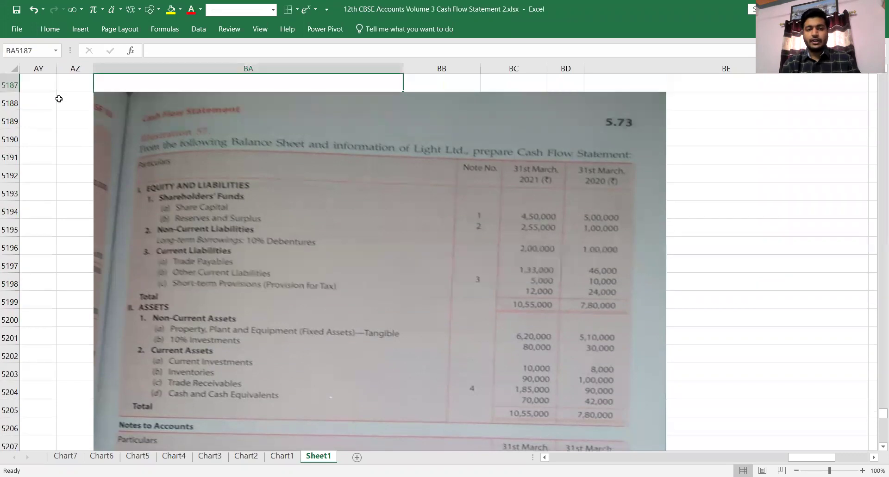
Read Light Ltd.'s balance sheet in Illustration 57, covering equity and liabilities and assets for 2021 and 2020
{"action": "key", "text": "Down"}
{"action": "key", "text": "Down"}
{"action": "key", "text": "Down"}
{"action": "key", "text": "Down"}
{"action": "key", "text": "Down"}
{"action": "key", "text": "Down"}
{"action": "key", "text": "Down"}
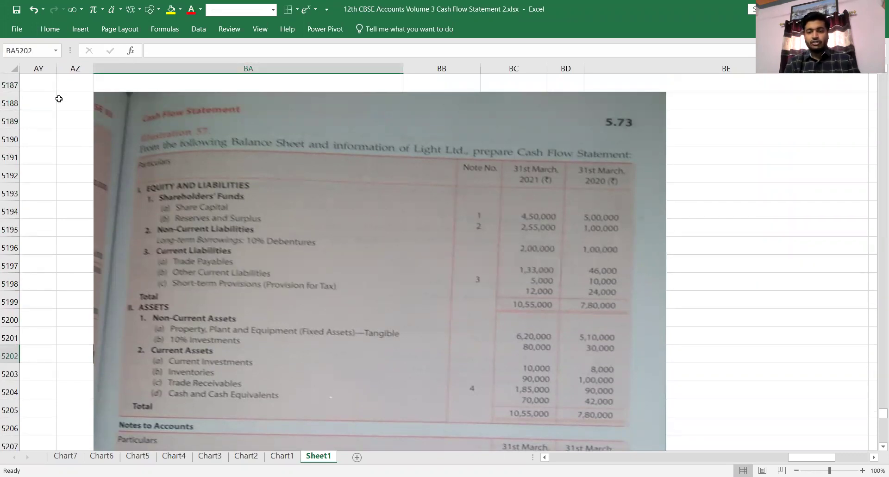
{"action": "key", "text": "Down"}
{"action": "key", "text": "Down"}
{"action": "key", "text": "Down"}
{"action": "key", "text": "Down"}
{"action": "key", "text": "Down"}
{"action": "key", "text": "Down"}
{"action": "key", "text": "Down"}
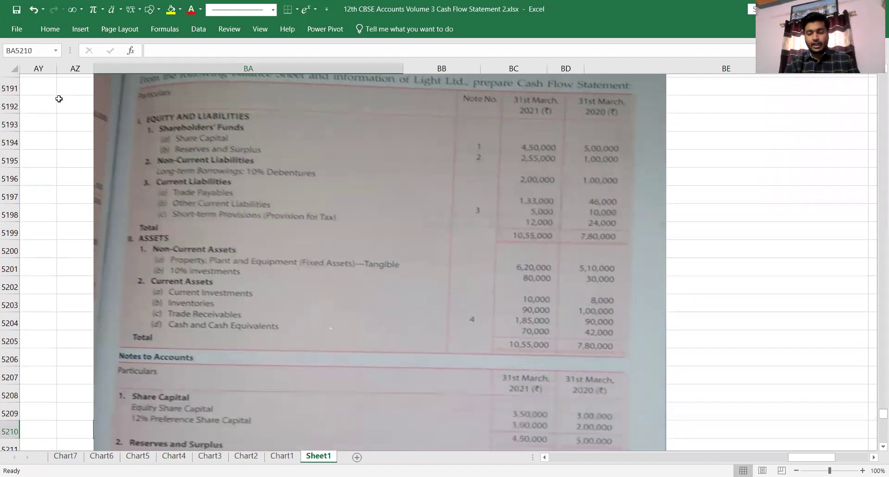
Read the Notes to Accounts on share capital, reserves and surplus, other current liabilities and trade receivables
{"action": "key", "text": "Down"}
{"action": "key", "text": "Down"}
{"action": "key", "text": "Down"}
{"action": "key", "text": "Down"}
{"action": "key", "text": "Down"}
{"action": "key", "text": "Down"}
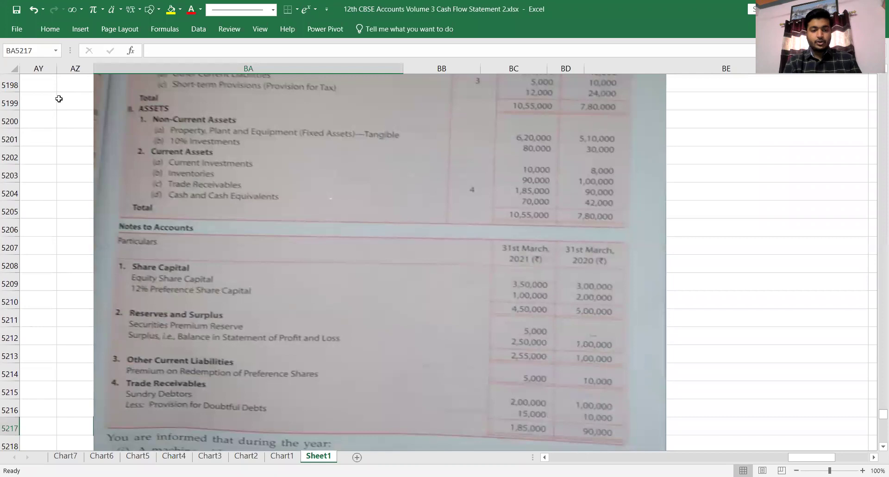
{"action": "key", "text": "Down"}
{"action": "key", "text": "Down"}
{"action": "key", "text": "Down"}
{"action": "key", "text": "Down"}
{"action": "key", "text": "Down"}
{"action": "key", "text": "Down"}
{"action": "key", "text": "Down"}
{"action": "key", "text": "Down"}
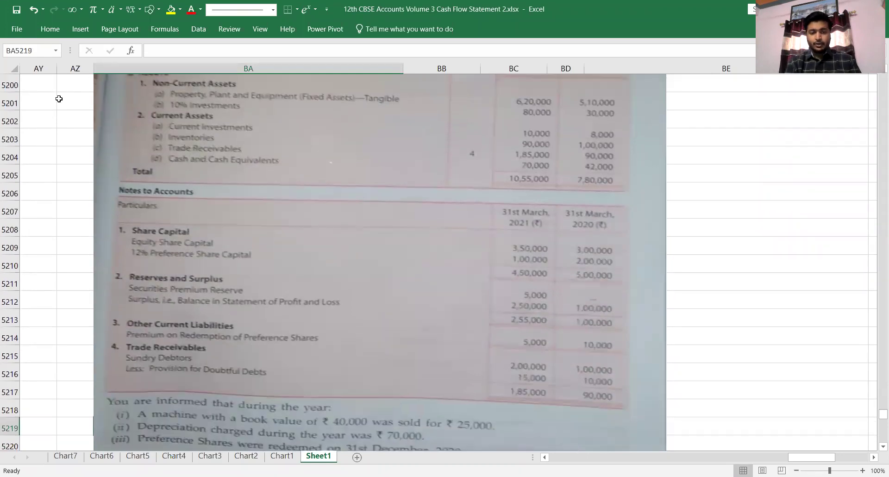
Read the additional information items (i) to (vi) below the notes to accounts
{"action": "key", "text": "Down"}
{"action": "key", "text": "Down"}
{"action": "key", "text": "Down"}
{"action": "key", "text": "Down"}
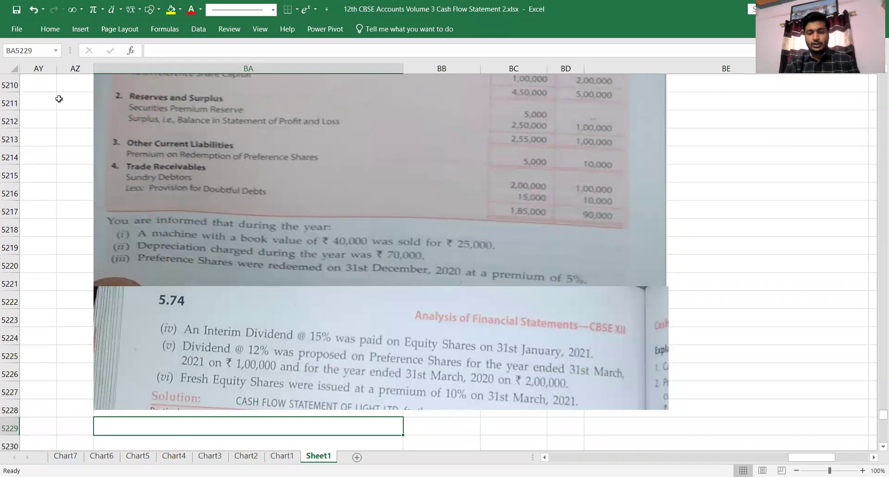
{"action": "key", "text": "Down"}
{"action": "key", "text": "Down"}
{"action": "key", "text": "Down"}
{"action": "key", "text": "Down"}
{"action": "key", "text": "Down"}
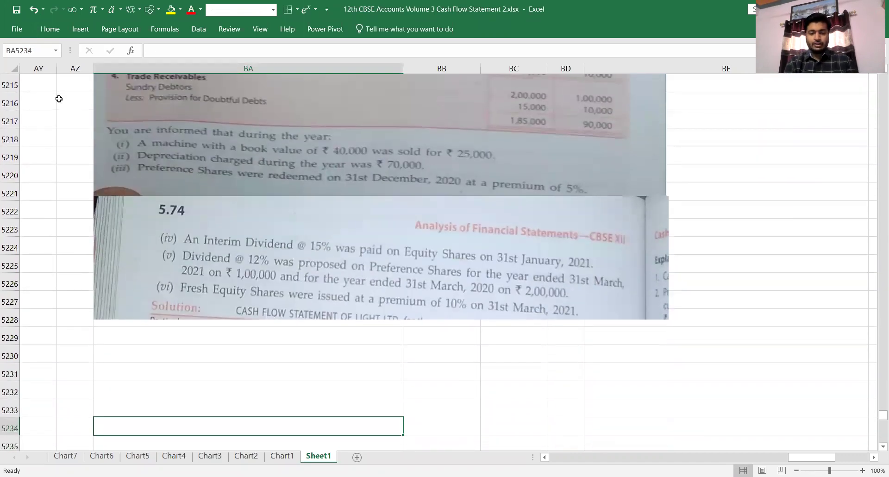
Review the blank Cash Flow Statement format below the problem, from net profit before tax down to cash flow from operating activities
{"action": "key", "text": "Down"}
{"action": "key", "text": "Down"}
{"action": "key", "text": "Down"}
{"action": "key", "text": "Down"}
{"action": "key", "text": "Down"}
{"action": "key", "text": "Down"}
{"action": "key", "text": "Down"}
{"action": "key", "text": "Down"}
{"action": "key", "text": "Down"}
{"action": "key", "text": "Down"}
{"action": "key", "text": "Down"}
{"action": "key", "text": "Down"}
{"action": "key", "text": "Down"}
{"action": "key", "text": "Down"}
{"action": "key", "text": "Down"}
{"action": "key", "text": "Down"}
{"action": "key", "text": "Down"}
{"action": "key", "text": "Down"}
{"action": "key", "text": "Down"}
{"action": "key", "text": "Down"}
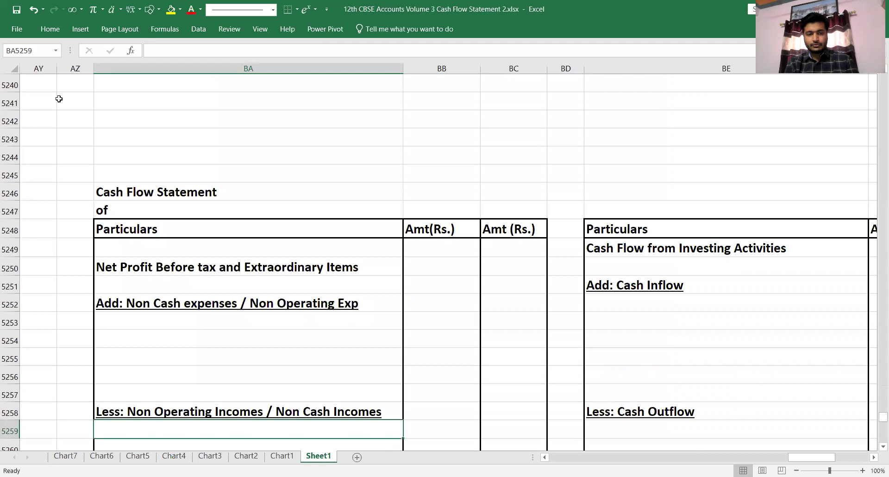
{"action": "key", "text": "Down"}
{"action": "key", "text": "Down"}
{"action": "key", "text": "Down"}
{"action": "key", "text": "Down"}
{"action": "key", "text": "Down"}
{"action": "key", "text": "Up"}
{"action": "key", "text": "Up"}
{"action": "key", "text": "Up"}
{"action": "key", "text": "Up"}
{"action": "key", "text": "Up"}
{"action": "key", "text": "Up"}
{"action": "key", "text": "Up"}
{"action": "key", "text": "Up"}
{"action": "key", "text": "Up"}
{"action": "key", "text": "Up"}
{"action": "key", "text": "Up"}
{"action": "key", "text": "Up"}
{"action": "key", "text": "Up"}
{"action": "key", "text": "Up"}
{"action": "key", "text": "Up"}
{"action": "key", "text": "Up"}
{"action": "key", "text": "Right"}
{"action": "key", "text": "Down"}
{"action": "key", "text": "Down"}
{"action": "key", "text": "Down"}
{"action": "key", "text": "Down"}
{"action": "key", "text": "Down"}
{"action": "key", "text": "Down"}
{"action": "key", "text": "Down"}
{"action": "key", "text": "Down"}
{"action": "key", "text": "Down"}
{"action": "key", "text": "Down"}
{"action": "key", "text": "Down"}
{"action": "key", "text": "Down"}
{"action": "key", "text": "Down"}
{"action": "key", "text": "Down"}
{"action": "key", "text": "Down"}
{"action": "key", "text": "Down"}
{"action": "key", "text": "Down"}
{"action": "key", "text": "Down"}
{"action": "key", "text": "Down"}
{"action": "key", "text": "Down"}
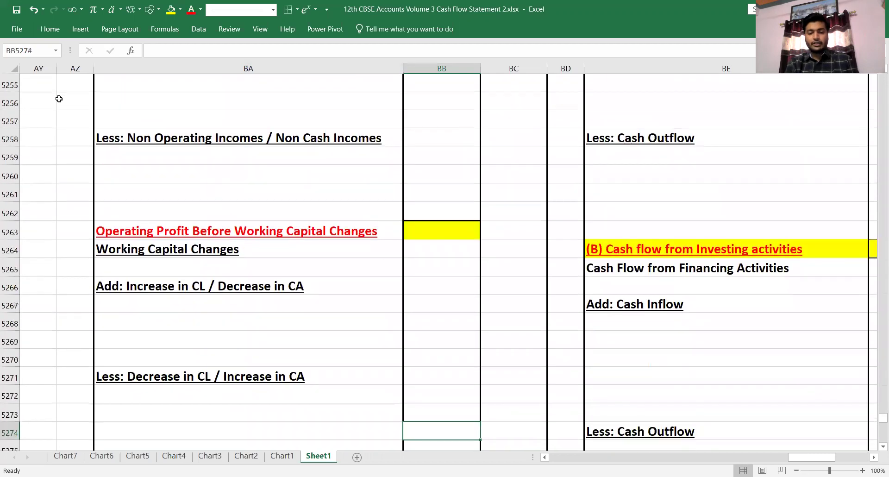
{"action": "key", "text": "Down"}
{"action": "key", "text": "Down"}
{"action": "key", "text": "Down"}
{"action": "key", "text": "Down"}
{"action": "key", "text": "Down"}
{"action": "key", "text": "Down"}
{"action": "key", "text": "Down"}
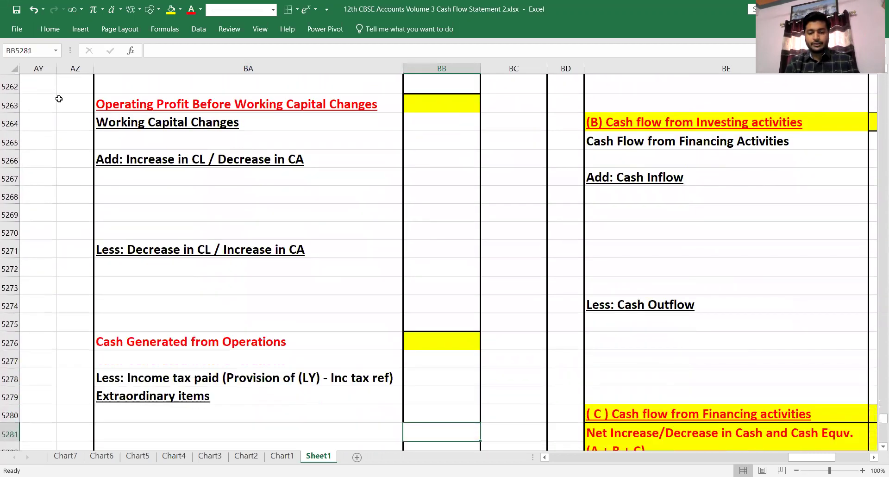
{"action": "key", "text": "Down"}
{"action": "key", "text": "Down"}
Review the investing and financing activities format beside the operating section, up to its Particulars and amount headings
{"action": "key", "text": "Right"}
{"action": "key", "text": "Right"}
{"action": "key", "text": "Up"}
{"action": "key", "text": "Up"}
{"action": "key", "text": "Up"}
{"action": "key", "text": "Up"}
{"action": "key", "text": "Up"}
{"action": "key", "text": "Up"}
{"action": "key", "text": "Up"}
{"action": "key", "text": "Up"}
{"action": "key", "text": "Up"}
{"action": "key", "text": "Up"}
{"action": "key", "text": "Up"}
{"action": "key", "text": "Up"}
{"action": "key", "text": "Up"}
{"action": "key", "text": "Up"}
{"action": "key", "text": "Up"}
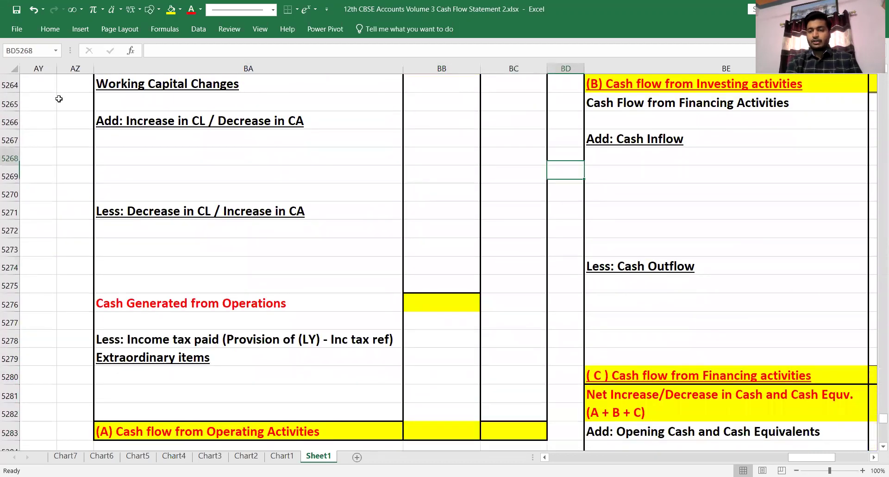
{"action": "key", "text": "Up"}
{"action": "key", "text": "Up"}
{"action": "key", "text": "Up"}
{"action": "key", "text": "Up"}
{"action": "key", "text": "Up"}
{"action": "key", "text": "Up"}
{"action": "key", "text": "Up"}
{"action": "key", "text": "Up"}
{"action": "key", "text": "Up"}
{"action": "key", "text": "Up"}
{"action": "key", "text": "Up"}
{"action": "key", "text": "Up"}
{"action": "key", "text": "Up"}
{"action": "key", "text": "Up"}
{"action": "key", "text": "Right"}
{"action": "key", "text": "Right"}
{"action": "key", "text": "Right"}
{"action": "key", "text": "Up"}
{"action": "key", "text": "Up"}
{"action": "key", "text": "Up"}
{"action": "key", "text": "Up"}
{"action": "key", "text": "Up"}
{"action": "key", "text": "Up"}
{"action": "key", "text": "Up"}
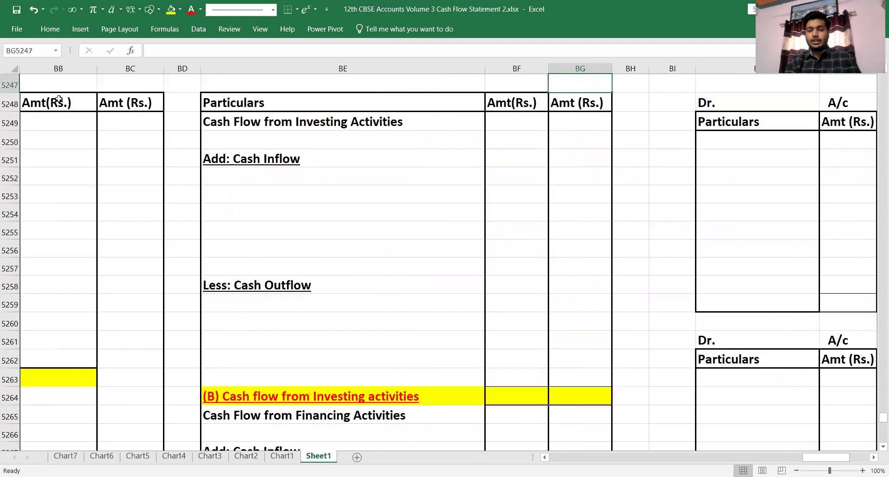
Underline the "Cash Flow from Investing Activities" heading in the blank statement format
{"action": "key", "text": "Up"}
{"action": "key", "text": "Up"}
{"action": "key", "text": "Up"}
{"action": "key", "text": "Up"}
{"action": "key", "text": "Up"}
{"action": "key", "text": "Left"}
{"action": "key", "text": "Left"}
{"action": "key", "text": "Down"}
{"action": "key", "text": "Down"}
{"action": "key", "text": "Down"}
{"action": "key", "text": "Down"}
{"action": "key", "text": "Down"}
{"action": "key", "text": "Down"}
{"action": "key", "text": "Down"}
{"action": "key", "text": "Down"}
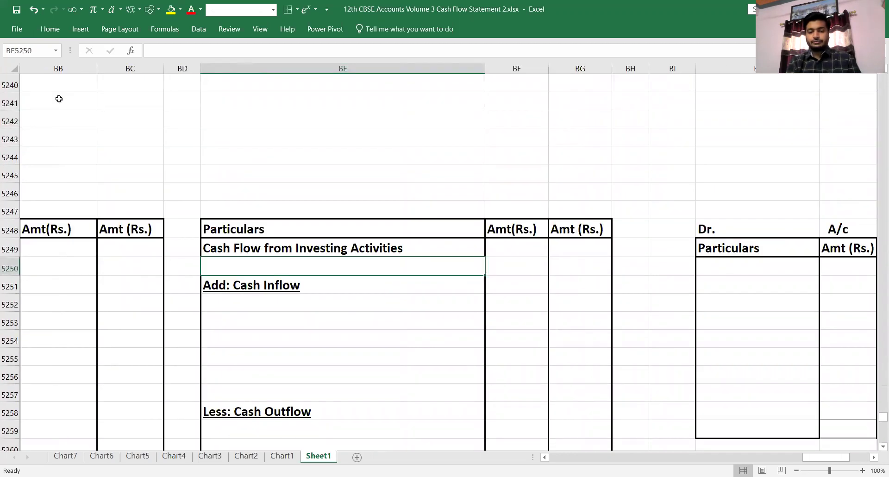
{"action": "key", "text": "Up"}
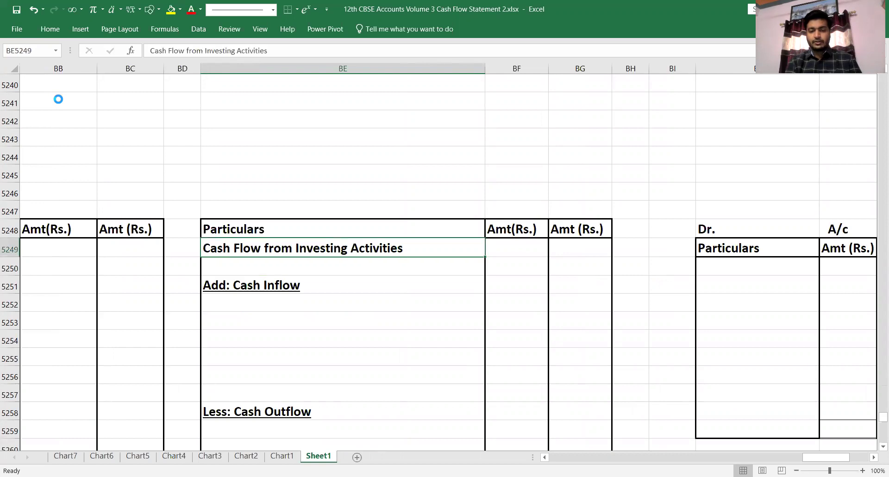
{"action": "key", "text": "ctrl+u"}
Underline the "Cash Flow from Financing Activities" heading below the investing section
{"action": "key", "text": "Down"}
{"action": "key", "text": "Down"}
{"action": "key", "text": "Down"}
{"action": "key", "text": "Down"}
{"action": "key", "text": "Down"}
{"action": "key", "text": "Down"}
{"action": "key", "text": "Down"}
{"action": "key", "text": "Down"}
{"action": "key", "text": "Down"}
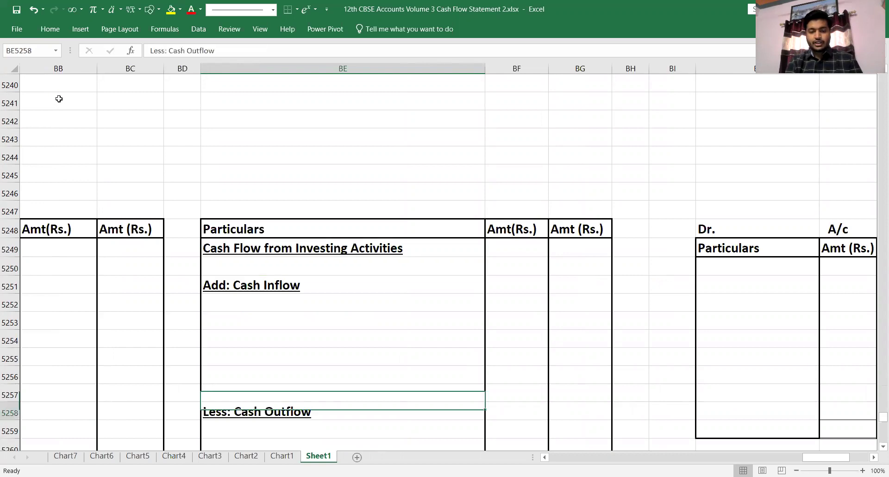
{"action": "key", "text": "Down"}
{"action": "key", "text": "Down"}
{"action": "key", "text": "Down"}
{"action": "key", "text": "Down"}
{"action": "key", "text": "Down"}
{"action": "key", "text": "Down"}
{"action": "key", "text": "Down"}
{"action": "key", "text": "Down"}
{"action": "key", "text": "Down"}
{"action": "key", "text": "Down"}
{"action": "key", "text": "Down"}
{"action": "key", "text": "Down"}
{"action": "key", "text": "Down"}
{"action": "key", "text": "Up"}
{"action": "key", "text": "Up"}
{"action": "key", "text": "Up"}
{"action": "key", "text": "Up"}
{"action": "key", "text": "Up"}
{"action": "key", "text": "Up"}
{"action": "key", "text": "ctrl+u"}
Review the financing activities format down through net increase/decrease in cash and the opening and closing cash and cash equivalents rows
{"action": "key", "text": "Down"}
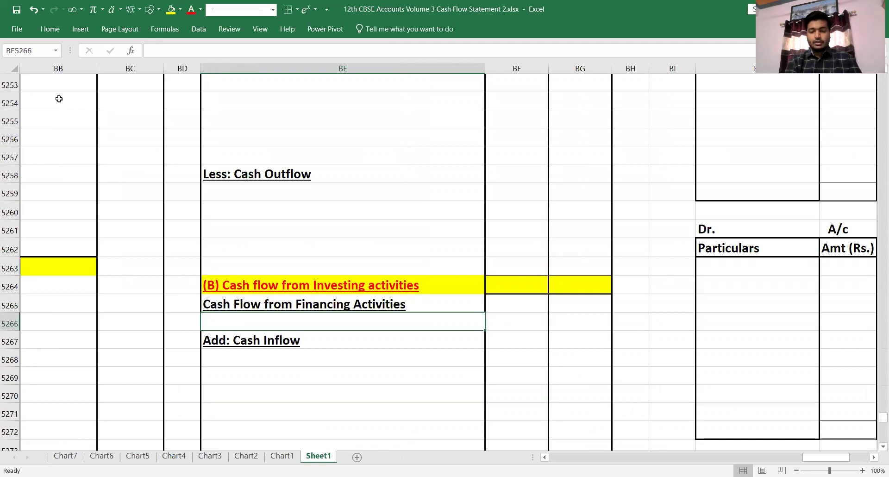
{"action": "key", "text": "Down"}
{"action": "key", "text": "Down"}
{"action": "key", "text": "Down"}
{"action": "key", "text": "Down"}
{"action": "key", "text": "Down"}
{"action": "key", "text": "Down"}
{"action": "key", "text": "Down"}
{"action": "key", "text": "Down"}
{"action": "key", "text": "Down"}
{"action": "key", "text": "Down"}
{"action": "key", "text": "Down"}
{"action": "key", "text": "Down"}
{"action": "key", "text": "Down"}
{"action": "key", "text": "Down"}
{"action": "key", "text": "Down"}
{"action": "key", "text": "Down"}
{"action": "key", "text": "Down"}
{"action": "key", "text": "Down"}
{"action": "key", "text": "Down"}
{"action": "key", "text": "Down"}
{"action": "key", "text": "Down"}
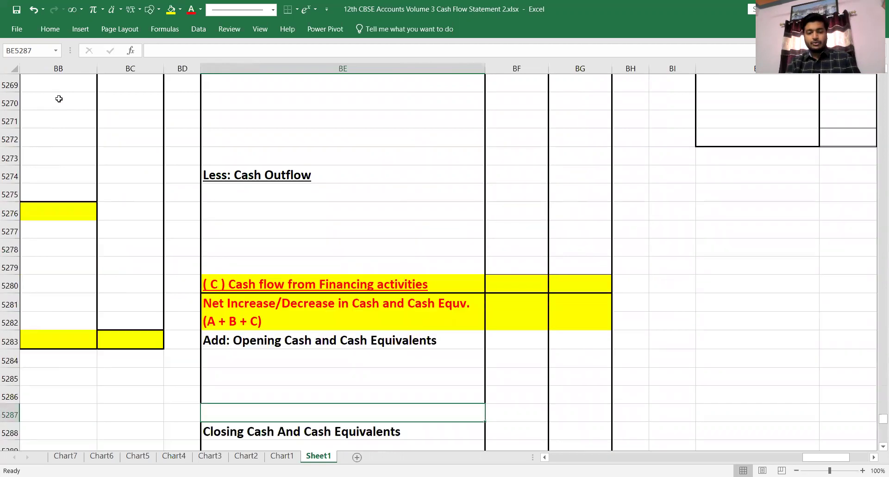
{"action": "key", "text": "Up"}
{"action": "key", "text": "Up"}
{"action": "key", "text": "Right"}
{"action": "key", "text": "Up"}
{"action": "key", "text": "Up"}
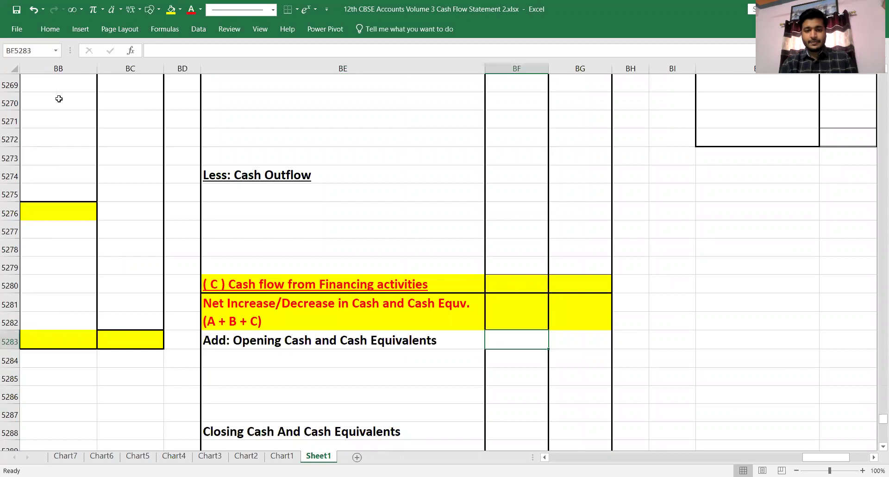
{"action": "key", "text": "Left"}
{"action": "key", "text": "Left"}
{"action": "key", "text": "Right"}
{"action": "key", "text": "Up"}
{"action": "key", "text": "Down"}
{"action": "key", "text": "Right"}
{"action": "key", "text": "Down"}
{"action": "key", "text": "Left"}
{"action": "key", "text": "Up"}
{"action": "key", "text": "Down"}
{"action": "key", "text": "Down"}
{"action": "key", "text": "Down"}
{"action": "key", "text": "Down"}
{"action": "key", "text": "Down"}
{"action": "key", "text": "Down"}
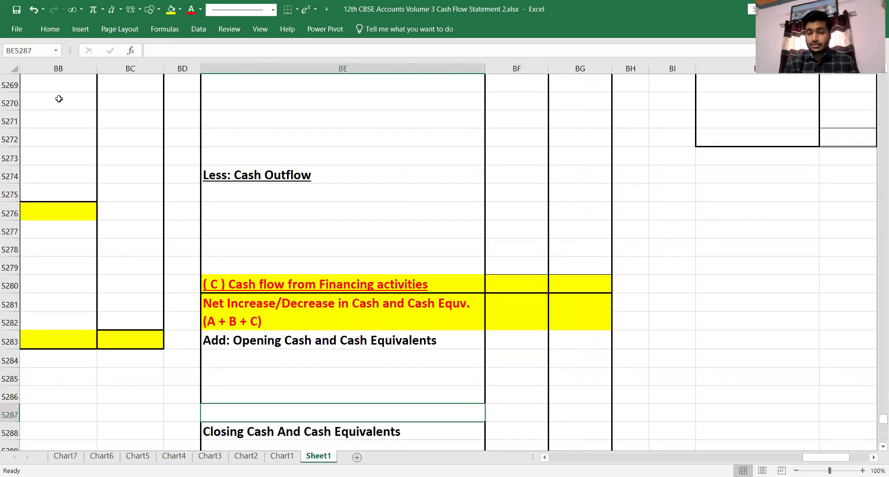
{"action": "key", "text": "Down"}
{"action": "key", "text": "Right"}
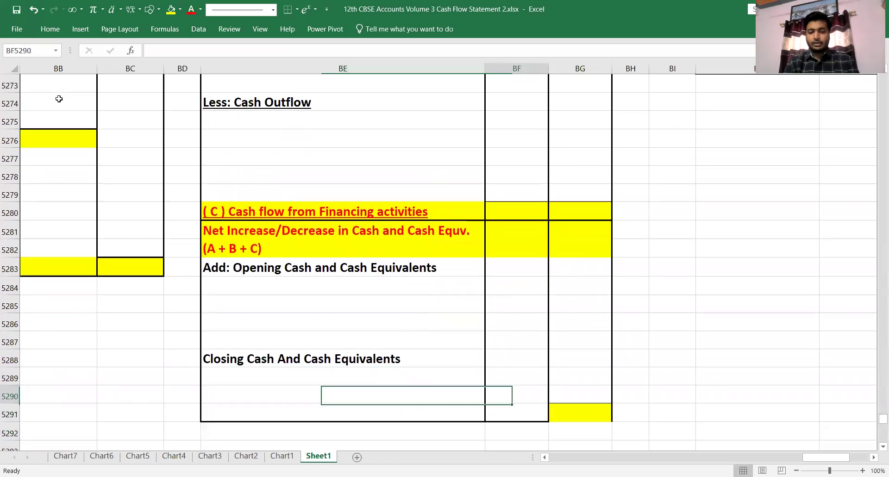
{"action": "key", "text": "Left"}
{"action": "key", "text": "Left"}
{"action": "key", "text": "Right"}
Examine the blank Dr./Cr. ledger account formats beside the investing and financing activities section
{"action": "key", "text": "Up"}
{"action": "key", "text": "Up"}
{"action": "key", "text": "Up"}
{"action": "key", "text": "Up"}
{"action": "key", "text": "Up"}
{"action": "key", "text": "Up"}
{"action": "key", "text": "Up"}
{"action": "key", "text": "Up"}
{"action": "key", "text": "Up"}
{"action": "key", "text": "Up"}
{"action": "key", "text": "Up"}
{"action": "key", "text": "Up"}
{"action": "key", "text": "Up"}
{"action": "key", "text": "Up"}
{"action": "key", "text": "Up"}
{"action": "key", "text": "Up"}
{"action": "key", "text": "Up"}
{"action": "key", "text": "Up"}
{"action": "key", "text": "Up"}
{"action": "key", "text": "Up"}
{"action": "key", "text": "Up"}
{"action": "key", "text": "Up"}
{"action": "key", "text": "Up"}
{"action": "key", "text": "Up"}
{"action": "key", "text": "Up"}
{"action": "key", "text": "Up"}
{"action": "key", "text": "Up"}
{"action": "key", "text": "Up"}
{"action": "key", "text": "Right"}
{"action": "key", "text": "Right"}
{"action": "key", "text": "Right"}
{"action": "key", "text": "Right"}
{"action": "key", "text": "Right"}
{"action": "key", "text": "Right"}
{"action": "key", "text": "Right"}
{"action": "key", "text": "Right"}
{"action": "key", "text": "Up"}
{"action": "key", "text": "Up"}
{"action": "key", "text": "Up"}
{"action": "key", "text": "Up"}
{"action": "key", "text": "Up"}
{"action": "key", "text": "Up"}
{"action": "key", "text": "Up"}
{"action": "key", "text": "Up"}
{"action": "key", "text": "Up"}
{"action": "key", "text": "Up"}
{"action": "key", "text": "Up"}
{"action": "key", "text": "Up"}
{"action": "key", "text": "Left"}
{"action": "key", "text": "Left"}
{"action": "key", "text": "Down"}
{"action": "key", "text": "Down"}
{"action": "key", "text": "Left"}
{"action": "key", "text": "Down"}
{"action": "key", "text": "Down"}
{"action": "key", "text": "Down"}
{"action": "key", "text": "Down"}
{"action": "key", "text": "Down"}
{"action": "key", "text": "Down"}
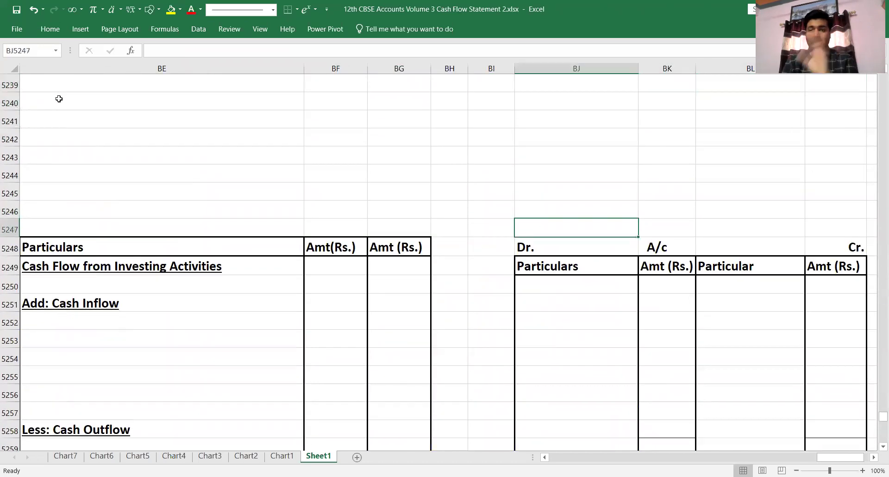
{"action": "key", "text": "Left"}
{"action": "key", "text": "Down"}
{"action": "key", "text": "Left"}
{"action": "key", "text": "Left"}
{"action": "key", "text": "Left"}
{"action": "key", "text": "Left"}
{"action": "key", "text": "Left"}
{"action": "key", "text": "Left"}
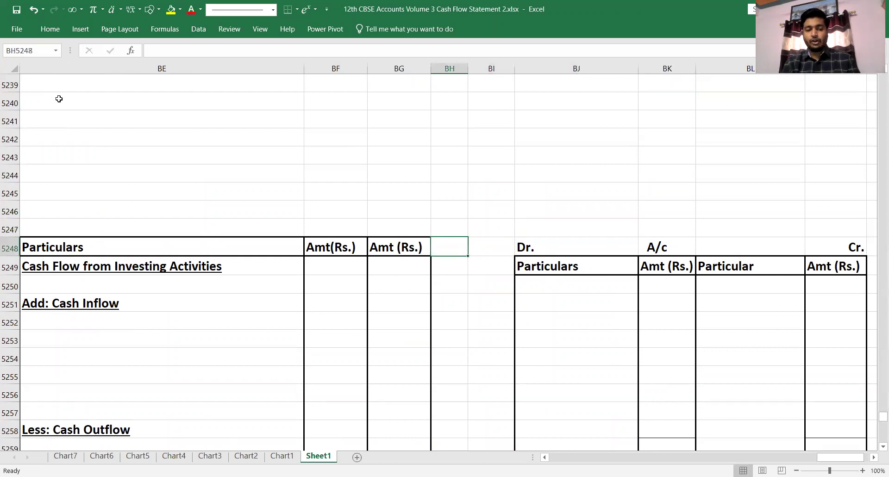
Review the question's balance sheet, notes to accounts and additional information above the blank statement format
{"action": "key", "text": "Left"}
{"action": "key", "text": "Left"}
{"action": "key", "text": "Left"}
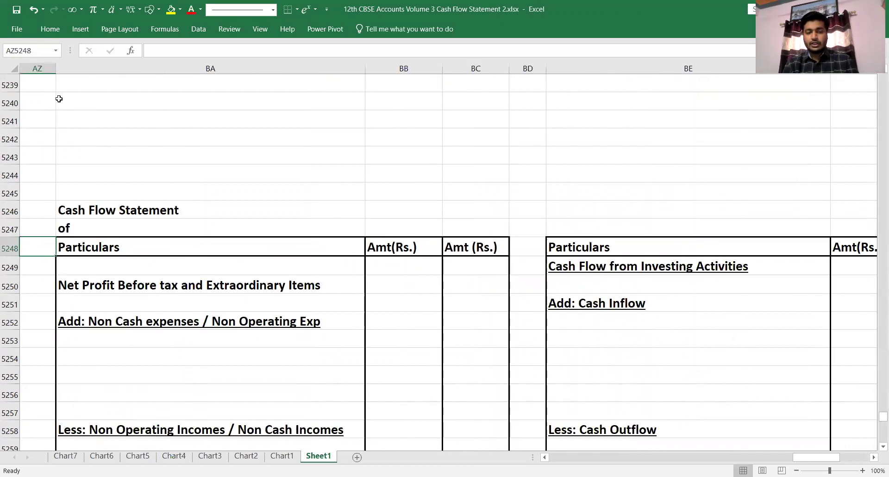
{"action": "key", "text": "Left"}
{"action": "key", "text": "Up"}
{"action": "key", "text": "Up"}
{"action": "key", "text": "Up"}
{"action": "key", "text": "Up"}
{"action": "key", "text": "Up"}
{"action": "key", "text": "Up"}
{"action": "key", "text": "Up"}
{"action": "key", "text": "Up"}
{"action": "key", "text": "Up"}
{"action": "key", "text": "Up"}
{"action": "key", "text": "Up"}
{"action": "key", "text": "Up"}
{"action": "key", "text": "Up"}
{"action": "key", "text": "Up"}
{"action": "key", "text": "Up"}
{"action": "key", "text": "Up"}
{"action": "key", "text": "Up"}
{"action": "key", "text": "Up"}
{"action": "key", "text": "Up"}
{"action": "key", "text": "Up"}
{"action": "key", "text": "Up"}
{"action": "key", "text": "Up"}
{"action": "key", "text": "Down"}
{"action": "key", "text": "Down"}
{"action": "key", "text": "Down"}
{"action": "key", "text": "Down"}
{"action": "key", "text": "Down"}
{"action": "key", "text": "Down"}
{"action": "key", "text": "Right"}
{"action": "key", "text": "Up"}
{"action": "key", "text": "Up"}
{"action": "key", "text": "Up"}
{"action": "key", "text": "Up"}
{"action": "key", "text": "Up"}
{"action": "key", "text": "Up"}
{"action": "key", "text": "Up"}
{"action": "key", "text": "Up"}
{"action": "key", "text": "Up"}
{"action": "key", "text": "Up"}
{"action": "key", "text": "Up"}
{"action": "key", "text": "Up"}
{"action": "key", "text": "Up"}
{"action": "key", "text": "Up"}
{"action": "key", "text": "Up"}
{"action": "key", "text": "Up"}
{"action": "key", "text": "Up"}
{"action": "key", "text": "Up"}
{"action": "key", "text": "Up"}
{"action": "key", "text": "Up"}
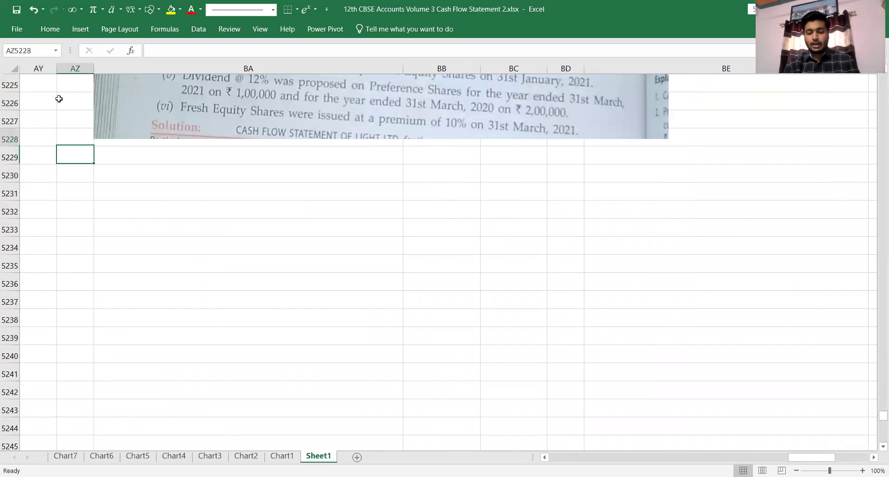
{"action": "key", "text": "Up"}
{"action": "key", "text": "Up"}
{"action": "key", "text": "Up"}
{"action": "key", "text": "Up"}
{"action": "key", "text": "Up"}
{"action": "key", "text": "Up"}
{"action": "key", "text": "Up"}
{"action": "key", "text": "Up"}
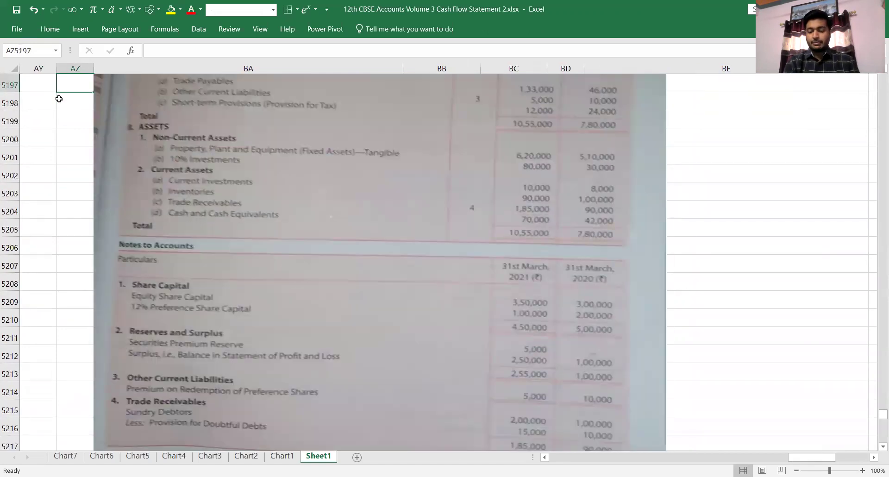
{"action": "key", "text": "Up"}
{"action": "key", "text": "Up"}
{"action": "key", "text": "Up"}
{"action": "key", "text": "Up"}
{"action": "key", "text": "Up"}
{"action": "key", "text": "Up"}
{"action": "key", "text": "Up"}
{"action": "key", "text": "Up"}
{"action": "key", "text": "Up"}
{"action": "key", "text": "Up"}
{"action": "key", "text": "Up"}
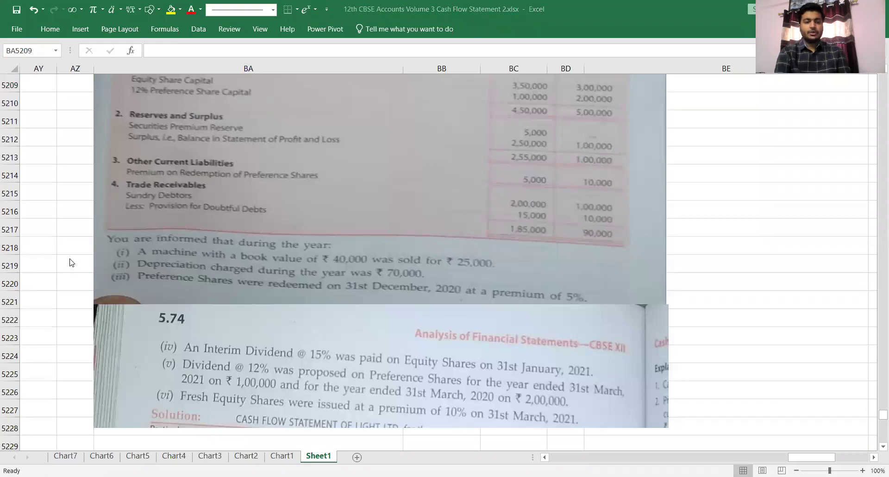
Examine the additional information on the machine sale and the depreciation charged during the year
{"action": "left_click", "coordinate": [69, 258]}
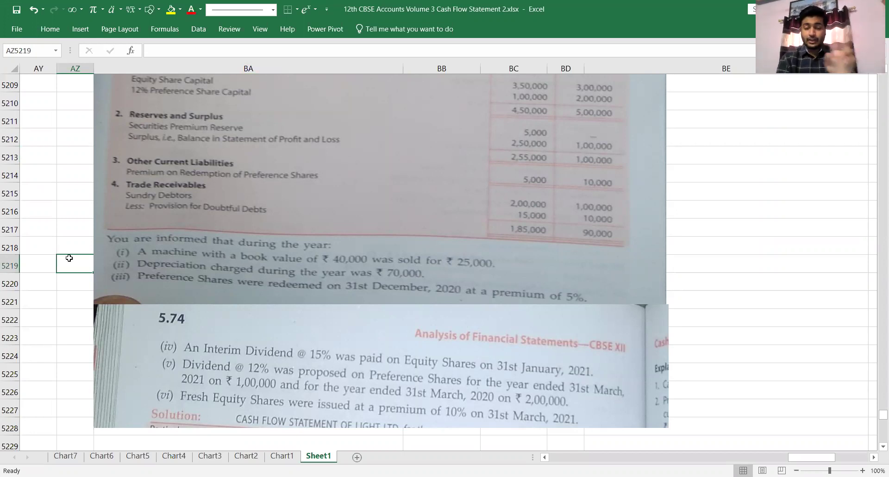
{"action": "key", "text": "Right"}
{"action": "key", "text": "Right"}
{"action": "key", "text": "Right"}
{"action": "key", "text": "Right"}
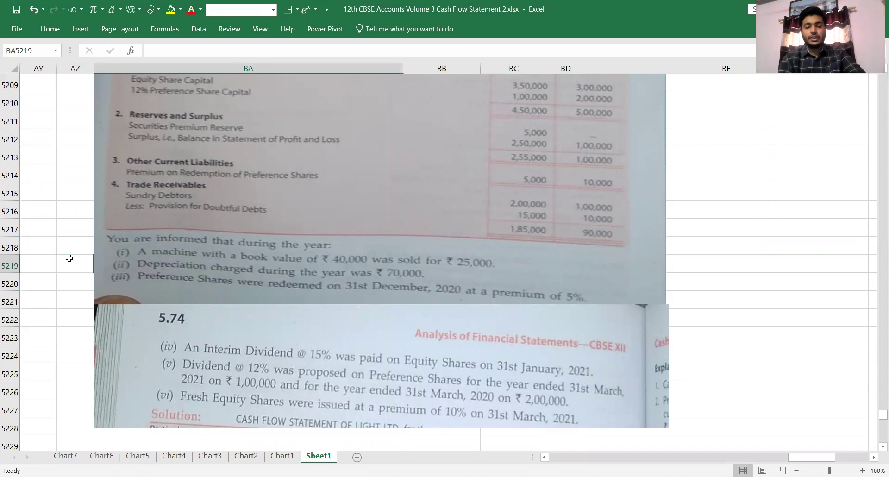
{"action": "key", "text": "Right"}
{"action": "key", "text": "Right"}
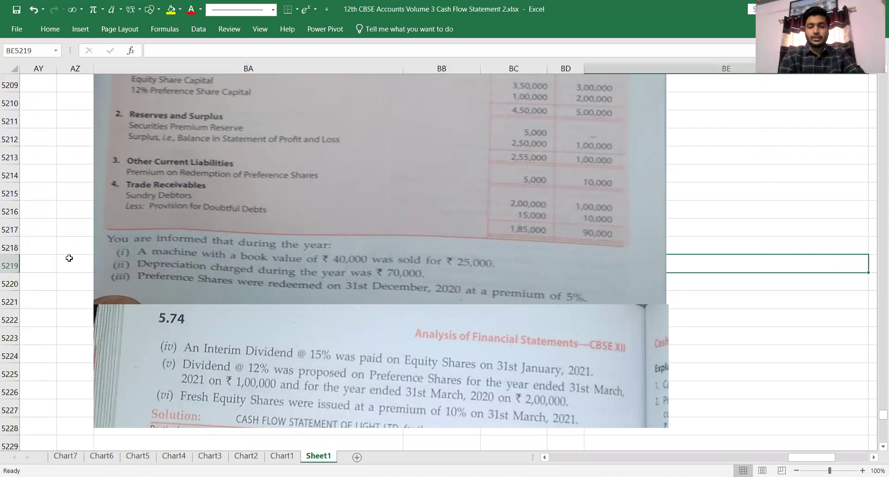
Title the first blank Dr./Cr. ledger beside the investing activities format "Machinery A/c"
{"action": "key", "text": "Down"}
{"action": "key", "text": "Down"}
{"action": "key", "text": "Down"}
{"action": "key", "text": "Down"}
{"action": "key", "text": "Down"}
{"action": "key", "text": "Down"}
{"action": "key", "text": "Down"}
{"action": "key", "text": "Down"}
{"action": "key", "text": "Down"}
{"action": "key", "text": "Down"}
{"action": "key", "text": "Down"}
{"action": "key", "text": "Down"}
{"action": "key", "text": "Down"}
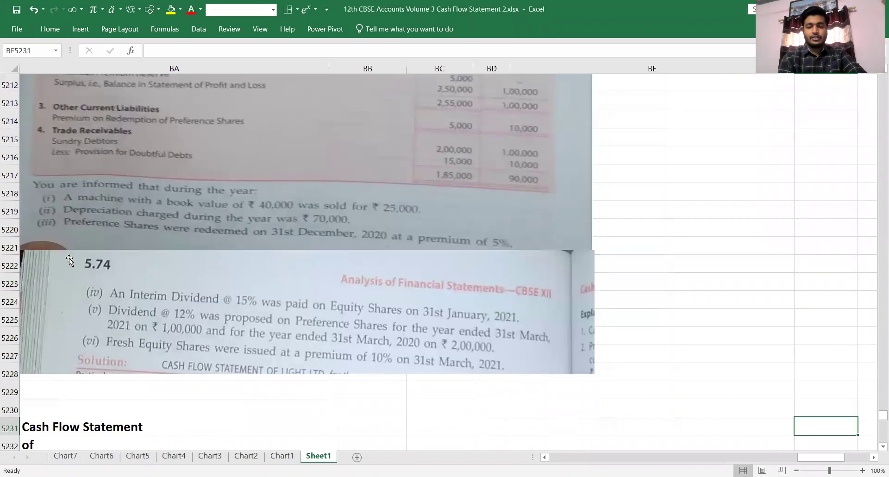
{"action": "key", "text": "Right"}
{"action": "key", "text": "Right"}
{"action": "key", "text": "Down"}
{"action": "key", "text": "Down"}
{"action": "key", "text": "Down"}
{"action": "key", "text": "Down"}
{"action": "key", "text": "Down"}
{"action": "key", "text": "Down"}
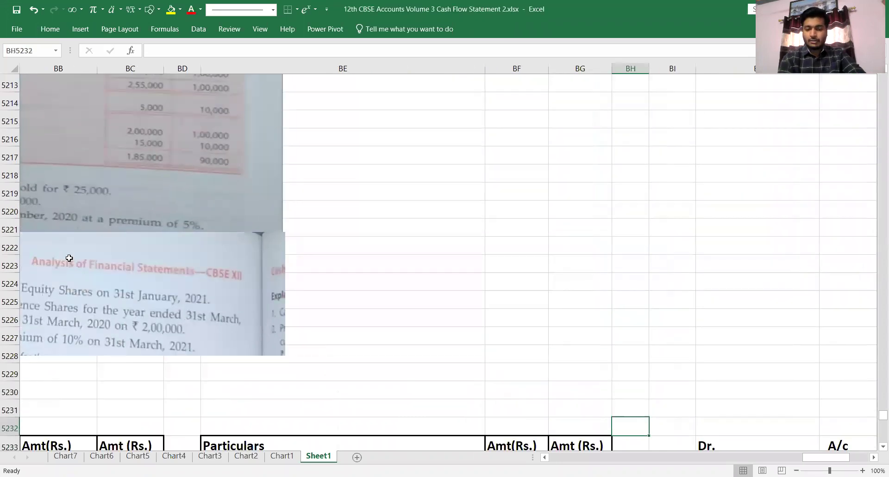
{"action": "key", "text": "Right"}
{"action": "key", "text": "Right"}
{"action": "key", "text": "Right"}
{"action": "key", "text": "Right"}
{"action": "key", "text": "Right"}
{"action": "key", "text": "Right"}
{"action": "key", "text": "Right"}
{"action": "key", "text": "Down"}
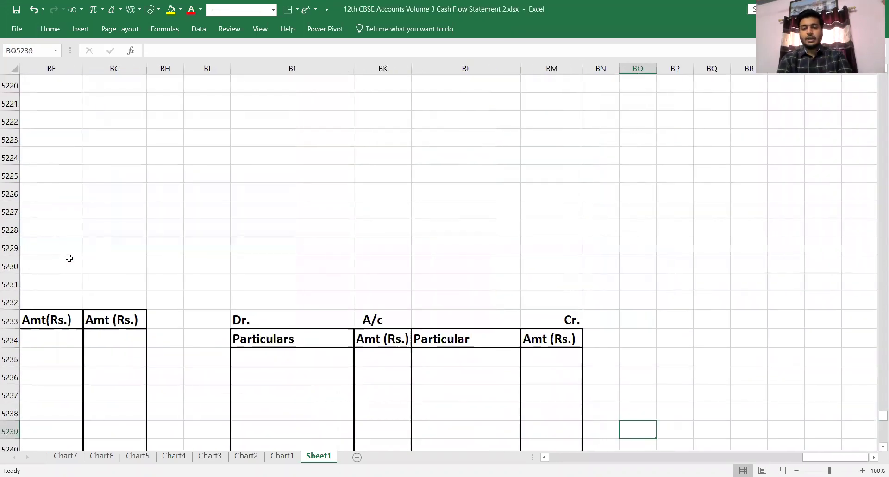
{"action": "key", "text": "Left"}
{"action": "key", "text": "Left"}
{"action": "key", "text": "Left"}
{"action": "key", "text": "Up"}
{"action": "key", "text": "Up"}
{"action": "key", "text": "Up"}
{"action": "key", "text": "Left"}
{"action": "key", "text": "Up"}
{"action": "key", "text": "Up"}
{"action": "key", "text": "Up"}
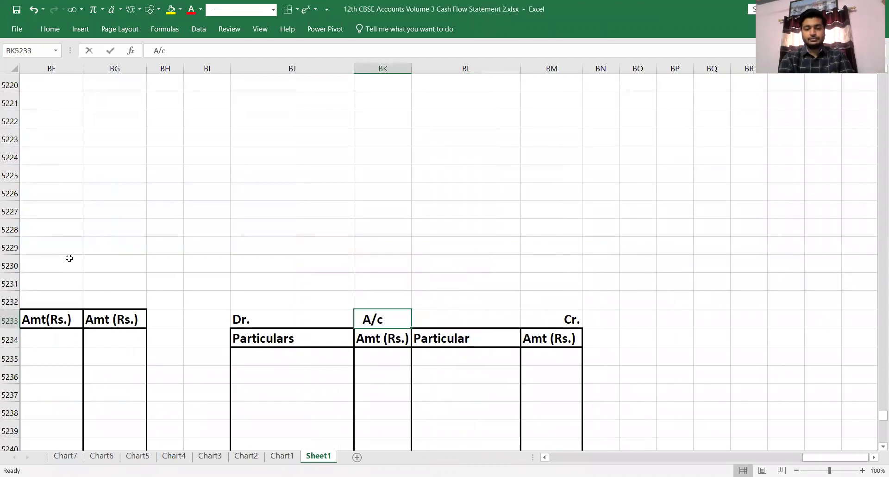
{"action": "key", "text": "F2"}
{"action": "key", "text": "Left"}
{"action": "key", "text": "Left"}
{"action": "key", "text": "Left"}
{"action": "key", "text": "Left"}
{"action": "type", "text": "Mac hinery"}
{"action": "key", "text": "F2"}
{"action": "key", "text": "Left"}
{"action": "key", "text": "Left"}
Mark the Machinery account's debit side with "(+)" and its credit side with "(-)" above the Dr. and Cr. labels
{"action": "key", "text": "Up"}
{"action": "key", "text": "Right"}
{"action": "type", "text": "(+)"}
{"action": "key", "text": "Right"}
{"action": "key", "text": "Right"}
{"action": "key", "text": "Right"}
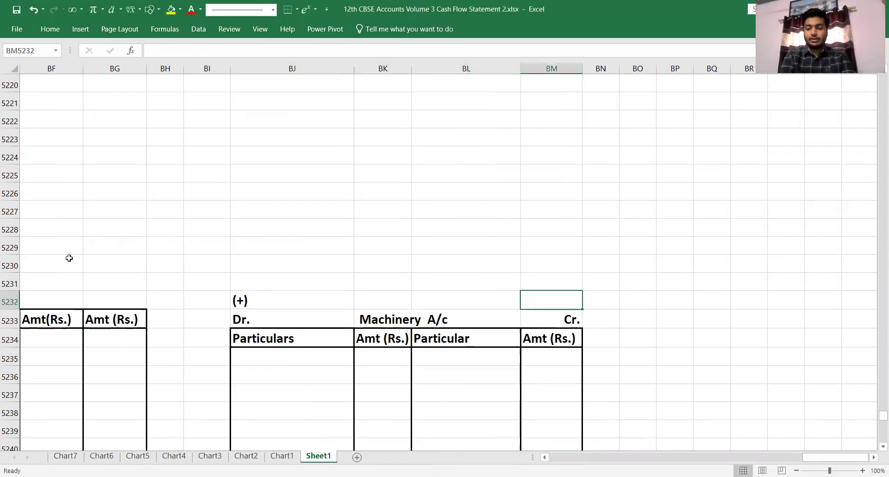
{"action": "type", "text": "(-"}
{"action": "type", "text": ")"}
{"action": "key", "text": "Down"}
Examine the tangible fixed assets (Property, Plant and Equipment) for 31st March 2021 and 2020 in the question's balance sheet
{"action": "key", "text": "Left"}
{"action": "key", "text": "Left"}
{"action": "key", "text": "Up"}
{"action": "key", "text": "Left"}
{"action": "key", "text": "Left"}
{"action": "key", "text": "Left"}
{"action": "key", "text": "Up"}
{"action": "key", "text": "Up"}
{"action": "key", "text": "Left"}
{"action": "key", "text": "Left"}
{"action": "key", "text": "Left"}
{"action": "key", "text": "Left"}
{"action": "key", "text": "Left"}
{"action": "key", "text": "Left"}
{"action": "key", "text": "Left"}
{"action": "key", "text": "Up"}
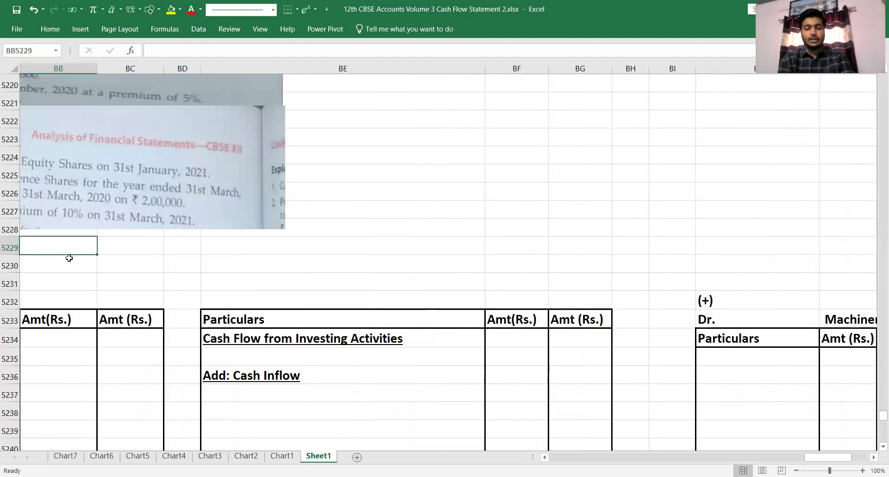
{"action": "key", "text": "Up"}
{"action": "key", "text": "Up"}
{"action": "key", "text": "Up"}
{"action": "key", "text": "Up"}
{"action": "key", "text": "Up"}
{"action": "key", "text": "Up"}
{"action": "key", "text": "Up"}
{"action": "key", "text": "Up"}
{"action": "key", "text": "Up"}
{"action": "key", "text": "Up"}
{"action": "key", "text": "Up"}
{"action": "key", "text": "Up"}
{"action": "key", "text": "Up"}
{"action": "key", "text": "Up"}
{"action": "key", "text": "Up"}
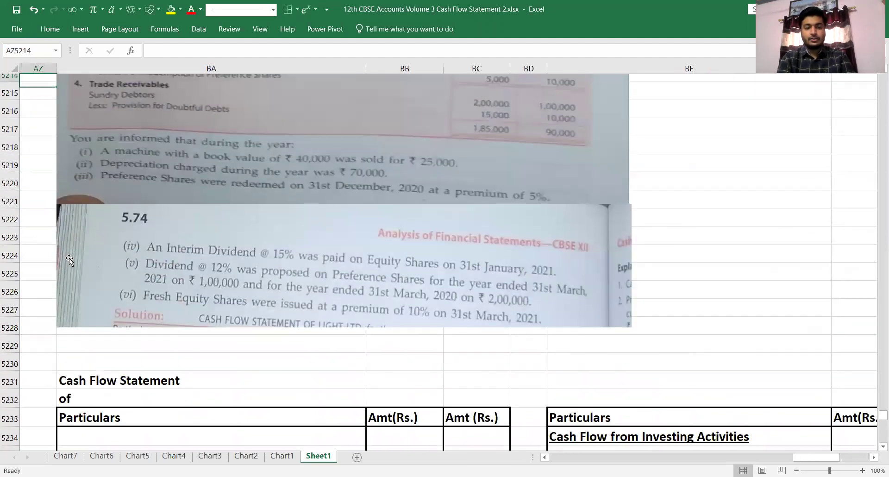
{"action": "key", "text": "Up"}
{"action": "key", "text": "Up"}
{"action": "key", "text": "Up"}
{"action": "key", "text": "Up"}
{"action": "key", "text": "Up"}
{"action": "key", "text": "Up"}
{"action": "key", "text": "Up"}
{"action": "key", "text": "Up"}
{"action": "key", "text": "Up"}
{"action": "key", "text": "Up"}
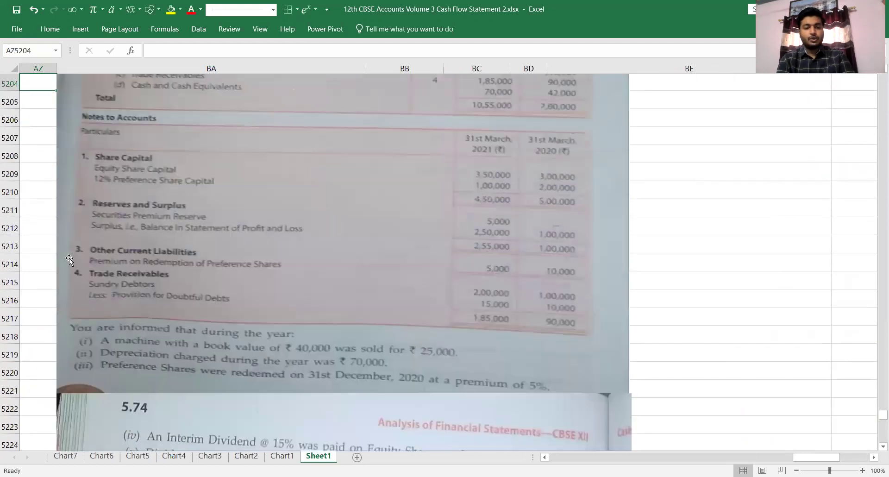
{"action": "key", "text": "Up"}
{"action": "key", "text": "Up"}
{"action": "key", "text": "Up"}
{"action": "key", "text": "Up"}
{"action": "key", "text": "Up"}
{"action": "key", "text": "Up"}
{"action": "key", "text": "Up"}
{"action": "key", "text": "Up"}
{"action": "key", "text": "Up"}
{"action": "key", "text": "Up"}
{"action": "key", "text": "Up"}
{"action": "key", "text": "Up"}
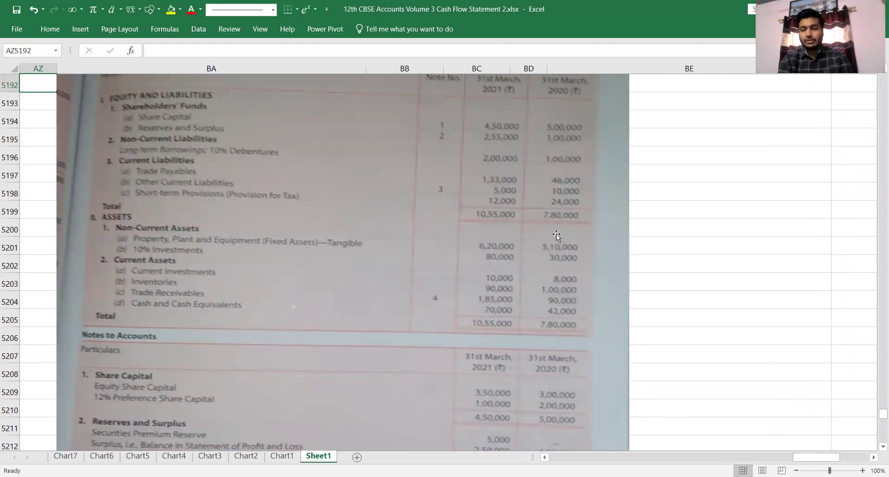
{"action": "key", "text": "Up"}
{"action": "key", "text": "Up"}
{"action": "key", "text": "Up"}
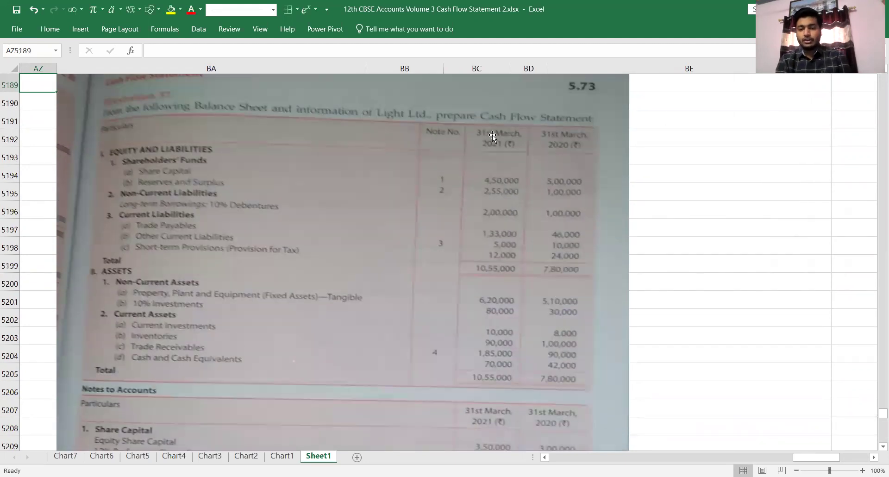
Review the notes to accounts and the additional information on the machine sale and depreciation below the balance sheet
{"action": "key", "text": "Down"}
{"action": "key", "text": "Down"}
{"action": "key", "text": "Down"}
{"action": "key", "text": "Down"}
{"action": "key", "text": "Down"}
{"action": "key", "text": "Down"}
{"action": "key", "text": "Down"}
{"action": "key", "text": "Down"}
{"action": "key", "text": "Down"}
{"action": "key", "text": "Down"}
{"action": "key", "text": "Down"}
{"action": "key", "text": "Down"}
{"action": "key", "text": "Down"}
{"action": "key", "text": "Down"}
{"action": "key", "text": "Down"}
{"action": "key", "text": "Down"}
{"action": "key", "text": "Down"}
{"action": "key", "text": "Down"}
{"action": "key", "text": "Down"}
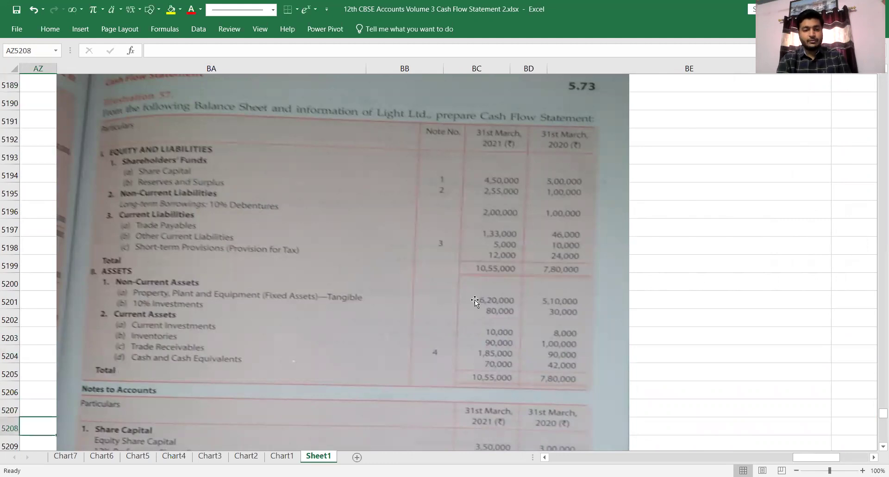
{"action": "key", "text": "Down"}
{"action": "key", "text": "Down"}
{"action": "key", "text": "Down"}
{"action": "key", "text": "Down"}
{"action": "key", "text": "Down"}
{"action": "key", "text": "Down"}
{"action": "key", "text": "Down"}
{"action": "key", "text": "Down"}
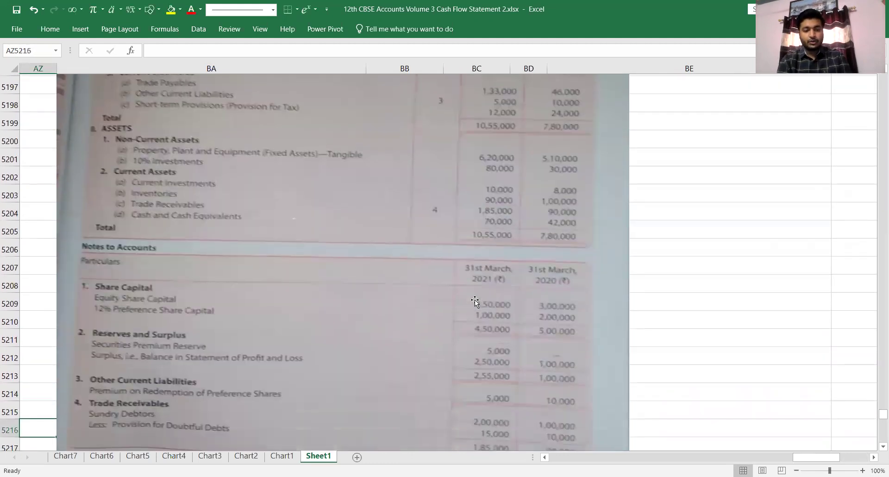
{"action": "key", "text": "Down"}
{"action": "key", "text": "Down"}
{"action": "key", "text": "Down"}
{"action": "key", "text": "Down"}
{"action": "key", "text": "Down"}
{"action": "key", "text": "Down"}
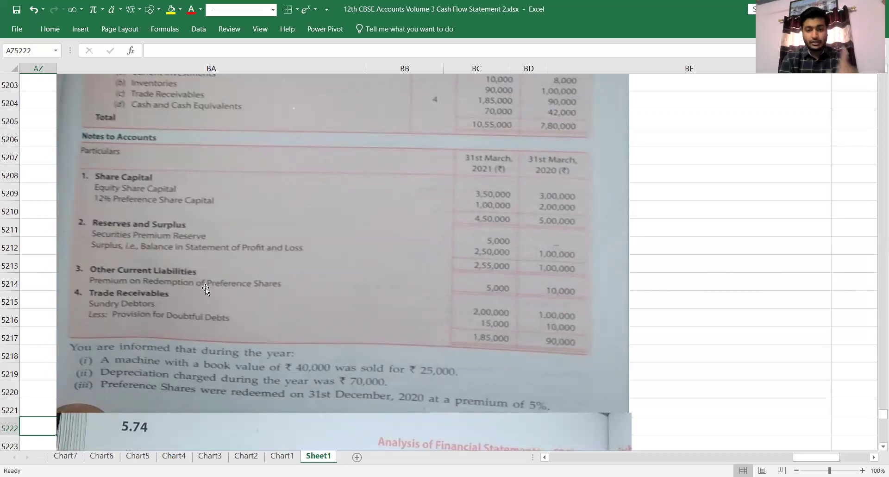
Re-check the Property, Plant and Equipment balances of both years in the assets section of the balance sheet
{"action": "key", "text": "Up"}
{"action": "key", "text": "Up"}
{"action": "key", "text": "Up"}
{"action": "key", "text": "Up"}
{"action": "key", "text": "Up"}
{"action": "key", "text": "Up"}
{"action": "key", "text": "Up"}
{"action": "key", "text": "Up"}
{"action": "key", "text": "Up"}
{"action": "key", "text": "Up"}
{"action": "key", "text": "Up"}
{"action": "key", "text": "Up"}
{"action": "key", "text": "Up"}
{"action": "key", "text": "Up"}
{"action": "key", "text": "Up"}
{"action": "key", "text": "Up"}
{"action": "key", "text": "Up"}
{"action": "key", "text": "Up"}
{"action": "key", "text": "Up"}
{"action": "key", "text": "Up"}
{"action": "key", "text": "Right"}
{"action": "key", "text": "Up"}
{"action": "key", "text": "Up"}
{"action": "key", "text": "Up"}
{"action": "key", "text": "Up"}
{"action": "key", "text": "Up"}
{"action": "key", "text": "Right"}
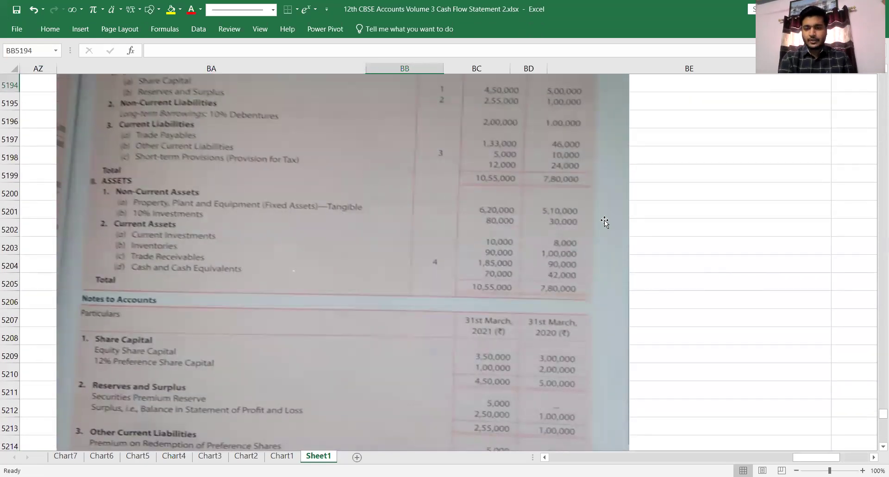
Review the notes to accounts and the listed additional information below the question's balance sheet
{"action": "left_click", "coordinate": [714, 281]}
{"action": "key", "text": "Right"}
{"action": "key", "text": "Down"}
{"action": "key", "text": "Down"}
{"action": "key", "text": "Down"}
{"action": "key", "text": "Down"}
{"action": "key", "text": "Down"}
{"action": "key", "text": "Down"}
{"action": "key", "text": "Down"}
{"action": "key", "text": "Down"}
{"action": "key", "text": "Down"}
{"action": "key", "text": "Down"}
{"action": "key", "text": "Down"}
{"action": "key", "text": "Down"}
{"action": "key", "text": "Down"}
{"action": "key", "text": "Down"}
{"action": "key", "text": "Down"}
{"action": "key", "text": "Down"}
{"action": "key", "text": "Down"}
{"action": "key", "text": "Down"}
{"action": "key", "text": "Down"}
{"action": "key", "text": "Down"}
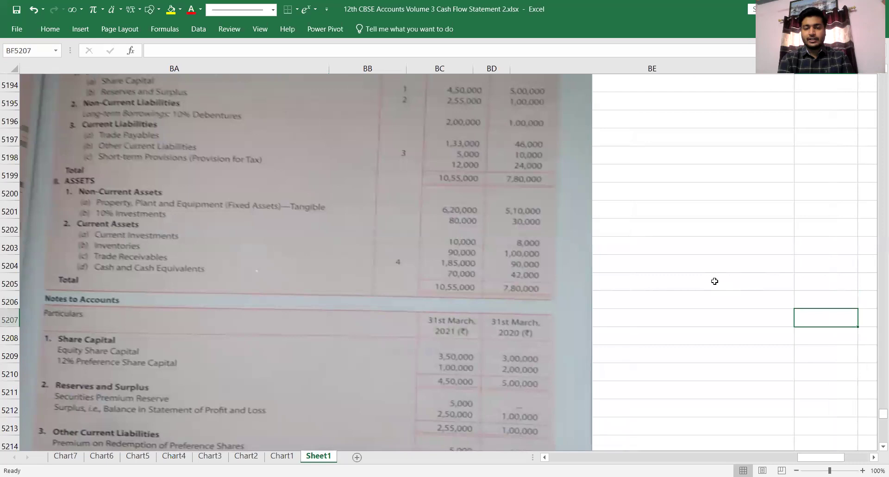
{"action": "key", "text": "Down"}
{"action": "key", "text": "Down"}
{"action": "key", "text": "Down"}
{"action": "key", "text": "Down"}
{"action": "key", "text": "Down"}
{"action": "key", "text": "Down"}
{"action": "key", "text": "Down"}
{"action": "key", "text": "Down"}
{"action": "key", "text": "Down"}
{"action": "key", "text": "Down"}
{"action": "key", "text": "Down"}
{"action": "key", "text": "Up"}
{"action": "key", "text": "Up"}
{"action": "key", "text": "Up"}
{"action": "key", "text": "Up"}
{"action": "key", "text": "Up"}
{"action": "key", "text": "Up"}
{"action": "key", "text": "Up"}
{"action": "key", "text": "Up"}
{"action": "key", "text": "Up"}
{"action": "key", "text": "Up"}
{"action": "key", "text": "Up"}
{"action": "key", "text": "Up"}
{"action": "key", "text": "Up"}
{"action": "key", "text": "Up"}
{"action": "key", "text": "Up"}
{"action": "key", "text": "Up"}
{"action": "key", "text": "Up"}
{"action": "key", "text": "Up"}
{"action": "key", "text": "Up"}
{"action": "key", "text": "Up"}
{"action": "key", "text": "Up"}
{"action": "key", "text": "Up"}
{"action": "key", "text": "Up"}
{"action": "key", "text": "Up"}
{"action": "key", "text": "Up"}
{"action": "key", "text": "Up"}
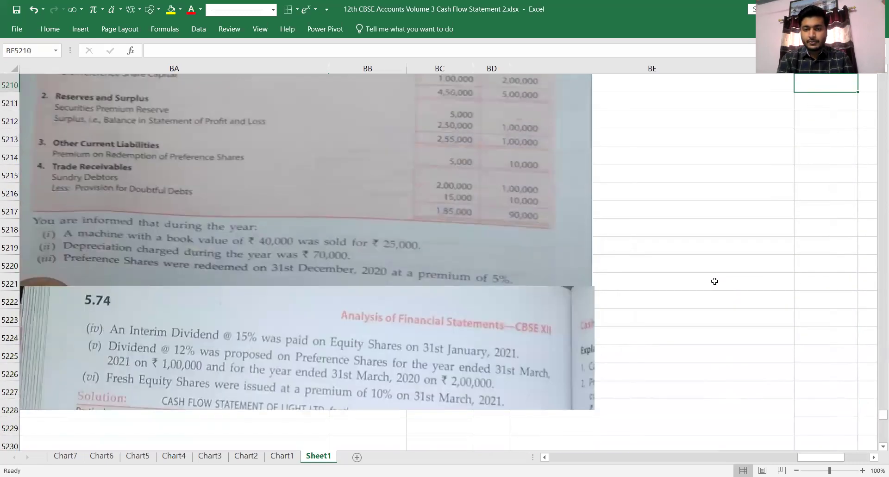
Enter 510000 as the opening balance amount on the debit side of the Machinery account, in BK5236
{"action": "key", "text": "Right"}
{"action": "key", "text": "Down"}
{"action": "key", "text": "Down"}
{"action": "key", "text": "Down"}
{"action": "key", "text": "Down"}
{"action": "key", "text": "Down"}
{"action": "key", "text": "Down"}
{"action": "key", "text": "Down"}
{"action": "key", "text": "Down"}
{"action": "key", "text": "Down"}
{"action": "key", "text": "Down"}
{"action": "key", "text": "Down"}
{"action": "key", "text": "Down"}
{"action": "key", "text": "Down"}
{"action": "key", "text": "Down"}
{"action": "key", "text": "Down"}
{"action": "key", "text": "Down"}
{"action": "key", "text": "Down"}
{"action": "key", "text": "Down"}
{"action": "key", "text": "Down"}
{"action": "key", "text": "Down"}
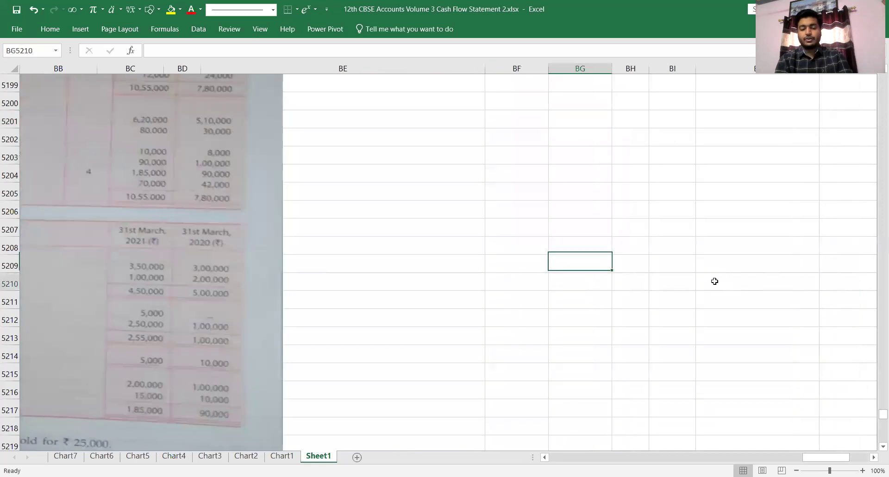
{"action": "key", "text": "Down"}
{"action": "key", "text": "Down"}
{"action": "key", "text": "Down"}
{"action": "key", "text": "Down"}
{"action": "key", "text": "Down"}
{"action": "key", "text": "Down"}
{"action": "key", "text": "Down"}
{"action": "key", "text": "Down"}
{"action": "key", "text": "Down"}
{"action": "key", "text": "Right"}
{"action": "key", "text": "Right"}
{"action": "key", "text": "Right"}
{"action": "key", "text": "Right"}
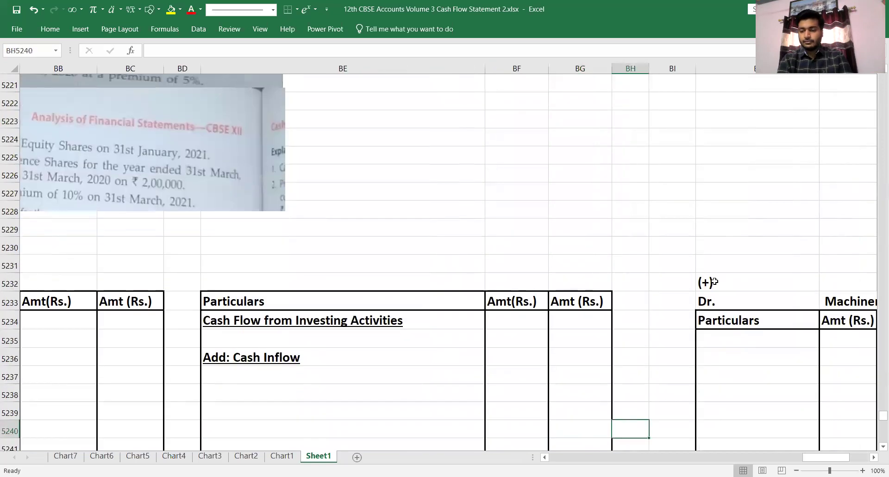
{"action": "key", "text": "Up"}
{"action": "key", "text": "Up"}
{"action": "type", "text": "5"}
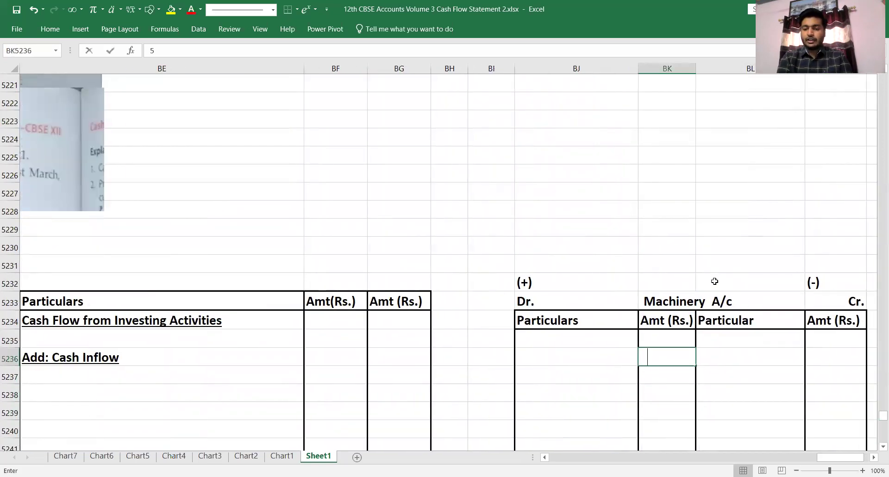
{"action": "type", "text": "10000"}
{"action": "key", "text": "Return"}
Enter 620000 as the closing balance amount on the credit side of the Machinery account, in BM5242
{"action": "key", "text": "Right"}
{"action": "key", "text": "Right"}
{"action": "key", "text": "Down"}
{"action": "key", "text": "Down"}
{"action": "key", "text": "Down"}
{"action": "key", "text": "Down"}
{"action": "key", "text": "Down"}
{"action": "key", "text": "Down"}
{"action": "key", "text": "Down"}
{"action": "key", "text": "Down"}
{"action": "key", "text": "Up"}
{"action": "key", "text": "Up"}
{"action": "key", "text": "Up"}
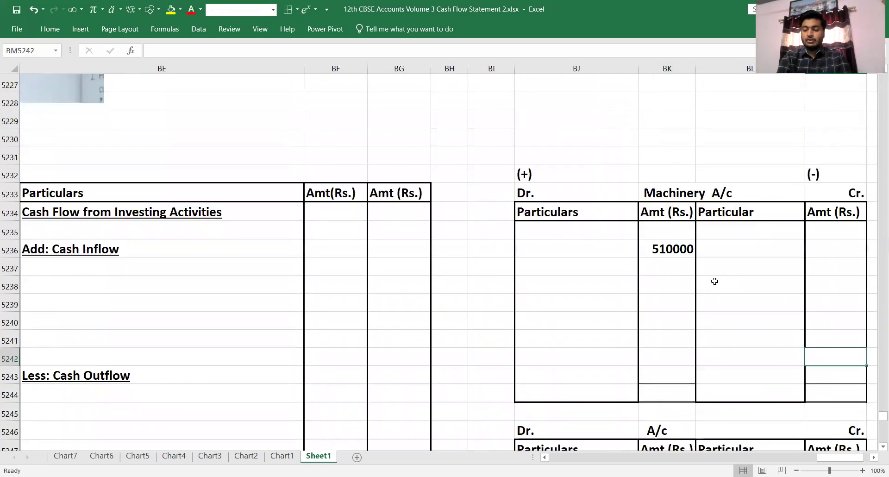
{"action": "type", "text": "620000"}
{"action": "key", "text": "Return"}
Label the 510000 entry in the Machinery account's debit particulars as "To Balance B/d"
{"action": "key", "text": "Up"}
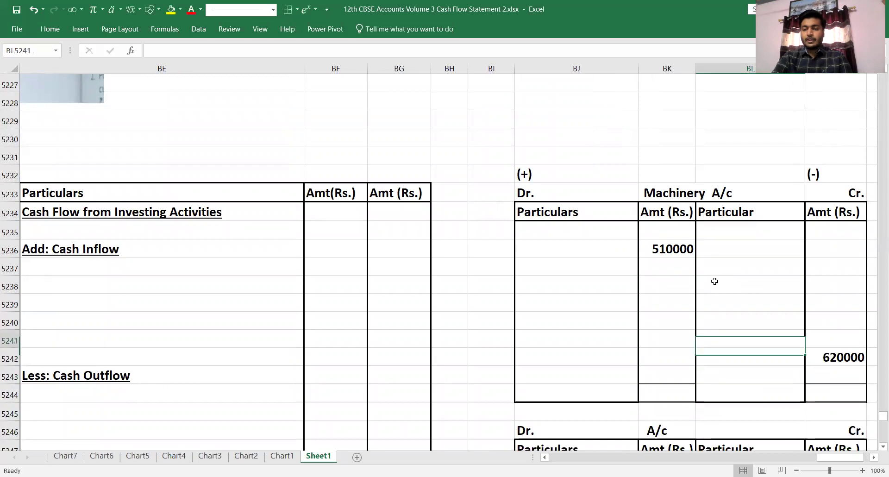
{"action": "key", "text": "Left"}
{"action": "key", "text": "Left"}
{"action": "key", "text": "Left"}
{"action": "key", "text": "Up"}
{"action": "key", "text": "Up"}
{"action": "key", "text": "Up"}
{"action": "key", "text": "Up"}
{"action": "key", "text": "Up"}
{"action": "key", "text": "Up"}
{"action": "type", "text": "To "}
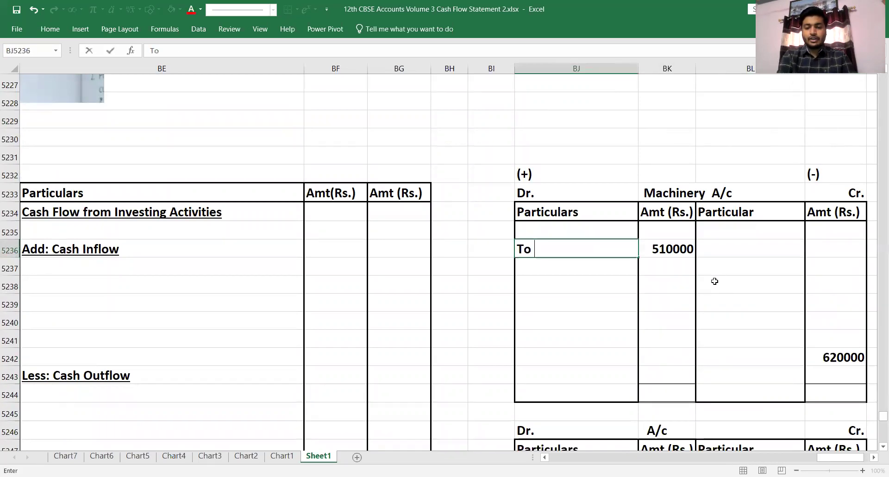
{"action": "type", "text": "Balance B/d"}
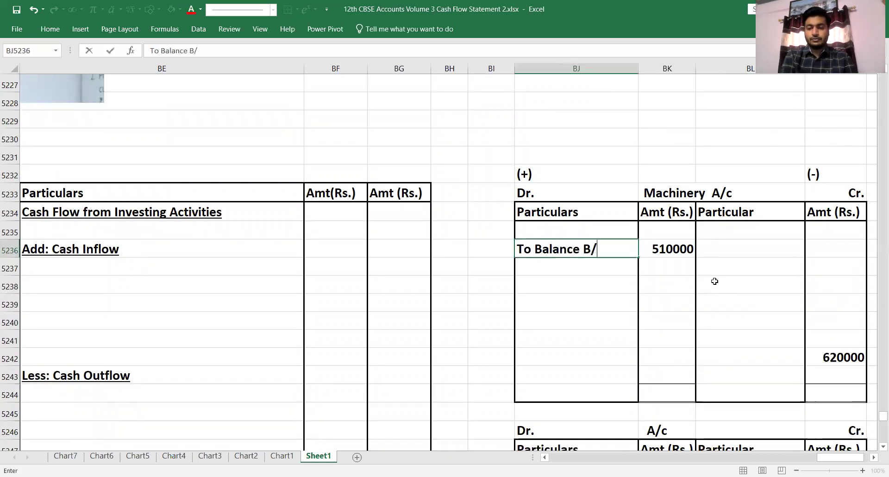
Label the 620000 entry in the Machinery account's credit particulars as "By Balance C/f"
{"action": "key", "text": "Right"}
{"action": "key", "text": "Down"}
{"action": "key", "text": "Right"}
{"action": "key", "text": "Down"}
{"action": "key", "text": "Down"}
{"action": "key", "text": "Down"}
{"action": "key", "text": "Right"}
{"action": "key", "text": "Down"}
{"action": "key", "text": "Left"}
{"action": "type", "text": "By C"}
{"action": "key", "text": "BackSpace"}
{"action": "type", "text": "Baa"}
{"action": "key", "text": "BackSpace"}
{"action": "type", "text": "lance "}
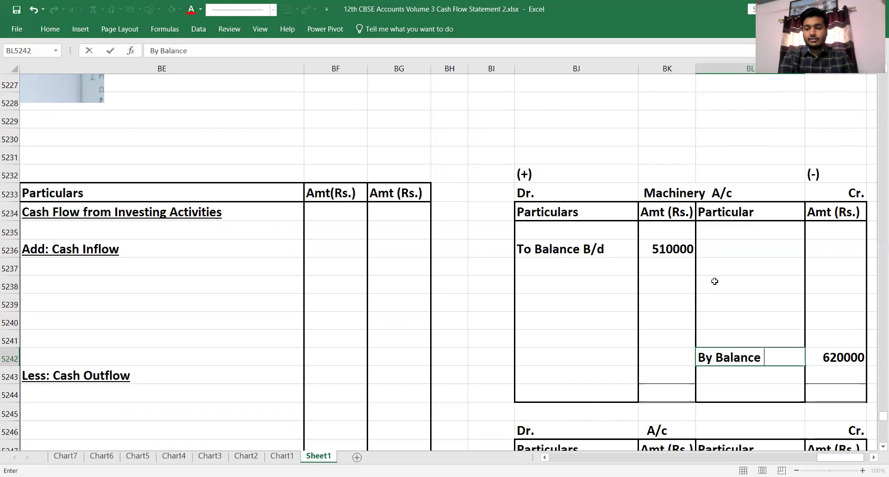
{"action": "type", "text": "C/f"}
{"action": "key", "text": "Return"}
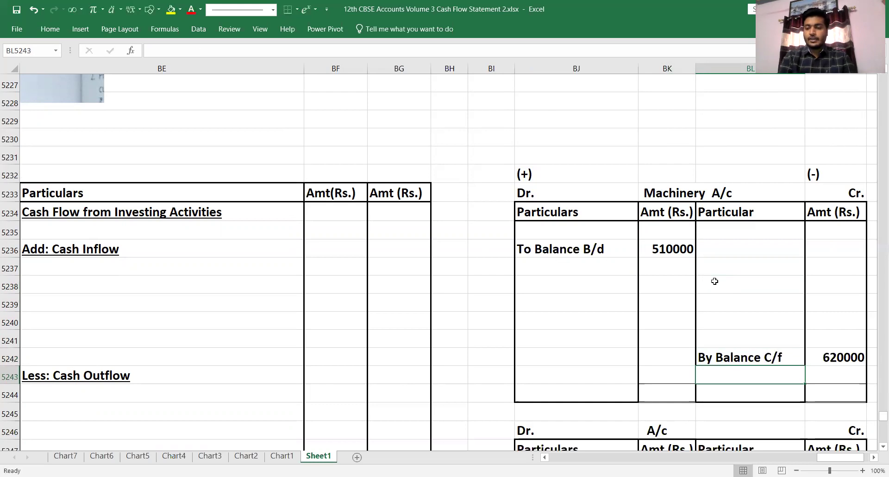
{"action": "key", "text": "Up"}
{"action": "key", "text": "Left"}
{"action": "key", "text": "Up"}
{"action": "key", "text": "Left"}
{"action": "key", "text": "Up"}
{"action": "key", "text": "Left"}
{"action": "key", "text": "Up"}
{"action": "key", "text": "Up"}
{"action": "key", "text": "Left"}
{"action": "key", "text": "Left"}
{"action": "key", "text": "Up"}
{"action": "key", "text": "Up"}
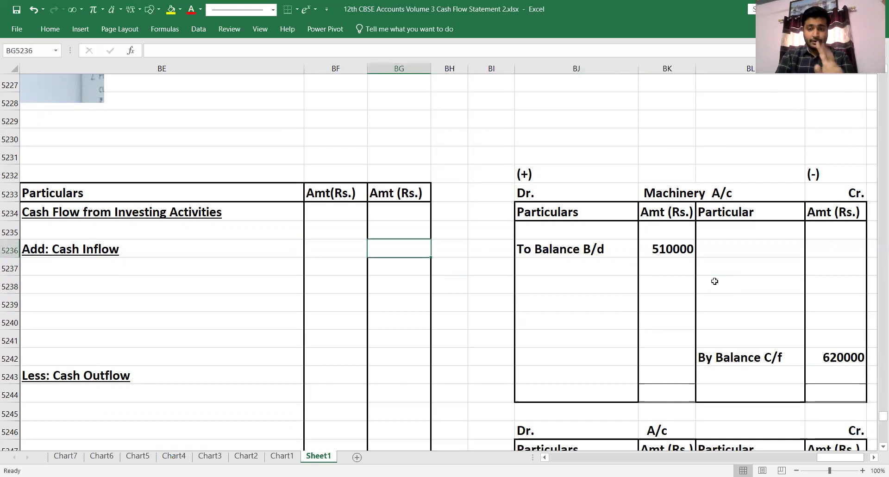
Examine the question's additional information on the machine's book value, its sale price and the depreciation charged
{"action": "key", "text": "Left"}
{"action": "key", "text": "Left"}
{"action": "key", "text": "Left"}
{"action": "key", "text": "Left"}
{"action": "key", "text": "Left"}
{"action": "key", "text": "Left"}
{"action": "key", "text": "Up"}
{"action": "key", "text": "Up"}
{"action": "key", "text": "Up"}
{"action": "key", "text": "Up"}
{"action": "key", "text": "Up"}
{"action": "key", "text": "Up"}
{"action": "key", "text": "Up"}
{"action": "key", "text": "Up"}
{"action": "key", "text": "Up"}
{"action": "key", "text": "Up"}
{"action": "key", "text": "Up"}
{"action": "key", "text": "Up"}
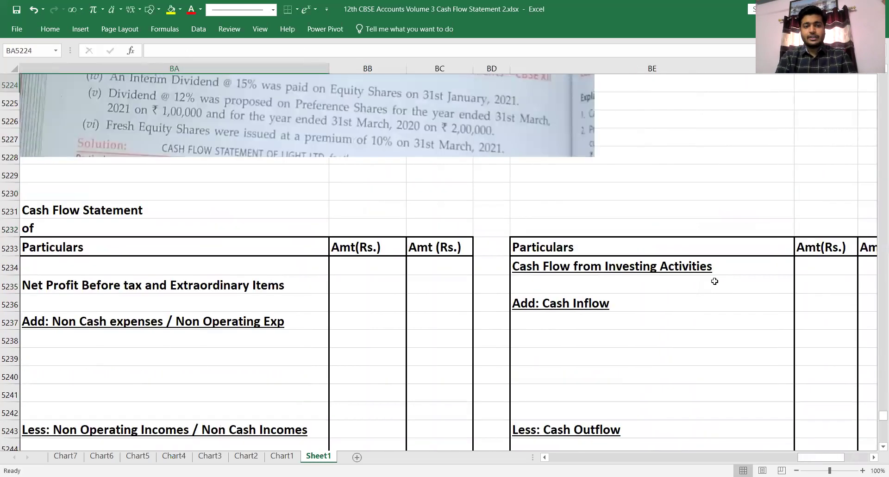
{"action": "key", "text": "Up"}
{"action": "key", "text": "Up"}
{"action": "key", "text": "Up"}
{"action": "key", "text": "Up"}
{"action": "key", "text": "Up"}
{"action": "key", "text": "Up"}
{"action": "key", "text": "Up"}
{"action": "key", "text": "Up"}
{"action": "key", "text": "Up"}
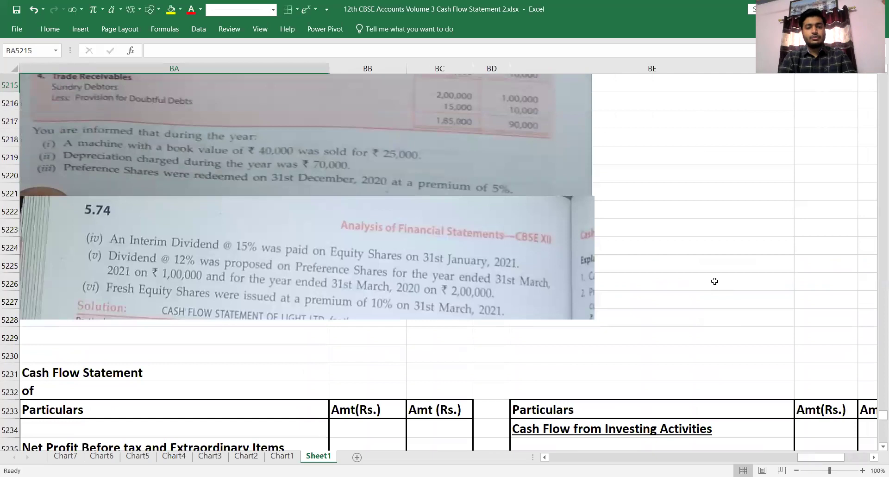
Record the machine sale on the Machinery account's credit side as "By Bank A/c" with "(Sales)" below, and 25000 in BM5236
{"action": "key", "text": "Right"}
{"action": "key", "text": "Down"}
{"action": "key", "text": "Down"}
{"action": "key", "text": "Down"}
{"action": "key", "text": "Down"}
{"action": "key", "text": "Down"}
{"action": "key", "text": "Down"}
{"action": "key", "text": "Down"}
{"action": "key", "text": "Down"}
{"action": "key", "text": "Down"}
{"action": "key", "text": "Down"}
{"action": "key", "text": "Down"}
{"action": "key", "text": "Down"}
{"action": "key", "text": "Down"}
{"action": "key", "text": "Down"}
{"action": "key", "text": "Right"}
{"action": "key", "text": "Right"}
{"action": "key", "text": "Right"}
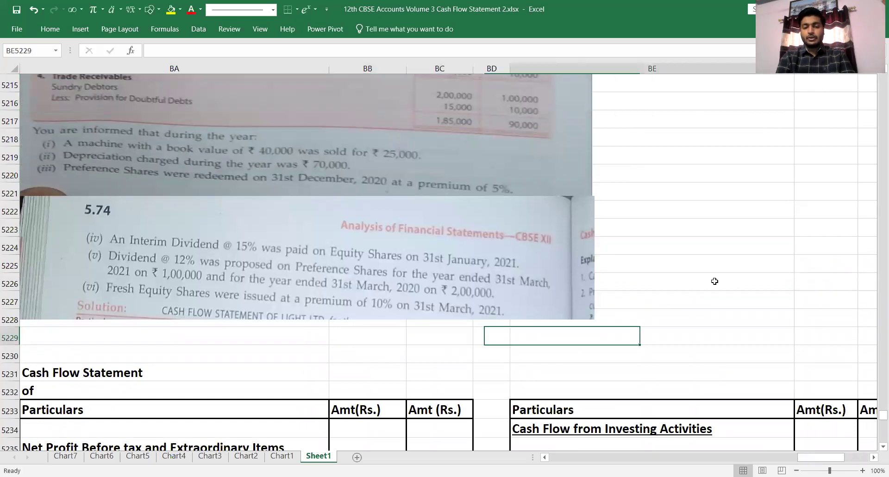
{"action": "key", "text": "Right"}
{"action": "key", "text": "Right"}
{"action": "key", "text": "Right"}
{"action": "key", "text": "Right"}
{"action": "key", "text": "Right"}
{"action": "key", "text": "Right"}
{"action": "key", "text": "Down"}
{"action": "key", "text": "Down"}
{"action": "key", "text": "Down"}
{"action": "key", "text": "Down"}
{"action": "key", "text": "Down"}
{"action": "key", "text": "Down"}
{"action": "key", "text": "Down"}
{"action": "key", "text": "Down"}
{"action": "key", "text": "Down"}
{"action": "key", "text": "Down"}
{"action": "key", "text": "Down"}
{"action": "key", "text": "Down"}
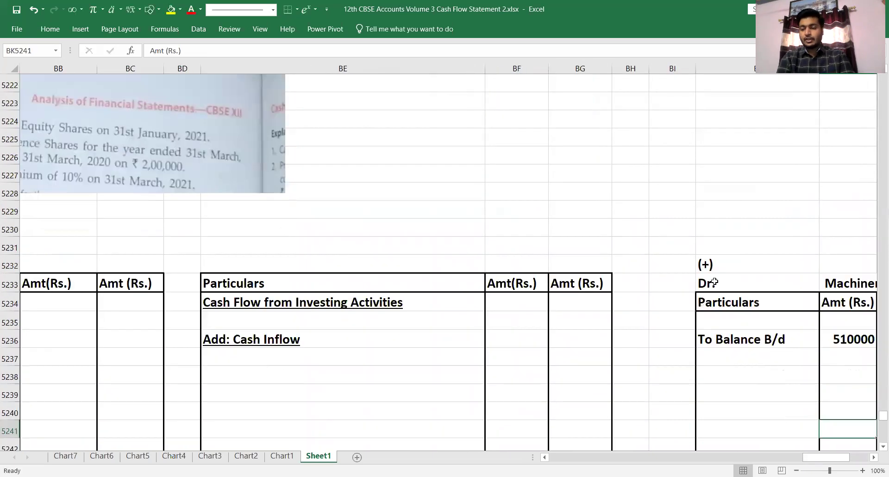
{"action": "key", "text": "Right"}
{"action": "key", "text": "Right"}
{"action": "key", "text": "Right"}
{"action": "key", "text": "Right"}
{"action": "key", "text": "Left"}
{"action": "key", "text": "Left"}
{"action": "key", "text": "Left"}
{"action": "key", "text": "Up"}
{"action": "key", "text": "Up"}
{"action": "key", "text": "Up"}
{"action": "key", "text": "Up"}
{"action": "key", "text": "Up"}
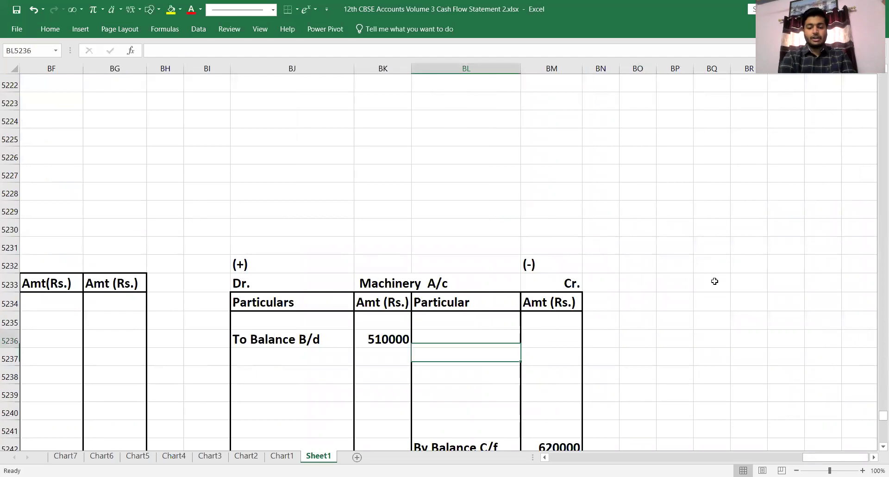
{"action": "type", "text": "By Bank A/c"}
{"action": "key", "text": "Return"}
{"action": "type", "text": "(Sales)"}
{"action": "key", "text": "Tab"}
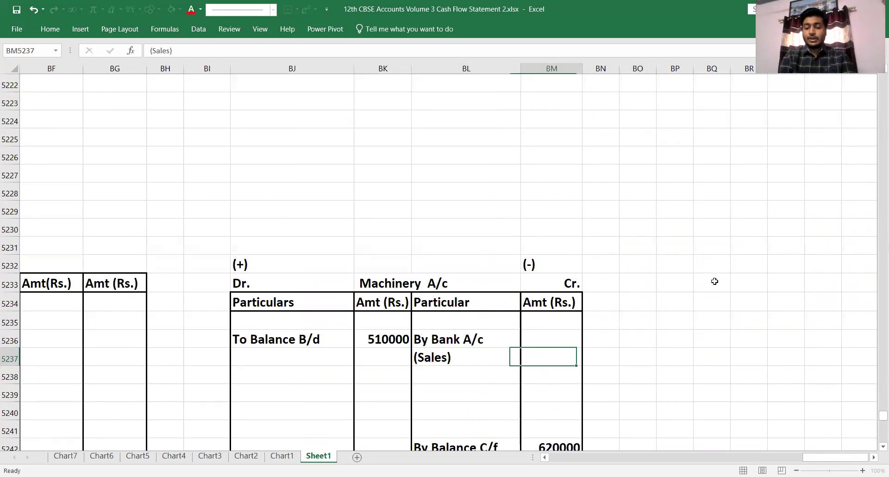
{"action": "key", "text": "Up"}
{"action": "type", "text": "25000"}
{"action": "key", "text": "Return"}
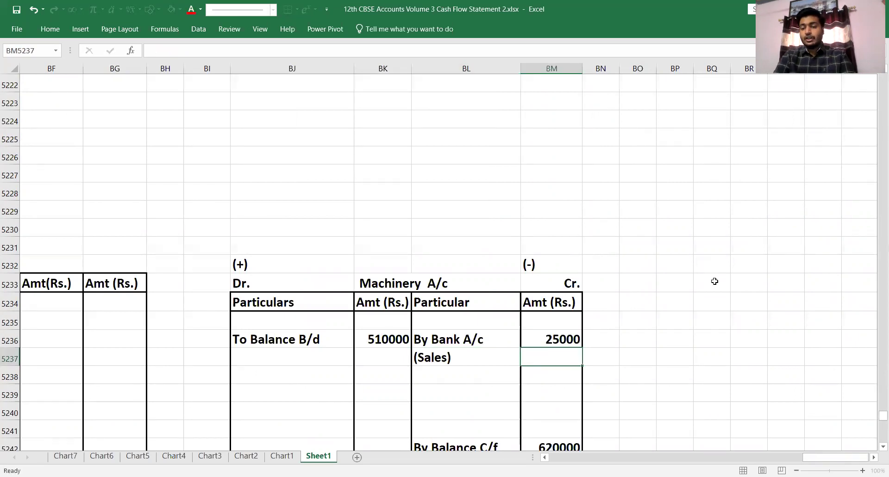
Review the notes to accounts and the additional information in the question image for the remaining machinery adjustments
{"action": "key", "text": "Up"}
{"action": "key", "text": "Up"}
{"action": "key", "text": "Right"}
{"action": "key", "text": "Right"}
{"action": "key", "text": "Left"}
{"action": "key", "text": "Left"}
{"action": "key", "text": "Left"}
{"action": "key", "text": "Left"}
{"action": "key", "text": "Left"}
{"action": "key", "text": "Left"}
{"action": "key", "text": "Left"}
{"action": "key", "text": "Left"}
{"action": "key", "text": "Left"}
{"action": "key", "text": "Left"}
{"action": "key", "text": "Left"}
{"action": "key", "text": "Left"}
{"action": "key", "text": "Left"}
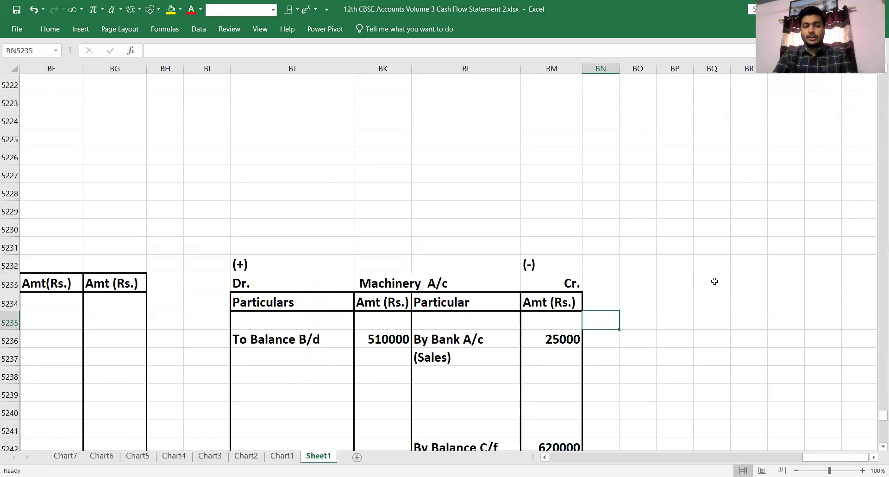
{"action": "key", "text": "Up"}
{"action": "key", "text": "Up"}
{"action": "key", "text": "Up"}
{"action": "key", "text": "Up"}
{"action": "key", "text": "Up"}
{"action": "key", "text": "Up"}
{"action": "key", "text": "Up"}
{"action": "key", "text": "Up"}
{"action": "key", "text": "Up"}
{"action": "key", "text": "Up"}
{"action": "key", "text": "Up"}
{"action": "key", "text": "Up"}
{"action": "key", "text": "Up"}
{"action": "key", "text": "Up"}
{"action": "key", "text": "Up"}
{"action": "key", "text": "Up"}
{"action": "key", "text": "Up"}
{"action": "key", "text": "Up"}
{"action": "key", "text": "Up"}
{"action": "key", "text": "Up"}
{"action": "key", "text": "Left"}
{"action": "key", "text": "Left"}
{"action": "key", "text": "Left"}
{"action": "key", "text": "Up"}
{"action": "key", "text": "Up"}
{"action": "key", "text": "Up"}
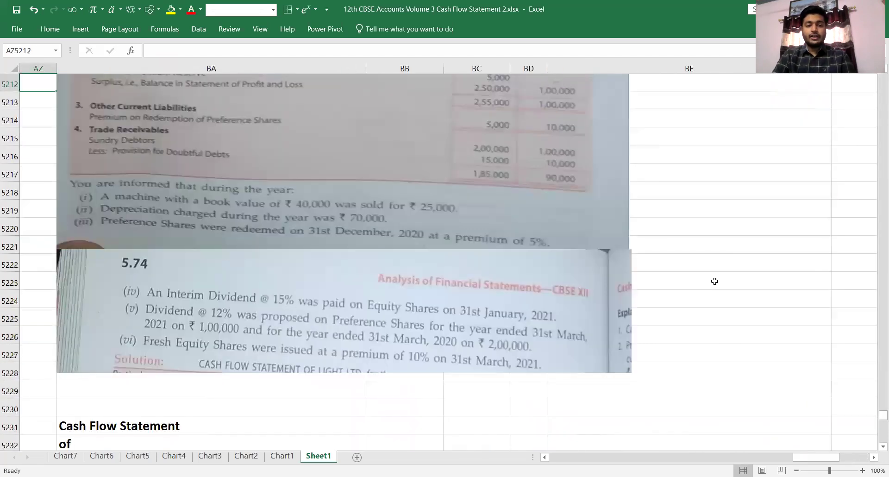
{"action": "key", "text": "Up"}
{"action": "key", "text": "Up"}
{"action": "key", "text": "Up"}
{"action": "key", "text": "Up"}
{"action": "key", "text": "Up"}
{"action": "key", "text": "Up"}
{"action": "key", "text": "Up"}
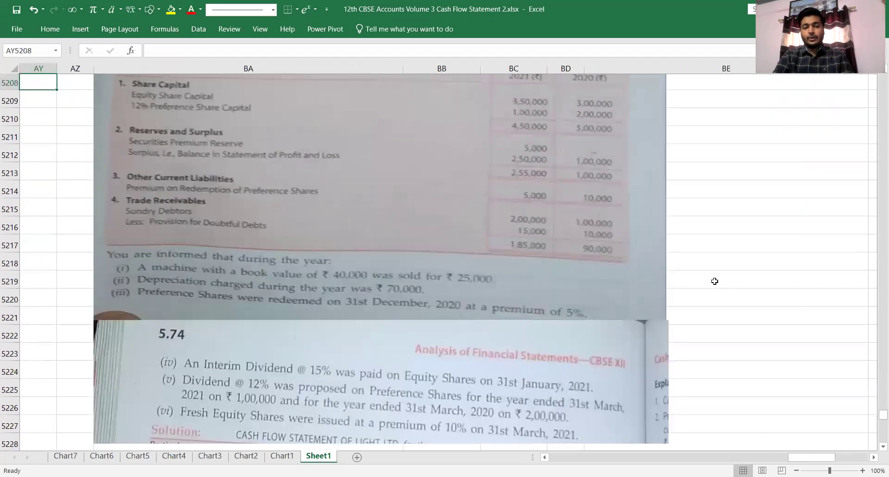
{"action": "key", "text": "Right"}
{"action": "key", "text": "Right"}
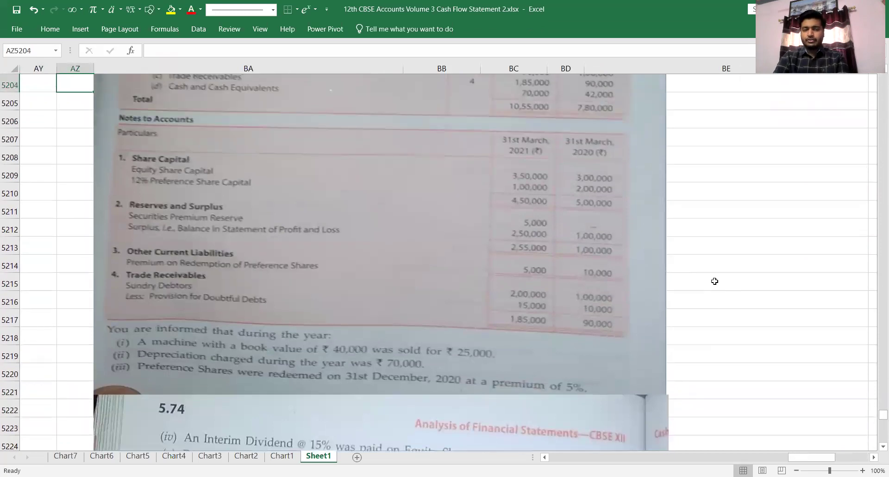
{"action": "key", "text": "Down"}
{"action": "key", "text": "Down"}
{"action": "key", "text": "Down"}
{"action": "key", "text": "Right"}
{"action": "key", "text": "Down"}
{"action": "key", "text": "Down"}
{"action": "key", "text": "Down"}
{"action": "key", "text": "Down"}
{"action": "key", "text": "Down"}
{"action": "key", "text": "Down"}
{"action": "key", "text": "Down"}
{"action": "key", "text": "Down"}
{"action": "key", "text": "Down"}
{"action": "key", "text": "Down"}
{"action": "key", "text": "Down"}
{"action": "key", "text": "Down"}
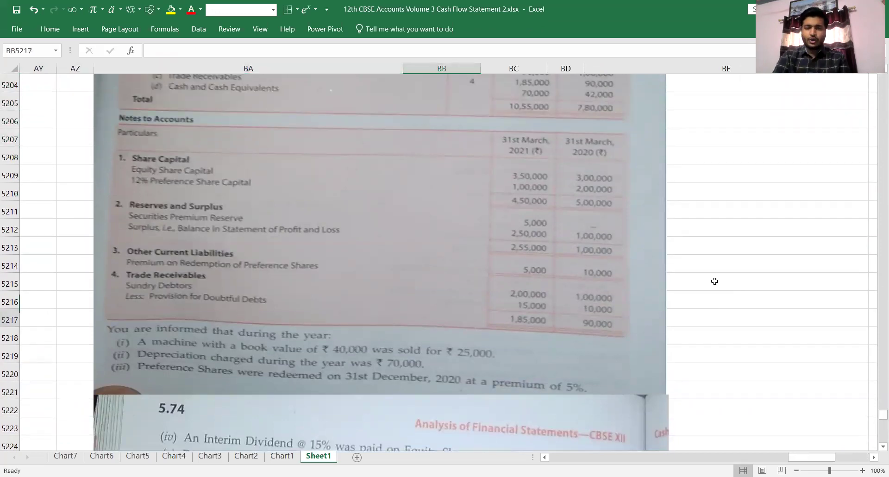
{"action": "key", "text": "Right"}
{"action": "key", "text": "Right"}
{"action": "key", "text": "Down"}
{"action": "key", "text": "Down"}
{"action": "key", "text": "Down"}
{"action": "key", "text": "Down"}
{"action": "key", "text": "Down"}
{"action": "key", "text": "Down"}
{"action": "key", "text": "Down"}
{"action": "key", "text": "Down"}
{"action": "key", "text": "Down"}
{"action": "key", "text": "Down"}
{"action": "key", "text": "Down"}
{"action": "key", "text": "Down"}
{"action": "key", "text": "Down"}
{"action": "key", "text": "Down"}
{"action": "key", "text": "Down"}
{"action": "key", "text": "Down"}
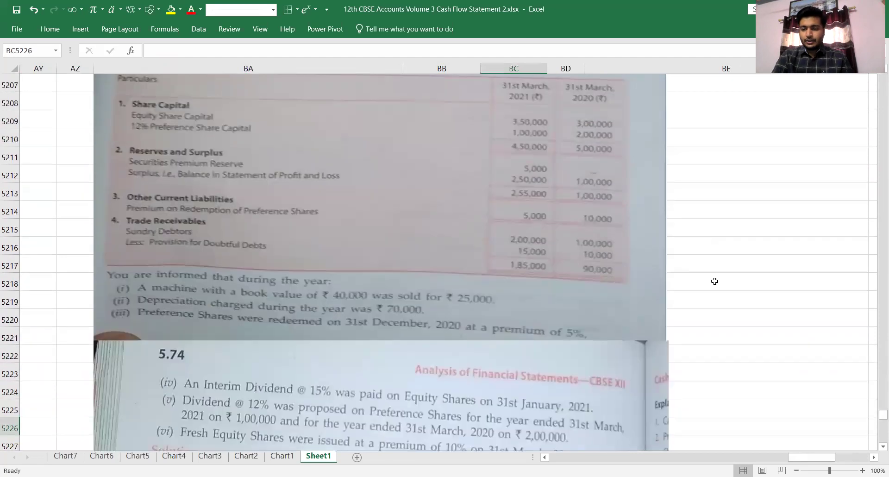
{"action": "key", "text": "Right"}
{"action": "key", "text": "Right"}
{"action": "key", "text": "Right"}
{"action": "key", "text": "Right"}
{"action": "key", "text": "Right"}
{"action": "key", "text": "Right"}
{"action": "key", "text": "Right"}
{"action": "key", "text": "Right"}
{"action": "key", "text": "Right"}
{"action": "key", "text": "Right"}
{"action": "key", "text": "Right"}
{"action": "key", "text": "Right"}
{"action": "key", "text": "Down"}
{"action": "key", "text": "Down"}
{"action": "key", "text": "Down"}
{"action": "key", "text": "Down"}
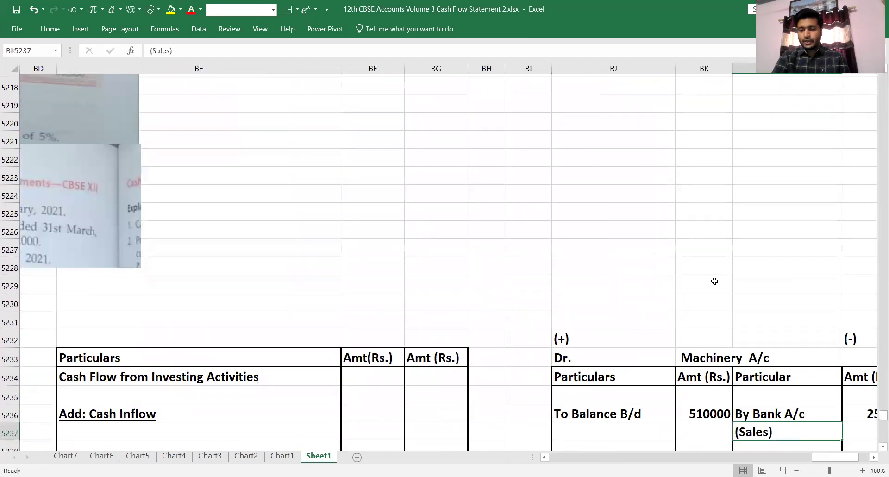
{"action": "key", "text": "Right"}
{"action": "key", "text": "Left"}
{"action": "key", "text": "Up"}
{"action": "key", "text": "Up"}
{"action": "key", "text": "Left"}
{"action": "key", "text": "Up"}
{"action": "key", "text": "Up"}
{"action": "key", "text": "F2"}
{"action": "type", "text": "=400"}
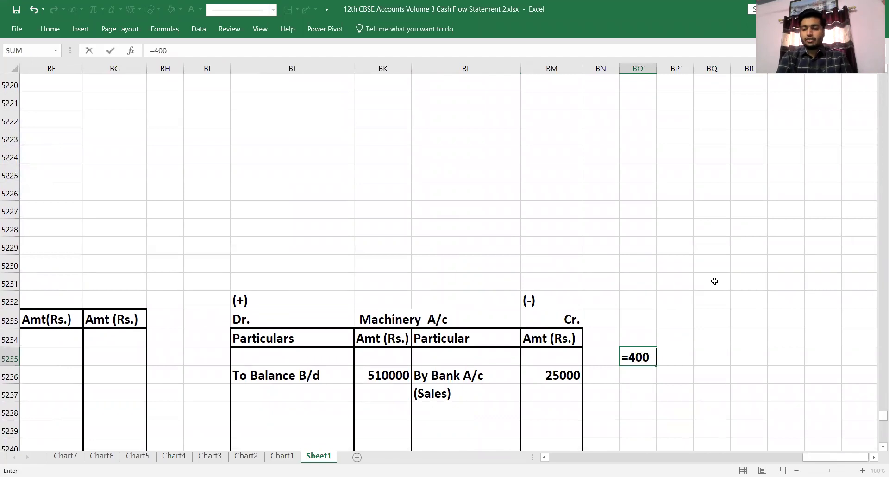
{"action": "type", "text": "00-25000"}
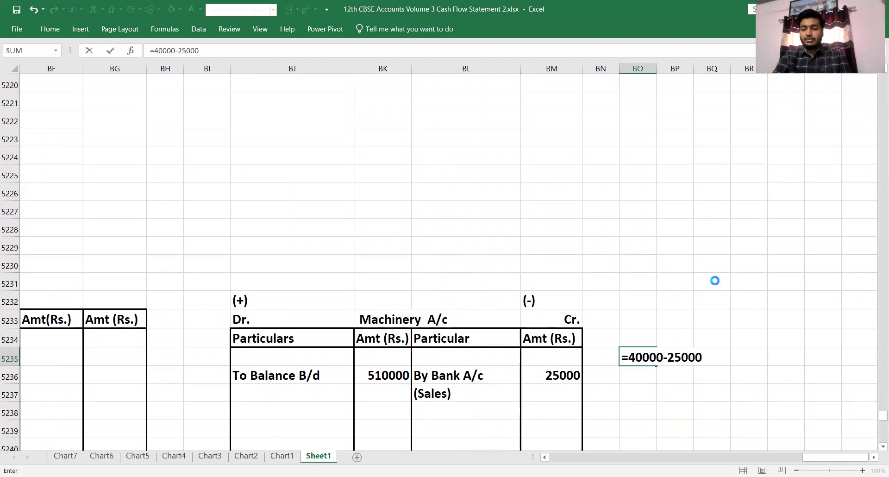
{"action": "key", "text": "Return"}
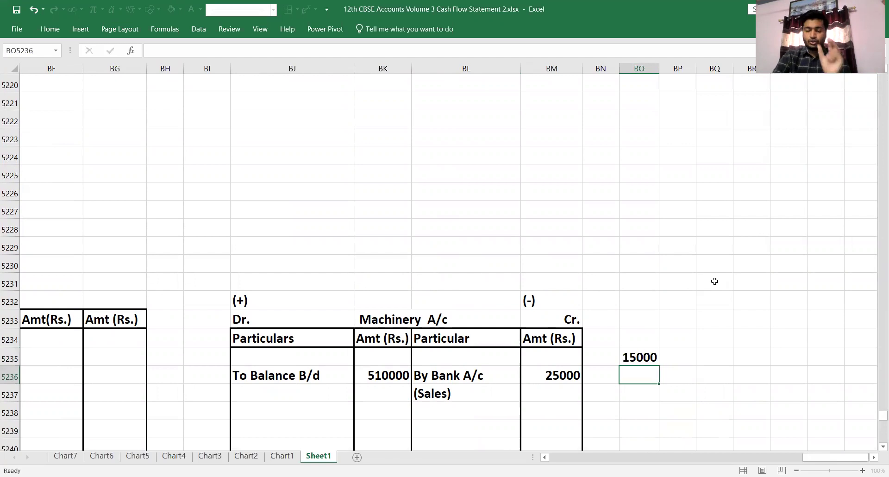
{"action": "key", "text": "Up"}
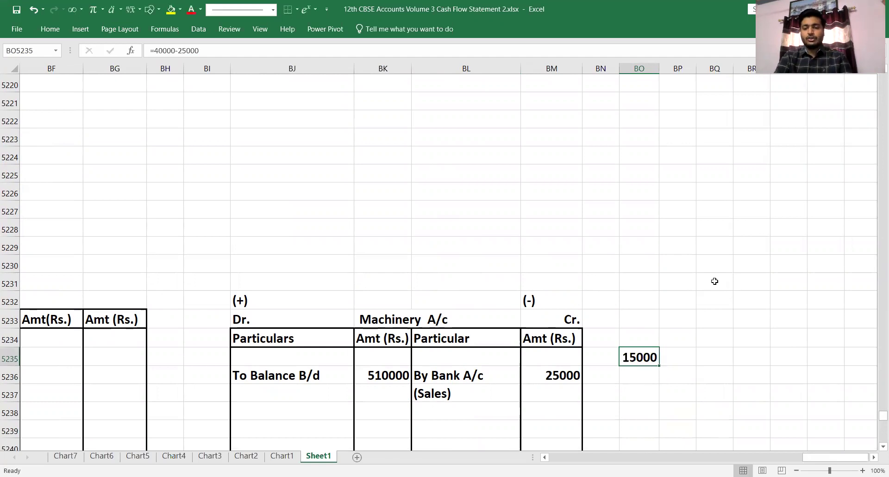
Record the loss on the Machinery account's credit side as "By Loss on Sale" with "of machinery" below, and 15000 in BM5240
{"action": "key", "text": "Down"}
{"action": "key", "text": "Left"}
{"action": "key", "text": "Down"}
{"action": "key", "text": "Down"}
{"action": "key", "text": "Left"}
{"action": "key", "text": "Down"}
{"action": "key", "text": "Down"}
{"action": "key", "text": "Down"}
{"action": "key", "text": "Left"}
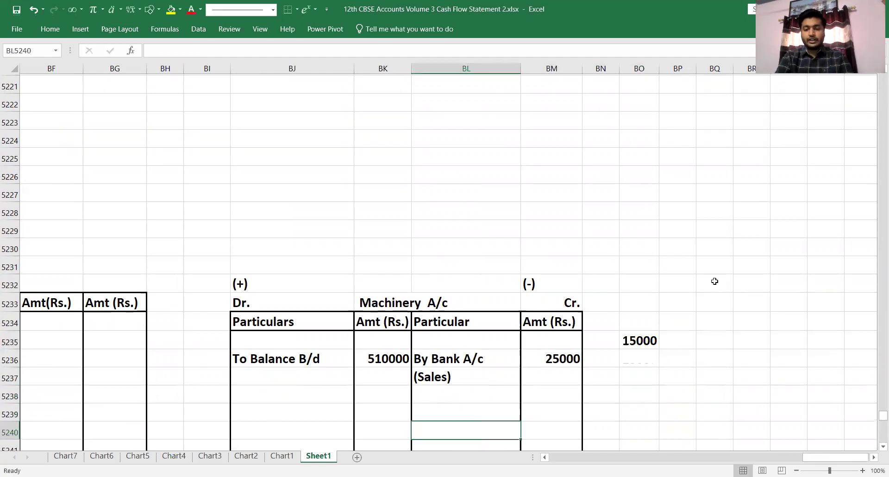
{"action": "key", "text": "Left"}
{"action": "key", "text": "Right"}
{"action": "key", "text": "Up"}
{"action": "key", "text": "Up"}
{"action": "type", "text": "By "}
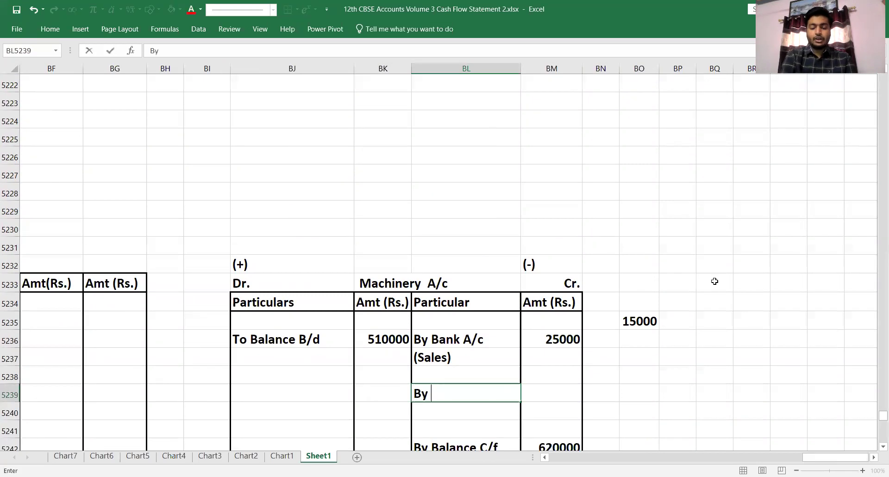
{"action": "type", "text": "Loss on Sale"}
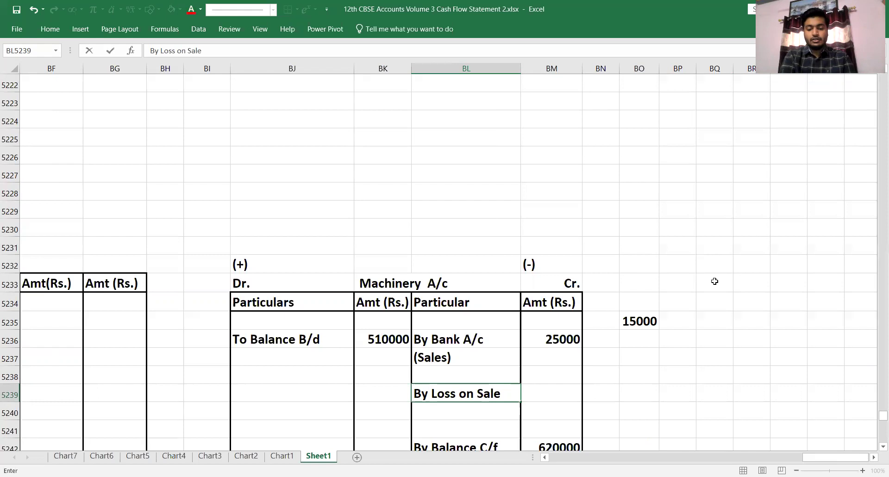
{"action": "key", "text": "Return"}
{"action": "type", "text": "of machinery"}
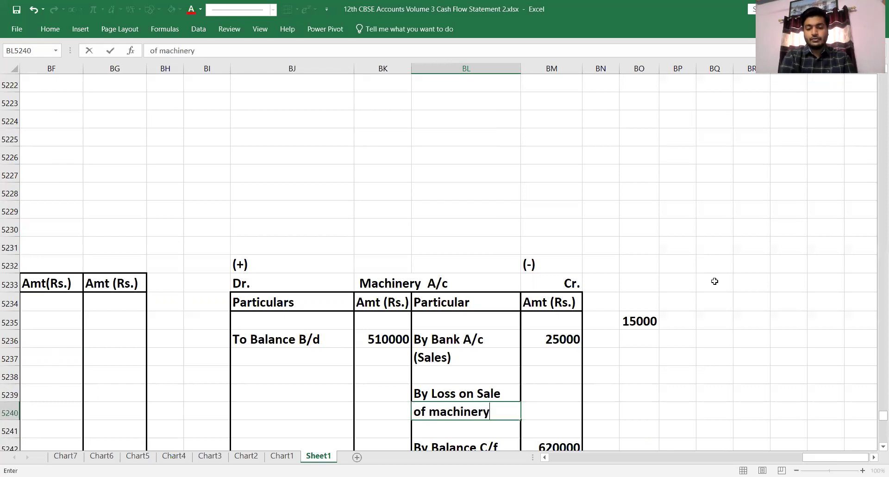
{"action": "key", "text": "Tab"}
{"action": "type", "text": "15000"}
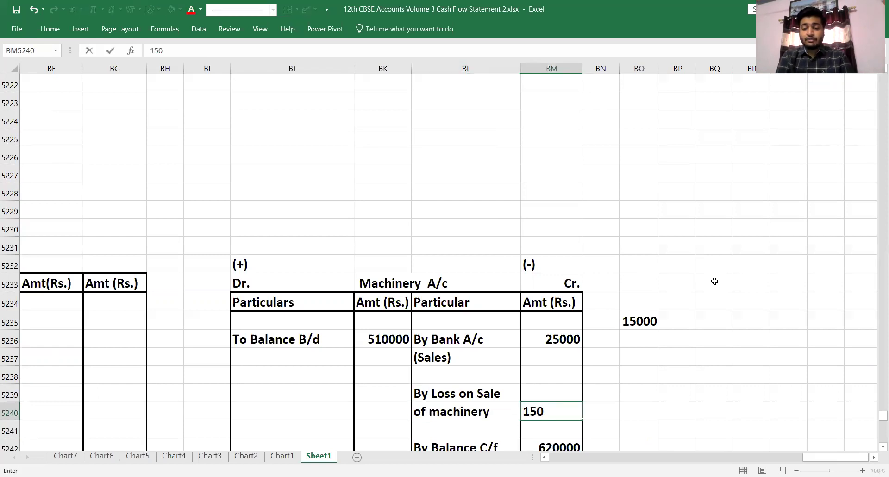
{"action": "key", "text": "Return"}
Clear the scratch loss calculation from cell BO5235 beside the Machinery account
{"action": "key", "text": "Up"}
{"action": "key", "text": "Right"}
{"action": "key", "text": "Right"}
{"action": "key", "text": "Up"}
{"action": "key", "text": "Up"}
{"action": "key", "text": "Right"}
{"action": "key", "text": "Up"}
{"action": "key", "text": "Up"}
{"action": "key", "text": "Up"}
{"action": "key", "text": "BackSpace"}
Examine the question's additional information for the remaining Machinery account adjustment, such as depreciation charged, and return to the account's credit side
{"action": "key", "text": "Left"}
{"action": "key", "text": "Left"}
{"action": "key", "text": "Left"}
{"action": "key", "text": "Left"}
{"action": "key", "text": "Left"}
{"action": "key", "text": "Left"}
{"action": "key", "text": "Left"}
{"action": "key", "text": "Left"}
{"action": "key", "text": "Left"}
{"action": "key", "text": "Left"}
{"action": "key", "text": "Left"}
{"action": "key", "text": "Left"}
{"action": "key", "text": "Left"}
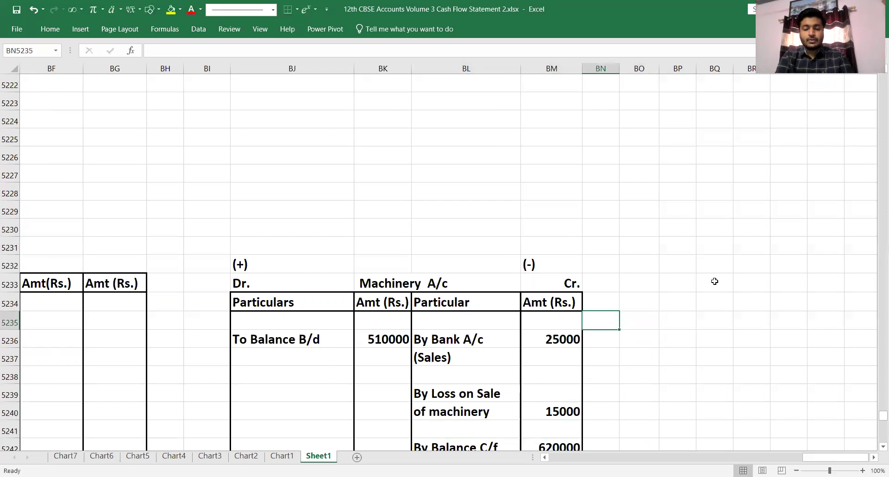
{"action": "key", "text": "Up"}
{"action": "key", "text": "Left"}
{"action": "key", "text": "Left"}
{"action": "key", "text": "Up"}
{"action": "key", "text": "Up"}
{"action": "key", "text": "Up"}
{"action": "key", "text": "Up"}
{"action": "key", "text": "Up"}
{"action": "key", "text": "Up"}
{"action": "key", "text": "Up"}
{"action": "key", "text": "Up"}
{"action": "key", "text": "Up"}
{"action": "key", "text": "Up"}
{"action": "key", "text": "Up"}
{"action": "key", "text": "Up"}
{"action": "key", "text": "Up"}
{"action": "key", "text": "Up"}
{"action": "key", "text": "Up"}
{"action": "key", "text": "Up"}
{"action": "key", "text": "Up"}
{"action": "key", "text": "Up"}
{"action": "key", "text": "Up"}
{"action": "key", "text": "Up"}
{"action": "key", "text": "Right"}
{"action": "key", "text": "Down"}
{"action": "key", "text": "Down"}
{"action": "key", "text": "Right"}
{"action": "key", "text": "Right"}
{"action": "key", "text": "Down"}
{"action": "key", "text": "Down"}
{"action": "key", "text": "Down"}
{"action": "key", "text": "Down"}
{"action": "key", "text": "Down"}
{"action": "key", "text": "Down"}
{"action": "key", "text": "Down"}
{"action": "key", "text": "Down"}
{"action": "key", "text": "Down"}
{"action": "key", "text": "Down"}
{"action": "key", "text": "Down"}
{"action": "key", "text": "Down"}
{"action": "key", "text": "Down"}
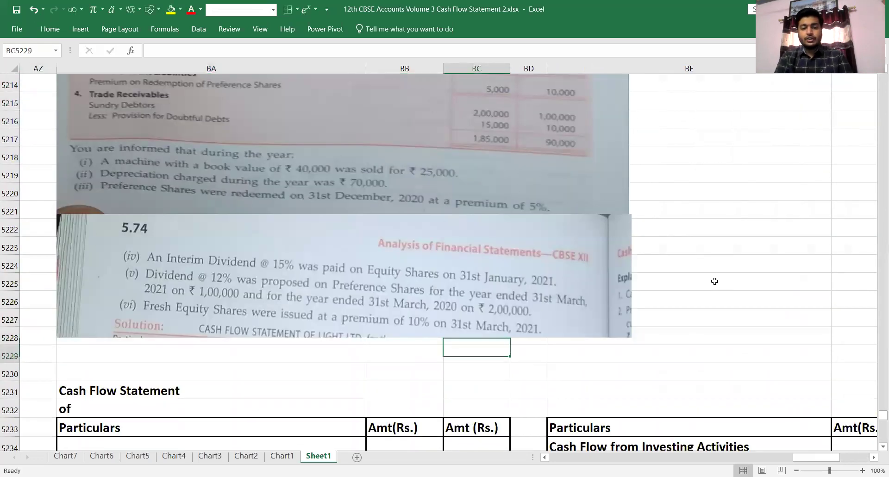
{"action": "key", "text": "Right"}
{"action": "key", "text": "Down"}
{"action": "key", "text": "Right"}
{"action": "key", "text": "Down"}
{"action": "key", "text": "Down"}
{"action": "key", "text": "Down"}
{"action": "key", "text": "Right"}
{"action": "key", "text": "Right"}
{"action": "key", "text": "Right"}
{"action": "key", "text": "Right"}
{"action": "key", "text": "Right"}
{"action": "key", "text": "Right"}
{"action": "key", "text": "Right"}
{"action": "key", "text": "Right"}
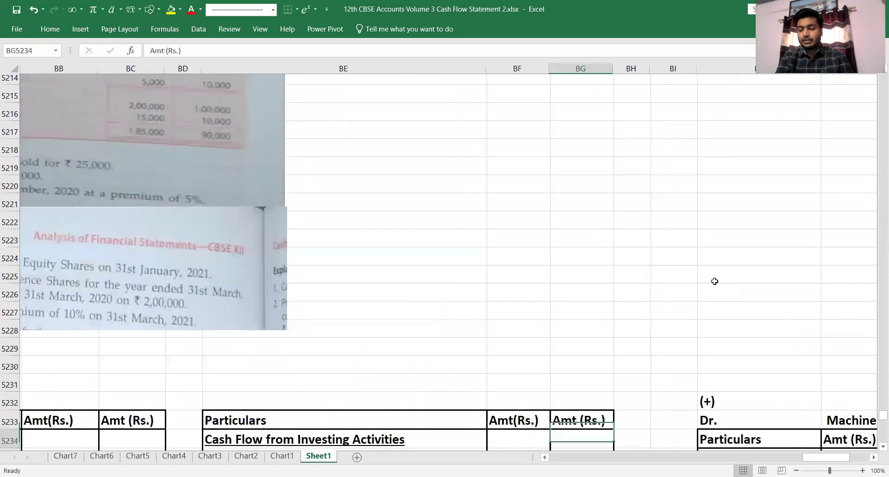
{"action": "key", "text": "Down"}
{"action": "key", "text": "Down"}
{"action": "key", "text": "Down"}
{"action": "key", "text": "Down"}
{"action": "key", "text": "Down"}
{"action": "key", "text": "Down"}
{"action": "key", "text": "Down"}
{"action": "key", "text": "Down"}
{"action": "key", "text": "Down"}
{"action": "key", "text": "Right"}
{"action": "key", "text": "Right"}
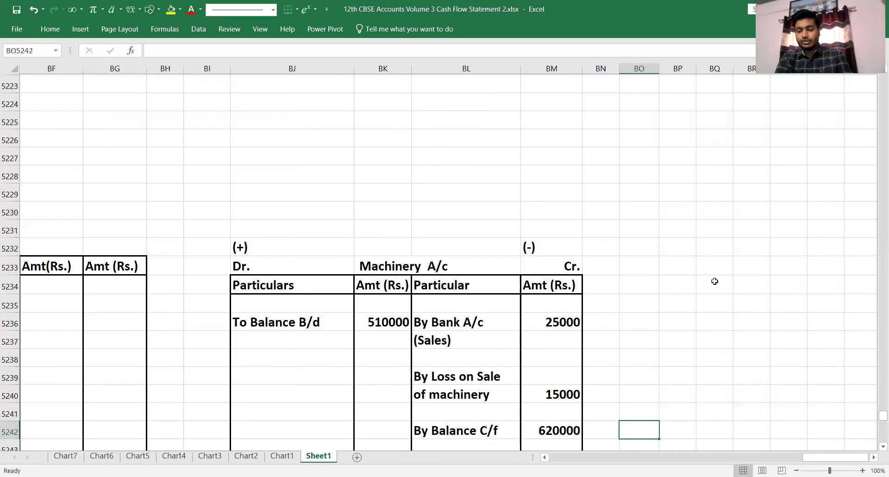
Record depreciation on the Machinery account's credit side, with 70000 in BM5241 and "By Depreciation" in BL5241
{"action": "key", "text": "Left"}
{"action": "key", "text": "Left"}
{"action": "key", "text": "Down"}
{"action": "key", "text": "Down"}
{"action": "key", "text": "Down"}
{"action": "key", "text": "Left"}
{"action": "key", "text": "Up"}
{"action": "key", "text": "Up"}
{"action": "key", "text": "Up"}
{"action": "key", "text": "Up"}
{"action": "key", "text": "Up"}
{"action": "key", "text": "Right"}
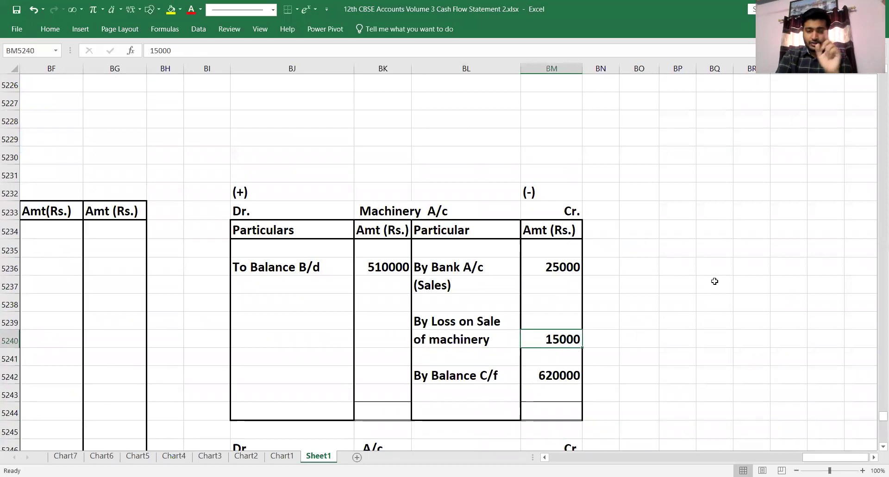
{"action": "key", "text": "Down"}
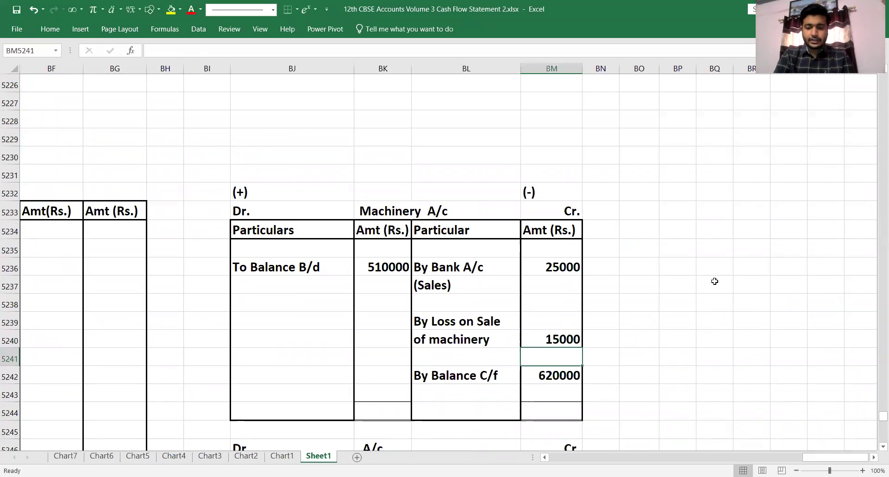
{"action": "type", "text": "70000"}
{"action": "key", "text": "Return"}
{"action": "key", "text": "Left"}
{"action": "key", "text": "Up"}
{"action": "type", "text": "By De"}
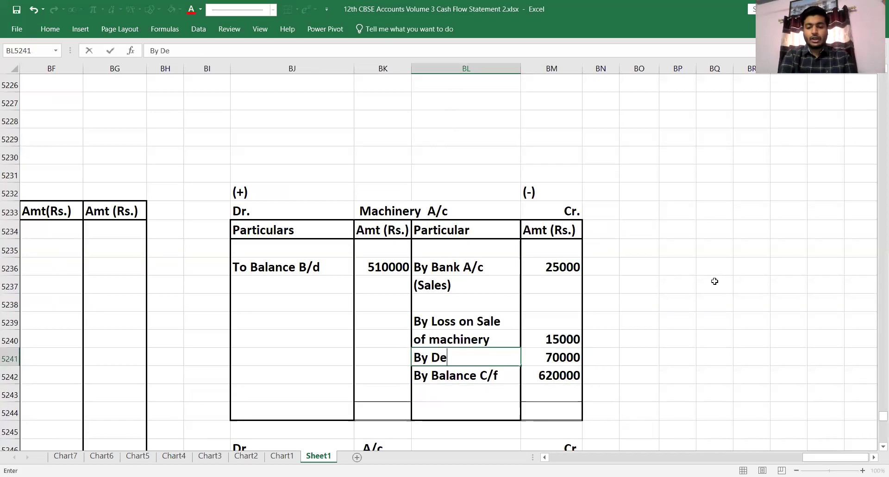
{"action": "type", "text": "preciation"}
{"action": "key", "text": "Return"}
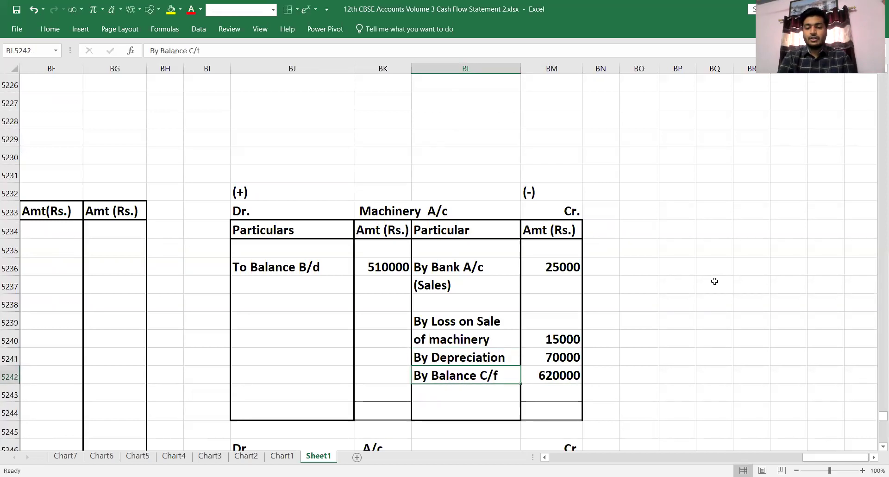
Total the Machinery account's credit amounts in BM5244 with a SUM of BM5236:BM5243
{"action": "key", "text": "Up"}
{"action": "key", "text": "Right"}
{"action": "key", "text": "Up"}
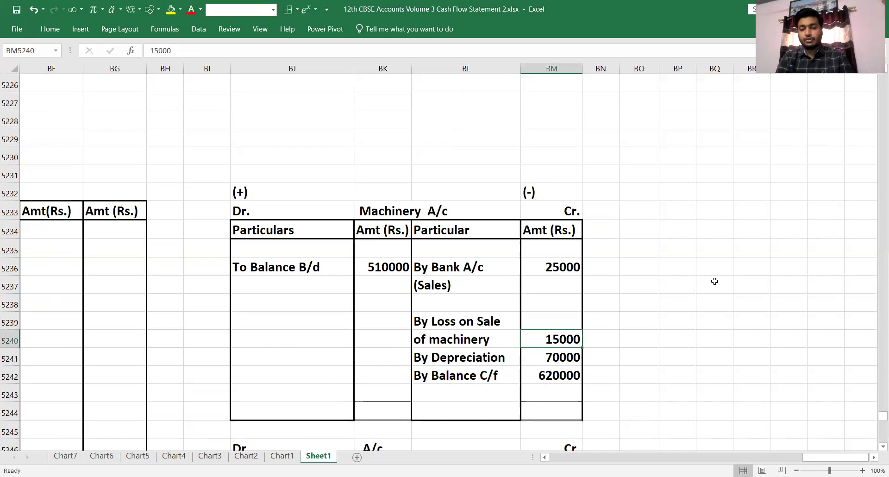
{"action": "key", "text": "Down"}
{"action": "key", "text": "Down"}
{"action": "key", "text": "Down"}
{"action": "key", "text": "Down"}
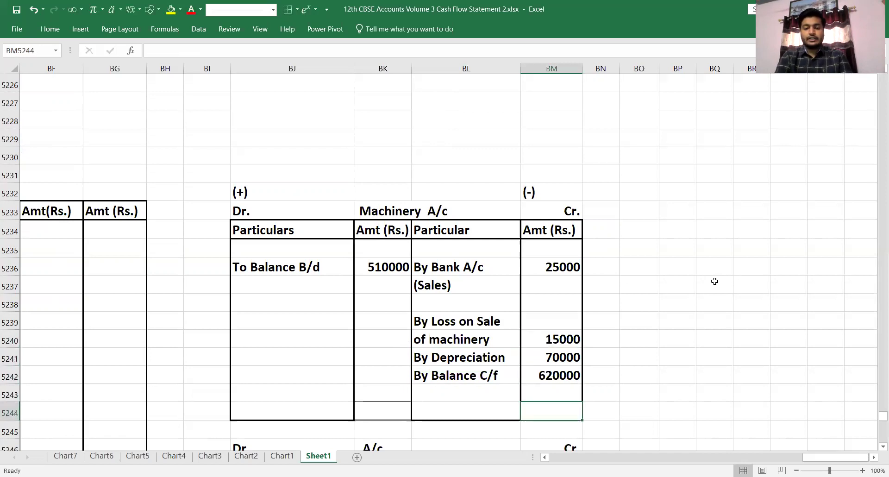
{"action": "key", "text": "alt+equal"}
{"action": "key", "text": "Up"}
{"action": "key", "text": "Up"}
{"action": "key", "text": "Up"}
{"action": "key", "text": "Up"}
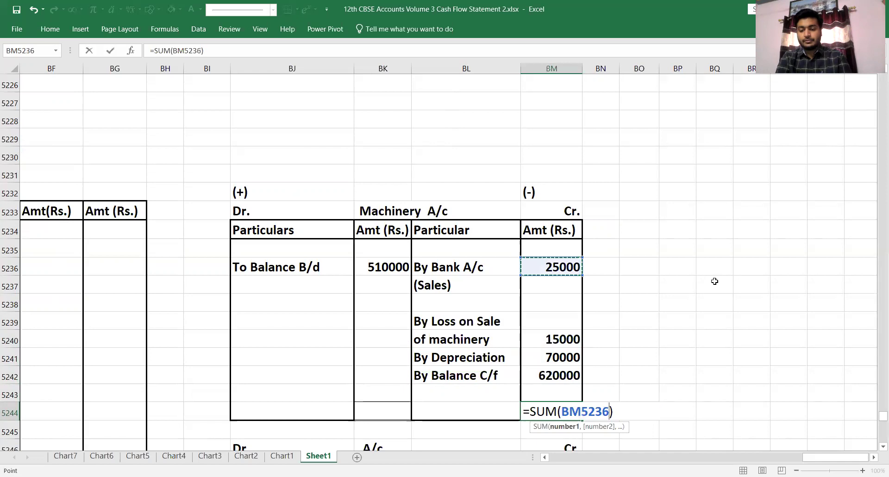
{"action": "key", "text": "shift+Down"}
{"action": "key", "text": "shift+Down"}
{"action": "key", "text": "shift+Down"}
{"action": "key", "text": "shift+Down"}
{"action": "key", "text": "shift+Down"}
{"action": "key", "text": "shift+Down"}
{"action": "key", "text": "shift+Down"}
{"action": "key", "text": "ctrl+Return"}
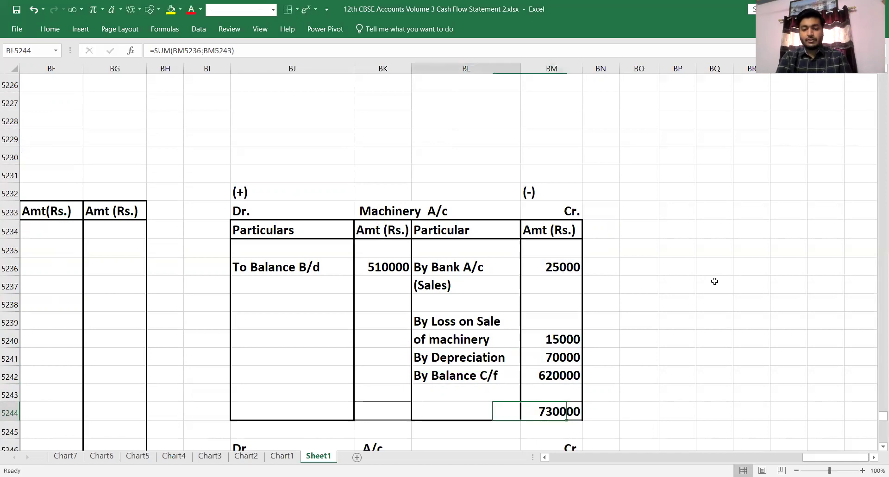
Copy the credit total formula from BM5244 to the Machinery account's debit total cell, BK5244
{"action": "key", "text": "Left"}
{"action": "key", "text": "Left"}
{"action": "key", "text": "Right"}
{"action": "key", "text": "Right"}
{"action": "key", "text": "ctrl+c"}
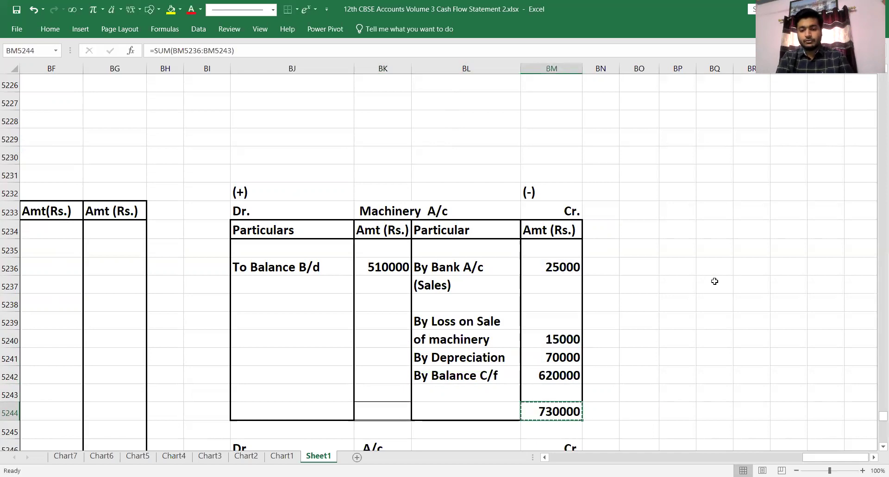
{"action": "key", "text": "Left"}
{"action": "key", "text": "Left"}
{"action": "key", "text": "ctrl+v"}
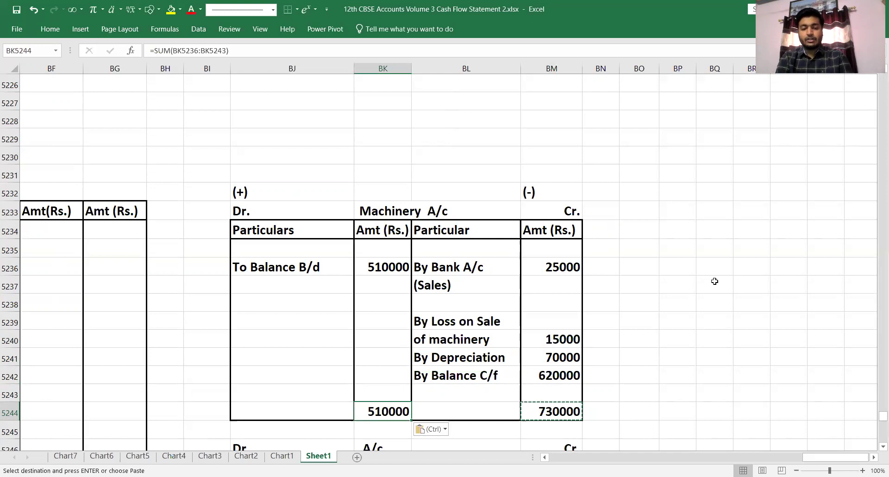
{"action": "key", "text": "Up"}
{"action": "key", "text": "Up"}
{"action": "key", "text": "Up"}
{"action": "key", "text": "Up"}
{"action": "type", "text": "=730000-510000"}
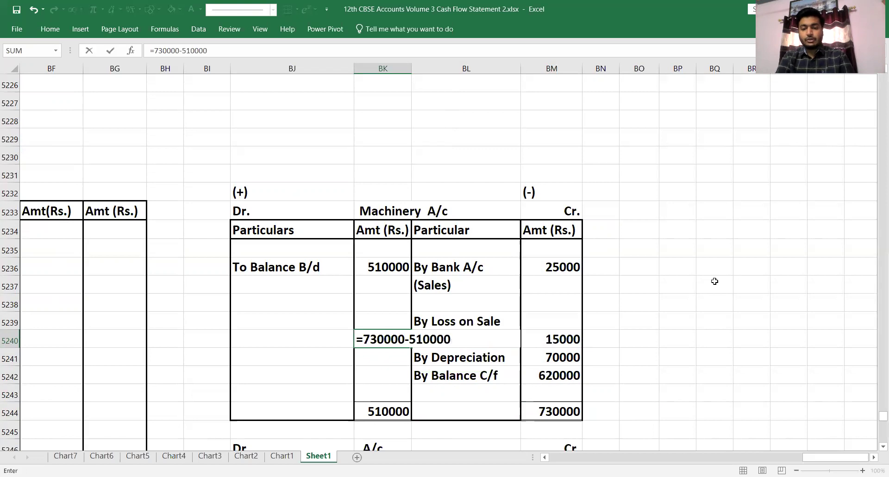
{"action": "key", "text": "Return"}
Label the balancing figure "To Bank A/c" in BJ5240, with "(Machine Purchased)" in the cell below
{"action": "key", "text": "Up"}
{"action": "key", "text": "Left"}
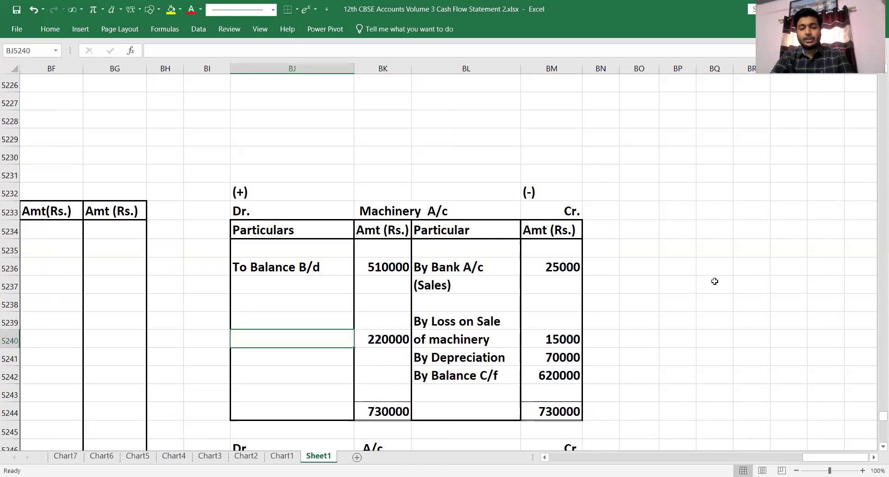
{"action": "type", "text": "To Bank A/c"}
{"action": "key", "text": "Return"}
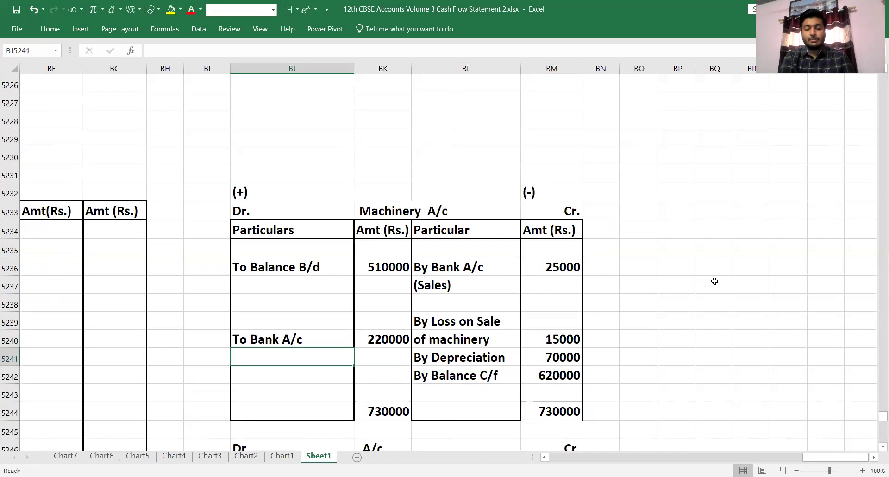
{"action": "type", "text": "("}
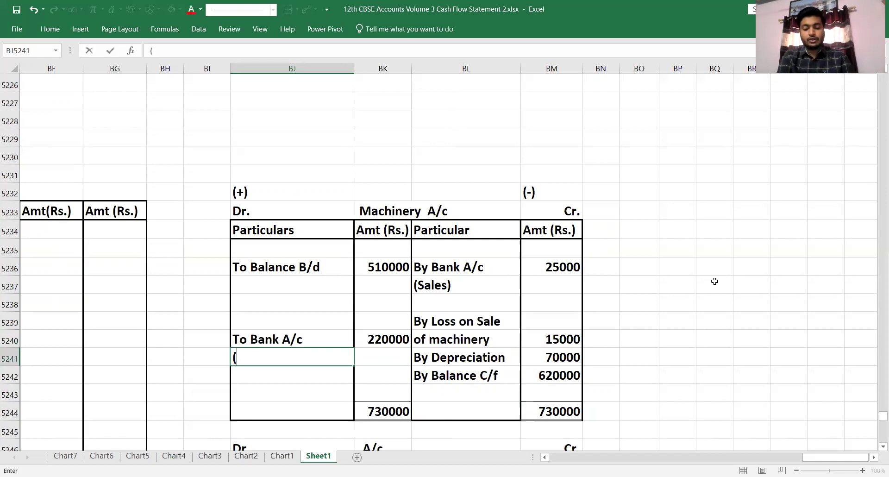
{"action": "type", "text": "Machine Purchased"}
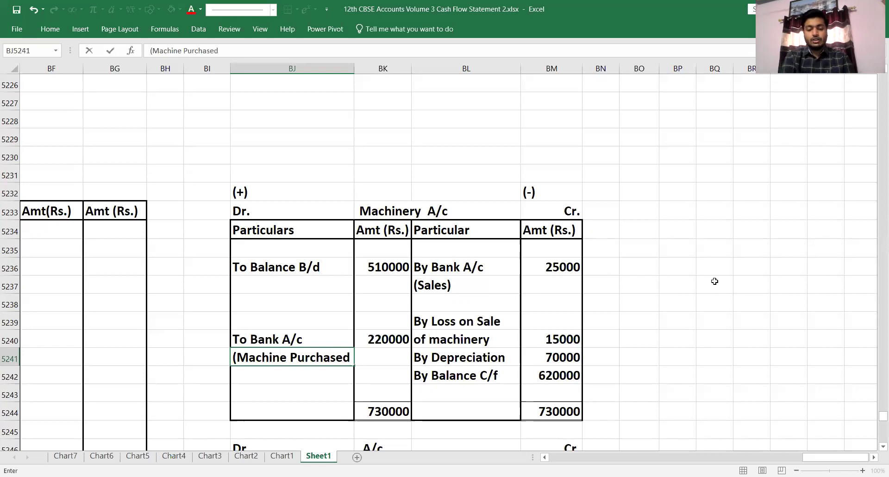
{"action": "type", "text": ")"}
{"action": "key", "text": "Return"}
{"action": "key", "text": "Right"}
{"action": "key", "text": "Up"}
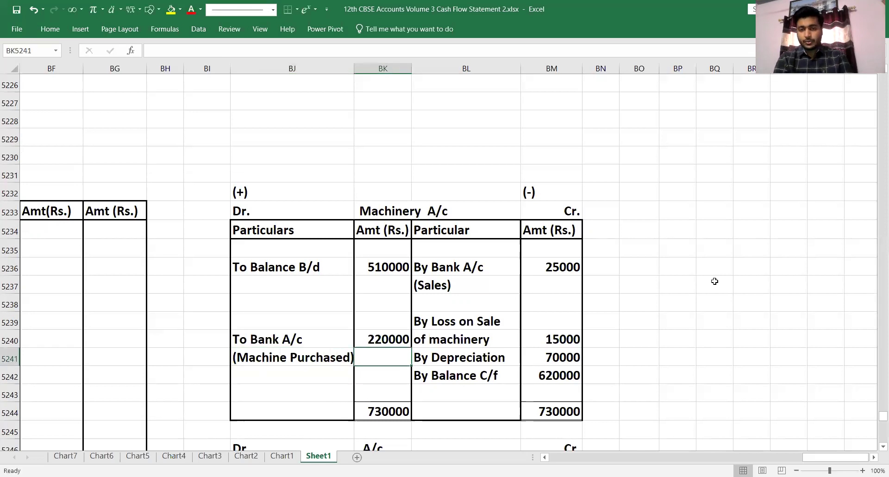
Examine the completed Machinery account for items affecting cash flow, starting with the bank entry for the machine sale
{"action": "key", "text": "Right"}
{"action": "key", "text": "Up"}
{"action": "key", "text": "Left"}
{"action": "key", "text": "Up"}
{"action": "key", "text": "Up"}
{"action": "key", "text": "Up"}
{"action": "key", "text": "Up"}
{"action": "key", "text": "Up"}
{"action": "key", "text": "Up"}
{"action": "key", "text": "Up"}
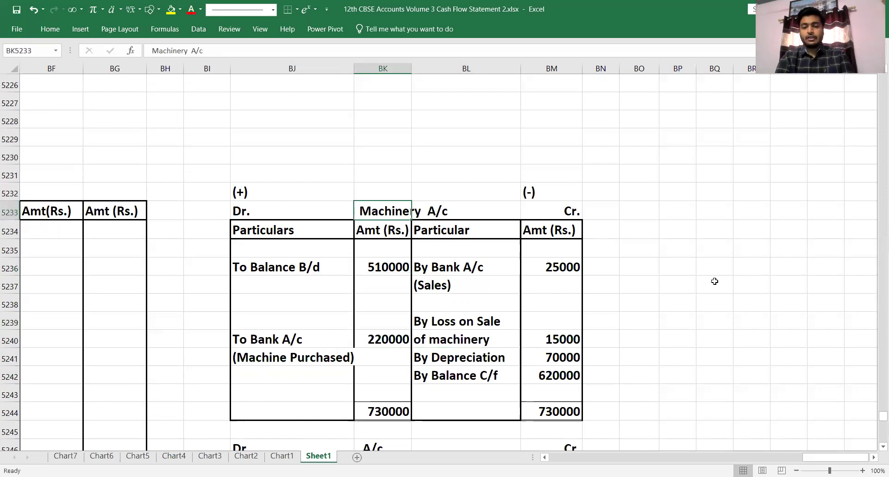
{"action": "key", "text": "Down"}
{"action": "key", "text": "Right"}
{"action": "key", "text": "Down"}
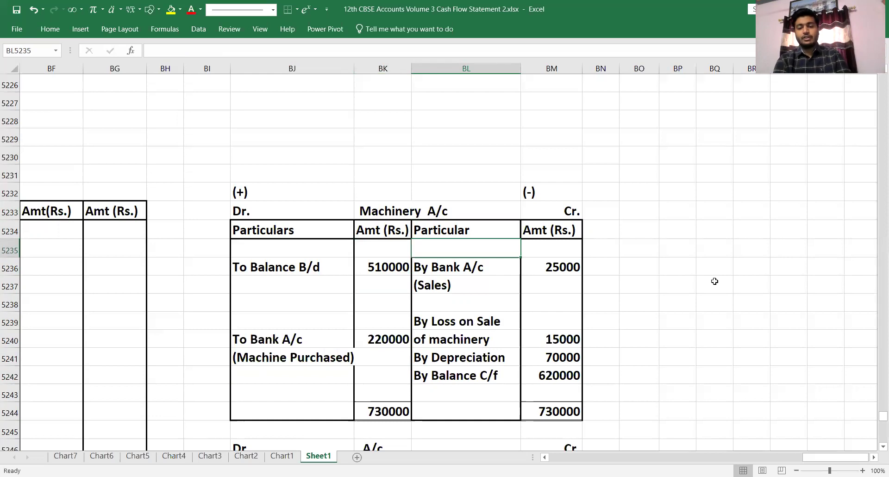
{"action": "key", "text": "Down"}
{"action": "key", "text": "Right"}
{"action": "key", "text": "Left"}
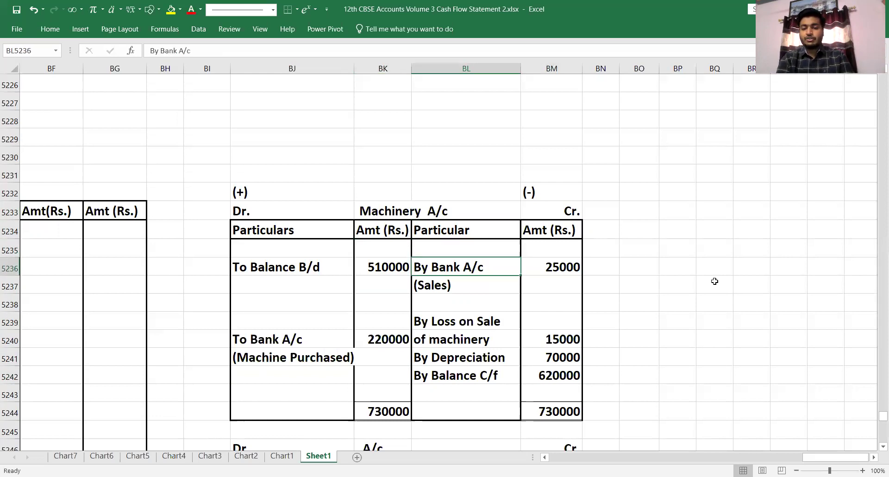
{"action": "key", "text": "shift+Right"}
{"action": "key", "text": "shift+Down"}
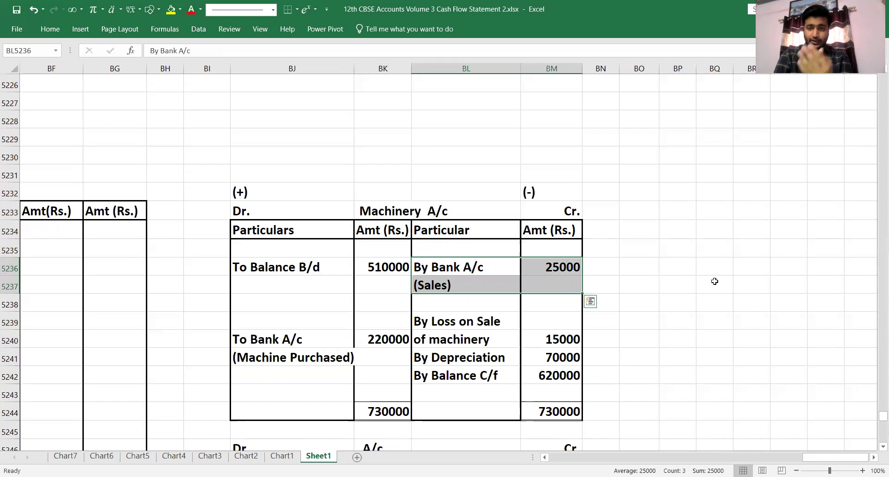
Add "1. Machine Sold" in BE5237 under Add: Cash Inflow in the investing activities section
{"action": "key", "text": "Left"}
{"action": "key", "text": "Left"}
{"action": "key", "text": "Left"}
{"action": "key", "text": "Left"}
{"action": "key", "text": "Left"}
{"action": "key", "text": "Left"}
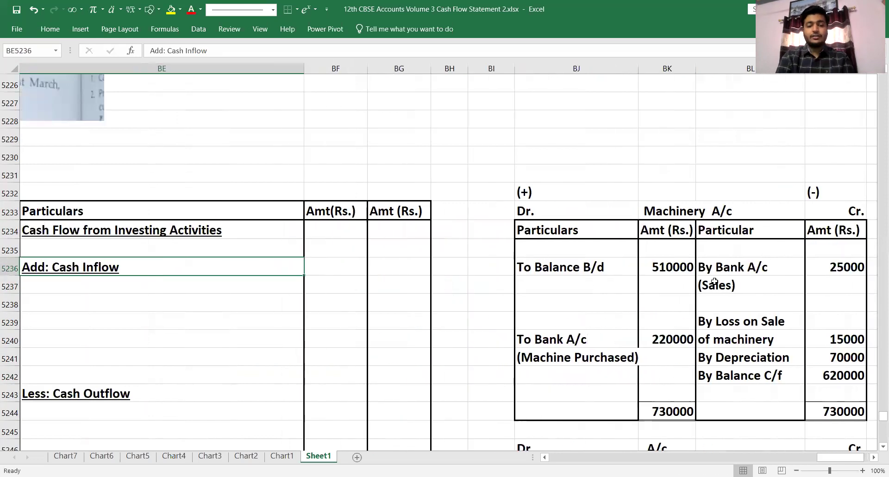
{"action": "key", "text": "Down"}
{"action": "type", "text": "1."}
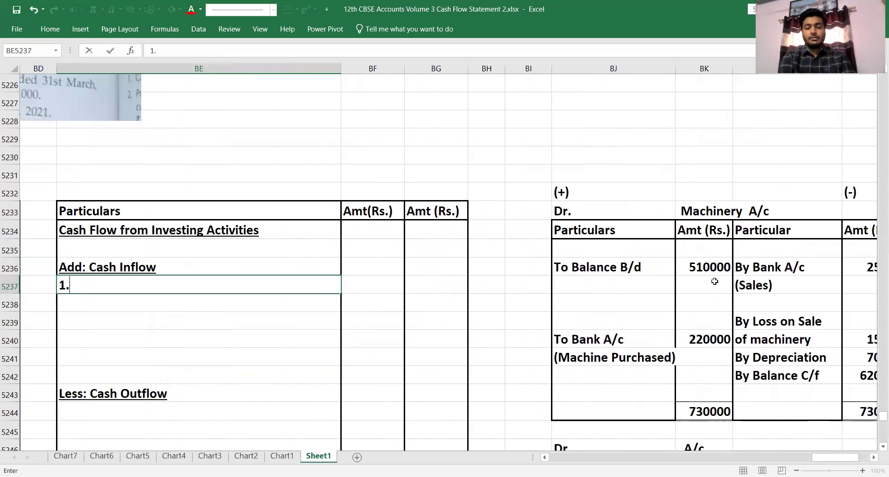
{"action": "type", "text": " Mah"}
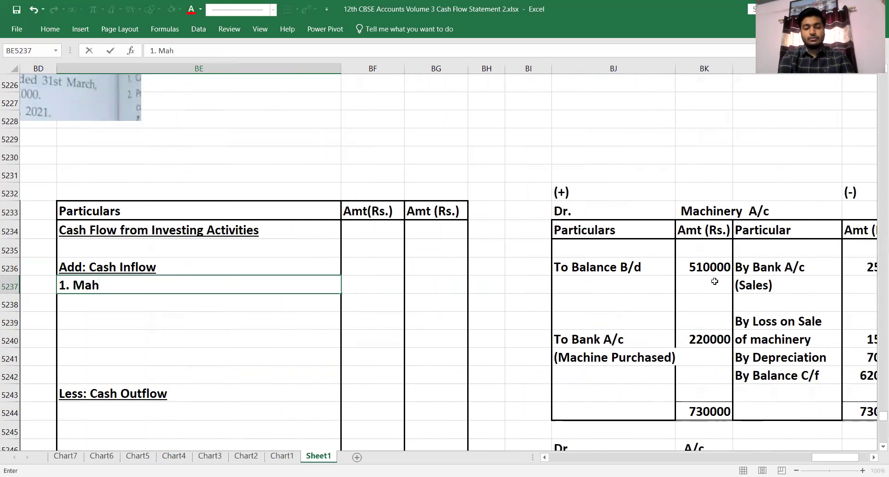
{"action": "type", "text": "c"}
{"action": "key", "text": "BackSpace"}
{"action": "key", "text": "BackSpace"}
{"action": "type", "text": "chine Sold"}
{"action": "key", "text": "Tab"}
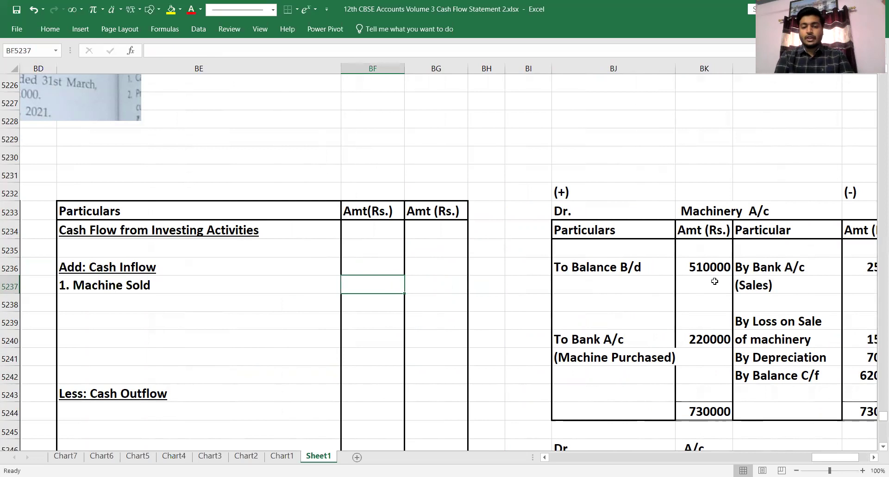
Enter 25000 from the Machinery account's sale entry as the Machine Sold amount in BF5237
{"action": "key", "text": "Right"}
{"action": "key", "text": "Right"}
{"action": "key", "text": "Right"}
{"action": "key", "text": "Right"}
{"action": "key", "text": "Right"}
{"action": "key", "text": "Right"}
{"action": "key", "text": "Right"}
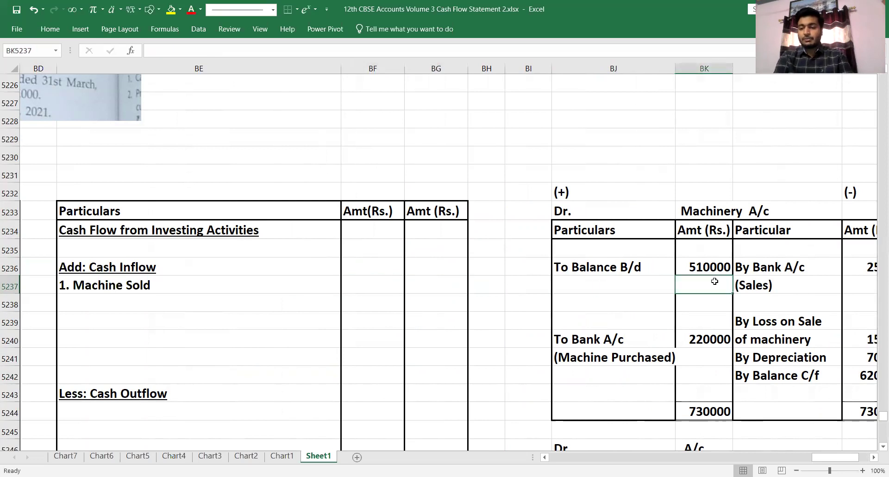
{"action": "scroll", "coordinate": [715, 281], "scroll_direction": "right", "scroll_amount": 5}
{"action": "key", "text": "Left"}
{"action": "key", "text": "Left"}
{"action": "key", "text": "Left"}
{"action": "key", "text": "Left"}
{"action": "key", "text": "Left"}
{"action": "key", "text": "Left"}
{"action": "key", "text": "Left"}
{"action": "key", "text": "Left"}
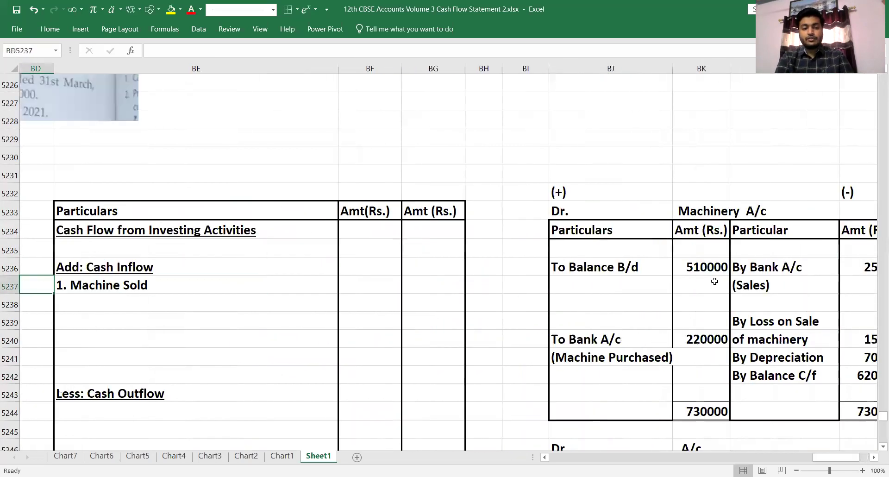
{"action": "key", "text": "Right"}
{"action": "type", "text": "25000"}
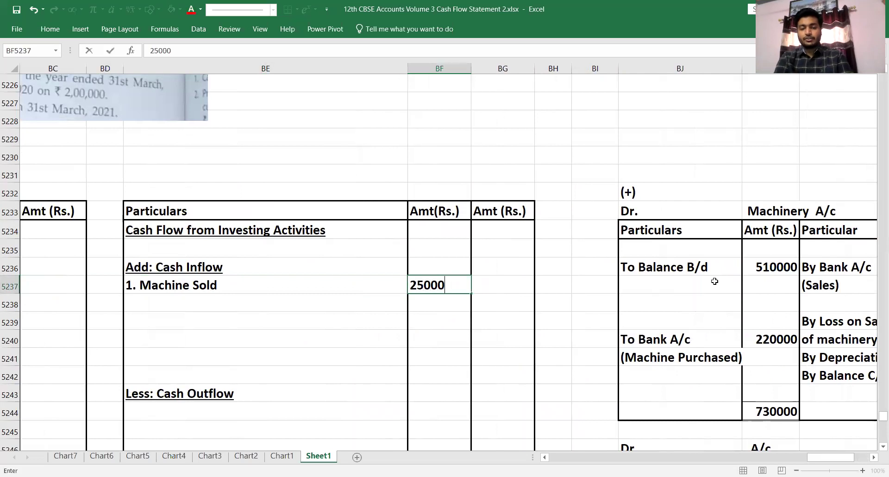
{"action": "key", "text": "Return"}
Examine the loss on sale of machinery entry and its amount in the Machinery account
{"action": "key", "text": "Right"}
{"action": "key", "text": "Right"}
{"action": "key", "text": "Right"}
{"action": "key", "text": "Right"}
{"action": "key", "text": "Right"}
{"action": "key", "text": "Right"}
{"action": "key", "text": "Right"}
{"action": "key", "text": "Down"}
{"action": "scroll", "coordinate": [714, 281], "scroll_direction": "right", "scroll_amount": 2}
{"action": "key", "text": "Left"}
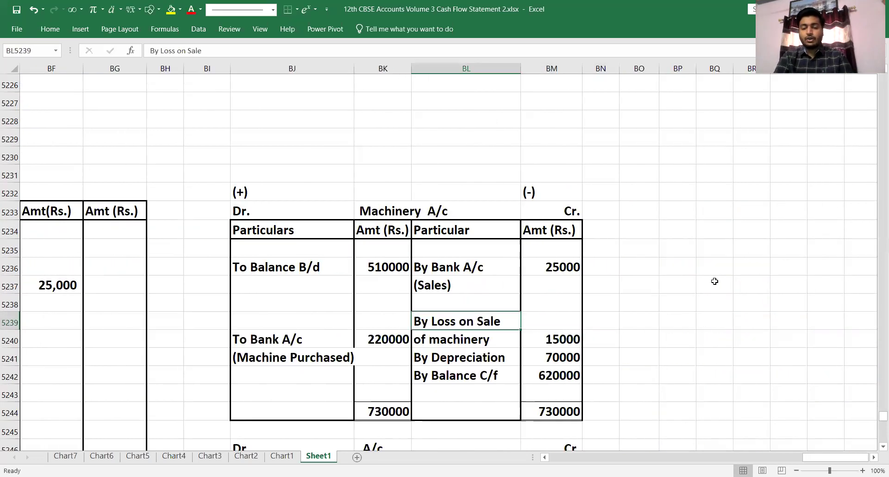
{"action": "key", "text": "shift+Down"}
{"action": "key", "text": "shift+Right"}
{"action": "key", "text": "Left"}
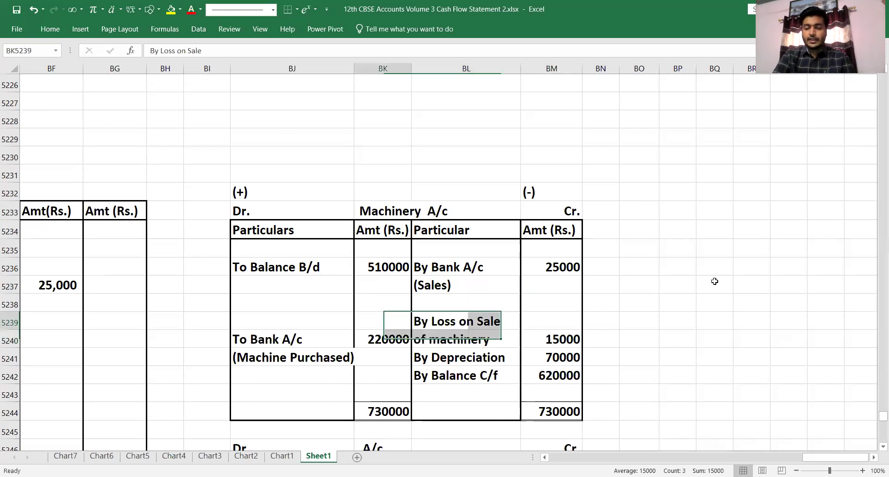
Add "1.Loss on Sale of Machinery" in BA5238 under Add: Non Cash expenses / Non Operating Exp
{"action": "key", "text": "Up"}
{"action": "key", "text": "Left"}
{"action": "key", "text": "Up"}
{"action": "key", "text": "Up"}
{"action": "key", "text": "Up"}
{"action": "key", "text": "Up"}
{"action": "key", "text": "Left"}
{"action": "key", "text": "Left"}
{"action": "key", "text": "Left"}
{"action": "key", "text": "Left"}
{"action": "key", "text": "Left"}
{"action": "key", "text": "Left"}
{"action": "key", "text": "Left"}
{"action": "key", "text": "Left"}
{"action": "key", "text": "Left"}
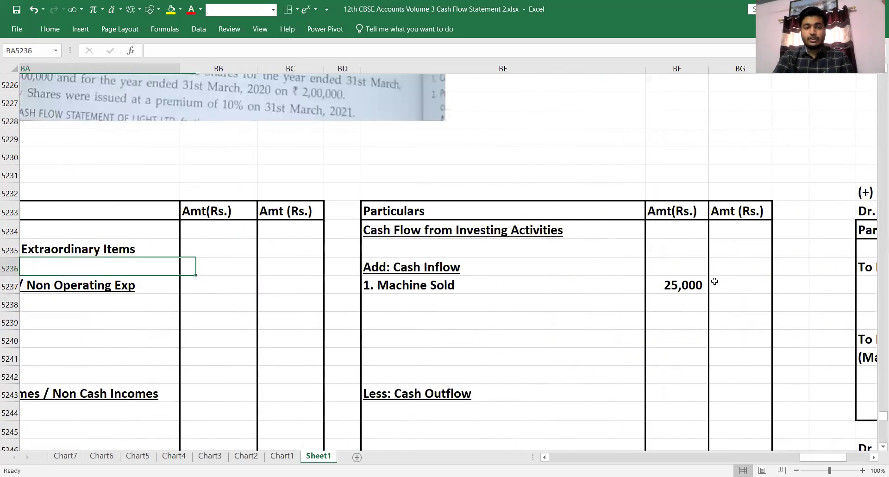
{"action": "key", "text": "Down"}
{"action": "key", "text": "Down"}
{"action": "key", "text": "Down"}
{"action": "key", "text": "Down"}
{"action": "key", "text": "Left"}
{"action": "key", "text": "Left"}
{"action": "key", "text": "Right"}
{"action": "key", "text": "Right"}
{"action": "key", "text": "Up"}
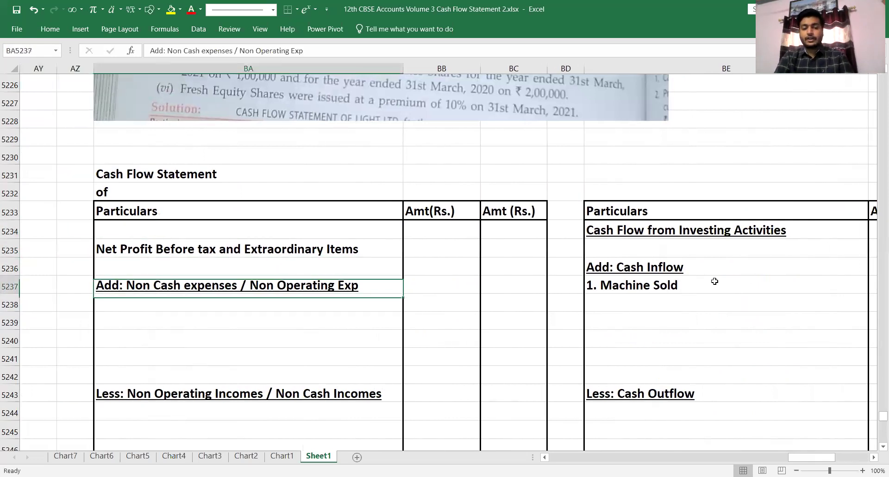
{"action": "key", "text": "F2"}
{"action": "key", "text": "Return"}
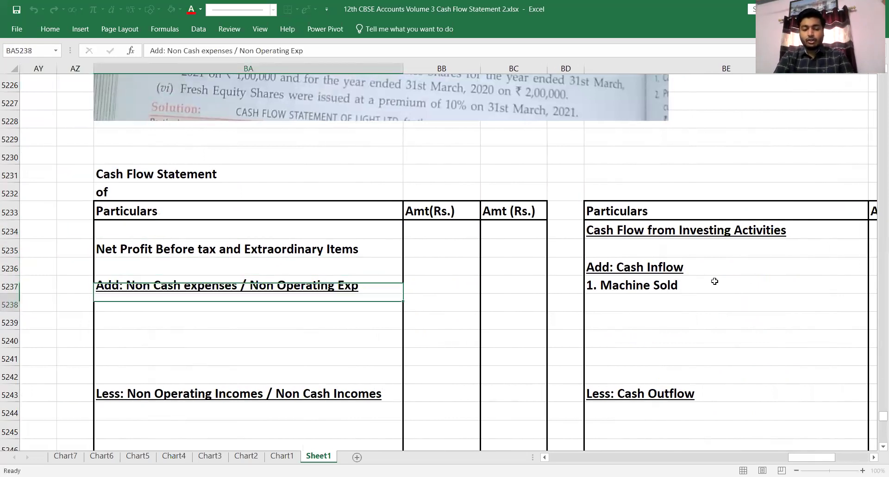
{"action": "type", "text": "1.Loss on Sale of Machinery"}
{"action": "key", "text": "Tab"}
Enter 15000 from the Machinery account's loss entry as the Loss on Sale of Machinery amount in BB5238
{"action": "key", "text": "Right"}
{"action": "key", "text": "Right"}
{"action": "key", "text": "Right"}
{"action": "key", "text": "Right"}
{"action": "key", "text": "Right"}
{"action": "key", "text": "Right"}
{"action": "key", "text": "Right"}
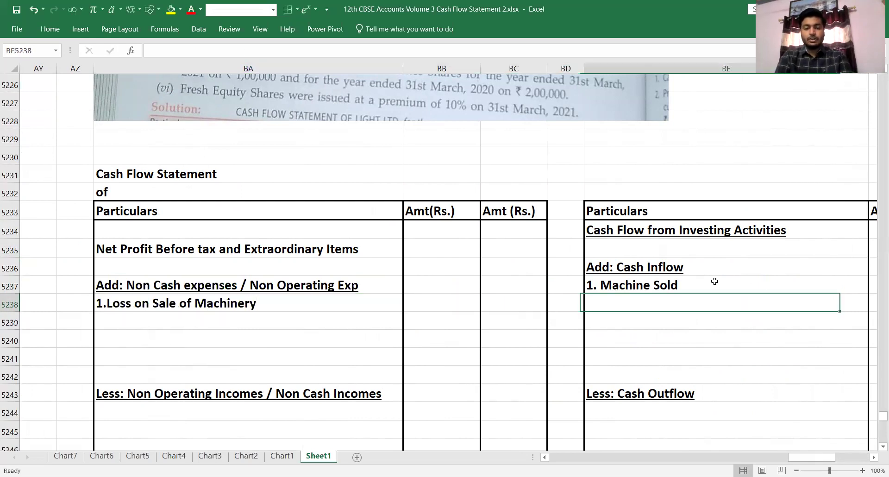
{"action": "key", "text": "Right"}
{"action": "key", "text": "Right"}
{"action": "key", "text": "Right"}
{"action": "key", "text": "Right"}
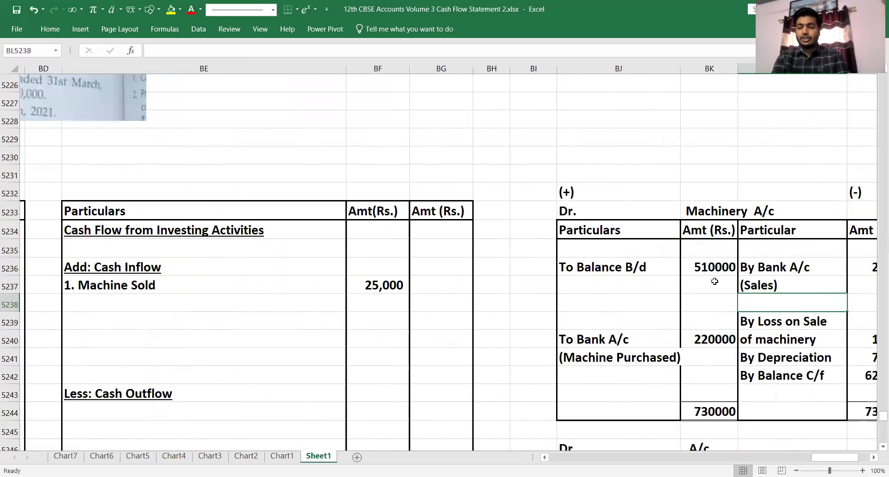
{"action": "key", "text": "Down"}
{"action": "key", "text": "Left"}
{"action": "key", "text": "Left"}
{"action": "key", "text": "Left"}
{"action": "key", "text": "Left"}
{"action": "key", "text": "Left"}
{"action": "key", "text": "Left"}
{"action": "key", "text": "Left"}
{"action": "key", "text": "Left"}
{"action": "key", "text": "Left"}
{"action": "key", "text": "Left"}
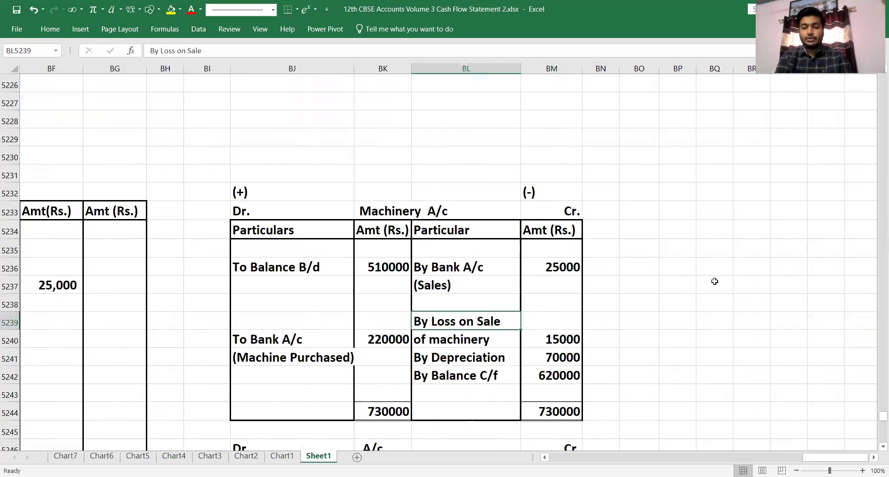
{"action": "key", "text": "Left"}
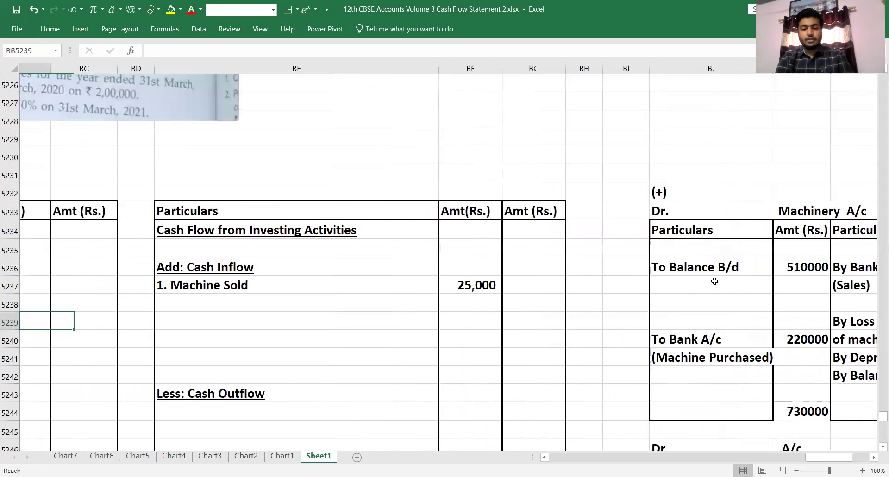
{"action": "key", "text": "Up"}
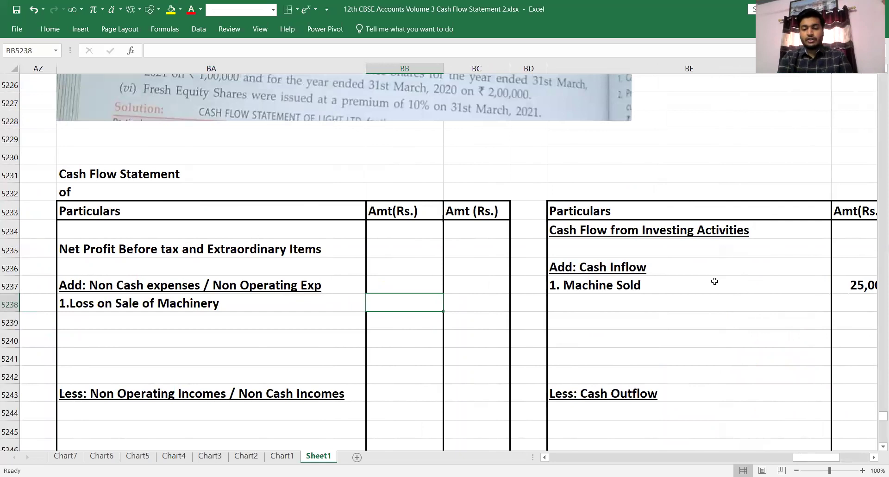
{"action": "type", "text": "15000"}
{"action": "key", "text": "Return"}
Examine the depreciation entry and its amount on the credit side of the Machinery account
{"action": "key", "text": "Right"}
{"action": "key", "text": "Right"}
{"action": "key", "text": "Right"}
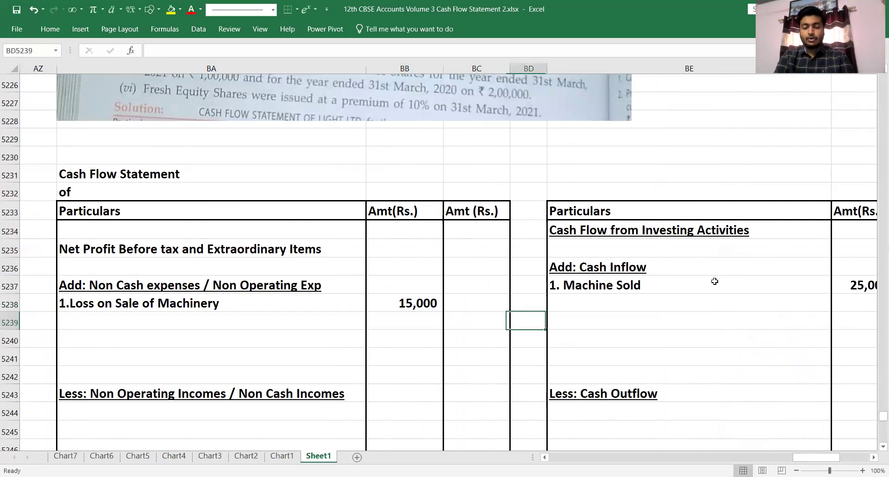
{"action": "key", "text": "Down"}
{"action": "key", "text": "Down"}
{"action": "key", "text": "Right"}
{"action": "key", "text": "Right"}
{"action": "key", "text": "Right"}
{"action": "key", "text": "Right"}
{"action": "key", "text": "Right"}
{"action": "key", "text": "Right"}
{"action": "key", "text": "Right"}
{"action": "key", "text": "Right"}
{"action": "key", "text": "Right"}
{"action": "key", "text": "Right"}
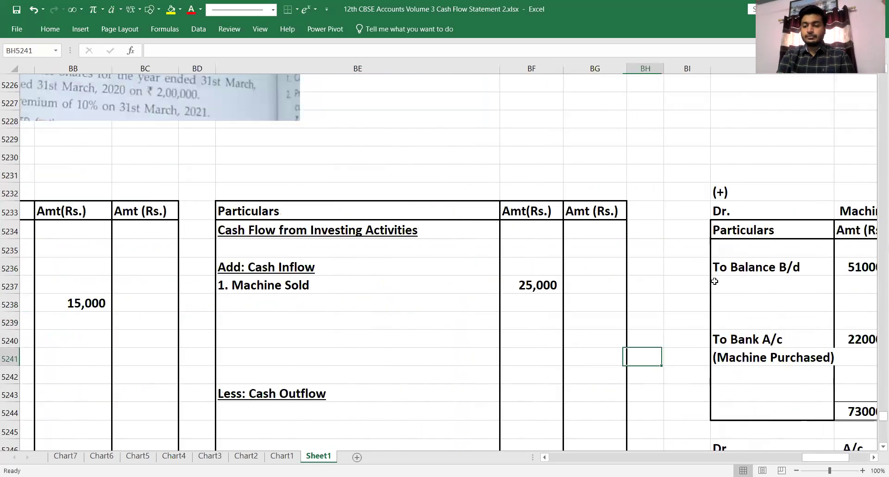
{"action": "key", "text": "Left"}
{"action": "key", "text": "Left"}
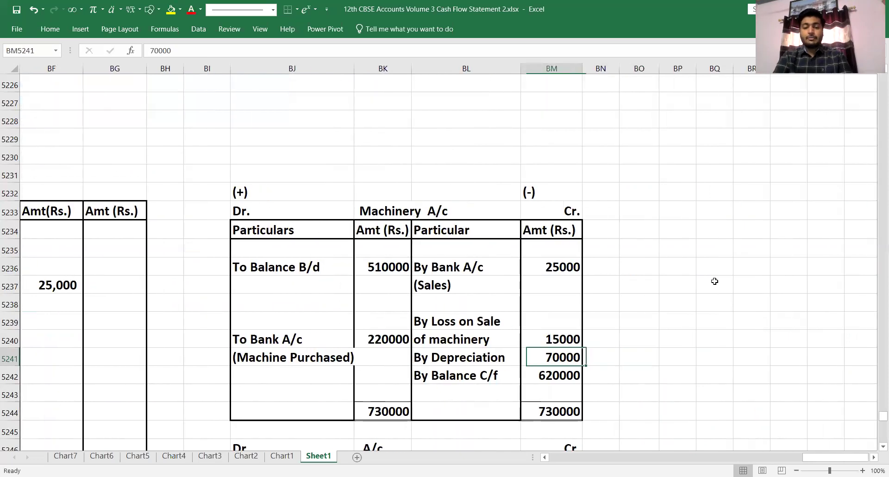
{"action": "key", "text": "Left"}
{"action": "key", "text": "shift+Right"}
Add "2.Depreciation on Machinery" in BA5239, below the loss on sale item
{"action": "key", "text": "Left"}
{"action": "key", "text": "Left"}
{"action": "key", "text": "Left"}
{"action": "key", "text": "Left"}
{"action": "key", "text": "Left"}
{"action": "key", "text": "Left"}
{"action": "key", "text": "Left"}
{"action": "key", "text": "Left"}
{"action": "key", "text": "Left"}
{"action": "key", "text": "Left"}
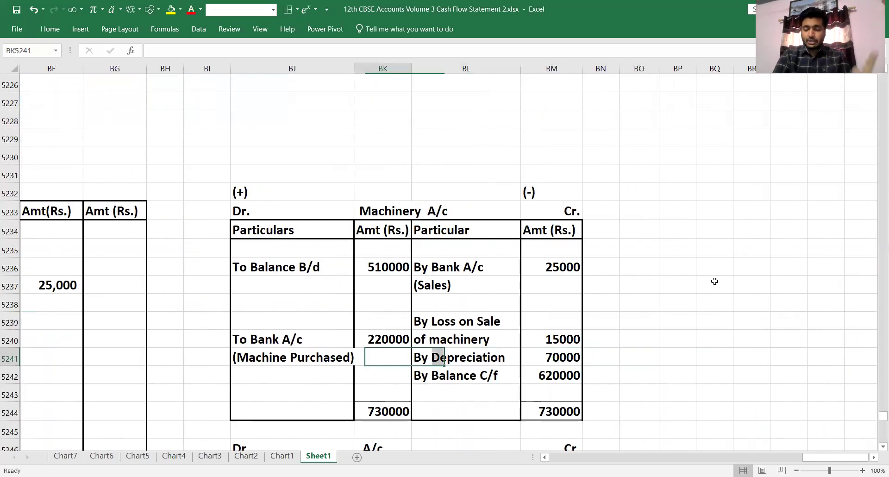
{"action": "key", "text": "Up"}
{"action": "key", "text": "Left"}
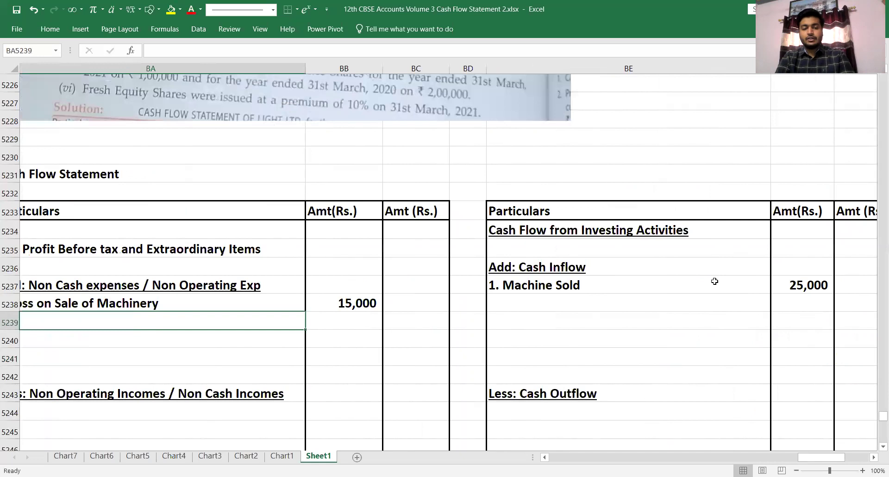
{"action": "key", "text": "Up"}
{"action": "type", "text": "2.Deprecciai"}
{"action": "key", "text": "BackSpace"}
{"action": "key", "text": "BackSpace"}
{"action": "key", "text": "BackSpace"}
{"action": "key", "text": "BackSpace"}
{"action": "key", "text": "BackSpace"}
{"action": "type", "text": "ciaito mo"}
{"action": "key", "text": "BackSpace"}
{"action": "key", "text": "BackSpace"}
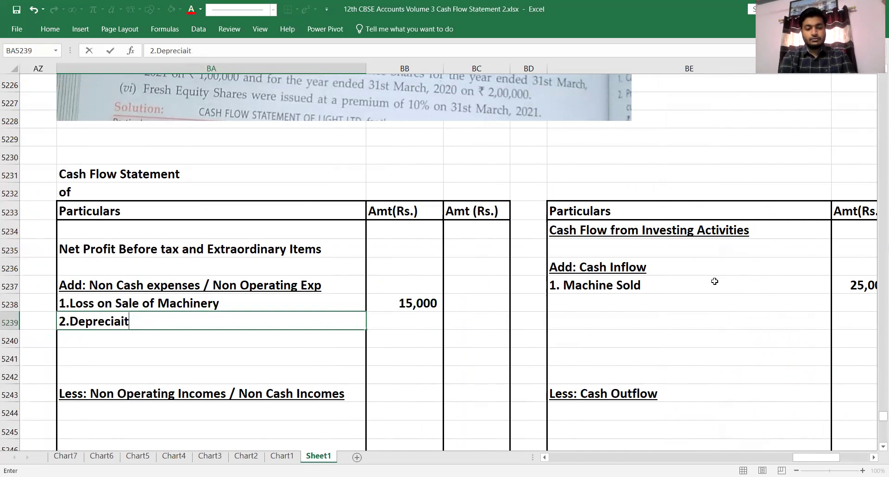
{"action": "type", "text": "ion on Machij"}
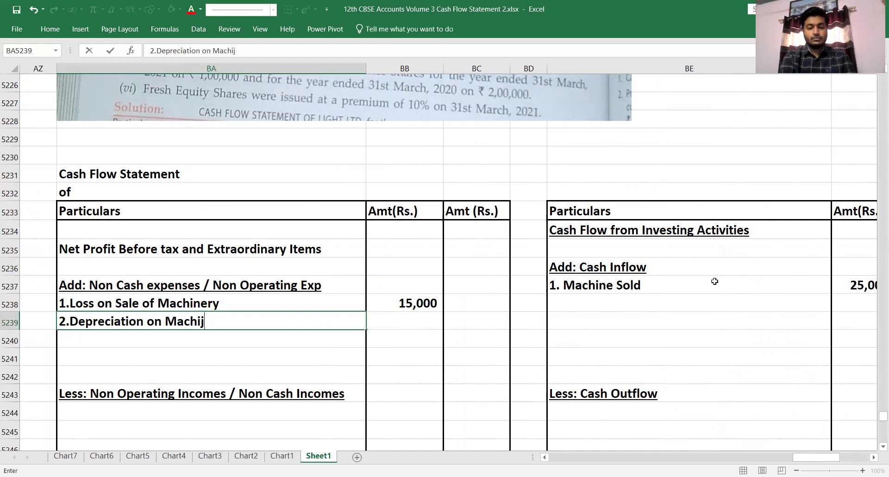
{"action": "key", "text": "BackSpace"}
{"action": "type", "text": "nery"}
Enter 70000 as the Depreciation on Machinery amount in BB5239
{"action": "key", "text": "Tab"}
{"action": "type", "text": "70000"}
{"action": "key", "text": "Return"}
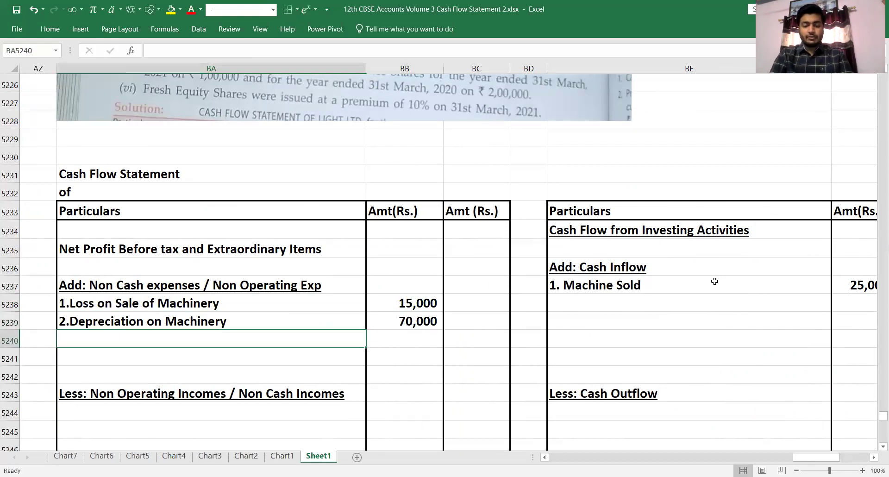
Examine the machine purchase entry and its amount on the debit side of the Machinery account
{"action": "key", "text": "Right"}
{"action": "key", "text": "Right"}
{"action": "key", "text": "Right"}
{"action": "key", "text": "Right"}
{"action": "key", "text": "Right"}
{"action": "key", "text": "Right"}
{"action": "key", "text": "Right"}
{"action": "key", "text": "Right"}
{"action": "key", "text": "Right"}
{"action": "key", "text": "Right"}
{"action": "key", "text": "Right"}
{"action": "key", "text": "Right"}
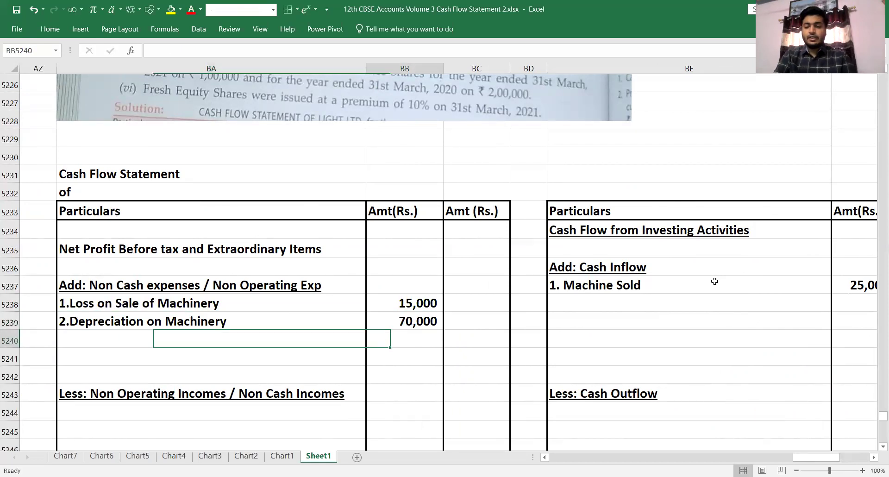
{"action": "key", "text": "Down"}
{"action": "key", "text": "Down"}
{"action": "key", "text": "Right"}
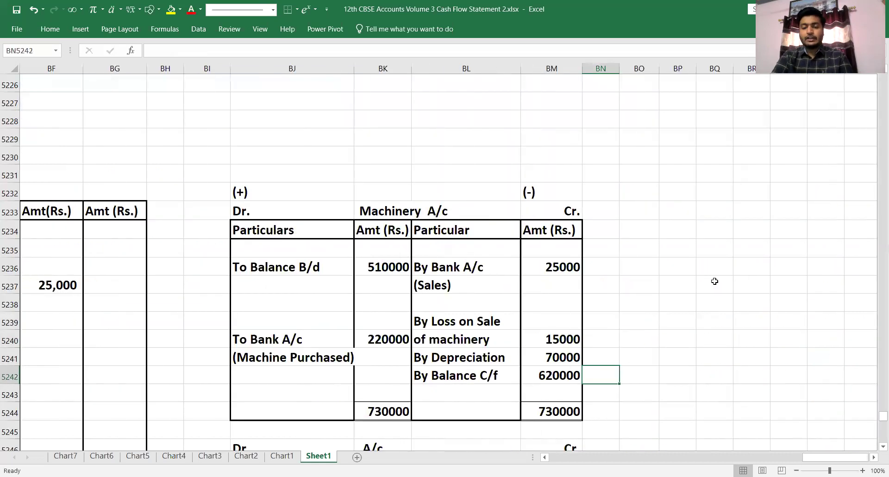
{"action": "key", "text": "Left"}
{"action": "key", "text": "Left"}
{"action": "key", "text": "Left"}
{"action": "key", "text": "Up"}
{"action": "key", "text": "Up"}
{"action": "key", "text": "Left"}
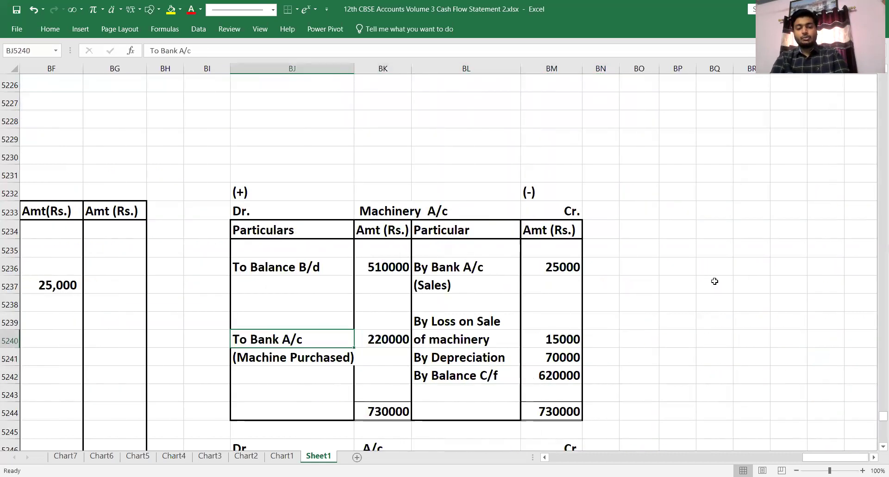
{"action": "key", "text": "shift+Right"}
{"action": "key", "text": "shift+Down"}
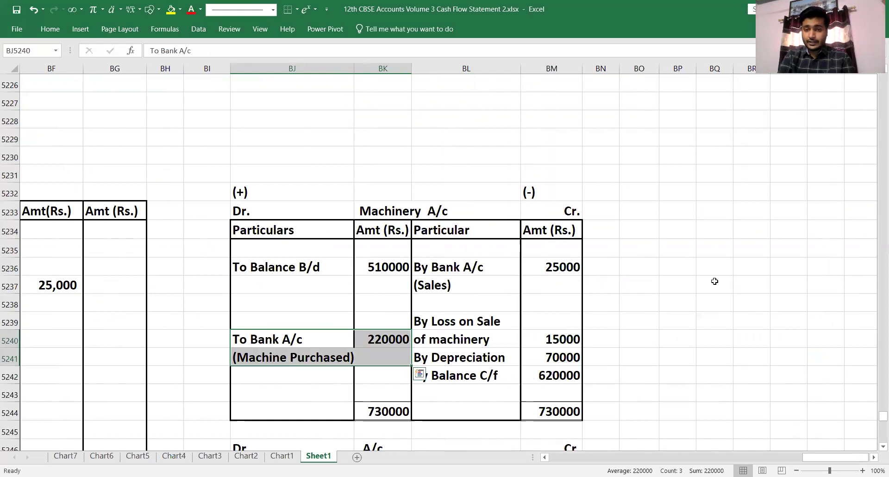
Add "1.Machinery Purchased" in BE5244 under Less: Cash Outflow in the investing activities section
{"action": "key", "text": "Left"}
{"action": "key", "text": "Left"}
{"action": "key", "text": "Left"}
{"action": "key", "text": "Left"}
{"action": "key", "text": "Left"}
{"action": "key", "text": "Left"}
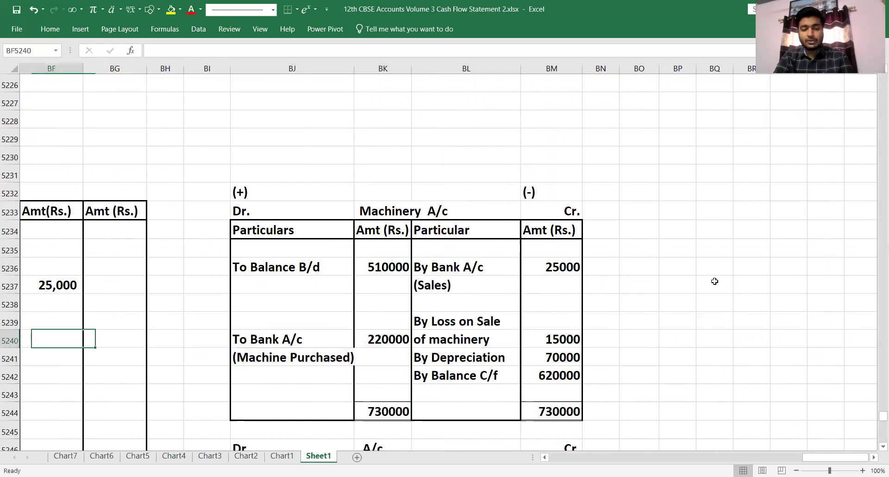
{"action": "key", "text": "Down"}
{"action": "key", "text": "Down"}
{"action": "key", "text": "Down"}
{"action": "key", "text": "Down"}
{"action": "key", "text": "Down"}
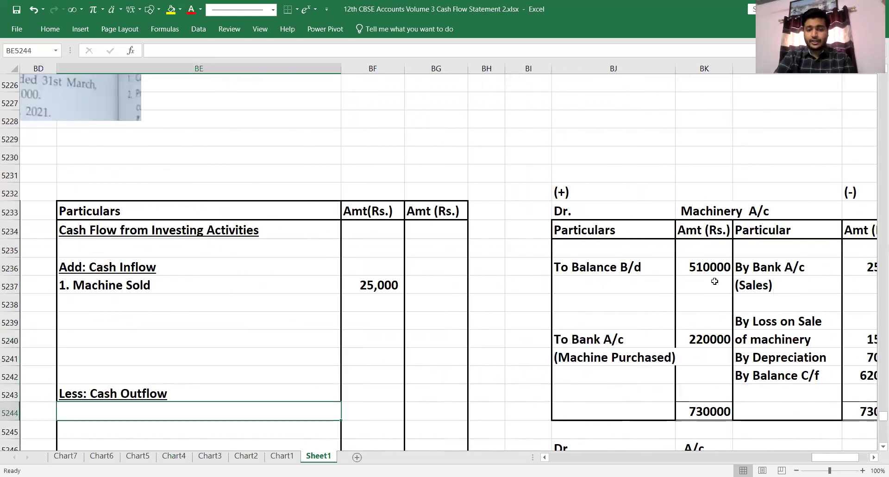
{"action": "key", "text": "Left"}
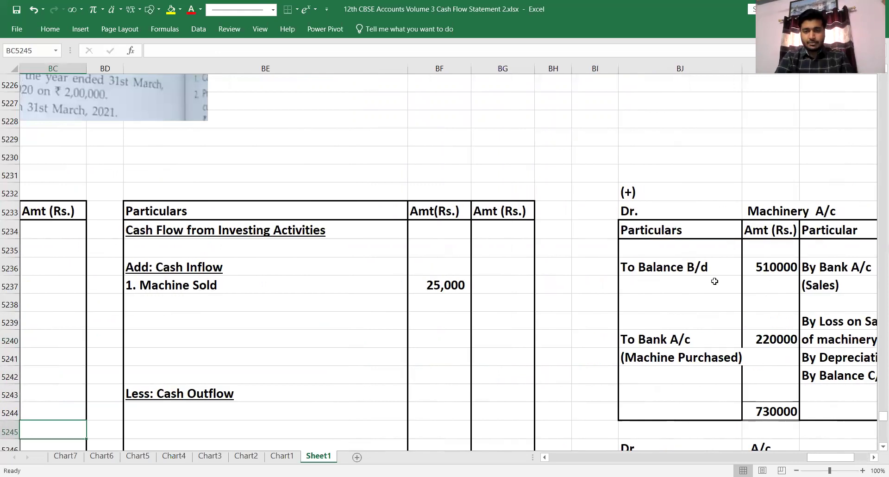
{"action": "key", "text": "Down"}
{"action": "key", "text": "Up"}
{"action": "key", "text": "Up"}
{"action": "key", "text": "Right"}
{"action": "key", "text": "Right"}
{"action": "type", "text": "1."}
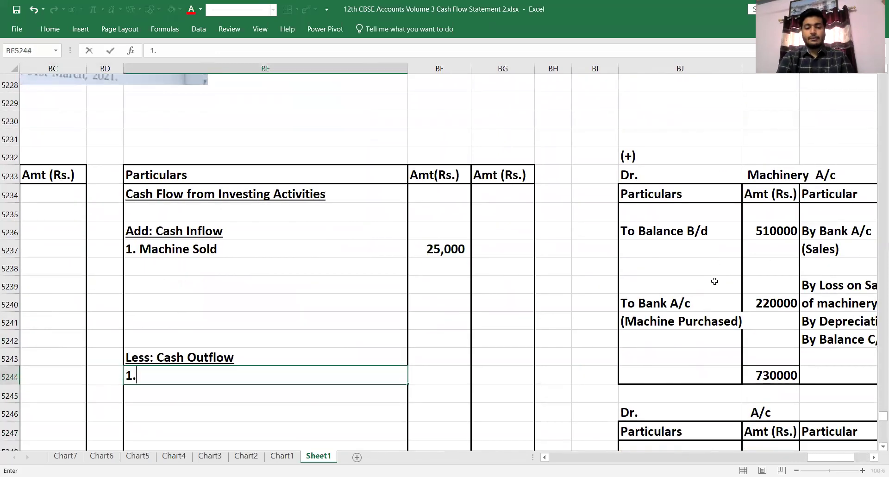
{"action": "type", "text": "Machinery "}
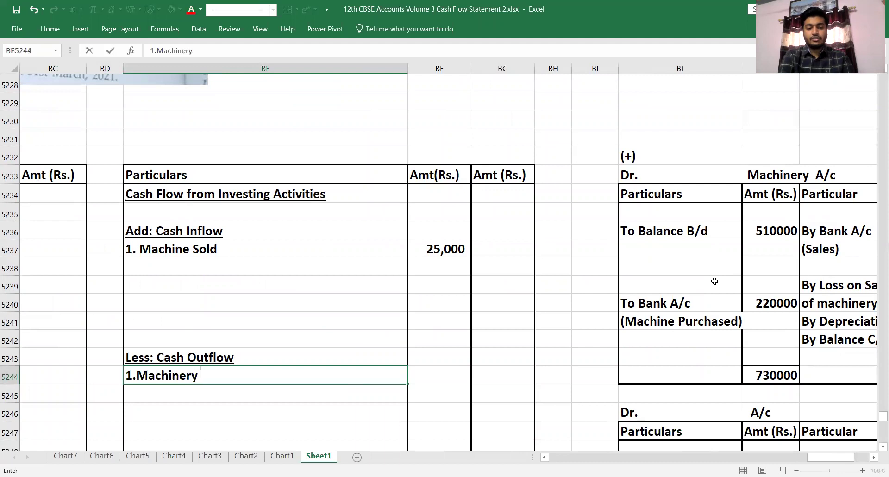
{"action": "type", "text": "Purchae"}
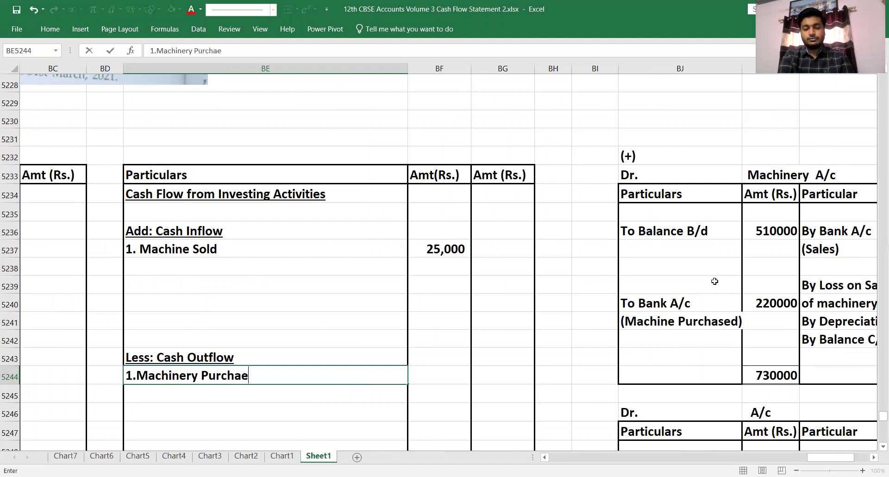
{"action": "type", "text": "ed"}
Enter -220000 as the Machinery Purchased amount in BF5244
{"action": "key", "text": "Tab"}
{"action": "type", "text": "-"}
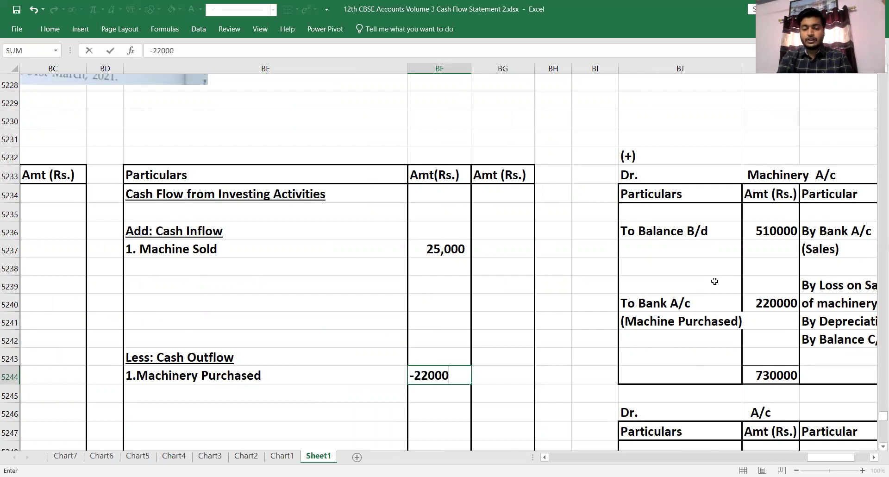
{"action": "type", "text": "0"}
{"action": "key", "text": "Return"}
{"action": "key", "text": "Up"}
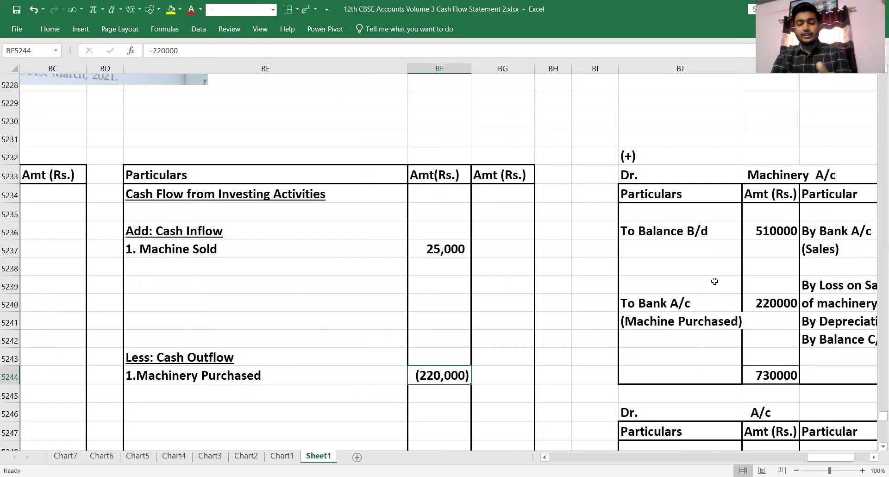
Examine the additional information below the Notes to Accounts, especially item (iii) on the redemption of preference shares
{"action": "key", "text": "Right"}
{"action": "key", "text": "Up"}
{"action": "key", "text": "Up"}
{"action": "key", "text": "Left"}
{"action": "key", "text": "Up"}
{"action": "key", "text": "Left"}
{"action": "key", "text": "Up"}
{"action": "key", "text": "Left"}
{"action": "key", "text": "Left"}
{"action": "key", "text": "Up"}
{"action": "key", "text": "Up"}
{"action": "key", "text": "Left"}
{"action": "key", "text": "Up"}
{"action": "key", "text": "Up"}
{"action": "key", "text": "Left"}
{"action": "key", "text": "Left"}
{"action": "key", "text": "Up"}
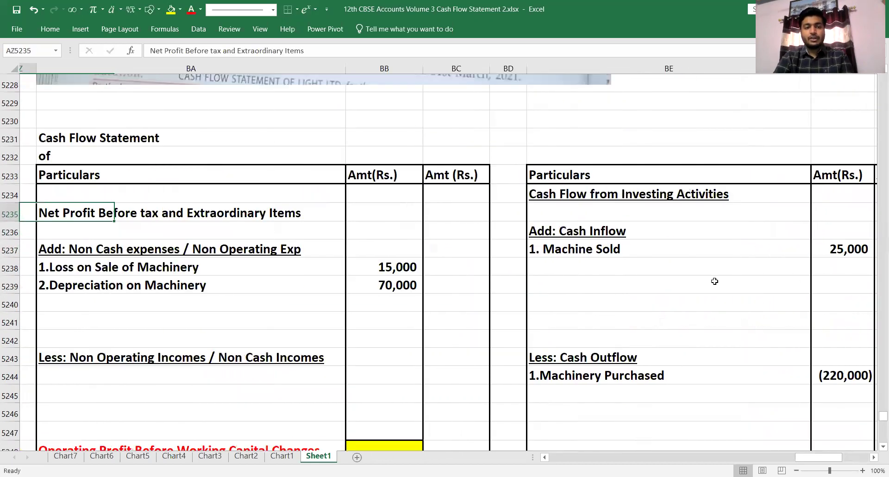
{"action": "key", "text": "Left"}
{"action": "key", "text": "Up"}
{"action": "key", "text": "Up"}
{"action": "key", "text": "Up"}
{"action": "key", "text": "Up"}
{"action": "key", "text": "Up"}
{"action": "key", "text": "Up"}
{"action": "key", "text": "Up"}
{"action": "key", "text": "Up"}
{"action": "key", "text": "Up"}
{"action": "key", "text": "Up"}
{"action": "key", "text": "Up"}
{"action": "key", "text": "Up"}
{"action": "key", "text": "Up"}
{"action": "key", "text": "Up"}
{"action": "key", "text": "Up"}
{"action": "key", "text": "Up"}
{"action": "key", "text": "Up"}
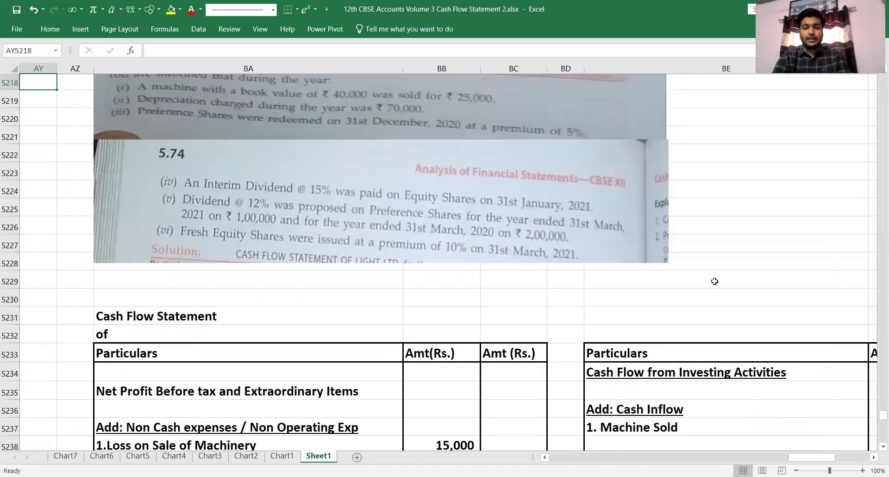
{"action": "key", "text": "Up"}
{"action": "key", "text": "Up"}
{"action": "key", "text": "Up"}
{"action": "key", "text": "Up"}
{"action": "key", "text": "Up"}
{"action": "key", "text": "Right"}
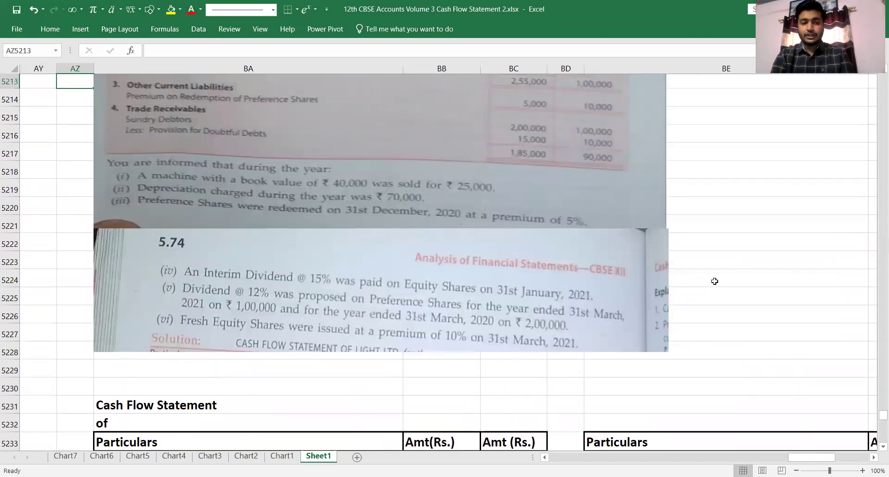
{"action": "key", "text": "Up"}
{"action": "key", "text": "Up"}
{"action": "key", "text": "Up"}
{"action": "key", "text": "Up"}
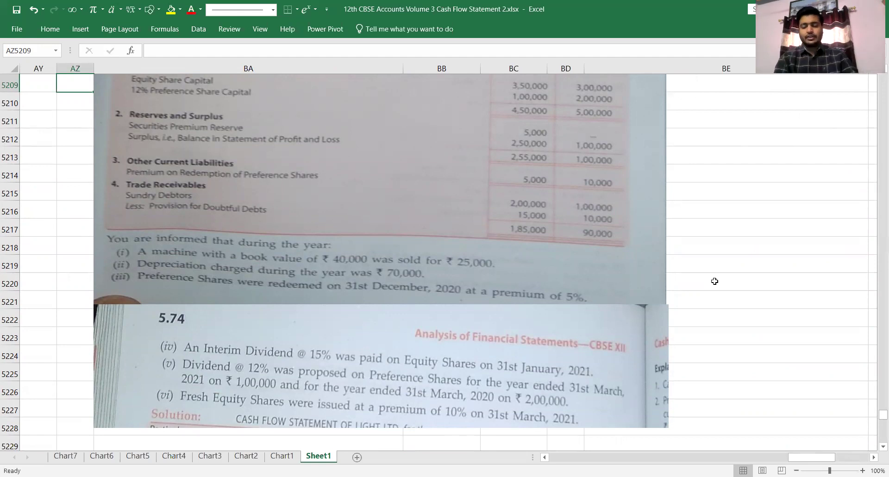
Examine Note 1 Share Capital in the Notes to Accounts, comparing the 12% Preference Share Capital for both years
{"action": "key", "text": "Left"}
{"action": "key", "text": "Up"}
{"action": "key", "text": "Up"}
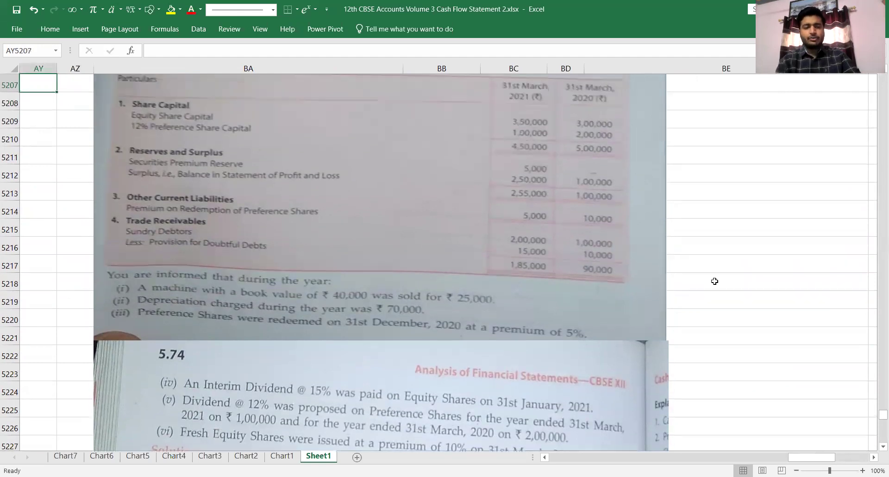
{"action": "key", "text": "Right"}
{"action": "key", "text": "Down"}
{"action": "key", "text": "Down"}
{"action": "key", "text": "Down"}
{"action": "key", "text": "Down"}
{"action": "key", "text": "Down"}
{"action": "key", "text": "Down"}
{"action": "key", "text": "Down"}
{"action": "key", "text": "Down"}
{"action": "key", "text": "Down"}
{"action": "key", "text": "Down"}
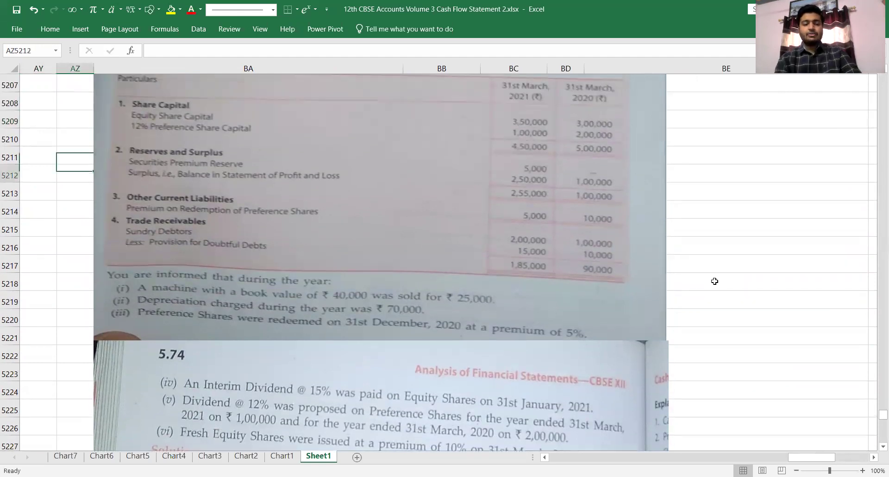
{"action": "key", "text": "Down"}
{"action": "key", "text": "Down"}
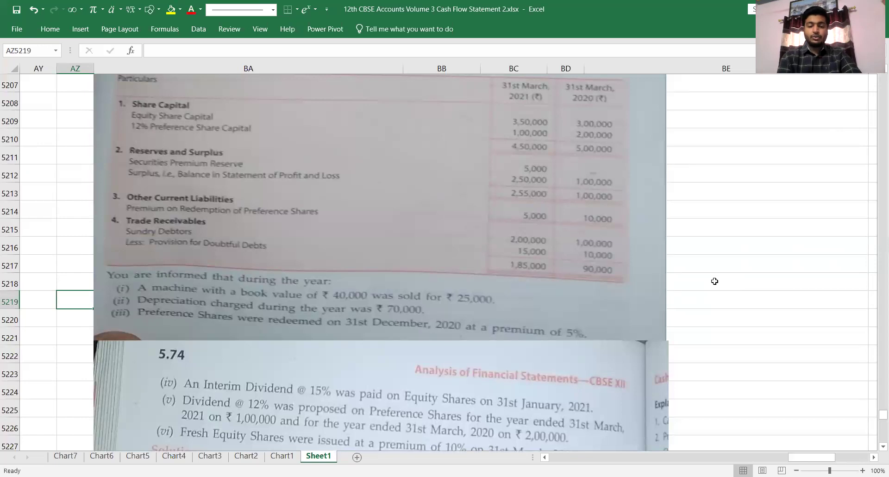
{"action": "key", "text": "Right"}
{"action": "key", "text": "Down"}
{"action": "key", "text": "Right"}
{"action": "key", "text": "Down"}
{"action": "key", "text": "Up"}
{"action": "key", "text": "Up"}
{"action": "key", "text": "Up"}
{"action": "key", "text": "Up"}
{"action": "key", "text": "Up"}
{"action": "key", "text": "Up"}
{"action": "key", "text": "Up"}
{"action": "key", "text": "Up"}
{"action": "key", "text": "Up"}
{"action": "key", "text": "Up"}
{"action": "key", "text": "Up"}
{"action": "key", "text": "Up"}
{"action": "key", "text": "Up"}
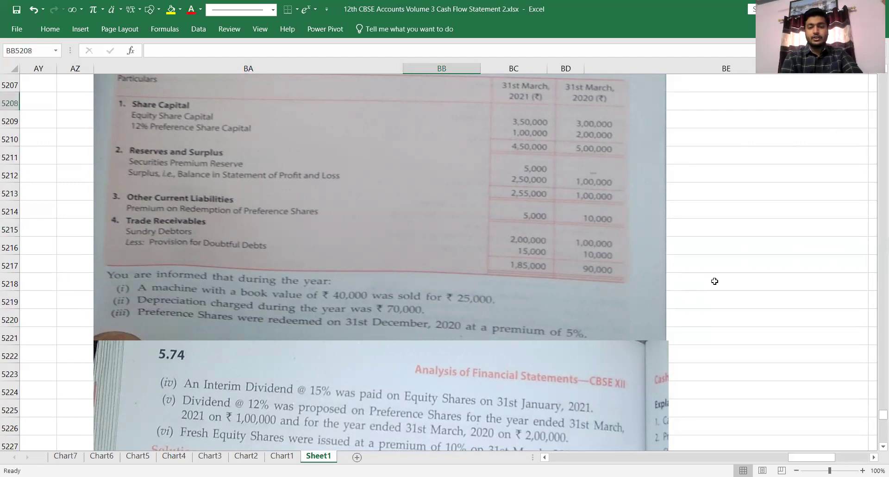
{"action": "key", "text": "Up"}
{"action": "key", "text": "Up"}
{"action": "key", "text": "Up"}
{"action": "key", "text": "Up"}
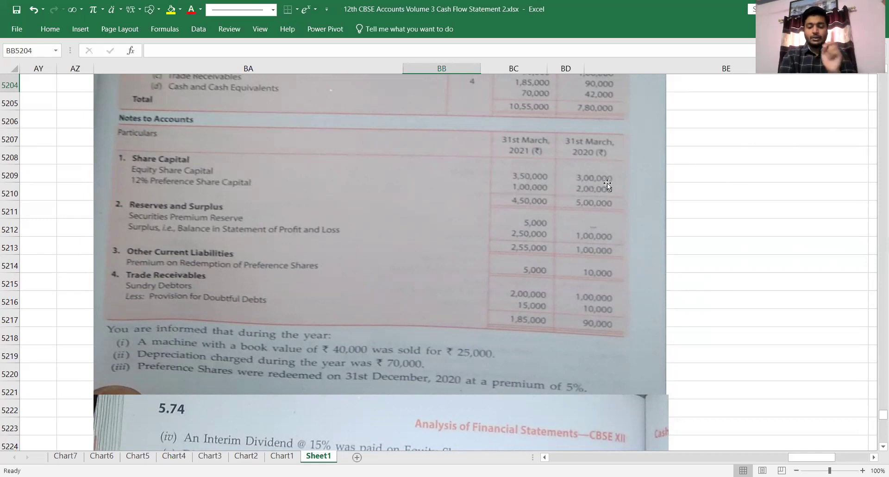
Add "1.Preference Shares Red." in BE5260 under Less: Cash Outflow in the financing activities section
{"action": "key", "text": "Down"}
{"action": "key", "text": "Down"}
{"action": "key", "text": "Down"}
{"action": "key", "text": "Down"}
{"action": "key", "text": "Down"}
{"action": "key", "text": "Down"}
{"action": "key", "text": "Down"}
{"action": "key", "text": "Down"}
{"action": "key", "text": "Down"}
{"action": "key", "text": "Down"}
{"action": "key", "text": "Down"}
{"action": "key", "text": "Down"}
{"action": "key", "text": "Down"}
{"action": "key", "text": "Down"}
{"action": "key", "text": "Down"}
{"action": "key", "text": "Down"}
{"action": "key", "text": "Down"}
{"action": "key", "text": "Down"}
{"action": "key", "text": "Down"}
{"action": "key", "text": "Down"}
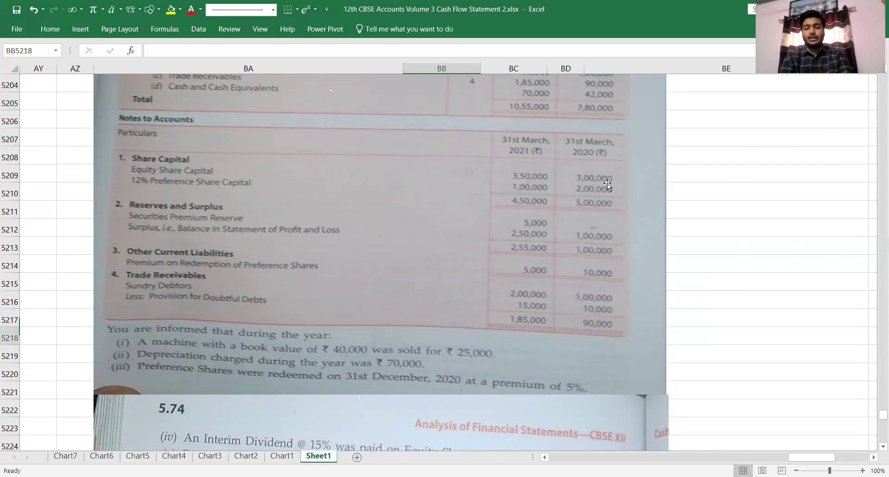
{"action": "key", "text": "Down"}
{"action": "key", "text": "Down"}
{"action": "key", "text": "Down"}
{"action": "key", "text": "Down"}
{"action": "key", "text": "Down"}
{"action": "key", "text": "Down"}
{"action": "key", "text": "Down"}
{"action": "key", "text": "Down"}
{"action": "key", "text": "Down"}
{"action": "key", "text": "Down"}
{"action": "key", "text": "Down"}
{"action": "key", "text": "Down"}
{"action": "key", "text": "Down"}
{"action": "key", "text": "Down"}
{"action": "key", "text": "Down"}
{"action": "key", "text": "Down"}
{"action": "key", "text": "Down"}
{"action": "key", "text": "Right"}
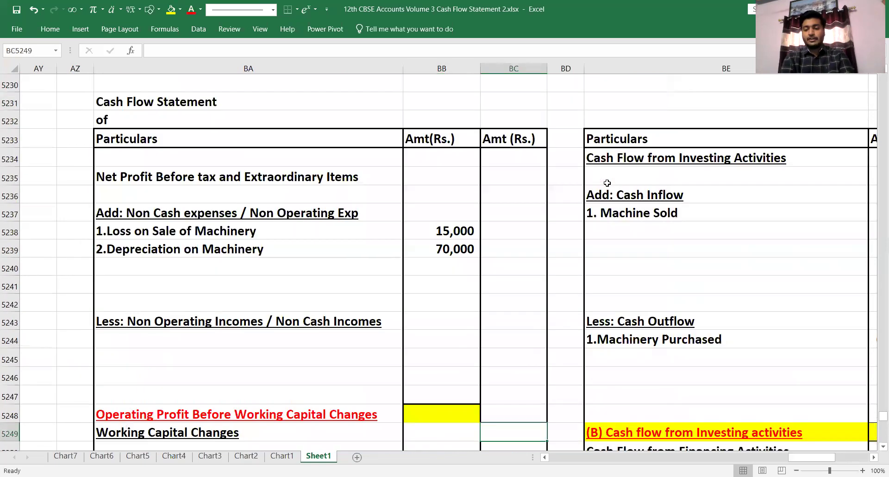
{"action": "key", "text": "Right"}
{"action": "key", "text": "Down"}
{"action": "key", "text": "Down"}
{"action": "key", "text": "Down"}
{"action": "key", "text": "Down"}
{"action": "key", "text": "Down"}
{"action": "key", "text": "Down"}
{"action": "key", "text": "Down"}
{"action": "key", "text": "Down"}
{"action": "key", "text": "Down"}
{"action": "key", "text": "Down"}
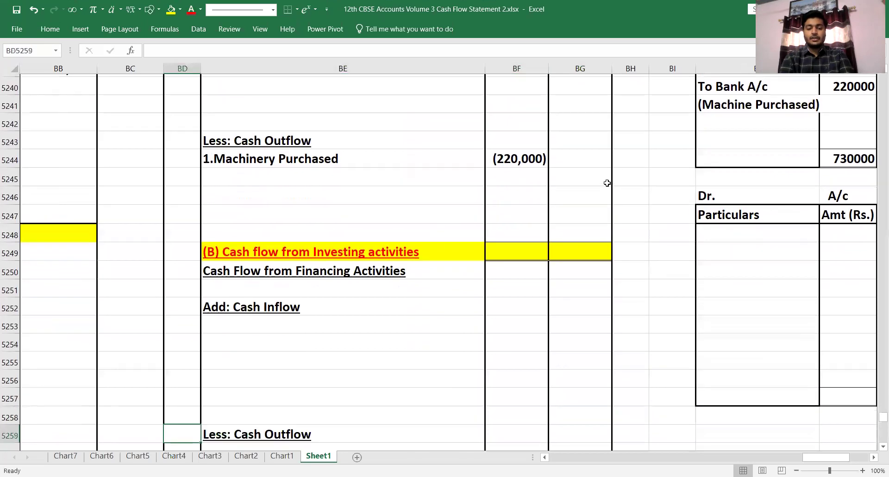
{"action": "key", "text": "Right"}
{"action": "key", "text": "Down"}
{"action": "key", "text": "Down"}
{"action": "key", "text": "Down"}
{"action": "key", "text": "Up"}
{"action": "key", "text": "Up"}
{"action": "type", "text": "1."}
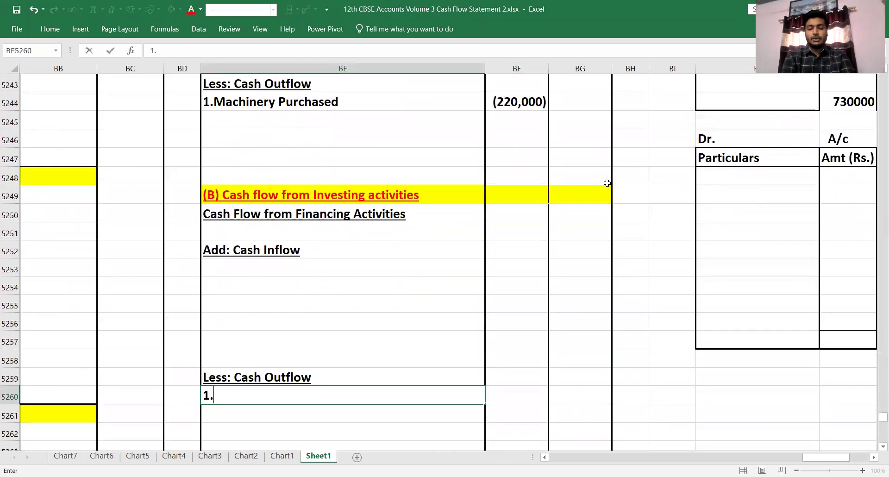
{"action": "type", "text": "Pred"}
{"action": "key", "text": "BackSpace"}
{"action": "type", "text": "ference "}
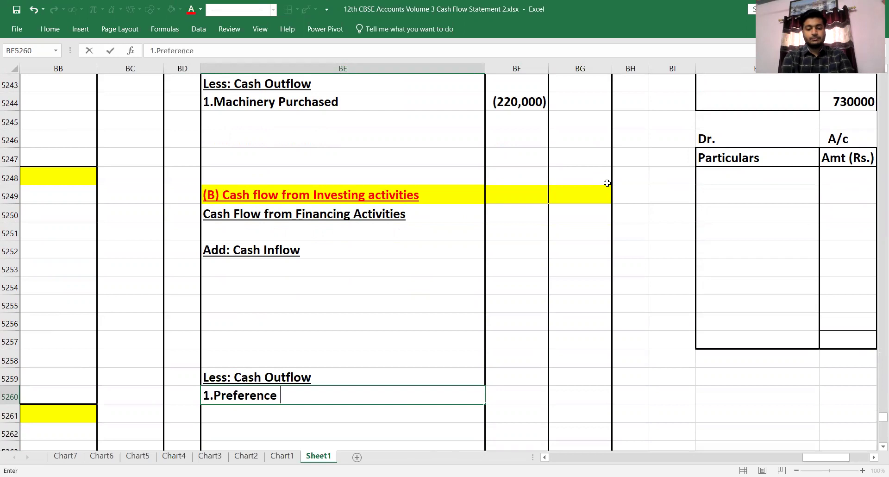
{"action": "type", "text": "Shares Red."}
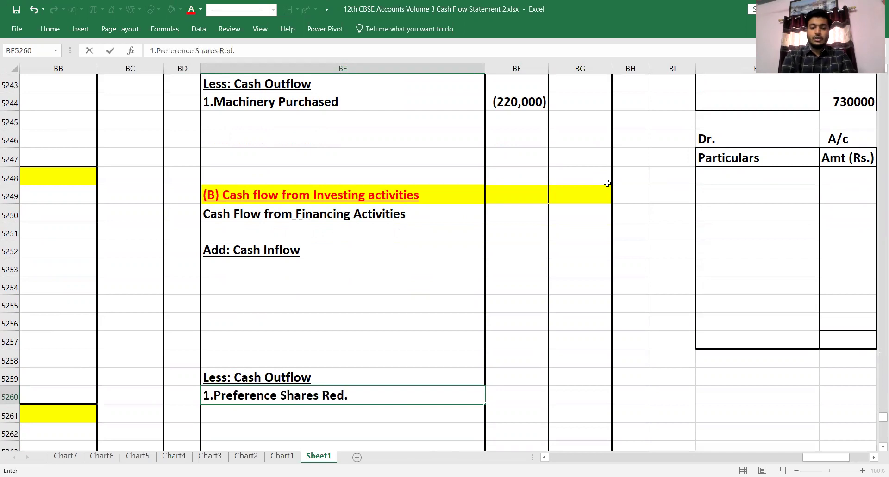
Enter -100000 in BF5260 as the amount for the redeemed preference shares
{"action": "key", "text": "Tab"}
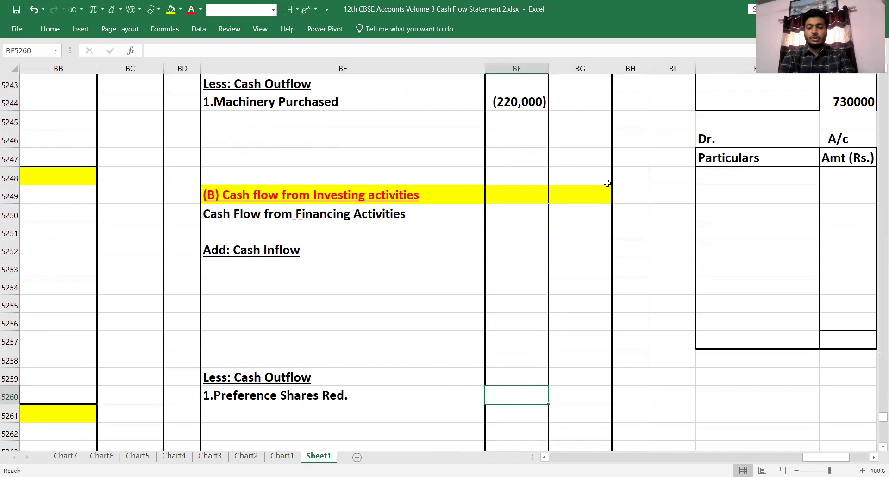
{"action": "type", "text": "-100000"}
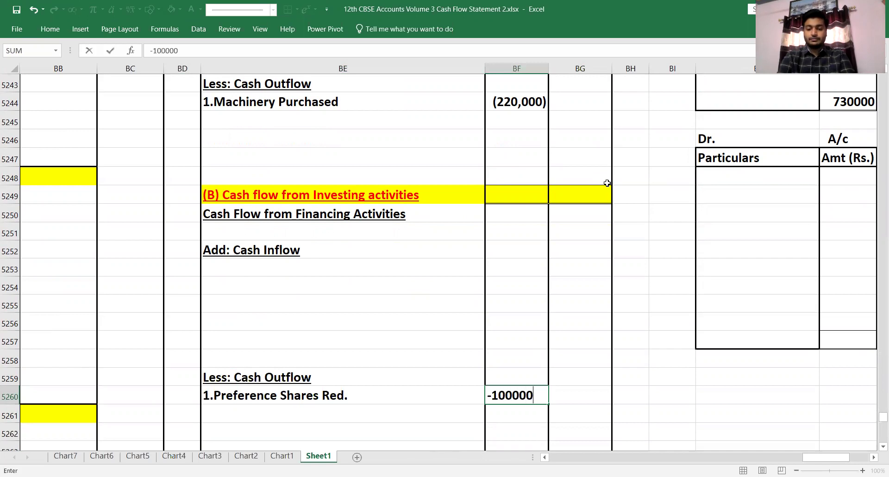
{"action": "key", "text": "Return"}
Examine the additional information in the question again, especially item (iii) on the premium for redeeming the preference shares
{"action": "key", "text": "Up"}
{"action": "key", "text": "Up"}
{"action": "key", "text": "Up"}
{"action": "key", "text": "Up"}
{"action": "key", "text": "Up"}
{"action": "key", "text": "Up"}
{"action": "key", "text": "Up"}
{"action": "key", "text": "Up"}
{"action": "key", "text": "Up"}
{"action": "key", "text": "Up"}
{"action": "key", "text": "Up"}
{"action": "key", "text": "Up"}
{"action": "key", "text": "Up"}
{"action": "key", "text": "Up"}
{"action": "key", "text": "Up"}
{"action": "key", "text": "Up"}
{"action": "key", "text": "Up"}
{"action": "key", "text": "Up"}
{"action": "key", "text": "Up"}
{"action": "key", "text": "Up"}
{"action": "key", "text": "Up"}
{"action": "key", "text": "Up"}
{"action": "key", "text": "Up"}
{"action": "key", "text": "Up"}
{"action": "key", "text": "Up"}
{"action": "key", "text": "Up"}
{"action": "key", "text": "Up"}
{"action": "key", "text": "Up"}
{"action": "key", "text": "Up"}
{"action": "key", "text": "Up"}
{"action": "key", "text": "Up"}
{"action": "key", "text": "Up"}
{"action": "key", "text": "Up"}
{"action": "key", "text": "Up"}
{"action": "key", "text": "Left"}
{"action": "key", "text": "Left"}
{"action": "key", "text": "Left"}
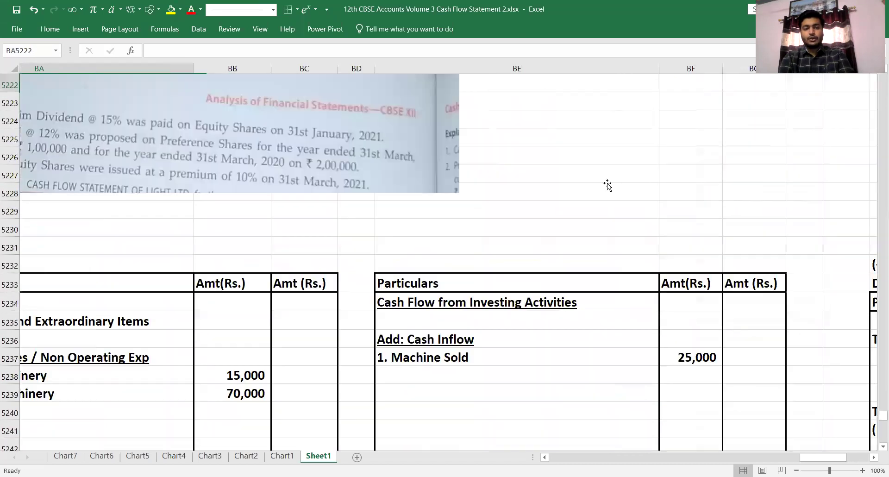
{"action": "key", "text": "Left"}
{"action": "key", "text": "Up"}
{"action": "key", "text": "Up"}
{"action": "key", "text": "Up"}
{"action": "key", "text": "Up"}
{"action": "key", "text": "Up"}
{"action": "key", "text": "Up"}
{"action": "key", "text": "Up"}
{"action": "key", "text": "Up"}
{"action": "key", "text": "Up"}
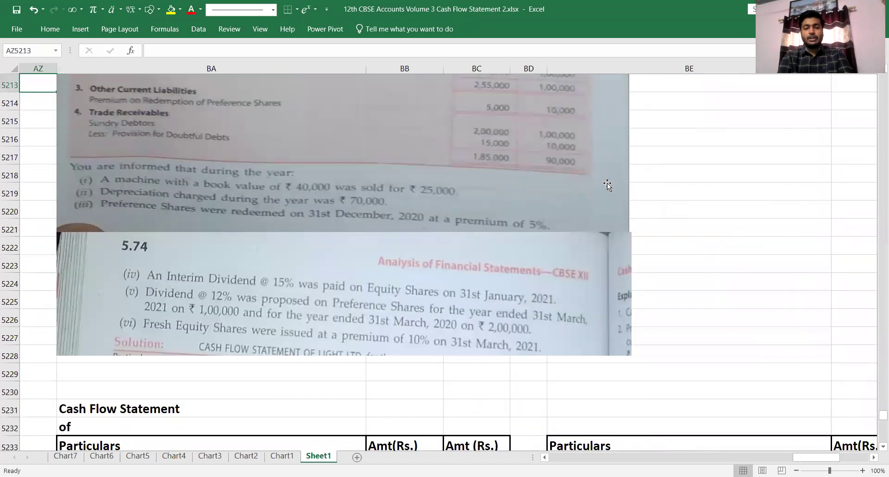
{"action": "key", "text": "Up"}
{"action": "key", "text": "Right"}
{"action": "key", "text": "Right"}
{"action": "key", "text": "Down"}
{"action": "key", "text": "Down"}
{"action": "key", "text": "Down"}
{"action": "key", "text": "Right"}
{"action": "key", "text": "Down"}
{"action": "key", "text": "Down"}
{"action": "key", "text": "Down"}
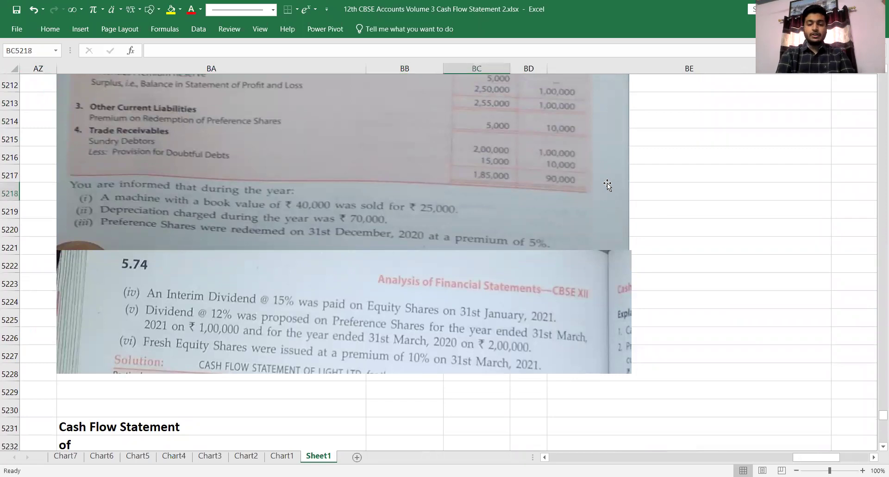
{"action": "key", "text": "Down"}
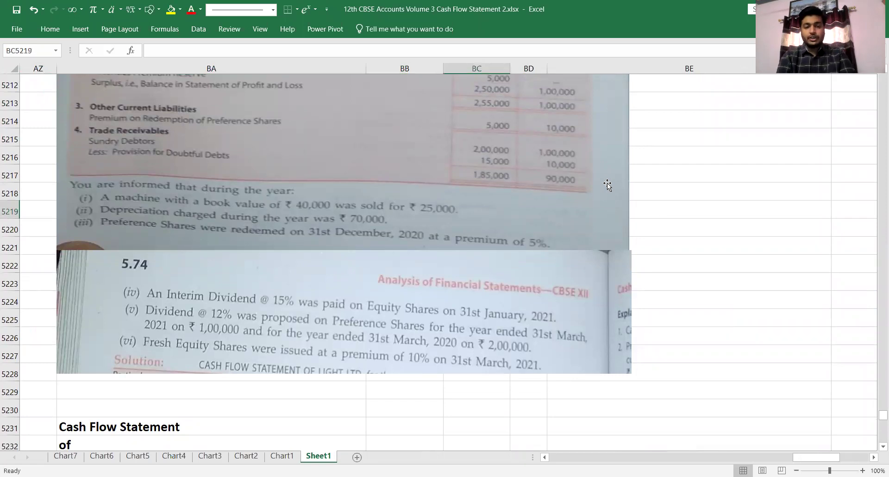
Write the working note "Premium on Redemption of Pref. Shares = Rs.100000 x 5% = Rs.5000" in BJ5260, beside the financing activities section
{"action": "key", "text": "Right"}
{"action": "key", "text": "Right"}
{"action": "key", "text": "Down"}
{"action": "key", "text": "Down"}
{"action": "key", "text": "Down"}
{"action": "key", "text": "Down"}
{"action": "key", "text": "Down"}
{"action": "key", "text": "Down"}
{"action": "key", "text": "Down"}
{"action": "key", "text": "Down"}
{"action": "key", "text": "Down"}
{"action": "key", "text": "Down"}
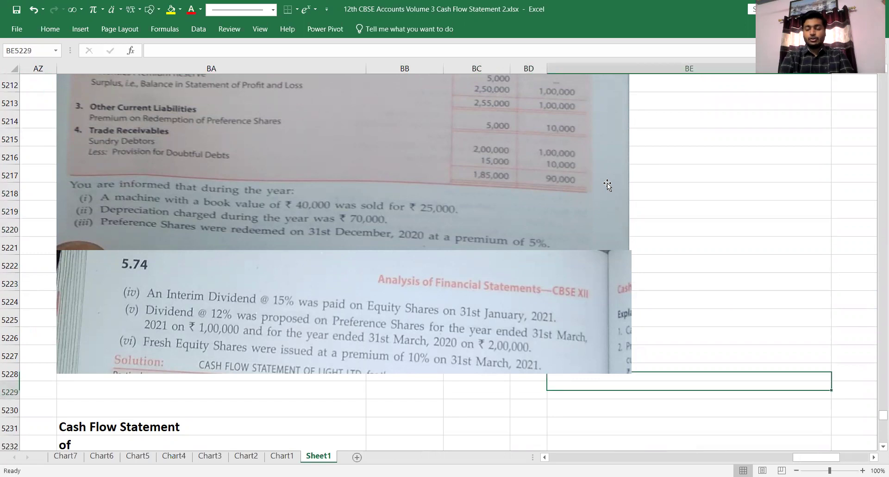
{"action": "key", "text": "Down"}
{"action": "key", "text": "Down"}
{"action": "key", "text": "Down"}
{"action": "key", "text": "Down"}
{"action": "key", "text": "Down"}
{"action": "key", "text": "Down"}
{"action": "key", "text": "Down"}
{"action": "key", "text": "Down"}
{"action": "key", "text": "Down"}
{"action": "key", "text": "Down"}
{"action": "key", "text": "Down"}
{"action": "key", "text": "Down"}
{"action": "key", "text": "Down"}
{"action": "key", "text": "Down"}
{"action": "key", "text": "Down"}
{"action": "key", "text": "Down"}
{"action": "key", "text": "Down"}
{"action": "key", "text": "Down"}
{"action": "key", "text": "Down"}
{"action": "key", "text": "Down"}
{"action": "key", "text": "Right"}
{"action": "key", "text": "Right"}
{"action": "key", "text": "Right"}
{"action": "key", "text": "Right"}
{"action": "key", "text": "Right"}
{"action": "key", "text": "Right"}
{"action": "key", "text": "Right"}
{"action": "key", "text": "Right"}
{"action": "key", "text": "Right"}
{"action": "key", "text": "Up"}
{"action": "key", "text": "Up"}
{"action": "key", "text": "Up"}
{"action": "key", "text": "Left"}
{"action": "key", "text": "Left"}
{"action": "key", "text": "Up"}
{"action": "key", "text": "Up"}
{"action": "key", "text": "Left"}
{"action": "key", "text": "Left"}
{"action": "key", "text": "Up"}
{"action": "key", "text": "Left"}
{"action": "key", "text": "Up"}
{"action": "key", "text": "Up"}
{"action": "key", "text": "Right"}
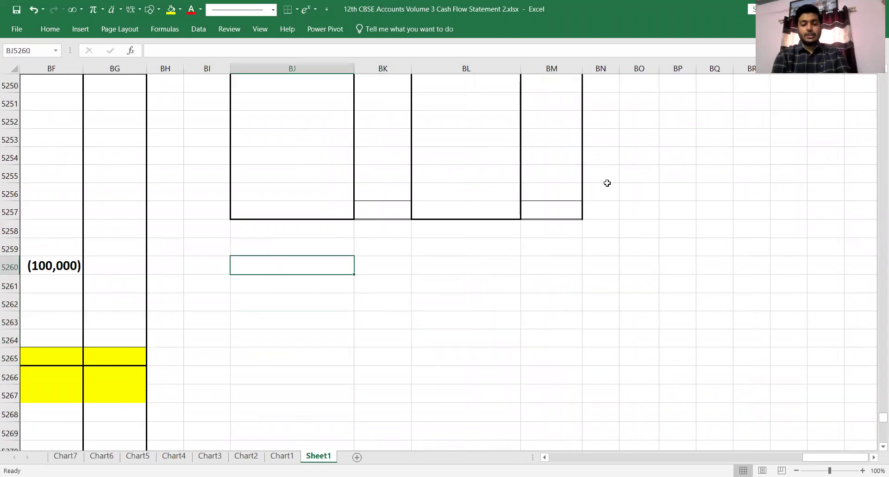
{"action": "type", "text": "Premin"}
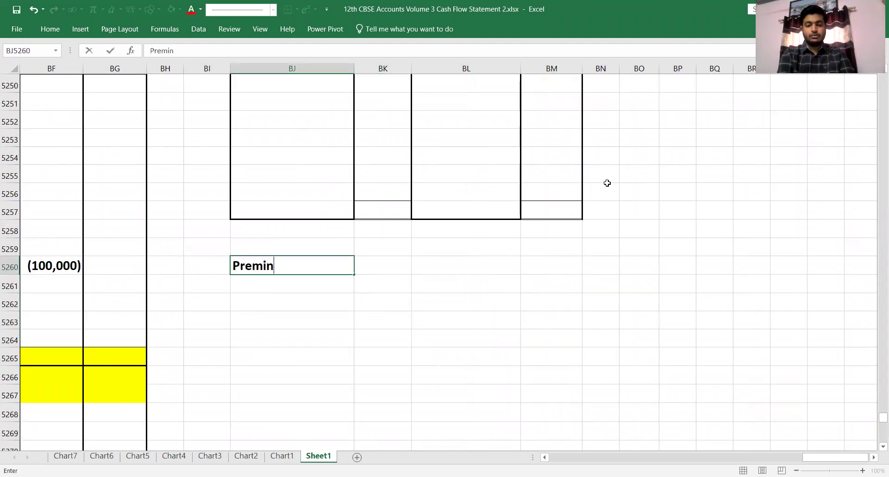
{"action": "key", "text": "BackSpace"}
{"action": "type", "text": "u"}
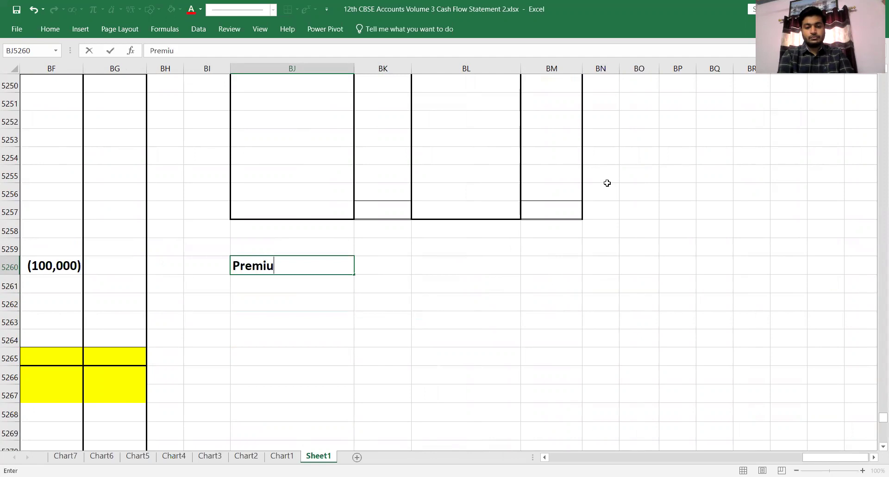
{"action": "type", "text": "m on Redem"}
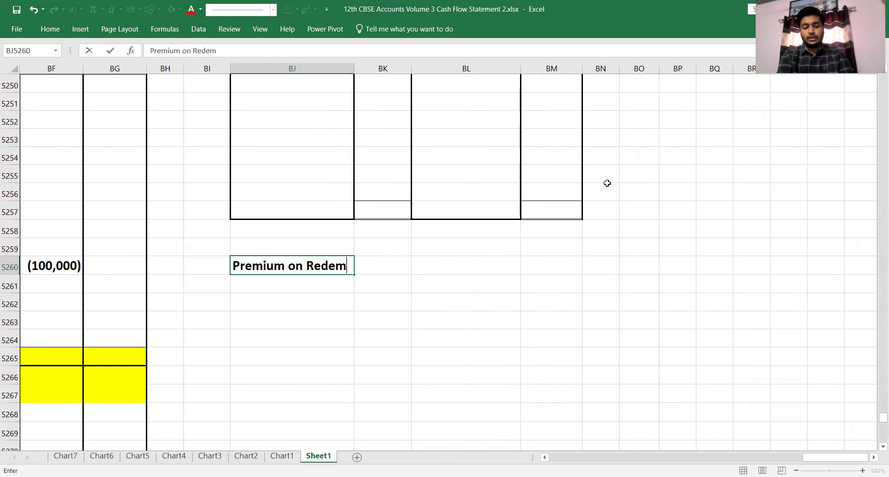
{"action": "type", "text": "p"}
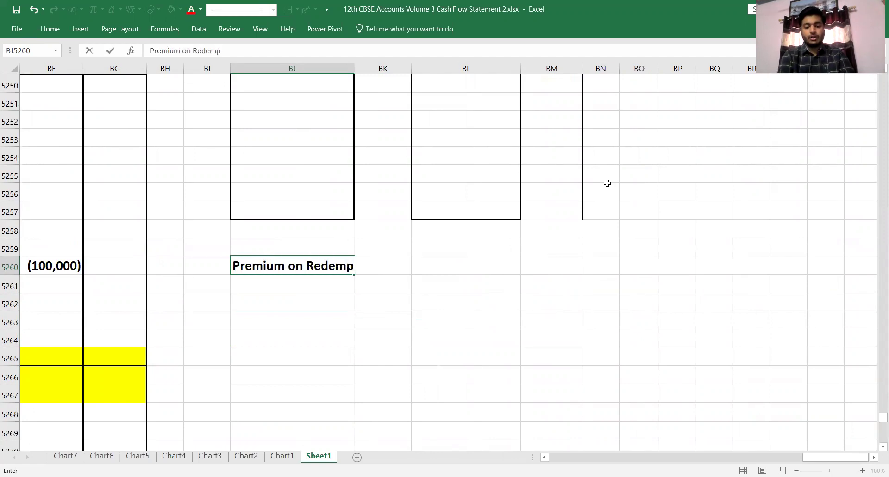
{"action": "type", "text": "tion of Prefshare"}
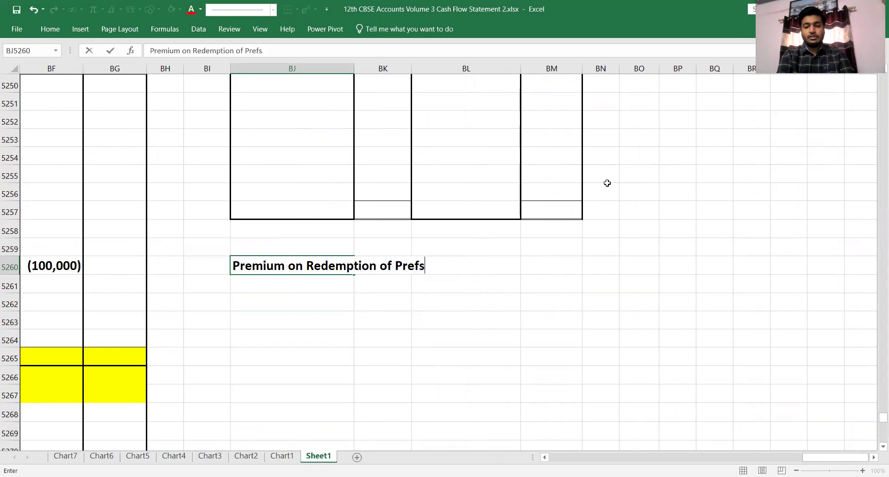
{"action": "key", "text": "BackSpace"}
{"action": "key", "text": "BackSpace"}
{"action": "key", "text": "BackSpace"}
{"action": "key", "text": "BackSpace"}
{"action": "key", "text": "BackSpace"}
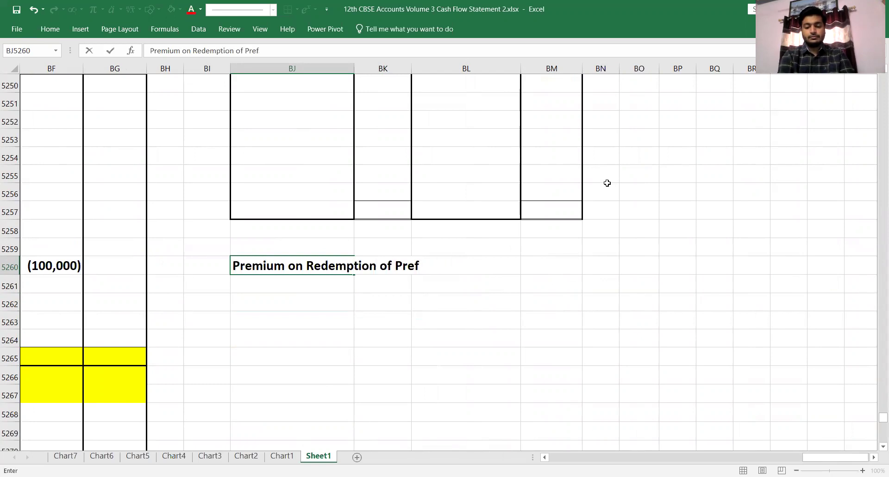
{"action": "type", "text": ". Sahres"}
{"action": "key", "text": "BackSpace"}
{"action": "key", "text": "BackSpace"}
{"action": "key", "text": "BackSpace"}
{"action": "key", "text": "BackSpace"}
{"action": "key", "text": "BackSpace"}
{"action": "type", "text": "hares = Rs.100000"}
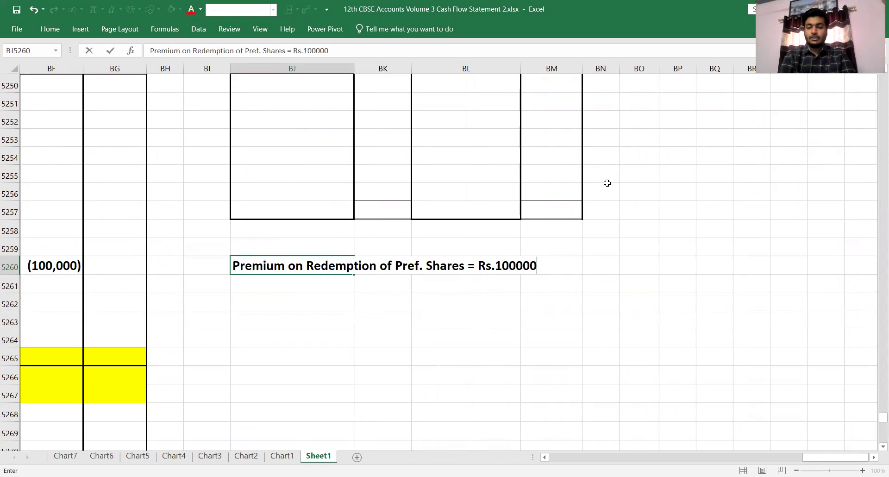
{"action": "type", "text": " x 5"}
{"action": "type", "text": "%"}
{"action": "type", "text": " = Rs"}
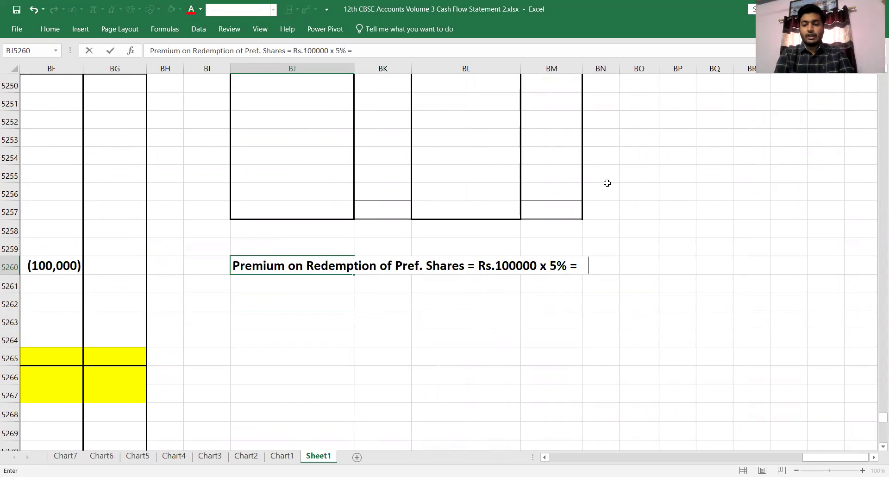
{"action": "type", "text": ".50000"}
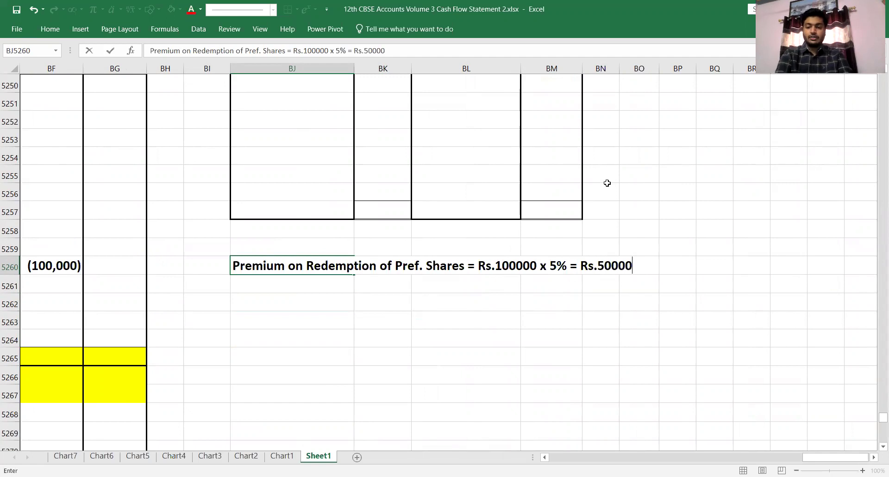
{"action": "key", "text": "BackSpace"}
{"action": "key", "text": "Return"}
Add "2. Premium on Pref. Shares" in BE5261 under Less: Cash Outflow in the financing activities, with -5000 in BF5261
{"action": "key", "text": "Left"}
{"action": "key", "text": "Left"}
{"action": "key", "text": "Up"}
{"action": "key", "text": "Left"}
{"action": "key", "text": "Up"}
{"action": "key", "text": "Left"}
{"action": "key", "text": "Up"}
{"action": "key", "text": "Up"}
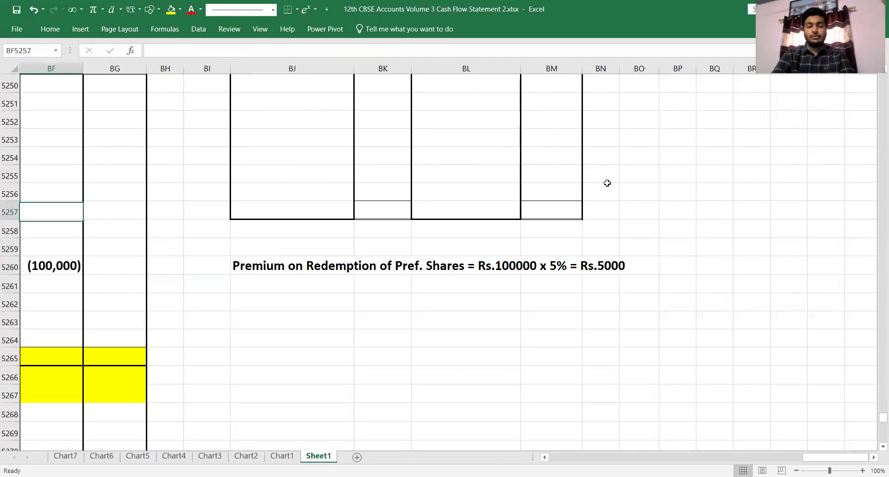
{"action": "key", "text": "Left"}
{"action": "key", "text": "Left"}
{"action": "key", "text": "Left"}
{"action": "key", "text": "Up"}
{"action": "key", "text": "Up"}
{"action": "key", "text": "Right"}
{"action": "key", "text": "Right"}
{"action": "key", "text": "Down"}
{"action": "key", "text": "Down"}
{"action": "key", "text": "Up"}
{"action": "key", "text": "Up"}
{"action": "key", "text": "Up"}
{"action": "key", "text": "Up"}
{"action": "key", "text": "Up"}
{"action": "key", "text": "Up"}
{"action": "key", "text": "Up"}
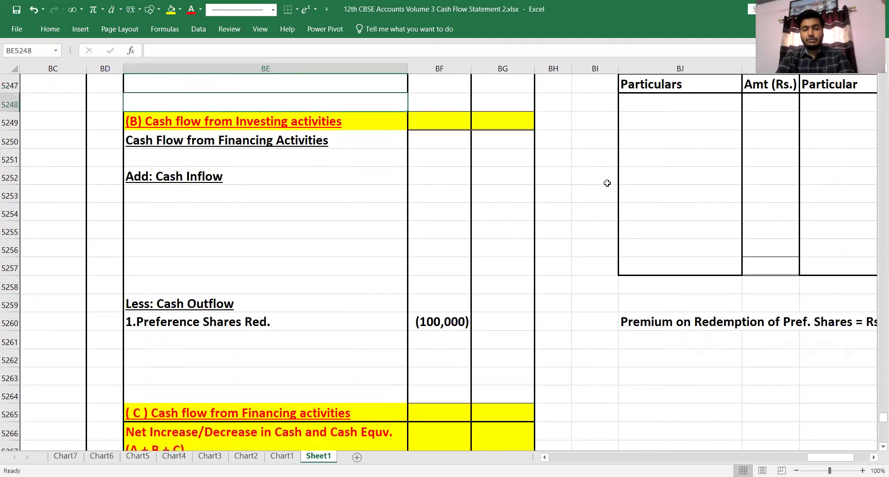
{"action": "key", "text": "Down"}
{"action": "key", "text": "Down"}
{"action": "key", "text": "Down"}
{"action": "key", "text": "Down"}
{"action": "key", "text": "Down"}
{"action": "key", "text": "Down"}
{"action": "key", "text": "Down"}
{"action": "key", "text": "Down"}
{"action": "key", "text": "Down"}
{"action": "key", "text": "Down"}
{"action": "key", "text": "Down"}
{"action": "key", "text": "Down"}
{"action": "key", "text": "Down"}
{"action": "key", "text": "Down"}
{"action": "key", "text": "Up"}
{"action": "type", "text": "2."}
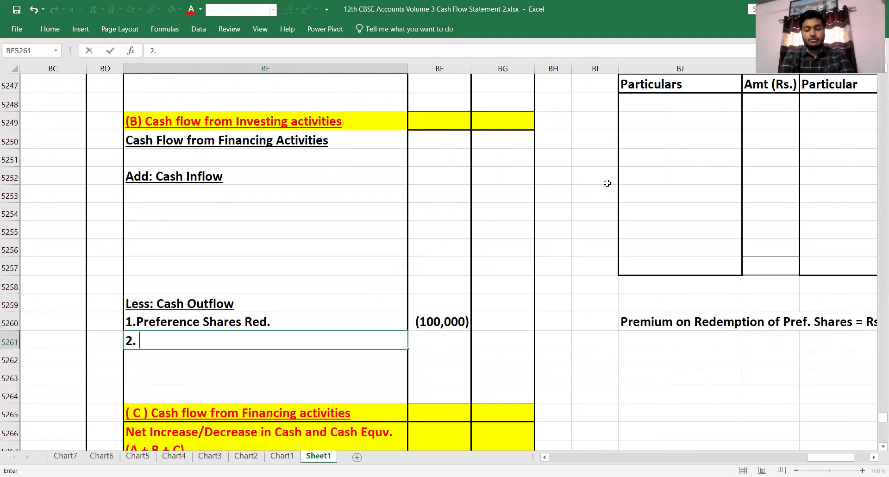
{"action": "type", "text": " Premium o"}
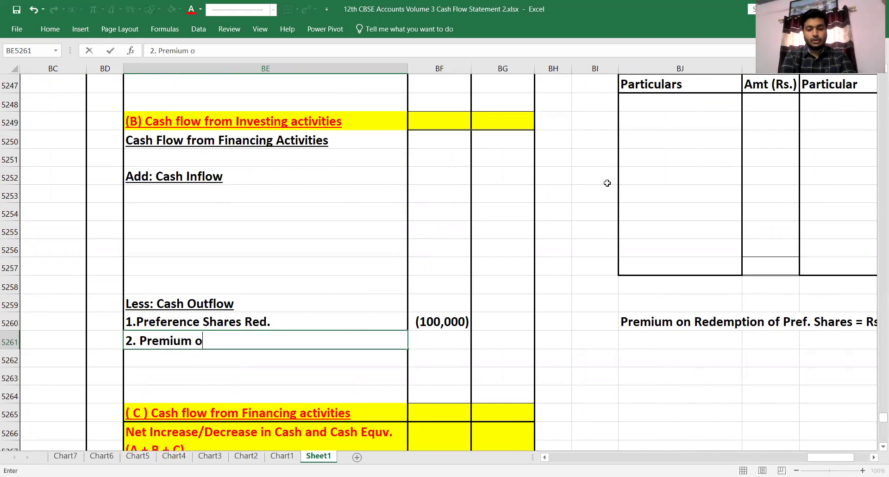
{"action": "type", "text": "n Pref. Shares"}
{"action": "key", "text": "Tab"}
{"action": "type", "text": "-5000"}
{"action": "key", "text": "shift+Tab"}
Add "3.Premium on Redemption of Pref Shares" in BA5240 under Add: Non Cash expenses / Non Operating Exp, with 5000 in BB5240
{"action": "key", "text": "ctrl+Up"}
{"action": "key", "text": "ctrl+Up"}
{"action": "key", "text": "ctrl+Up"}
{"action": "key", "text": "ctrl+Up"}
{"action": "key", "text": "ctrl+Up"}
{"action": "key", "text": "ctrl+Up"}
{"action": "key", "text": "ctrl+Up"}
{"action": "key", "text": "ctrl+Up"}
{"action": "key", "text": "ctrl+Up"}
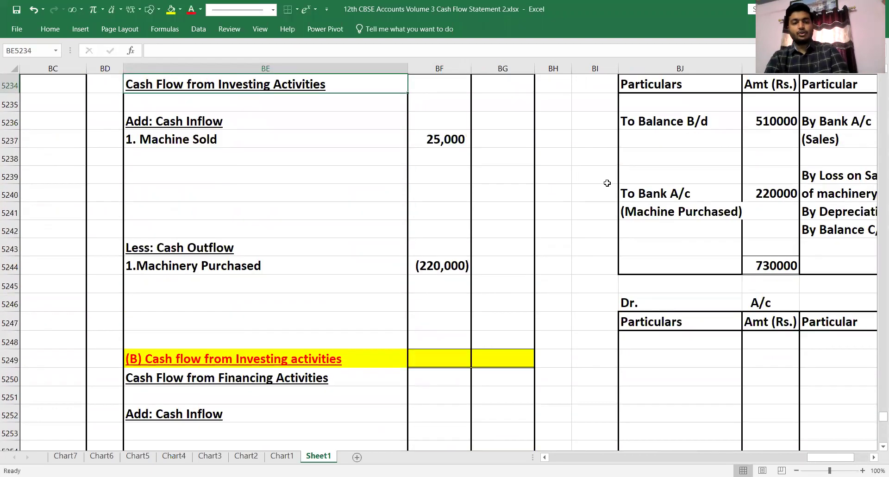
{"action": "key", "text": "Up"}
{"action": "key", "text": "Up"}
{"action": "key", "text": "Left"}
{"action": "key", "text": "Left"}
{"action": "key", "text": "Left"}
{"action": "key", "text": "Left"}
{"action": "key", "text": "Down"}
{"action": "key", "text": "Down"}
{"action": "key", "text": "Down"}
{"action": "key", "text": "Down"}
{"action": "key", "text": "Down"}
{"action": "key", "text": "Down"}
{"action": "key", "text": "Down"}
{"action": "key", "text": "Down"}
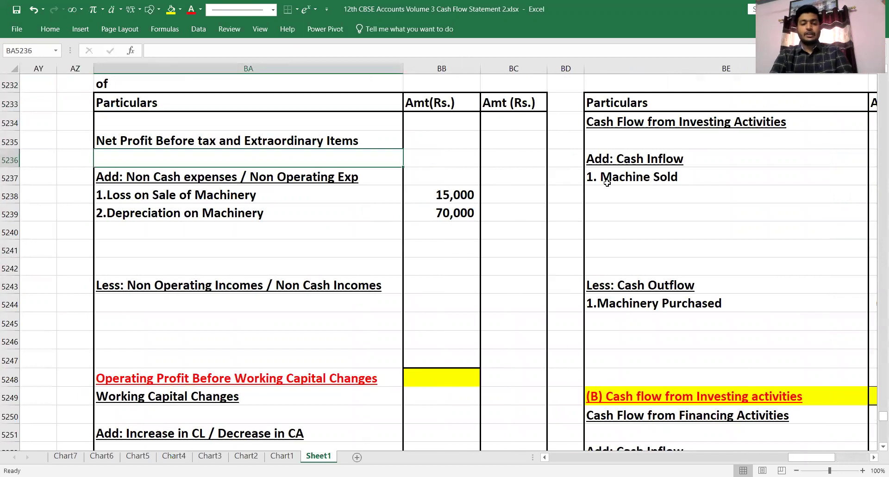
{"action": "type", "text": "3.Premium on "}
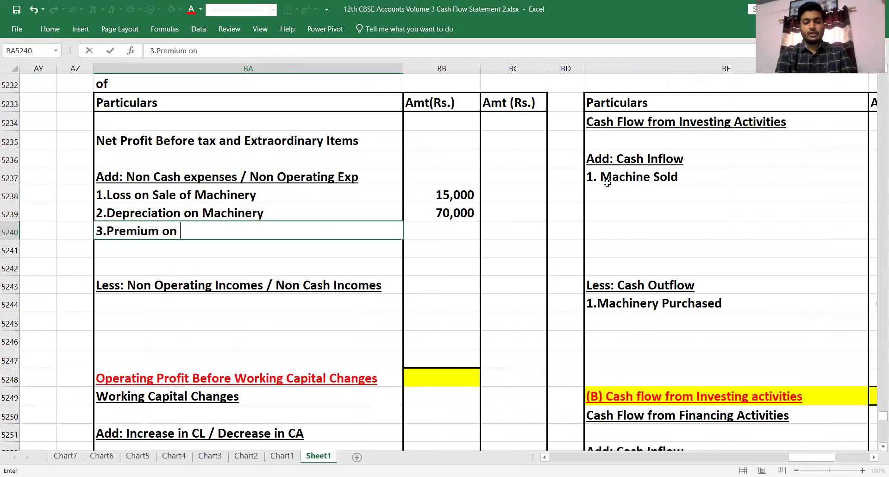
{"action": "type", "text": "Redm"}
{"action": "key", "text": "BackSpace"}
{"action": "type", "text": "emption of Pred"}
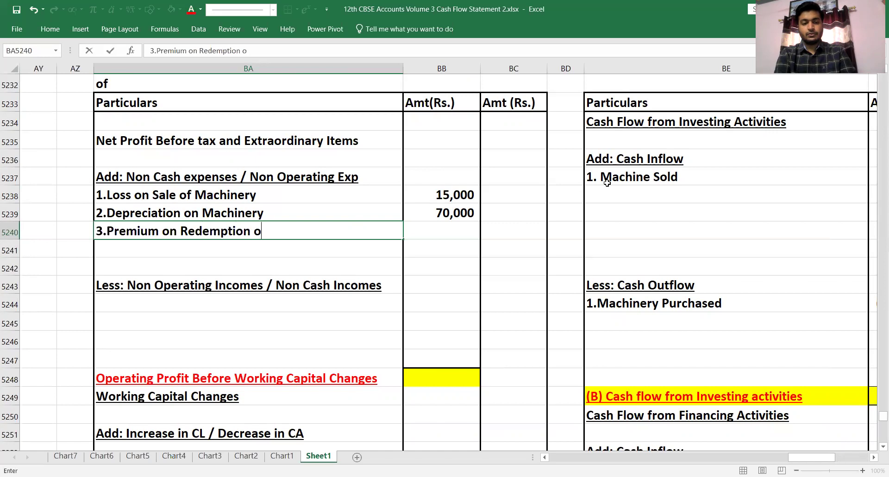
{"action": "key", "text": "BackSpace"}
{"action": "key", "text": "BackSpace"}
{"action": "type", "text": "f Shares"}
{"action": "key", "text": "Tab"}
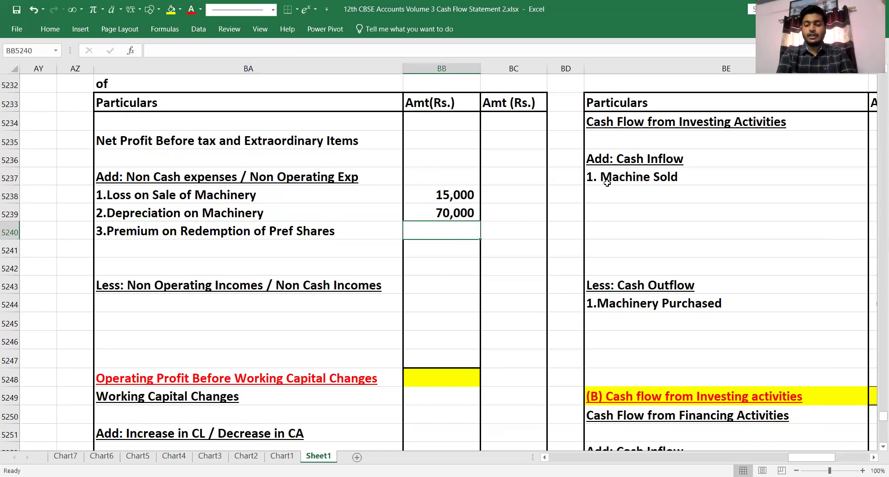
{"action": "type", "text": "5000"}
{"action": "key", "text": "Return"}
{"action": "key", "text": "Up"}
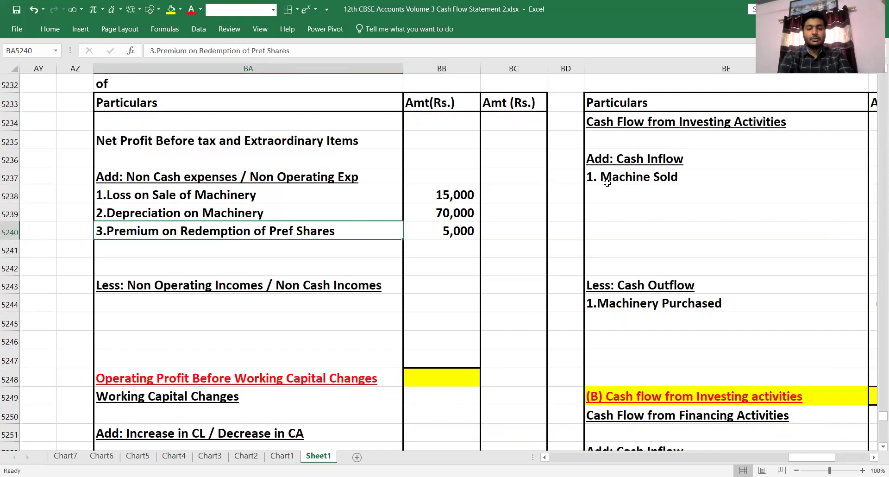
Delete the premium on redemption of preference shares entry and its amount from BA5240:BB5240 in the operating activities section
{"action": "key", "text": "shift+Right"}
{"action": "key", "text": "Delete"}
Examine the question's additional information and the Notes to Accounts for how the premium on redemption of preference shares is treated
{"action": "key", "text": "Up"}
{"action": "key", "text": "Up"}
{"action": "key", "text": "Up"}
{"action": "key", "text": "Up"}
{"action": "key", "text": "Up"}
{"action": "key", "text": "Up"}
{"action": "key", "text": "Up"}
{"action": "key", "text": "Up"}
{"action": "key", "text": "Up"}
{"action": "key", "text": "Up"}
{"action": "key", "text": "Up"}
{"action": "key", "text": "Up"}
{"action": "key", "text": "Up"}
{"action": "key", "text": "Up"}
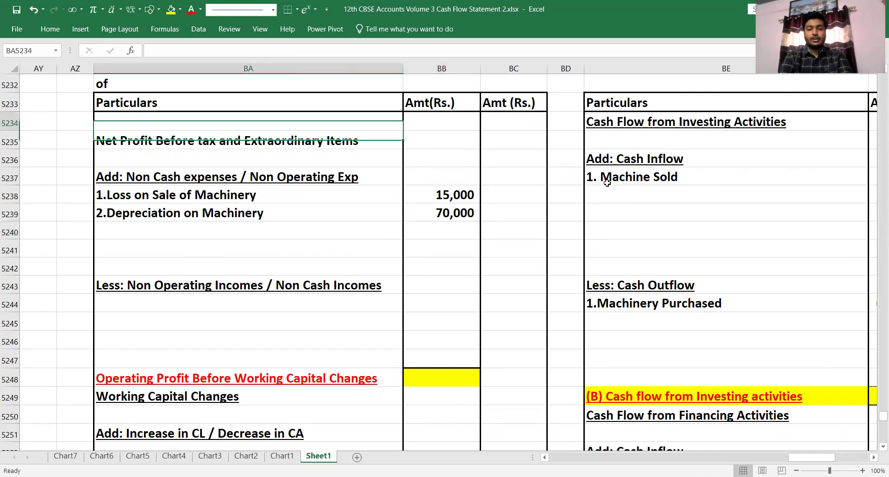
{"action": "key", "text": "Up"}
{"action": "key", "text": "Up"}
{"action": "key", "text": "Up"}
{"action": "key", "text": "Up"}
{"action": "key", "text": "Up"}
{"action": "key", "text": "Up"}
{"action": "key", "text": "Up"}
{"action": "key", "text": "Up"}
{"action": "key", "text": "Up"}
{"action": "key", "text": "Up"}
{"action": "key", "text": "Up"}
{"action": "key", "text": "Up"}
{"action": "key", "text": "Up"}
{"action": "key", "text": "Up"}
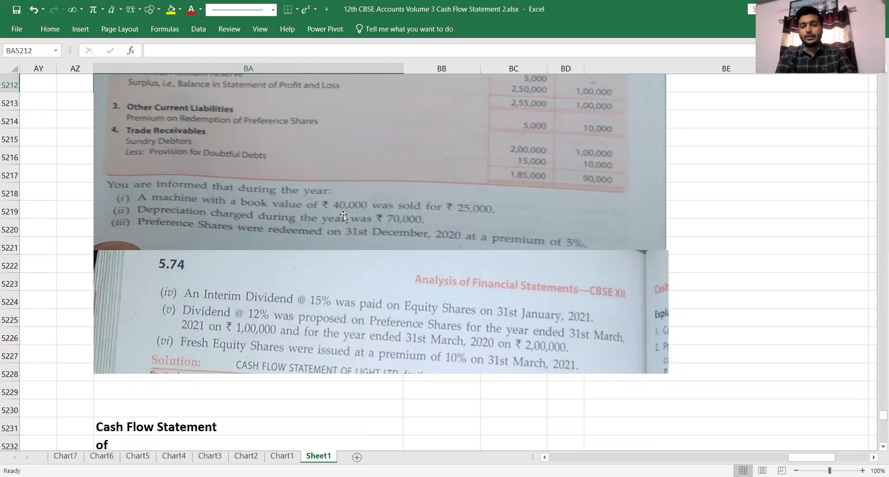
{"action": "key", "text": "Up"}
{"action": "key", "text": "Up"}
{"action": "key", "text": "Up"}
{"action": "key", "text": "Up"}
{"action": "key", "text": "Up"}
{"action": "key", "text": "Up"}
{"action": "key", "text": "Up"}
{"action": "key", "text": "Up"}
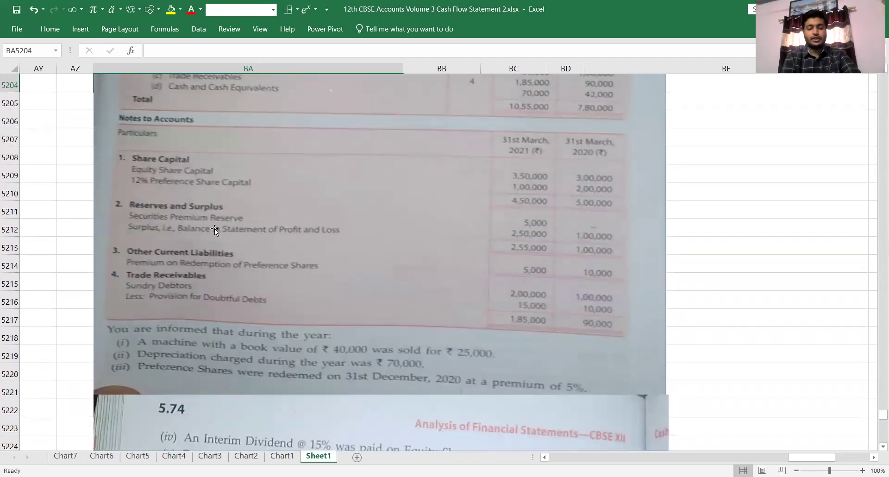
Examine the Balance Sheet of Light Ltd. and its Notes to Accounts, including the Other Current Liabilities
{"action": "key", "text": "Up"}
{"action": "key", "text": "Up"}
{"action": "key", "text": "Up"}
{"action": "key", "text": "Up"}
{"action": "key", "text": "Up"}
{"action": "key", "text": "Up"}
{"action": "key", "text": "Up"}
{"action": "key", "text": "Up"}
{"action": "key", "text": "Up"}
{"action": "key", "text": "Up"}
{"action": "key", "text": "Up"}
{"action": "key", "text": "Up"}
{"action": "key", "text": "Up"}
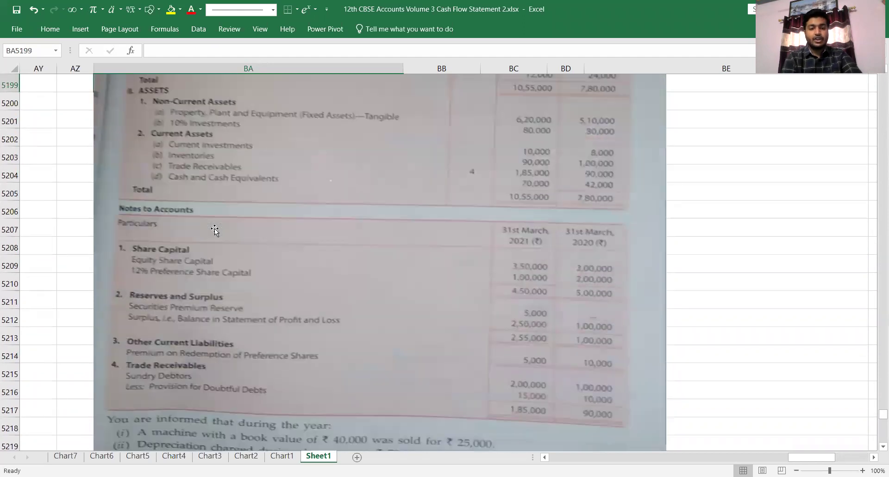
{"action": "key", "text": "Down"}
{"action": "key", "text": "Down"}
{"action": "key", "text": "Down"}
{"action": "key", "text": "Down"}
{"action": "key", "text": "Down"}
{"action": "key", "text": "Down"}
{"action": "key", "text": "Down"}
{"action": "key", "text": "Down"}
{"action": "key", "text": "Down"}
{"action": "key", "text": "Down"}
{"action": "key", "text": "Down"}
{"action": "key", "text": "Down"}
{"action": "key", "text": "Down"}
{"action": "key", "text": "Down"}
{"action": "key", "text": "Down"}
{"action": "key", "text": "Down"}
{"action": "key", "text": "Down"}
{"action": "key", "text": "Down"}
{"action": "key", "text": "Down"}
{"action": "key", "text": "Down"}
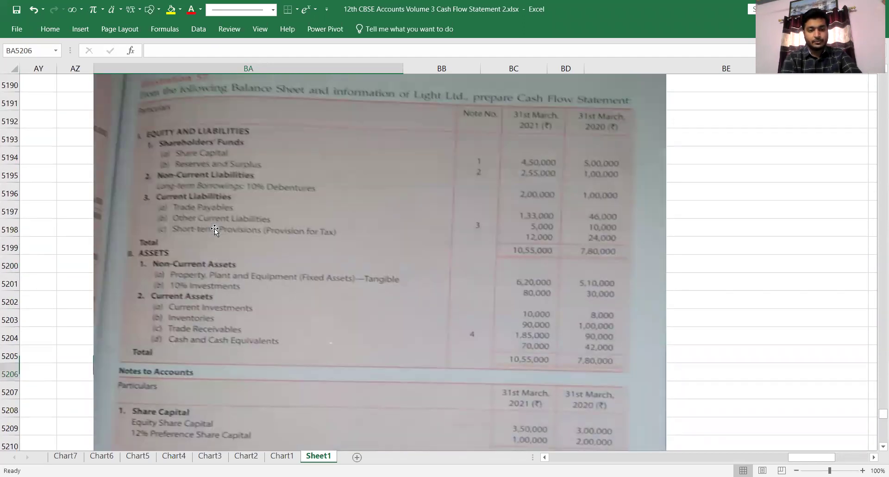
{"action": "key", "text": "Down"}
{"action": "key", "text": "Down"}
{"action": "key", "text": "Down"}
{"action": "key", "text": "Down"}
{"action": "key", "text": "Down"}
{"action": "key", "text": "Down"}
{"action": "key", "text": "Down"}
{"action": "key", "text": "Down"}
{"action": "key", "text": "Down"}
{"action": "key", "text": "Down"}
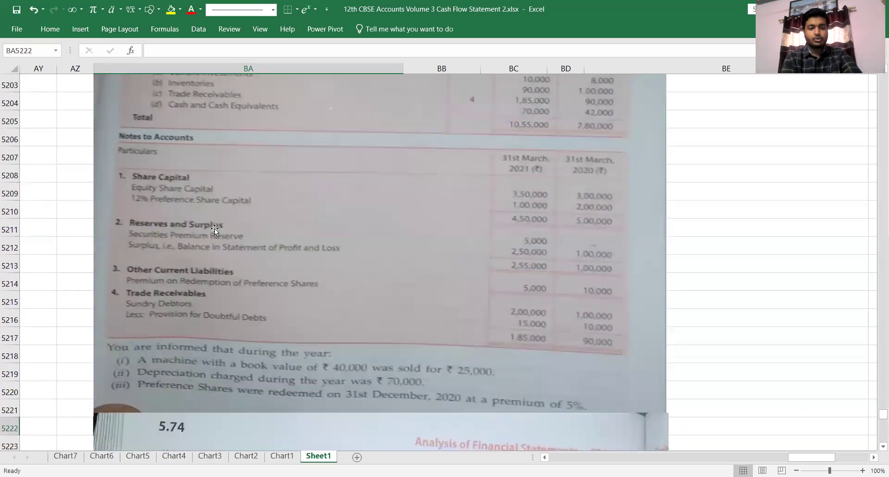
Draw a freehand loop around note 3, Other Current Liabilities, with its Premium on Redemption of Preference Shares line and both years' amounts
{"action": "left_click", "coordinate": [149, 9]}
{"action": "mouse_move", "coordinate": [214, 256]}
{"action": "left_mouse_down"}
{"action": "mouse_move", "coordinate": [125, 257]}
{"action": "mouse_move", "coordinate": [107, 275]}
{"action": "mouse_move", "coordinate": [377, 301]}
{"action": "mouse_move", "coordinate": [631, 287]}
{"action": "mouse_move", "coordinate": [585, 281]}
{"action": "left_mouse_up"}
{"action": "left_click_drag", "start_coordinate": [513, 268], "coordinate": [210, 248]}
{"action": "left_click", "coordinate": [49, 220]}
Examine the circled Premium on Redemption of Preference Shares amounts for 2021 and 2020 in note 3
{"action": "key", "text": "Right"}
{"action": "key", "text": "Down"}
{"action": "key", "text": "Right"}
{"action": "key", "text": "Down"}
{"action": "key", "text": "Right"}
{"action": "key", "text": "Right"}
{"action": "key", "text": "Down"}
{"action": "key", "text": "Down"}
{"action": "key", "text": "Right"}
{"action": "key", "text": "Right"}
{"action": "scroll", "coordinate": [48, 220], "scroll_direction": "right", "scroll_amount": 2}
{"action": "key", "text": "Left"}
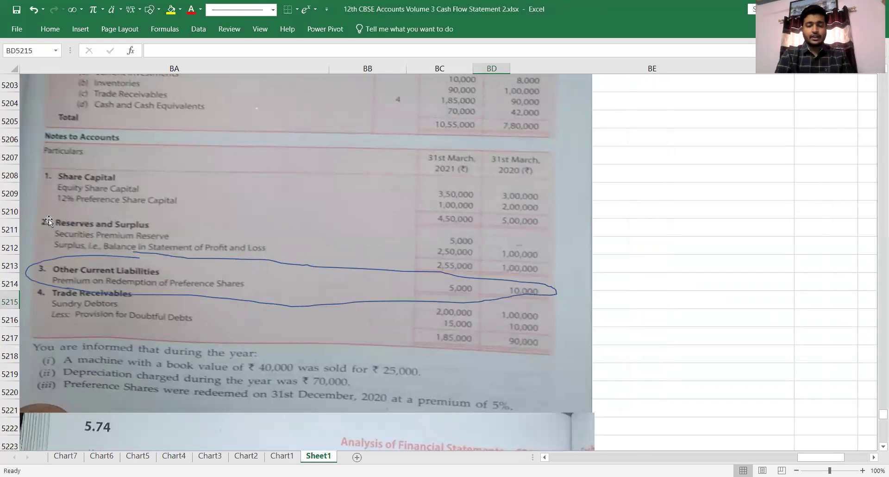
{"action": "key", "text": "Left"}
{"action": "key", "text": "Up"}
{"action": "key", "text": "Left"}
{"action": "key", "text": "Left"}
{"action": "key", "text": "Left"}
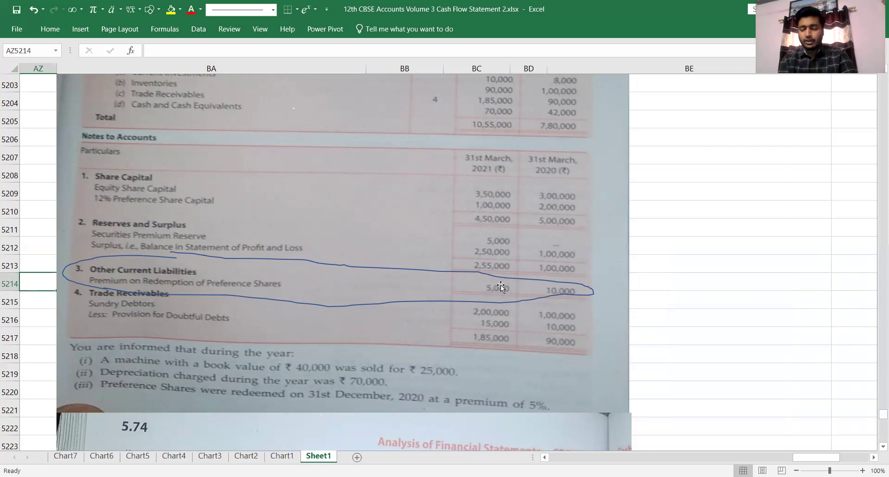
{"action": "key", "text": "Right"}
{"action": "key", "text": "Down"}
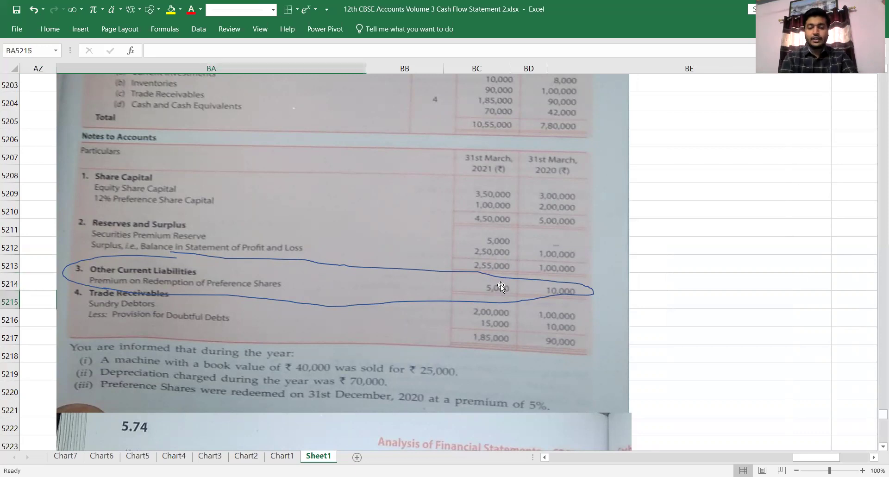
Review the remaining additional information and the entries under Add: Non Cash expenses / Non Operating Exp in the cash flow statement
{"action": "key", "text": "Down"}
{"action": "key", "text": "Down"}
{"action": "key", "text": "Down"}
{"action": "key", "text": "Down"}
{"action": "key", "text": "Down"}
{"action": "key", "text": "Down"}
{"action": "key", "text": "Down"}
{"action": "key", "text": "Right"}
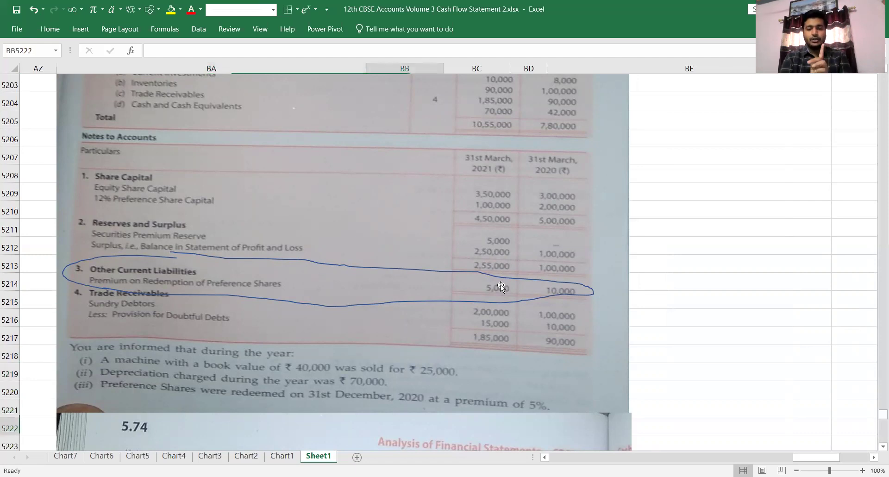
{"action": "key", "text": "Down"}
{"action": "key", "text": "Down"}
{"action": "key", "text": "Down"}
{"action": "key", "text": "Down"}
{"action": "key", "text": "Down"}
{"action": "key", "text": "Down"}
{"action": "key", "text": "Down"}
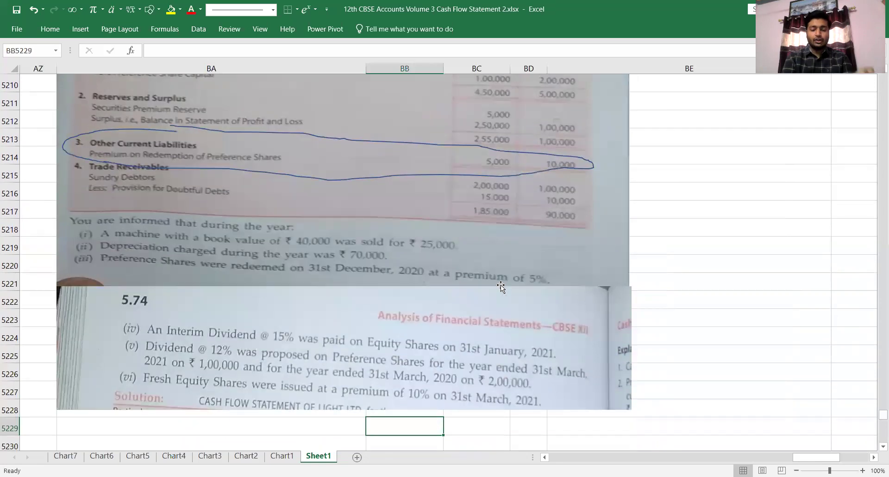
{"action": "key", "text": "Down"}
{"action": "key", "text": "Down"}
{"action": "key", "text": "Down"}
{"action": "key", "text": "Down"}
{"action": "key", "text": "Down"}
{"action": "key", "text": "Down"}
{"action": "key", "text": "Down"}
{"action": "key", "text": "Down"}
{"action": "key", "text": "Down"}
{"action": "key", "text": "Down"}
{"action": "key", "text": "Down"}
{"action": "key", "text": "Down"}
{"action": "key", "text": "Left"}
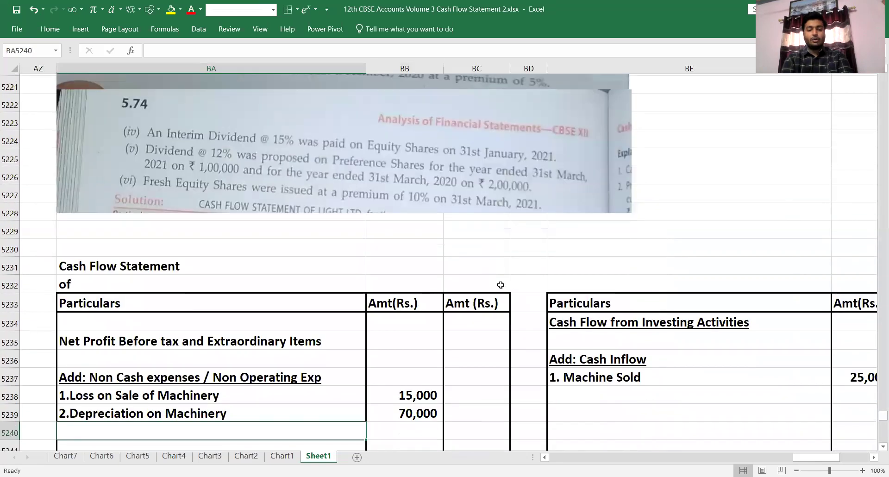
Examine additional information items (iv) to (vi) on the interim dividend, the preference dividend and the fresh equity share issue
{"action": "key", "text": "Up"}
{"action": "key", "text": "Up"}
{"action": "key", "text": "Up"}
{"action": "key", "text": "Up"}
{"action": "key", "text": "Up"}
{"action": "key", "text": "Up"}
{"action": "key", "text": "Up"}
{"action": "key", "text": "Up"}
{"action": "key", "text": "Up"}
{"action": "key", "text": "Up"}
{"action": "key", "text": "Up"}
{"action": "key", "text": "Up"}
{"action": "key", "text": "Up"}
{"action": "key", "text": "Up"}
{"action": "key", "text": "Up"}
{"action": "key", "text": "Up"}
{"action": "key", "text": "Up"}
{"action": "key", "text": "Up"}
{"action": "key", "text": "Up"}
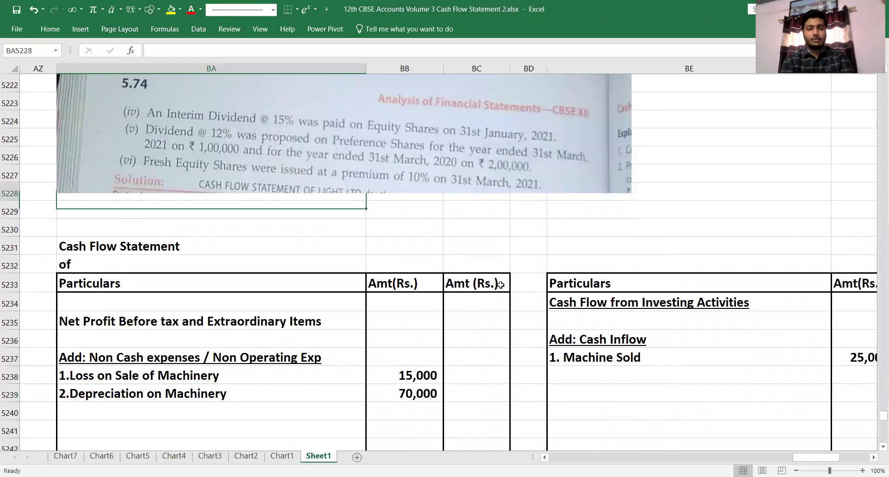
{"action": "key", "text": "Up"}
{"action": "key", "text": "Up"}
{"action": "key", "text": "Up"}
{"action": "key", "text": "Up"}
{"action": "key", "text": "Up"}
{"action": "key", "text": "Up"}
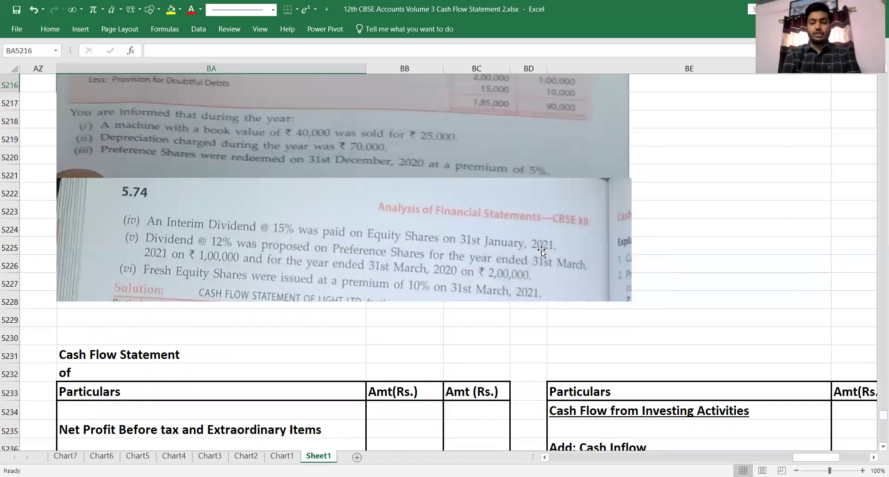
Examine the Share Capital and Other Current Liabilities notes for the 12% preference shares in both years
{"action": "left_click", "coordinate": [346, 337]}
{"action": "key", "text": "Up"}
{"action": "key", "text": "Up"}
{"action": "key", "text": "Up"}
{"action": "key", "text": "Up"}
{"action": "key", "text": "Up"}
{"action": "key", "text": "Up"}
{"action": "key", "text": "Up"}
{"action": "key", "text": "Up"}
{"action": "key", "text": "Up"}
{"action": "key", "text": "Up"}
{"action": "key", "text": "Up"}
{"action": "key", "text": "Up"}
{"action": "key", "text": "Up"}
{"action": "key", "text": "Up"}
{"action": "key", "text": "Up"}
{"action": "key", "text": "Up"}
{"action": "key", "text": "Up"}
{"action": "key", "text": "Up"}
{"action": "key", "text": "Up"}
{"action": "key", "text": "Up"}
{"action": "key", "text": "Up"}
{"action": "key", "text": "Up"}
{"action": "key", "text": "Up"}
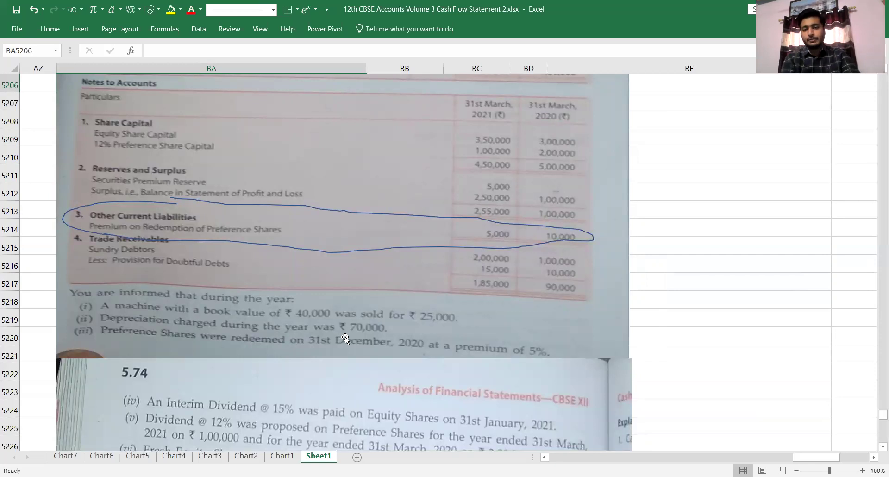
{"action": "key", "text": "Up"}
{"action": "key", "text": "Up"}
{"action": "key", "text": "Up"}
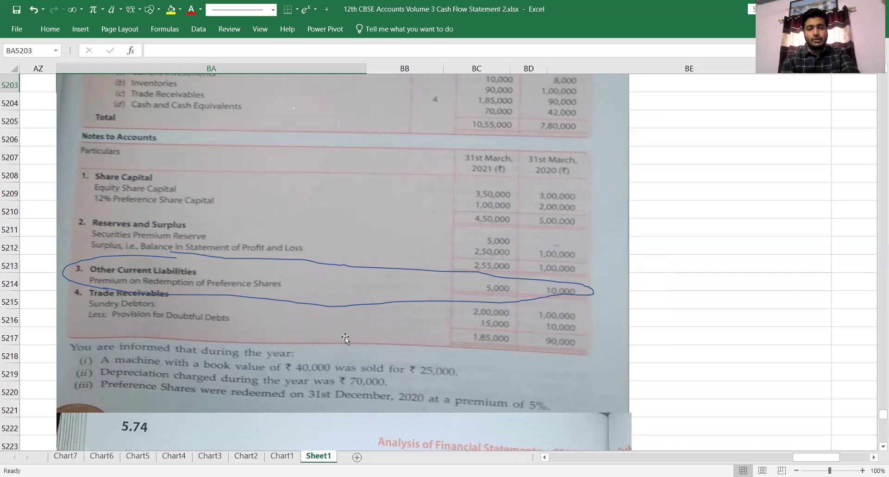
{"action": "key", "text": "Right"}
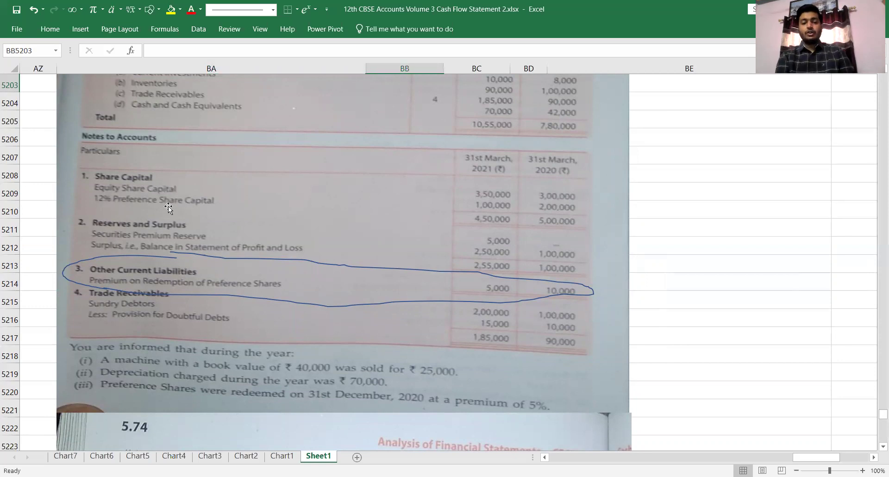
Review additional information items (i) to (vi), covering the preference share redemption, the dividends and the fresh equity issue
{"action": "left_click", "coordinate": [58, 242]}
{"action": "left_click", "coordinate": [38, 247]}
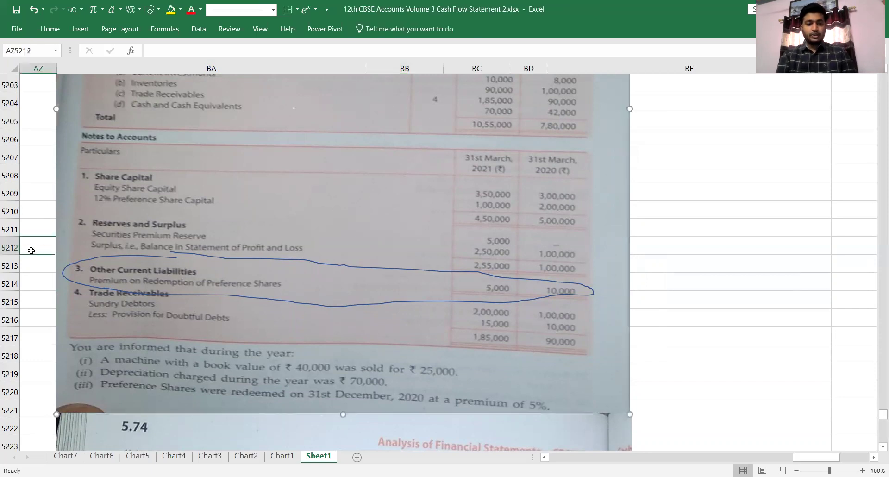
{"action": "key", "text": "Down"}
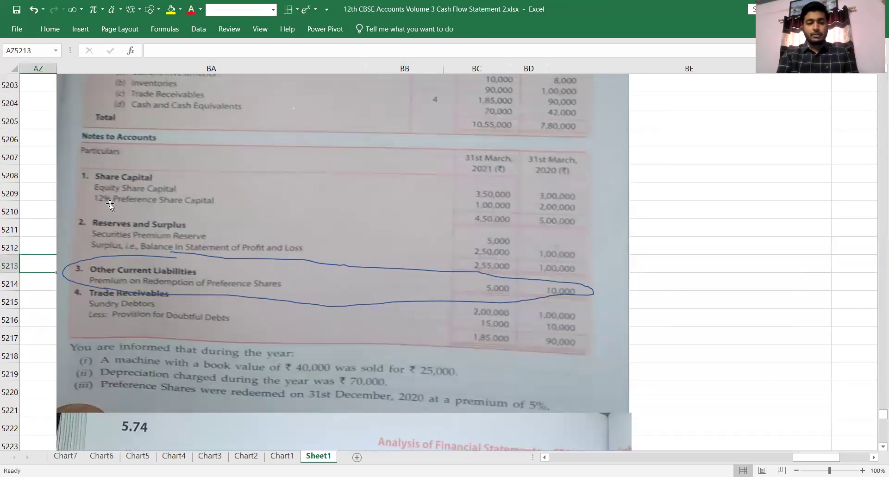
{"action": "key", "text": "Down"}
{"action": "key", "text": "Down"}
{"action": "key", "text": "Down"}
{"action": "key", "text": "Down"}
{"action": "key", "text": "Down"}
{"action": "key", "text": "Down"}
{"action": "key", "text": "Down"}
{"action": "key", "text": "Down"}
{"action": "key", "text": "Down"}
{"action": "key", "text": "Down"}
{"action": "key", "text": "Down"}
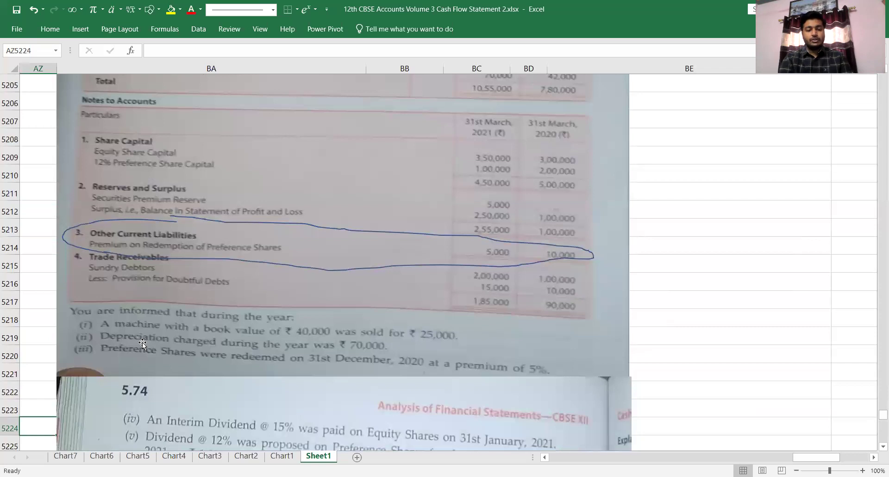
{"action": "key", "text": "Down"}
{"action": "key", "text": "Down"}
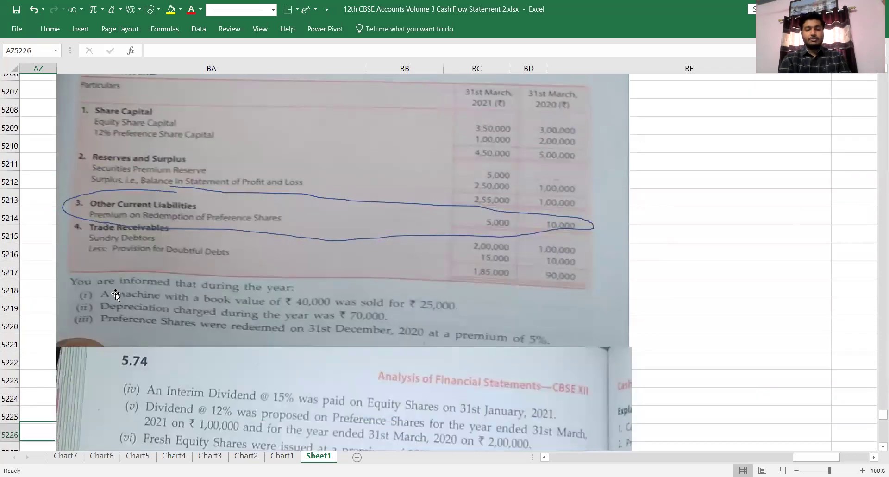
{"action": "key", "text": "Down"}
{"action": "key", "text": "Down"}
{"action": "key", "text": "Down"}
{"action": "key", "text": "Down"}
{"action": "key", "text": "Down"}
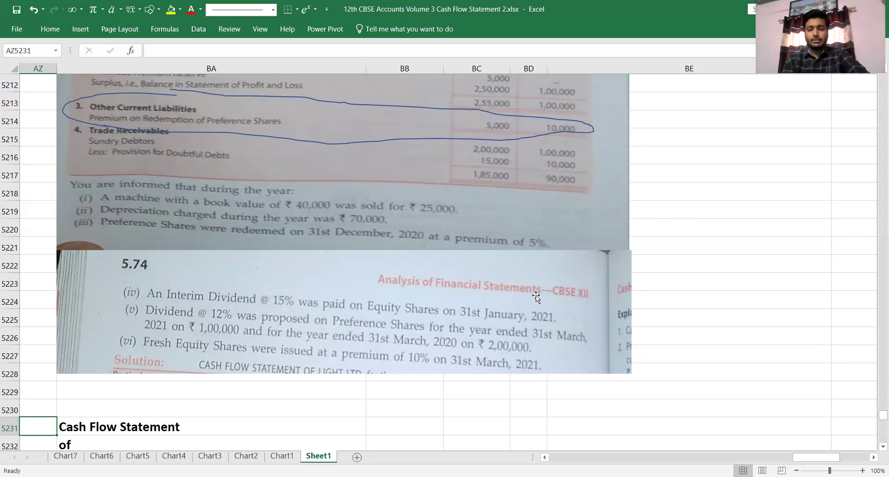
Check the 12% Preference Share Capital amounts in note 1 against the preference dividend information
{"action": "left_click", "coordinate": [32, 197]}
{"action": "key", "text": "Up"}
{"action": "key", "text": "Right"}
{"action": "key", "text": "Up"}
{"action": "key", "text": "Up"}
{"action": "key", "text": "Up"}
{"action": "key", "text": "Up"}
{"action": "key", "text": "Up"}
{"action": "key", "text": "Up"}
{"action": "key", "text": "Up"}
{"action": "key", "text": "Up"}
{"action": "key", "text": "Up"}
{"action": "key", "text": "Up"}
{"action": "key", "text": "Up"}
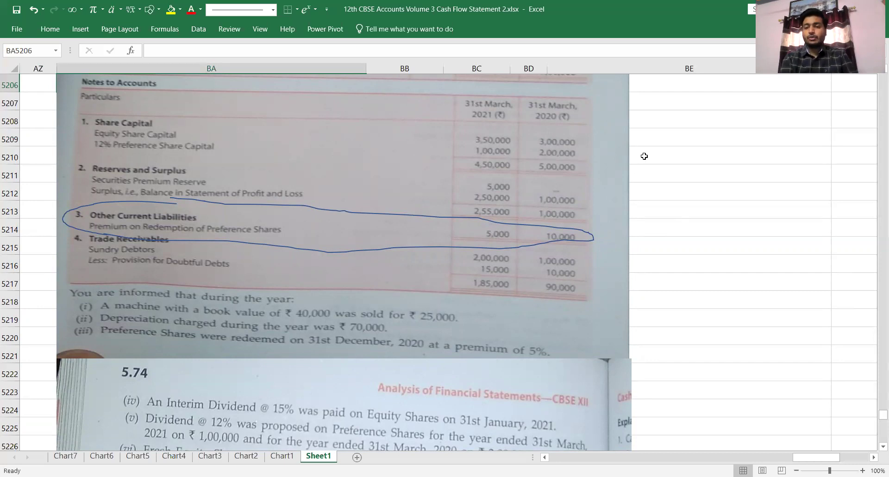
{"action": "left_click", "coordinate": [664, 155]}
{"action": "scroll", "coordinate": [664, 155], "scroll_direction": "right", "scroll_amount": 5}
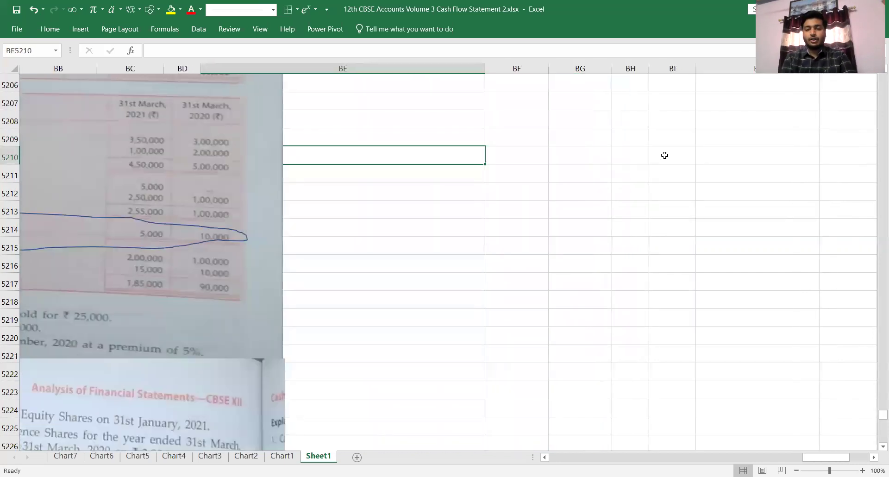
{"action": "type", "text": "Dividend"}
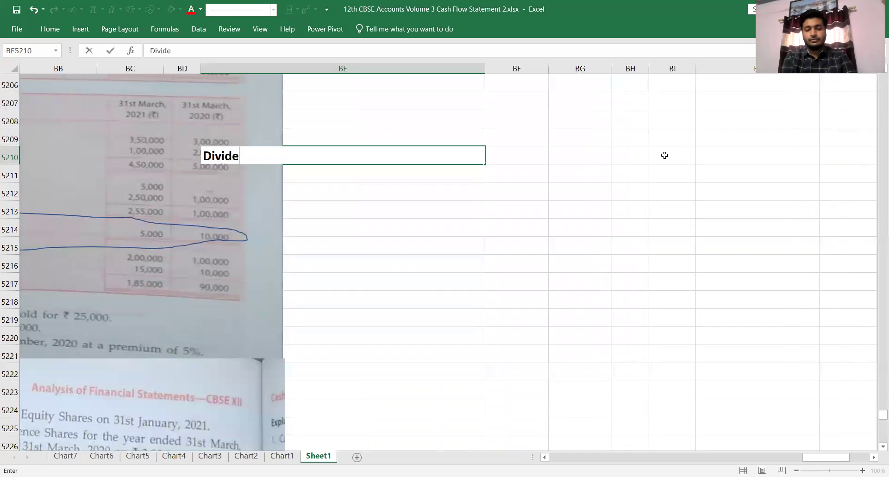
{"action": "key", "text": "BackSpace"}
{"action": "key", "text": "BackSpace"}
{"action": "key", "text": "BackSpace"}
{"action": "key", "text": "BackSpace"}
{"action": "key", "text": "BackSpace"}
{"action": "key", "text": "BackSpace"}
{"action": "key", "text": "BackSpace"}
{"action": "key", "text": "BackSpace"}
{"action": "key", "text": "BackSpace"}
Enter the preference dividend working "Dividend on Pref Shares = Rs.200000 x 12/100 =Rs." in cell BF5210
{"action": "key", "text": "Tab"}
{"action": "type", "text": "Div"}
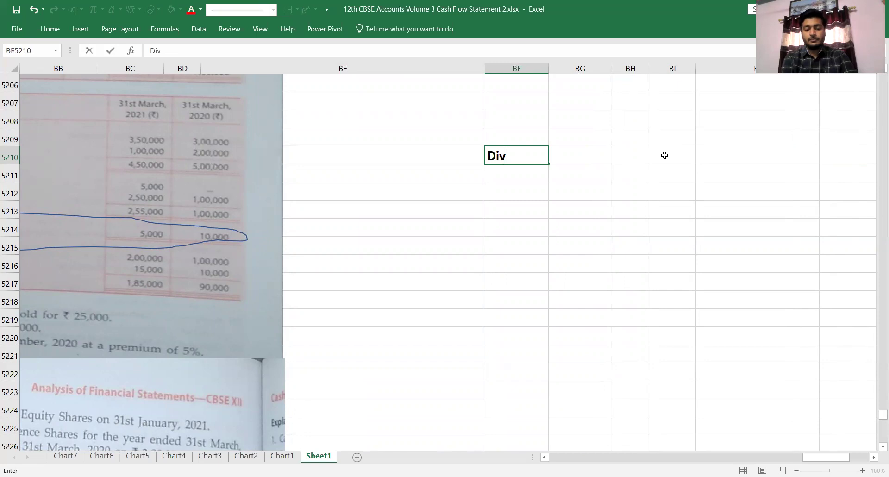
{"action": "type", "text": "ed"}
{"action": "key", "text": "BackSpace"}
{"action": "key", "text": "BackSpace"}
{"action": "type", "text": "id"}
{"action": "key", "text": "BackSpace"}
{"action": "type", "text": "end on Pr"}
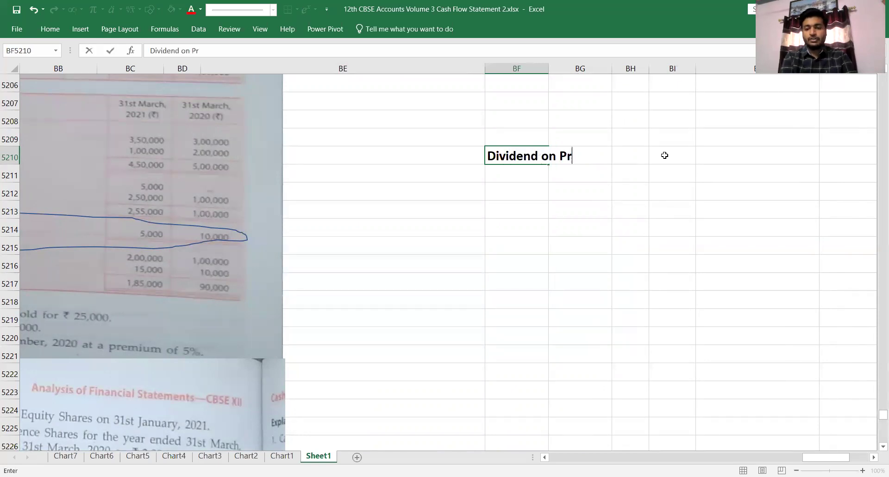
{"action": "type", "text": "ef Shares = rs"}
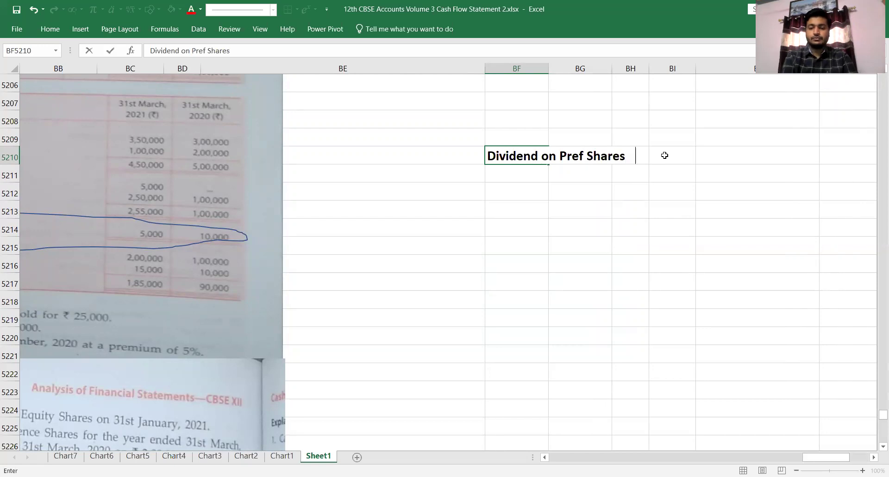
{"action": "key", "text": "BackSpace"}
{"action": "key", "text": "BackSpace"}
{"action": "type", "text": "Rs."}
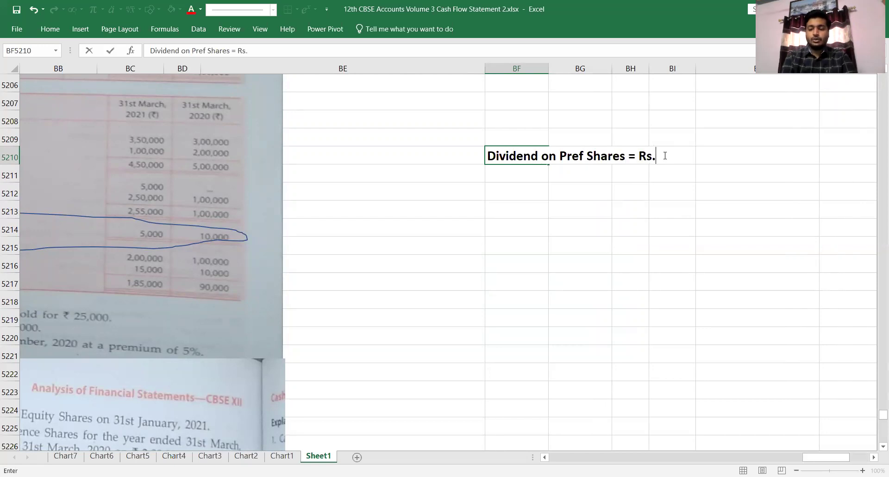
{"action": "type", "text": "200000 x"}
{"action": "key", "text": "BackSpace"}
{"action": "key", "text": "BackSpace"}
{"action": "type", "text": "x"}
{"action": "key", "text": "BackSpace"}
{"action": "type", "text": "x 12/"}
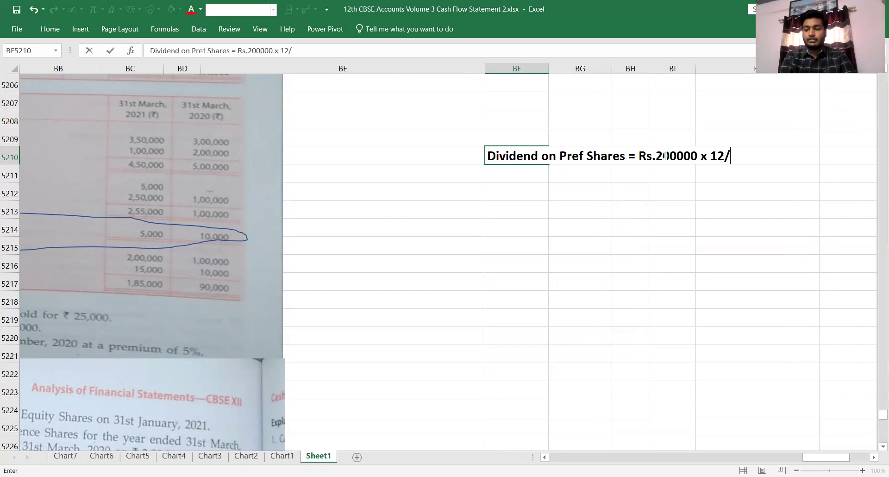
{"action": "type", "text": "100 =Rs."}
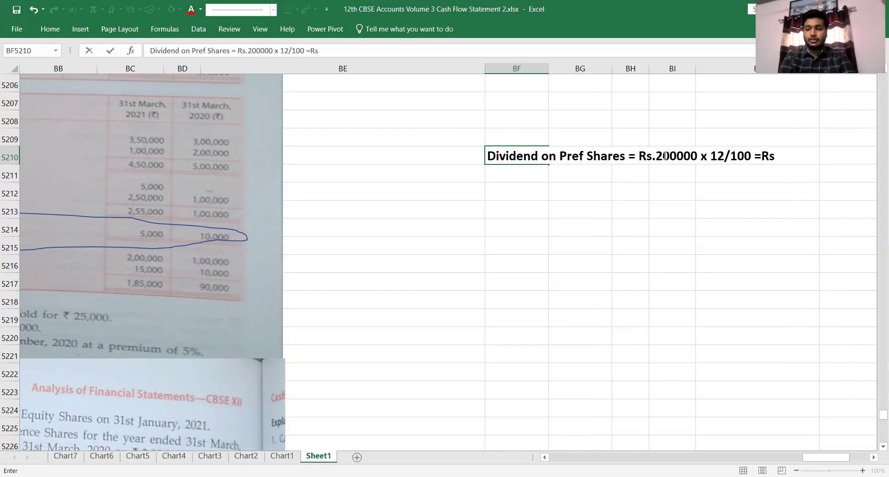
{"action": "key", "text": "Return"}
Calculate =200000*12/100 as a scratch formula in cell BH5211 and clear the cell
{"action": "key", "text": "Right"}
{"action": "key", "text": "Right"}
{"action": "type", "text": "="}
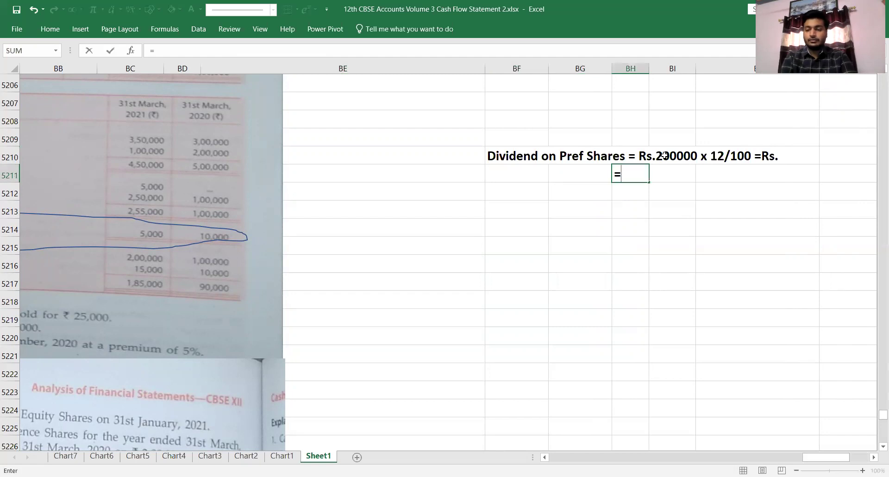
{"action": "type", "text": "200000*12/100"}
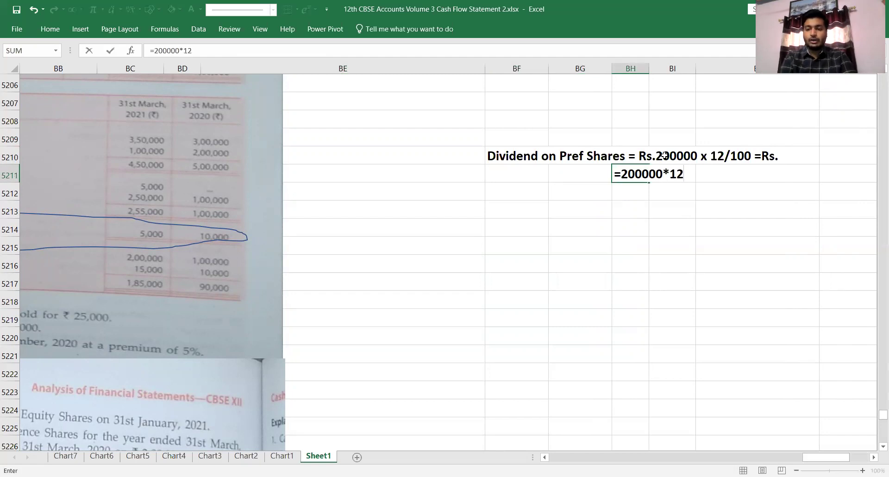
{"action": "key", "text": "ctrl+Return"}
{"action": "key", "text": "Delete"}
Enter the preference dividend amount as the text "= Rs.24000" in cell BJ5211, below the working
{"action": "key", "text": "Right"}
{"action": "key", "text": "Right"}
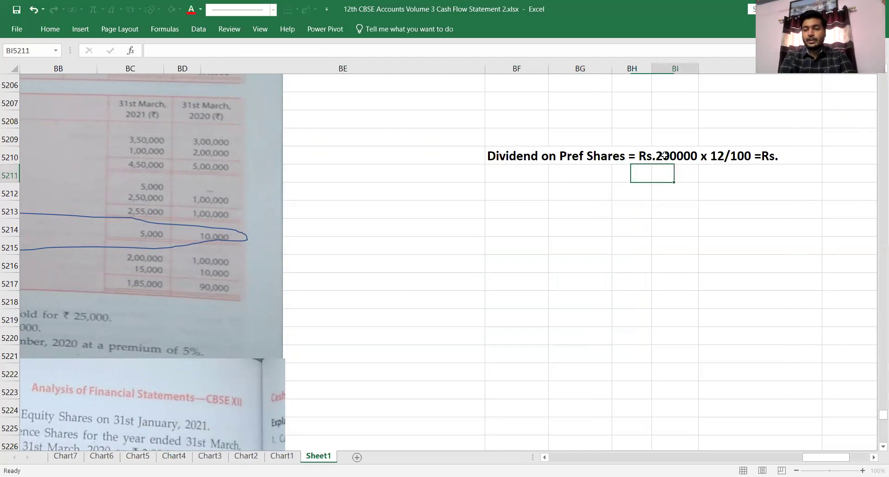
{"action": "type", "text": "'= Rs.24000"}
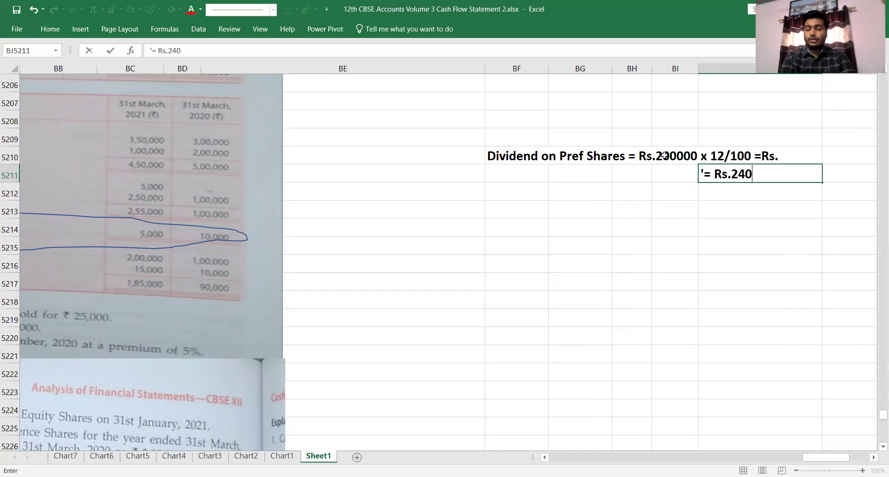
{"action": "key", "text": "ctrl+Return"}
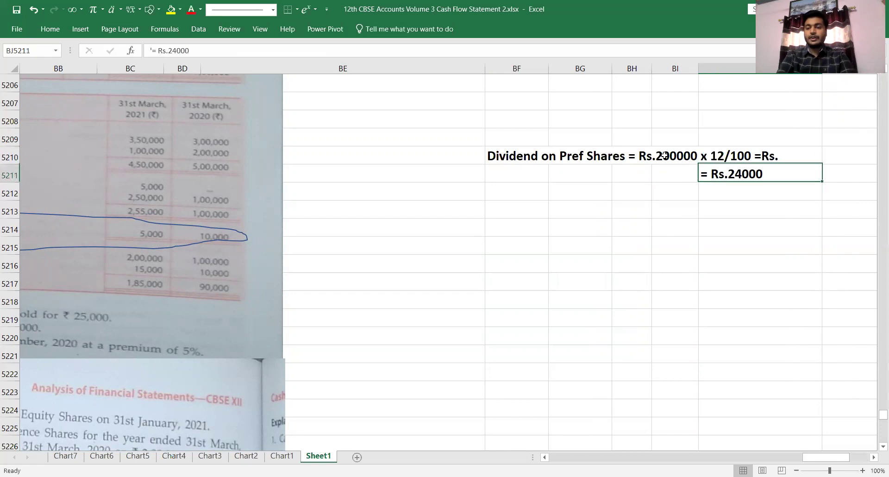
Add "3. Dividend on Pref shares" in BE5262 under the financing activities' Cash Outflow, with -24000 as its amount in BF5262
{"action": "key", "text": "Down"}
{"action": "key", "text": "Down"}
{"action": "key", "text": "Down"}
{"action": "key", "text": "Down"}
{"action": "key", "text": "Down"}
{"action": "key", "text": "Down"}
{"action": "key", "text": "Down"}
{"action": "key", "text": "Down"}
{"action": "key", "text": "Down"}
{"action": "key", "text": "Down"}
{"action": "key", "text": "Down"}
{"action": "key", "text": "Down"}
{"action": "key", "text": "Down"}
{"action": "key", "text": "Down"}
{"action": "key", "text": "Down"}
{"action": "key", "text": "Down"}
{"action": "key", "text": "Down"}
{"action": "key", "text": "Down"}
{"action": "key", "text": "Down"}
{"action": "key", "text": "Down"}
{"action": "key", "text": "Down"}
{"action": "key", "text": "Down"}
{"action": "key", "text": "Down"}
{"action": "key", "text": "Down"}
{"action": "key", "text": "Down"}
{"action": "key", "text": "Down"}
{"action": "key", "text": "Down"}
{"action": "key", "text": "Down"}
{"action": "key", "text": "Down"}
{"action": "key", "text": "Down"}
{"action": "key", "text": "Down"}
{"action": "key", "text": "Down"}
{"action": "key", "text": "Down"}
{"action": "key", "text": "Down"}
{"action": "key", "text": "Down"}
{"action": "key", "text": "Down"}
{"action": "key", "text": "Down"}
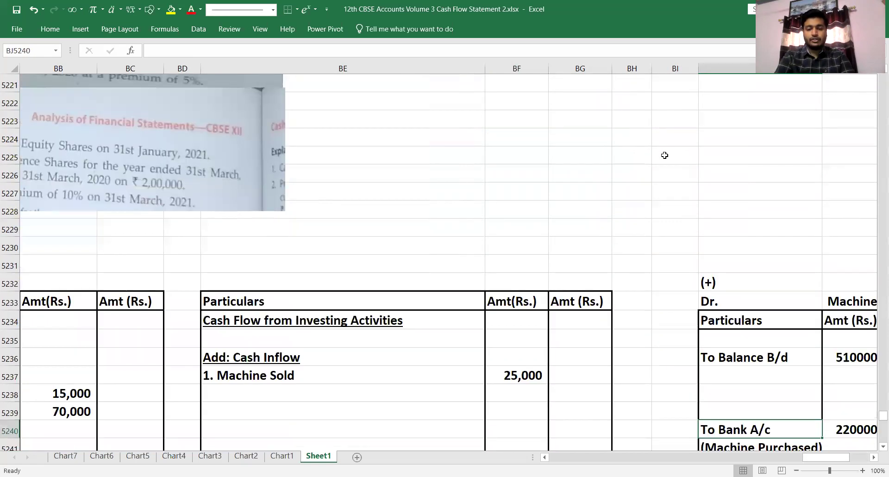
{"action": "key", "text": "Right"}
{"action": "key", "text": "Down"}
{"action": "key", "text": "Down"}
{"action": "key", "text": "Down"}
{"action": "key", "text": "Down"}
{"action": "key", "text": "Down"}
{"action": "key", "text": "Down"}
{"action": "key", "text": "Down"}
{"action": "key", "text": "Down"}
{"action": "key", "text": "Down"}
{"action": "key", "text": "Left"}
{"action": "key", "text": "Left"}
{"action": "key", "text": "Left"}
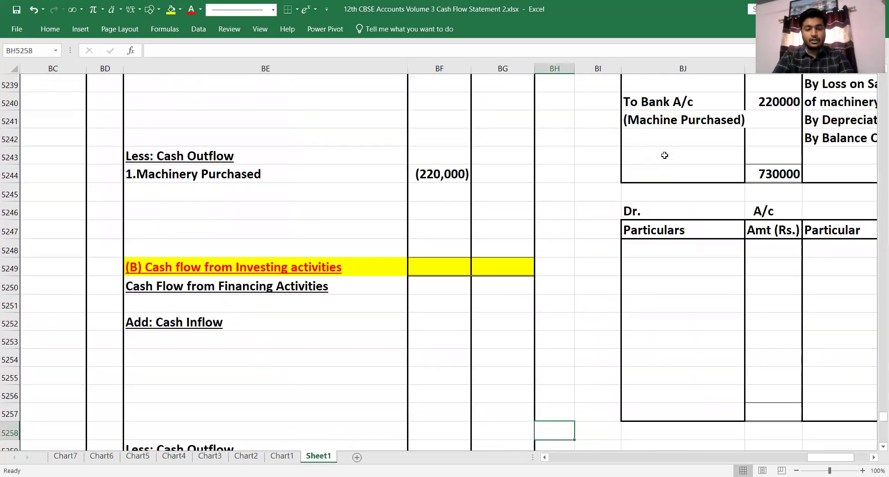
{"action": "key", "text": "Down"}
{"action": "key", "text": "Down"}
{"action": "key", "text": "Left"}
{"action": "key", "text": "Left"}
{"action": "key", "text": "Down"}
{"action": "key", "text": "Down"}
{"action": "key", "text": "Left"}
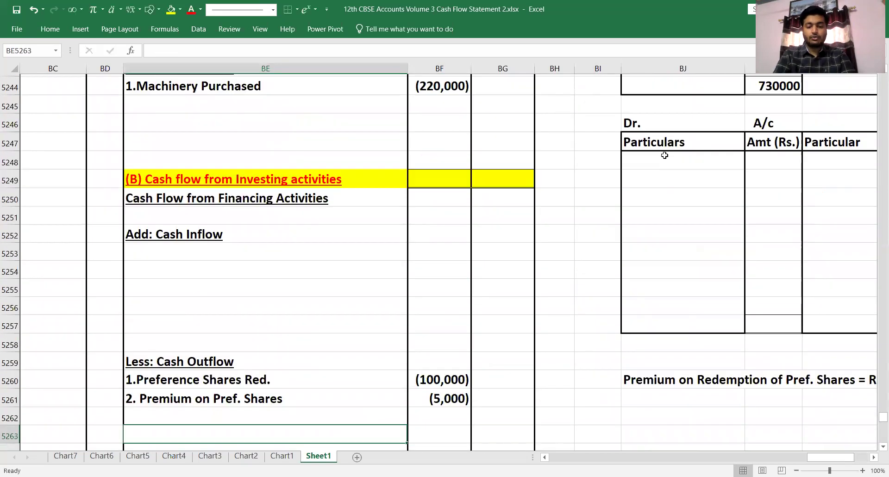
{"action": "type", "text": "3. "}
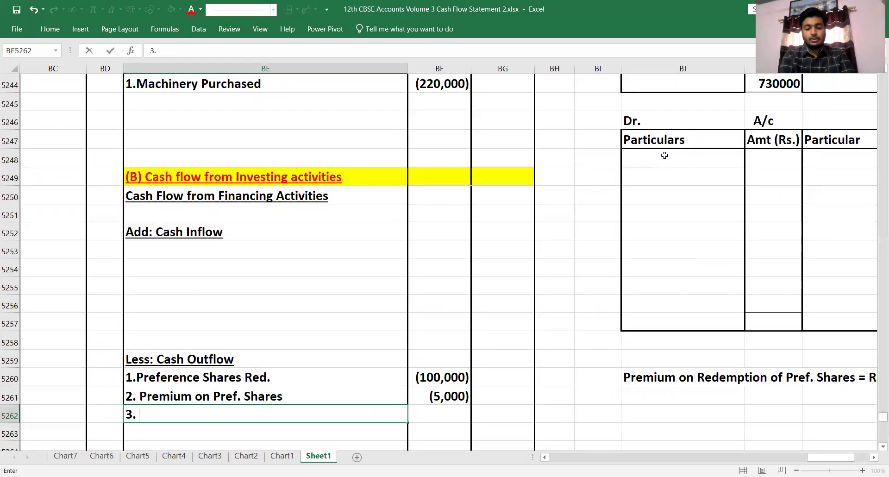
{"action": "type", "text": "Dividend on Pre"}
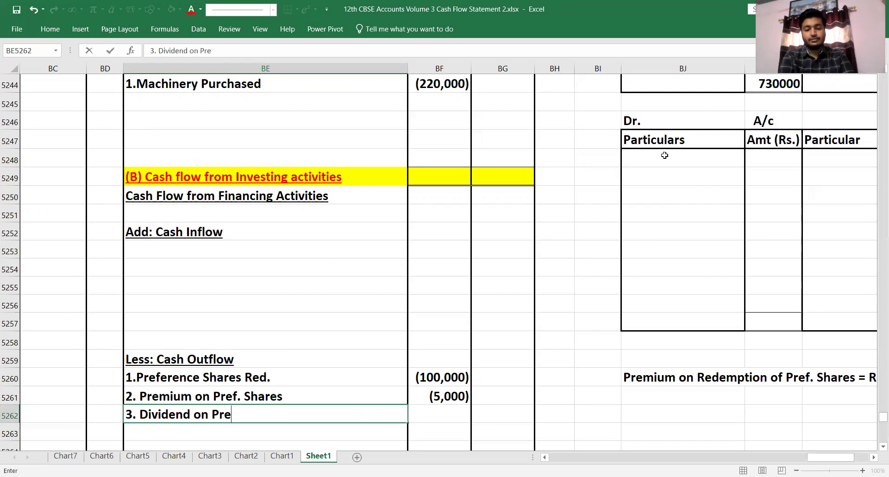
{"action": "type", "text": "f shares"}
{"action": "key", "text": "Tab"}
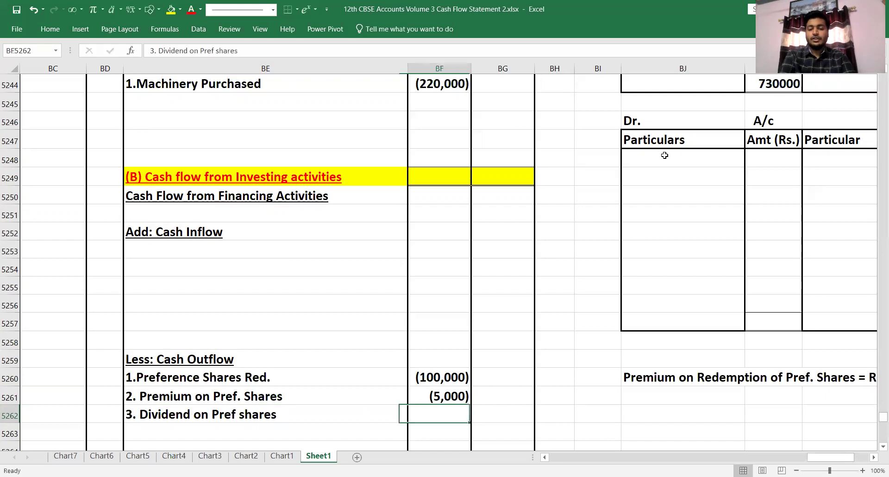
{"action": "type", "text": "2400"}
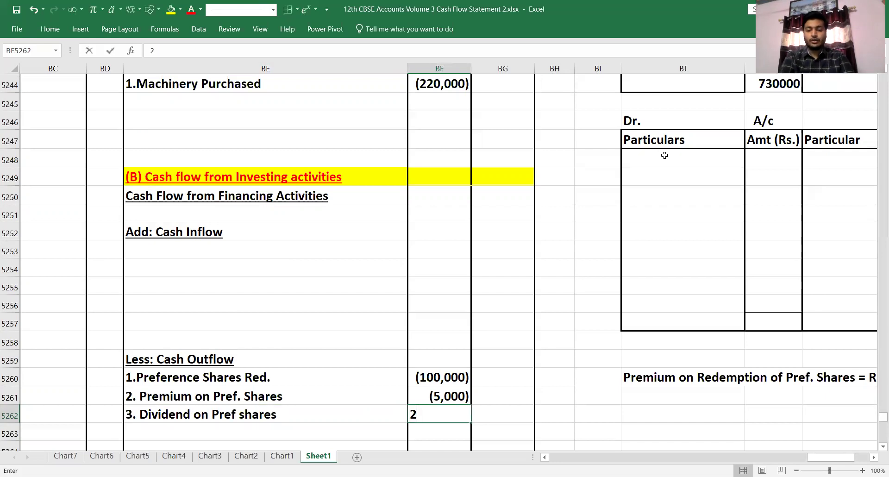
{"action": "key", "text": "BackSpace"}
{"action": "type", "text": "-24000"}
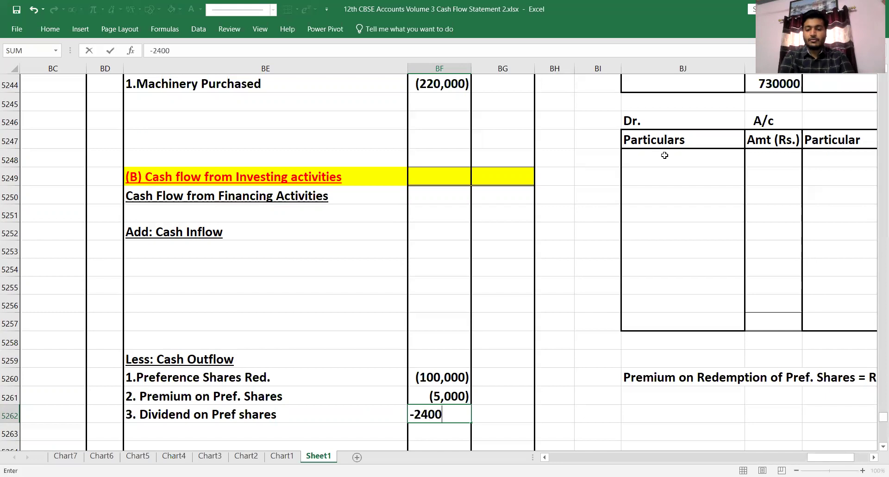
{"action": "key", "text": "Return"}
Underline the heading "Net Profit before tax and Extra Ordinary Items" in cell BA5271, below the operating activities section
{"action": "key", "text": "Left"}
{"action": "key", "text": "Left"}
{"action": "key", "text": "Left"}
{"action": "key", "text": "Left"}
{"action": "key", "text": "Left"}
{"action": "key", "text": "Down"}
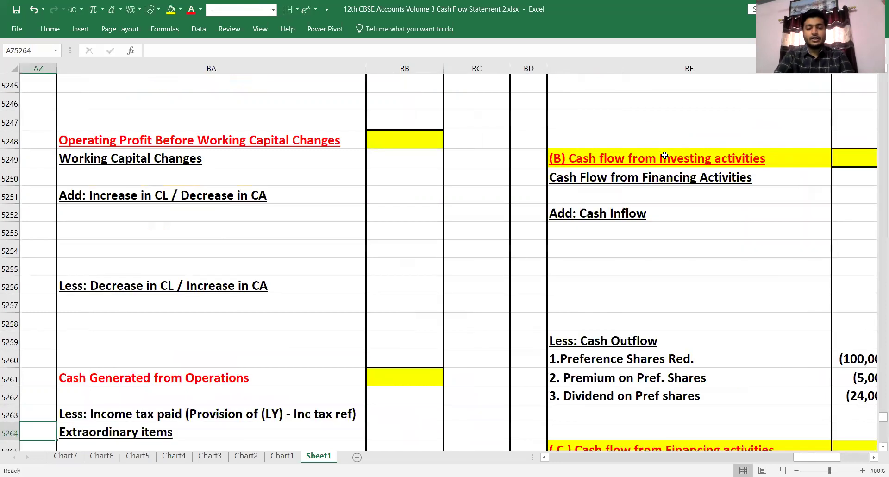
{"action": "key", "text": "Left"}
{"action": "key", "text": "Down"}
{"action": "key", "text": "Down"}
{"action": "key", "text": "Down"}
{"action": "key", "text": "Down"}
{"action": "key", "text": "Down"}
{"action": "key", "text": "Down"}
{"action": "key", "text": "Down"}
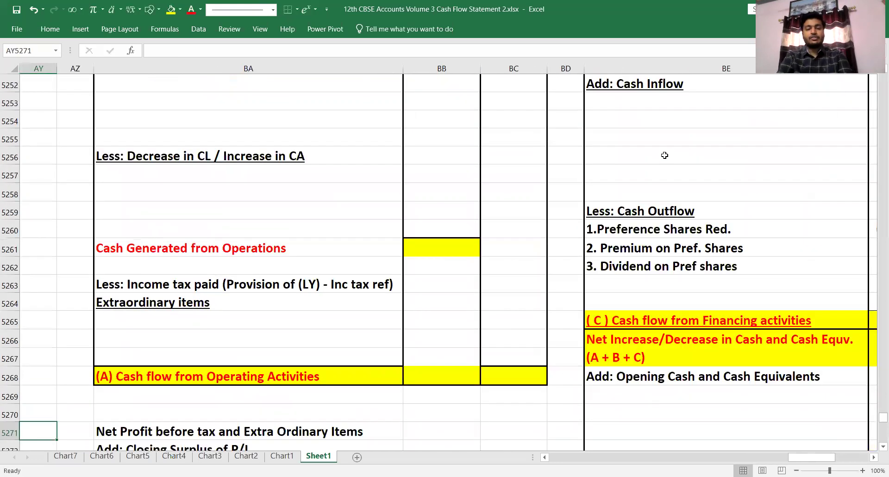
{"action": "key", "text": "Right"}
{"action": "key", "text": "Down"}
{"action": "key", "text": "Down"}
{"action": "key", "text": "Down"}
{"action": "key", "text": "Down"}
{"action": "key", "text": "Down"}
{"action": "key", "text": "Down"}
{"action": "key", "text": "Down"}
{"action": "key", "text": "Down"}
{"action": "key", "text": "Down"}
{"action": "key", "text": "Down"}
{"action": "key", "text": "Down"}
{"action": "key", "text": "Down"}
{"action": "key", "text": "Down"}
{"action": "key", "text": "Down"}
{"action": "key", "text": "Down"}
{"action": "key", "text": "Down"}
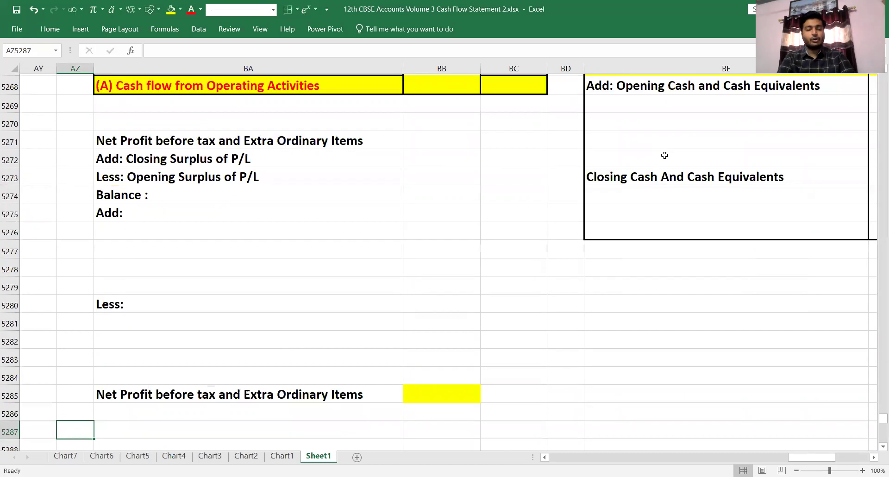
{"action": "key", "text": "Up"}
{"action": "key", "text": "Up"}
{"action": "key", "text": "Up"}
{"action": "key", "text": "Up"}
{"action": "key", "text": "Up"}
{"action": "key", "text": "Up"}
{"action": "key", "text": "Up"}
{"action": "key", "text": "Up"}
{"action": "key", "text": "Up"}
{"action": "key", "text": "Up"}
{"action": "key", "text": "Up"}
{"action": "key", "text": "Up"}
{"action": "key", "text": "Up"}
{"action": "key", "text": "Right"}
{"action": "key", "text": "Up"}
{"action": "key", "text": "Up"}
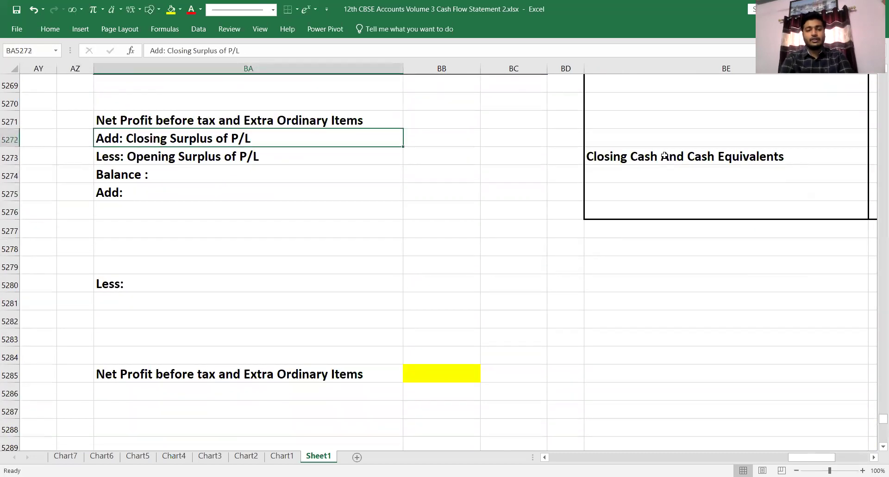
{"action": "key", "text": "Up"}
{"action": "key", "text": "ctrl+u"}
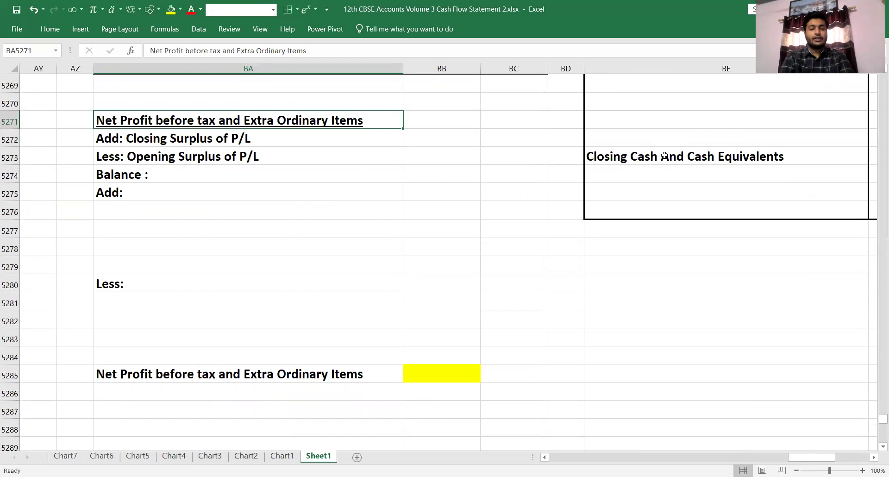
Review the net profit before tax working in BA5271:BB5285, including its closing surplus, opening surplus and balance lines
{"action": "key", "text": "Down"}
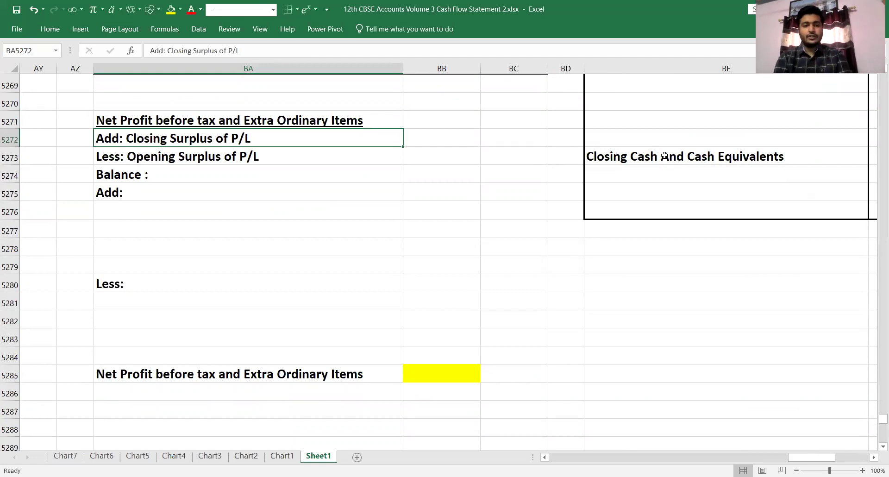
{"action": "key", "text": "Up"}
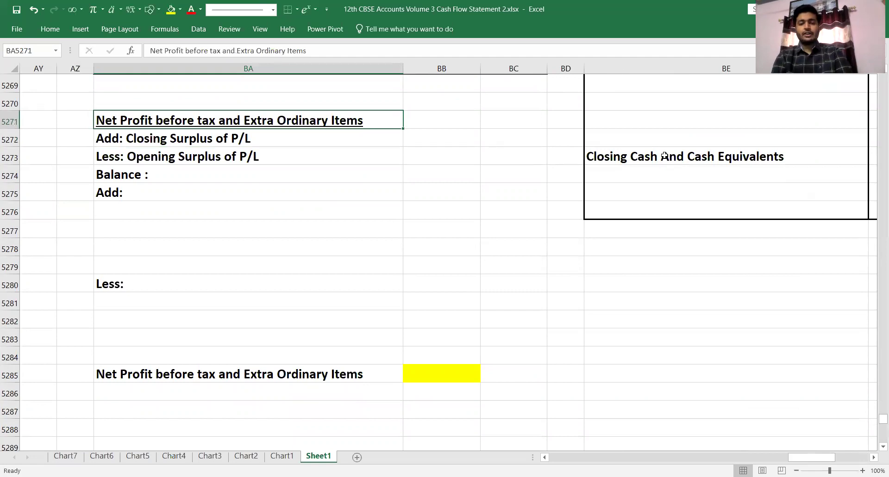
{"action": "key", "text": "shift+Right"}
{"action": "key", "text": "shift+Down"}
{"action": "key", "text": "shift+Down"}
{"action": "key", "text": "shift+Down"}
{"action": "key", "text": "shift+Down"}
{"action": "key", "text": "shift+Down"}
{"action": "key", "text": "shift+Down"}
{"action": "key", "text": "shift+Down"}
{"action": "key", "text": "shift+Down"}
{"action": "key", "text": "shift+Down"}
{"action": "key", "text": "shift+Down"}
{"action": "key", "text": "shift+Down"}
{"action": "key", "text": "shift+Down"}
{"action": "key", "text": "shift+Down"}
{"action": "key", "text": "shift+Down"}
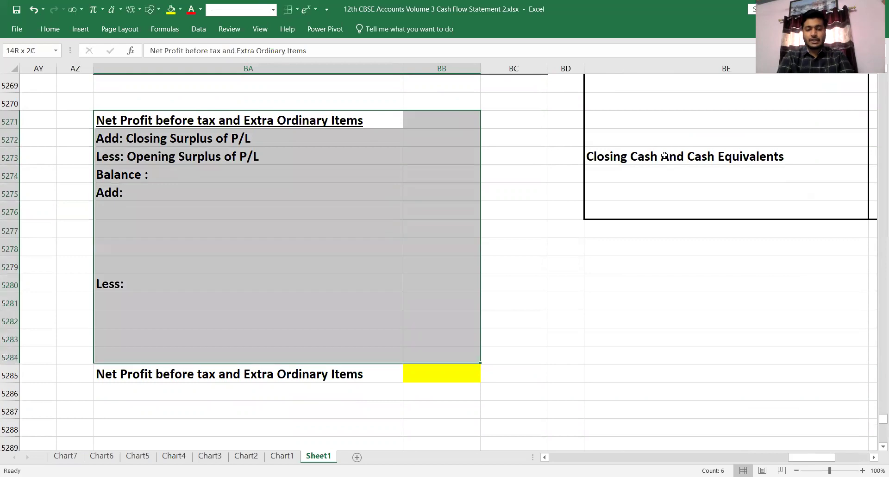
{"action": "key", "text": "Up"}
{"action": "key", "text": "Down"}
{"action": "key", "text": "shift+Right"}
{"action": "key", "text": "shift+Down"}
{"action": "key", "text": "shift+Down"}
{"action": "key", "text": "shift+Down"}
{"action": "key", "text": "shift+Down"}
{"action": "key", "text": "shift+Down"}
{"action": "key", "text": "shift+Down"}
{"action": "key", "text": "shift+Down"}
{"action": "key", "text": "shift+Down"}
{"action": "key", "text": "shift+Down"}
{"action": "key", "text": "shift+Down"}
{"action": "key", "text": "shift+Down"}
{"action": "key", "text": "shift+Down"}
{"action": "key", "text": "shift+Down"}
{"action": "key", "text": "shift+Down"}
{"action": "key", "text": "shift+Down"}
{"action": "key", "text": "shift+Down"}
{"action": "key", "text": "shift+Up"}
{"action": "key", "text": "shift+Up"}
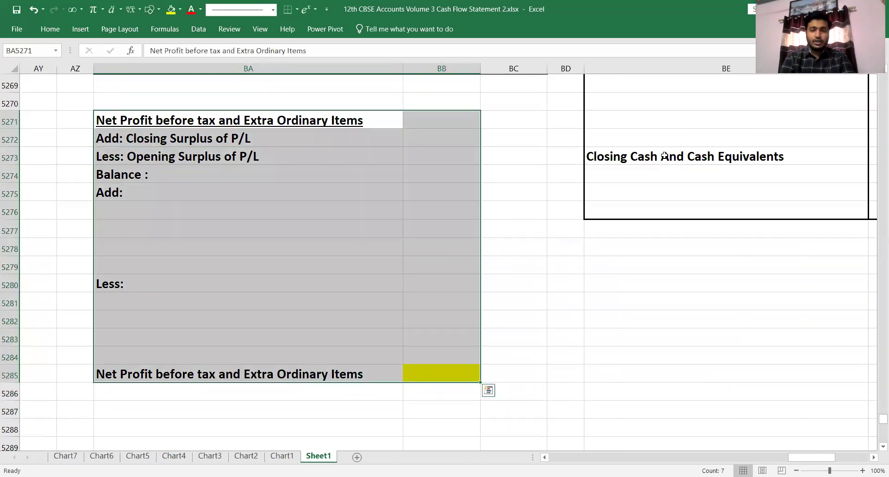
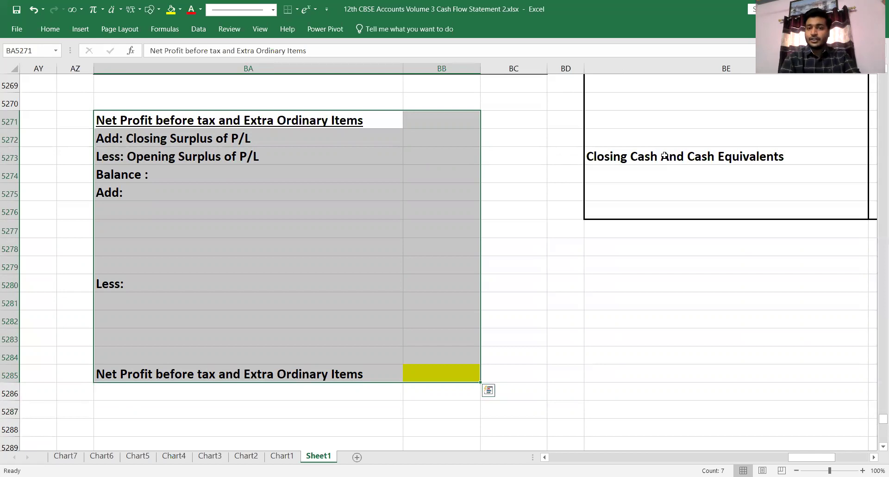
{"action": "key", "text": "Down"}
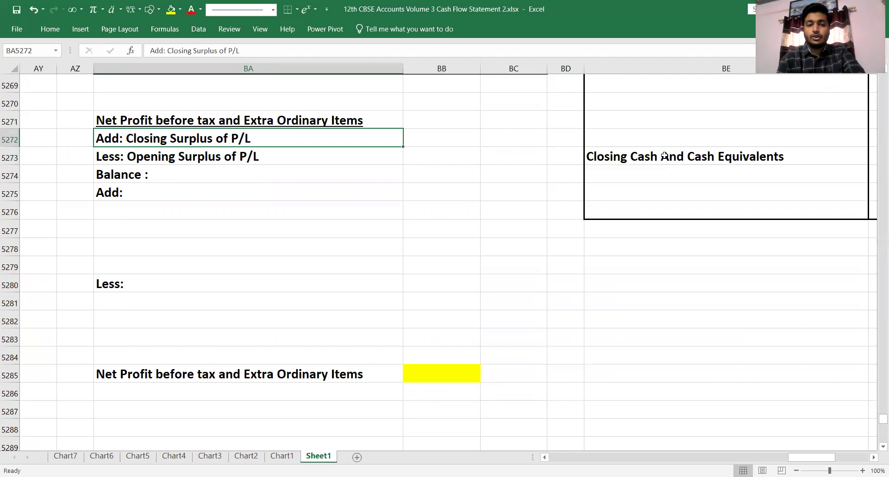
{"action": "key", "text": "Right"}
{"action": "key", "text": "Down"}
{"action": "key", "text": "Down"}
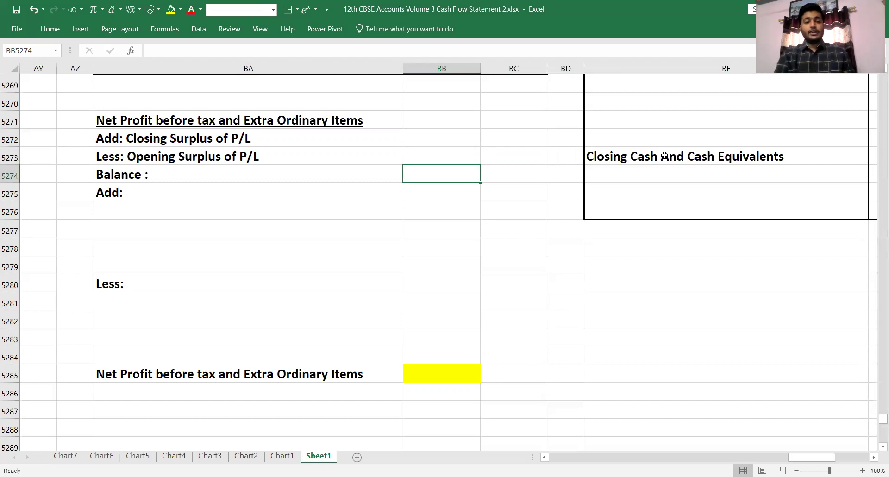
{"action": "key", "text": "Left"}
{"action": "key", "text": "Up"}
{"action": "key", "text": "Up"}
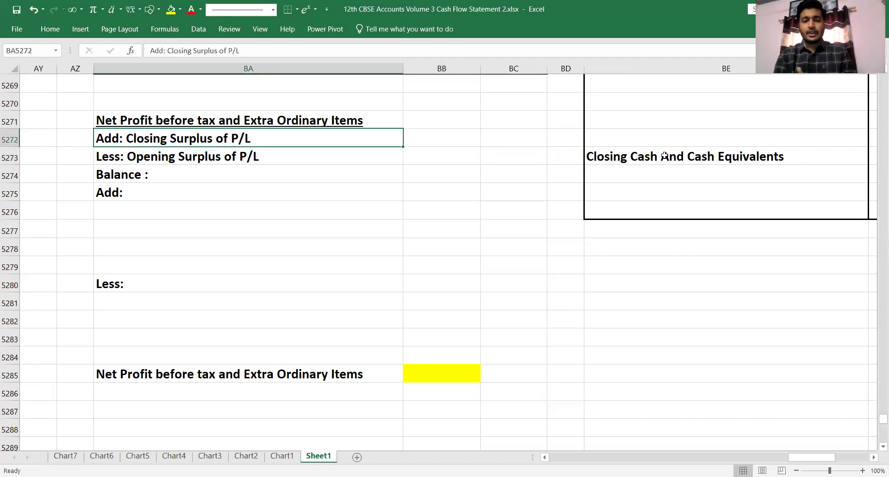
Examine the net profit working's surplus lines and the blank rows under Add (BA5276:BA5279) and Less (BA5281:BA5284)
{"action": "key", "text": "Down"}
{"action": "key", "text": "Down"}
{"action": "key", "text": "Down"}
{"action": "key", "text": "Down"}
{"action": "key", "text": "Up"}
{"action": "key", "text": "Up"}
{"action": "key", "text": "Up"}
{"action": "key", "text": "Up"}
{"action": "key", "text": "Up"}
{"action": "key", "text": "Down"}
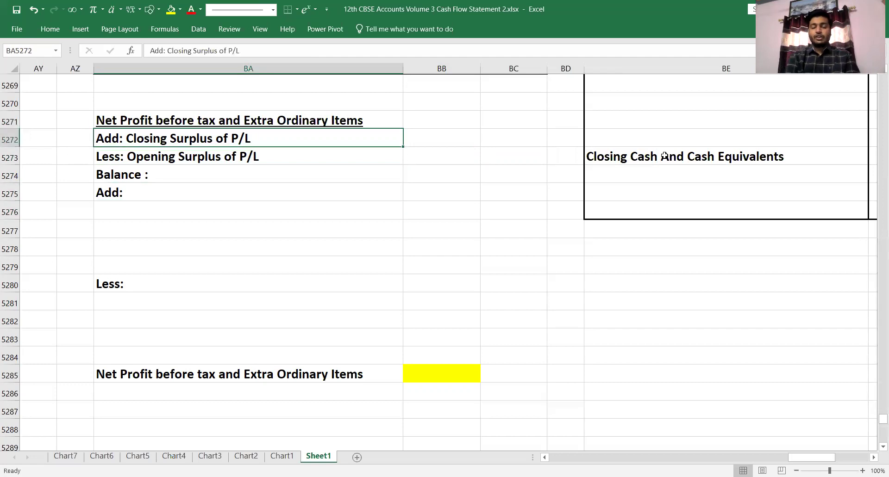
{"action": "key", "text": "Down"}
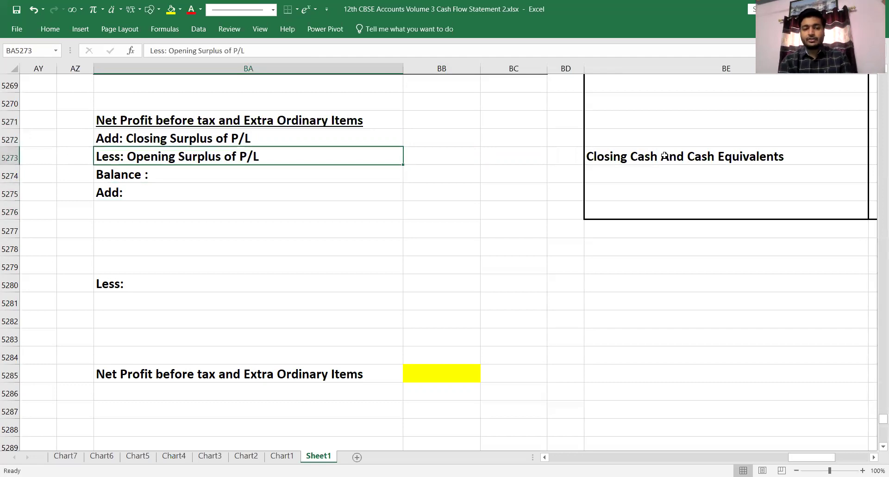
{"action": "key", "text": "Down"}
{"action": "key", "text": "Down"}
{"action": "key", "text": "Down"}
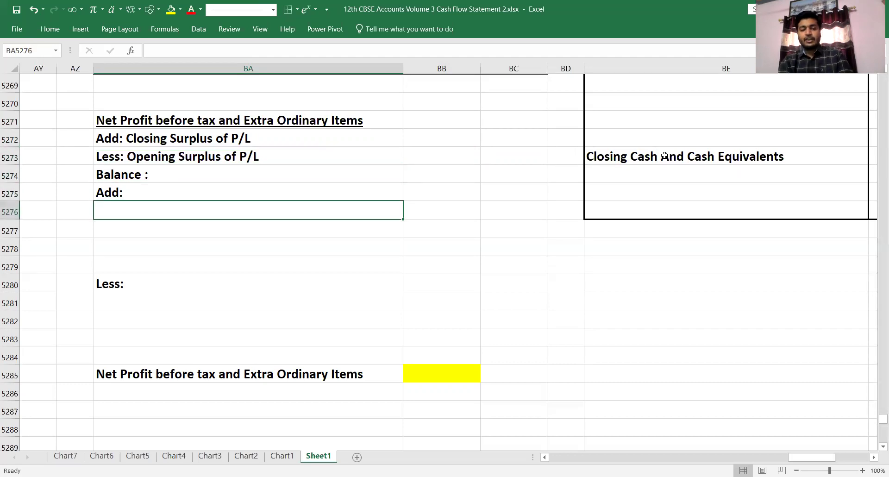
{"action": "key", "text": "shift+Down"}
{"action": "key", "text": "shift+Down"}
{"action": "key", "text": "shift+Down"}
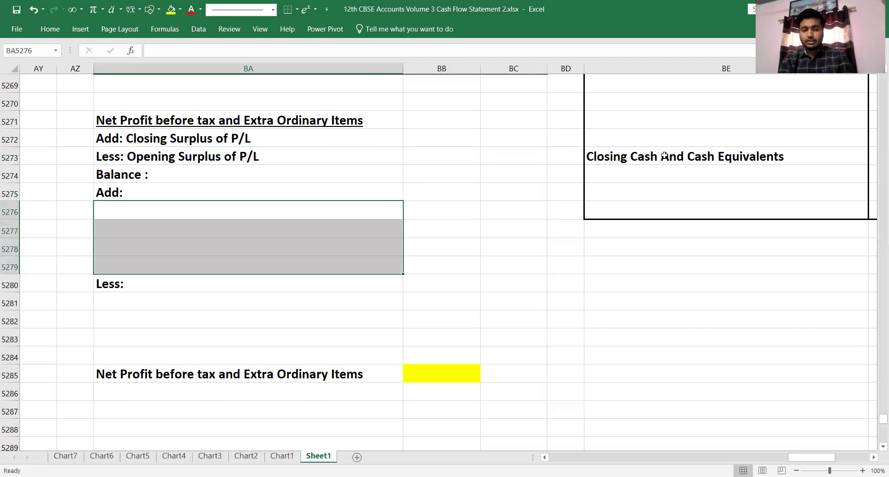
{"action": "key", "text": "Down"}
{"action": "key", "text": "Down"}
{"action": "key", "text": "Down"}
{"action": "key", "text": "Down"}
{"action": "key", "text": "Down"}
{"action": "key", "text": "shift+Down"}
{"action": "key", "text": "shift+Down"}
{"action": "key", "text": "shift+Down"}
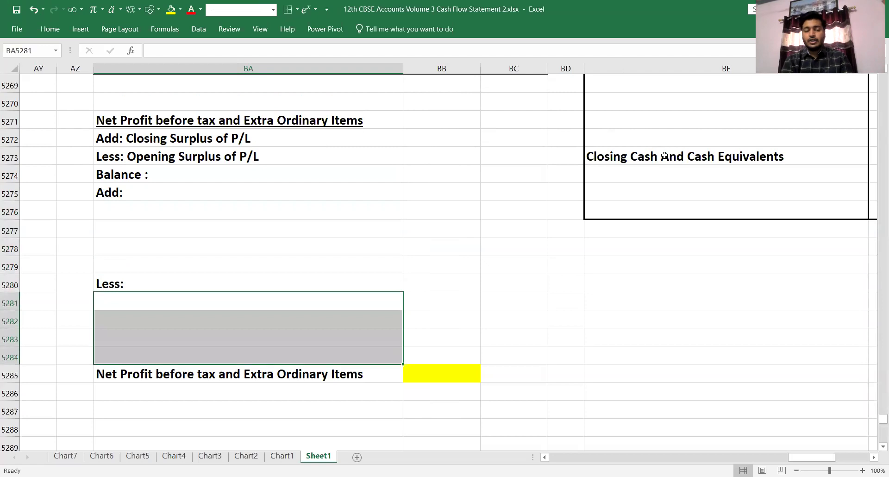
{"action": "key", "text": "Up"}
{"action": "key", "text": "Up"}
{"action": "key", "text": "Up"}
{"action": "key", "text": "Up"}
{"action": "key", "text": "Up"}
{"action": "key", "text": "Up"}
{"action": "key", "text": "Down"}
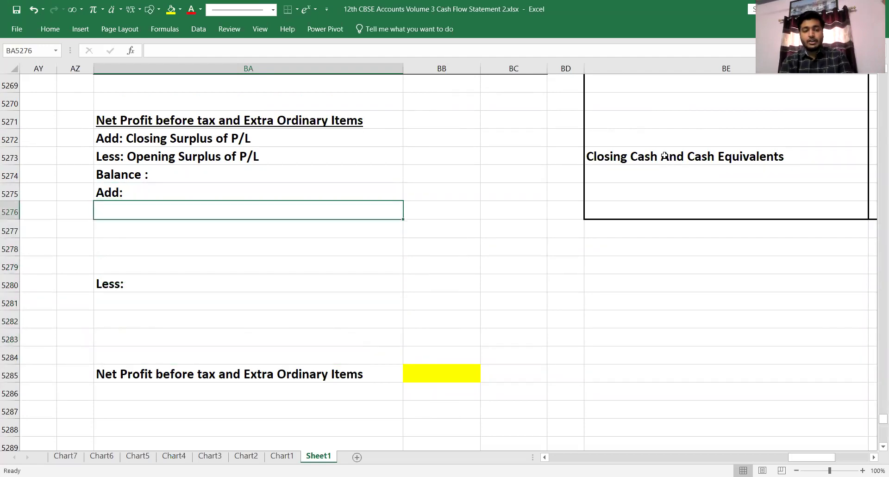
{"action": "key", "text": "shift+Down"}
{"action": "key", "text": "shift+Down"}
{"action": "key", "text": "shift+Down"}
{"action": "key", "text": "Down"}
{"action": "key", "text": "Down"}
{"action": "key", "text": "Down"}
{"action": "key", "text": "Down"}
{"action": "key", "text": "Down"}
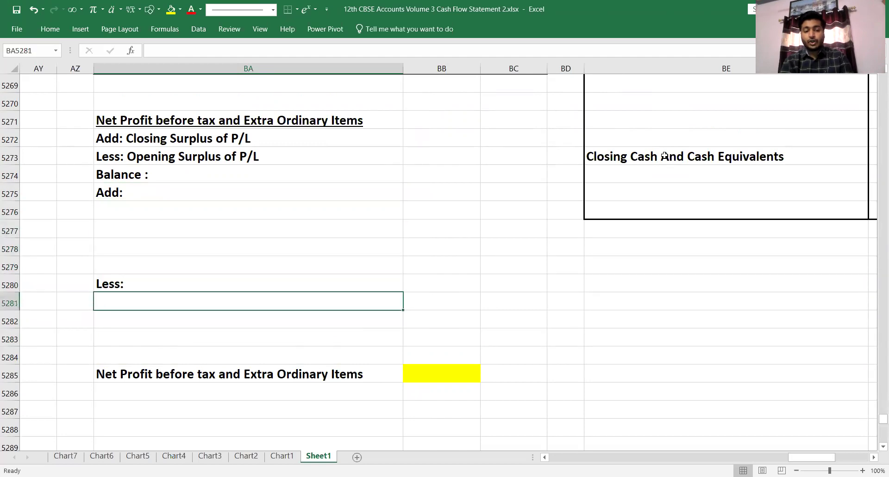
{"action": "key", "text": "shift+Down"}
{"action": "key", "text": "shift+Down"}
{"action": "key", "text": "shift+Down"}
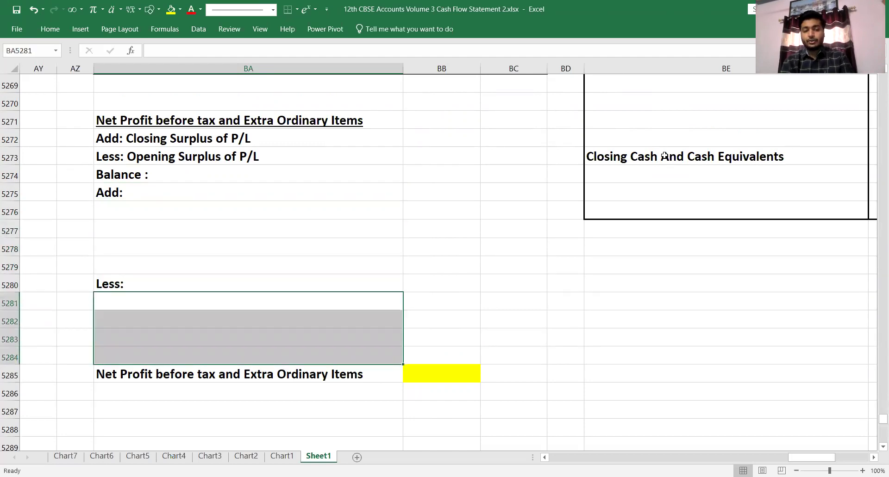
Enter "1. Dividend on Pref Shares" in BA5276 as the first item under Add in the net profit working
{"action": "key", "text": "Up"}
{"action": "key", "text": "Up"}
{"action": "key", "text": "Up"}
{"action": "key", "text": "Up"}
{"action": "key", "text": "Up"}
{"action": "type", "text": "1. Divide"}
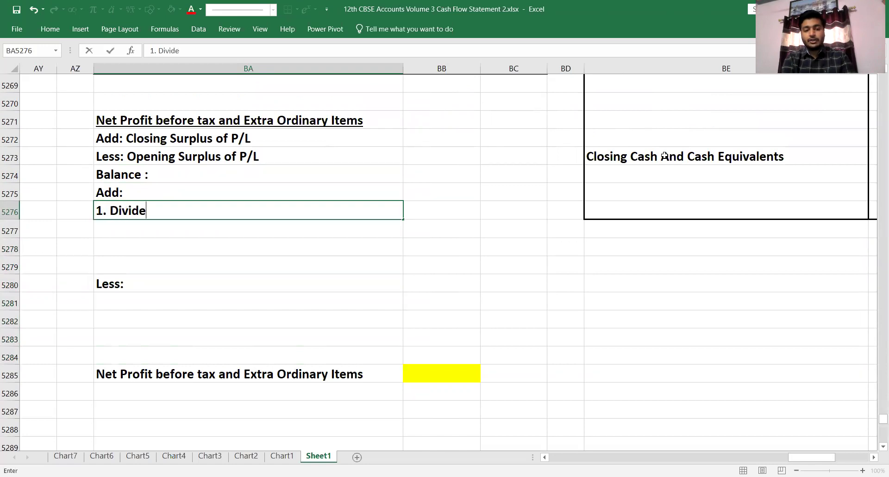
{"action": "type", "text": "nd on Pred"}
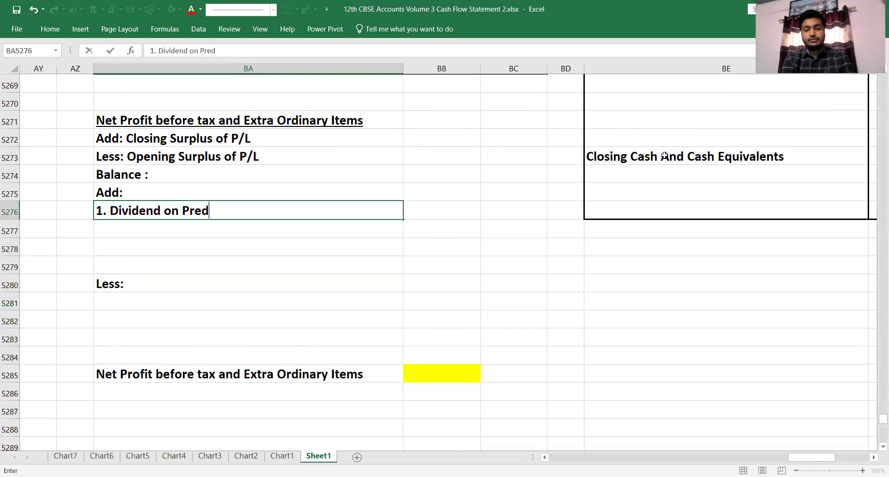
{"action": "key", "text": "BackSpace"}
{"action": "type", "text": "f Sa"}
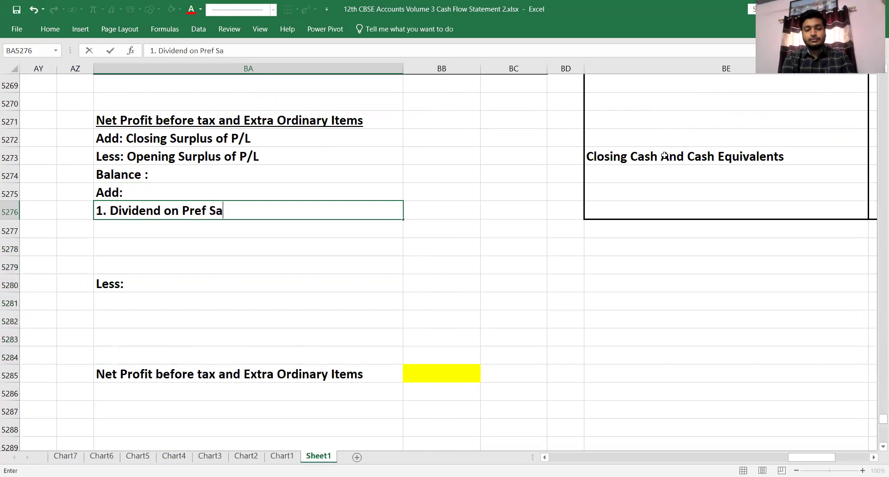
{"action": "key", "text": "BackSpace"}
{"action": "type", "text": "hares"}
{"action": "key", "text": "Tab"}
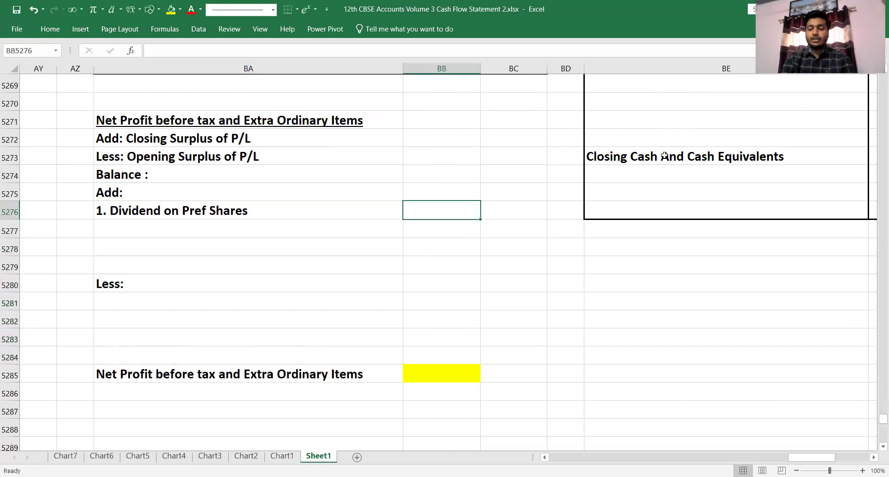
Look over the whole net profit before tax working, from its heading in BA5271 down to the final line in BB5285
{"action": "key", "text": "Left"}
{"action": "key", "text": "Up"}
{"action": "key", "text": "Up"}
{"action": "key", "text": "Up"}
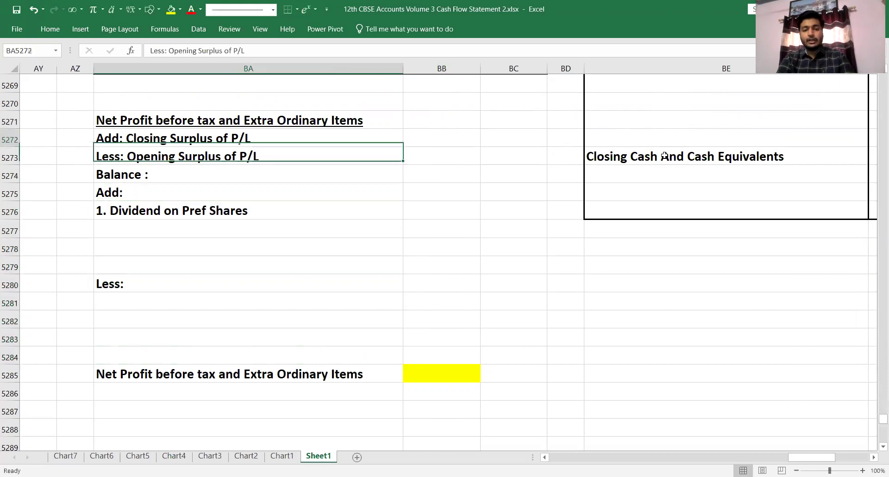
{"action": "key", "text": "Up"}
{"action": "key", "text": "Up"}
{"action": "key", "text": "shift+Right"}
{"action": "key", "text": "shift+Down"}
{"action": "key", "text": "shift+Down"}
{"action": "key", "text": "shift+Down"}
{"action": "key", "text": "shift+Down"}
{"action": "key", "text": "shift+Down"}
{"action": "key", "text": "shift+Down"}
{"action": "key", "text": "shift+Down"}
{"action": "key", "text": "shift+Down"}
{"action": "key", "text": "shift+Down"}
{"action": "key", "text": "shift+Down"}
{"action": "key", "text": "shift+Down"}
{"action": "key", "text": "shift+Down"}
{"action": "key", "text": "shift+Down"}
{"action": "key", "text": "shift+Down"}
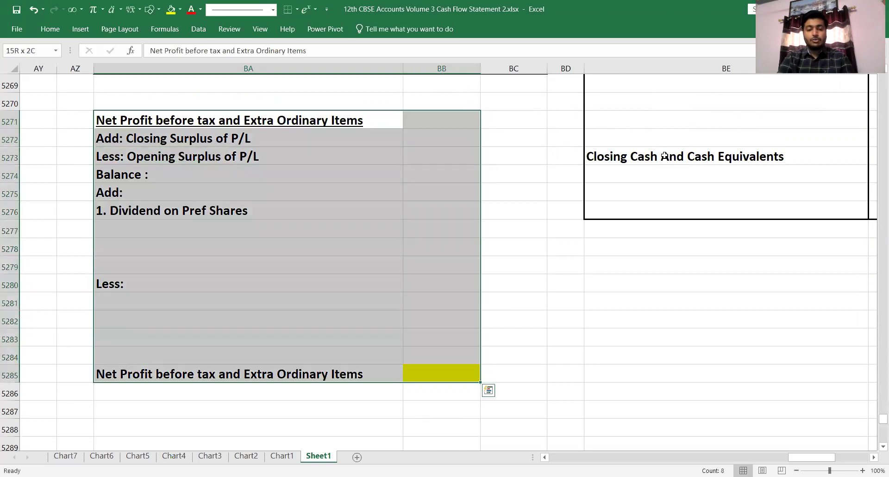
{"action": "key", "text": "Down"}
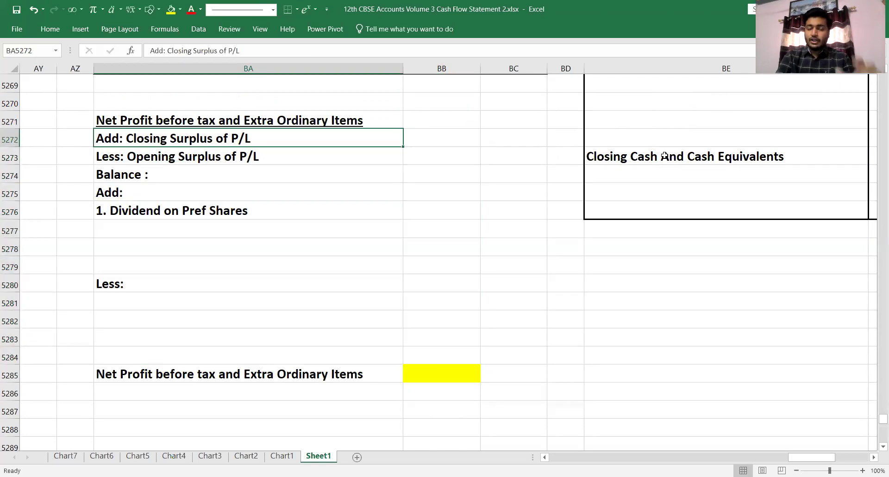
{"action": "key", "text": "Up"}
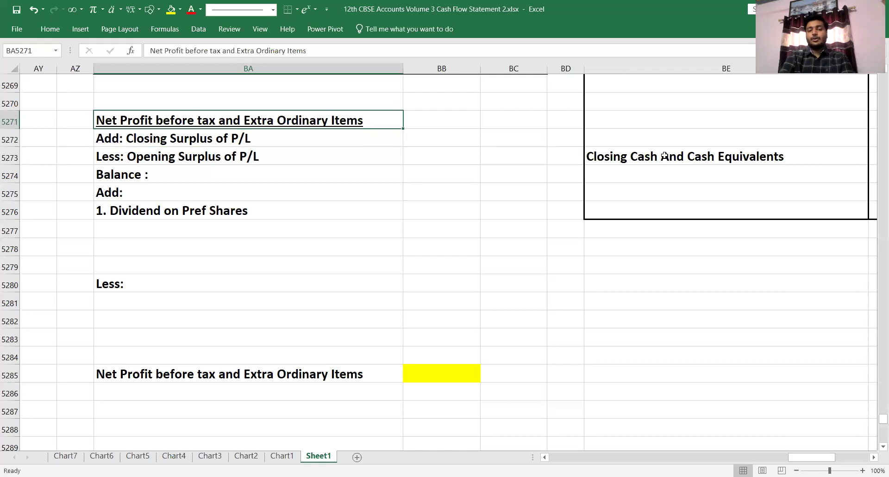
{"action": "key", "text": "shift+Right"}
{"action": "key", "text": "shift+Down"}
{"action": "key", "text": "shift+Down"}
{"action": "key", "text": "shift+Down"}
{"action": "key", "text": "shift+Down"}
{"action": "key", "text": "shift+Down"}
{"action": "key", "text": "shift+Down"}
{"action": "key", "text": "shift+Down"}
{"action": "key", "text": "shift+Down"}
{"action": "key", "text": "shift+Down"}
{"action": "key", "text": "shift+Down"}
{"action": "key", "text": "shift+Down"}
{"action": "key", "text": "shift+Down"}
{"action": "key", "text": "shift+Down"}
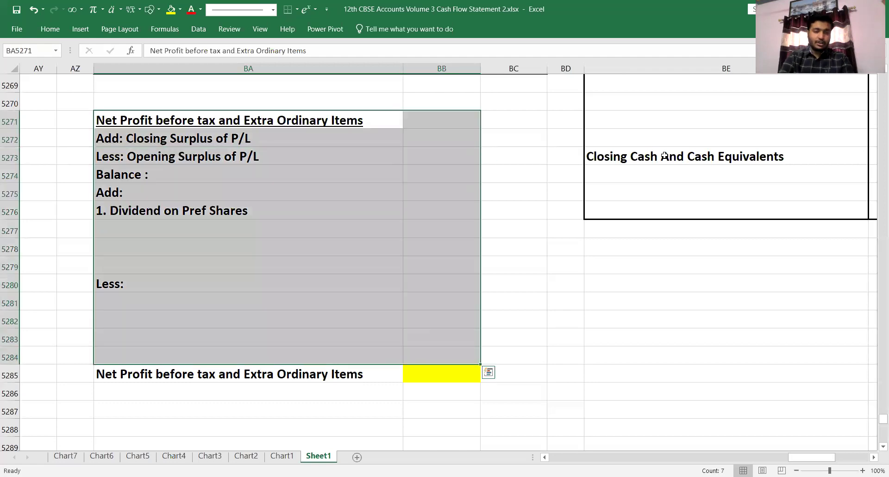
{"action": "key", "text": "Up"}
{"action": "key", "text": "Down"}
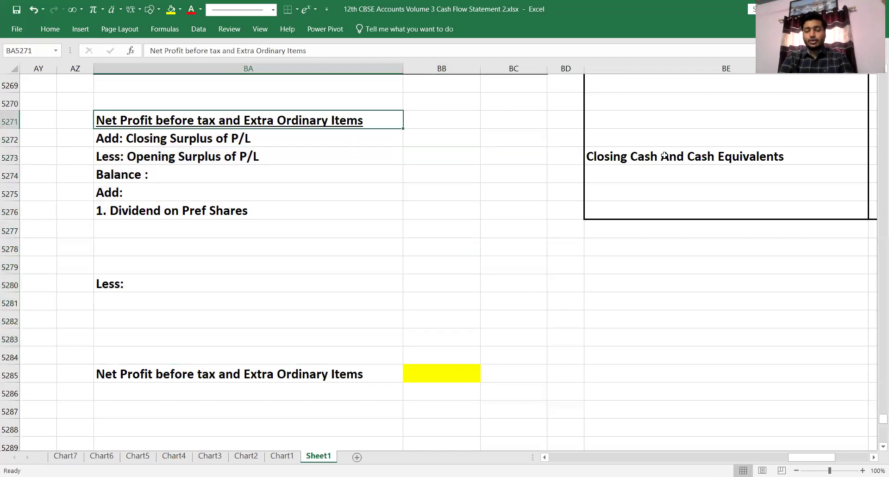
{"action": "key", "text": "Right"}
{"action": "key", "text": "Left"}
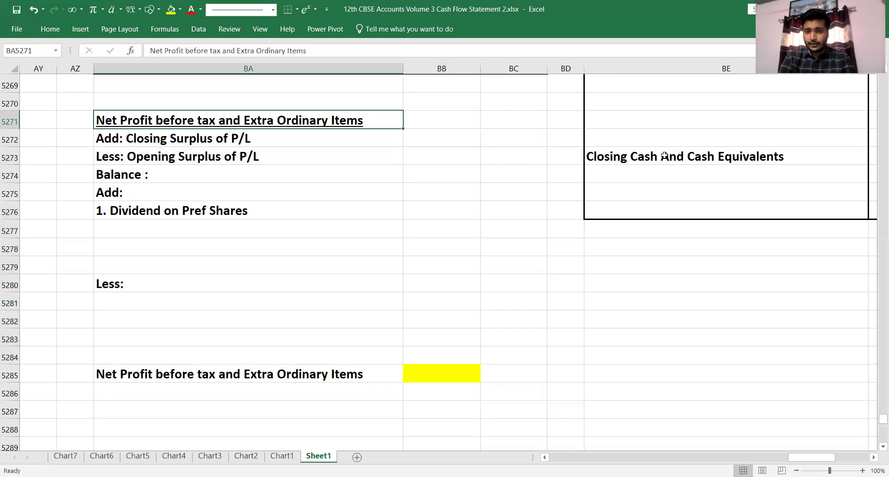
{"action": "key", "text": "shift+Down"}
{"action": "key", "text": "shift+Right"}
{"action": "key", "text": "shift+Down"}
{"action": "key", "text": "shift+Down"}
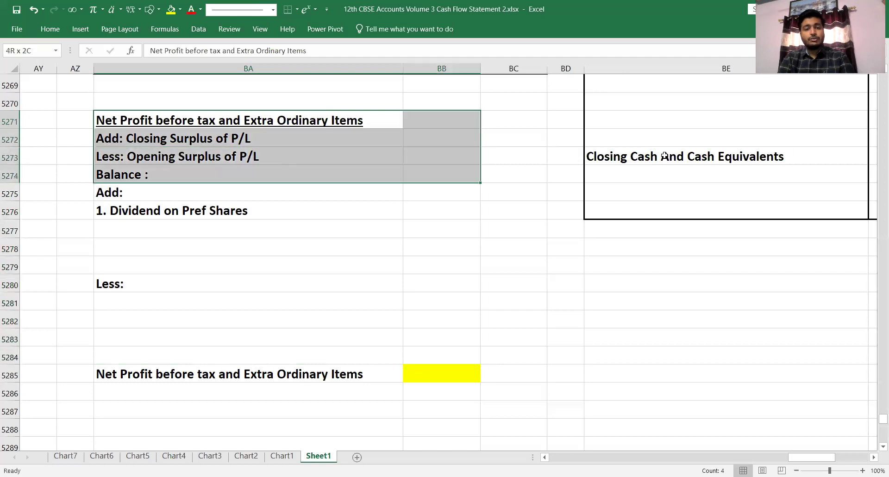
{"action": "key", "text": "shift+Down"}
{"action": "key", "text": "shift+Down"}
{"action": "key", "text": "shift+Down"}
{"action": "key", "text": "shift+Down"}
{"action": "key", "text": "shift+Down"}
{"action": "key", "text": "shift+Down"}
{"action": "key", "text": "shift+Down"}
{"action": "key", "text": "shift+Down"}
{"action": "key", "text": "shift+Down"}
{"action": "key", "text": "shift+Down"}
{"action": "key", "text": "shift+Down"}
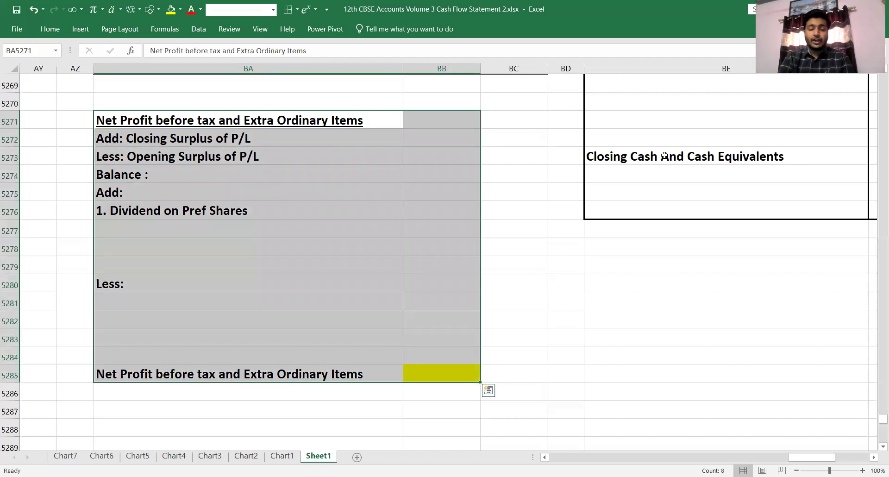
Enter 24000 in BB5276 as the amount for the dividend on preference shares
{"action": "key", "text": "Down"}
{"action": "key", "text": "Down"}
{"action": "key", "text": "Down"}
{"action": "key", "text": "Down"}
{"action": "key", "text": "Down"}
{"action": "key", "text": "Right"}
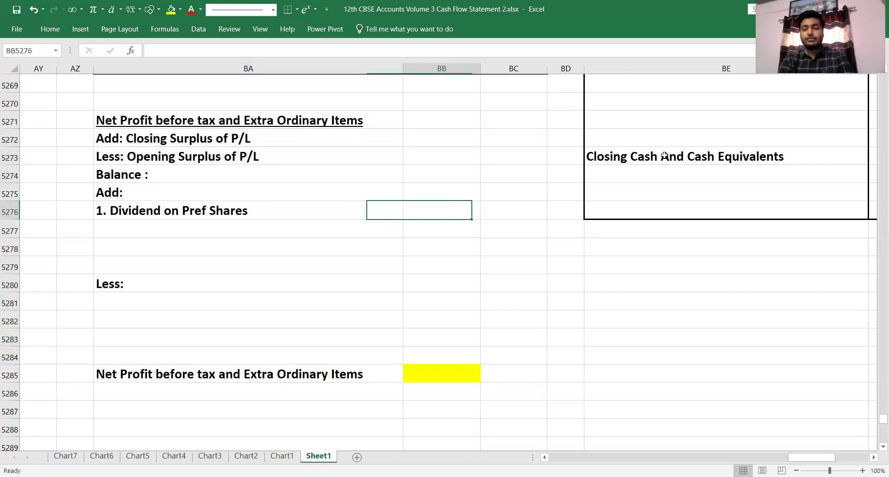
{"action": "type", "text": "24000"}
{"action": "key", "text": "Return"}
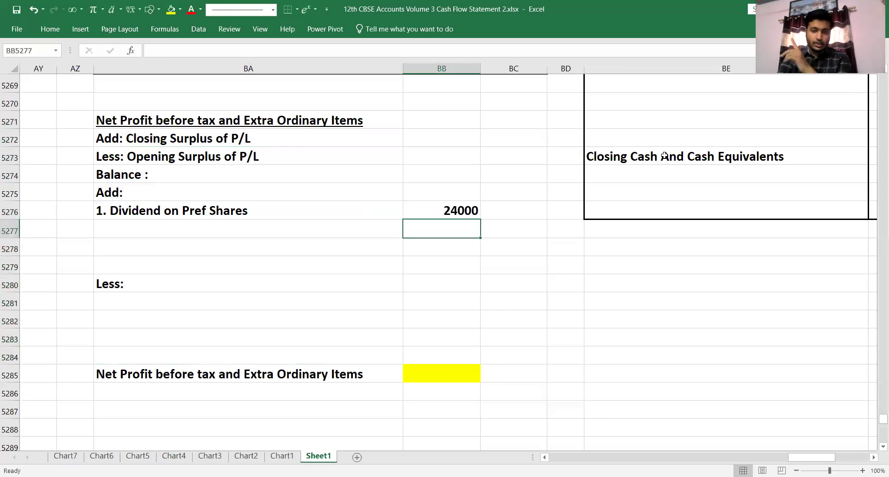
Review the preference share redemption, premium and dividend lines under Less: Cash Outflow in financing activities (BE5259:BF5262)
{"action": "key", "text": "Up"}
{"action": "key", "text": "Right"}
{"action": "key", "text": "Right"}
{"action": "key", "text": "Right"}
{"action": "key", "text": "Up"}
{"action": "key", "text": "Right"}
{"action": "key", "text": "Right"}
{"action": "key", "text": "Right"}
{"action": "key", "text": "Up"}
{"action": "key", "text": "Up"}
{"action": "key", "text": "Up"}
{"action": "key", "text": "Up"}
{"action": "key", "text": "Up"}
{"action": "key", "text": "Up"}
{"action": "key", "text": "Up"}
{"action": "key", "text": "Up"}
{"action": "key", "text": "Up"}
{"action": "key", "text": "Up"}
{"action": "key", "text": "Up"}
{"action": "key", "text": "Up"}
{"action": "key", "text": "Up"}
{"action": "key", "text": "Up"}
{"action": "key", "text": "Up"}
{"action": "key", "text": "Up"}
{"action": "key", "text": "Up"}
{"action": "key", "text": "Left"}
{"action": "key", "text": "Left"}
{"action": "key", "text": "Left"}
{"action": "key", "text": "Left"}
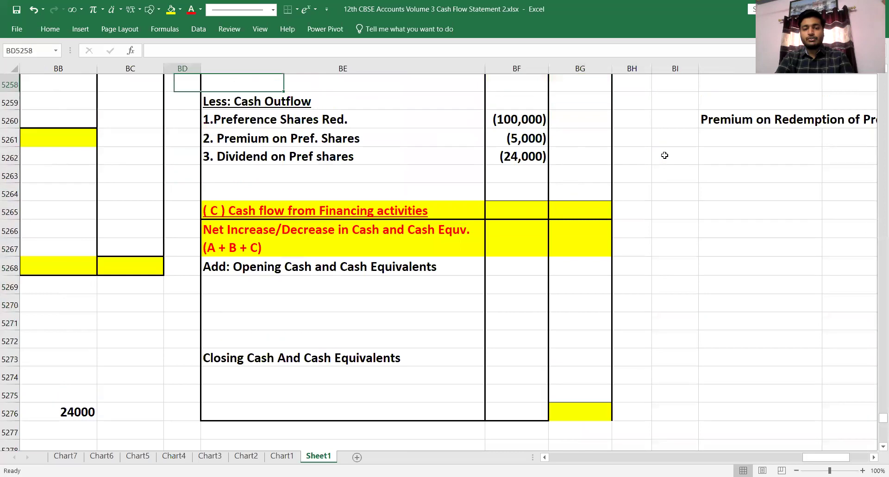
{"action": "key", "text": "Up"}
{"action": "key", "text": "Up"}
{"action": "key", "text": "Up"}
{"action": "key", "text": "Up"}
{"action": "key", "text": "Up"}
{"action": "key", "text": "Up"}
{"action": "key", "text": "Up"}
{"action": "key", "text": "Right"}
{"action": "key", "text": "Down"}
{"action": "key", "text": "Down"}
{"action": "key", "text": "Down"}
{"action": "key", "text": "Down"}
{"action": "key", "text": "Down"}
{"action": "key", "text": "Down"}
{"action": "key", "text": "Down"}
{"action": "key", "text": "Down"}
{"action": "key", "text": "Down"}
{"action": "key", "text": "Down"}
{"action": "key", "text": "Down"}
{"action": "key", "text": "Right"}
{"action": "key", "text": "Down"}
Recheck the dividend on preference shares line under Add in the net profit before tax working (BA5271:BB5276)
{"action": "key", "text": "Left"}
{"action": "key", "text": "Left"}
{"action": "key", "text": "Left"}
{"action": "key", "text": "Left"}
{"action": "key", "text": "Left"}
{"action": "key", "text": "Left"}
{"action": "key", "text": "Left"}
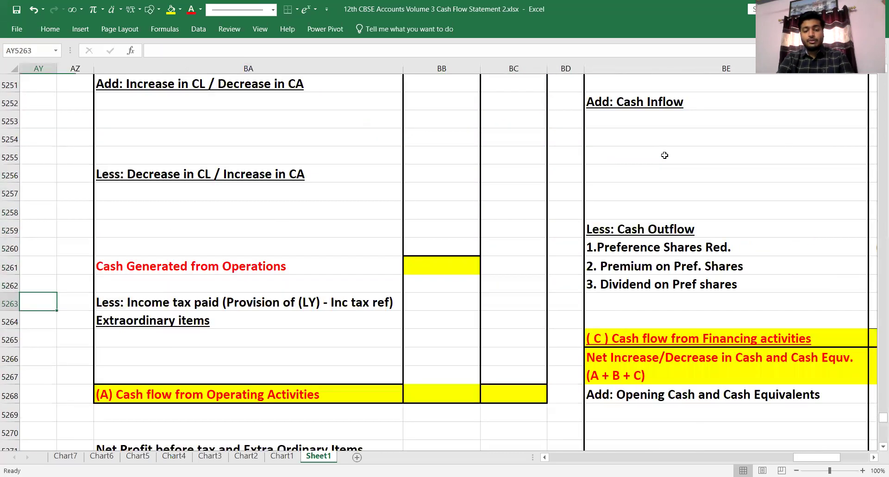
{"action": "key", "text": "Left"}
{"action": "key", "text": "Left"}
{"action": "key", "text": "Down"}
{"action": "key", "text": "Down"}
{"action": "key", "text": "Down"}
{"action": "key", "text": "Down"}
{"action": "key", "text": "Down"}
{"action": "key", "text": "Down"}
{"action": "key", "text": "Down"}
{"action": "key", "text": "Down"}
{"action": "key", "text": "Down"}
{"action": "key", "text": "Down"}
{"action": "key", "text": "Down"}
{"action": "key", "text": "Down"}
{"action": "key", "text": "Down"}
{"action": "key", "text": "Down"}
{"action": "key", "text": "Down"}
{"action": "key", "text": "Down"}
{"action": "key", "text": "Down"}
{"action": "key", "text": "Down"}
{"action": "key", "text": "Up"}
{"action": "key", "text": "Up"}
{"action": "key", "text": "Up"}
{"action": "key", "text": "Up"}
{"action": "key", "text": "Right"}
{"action": "key", "text": "Right"}
{"action": "key", "text": "Right"}
{"action": "key", "text": "Right"}
{"action": "key", "text": "Right"}
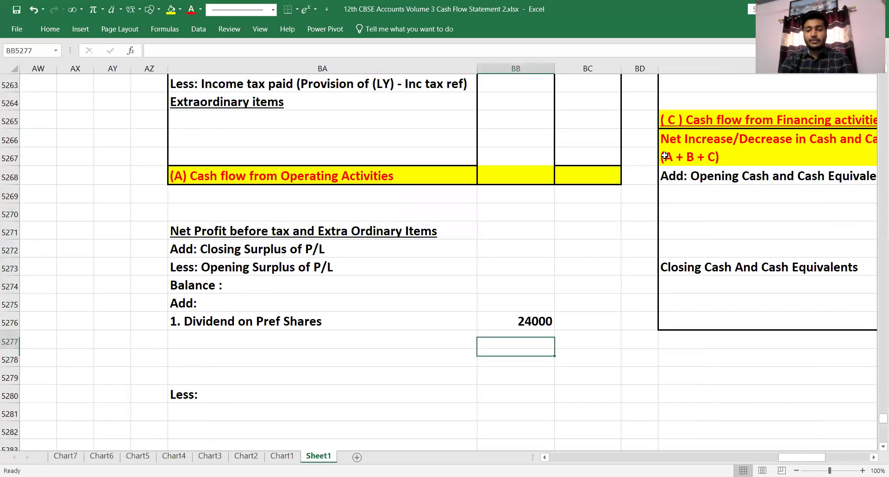
Go back to the question image and read the additional information on interim dividend, preference dividend and fresh equity shares
{"action": "key", "text": "Left"}
{"action": "key", "text": "Up"}
{"action": "key", "text": "Up"}
{"action": "key", "text": "Up"}
{"action": "key", "text": "Up"}
{"action": "key", "text": "Up"}
{"action": "key", "text": "Up"}
{"action": "key", "text": "Up"}
{"action": "key", "text": "Up"}
{"action": "key", "text": "Up"}
{"action": "key", "text": "Up"}
{"action": "key", "text": "Up"}
{"action": "key", "text": "Up"}
{"action": "key", "text": "Up"}
{"action": "key", "text": "Up"}
{"action": "key", "text": "Up"}
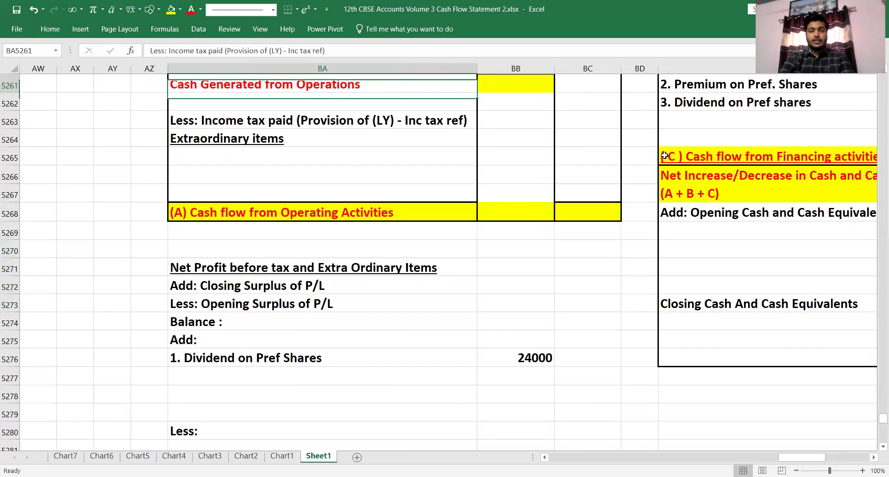
{"action": "key", "text": "Up"}
{"action": "key", "text": "Up"}
{"action": "key", "text": "Up"}
{"action": "key", "text": "Up"}
{"action": "key", "text": "Up"}
{"action": "key", "text": "Up"}
{"action": "key", "text": "Up"}
{"action": "key", "text": "Up"}
{"action": "key", "text": "Up"}
{"action": "key", "text": "Up"}
{"action": "key", "text": "Up"}
{"action": "key", "text": "Up"}
{"action": "key", "text": "Up"}
{"action": "key", "text": "Up"}
{"action": "key", "text": "Up"}
{"action": "key", "text": "Up"}
{"action": "key", "text": "Up"}
{"action": "key", "text": "Up"}
{"action": "key", "text": "Up"}
{"action": "key", "text": "Up"}
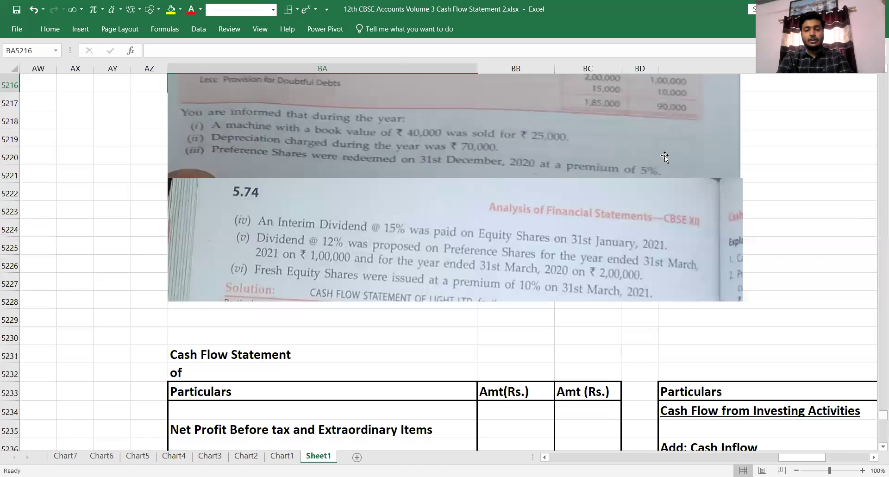
{"action": "key", "text": "Up"}
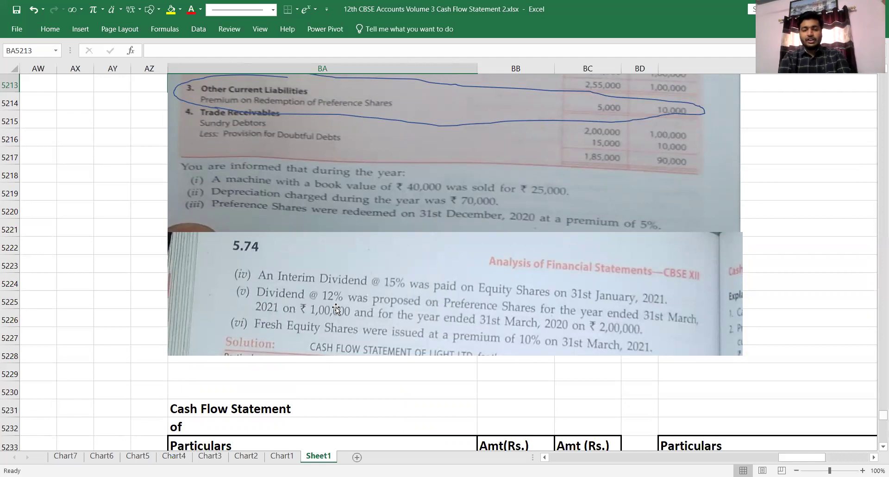
Examine the Notes to Accounts in the question image, covering share capital, reserves and surplus, and other current liabilities
{"action": "scroll", "coordinate": [335, 307], "scroll_direction": "up", "scroll_amount": 3}
{"action": "scroll", "coordinate": [336, 307], "scroll_direction": "up", "scroll_amount": 2}
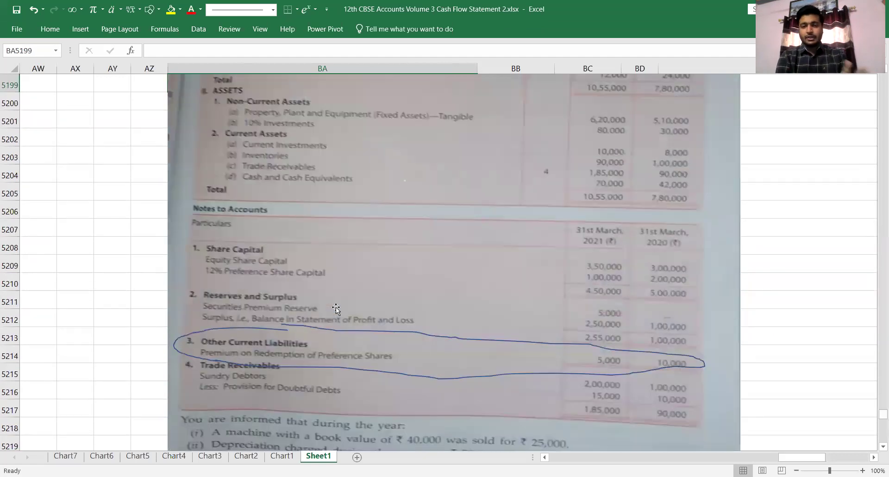
{"action": "key", "text": "Left"}
{"action": "key", "text": "Down"}
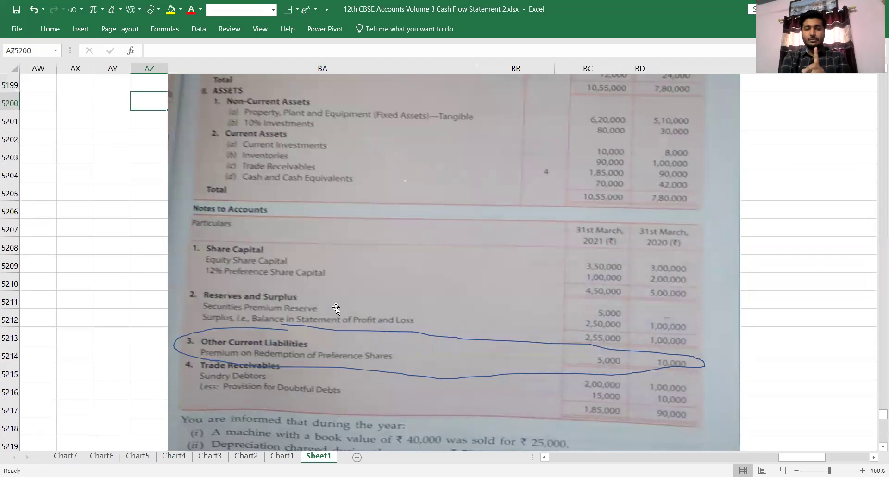
{"action": "key", "text": "Down"}
{"action": "key", "text": "Down"}
{"action": "key", "text": "Down"}
{"action": "key", "text": "Down"}
{"action": "key", "text": "Down"}
{"action": "key", "text": "Down"}
{"action": "key", "text": "Down"}
{"action": "key", "text": "Down"}
{"action": "key", "text": "Down"}
{"action": "key", "text": "Down"}
{"action": "key", "text": "Down"}
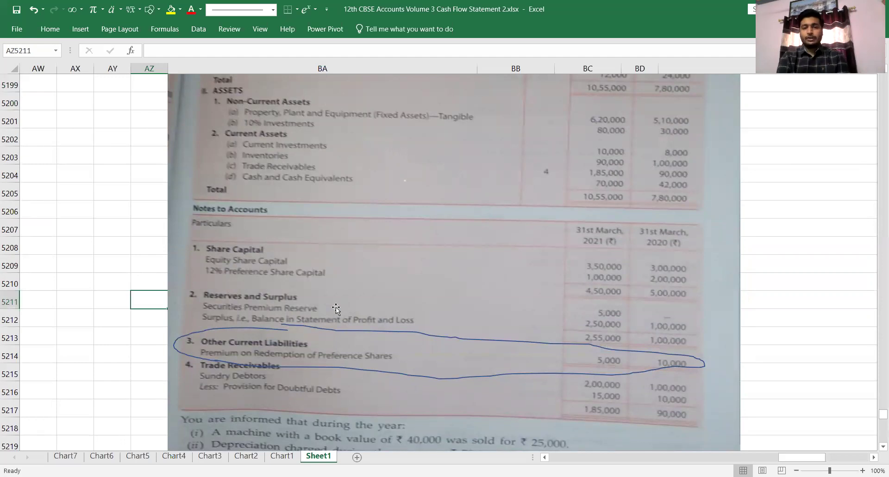
Read adjustments (i) to (vi) below the Notes to Accounts, from the machine sale to the fresh equity share issue
{"action": "key", "text": "Down"}
{"action": "key", "text": "Down"}
{"action": "key", "text": "Down"}
{"action": "key", "text": "Down"}
{"action": "key", "text": "Down"}
{"action": "key", "text": "Down"}
{"action": "key", "text": "Down"}
{"action": "key", "text": "Down"}
{"action": "key", "text": "Down"}
{"action": "key", "text": "Down"}
{"action": "key", "text": "Down"}
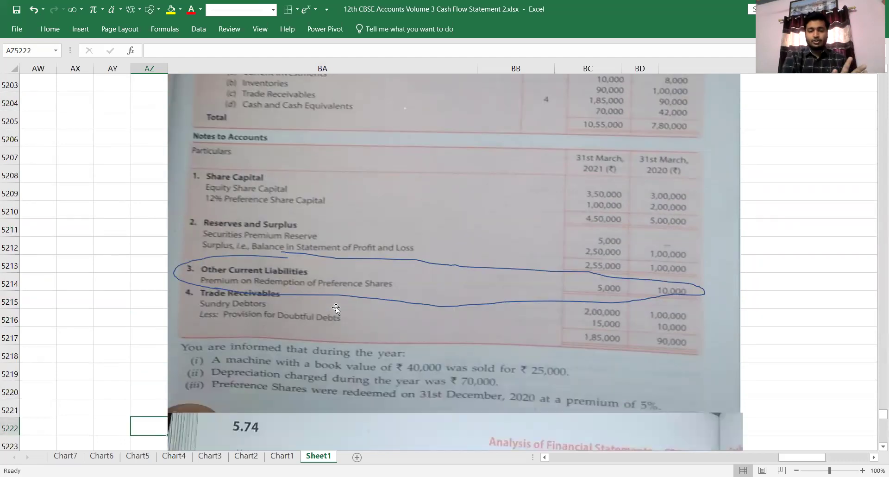
{"action": "key", "text": "Down"}
{"action": "key", "text": "Down"}
{"action": "key", "text": "Down"}
{"action": "key", "text": "Down"}
{"action": "key", "text": "Down"}
{"action": "key", "text": "Down"}
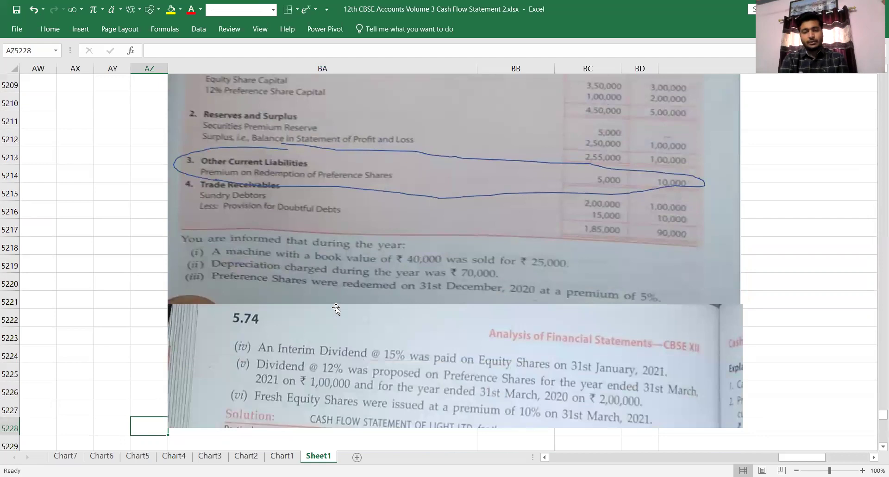
Review adjustments (iv) to (vi) on dividends and the fresh equity share issue in the pictured question
{"action": "key", "text": "Down"}
{"action": "key", "text": "Down"}
{"action": "key", "text": "Down"}
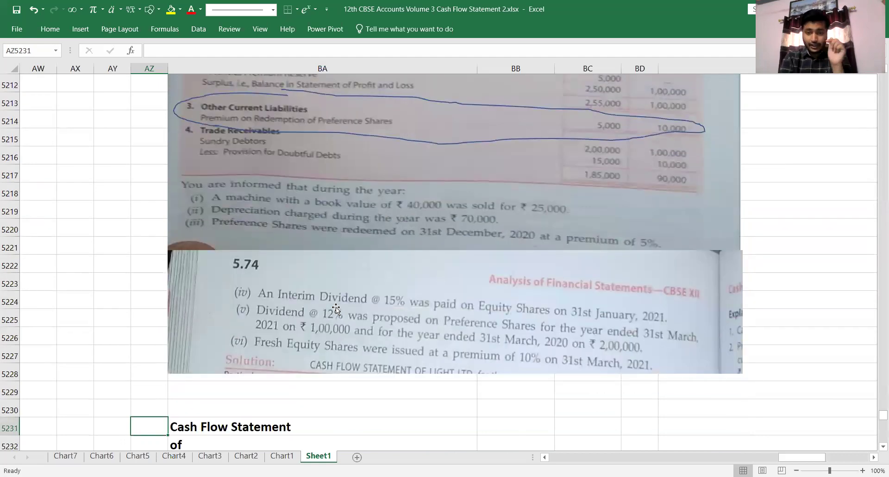
{"action": "key", "text": "Right"}
{"action": "key", "text": "Up"}
{"action": "key", "text": "Up"}
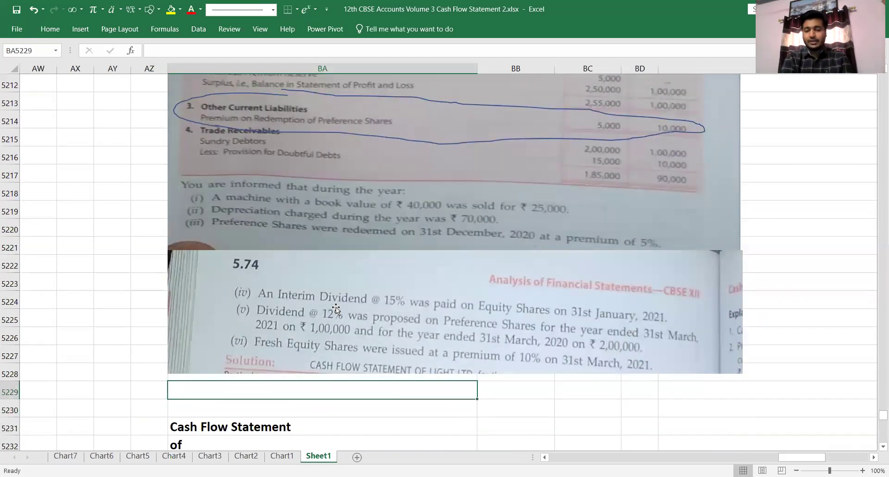
{"action": "key", "text": "Right"}
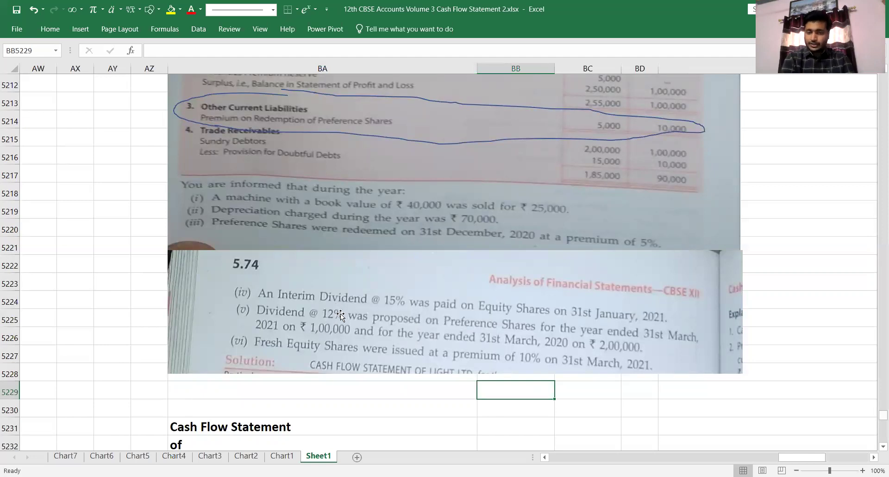
{"action": "key", "text": "Up"}
{"action": "key", "text": "Up"}
{"action": "key", "text": "Up"}
{"action": "key", "text": "Up"}
{"action": "key", "text": "Up"}
{"action": "key", "text": "Up"}
{"action": "key", "text": "Up"}
{"action": "key", "text": "Up"}
{"action": "key", "text": "Up"}
{"action": "key", "text": "Up"}
{"action": "key", "text": "Up"}
{"action": "key", "text": "Up"}
{"action": "key", "text": "Up"}
{"action": "key", "text": "Up"}
{"action": "key", "text": "Up"}
{"action": "key", "text": "Up"}
{"action": "key", "text": "Up"}
{"action": "key", "text": "Up"}
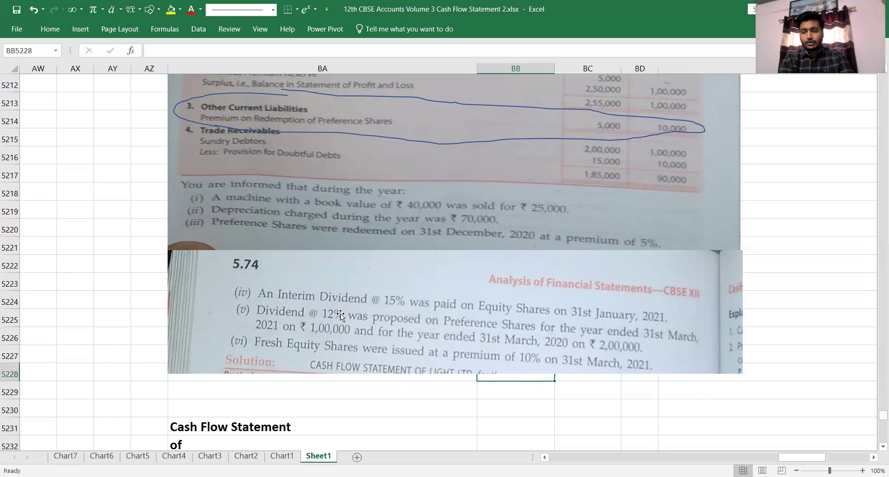
Examine the Share Capital note in the pictured question for equity share capital in both years
{"action": "key", "text": "Up"}
{"action": "key", "text": "Up"}
{"action": "key", "text": "Up"}
{"action": "key", "text": "Up"}
{"action": "key", "text": "Up"}
{"action": "key", "text": "Up"}
{"action": "key", "text": "Up"}
{"action": "key", "text": "Up"}
{"action": "key", "text": "Up"}
{"action": "key", "text": "Up"}
{"action": "key", "text": "Up"}
{"action": "key", "text": "Up"}
{"action": "key", "text": "Up"}
{"action": "key", "text": "Up"}
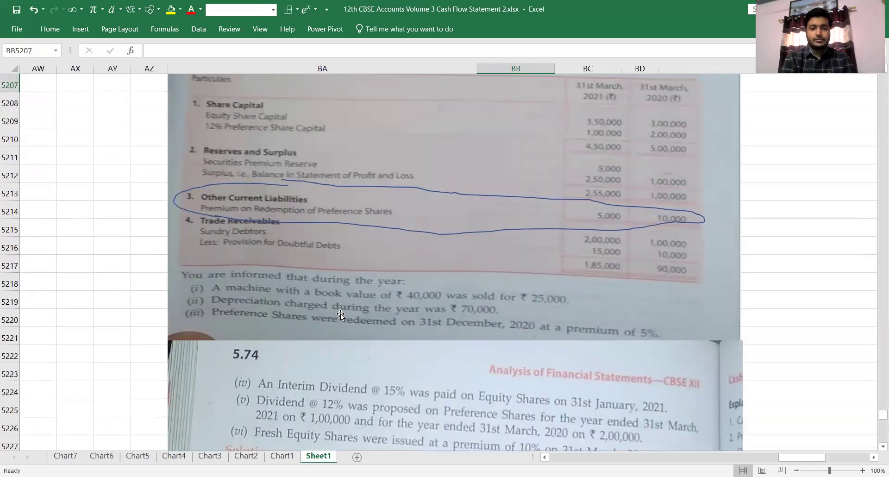
{"action": "key", "text": "Down"}
{"action": "key", "text": "Down"}
{"action": "key", "text": "Down"}
{"action": "key", "text": "Down"}
{"action": "key", "text": "Down"}
{"action": "key", "text": "Down"}
{"action": "key", "text": "Down"}
{"action": "key", "text": "Down"}
{"action": "key", "text": "Down"}
{"action": "key", "text": "Down"}
{"action": "key", "text": "Down"}
{"action": "key", "text": "Down"}
{"action": "key", "text": "Down"}
{"action": "key", "text": "Down"}
{"action": "key", "text": "Down"}
{"action": "key", "text": "Down"}
{"action": "key", "text": "Down"}
{"action": "key", "text": "Down"}
{"action": "key", "text": "Down"}
{"action": "key", "text": "Down"}
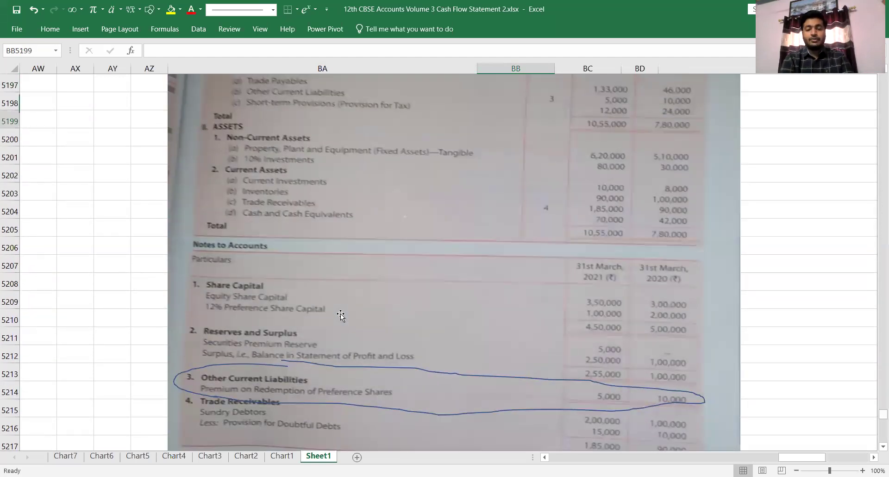
{"action": "key", "text": "Up"}
{"action": "key", "text": "Up"}
{"action": "key", "text": "Up"}
{"action": "key", "text": "Up"}
{"action": "key", "text": "Up"}
{"action": "key", "text": "Up"}
{"action": "key", "text": "Up"}
{"action": "key", "text": "Up"}
{"action": "key", "text": "Up"}
{"action": "key", "text": "Up"}
{"action": "key", "text": "Up"}
{"action": "key", "text": "Up"}
{"action": "key", "text": "Up"}
{"action": "key", "text": "Up"}
{"action": "key", "text": "Up"}
{"action": "key", "text": "Up"}
{"action": "key", "text": "Up"}
{"action": "key", "text": "Up"}
{"action": "key", "text": "Up"}
{"action": "key", "text": "Up"}
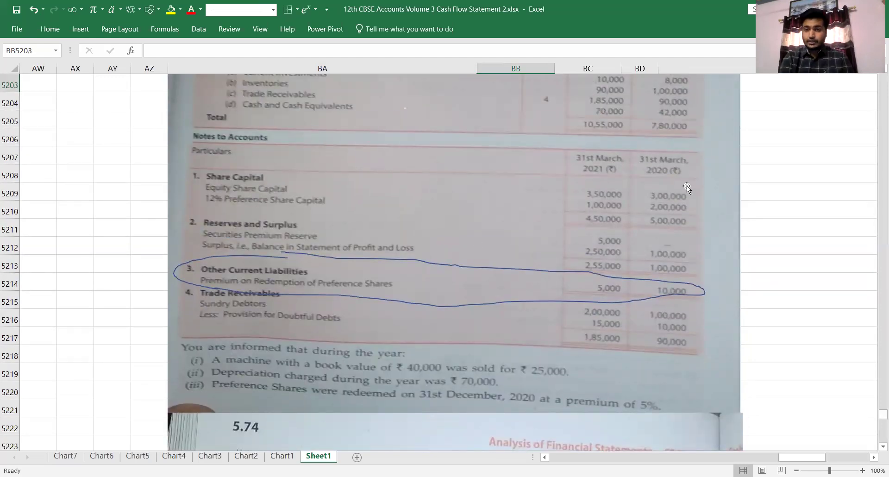
Enter "1. Issued Equity Share Capital" in BE5253 under Add: Cash Inflow of the financing activities section
{"action": "left_click", "coordinate": [758, 269]}
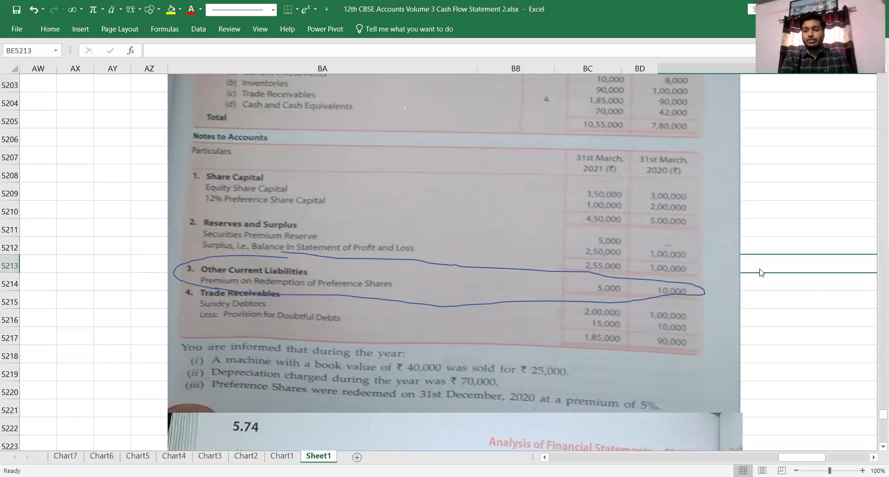
{"action": "right_click", "coordinate": [760, 272]}
{"action": "key", "text": "Escape"}
{"action": "key", "text": "Right"}
{"action": "key", "text": "Right"}
{"action": "key", "text": "Down"}
{"action": "key", "text": "Down"}
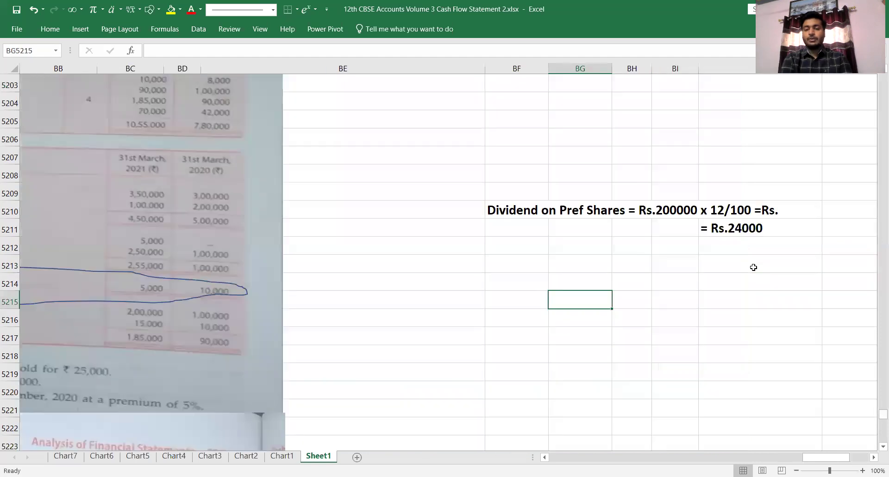
{"action": "key", "text": "Left"}
{"action": "key", "text": "Down"}
{"action": "key", "text": "Down"}
{"action": "key", "text": "Down"}
{"action": "key", "text": "Down"}
{"action": "key", "text": "Down"}
{"action": "key", "text": "Down"}
{"action": "key", "text": "Down"}
{"action": "key", "text": "Down"}
{"action": "key", "text": "Down"}
{"action": "key", "text": "Down"}
{"action": "key", "text": "Down"}
{"action": "key", "text": "Down"}
{"action": "key", "text": "Down"}
{"action": "key", "text": "Down"}
{"action": "key", "text": "Down"}
{"action": "key", "text": "Down"}
{"action": "key", "text": "Down"}
{"action": "key", "text": "Down"}
{"action": "key", "text": "Down"}
{"action": "key", "text": "Down"}
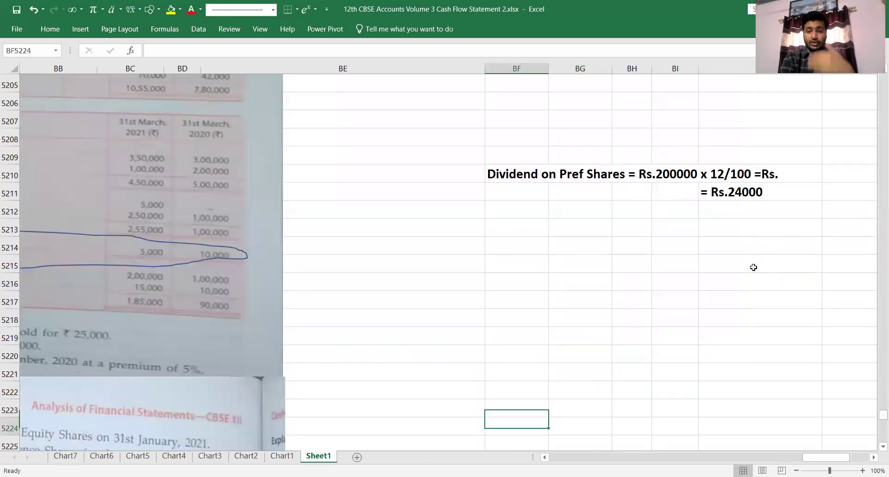
{"action": "key", "text": "Left"}
{"action": "key", "text": "Down"}
{"action": "key", "text": "Down"}
{"action": "key", "text": "Down"}
{"action": "key", "text": "Down"}
{"action": "key", "text": "Down"}
{"action": "key", "text": "Down"}
{"action": "key", "text": "Down"}
{"action": "key", "text": "Down"}
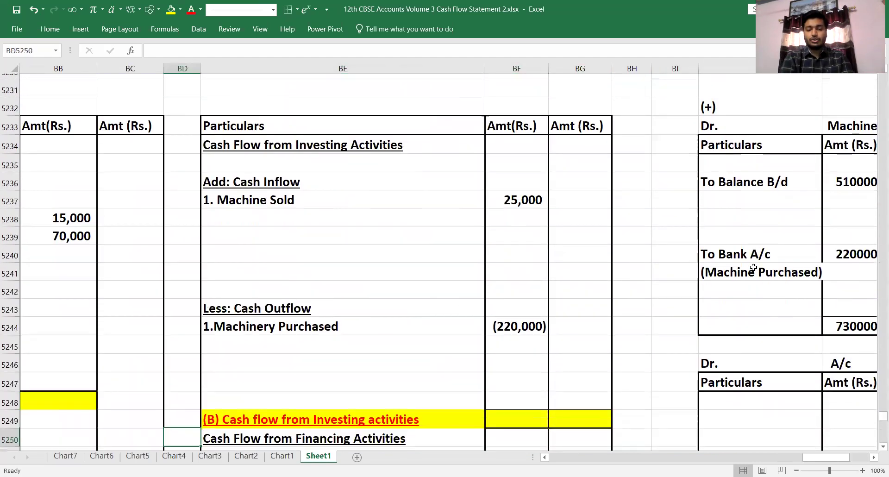
{"action": "key", "text": "Down"}
{"action": "key", "text": "Down"}
{"action": "key", "text": "Down"}
{"action": "key", "text": "Up"}
{"action": "key", "text": "Up"}
{"action": "key", "text": "Up"}
{"action": "key", "text": "Up"}
{"action": "key", "text": "Up"}
{"action": "type", "text": "1."}
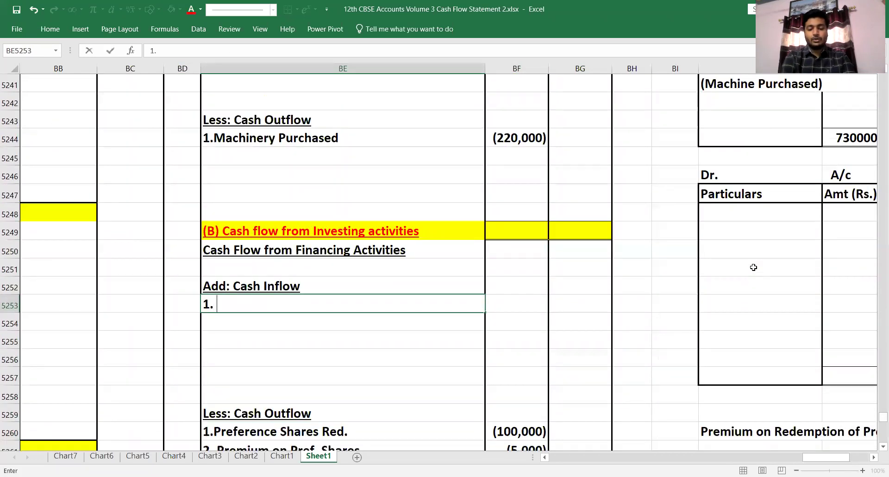
{"action": "type", "text": " Iss"}
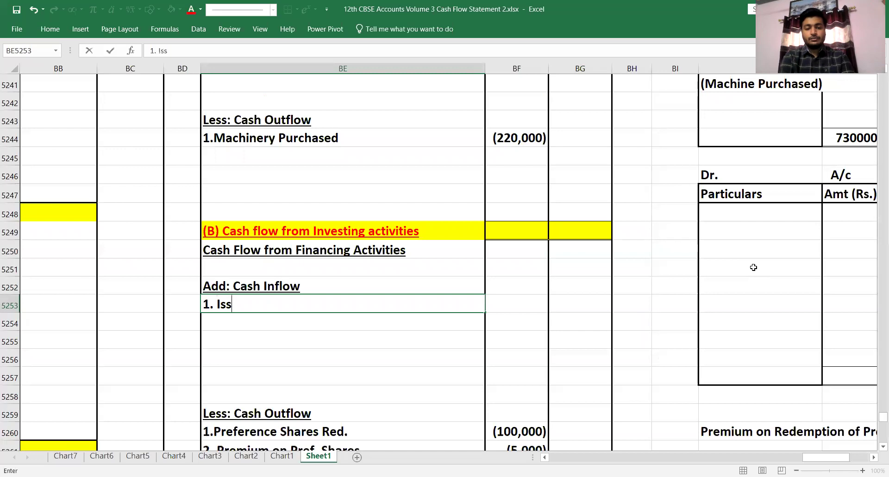
{"action": "type", "text": "ued Equ"}
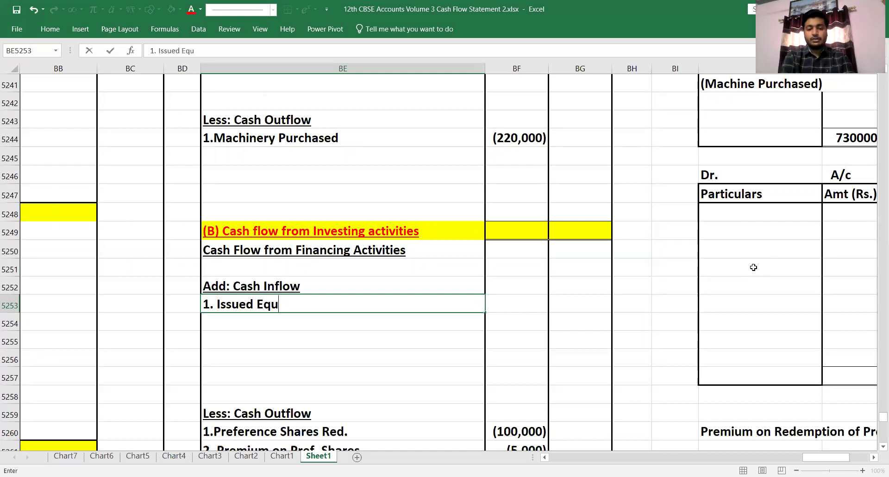
{"action": "type", "text": "ity Shares C"}
{"action": "key", "text": "BackSpace"}
{"action": "key", "text": "BackSpace"}
{"action": "key", "text": "BackSpace"}
{"action": "type", "text": "Capti"}
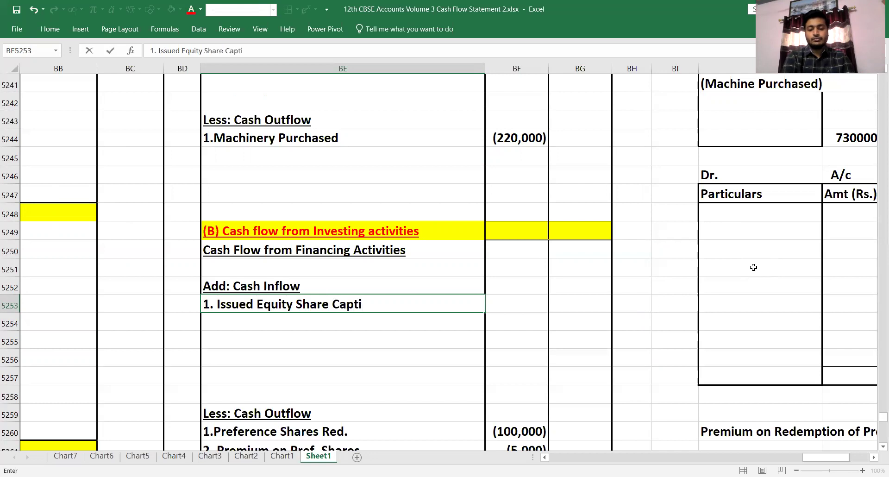
{"action": "key", "text": "BackSpace"}
{"action": "key", "text": "BackSpace"}
{"action": "type", "text": "ital"}
Enter 50000 as the amount for the issued equity share capital in BF5253
{"action": "key", "text": "Tab"}
{"action": "type", "text": "50000"}
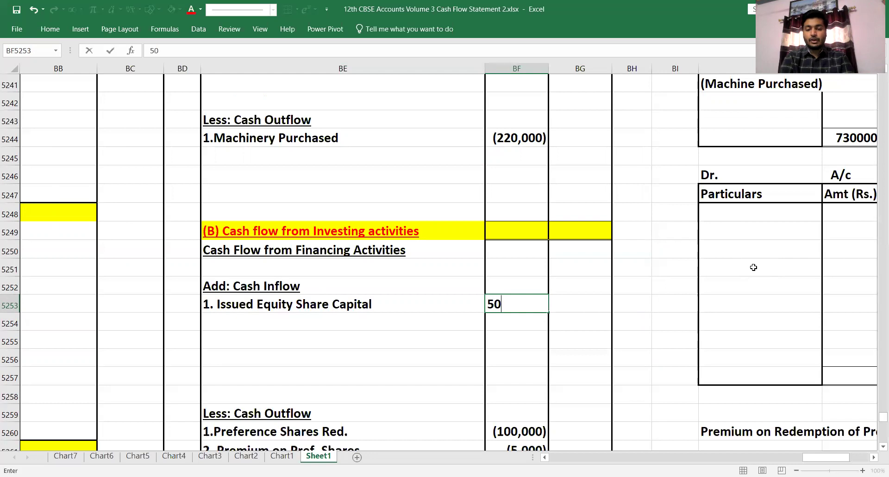
{"action": "key", "text": "Return"}
Review adjustment (iv) on the interim equity dividend and the equity share capital figures in the pictured question's notes
{"action": "key", "text": "Up"}
{"action": "key", "text": "Left"}
{"action": "key", "text": "Up"}
{"action": "key", "text": "Left"}
{"action": "key", "text": "Up"}
{"action": "key", "text": "Left"}
{"action": "key", "text": "Up"}
{"action": "key", "text": "Left"}
{"action": "key", "text": "Up"}
{"action": "key", "text": "Left"}
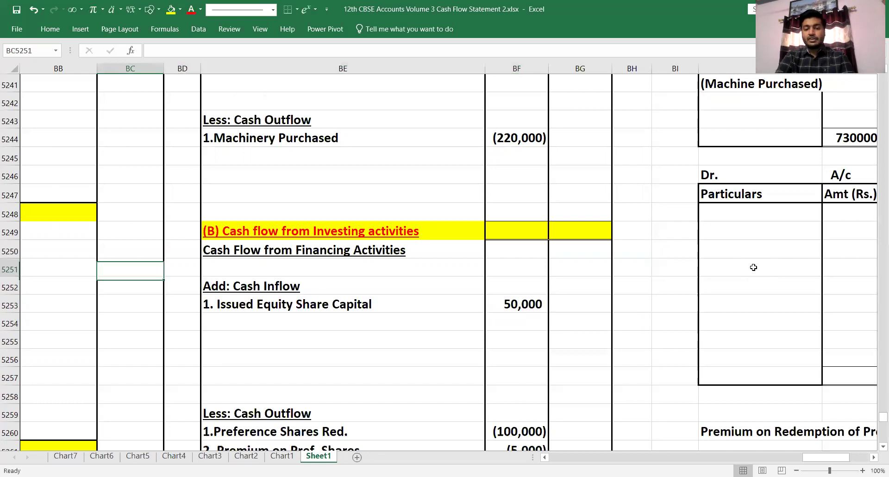
{"action": "key", "text": "Up"}
{"action": "key", "text": "Right"}
{"action": "key", "text": "Right"}
{"action": "key", "text": "Up"}
{"action": "key", "text": "Up"}
{"action": "key", "text": "Up"}
{"action": "key", "text": "Up"}
{"action": "key", "text": "Up"}
{"action": "key", "text": "Up"}
{"action": "key", "text": "Up"}
{"action": "key", "text": "Up"}
{"action": "key", "text": "Up"}
{"action": "key", "text": "Up"}
{"action": "key", "text": "Up"}
{"action": "key", "text": "Up"}
{"action": "key", "text": "Up"}
{"action": "key", "text": "Up"}
{"action": "key", "text": "Up"}
{"action": "key", "text": "Up"}
{"action": "key", "text": "Up"}
{"action": "key", "text": "Up"}
{"action": "key", "text": "Up"}
{"action": "key", "text": "Up"}
{"action": "key", "text": "Up"}
{"action": "key", "text": "Up"}
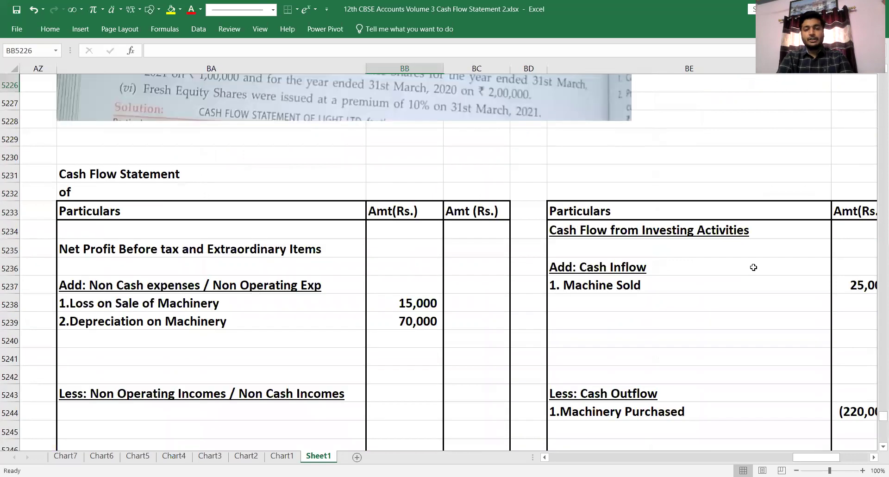
{"action": "key", "text": "Up"}
{"action": "key", "text": "Up"}
{"action": "key", "text": "Up"}
{"action": "key", "text": "Up"}
{"action": "key", "text": "Up"}
{"action": "key", "text": "Up"}
{"action": "key", "text": "Right"}
{"action": "key", "text": "Right"}
{"action": "key", "text": "Up"}
{"action": "key", "text": "Up"}
{"action": "key", "text": "Up"}
{"action": "key", "text": "Up"}
{"action": "key", "text": "Up"}
{"action": "key", "text": "Up"}
{"action": "key", "text": "Up"}
{"action": "key", "text": "Up"}
{"action": "key", "text": "Up"}
{"action": "key", "text": "Up"}
{"action": "key", "text": "Up"}
{"action": "key", "text": "Up"}
{"action": "key", "text": "Up"}
{"action": "key", "text": "Up"}
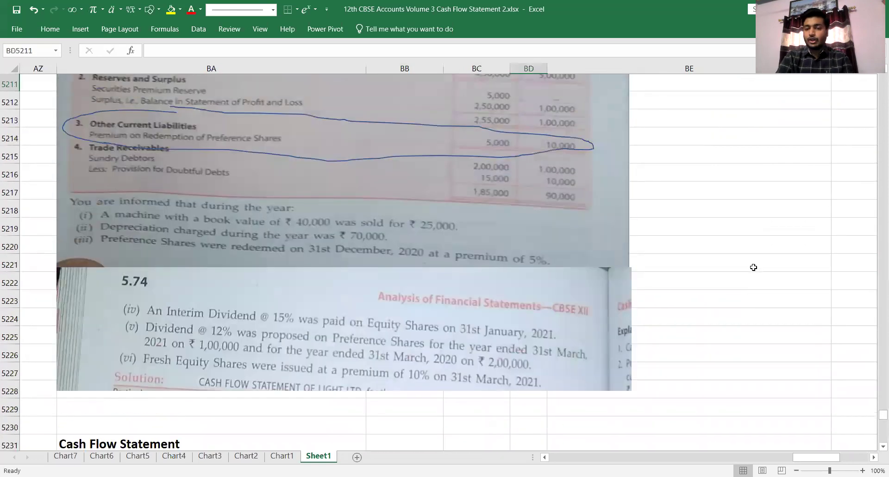
{"action": "key", "text": "Up"}
{"action": "key", "text": "Up"}
{"action": "key", "text": "Up"}
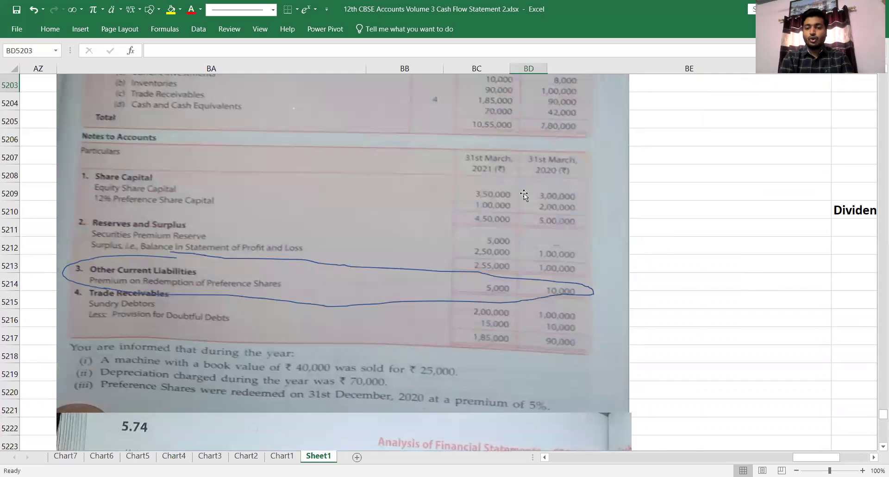
Enter the working note "Interim Dividend on Equity Shares = Rs.300000 x 15/100" in BJ5262, below the redemption premium working
{"action": "key", "text": "Down"}
{"action": "key", "text": "Down"}
{"action": "key", "text": "Down"}
{"action": "key", "text": "Down"}
{"action": "key", "text": "Down"}
{"action": "key", "text": "Down"}
{"action": "key", "text": "Down"}
{"action": "key", "text": "Down"}
{"action": "key", "text": "Down"}
{"action": "key", "text": "Down"}
{"action": "key", "text": "Down"}
{"action": "key", "text": "Down"}
{"action": "key", "text": "Down"}
{"action": "key", "text": "Down"}
{"action": "key", "text": "Down"}
{"action": "key", "text": "Down"}
{"action": "key", "text": "Down"}
{"action": "key", "text": "Down"}
{"action": "key", "text": "Down"}
{"action": "key", "text": "Down"}
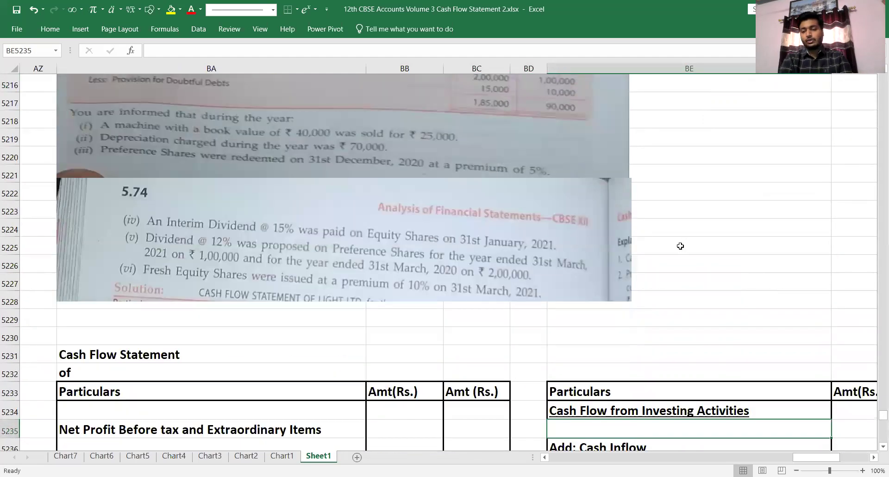
{"action": "key", "text": "Right"}
{"action": "key", "text": "Down"}
{"action": "key", "text": "Down"}
{"action": "key", "text": "Down"}
{"action": "key", "text": "Down"}
{"action": "key", "text": "Down"}
{"action": "key", "text": "Down"}
{"action": "key", "text": "Down"}
{"action": "key", "text": "Down"}
{"action": "key", "text": "Down"}
{"action": "key", "text": "Down"}
{"action": "key", "text": "Down"}
{"action": "key", "text": "Down"}
{"action": "key", "text": "Down"}
{"action": "key", "text": "Down"}
{"action": "key", "text": "Down"}
{"action": "key", "text": "Down"}
{"action": "key", "text": "Down"}
{"action": "key", "text": "Down"}
{"action": "key", "text": "Down"}
{"action": "key", "text": "Down"}
{"action": "key", "text": "Down"}
{"action": "key", "text": "Down"}
{"action": "key", "text": "Down"}
{"action": "key", "text": "Down"}
{"action": "key", "text": "Down"}
{"action": "key", "text": "Down"}
{"action": "key", "text": "Down"}
{"action": "key", "text": "Right"}
{"action": "key", "text": "Right"}
{"action": "key", "text": "Right"}
{"action": "key", "text": "Right"}
{"action": "key", "text": "Right"}
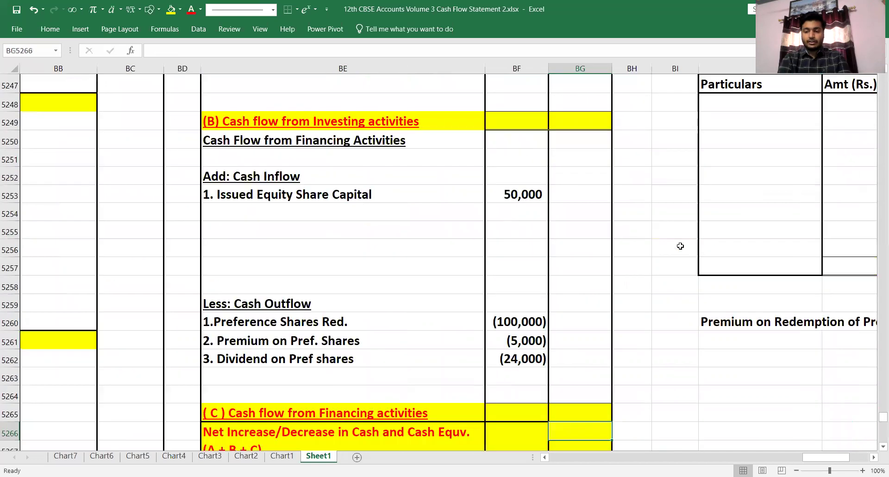
{"action": "key", "text": "Up"}
{"action": "key", "text": "Up"}
{"action": "key", "text": "Up"}
{"action": "key", "text": "Left"}
{"action": "key", "text": "Left"}
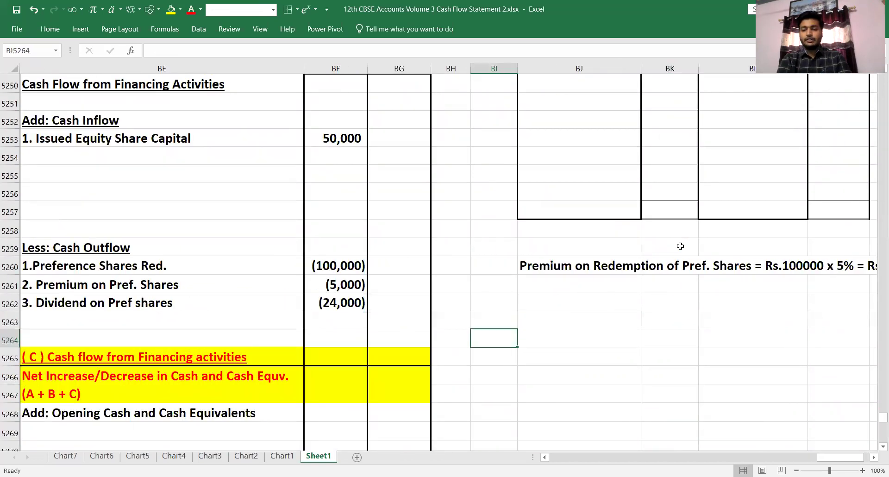
{"action": "key", "text": "Right"}
{"action": "key", "text": "Up"}
{"action": "key", "text": "Up"}
{"action": "type", "text": "Interi"}
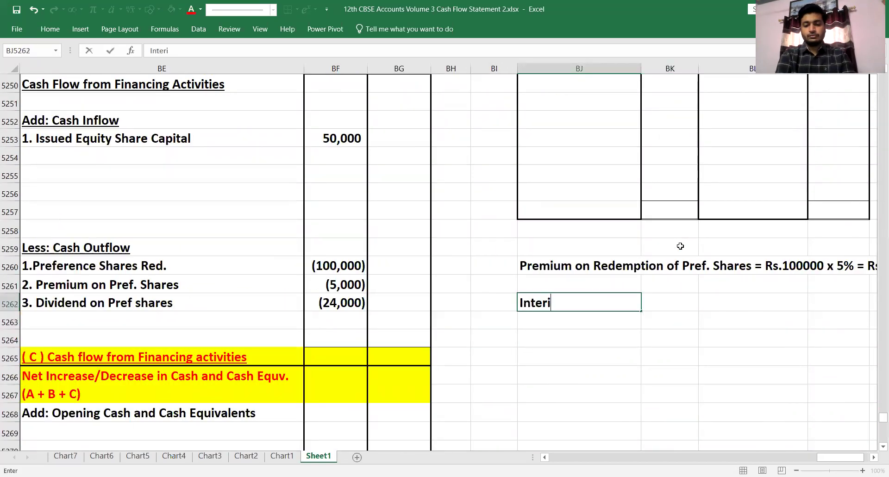
{"action": "type", "text": "m Dividen"}
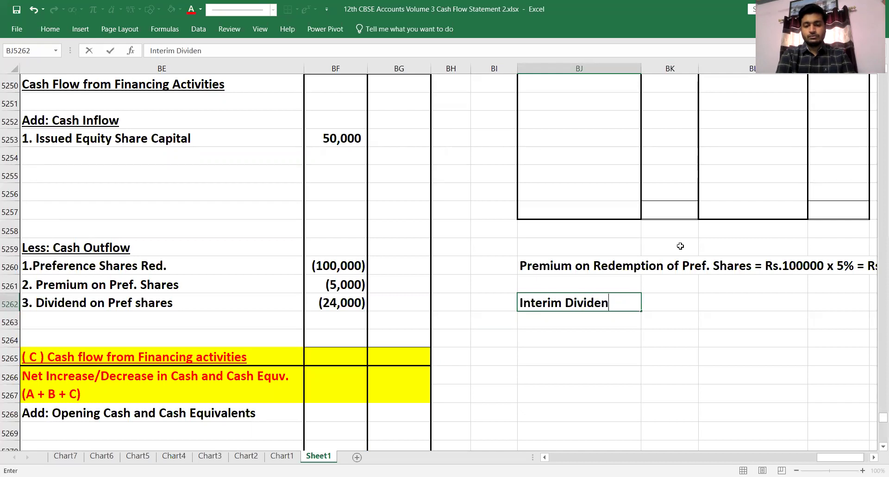
{"action": "type", "text": "d on Equity Shares = Rs"}
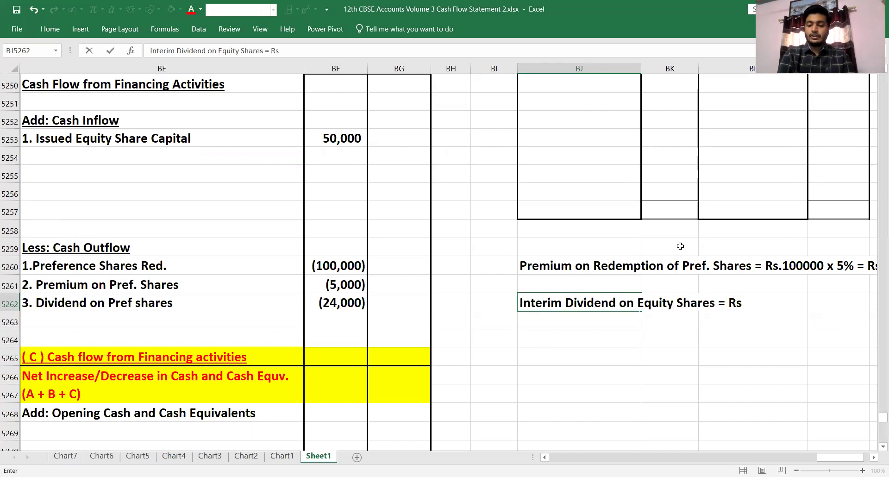
{"action": "type", "text": ".30"}
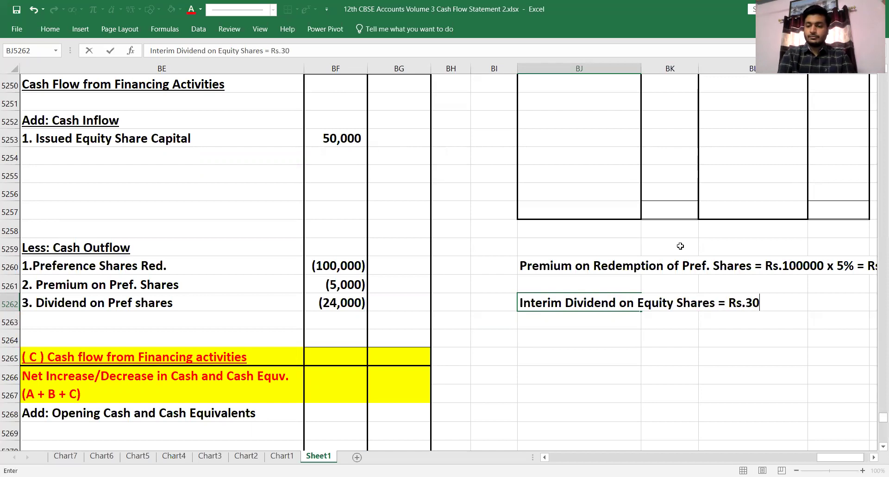
{"action": "type", "text": "0000 x 15/00"}
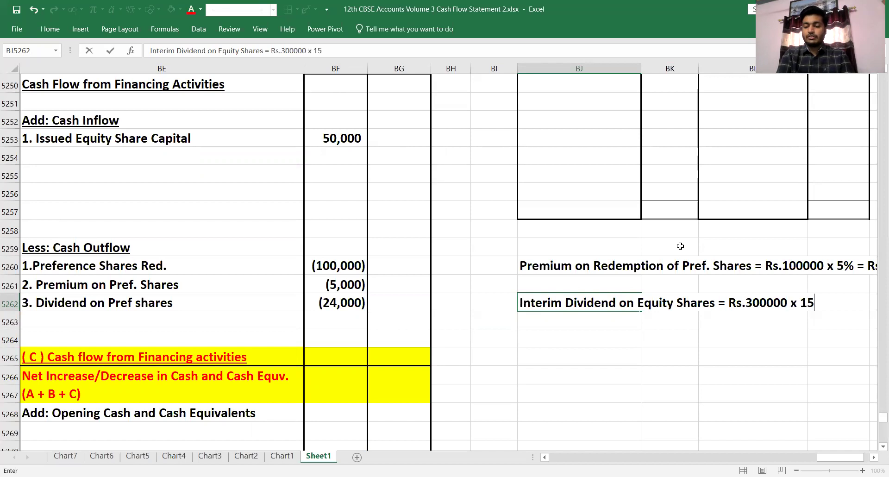
{"action": "key", "text": "BackSpace"}
{"action": "key", "text": "BackSpace"}
{"action": "type", "text": "100"}
{"action": "key", "text": "Return"}
Calculate =300000*15/100 in BL5263, and replace the formula with the text "= Rs.45000"
{"action": "key", "text": "Right"}
{"action": "key", "text": "Right"}
{"action": "type", "text": "'"}
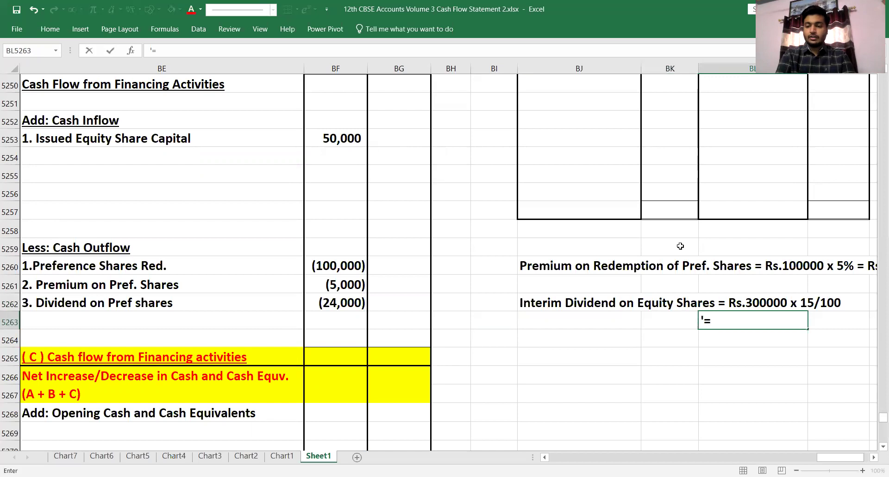
{"action": "type", "text": "=300000"}
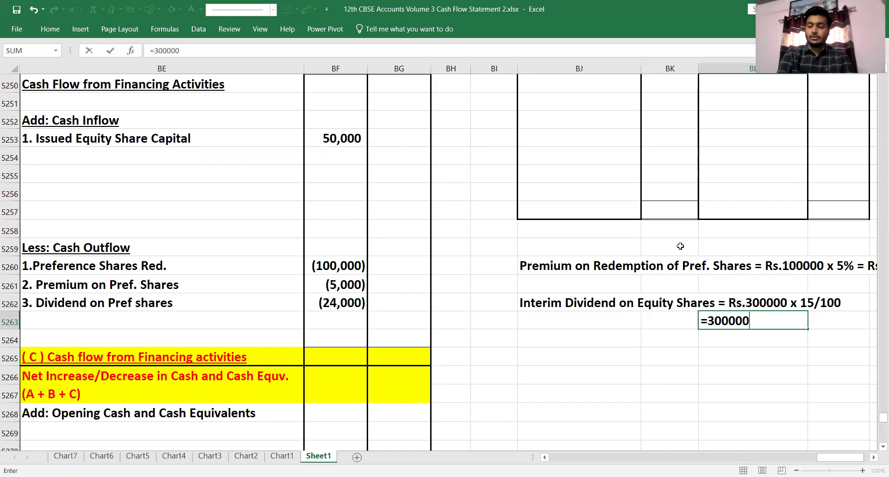
{"action": "type", "text": "*15/100"}
{"action": "key", "text": "ctrl+Return"}
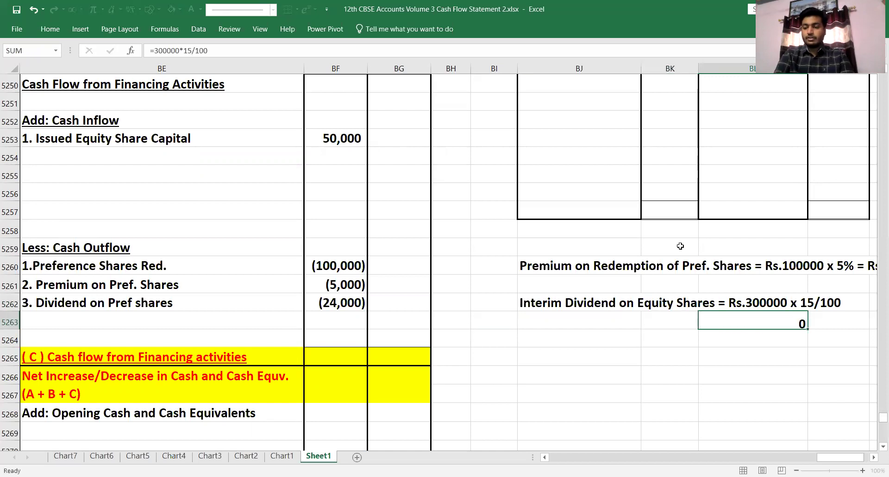
{"action": "type", "text": "'= Rs"}
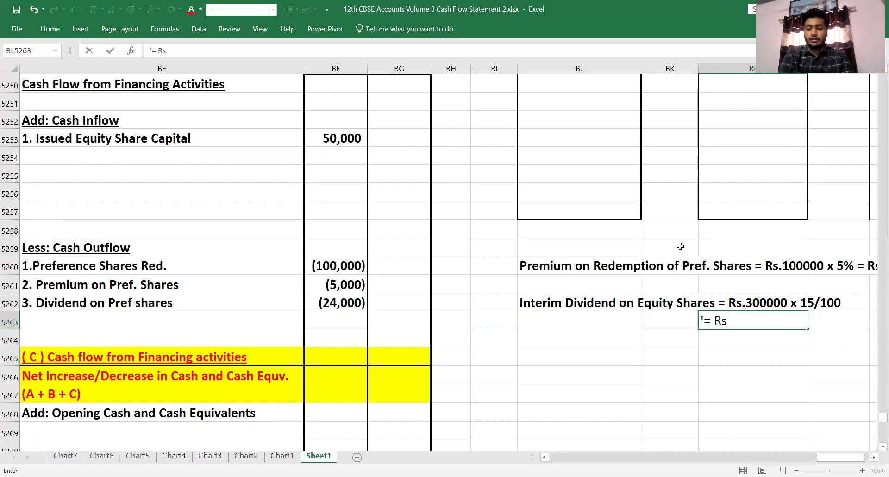
{"action": "type", "text": ".45000"}
{"action": "key", "text": "Return"}
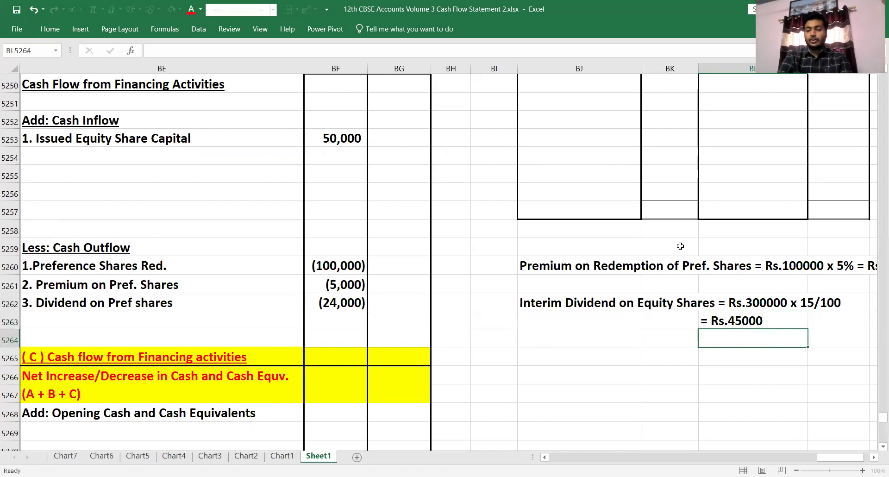
Add "4. Interim Dividend Paid" with the amount -45000 to the financing cash outflows in BE5263 and BF5263
{"action": "key", "text": "Up"}
{"action": "key", "text": "Left"}
{"action": "key", "text": "Left"}
{"action": "key", "text": "Up"}
{"action": "key", "text": "Left"}
{"action": "key", "text": "Left"}
{"action": "key", "text": "Left"}
{"action": "key", "text": "Left"}
{"action": "key", "text": "Down"}
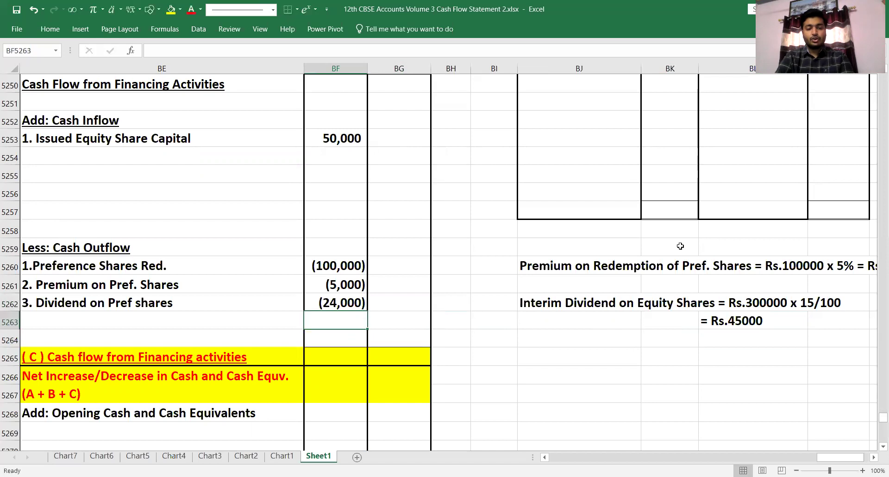
{"action": "key", "text": "Up"}
{"action": "key", "text": "Left"}
{"action": "key", "text": "Left"}
{"action": "key", "text": "Up"}
{"action": "key", "text": "Right"}
{"action": "key", "text": "Down"}
{"action": "key", "text": "Down"}
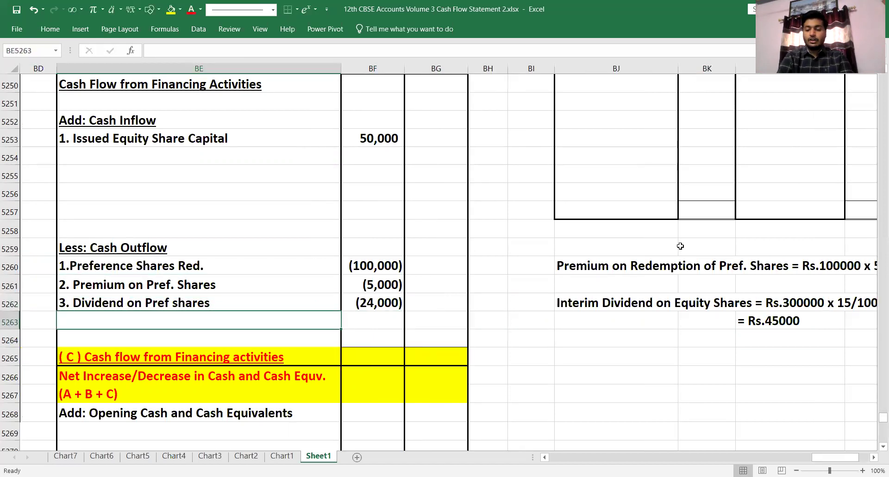
{"action": "type", "text": "4. Interim Dividend Paid"}
{"action": "key", "text": "Tab"}
{"action": "type", "text": "-45000"}
{"action": "key", "text": "Return"}
Add "2. Interim Dividend Paid" with the amount 45000 in BA5277 and BB5277, below the preference dividend in the net profit working
{"action": "key", "text": "Left"}
{"action": "key", "text": "Left"}
{"action": "key", "text": "Left"}
{"action": "key", "text": "Down"}
{"action": "key", "text": "Down"}
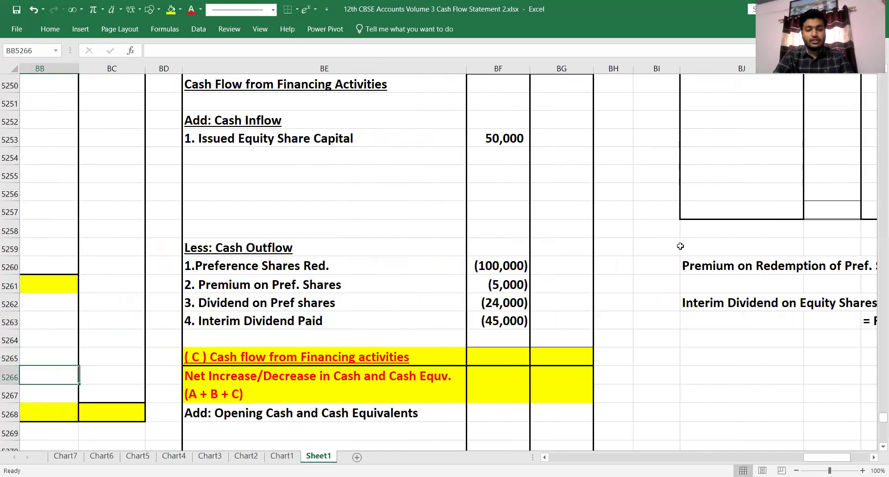
{"action": "key", "text": "Left"}
{"action": "key", "text": "Left"}
{"action": "key", "text": "Down"}
{"action": "key", "text": "Down"}
{"action": "key", "text": "Down"}
{"action": "key", "text": "Down"}
{"action": "key", "text": "Down"}
{"action": "key", "text": "Down"}
{"action": "key", "text": "Down"}
{"action": "key", "text": "Down"}
{"action": "key", "text": "Down"}
{"action": "key", "text": "Down"}
{"action": "key", "text": "Down"}
{"action": "key", "text": "Down"}
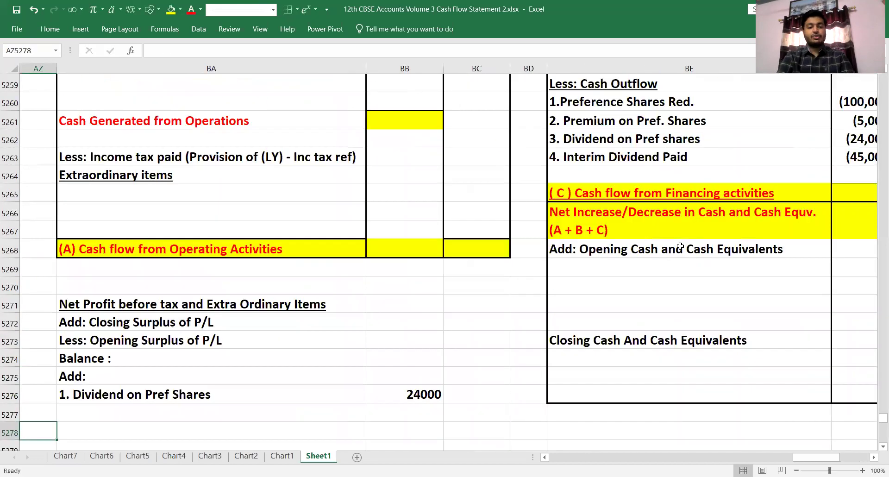
{"action": "key", "text": "Right"}
{"action": "key", "text": "Up"}
{"action": "type", "text": "2."}
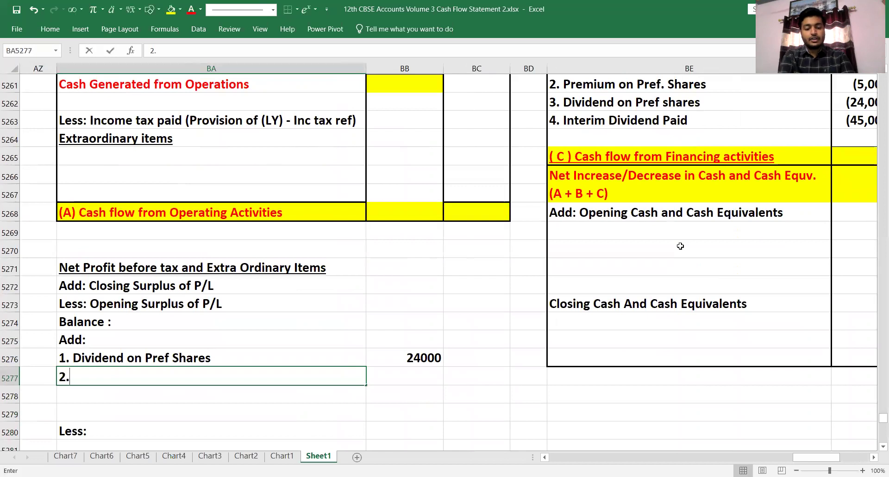
{"action": "type", "text": " Interim Di"}
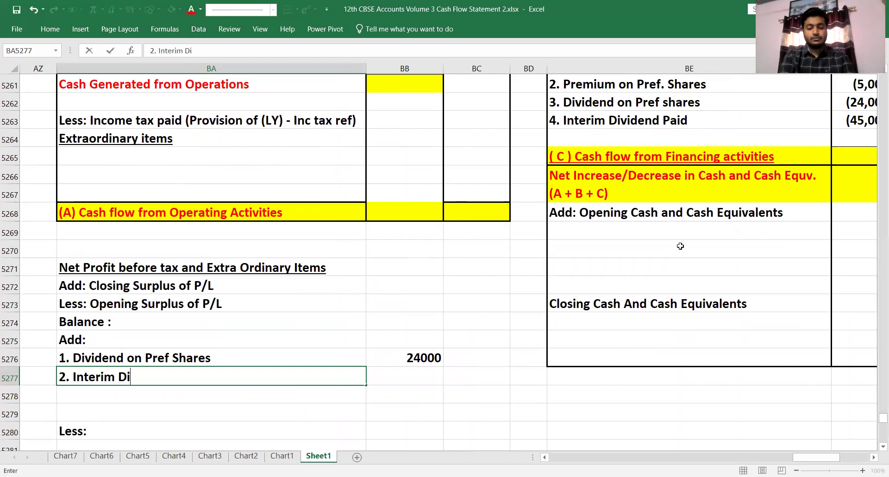
{"action": "type", "text": "vidend Paid"}
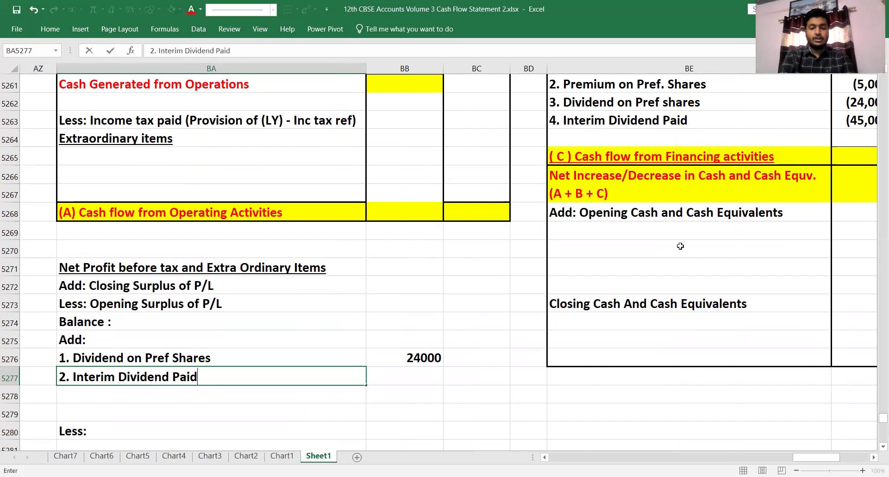
{"action": "key", "text": "Tab"}
{"action": "type", "text": "45000"}
{"action": "key", "text": "Return"}
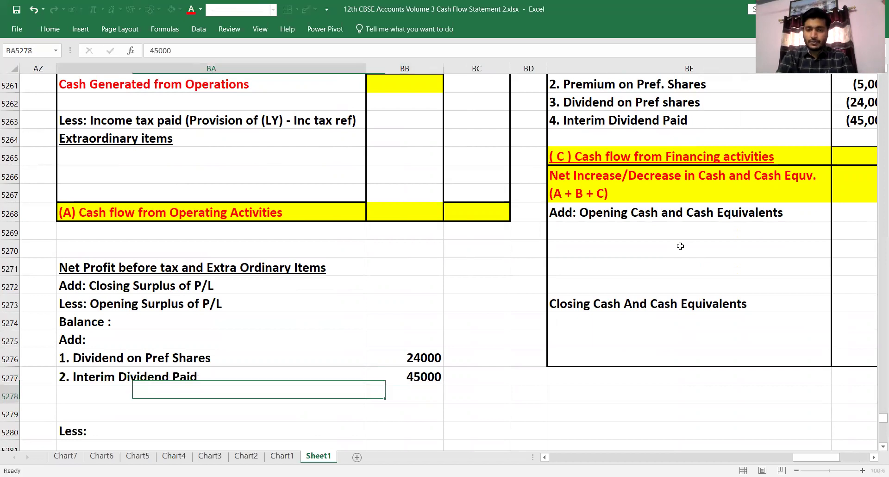
Review the remaining adjustments in the pictured question's notes, including (vi) on the fresh equity share issue
{"action": "key", "text": "Up"}
{"action": "key", "text": "Up"}
{"action": "key", "text": "Up"}
{"action": "key", "text": "Up"}
{"action": "key", "text": "Up"}
{"action": "key", "text": "Up"}
{"action": "key", "text": "Up"}
{"action": "key", "text": "Up"}
{"action": "key", "text": "Up"}
{"action": "key", "text": "Up"}
{"action": "key", "text": "Up"}
{"action": "key", "text": "Up"}
{"action": "key", "text": "Up"}
{"action": "key", "text": "Up"}
{"action": "key", "text": "Up"}
{"action": "key", "text": "Up"}
{"action": "key", "text": "Up"}
{"action": "key", "text": "Up"}
{"action": "key", "text": "Up"}
{"action": "key", "text": "Up"}
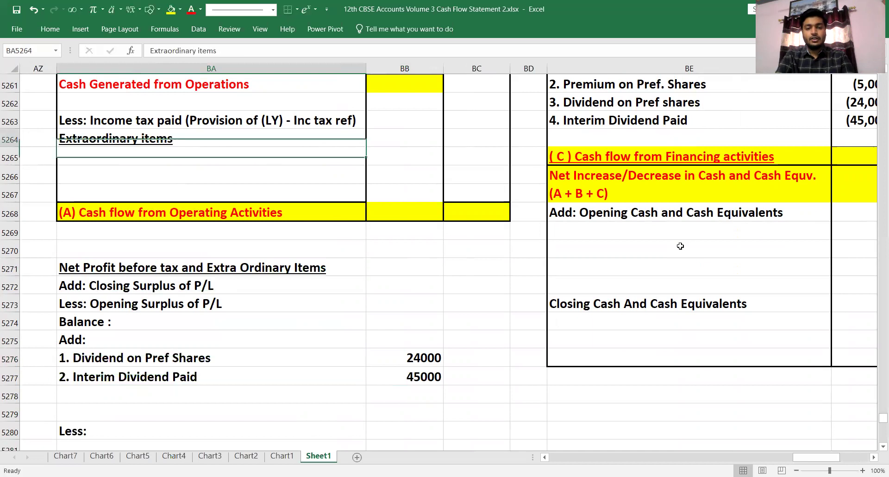
{"action": "key", "text": "Up"}
{"action": "key", "text": "Up"}
{"action": "key", "text": "Up"}
{"action": "key", "text": "Up"}
{"action": "key", "text": "Up"}
{"action": "key", "text": "Up"}
{"action": "key", "text": "Up"}
{"action": "key", "text": "Up"}
{"action": "key", "text": "Up"}
{"action": "key", "text": "Up"}
{"action": "key", "text": "Up"}
{"action": "key", "text": "Up"}
{"action": "key", "text": "Up"}
{"action": "key", "text": "Up"}
{"action": "key", "text": "Up"}
{"action": "key", "text": "Up"}
{"action": "key", "text": "Up"}
{"action": "key", "text": "Up"}
{"action": "key", "text": "Up"}
{"action": "key", "text": "Up"}
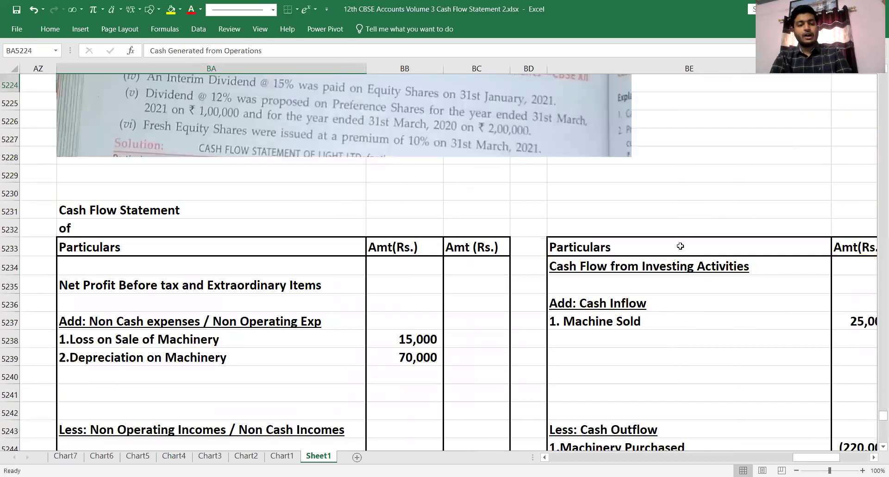
{"action": "key", "text": "Up"}
{"action": "key", "text": "Up"}
{"action": "key", "text": "Up"}
{"action": "key", "text": "Up"}
{"action": "key", "text": "Up"}
{"action": "key", "text": "Up"}
{"action": "key", "text": "Up"}
{"action": "key", "text": "Up"}
{"action": "key", "text": "Up"}
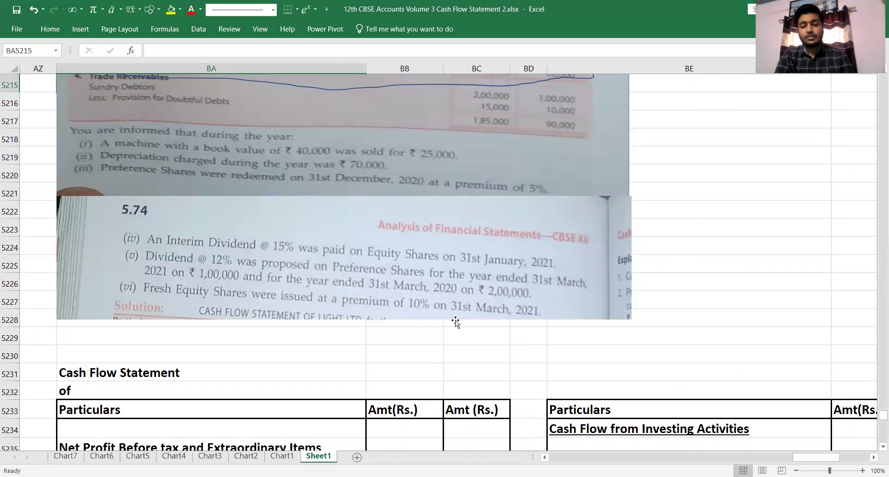
{"action": "left_click", "coordinate": [425, 331]}
Check the issued equity share capital entry under the financing cash inflows in BE5253
{"action": "key", "text": "Down"}
{"action": "key", "text": "Right"}
{"action": "key", "text": "Down"}
{"action": "key", "text": "Right"}
{"action": "key", "text": "Right"}
{"action": "key", "text": "Down"}
{"action": "key", "text": "Right"}
{"action": "key", "text": "Down"}
{"action": "key", "text": "Down"}
{"action": "key", "text": "Down"}
{"action": "key", "text": "Down"}
{"action": "key", "text": "Down"}
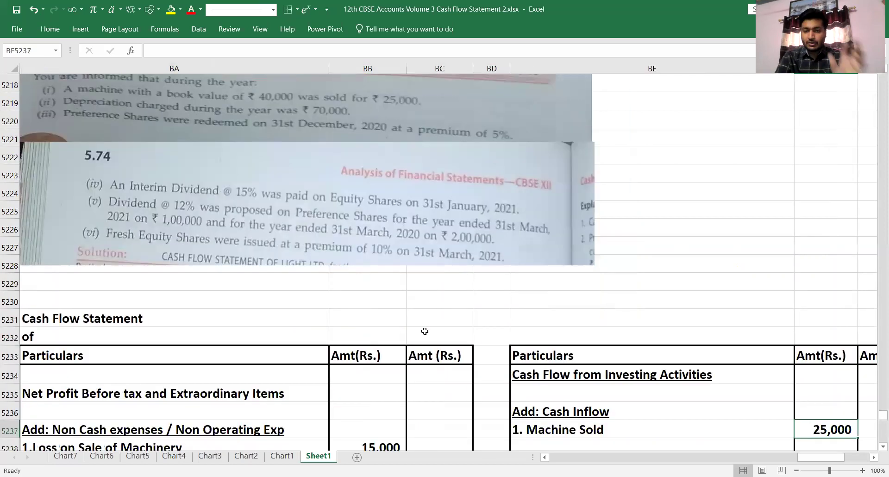
{"action": "key", "text": "Down"}
{"action": "key", "text": "Down"}
{"action": "key", "text": "Down"}
{"action": "key", "text": "Down"}
{"action": "key", "text": "Down"}
{"action": "key", "text": "Down"}
{"action": "key", "text": "Down"}
{"action": "key", "text": "Down"}
{"action": "key", "text": "Down"}
{"action": "key", "text": "Down"}
{"action": "key", "text": "Down"}
{"action": "key", "text": "Down"}
{"action": "key", "text": "Down"}
{"action": "key", "text": "Down"}
{"action": "key", "text": "Down"}
{"action": "key", "text": "Down"}
{"action": "key", "text": "Down"}
{"action": "key", "text": "Down"}
{"action": "key", "text": "Down"}
{"action": "key", "text": "Right"}
{"action": "key", "text": "Right"}
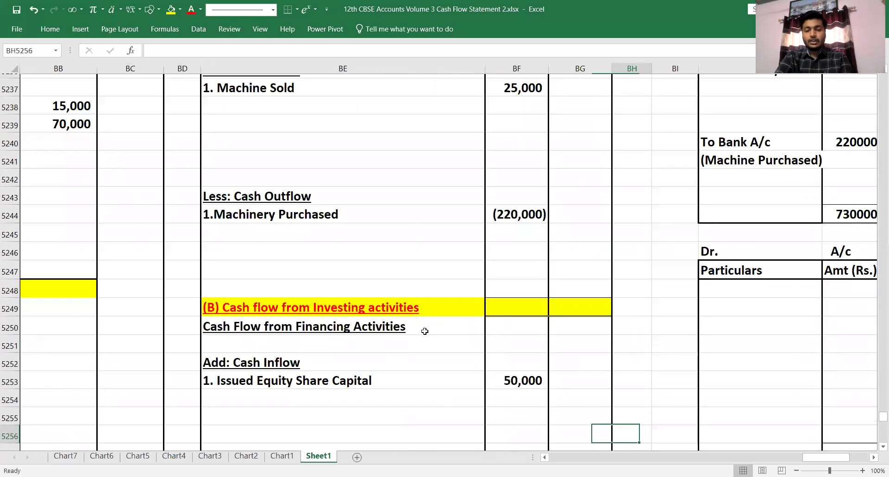
{"action": "key", "text": "Down"}
{"action": "key", "text": "Left"}
{"action": "key", "text": "Left"}
{"action": "key", "text": "Up"}
{"action": "key", "text": "Up"}
{"action": "key", "text": "Up"}
{"action": "key", "text": "Up"}
{"action": "key", "text": "Left"}
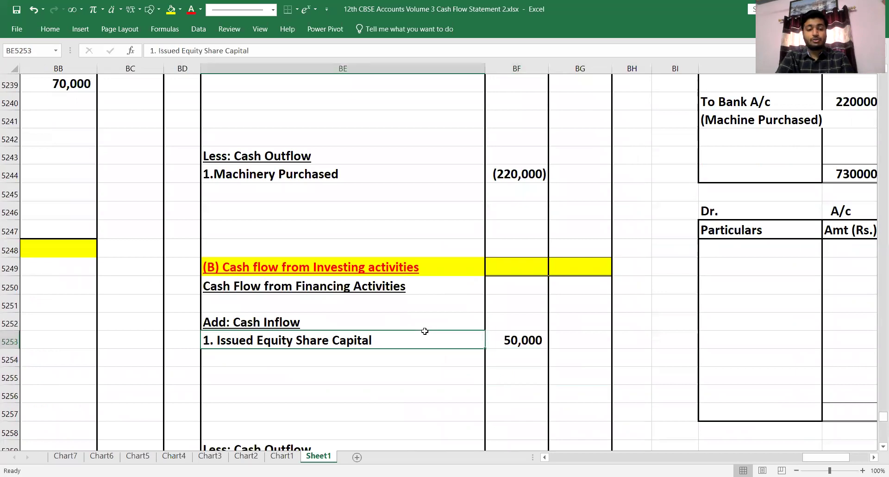
Reread note (vi) in the pictured question on the premium for the fresh equity shares
{"action": "key", "text": "Left"}
{"action": "key", "text": "Left"}
{"action": "key", "text": "Up"}
{"action": "key", "text": "Up"}
{"action": "key", "text": "Up"}
{"action": "key", "text": "Up"}
{"action": "key", "text": "Up"}
{"action": "key", "text": "Up"}
{"action": "key", "text": "Up"}
{"action": "key", "text": "Up"}
{"action": "key", "text": "Up"}
{"action": "key", "text": "Up"}
{"action": "key", "text": "Up"}
{"action": "key", "text": "Up"}
{"action": "key", "text": "Up"}
{"action": "key", "text": "Up"}
{"action": "key", "text": "Up"}
{"action": "key", "text": "Up"}
{"action": "key", "text": "Up"}
{"action": "key", "text": "Up"}
{"action": "key", "text": "Up"}
{"action": "key", "text": "Up"}
{"action": "key", "text": "Left"}
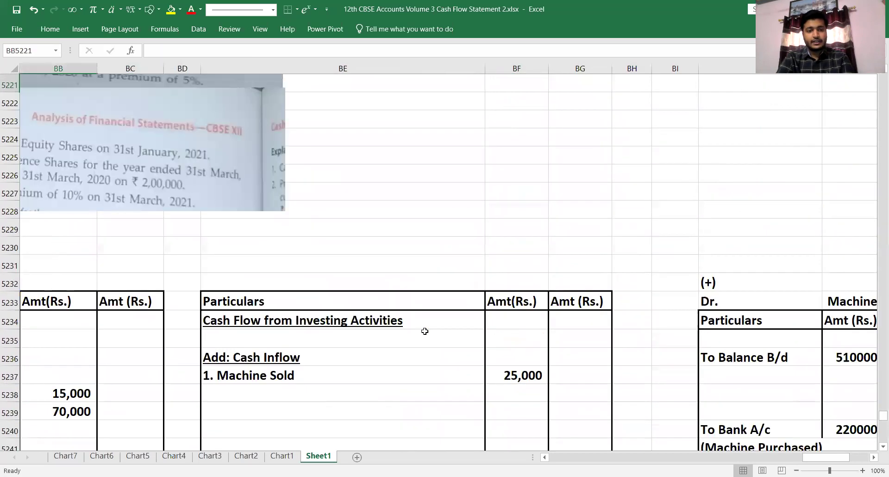
{"action": "key", "text": "Left"}
{"action": "key", "text": "Left"}
{"action": "key", "text": "Left"}
{"action": "key", "text": "Right"}
{"action": "key", "text": "Right"}
{"action": "key", "text": "Right"}
{"action": "key", "text": "Right"}
Examine the financing cash inflow rows around the issued equity share capital and its amount in BF5253
{"action": "key", "text": "Down"}
{"action": "key", "text": "Down"}
{"action": "key", "text": "Down"}
{"action": "key", "text": "Down"}
{"action": "key", "text": "Down"}
{"action": "key", "text": "Down"}
{"action": "key", "text": "Down"}
{"action": "key", "text": "Down"}
{"action": "key", "text": "Down"}
{"action": "key", "text": "Down"}
{"action": "key", "text": "Down"}
{"action": "key", "text": "Down"}
{"action": "key", "text": "Down"}
{"action": "key", "text": "Down"}
{"action": "key", "text": "Down"}
{"action": "key", "text": "Down"}
{"action": "key", "text": "Down"}
{"action": "key", "text": "Down"}
{"action": "key", "text": "Down"}
{"action": "key", "text": "Down"}
{"action": "key", "text": "Down"}
{"action": "key", "text": "Down"}
{"action": "key", "text": "Down"}
{"action": "key", "text": "Down"}
{"action": "key", "text": "Down"}
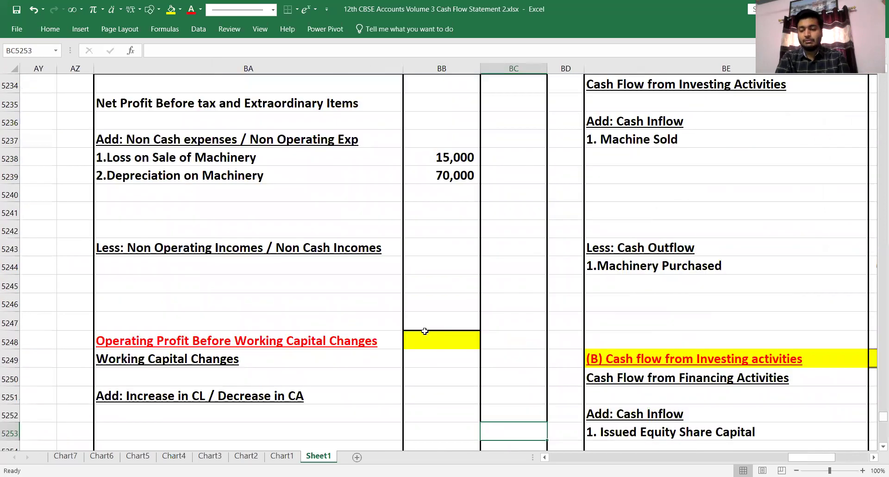
{"action": "key", "text": "Right"}
{"action": "key", "text": "Right"}
{"action": "key", "text": "Down"}
{"action": "key", "text": "Right"}
{"action": "key", "text": "Right"}
{"action": "key", "text": "Right"}
{"action": "key", "text": "Left"}
{"action": "key", "text": "Left"}
{"action": "key", "text": "Down"}
{"action": "key", "text": "Left"}
{"action": "key", "text": "Down"}
{"action": "key", "text": "Up"}
{"action": "key", "text": "Up"}
{"action": "key", "text": "Up"}
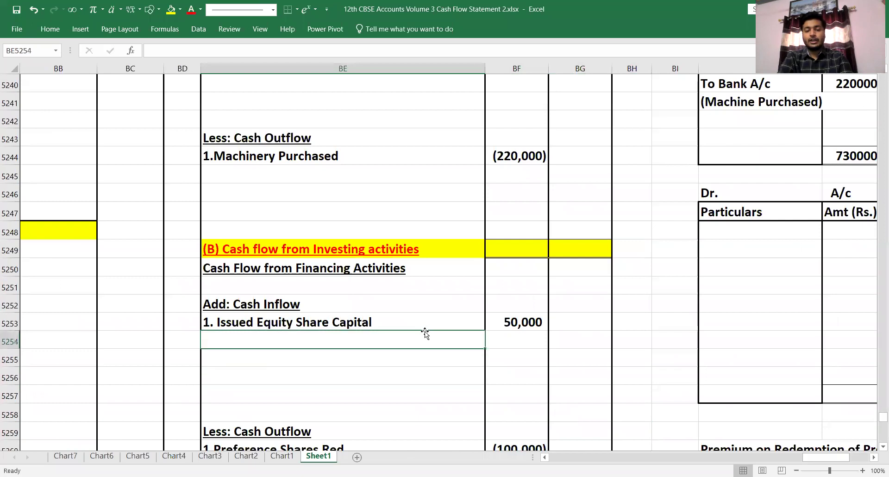
{"action": "key", "text": "Right"}
{"action": "key", "text": "Left"}
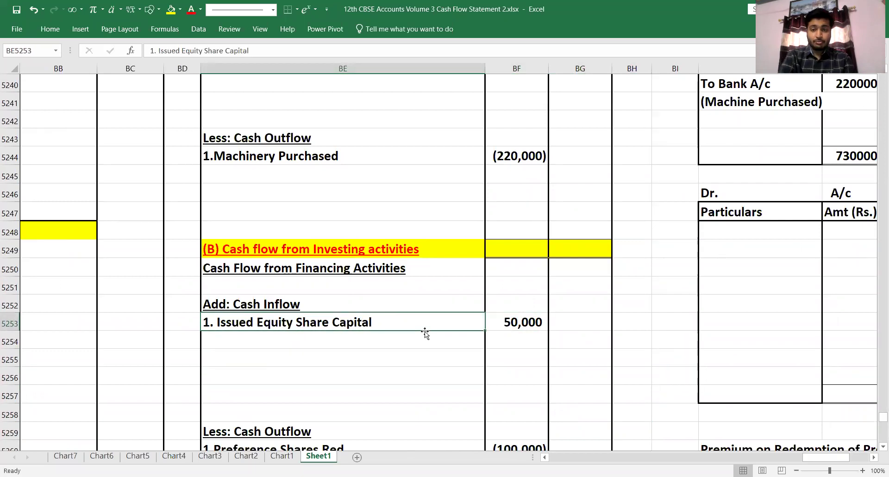
{"action": "key", "text": "Right"}
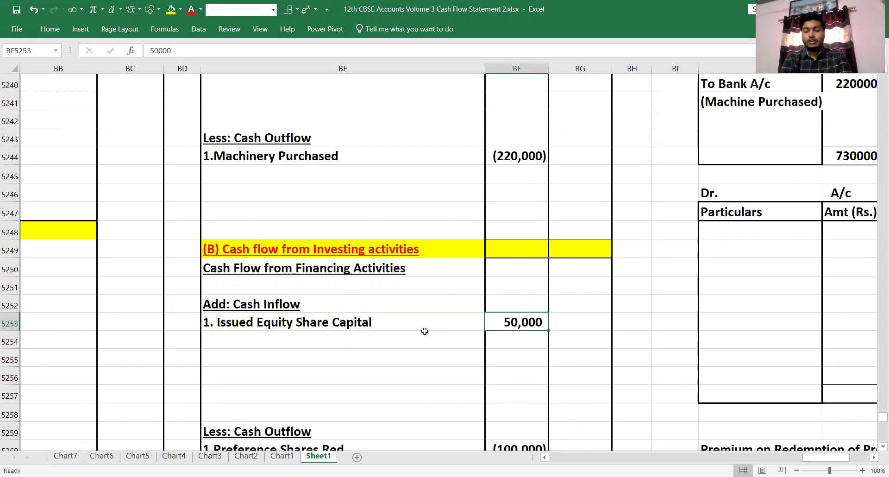
{"action": "key", "text": "Left"}
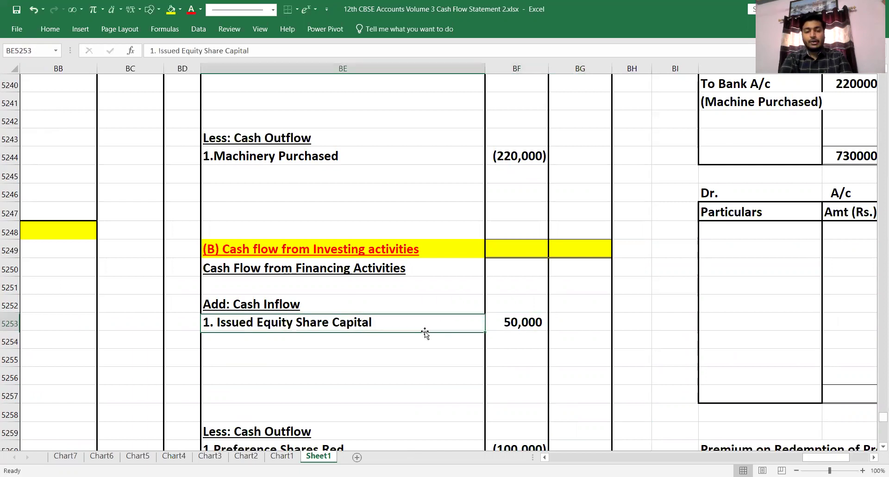
{"action": "type", "text": "(Including"}
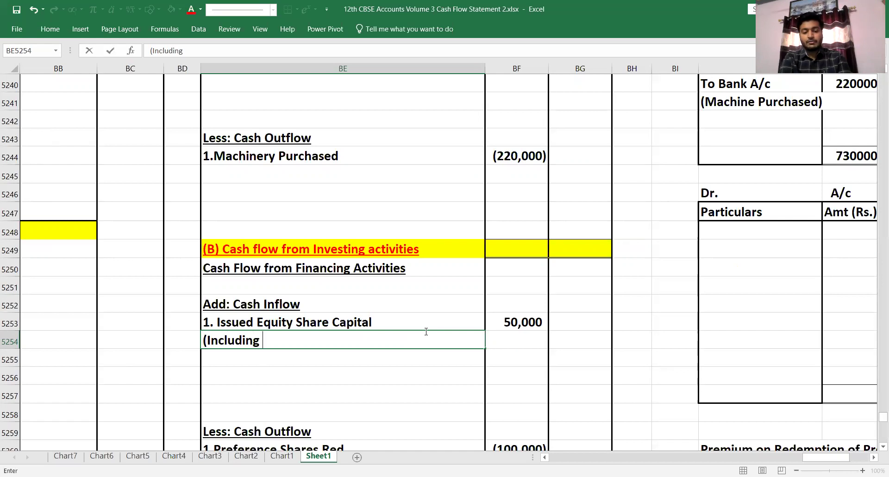
{"action": "type", "text": "SR"}
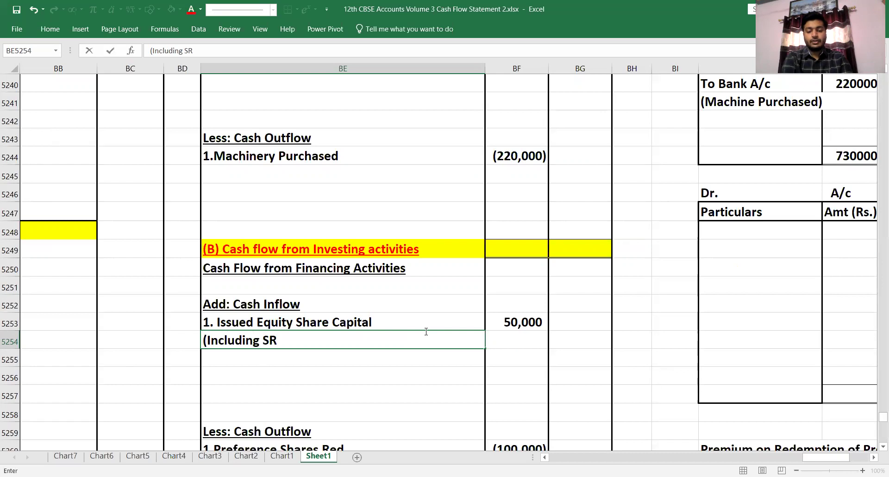
{"action": "type", "text": ")"}
{"action": "key", "text": "Return"}
{"action": "key", "text": "Right"}
{"action": "key", "text": "Up"}
{"action": "key", "text": "Up"}
{"action": "key", "text": "F2"}
{"action": "key", "text": "Return"}
{"action": "key", "text": "Left"}
{"action": "key", "text": "Delete"}
Enter "2. Security premium on Equity Shares" in BE5254 as the second financing cash inflow
{"action": "type", "text": "2. S"}
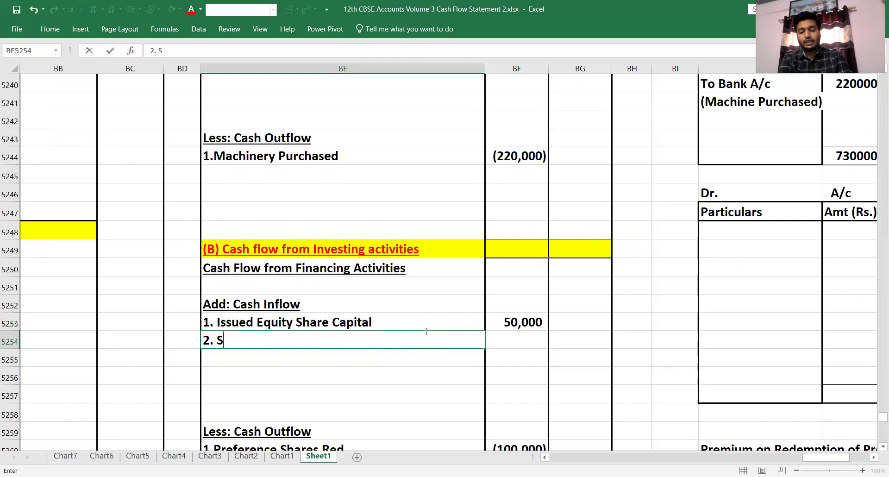
{"action": "type", "text": "ecurity pre "}
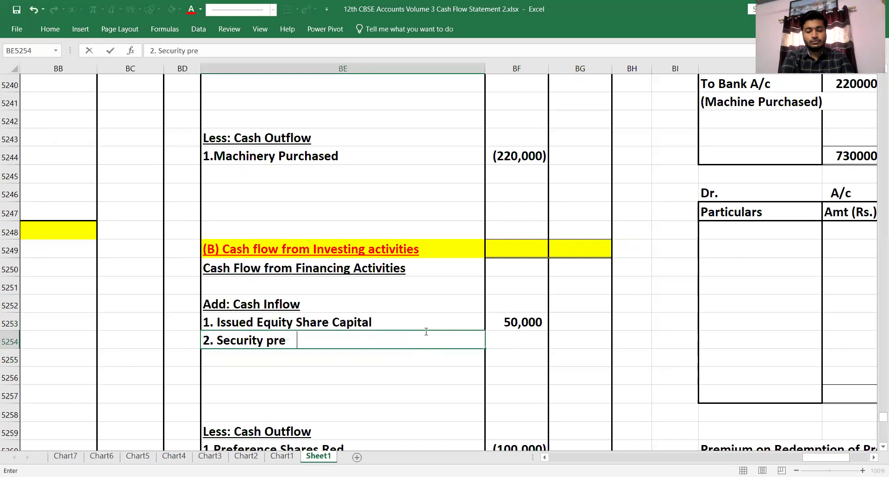
{"action": "type", "text": "mium on Equity"}
{"action": "key", "text": "BackSpace"}
{"action": "type", "text": "y SHares"}
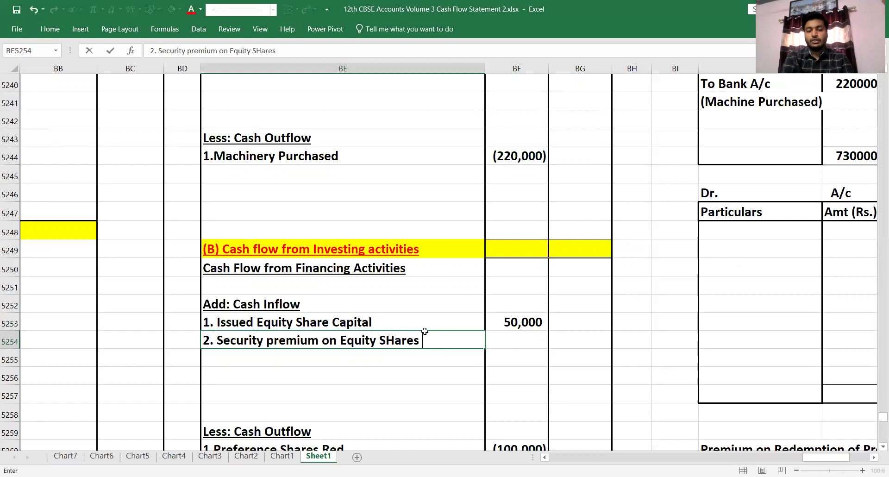
{"action": "key", "text": "Return"}
Add the premium working "(50000 x 5/100)" in BE5255, beneath the security premium entry
{"action": "type", "text": "(5000"}
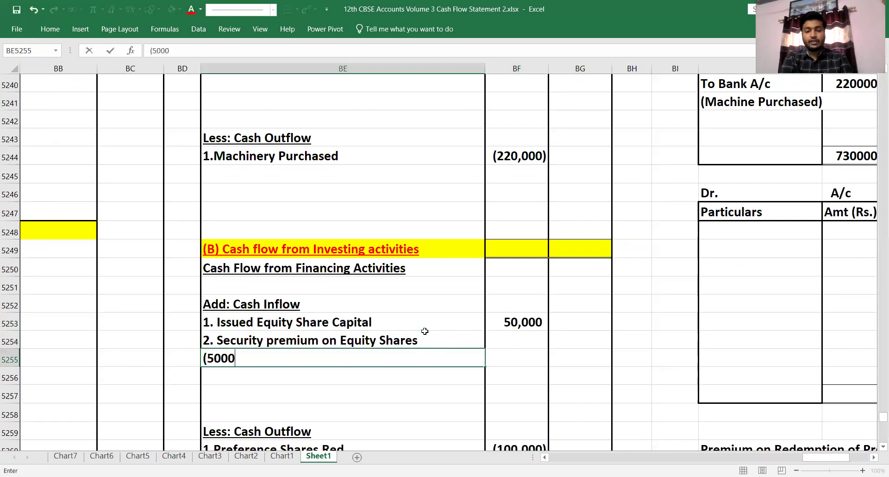
{"action": "type", "text": "0 x 5/08"}
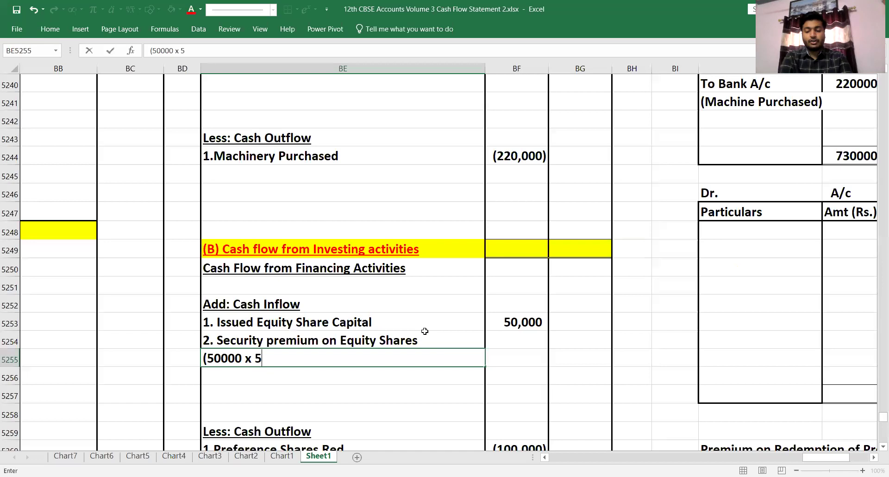
{"action": "key", "text": "BackSpace"}
{"action": "key", "text": "BackSpace"}
{"action": "type", "text": "100)"}
{"action": "key", "text": "Return"}
Check the premium rate for the fresh equity shares in note (vi) of the pictured question
{"action": "key", "text": "Up"}
{"action": "key", "text": "Left"}
{"action": "key", "text": "Left"}
{"action": "key", "text": "Left"}
{"action": "key", "text": "Left"}
{"action": "key", "text": "Up"}
{"action": "key", "text": "Up"}
{"action": "key", "text": "Up"}
{"action": "key", "text": "Up"}
{"action": "key", "text": "Up"}
{"action": "key", "text": "Up"}
{"action": "key", "text": "Up"}
{"action": "key", "text": "Up"}
{"action": "key", "text": "Up"}
{"action": "key", "text": "Up"}
{"action": "key", "text": "Up"}
{"action": "key", "text": "Up"}
{"action": "key", "text": "Up"}
{"action": "key", "text": "Up"}
{"action": "key", "text": "Up"}
{"action": "key", "text": "Up"}
{"action": "key", "text": "Up"}
{"action": "key", "text": "Up"}
{"action": "key", "text": "Up"}
{"action": "scroll", "coordinate": [425, 331], "scroll_direction": "up", "scroll_amount": 6}
{"action": "key", "text": "Up"}
{"action": "key", "text": "Up"}
{"action": "key", "text": "Up"}
{"action": "key", "text": "Up"}
{"action": "key", "text": "Up"}
{"action": "key", "text": "Up"}
{"action": "key", "text": "Up"}
{"action": "key", "text": "Up"}
{"action": "key", "text": "Up"}
{"action": "key", "text": "Up"}
{"action": "key", "text": "Up"}
{"action": "key", "text": "Up"}
{"action": "key", "text": "Up"}
{"action": "key", "text": "Up"}
{"action": "key", "text": "Up"}
{"action": "key", "text": "Up"}
{"action": "key", "text": "Up"}
{"action": "key", "text": "Right"}
{"action": "key", "text": "Right"}
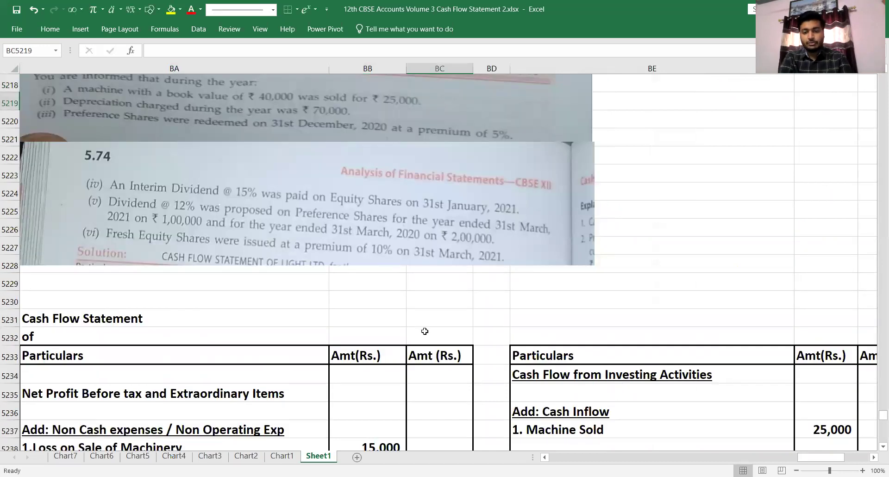
Correct the premium working in BE5255 to "(50000 x 10/100)"
{"action": "key", "text": "Right"}
{"action": "key", "text": "Right"}
{"action": "key", "text": "Down"}
{"action": "key", "text": "Down"}
{"action": "key", "text": "Down"}
{"action": "key", "text": "Down"}
{"action": "key", "text": "Down"}
{"action": "key", "text": "Down"}
{"action": "key", "text": "Down"}
{"action": "key", "text": "Down"}
{"action": "key", "text": "Down"}
{"action": "key", "text": "Down"}
{"action": "key", "text": "Down"}
{"action": "key", "text": "Down"}
{"action": "key", "text": "Down"}
{"action": "key", "text": "Down"}
{"action": "key", "text": "Down"}
{"action": "key", "text": "Down"}
{"action": "key", "text": "Down"}
{"action": "key", "text": "Down"}
{"action": "key", "text": "Down"}
{"action": "key", "text": "Down"}
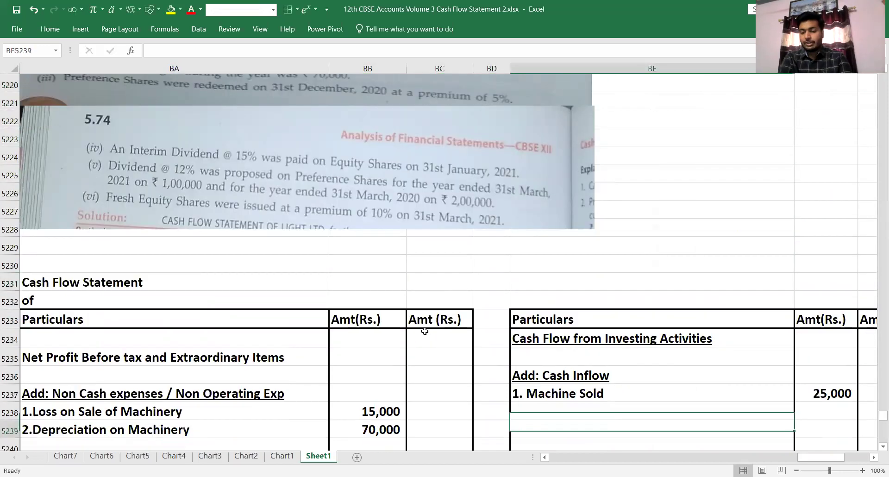
{"action": "key", "text": "Down"}
{"action": "key", "text": "Down"}
{"action": "key", "text": "Down"}
{"action": "key", "text": "Down"}
{"action": "key", "text": "Down"}
{"action": "key", "text": "Down"}
{"action": "key", "text": "Down"}
{"action": "key", "text": "Down"}
{"action": "key", "text": "Down"}
{"action": "key", "text": "Down"}
{"action": "key", "text": "Down"}
{"action": "key", "text": "Down"}
{"action": "key", "text": "Down"}
{"action": "key", "text": "Down"}
{"action": "key", "text": "Down"}
{"action": "key", "text": "Down"}
{"action": "key", "text": "F2"}
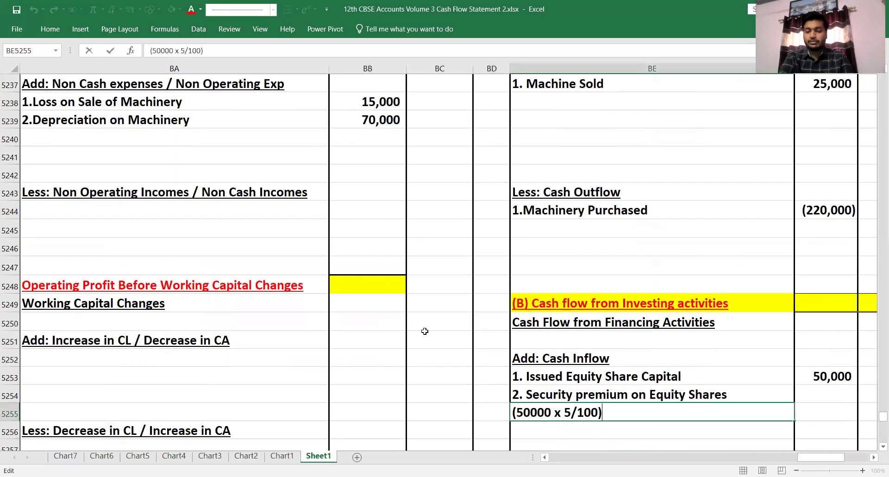
{"action": "key", "text": "BackSpace"}
{"action": "type", "text": "10"}
{"action": "key", "text": "Return"}
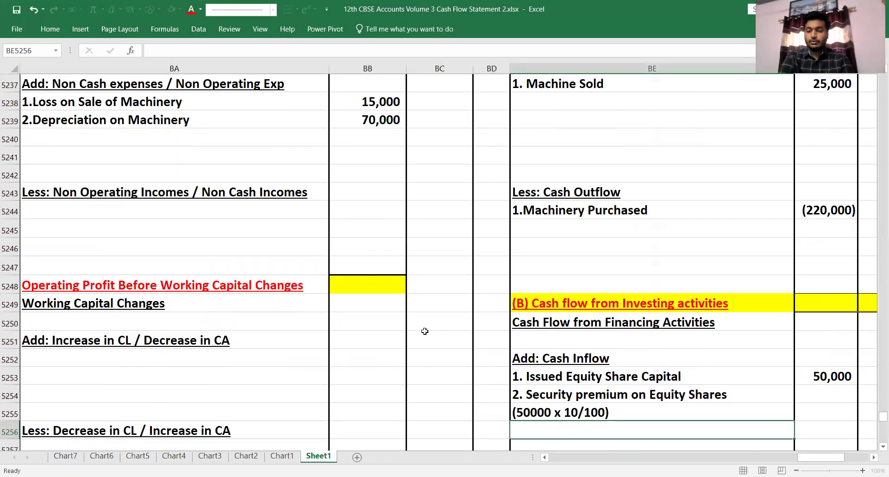
Enter 5000 in BF5254 as the amount of the security premium on equity shares
{"action": "key", "text": "Right"}
{"action": "key", "text": "Up"}
{"action": "key", "text": "Up"}
{"action": "type", "text": "5000"}
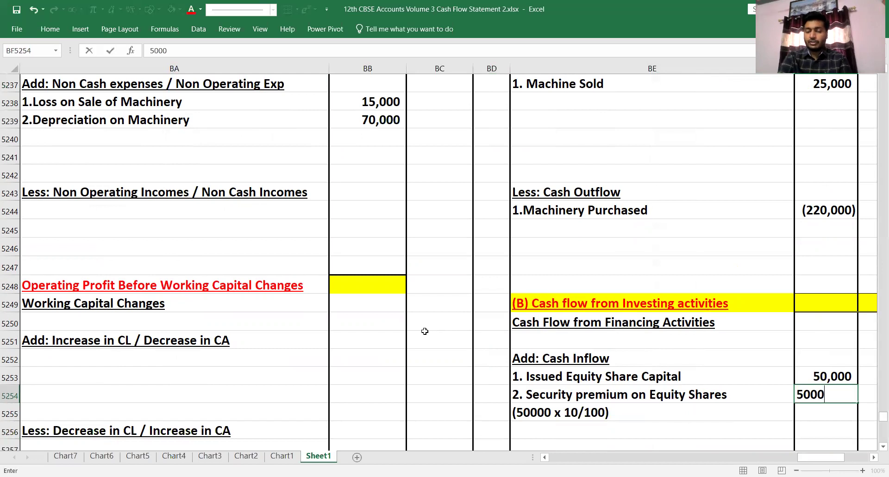
{"action": "key", "text": "Return"}
Commit 5000 as the security premium amount in BF5254
{"action": "key", "text": "Right"}
{"action": "key", "text": "Left"}
Examine the pictured question's balance sheet for items still missing from the cash flow statement
{"action": "key", "text": "Up"}
{"action": "key", "text": "Up"}
{"action": "key", "text": "Left"}
{"action": "key", "text": "Left"}
{"action": "key", "text": "Left"}
{"action": "key", "text": "Left"}
{"action": "key", "text": "Left"}
{"action": "key", "text": "Left"}
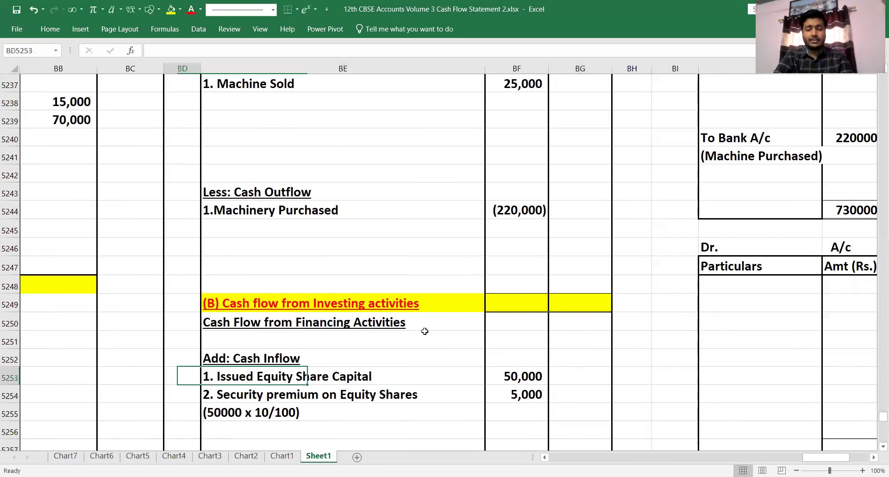
{"action": "key", "text": "Up"}
{"action": "key", "text": "Up"}
{"action": "key", "text": "Up"}
{"action": "key", "text": "Up"}
{"action": "key", "text": "Up"}
{"action": "key", "text": "Up"}
{"action": "key", "text": "Up"}
{"action": "key", "text": "Up"}
{"action": "key", "text": "Up"}
{"action": "key", "text": "Up"}
{"action": "key", "text": "Up"}
{"action": "key", "text": "Up"}
{"action": "key", "text": "Up"}
{"action": "key", "text": "Up"}
{"action": "key", "text": "Up"}
{"action": "key", "text": "Up"}
{"action": "key", "text": "Up"}
{"action": "key", "text": "Up"}
{"action": "key", "text": "Up"}
{"action": "key", "text": "Up"}
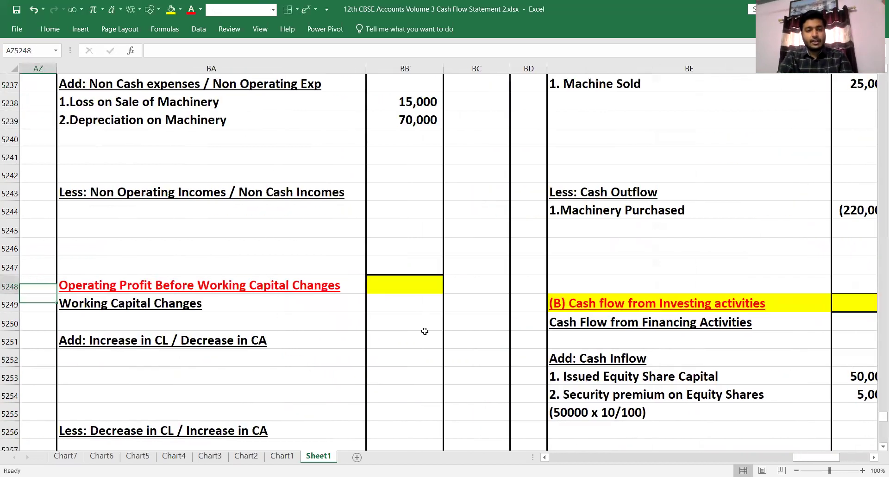
{"action": "key", "text": "Up"}
{"action": "key", "text": "Up"}
{"action": "key", "text": "Up"}
{"action": "key", "text": "Up"}
{"action": "key", "text": "Up"}
{"action": "key", "text": "Up"}
{"action": "key", "text": "Up"}
{"action": "key", "text": "Up"}
{"action": "key", "text": "Up"}
{"action": "key", "text": "Up"}
{"action": "key", "text": "Up"}
{"action": "key", "text": "Up"}
{"action": "key", "text": "Up"}
{"action": "key", "text": "Up"}
{"action": "key", "text": "Up"}
{"action": "key", "text": "Up"}
{"action": "key", "text": "Up"}
{"action": "key", "text": "Up"}
{"action": "key", "text": "Up"}
{"action": "key", "text": "Up"}
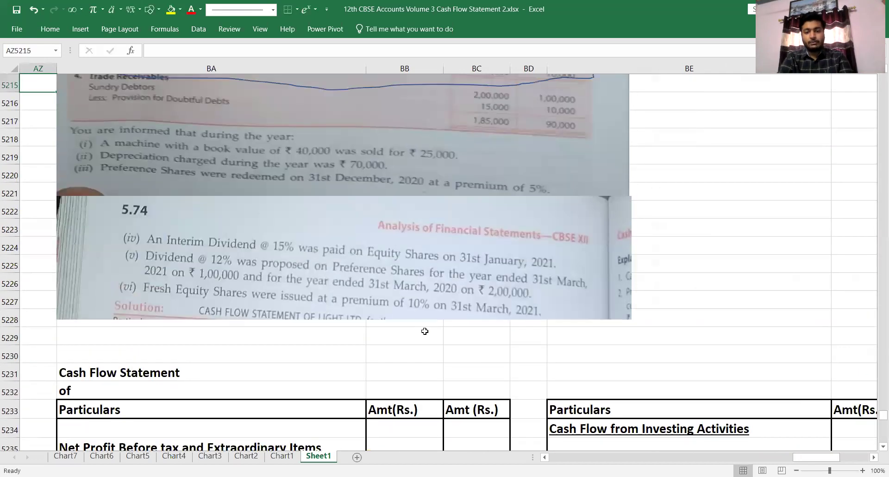
{"action": "key", "text": "Left"}
{"action": "key", "text": "Up"}
{"action": "key", "text": "Up"}
{"action": "key", "text": "Up"}
{"action": "key", "text": "Up"}
{"action": "key", "text": "Up"}
{"action": "key", "text": "Up"}
{"action": "key", "text": "Up"}
{"action": "key", "text": "Up"}
{"action": "key", "text": "Up"}
{"action": "key", "text": "Up"}
{"action": "key", "text": "Up"}
{"action": "key", "text": "Up"}
{"action": "key", "text": "Up"}
{"action": "key", "text": "Up"}
{"action": "key", "text": "Up"}
{"action": "key", "text": "Up"}
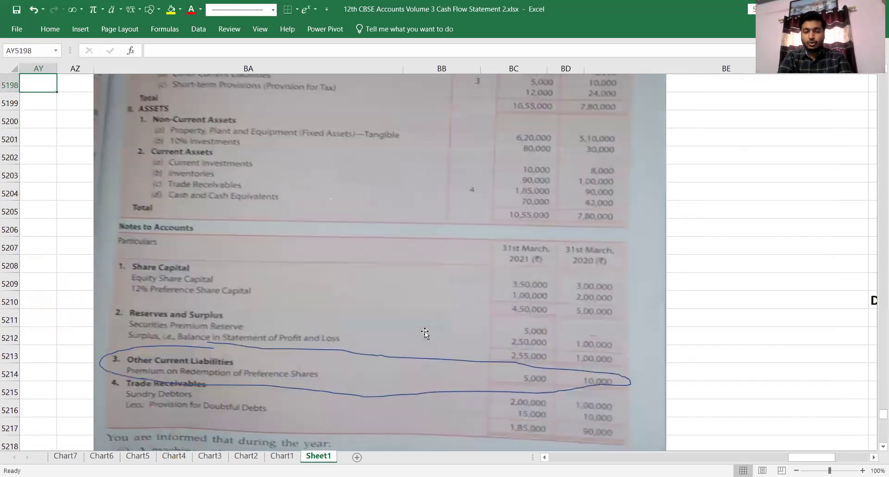
{"action": "key", "text": "Up"}
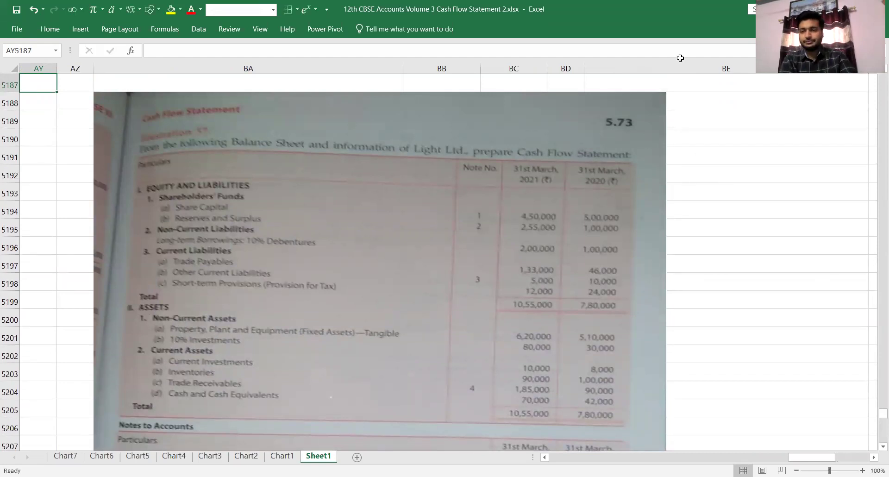
Read through the pictured notes to accounts and the additional information notes (i) to (vi)
{"action": "key", "text": "Down"}
{"action": "key", "text": "Down"}
{"action": "key", "text": "Down"}
{"action": "key", "text": "Down"}
{"action": "key", "text": "Down"}
{"action": "key", "text": "Down"}
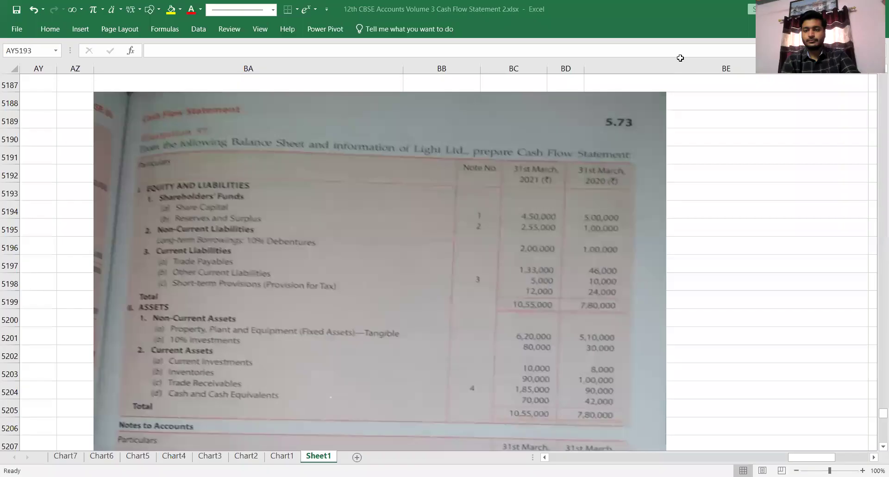
{"action": "left_click", "coordinate": [746, 192]}
{"action": "key", "text": "Left"}
{"action": "key", "text": "Left"}
{"action": "key", "text": "Down"}
{"action": "key", "text": "Down"}
{"action": "key", "text": "Down"}
{"action": "key", "text": "Down"}
{"action": "key", "text": "Down"}
{"action": "key", "text": "Down"}
{"action": "key", "text": "Down"}
{"action": "key", "text": "Down"}
{"action": "key", "text": "Down"}
{"action": "key", "text": "Down"}
{"action": "key", "text": "Down"}
{"action": "key", "text": "Down"}
{"action": "key", "text": "Down"}
{"action": "key", "text": "Down"}
{"action": "key", "text": "Down"}
{"action": "key", "text": "Down"}
{"action": "key", "text": "Down"}
{"action": "key", "text": "Down"}
{"action": "key", "text": "Down"}
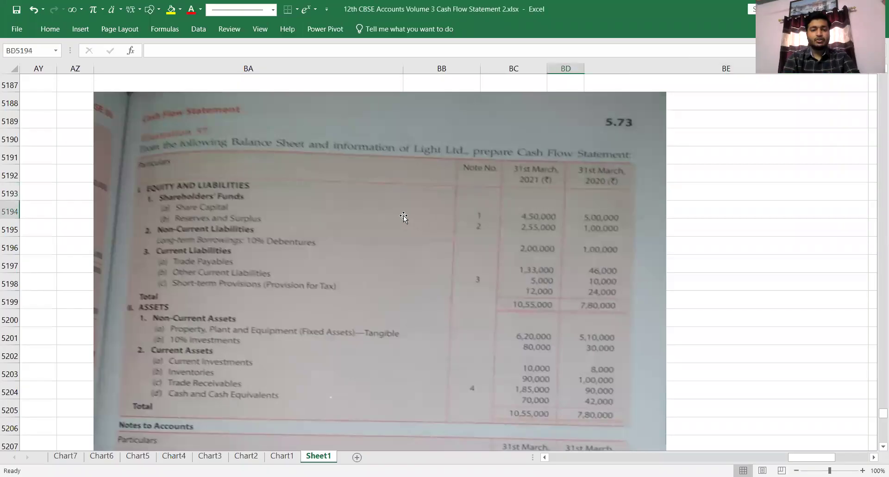
{"action": "key", "text": "Down"}
{"action": "key", "text": "Down"}
{"action": "key", "text": "Down"}
{"action": "key", "text": "Down"}
{"action": "key", "text": "Down"}
{"action": "key", "text": "Down"}
{"action": "key", "text": "Down"}
{"action": "key", "text": "Down"}
{"action": "key", "text": "Down"}
{"action": "key", "text": "Down"}
{"action": "key", "text": "Down"}
{"action": "key", "text": "Down"}
{"action": "key", "text": "Down"}
{"action": "key", "text": "Down"}
{"action": "key", "text": "Down"}
{"action": "key", "text": "Down"}
{"action": "key", "text": "Down"}
{"action": "key", "text": "Down"}
{"action": "key", "text": "Down"}
{"action": "key", "text": "Down"}
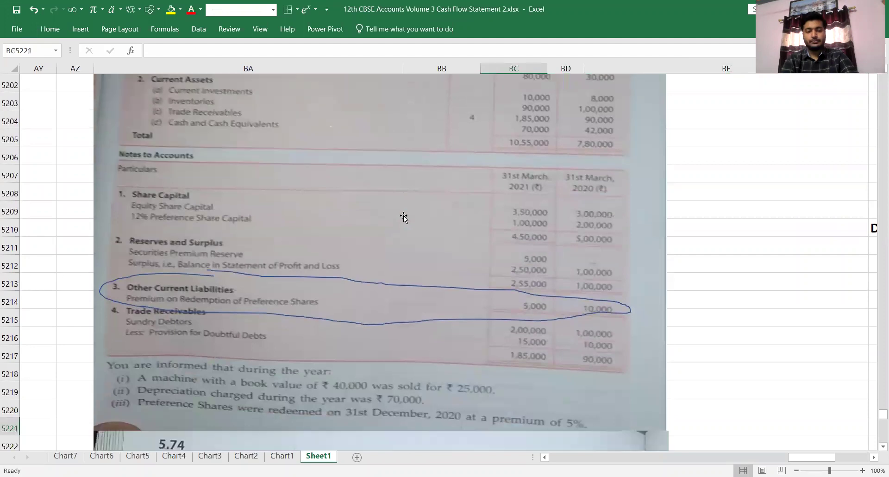
Review the assets in the pictured balance sheet together with the notes to accounts on share capital and reserves
{"action": "key", "text": "Up"}
{"action": "key", "text": "Up"}
{"action": "key", "text": "Up"}
{"action": "key", "text": "Up"}
{"action": "key", "text": "Up"}
{"action": "key", "text": "Up"}
{"action": "key", "text": "Up"}
{"action": "key", "text": "Up"}
{"action": "key", "text": "Up"}
{"action": "key", "text": "Up"}
{"action": "key", "text": "Up"}
{"action": "key", "text": "Up"}
{"action": "key", "text": "Up"}
{"action": "key", "text": "Up"}
{"action": "key", "text": "Up"}
{"action": "key", "text": "Up"}
{"action": "key", "text": "Up"}
{"action": "key", "text": "Up"}
{"action": "key", "text": "Up"}
{"action": "key", "text": "Up"}
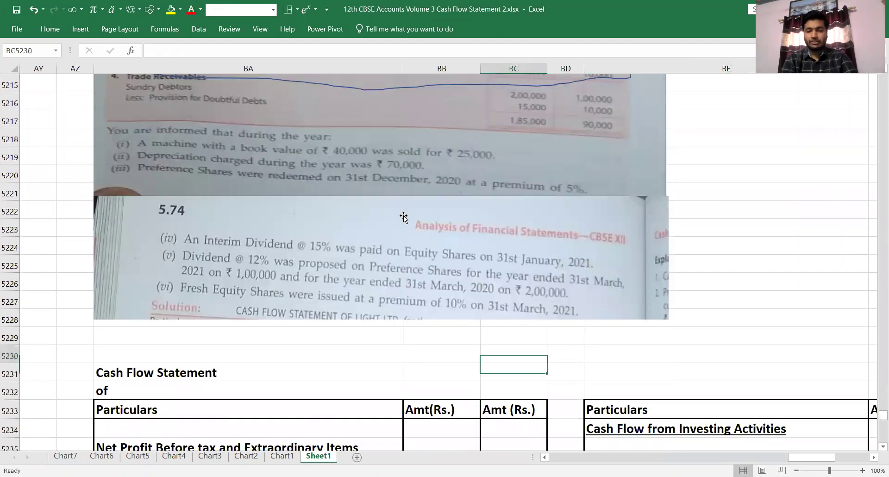
{"action": "key", "text": "Up"}
{"action": "key", "text": "Up"}
{"action": "key", "text": "Up"}
{"action": "key", "text": "Up"}
{"action": "key", "text": "Up"}
{"action": "key", "text": "Up"}
{"action": "key", "text": "Up"}
{"action": "key", "text": "Up"}
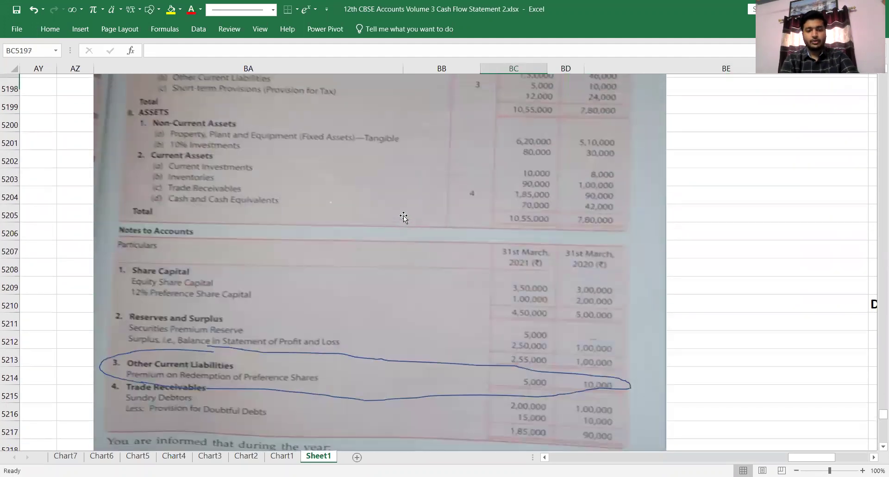
Examine the pictured note on premium on redemption of preference shares and additional information notes (i) to (iii)
{"action": "key", "text": "Down"}
{"action": "key", "text": "Down"}
{"action": "key", "text": "Down"}
{"action": "key", "text": "Down"}
{"action": "key", "text": "Down"}
{"action": "key", "text": "Down"}
{"action": "key", "text": "Down"}
{"action": "key", "text": "Down"}
{"action": "key", "text": "Down"}
{"action": "key", "text": "Down"}
{"action": "key", "text": "Down"}
{"action": "key", "text": "Down"}
{"action": "key", "text": "Down"}
{"action": "key", "text": "Down"}
{"action": "key", "text": "Down"}
{"action": "key", "text": "Down"}
{"action": "key", "text": "Down"}
{"action": "key", "text": "Down"}
{"action": "key", "text": "Down"}
{"action": "key", "text": "Down"}
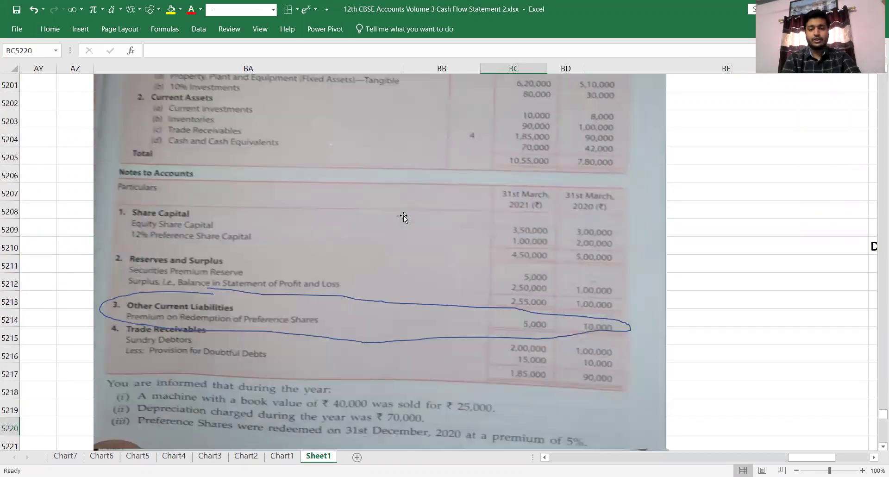
{"action": "key", "text": "Down"}
{"action": "key", "text": "Down"}
{"action": "key", "text": "Right"}
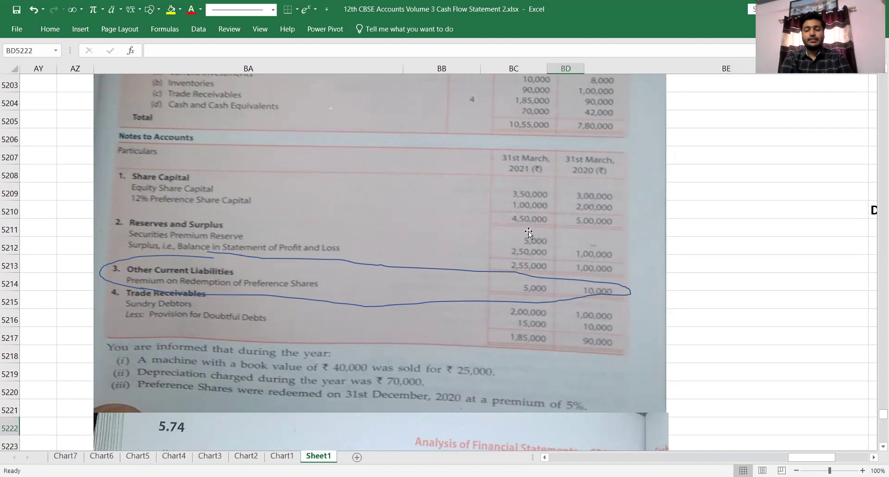
Compare additional information notes (iv) to (vi) with the operating and investing entries already in the cash flow statement
{"action": "key", "text": "Right"}
{"action": "key", "text": "Down"}
{"action": "key", "text": "Down"}
{"action": "key", "text": "Down"}
{"action": "key", "text": "Down"}
{"action": "key", "text": "Down"}
{"action": "key", "text": "Down"}
{"action": "key", "text": "Down"}
{"action": "key", "text": "Down"}
{"action": "key", "text": "Down"}
{"action": "key", "text": "Down"}
{"action": "key", "text": "Down"}
{"action": "key", "text": "Down"}
{"action": "key", "text": "Down"}
{"action": "key", "text": "Down"}
{"action": "key", "text": "Down"}
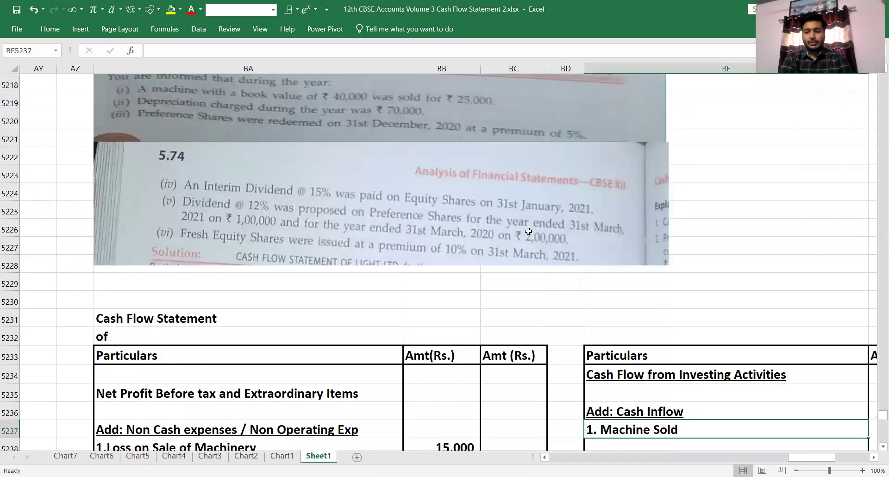
{"action": "key", "text": "Down"}
{"action": "key", "text": "Down"}
{"action": "key", "text": "Down"}
{"action": "key", "text": "Down"}
{"action": "key", "text": "Down"}
{"action": "key", "text": "Down"}
{"action": "key", "text": "Down"}
{"action": "key", "text": "Down"}
{"action": "key", "text": "Down"}
{"action": "key", "text": "Left"}
{"action": "key", "text": "Up"}
{"action": "key", "text": "Right"}
{"action": "key", "text": "Down"}
{"action": "key", "text": "Left"}
{"action": "key", "text": "Up"}
{"action": "key", "text": "Up"}
{"action": "key", "text": "Up"}
{"action": "key", "text": "Up"}
{"action": "key", "text": "Up"}
{"action": "key", "text": "Up"}
{"action": "key", "text": "Up"}
{"action": "key", "text": "Up"}
{"action": "key", "text": "Up"}
{"action": "key", "text": "Up"}
{"action": "key", "text": "Up"}
{"action": "key", "text": "Up"}
{"action": "key", "text": "Up"}
{"action": "key", "text": "Up"}
{"action": "key", "text": "Up"}
{"action": "key", "text": "Up"}
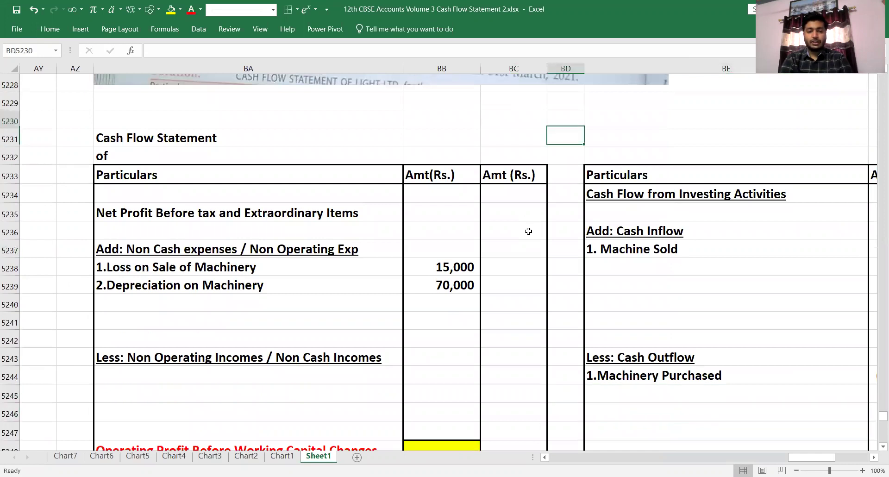
Recheck the pictured notes to accounts and the interim dividend, proposed dividend and fresh equity share issue details
{"action": "key", "text": "Left"}
{"action": "key", "text": "Up"}
{"action": "key", "text": "Up"}
{"action": "key", "text": "Up"}
{"action": "key", "text": "Up"}
{"action": "key", "text": "Up"}
{"action": "key", "text": "Up"}
{"action": "key", "text": "Up"}
{"action": "key", "text": "Up"}
{"action": "key", "text": "Up"}
{"action": "key", "text": "Up"}
{"action": "key", "text": "Up"}
{"action": "key", "text": "Up"}
{"action": "key", "text": "Up"}
{"action": "key", "text": "Up"}
{"action": "key", "text": "Up"}
{"action": "key", "text": "Up"}
{"action": "key", "text": "Up"}
{"action": "key", "text": "Up"}
{"action": "key", "text": "Up"}
{"action": "key", "text": "Up"}
{"action": "key", "text": "Down"}
{"action": "key", "text": "Down"}
{"action": "key", "text": "Down"}
{"action": "key", "text": "Down"}
{"action": "key", "text": "Down"}
{"action": "key", "text": "Down"}
{"action": "key", "text": "Down"}
{"action": "key", "text": "Down"}
{"action": "key", "text": "Down"}
{"action": "key", "text": "Down"}
{"action": "key", "text": "Down"}
{"action": "key", "text": "Down"}
{"action": "key", "text": "Down"}
{"action": "key", "text": "Down"}
{"action": "key", "text": "Down"}
{"action": "key", "text": "Down"}
{"action": "key", "text": "Down"}
{"action": "key", "text": "Down"}
{"action": "key", "text": "Down"}
{"action": "key", "text": "Down"}
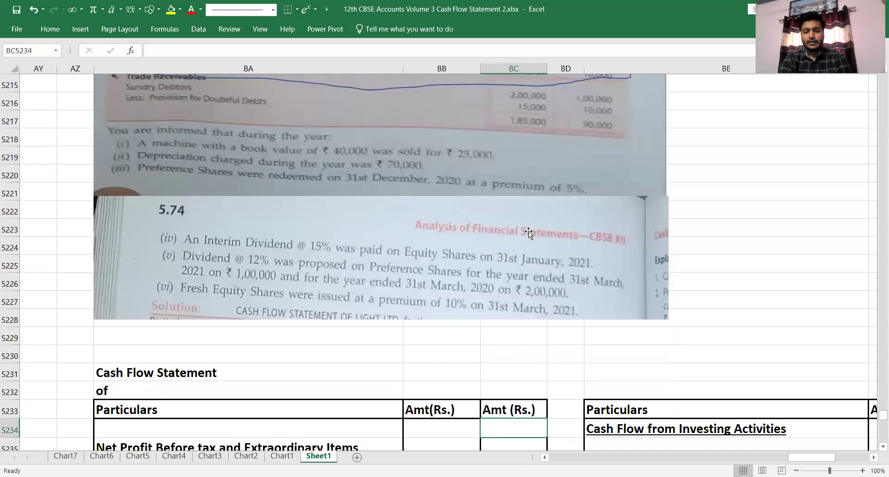
Review the non-cash adjustments and the machine sale and purchase entries in the cash flow statement
{"action": "key", "text": "Down"}
{"action": "key", "text": "Down"}
{"action": "key", "text": "Down"}
{"action": "key", "text": "Down"}
{"action": "key", "text": "Down"}
{"action": "key", "text": "Down"}
{"action": "key", "text": "Down"}
{"action": "key", "text": "Down"}
{"action": "key", "text": "Down"}
{"action": "key", "text": "Down"}
{"action": "key", "text": "Down"}
{"action": "key", "text": "Down"}
{"action": "key", "text": "Down"}
{"action": "key", "text": "Down"}
{"action": "key", "text": "Down"}
{"action": "key", "text": "Down"}
{"action": "key", "text": "Right"}
{"action": "key", "text": "Right"}
{"action": "key", "text": "Right"}
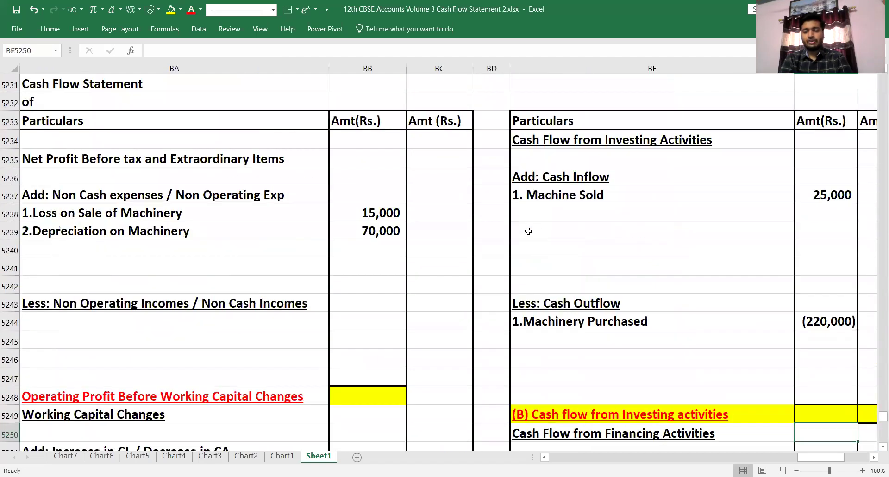
{"action": "key", "text": "Down"}
{"action": "key", "text": "Down"}
{"action": "key", "text": "Right"}
{"action": "key", "text": "Right"}
{"action": "key", "text": "Down"}
{"action": "key", "text": "Down"}
{"action": "key", "text": "Right"}
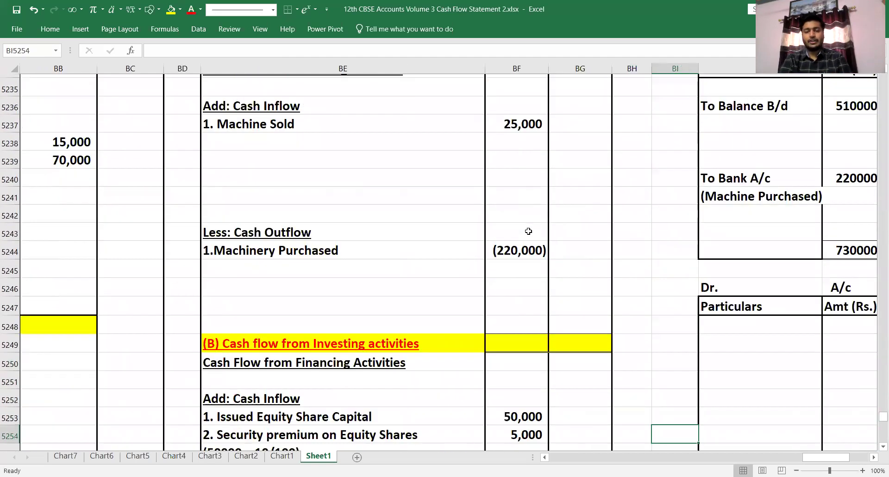
Check the issued equity share capital and security premium entries under cash inflow from financing activities
{"action": "key", "text": "Down"}
{"action": "key", "text": "Down"}
{"action": "key", "text": "Down"}
{"action": "key", "text": "Down"}
{"action": "key", "text": "Left"}
{"action": "key", "text": "Left"}
{"action": "key", "text": "Left"}
{"action": "key", "text": "Left"}
{"action": "key", "text": "Up"}
{"action": "key", "text": "Up"}
{"action": "key", "text": "Up"}
{"action": "key", "text": "Up"}
{"action": "key", "text": "Right"}
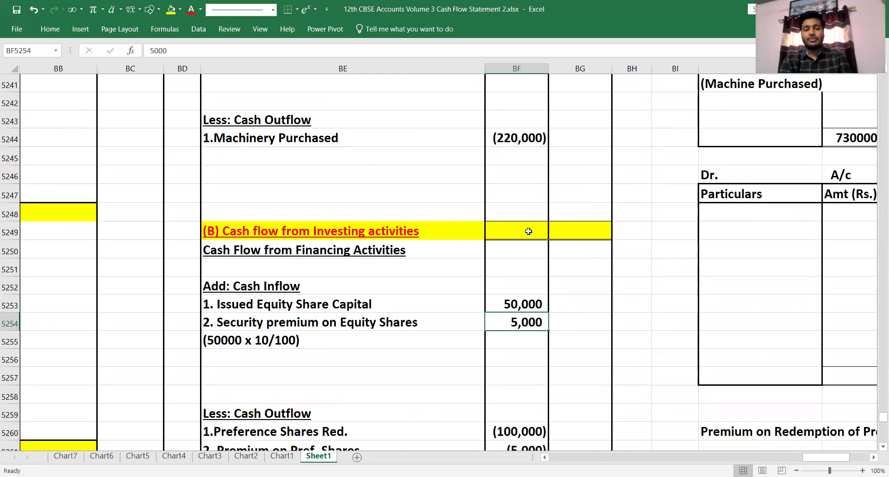
{"action": "key", "text": "Left"}
{"action": "key", "text": "Up"}
{"action": "key", "text": "Up"}
{"action": "key", "text": "ctrl+5"}
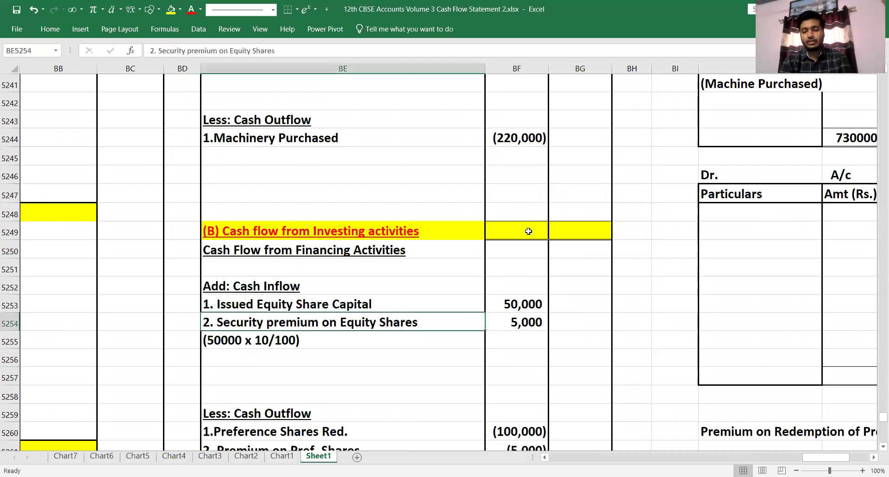
{"action": "key", "text": "shift+Down"}
{"action": "key", "text": "Left"}
{"action": "key", "text": "Up"}
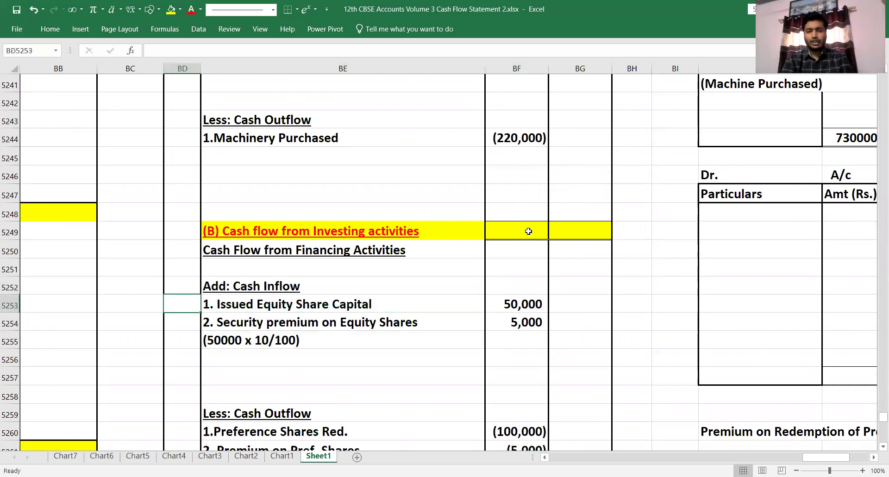
Return to the pictured question and compare the financing entries with the share capital and securities premium notes
{"action": "key", "text": "Up"}
{"action": "key", "text": "Up"}
{"action": "key", "text": "Up"}
{"action": "key", "text": "Up"}
{"action": "key", "text": "Up"}
{"action": "key", "text": "Up"}
{"action": "key", "text": "Up"}
{"action": "key", "text": "Up"}
{"action": "key", "text": "Up"}
{"action": "key", "text": "Up"}
{"action": "key", "text": "Up"}
{"action": "key", "text": "Up"}
{"action": "key", "text": "Up"}
{"action": "key", "text": "Up"}
{"action": "key", "text": "Up"}
{"action": "key", "text": "Up"}
{"action": "key", "text": "Up"}
{"action": "key", "text": "Up"}
{"action": "key", "text": "Up"}
{"action": "key", "text": "Up"}
{"action": "key", "text": "Left"}
{"action": "key", "text": "Left"}
{"action": "key", "text": "Left"}
{"action": "key", "text": "Left"}
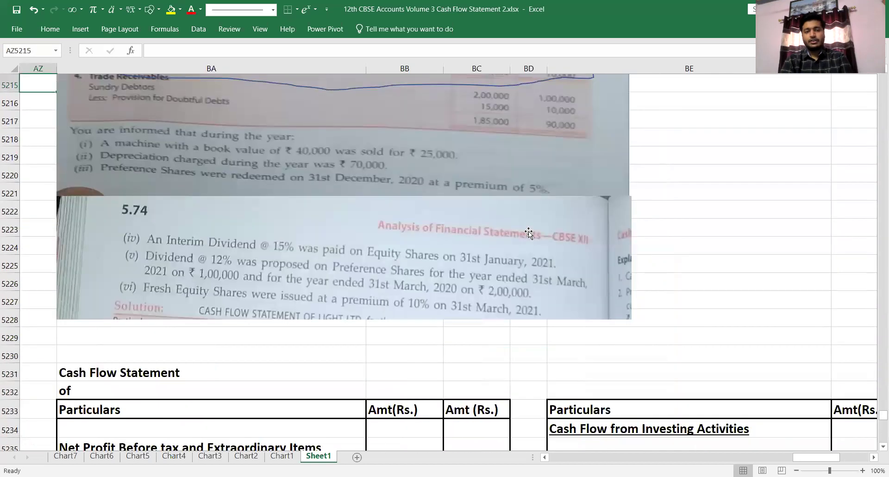
{"action": "key", "text": "Up"}
{"action": "key", "text": "Up"}
{"action": "key", "text": "Up"}
{"action": "key", "text": "Up"}
{"action": "key", "text": "Up"}
{"action": "key", "text": "Up"}
{"action": "key", "text": "Up"}
{"action": "key", "text": "Up"}
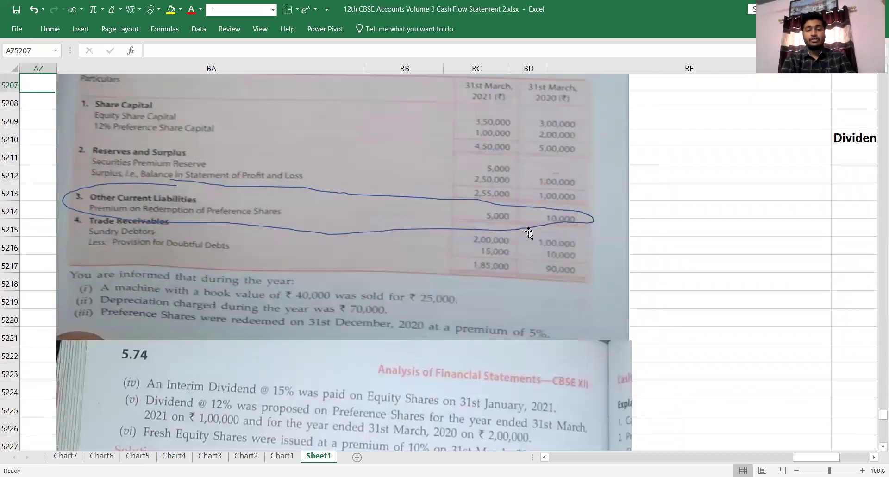
Reexamine the pictured notes on surplus, other current liabilities and trade receivables along with additional information notes (i) to (vi)
{"action": "left_click", "coordinate": [658, 278]}
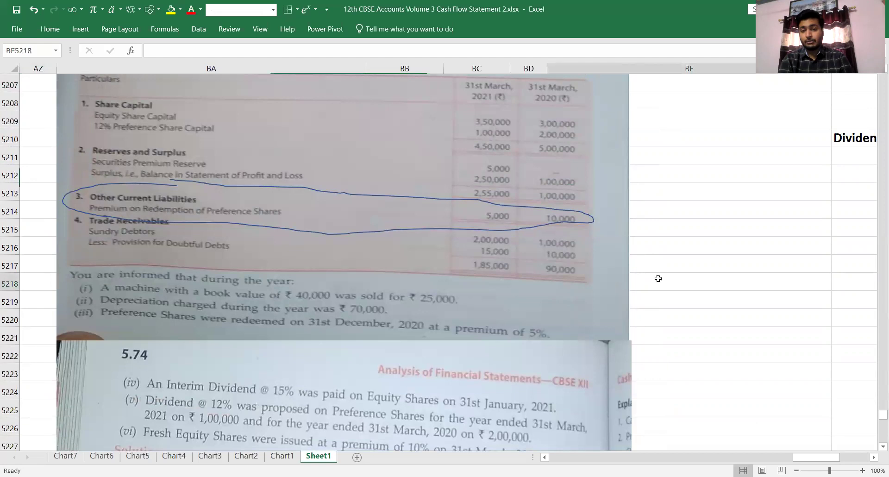
{"action": "key", "text": "Left"}
{"action": "key", "text": "Left"}
{"action": "key", "text": "Left"}
{"action": "key", "text": "Up"}
{"action": "key", "text": "Up"}
{"action": "key", "text": "Up"}
{"action": "key", "text": "Up"}
{"action": "key", "text": "Up"}
{"action": "key", "text": "Up"}
{"action": "key", "text": "Up"}
{"action": "key", "text": "Up"}
{"action": "key", "text": "Up"}
{"action": "key", "text": "Up"}
{"action": "key", "text": "Up"}
{"action": "key", "text": "Up"}
{"action": "key", "text": "Up"}
{"action": "key", "text": "Up"}
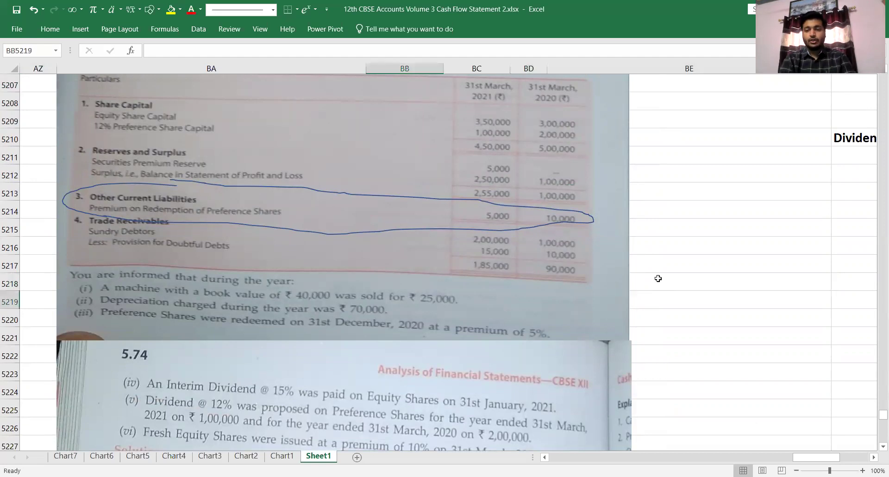
{"action": "key", "text": "Down"}
{"action": "key", "text": "Down"}
{"action": "key", "text": "Down"}
{"action": "key", "text": "Down"}
{"action": "key", "text": "Down"}
{"action": "key", "text": "Down"}
{"action": "key", "text": "Down"}
{"action": "key", "text": "Down"}
{"action": "key", "text": "Down"}
{"action": "key", "text": "Down"}
{"action": "key", "text": "Down"}
{"action": "key", "text": "Down"}
{"action": "key", "text": "Down"}
{"action": "key", "text": "Down"}
{"action": "key", "text": "Down"}
{"action": "key", "text": "Down"}
{"action": "key", "text": "Down"}
{"action": "key", "text": "Down"}
{"action": "key", "text": "Down"}
{"action": "key", "text": "Down"}
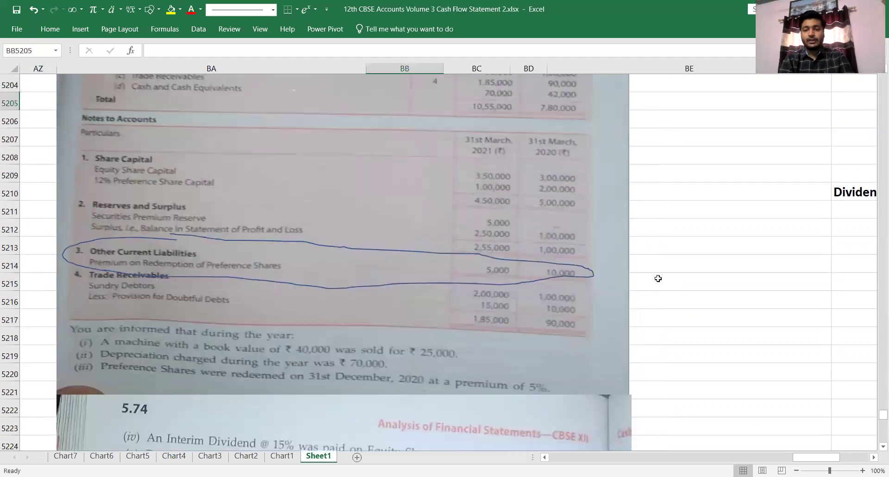
{"action": "key", "text": "Down"}
{"action": "key", "text": "Down"}
{"action": "key", "text": "Down"}
{"action": "key", "text": "Down"}
{"action": "key", "text": "Down"}
{"action": "key", "text": "Down"}
{"action": "key", "text": "Down"}
{"action": "key", "text": "Down"}
{"action": "key", "text": "Down"}
{"action": "key", "text": "Down"}
{"action": "key", "text": "Down"}
{"action": "key", "text": "Down"}
{"action": "key", "text": "Down"}
{"action": "key", "text": "Down"}
{"action": "key", "text": "Down"}
{"action": "key", "text": "Down"}
{"action": "key", "text": "Down"}
{"action": "key", "text": "Down"}
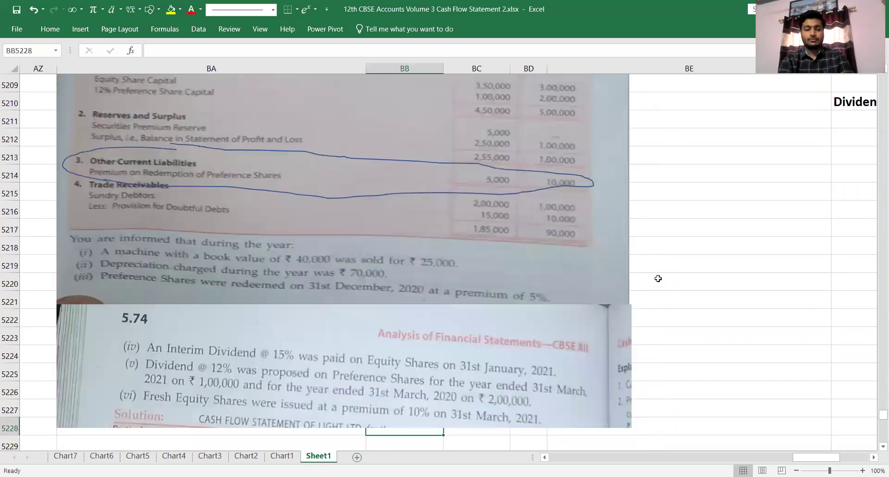
Enter 250000 as the closing surplus of P/L in the net profit before tax working below the cash flow statement
{"action": "key", "text": "Down"}
{"action": "key", "text": "Down"}
{"action": "key", "text": "Down"}
{"action": "key", "text": "Down"}
{"action": "key", "text": "Down"}
{"action": "key", "text": "Down"}
{"action": "key", "text": "Down"}
{"action": "key", "text": "Down"}
{"action": "key", "text": "Down"}
{"action": "key", "text": "Down"}
{"action": "key", "text": "Down"}
{"action": "key", "text": "Down"}
{"action": "key", "text": "Down"}
{"action": "key", "text": "Down"}
{"action": "key", "text": "Down"}
{"action": "key", "text": "Down"}
{"action": "key", "text": "Down"}
{"action": "key", "text": "Down"}
{"action": "key", "text": "Down"}
{"action": "key", "text": "Down"}
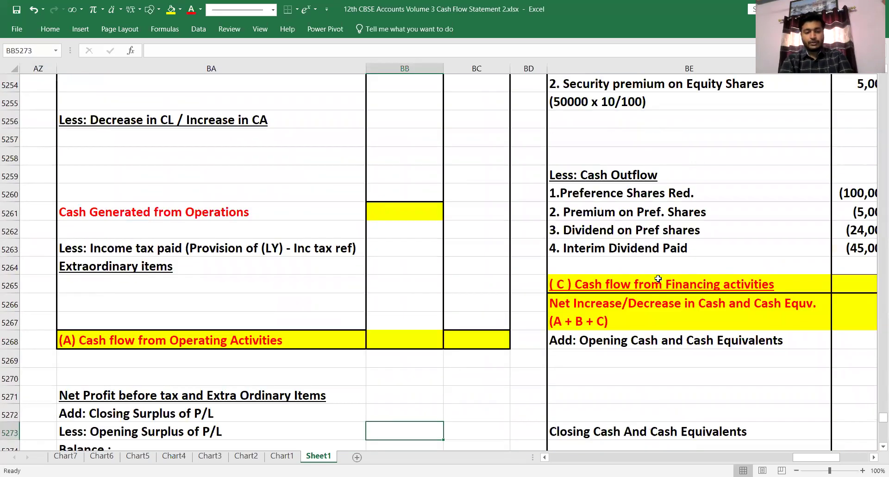
{"action": "key", "text": "Up"}
{"action": "key", "text": "Up"}
{"action": "key", "text": "Up"}
{"action": "key", "text": "Up"}
{"action": "key", "text": "Up"}
{"action": "key", "text": "Up"}
{"action": "key", "text": "Up"}
{"action": "key", "text": "Up"}
{"action": "key", "text": "Up"}
{"action": "type", "text": "250000"}
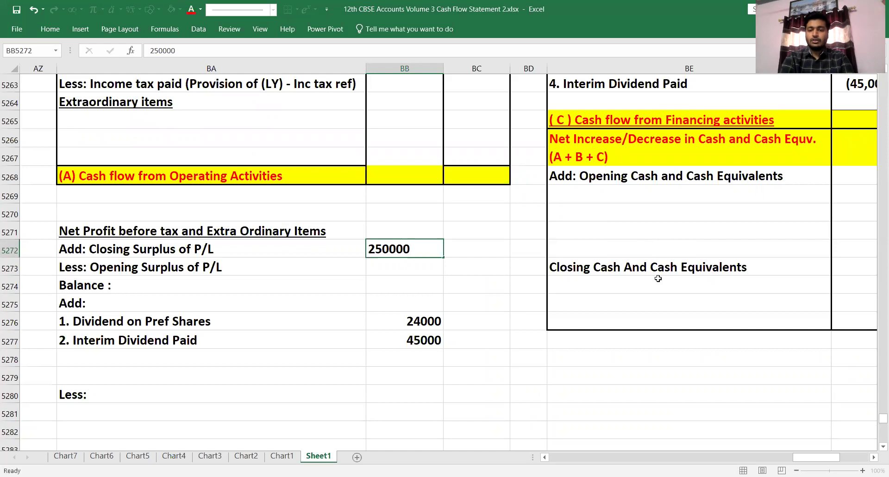
{"action": "key", "text": "Return"}
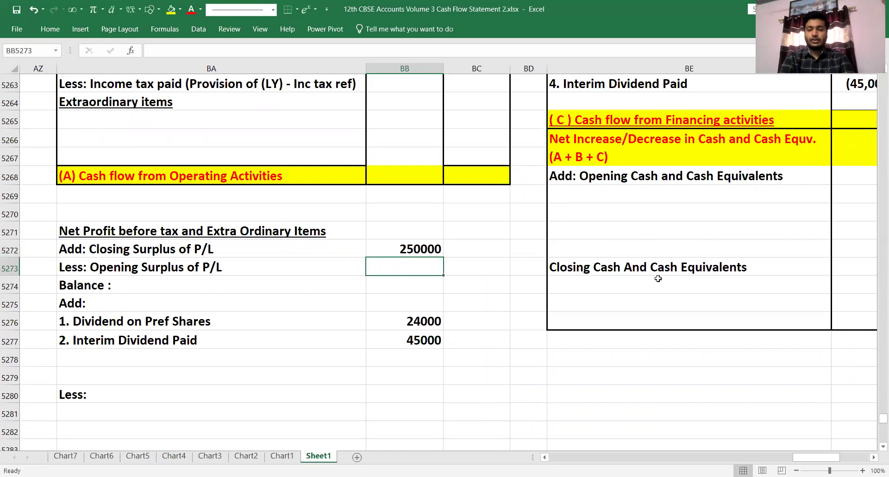
Enter -100000 as the opening surplus of P/L in the net profit working
{"action": "type", "text": "10"}
{"action": "key", "text": "Escape"}
{"action": "type", "text": "-100000"}
{"action": "key", "text": "Return"}
Recheck the surplus figures for both years in the pictured Reserves and Surplus note
{"action": "key", "text": "Up"}
{"action": "key", "text": "Up"}
{"action": "key", "text": "Up"}
{"action": "key", "text": "Up"}
{"action": "key", "text": "Up"}
{"action": "key", "text": "Up"}
{"action": "key", "text": "Up"}
{"action": "key", "text": "Up"}
{"action": "key", "text": "Up"}
{"action": "key", "text": "Up"}
{"action": "key", "text": "Up"}
{"action": "key", "text": "Up"}
{"action": "key", "text": "Up"}
{"action": "key", "text": "Up"}
{"action": "key", "text": "Up"}
{"action": "key", "text": "Up"}
{"action": "key", "text": "Up"}
{"action": "key", "text": "Up"}
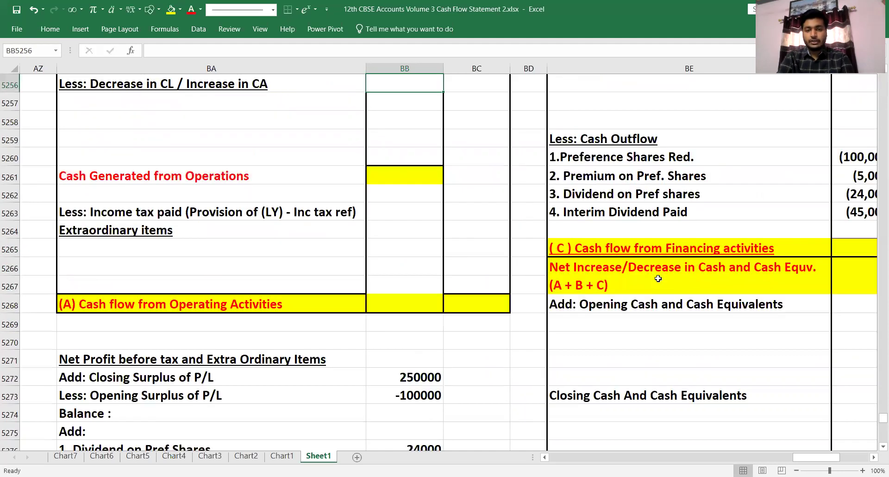
{"action": "key", "text": "Up"}
{"action": "key", "text": "Up"}
{"action": "key", "text": "Up"}
{"action": "key", "text": "Up"}
{"action": "key", "text": "Up"}
{"action": "key", "text": "Up"}
{"action": "key", "text": "Up"}
{"action": "key", "text": "Up"}
{"action": "key", "text": "Up"}
{"action": "key", "text": "Up"}
{"action": "key", "text": "Up"}
{"action": "key", "text": "Up"}
{"action": "key", "text": "Up"}
{"action": "key", "text": "Up"}
{"action": "key", "text": "Up"}
{"action": "key", "text": "Up"}
{"action": "key", "text": "Up"}
{"action": "key", "text": "Up"}
{"action": "key", "text": "Up"}
{"action": "key", "text": "Up"}
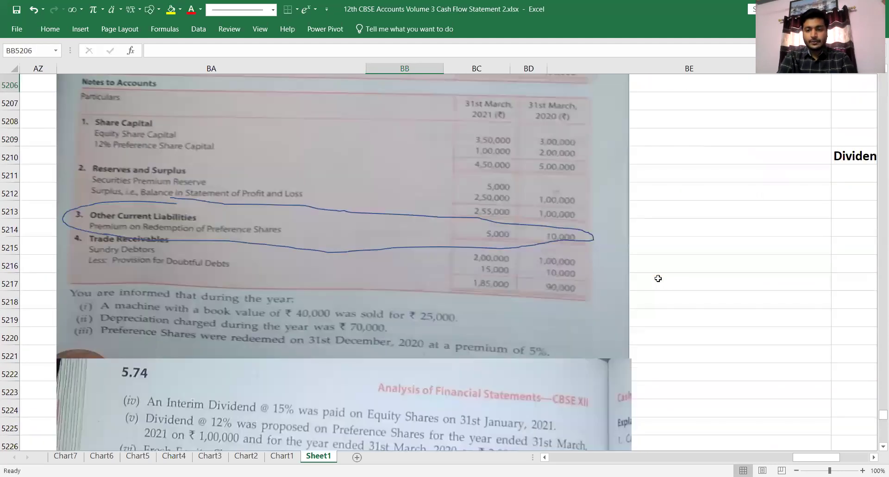
{"action": "key", "text": "Up"}
{"action": "key", "text": "Up"}
Enter 150000 as the balance in the net profit working, beneath the opening surplus of P/L
{"action": "key", "text": "Down"}
{"action": "key", "text": "Down"}
{"action": "key", "text": "Down"}
{"action": "key", "text": "Down"}
{"action": "key", "text": "Down"}
{"action": "key", "text": "Down"}
{"action": "key", "text": "Down"}
{"action": "key", "text": "Down"}
{"action": "key", "text": "Down"}
{"action": "key", "text": "Down"}
{"action": "key", "text": "Down"}
{"action": "key", "text": "Down"}
{"action": "key", "text": "Down"}
{"action": "key", "text": "Down"}
{"action": "key", "text": "Down"}
{"action": "key", "text": "Down"}
{"action": "key", "text": "Down"}
{"action": "key", "text": "Down"}
{"action": "key", "text": "Down"}
{"action": "key", "text": "Down"}
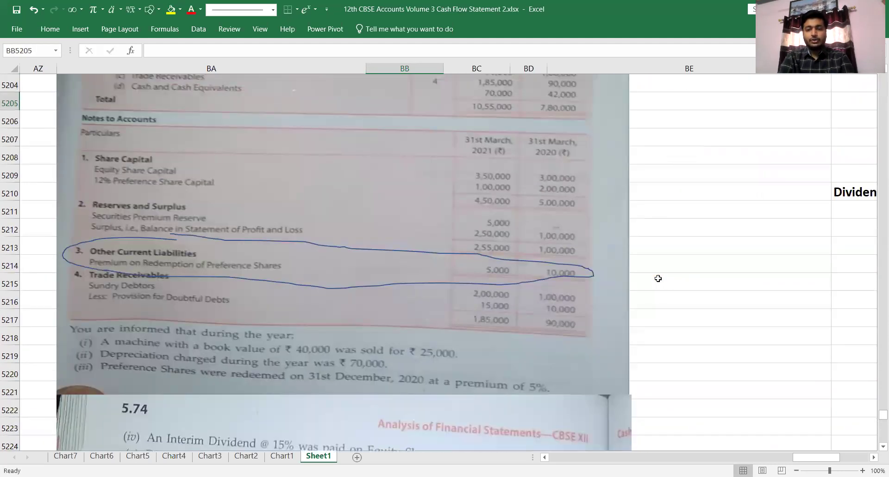
{"action": "key", "text": "Down"}
{"action": "key", "text": "Down"}
{"action": "key", "text": "Down"}
{"action": "key", "text": "Down"}
{"action": "key", "text": "Down"}
{"action": "key", "text": "Down"}
{"action": "key", "text": "Down"}
{"action": "key", "text": "Down"}
{"action": "key", "text": "Down"}
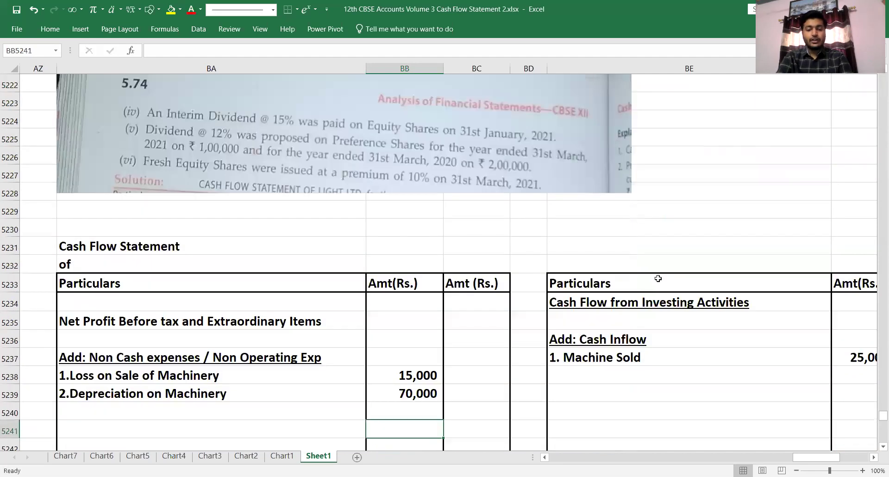
{"action": "key", "text": "Down"}
{"action": "key", "text": "Down"}
{"action": "key", "text": "Down"}
{"action": "key", "text": "Down"}
{"action": "key", "text": "Down"}
{"action": "key", "text": "Down"}
{"action": "key", "text": "Down"}
{"action": "key", "text": "Down"}
{"action": "key", "text": "Down"}
{"action": "key", "text": "Down"}
{"action": "key", "text": "Down"}
{"action": "key", "text": "Down"}
{"action": "key", "text": "Down"}
{"action": "key", "text": "Down"}
{"action": "key", "text": "Down"}
{"action": "key", "text": "Down"}
{"action": "key", "text": "Down"}
{"action": "key", "text": "Down"}
{"action": "key", "text": "Down"}
{"action": "key", "text": "Down"}
{"action": "key", "text": "Down"}
{"action": "key", "text": "Down"}
{"action": "key", "text": "Down"}
{"action": "key", "text": "Down"}
{"action": "key", "text": "Down"}
{"action": "key", "text": "Down"}
{"action": "key", "text": "Down"}
{"action": "key", "text": "Down"}
{"action": "key", "text": "Down"}
{"action": "key", "text": "Down"}
{"action": "key", "text": "Down"}
{"action": "key", "text": "Down"}
{"action": "key", "text": "Down"}
{"action": "key", "text": "Down"}
{"action": "key", "text": "Down"}
{"action": "key", "text": "Down"}
{"action": "key", "text": "Down"}
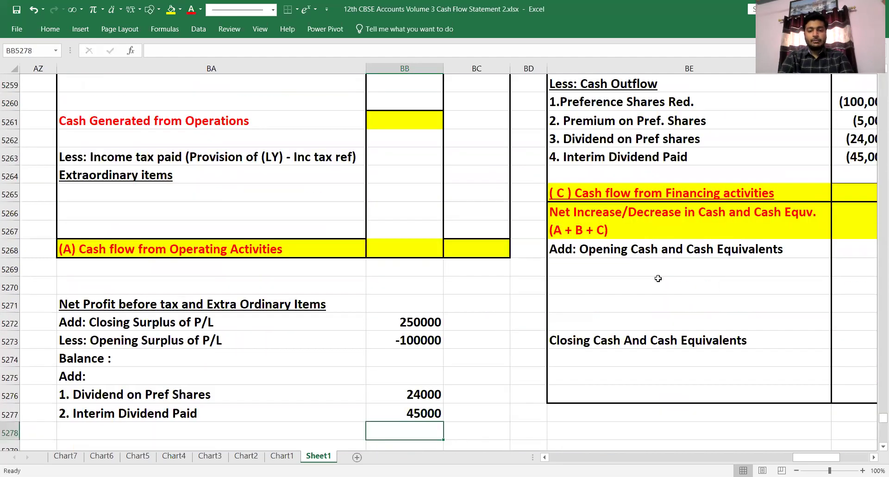
{"action": "scroll", "coordinate": [658, 278], "scroll_direction": "down", "scroll_amount": 1}
{"action": "key", "text": "Up"}
{"action": "key", "text": "Up"}
{"action": "key", "text": "Up"}
{"action": "key", "text": "Up"}
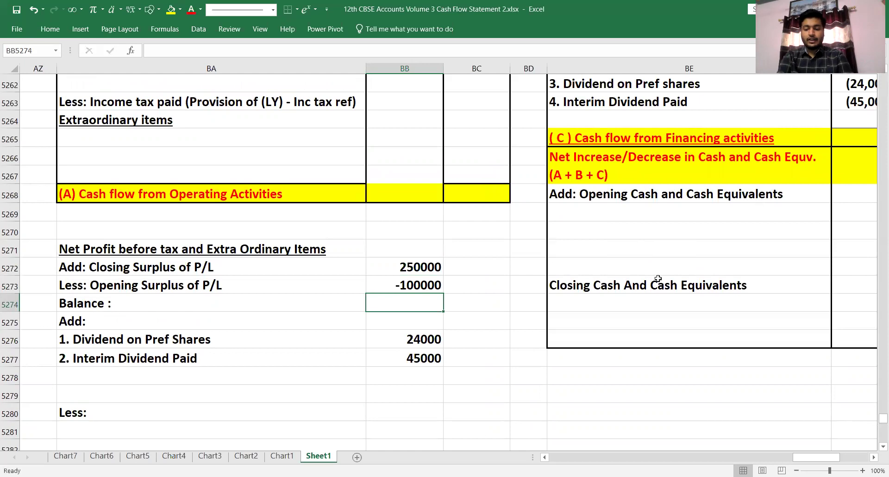
{"action": "type", "text": "5"}
{"action": "key", "text": "BackSpace"}
{"action": "type", "text": "150000"}
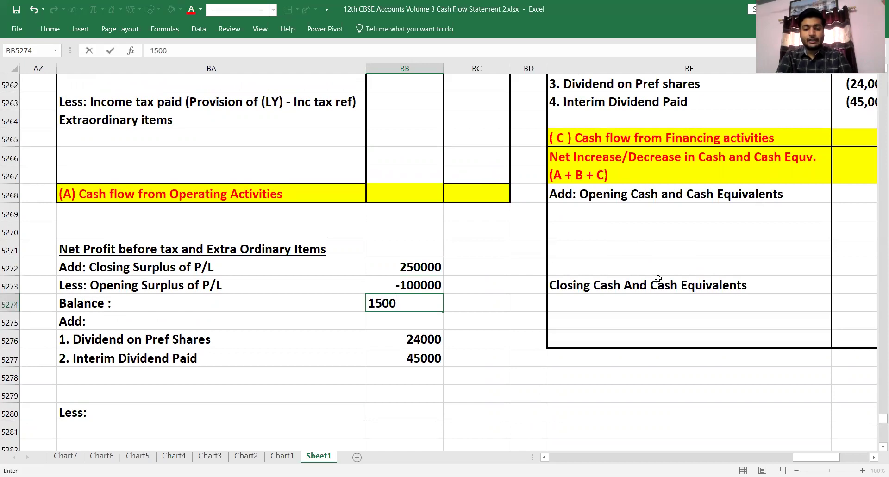
{"action": "key", "text": "Return"}
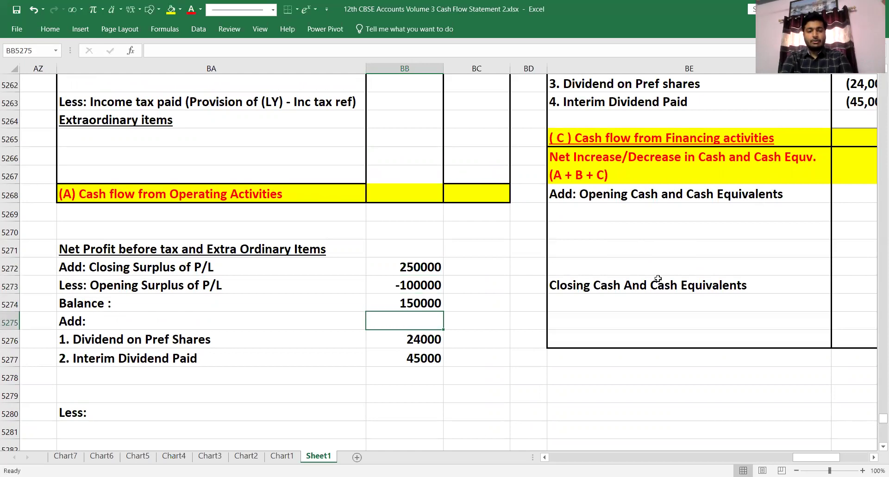
Review the equity and liabilities in the pictured balance sheet for both years, including the 10% Debentures
{"action": "key", "text": "Left"}
{"action": "key", "text": "Left"}
{"action": "key", "text": "Up"}
{"action": "key", "text": "Up"}
{"action": "key", "text": "Up"}
{"action": "key", "text": "Up"}
{"action": "key", "text": "Up"}
{"action": "key", "text": "Up"}
{"action": "key", "text": "Up"}
{"action": "key", "text": "Up"}
{"action": "key", "text": "Up"}
{"action": "key", "text": "Up"}
{"action": "key", "text": "Up"}
{"action": "key", "text": "Up"}
{"action": "key", "text": "Up"}
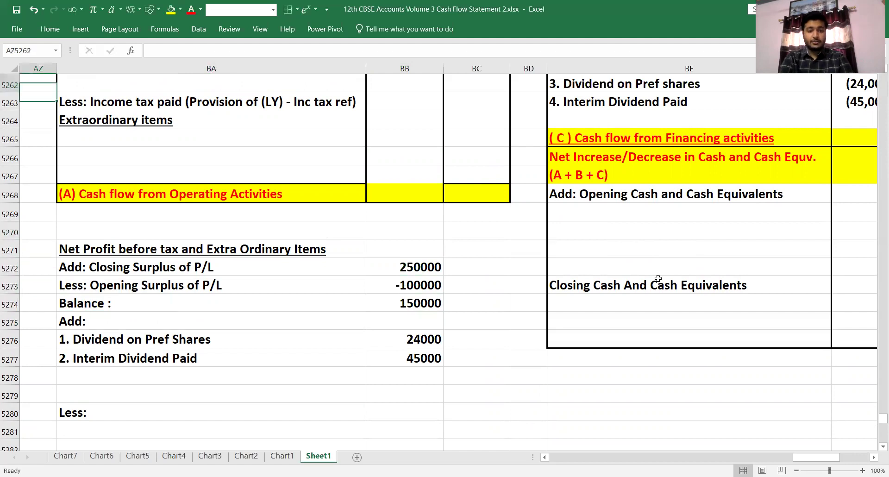
{"action": "key", "text": "Up"}
{"action": "key", "text": "Up"}
{"action": "key", "text": "Up"}
{"action": "key", "text": "Up"}
{"action": "key", "text": "Up"}
{"action": "key", "text": "Up"}
{"action": "key", "text": "Up"}
{"action": "key", "text": "Up"}
{"action": "key", "text": "Up"}
{"action": "key", "text": "Up"}
{"action": "key", "text": "Up"}
{"action": "key", "text": "Up"}
{"action": "key", "text": "Up"}
{"action": "key", "text": "Up"}
{"action": "key", "text": "Up"}
{"action": "key", "text": "Up"}
{"action": "key", "text": "Up"}
{"action": "key", "text": "Up"}
{"action": "key", "text": "Up"}
{"action": "key", "text": "Up"}
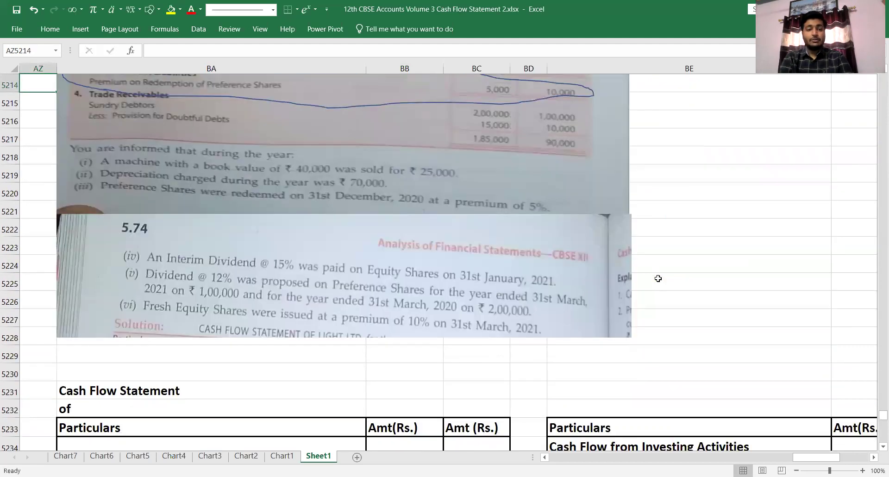
{"action": "key", "text": "Up"}
{"action": "key", "text": "Up"}
{"action": "key", "text": "Up"}
{"action": "key", "text": "Up"}
{"action": "key", "text": "Up"}
{"action": "key", "text": "Up"}
{"action": "key", "text": "Up"}
{"action": "key", "text": "Up"}
{"action": "key", "text": "Up"}
{"action": "key", "text": "Up"}
{"action": "key", "text": "Up"}
{"action": "key", "text": "Up"}
{"action": "key", "text": "Up"}
{"action": "key", "text": "Up"}
{"action": "key", "text": "Up"}
{"action": "key", "text": "Up"}
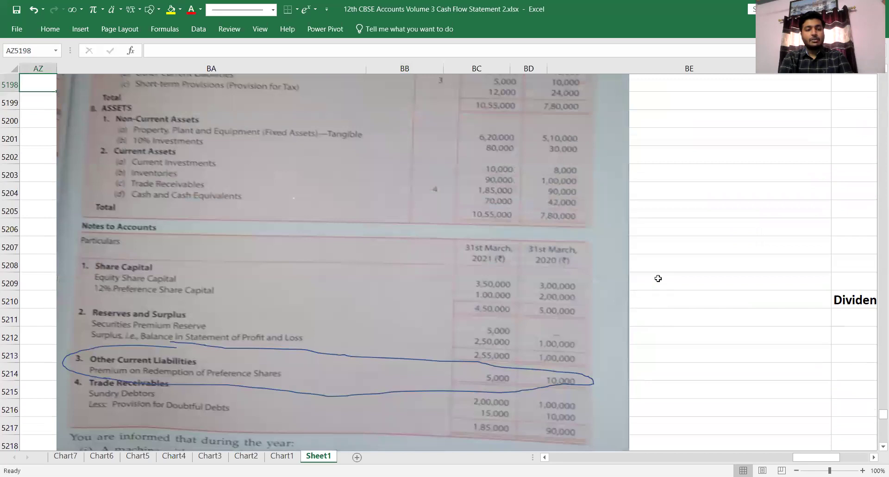
{"action": "key", "text": "Up"}
{"action": "key", "text": "Up"}
{"action": "key", "text": "Up"}
{"action": "key", "text": "Up"}
{"action": "key", "text": "Up"}
{"action": "key", "text": "Up"}
{"action": "key", "text": "Down"}
{"action": "key", "text": "Down"}
{"action": "key", "text": "Right"}
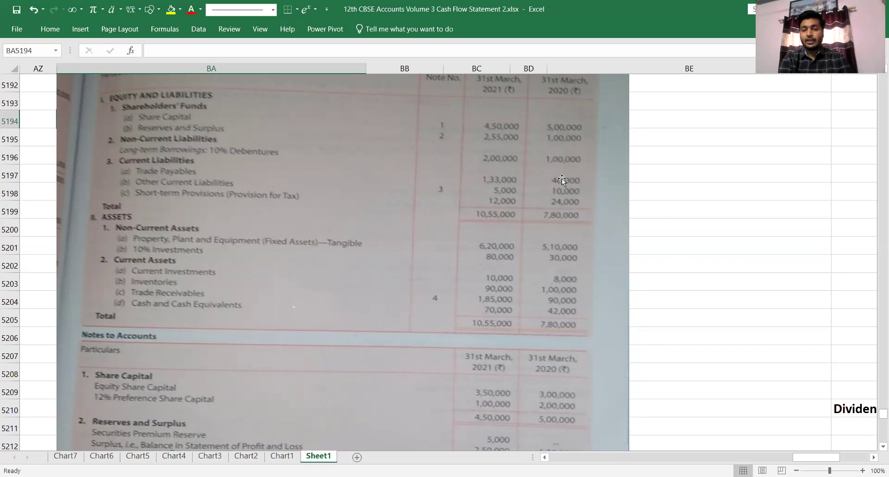
Add "3. 10% Debentures Issued" with the amount 100000 to the cash inflows from financing activities, beneath the security premium calculation
{"action": "left_click", "coordinate": [664, 184]}
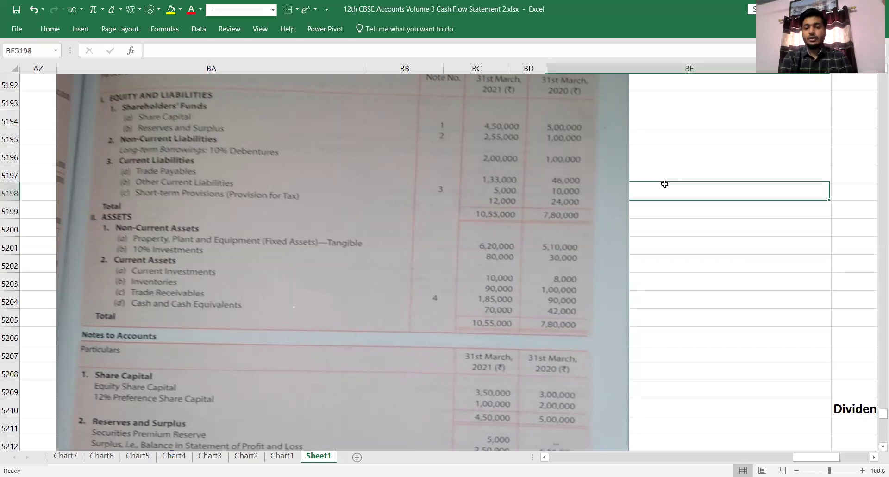
{"action": "key", "text": "Down"}
{"action": "key", "text": "Down"}
{"action": "key", "text": "Down"}
{"action": "key", "text": "Down"}
{"action": "key", "text": "Down"}
{"action": "key", "text": "Down"}
{"action": "key", "text": "Down"}
{"action": "key", "text": "Down"}
{"action": "key", "text": "Down"}
{"action": "key", "text": "Down"}
{"action": "key", "text": "Down"}
{"action": "key", "text": "Down"}
{"action": "key", "text": "Down"}
{"action": "key", "text": "Down"}
{"action": "key", "text": "Down"}
{"action": "key", "text": "Down"}
{"action": "key", "text": "Down"}
{"action": "key", "text": "Down"}
{"action": "key", "text": "Down"}
{"action": "key", "text": "Down"}
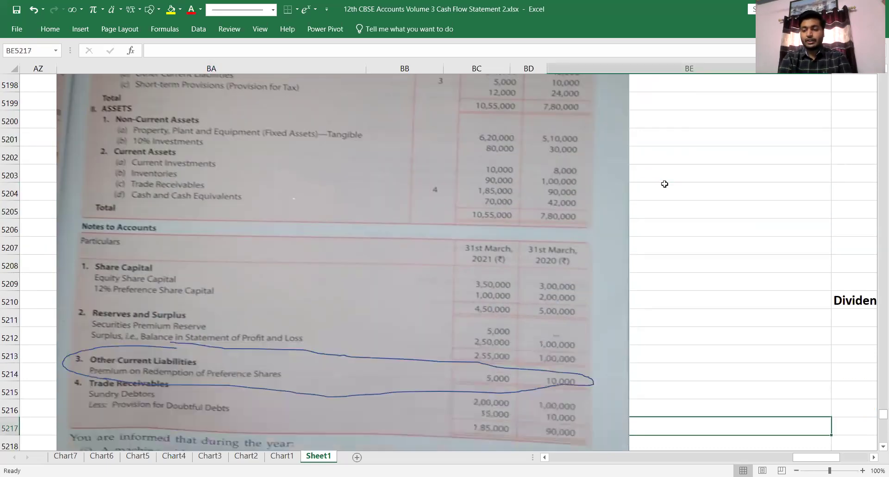
{"action": "key", "text": "Down"}
{"action": "key", "text": "Down"}
{"action": "key", "text": "Down"}
{"action": "key", "text": "Down"}
{"action": "key", "text": "Down"}
{"action": "key", "text": "Down"}
{"action": "key", "text": "Down"}
{"action": "key", "text": "Down"}
{"action": "key", "text": "Down"}
{"action": "key", "text": "Down"}
{"action": "key", "text": "Down"}
{"action": "key", "text": "Down"}
{"action": "key", "text": "Down"}
{"action": "key", "text": "Down"}
{"action": "key", "text": "Down"}
{"action": "key", "text": "Down"}
{"action": "key", "text": "Down"}
{"action": "key", "text": "Down"}
{"action": "key", "text": "Down"}
{"action": "key", "text": "Down"}
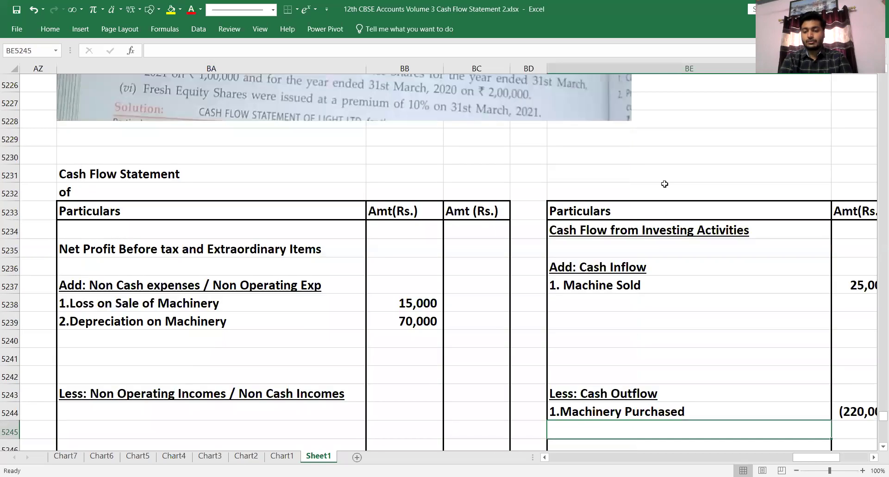
{"action": "key", "text": "Down"}
{"action": "key", "text": "Down"}
{"action": "key", "text": "Down"}
{"action": "key", "text": "Down"}
{"action": "key", "text": "Down"}
{"action": "key", "text": "Down"}
{"action": "key", "text": "Down"}
{"action": "key", "text": "Down"}
{"action": "key", "text": "Down"}
{"action": "key", "text": "Down"}
{"action": "key", "text": "Down"}
{"action": "key", "text": "Down"}
{"action": "key", "text": "Down"}
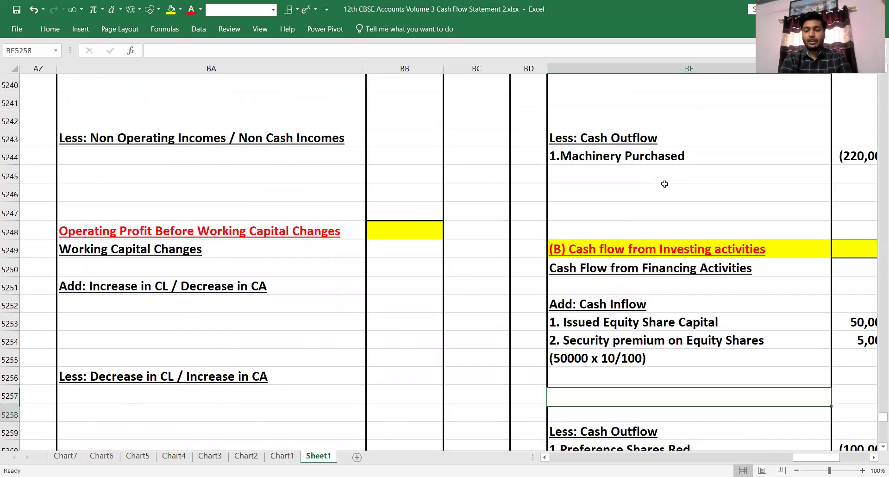
{"action": "key", "text": "Right"}
{"action": "key", "text": "Down"}
{"action": "key", "text": "Left"}
{"action": "key", "text": "Up"}
{"action": "key", "text": "Up"}
{"action": "key", "text": "Up"}
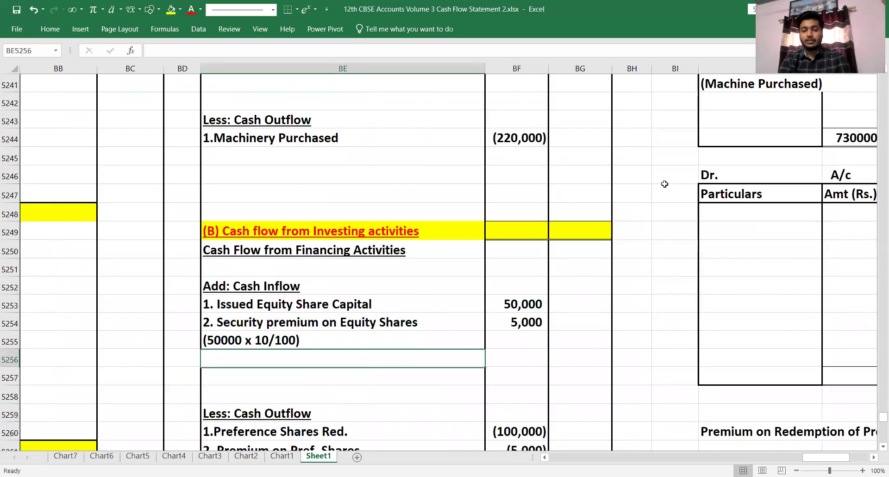
{"action": "type", "text": "3. 10% De"}
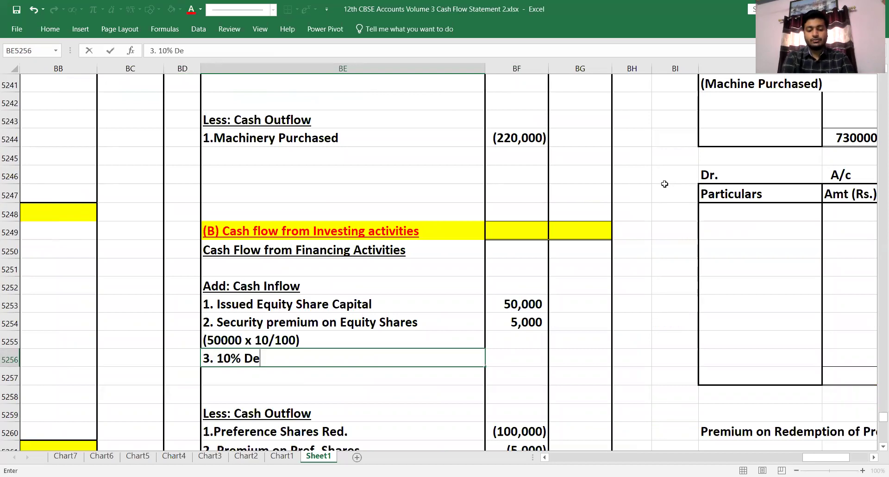
{"action": "type", "text": "bentures Issued"}
{"action": "key", "text": "Tab"}
{"action": "type", "text": "2"}
{"action": "key", "text": "BackSpace"}
{"action": "type", "text": "100000"}
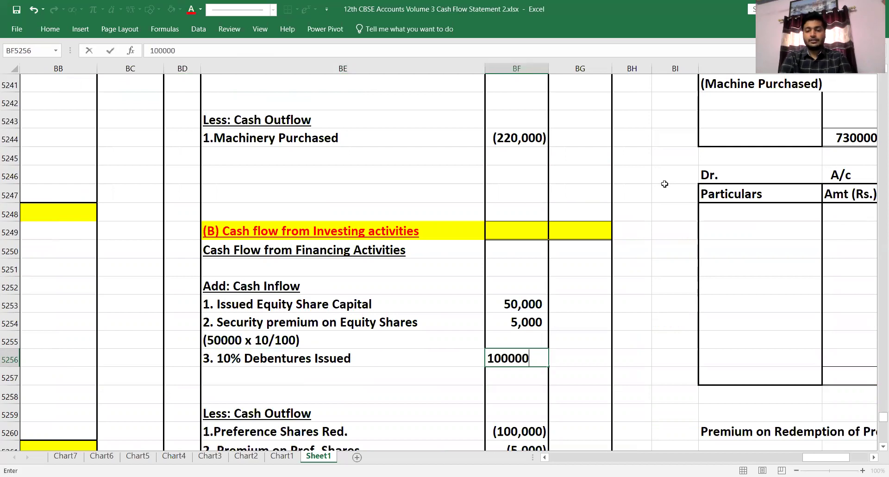
{"action": "key", "text": "Return"}
{"action": "key", "text": "Left"}
{"action": "key", "text": "Left"}
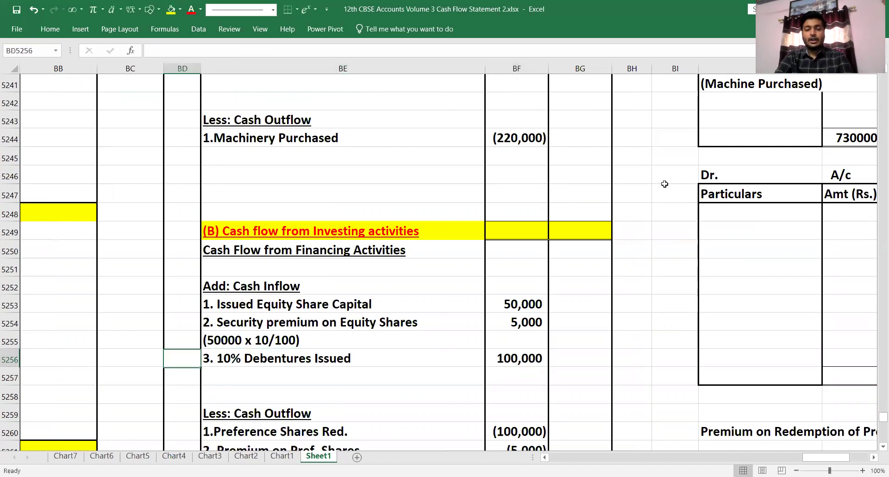
Return to the pictured Light Ltd. question and review its balance sheet figures for both years
{"action": "key", "text": "Up"}
{"action": "key", "text": "Up"}
{"action": "key", "text": "Up"}
{"action": "key", "text": "Up"}
{"action": "key", "text": "Up"}
{"action": "key", "text": "Up"}
{"action": "key", "text": "Up"}
{"action": "key", "text": "Up"}
{"action": "key", "text": "Up"}
{"action": "key", "text": "Up"}
{"action": "key", "text": "Up"}
{"action": "key", "text": "Up"}
{"action": "key", "text": "Up"}
{"action": "key", "text": "Up"}
{"action": "key", "text": "Up"}
{"action": "key", "text": "Up"}
{"action": "key", "text": "Up"}
{"action": "key", "text": "Up"}
{"action": "key", "text": "Up"}
{"action": "key", "text": "Up"}
{"action": "key", "text": "Left"}
{"action": "key", "text": "Up"}
{"action": "key", "text": "Up"}
{"action": "key", "text": "Up"}
{"action": "key", "text": "Up"}
{"action": "key", "text": "Up"}
{"action": "key", "text": "Up"}
{"action": "key", "text": "Up"}
{"action": "key", "text": "Up"}
{"action": "key", "text": "Up"}
{"action": "key", "text": "Up"}
{"action": "key", "text": "Up"}
{"action": "key", "text": "Up"}
{"action": "key", "text": "Up"}
{"action": "key", "text": "Up"}
{"action": "key", "text": "Up"}
{"action": "key", "text": "Up"}
{"action": "key", "text": "Up"}
{"action": "key", "text": "Up"}
{"action": "key", "text": "Up"}
{"action": "key", "text": "Up"}
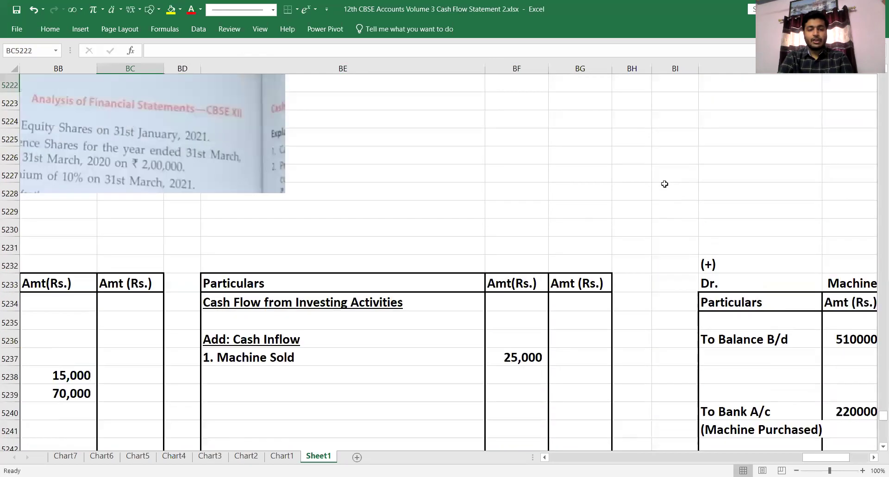
{"action": "key", "text": "Left"}
{"action": "key", "text": "Left"}
{"action": "key", "text": "Up"}
{"action": "key", "text": "Up"}
{"action": "key", "text": "Up"}
{"action": "key", "text": "Up"}
{"action": "key", "text": "Up"}
{"action": "key", "text": "Up"}
{"action": "key", "text": "Up"}
{"action": "key", "text": "Up"}
{"action": "key", "text": "Up"}
{"action": "key", "text": "Up"}
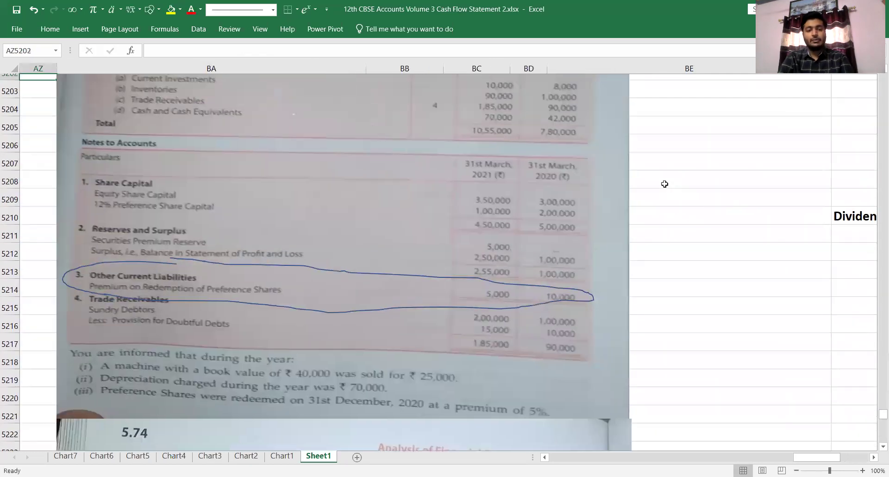
{"action": "key", "text": "Up"}
{"action": "key", "text": "Up"}
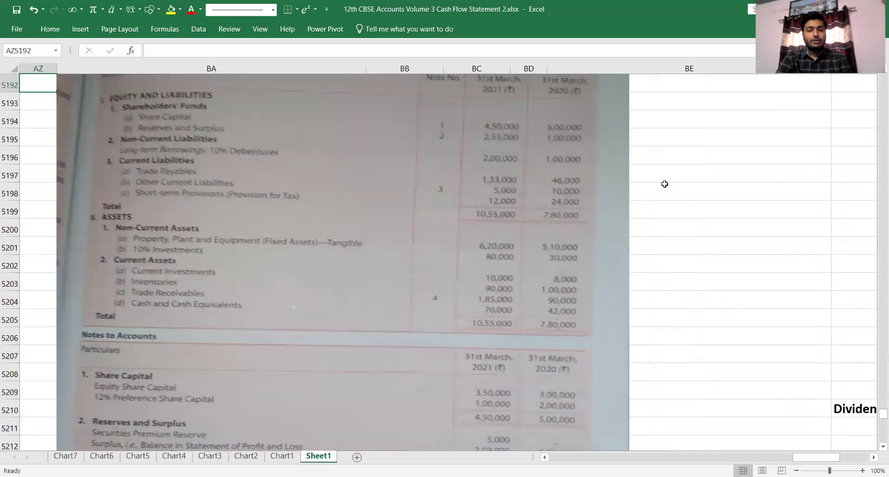
{"action": "key", "text": "Up"}
Read through the pictured Notes to Accounts and the additional information about the year's transactions
{"action": "key", "text": "Down"}
{"action": "key", "text": "Down"}
{"action": "key", "text": "Down"}
{"action": "key", "text": "Down"}
{"action": "key", "text": "Down"}
{"action": "key", "text": "Down"}
{"action": "key", "text": "Down"}
{"action": "key", "text": "Down"}
{"action": "key", "text": "Down"}
{"action": "key", "text": "Down"}
{"action": "key", "text": "Down"}
{"action": "key", "text": "Down"}
{"action": "key", "text": "Down"}
{"action": "key", "text": "Down"}
{"action": "key", "text": "Down"}
{"action": "key", "text": "Down"}
{"action": "key", "text": "Down"}
{"action": "key", "text": "Down"}
{"action": "key", "text": "Down"}
{"action": "key", "text": "Down"}
{"action": "key", "text": "Down"}
{"action": "key", "text": "Down"}
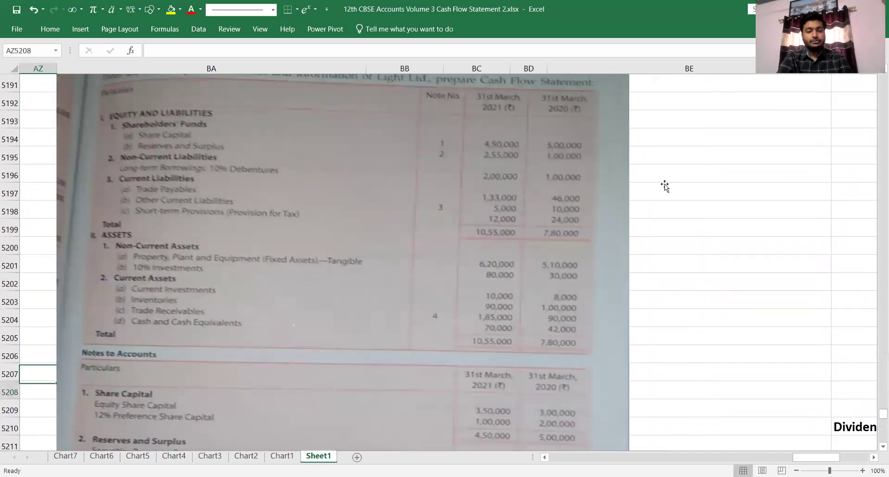
{"action": "key", "text": "Left"}
{"action": "key", "text": "Left"}
{"action": "key", "text": "Up"}
{"action": "key", "text": "Up"}
{"action": "key", "text": "Up"}
{"action": "key", "text": "Up"}
{"action": "key", "text": "Up"}
{"action": "key", "text": "Up"}
{"action": "key", "text": "Up"}
{"action": "key", "text": "Up"}
{"action": "key", "text": "Up"}
{"action": "key", "text": "Up"}
{"action": "key", "text": "Up"}
{"action": "key", "text": "Up"}
{"action": "key", "text": "Up"}
{"action": "key", "text": "Up"}
{"action": "key", "text": "Up"}
{"action": "key", "text": "Up"}
{"action": "key", "text": "Up"}
{"action": "key", "text": "Up"}
{"action": "key", "text": "Up"}
{"action": "key", "text": "Up"}
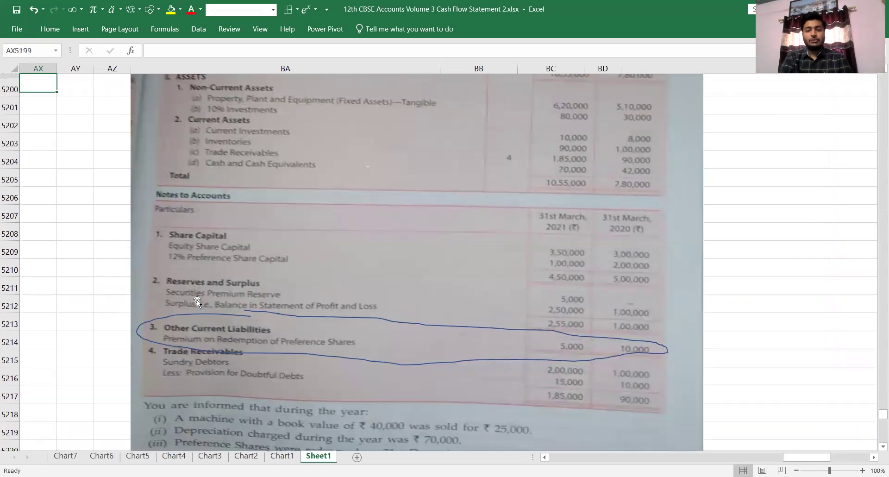
Recheck the 10% Debentures figures for both years under Non-Current Liabilities in the pictured balance sheet
{"action": "key", "text": "Up"}
{"action": "key", "text": "Up"}
{"action": "key", "text": "Up"}
{"action": "key", "text": "Up"}
{"action": "key", "text": "Up"}
{"action": "key", "text": "Up"}
{"action": "key", "text": "Up"}
{"action": "key", "text": "Up"}
{"action": "key", "text": "Up"}
{"action": "key", "text": "Right"}
{"action": "key", "text": "Right"}
{"action": "key", "text": "Right"}
{"action": "key", "text": "Right"}
{"action": "key", "text": "Down"}
{"action": "key", "text": "Down"}
{"action": "key", "text": "Down"}
{"action": "key", "text": "Down"}
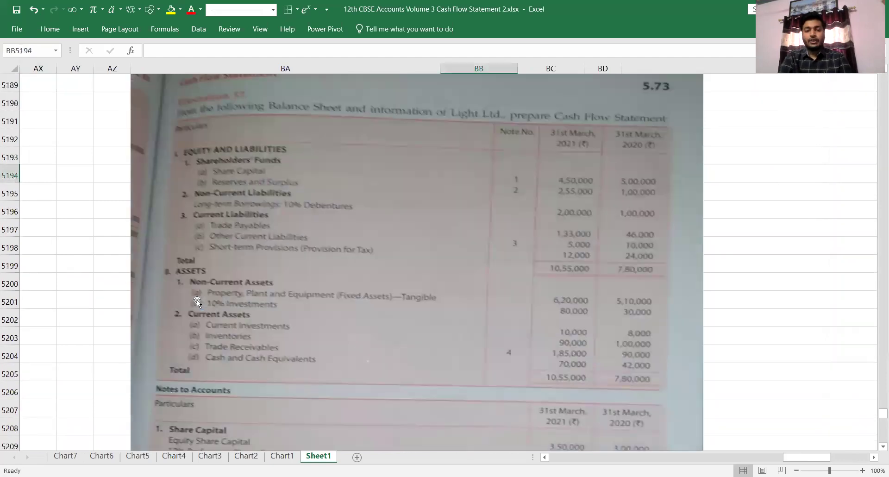
{"action": "key", "text": "Right"}
{"action": "key", "text": "Down"}
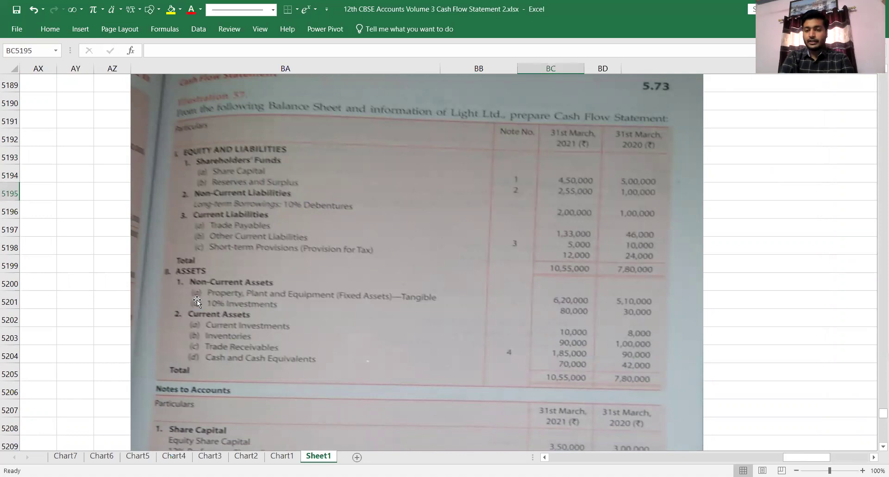
Add the note "We Will assume that the Debentures are issued at the end of the year." over two rows from BF5197 beside the balance sheet
{"action": "key", "text": "Right"}
{"action": "key", "text": "Right"}
{"action": "key", "text": "Down"}
{"action": "key", "text": "Down"}
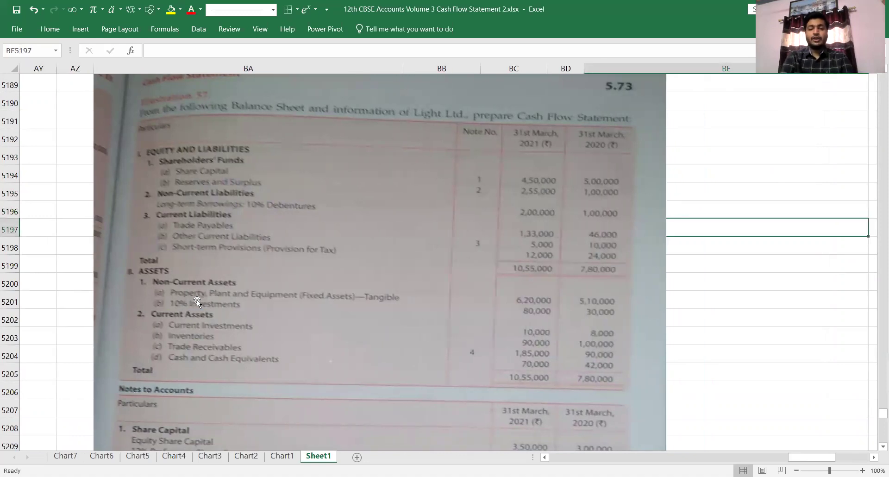
{"action": "key", "text": "Right"}
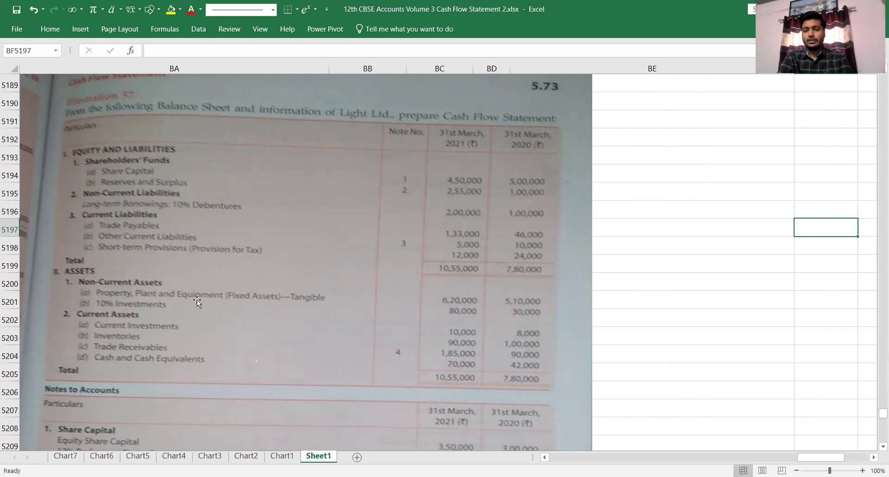
{"action": "key", "text": "Down"}
{"action": "key", "text": "Down"}
{"action": "key", "text": "Right"}
{"action": "key", "text": "Up"}
{"action": "key", "text": "Left"}
{"action": "key", "text": "Up"}
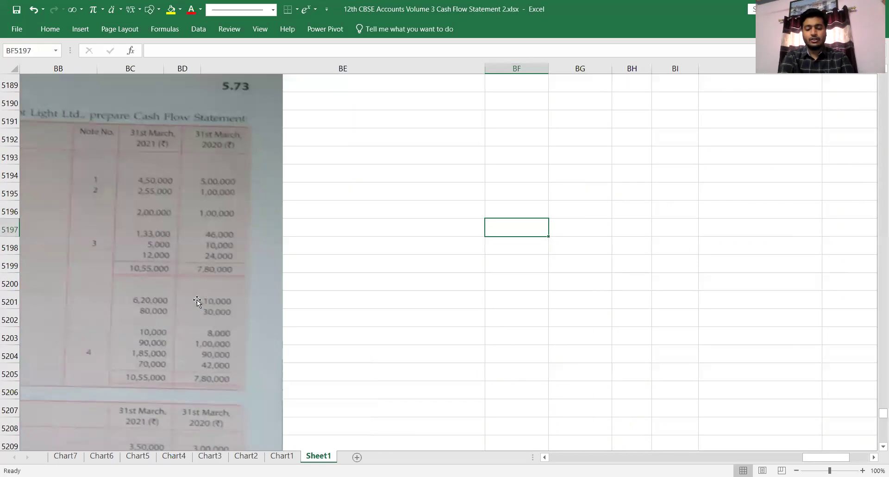
{"action": "type", "text": "We Will "}
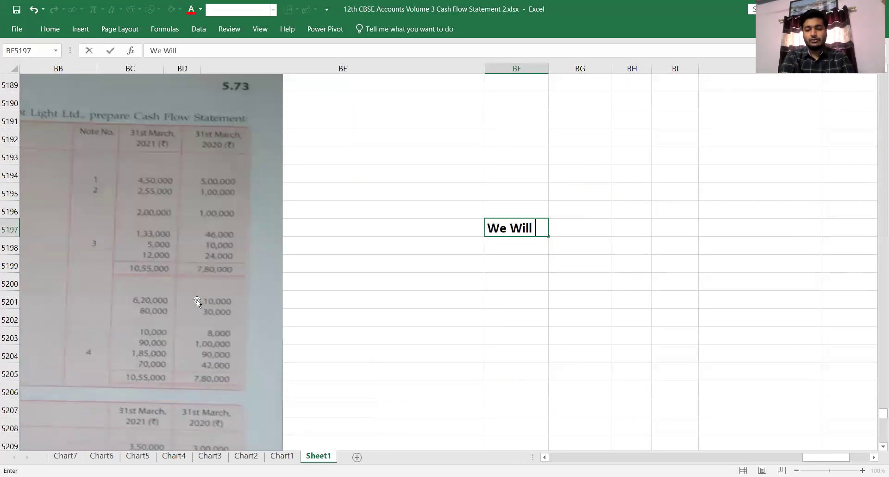
{"action": "type", "text": "assume that u"}
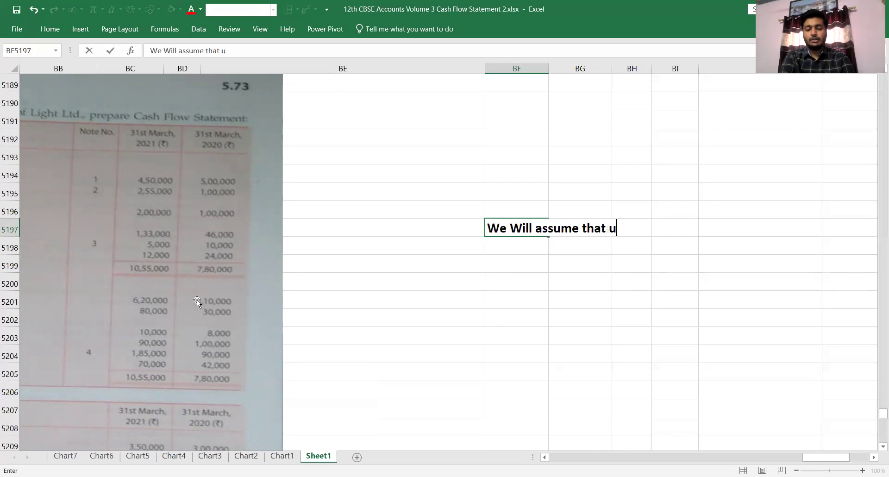
{"action": "key", "text": "BackSpace"}
{"action": "type", "text": "the D"}
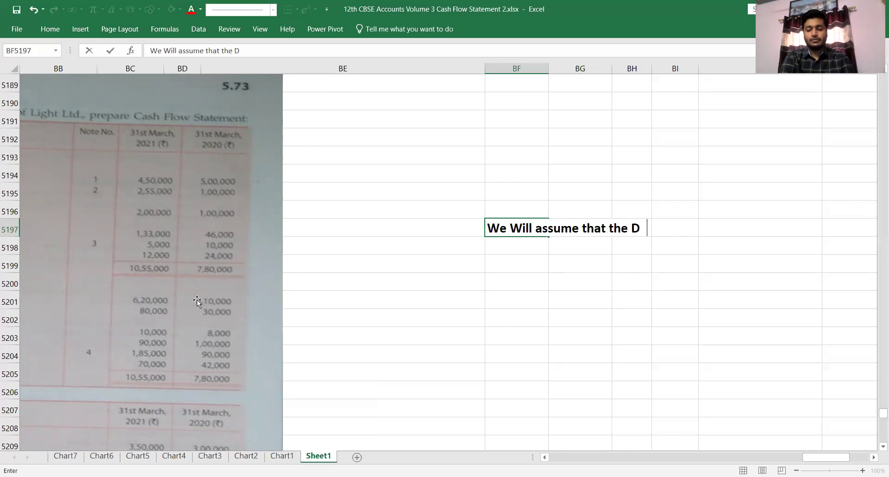
{"action": "type", "text": "ebentures are "}
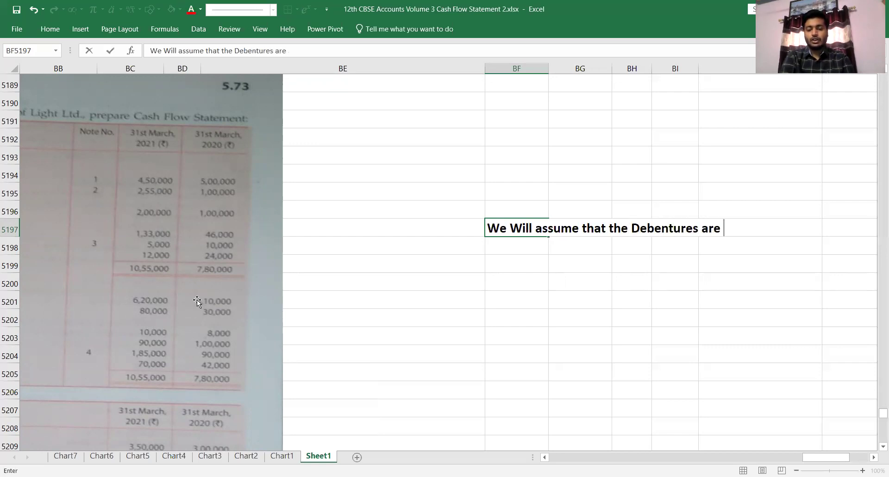
{"action": "type", "text": "issued at "}
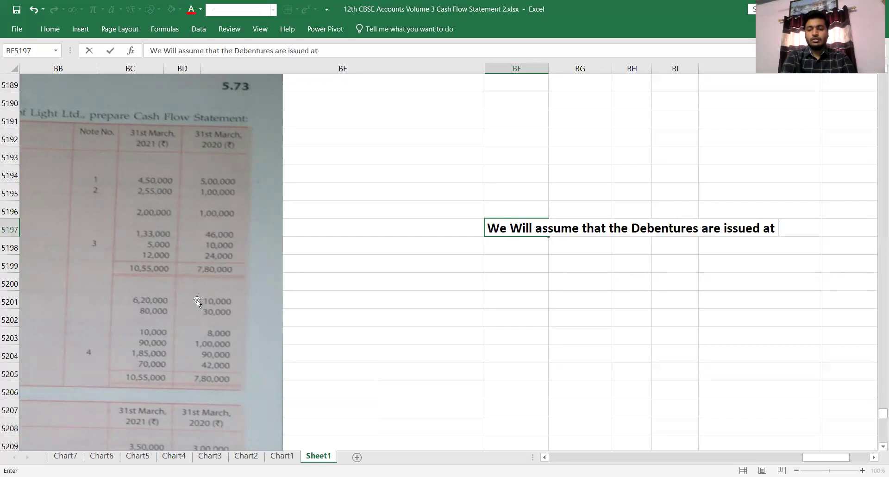
{"action": "type", "text": "the end "}
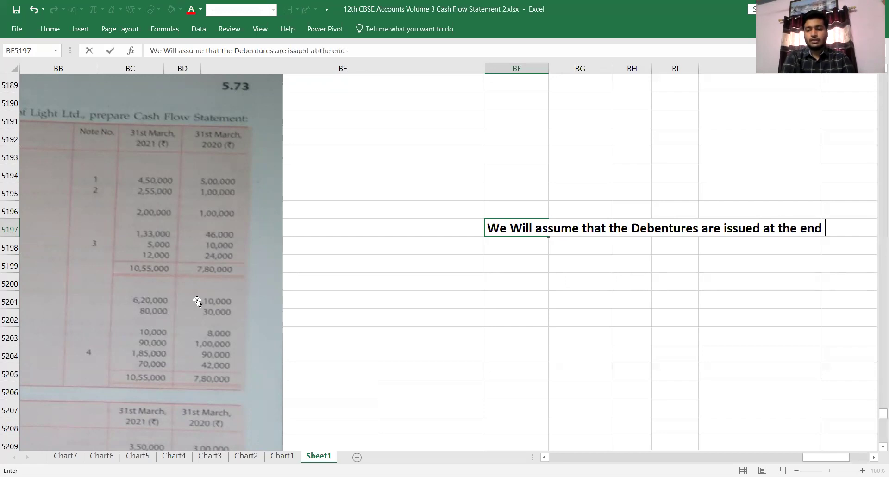
{"action": "type", "text": "of the"}
{"action": "key", "text": "Return"}
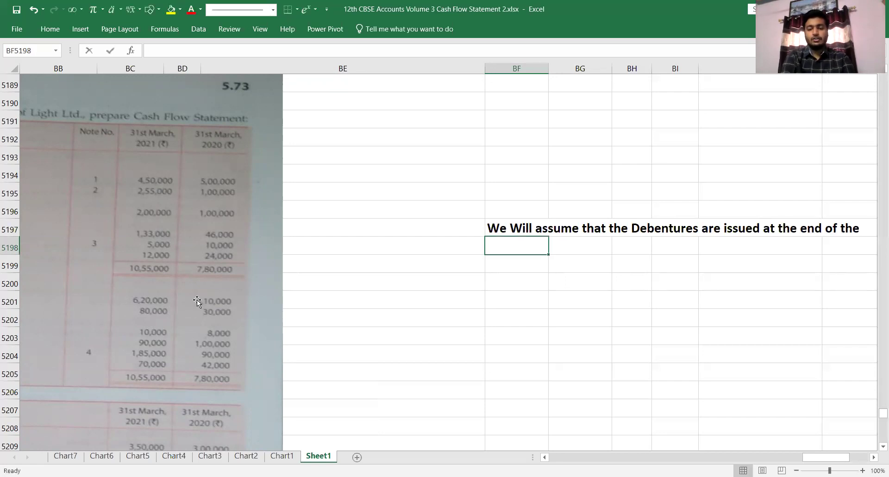
{"action": "type", "text": "year."}
{"action": "key", "text": "Return"}
Add the note line "So no Amount of Extra Interest will be Calculated." in BF5199, below the debenture issue assumption
{"action": "type", "text": "So no "}
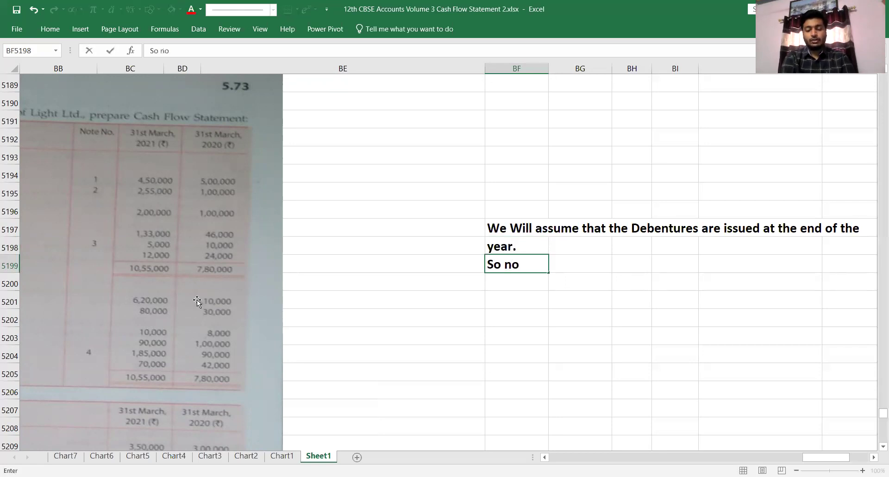
{"action": "type", "text": "Amounto"}
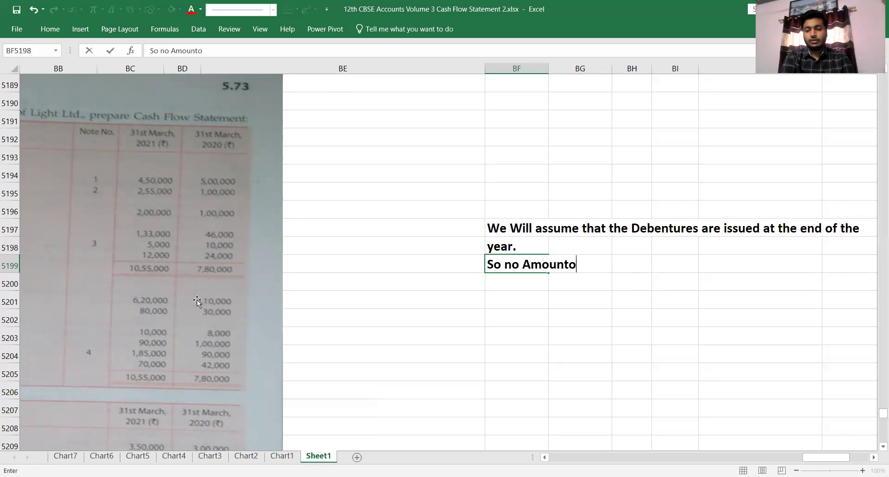
{"action": "key", "text": "BackSpace"}
{"action": "key", "text": "BackSpace"}
{"action": "type", "text": "t of Interest"}
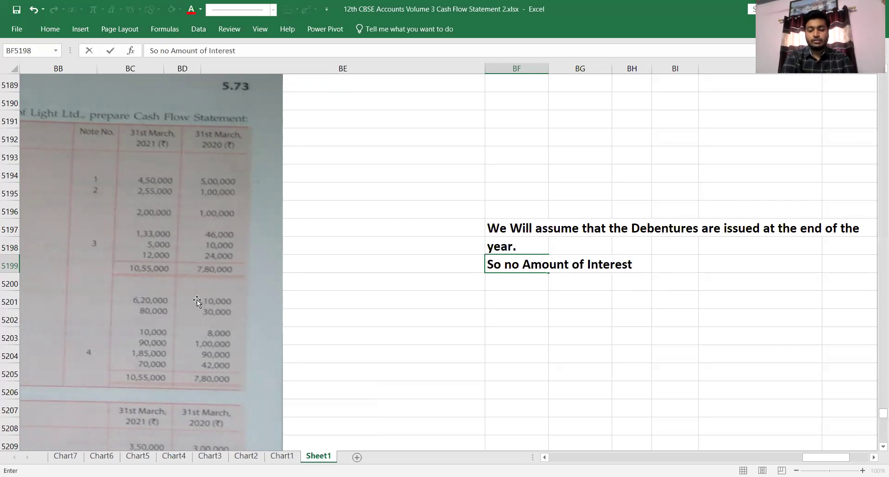
{"action": "key", "text": "BackSpace"}
{"action": "key", "text": "BackSpace"}
{"action": "key", "text": "BackSpace"}
{"action": "key", "text": "BackSpace"}
{"action": "key", "text": "BackSpace"}
{"action": "key", "text": "BackSpace"}
{"action": "key", "text": "BackSpace"}
{"action": "key", "text": "BackSpace"}
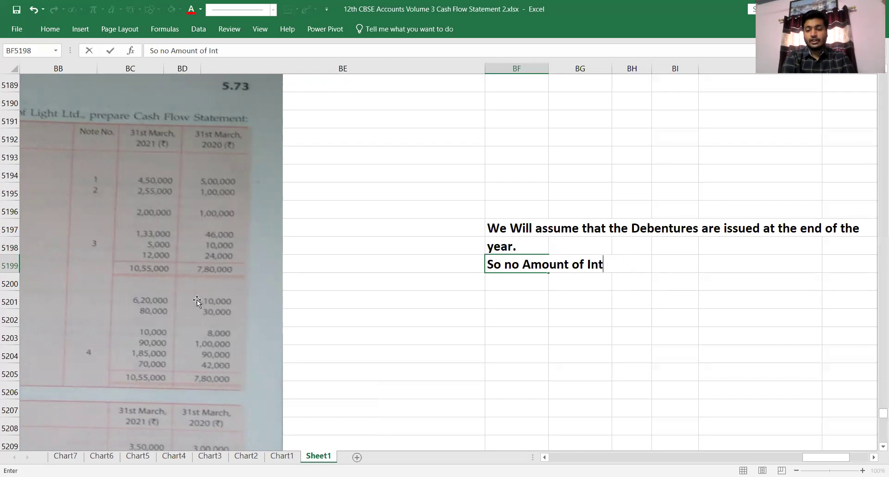
{"action": "type", "text": "Eq"}
{"action": "key", "text": "BackSpace"}
{"action": "type", "text": "xr"}
{"action": "key", "text": "BackSpace"}
{"action": "type", "text": "tra Interest o"}
{"action": "key", "text": "BackSpace"}
{"action": "type", "text": "will be Calculated."}
{"action": "key", "text": "Return"}
Reword the end of the note in BF5199 so it reads "So no Amount of Extra Interest will be Paid."
{"action": "key", "text": "Up"}
{"action": "key", "text": "Left"}
{"action": "key", "text": "Up"}
{"action": "key", "text": "Left"}
{"action": "key", "text": "Up"}
{"action": "key", "text": "Left"}
{"action": "key", "text": "Up"}
{"action": "key", "text": "Left"}
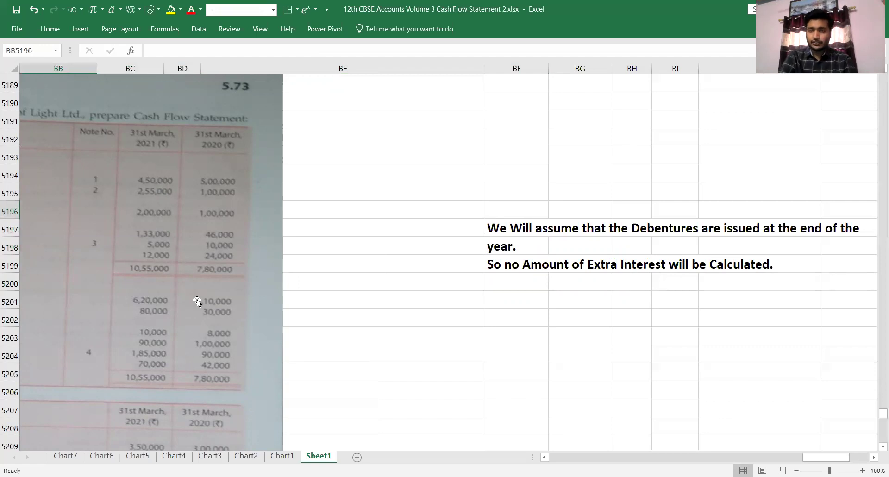
{"action": "key", "text": "Right"}
{"action": "key", "text": "Right"}
{"action": "key", "text": "Right"}
{"action": "key", "text": "Right"}
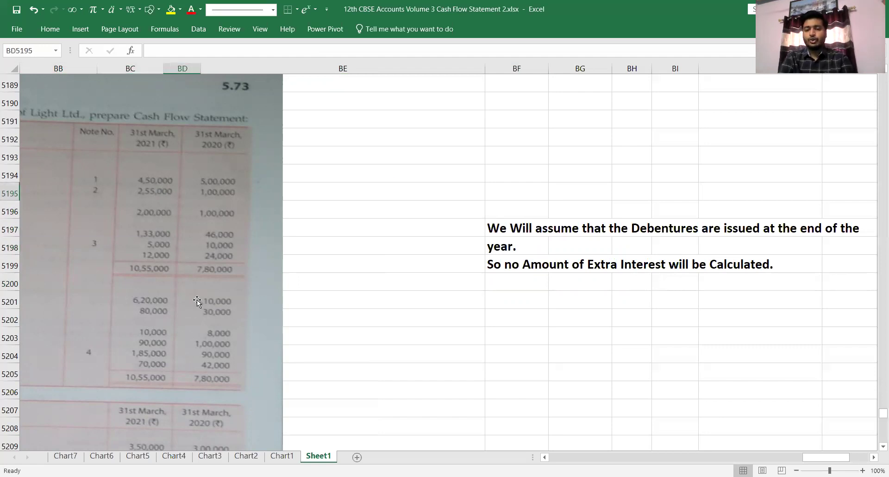
{"action": "key", "text": "Down"}
{"action": "key", "text": "Down"}
{"action": "key", "text": "Down"}
{"action": "key", "text": "F2"}
{"action": "key", "text": "BackSpace"}
{"action": "key", "text": "BackSpace"}
{"action": "key", "text": "BackSpace"}
{"action": "key", "text": "BackSpace"}
{"action": "key", "text": "BackSpace"}
{"action": "key", "text": "BackSpace"}
{"action": "key", "text": "BackSpace"}
{"action": "key", "text": "BackSpace"}
{"action": "key", "text": "BackSpace"}
{"action": "key", "text": "BackSpace"}
{"action": "key", "text": "BackSpace"}
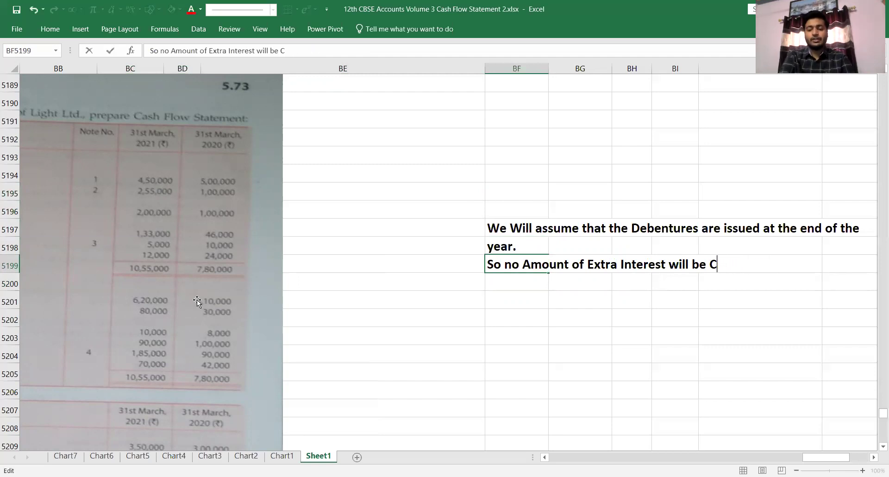
{"action": "type", "text": "Paid."}
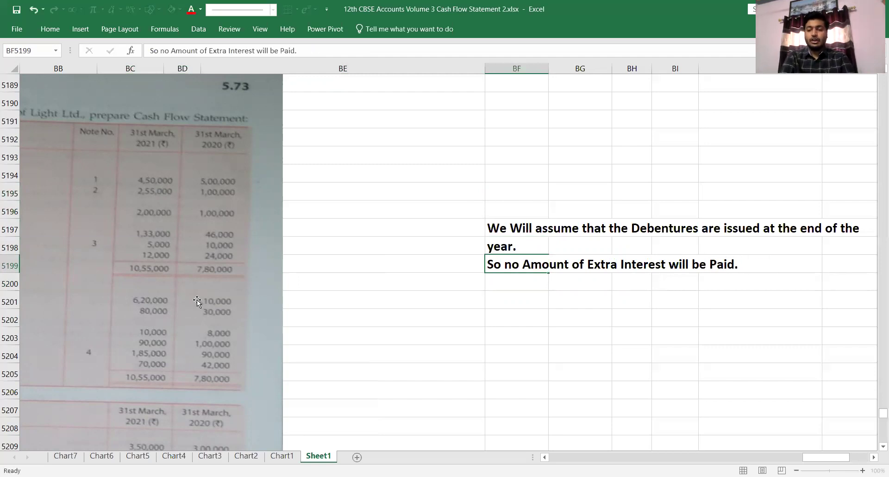
{"action": "key", "text": "Return"}
Check the 10% Debentures balance at 31st March, 2020 in the pictured balance sheet
{"action": "key", "text": "Left"}
{"action": "key", "text": "Left"}
{"action": "key", "text": "Up"}
{"action": "key", "text": "Left"}
{"action": "key", "text": "Left"}
{"action": "key", "text": "Up"}
{"action": "key", "text": "Left"}
{"action": "key", "text": "Left"}
{"action": "key", "text": "Up"}
{"action": "key", "text": "Up"}
{"action": "key", "text": "Right"}
{"action": "key", "text": "Right"}
{"action": "key", "text": "Right"}
{"action": "key", "text": "Right"}
{"action": "key", "text": "Right"}
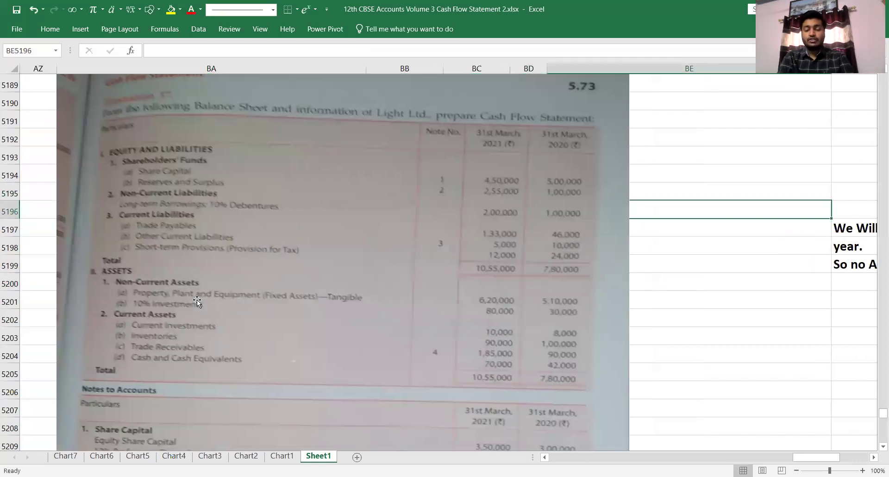
Enter the heading "Interest on Debentures." in BF5201, below the debenture notes
{"action": "key", "text": "Down"}
{"action": "key", "text": "Right"}
{"action": "key", "text": "Down"}
{"action": "key", "text": "Right"}
{"action": "key", "text": "Right"}
{"action": "key", "text": "Right"}
{"action": "key", "text": "Down"}
{"action": "key", "text": "Down"}
{"action": "key", "text": "Down"}
{"action": "key", "text": "Left"}
{"action": "key", "text": "Left"}
{"action": "key", "text": "Left"}
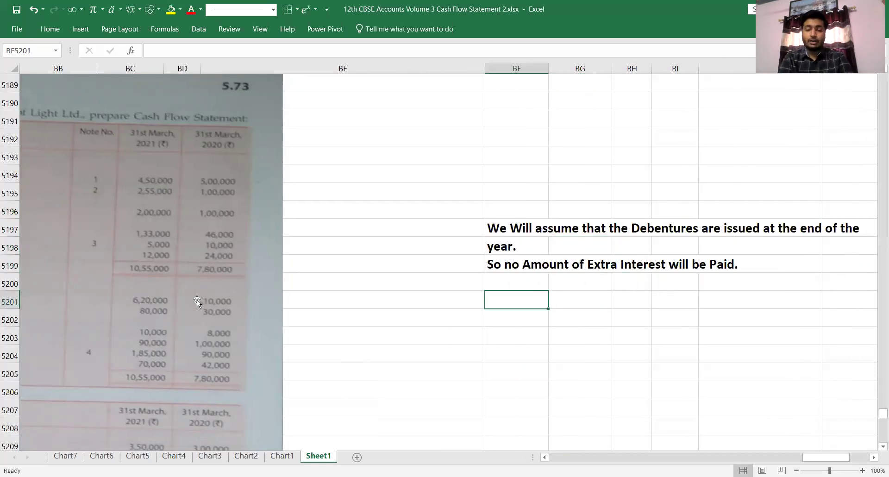
{"action": "type", "text": "Interest"}
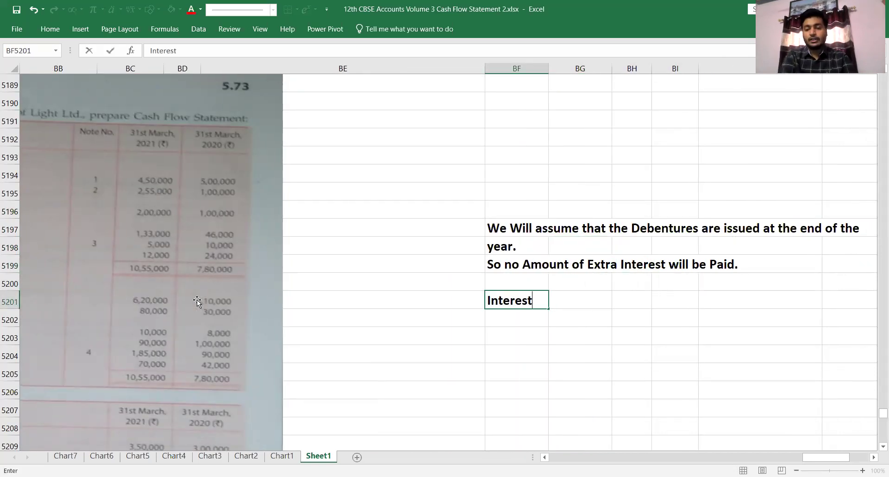
{"action": "key", "text": "BackSpace"}
{"action": "type", "text": "t o"}
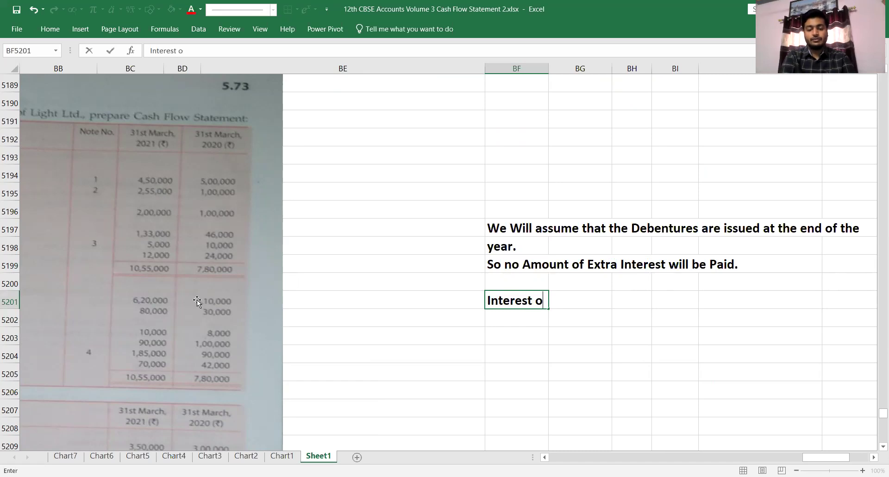
{"action": "type", "text": "n Debentures."}
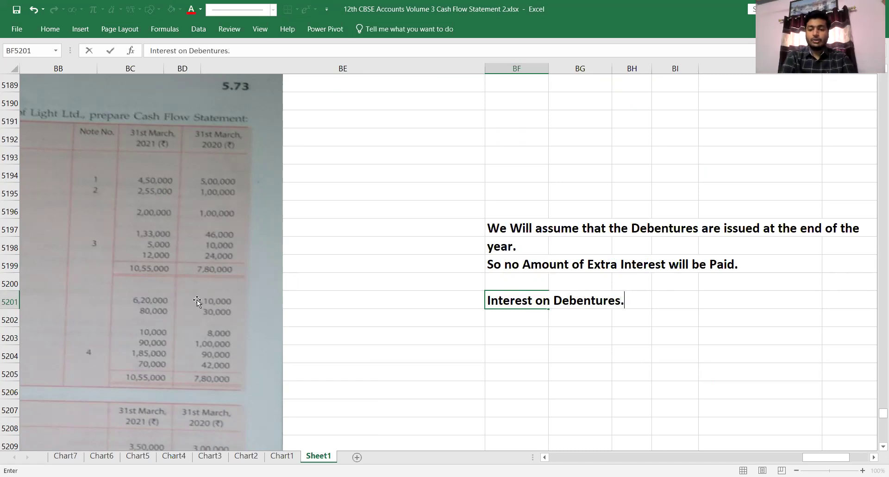
{"action": "key", "text": "Return"}
Write the interest working as text: "=100000 x 10/100" in BF5202 and "= Rs.10,000" in BF5203
{"action": "type", "text": "'=10000"}
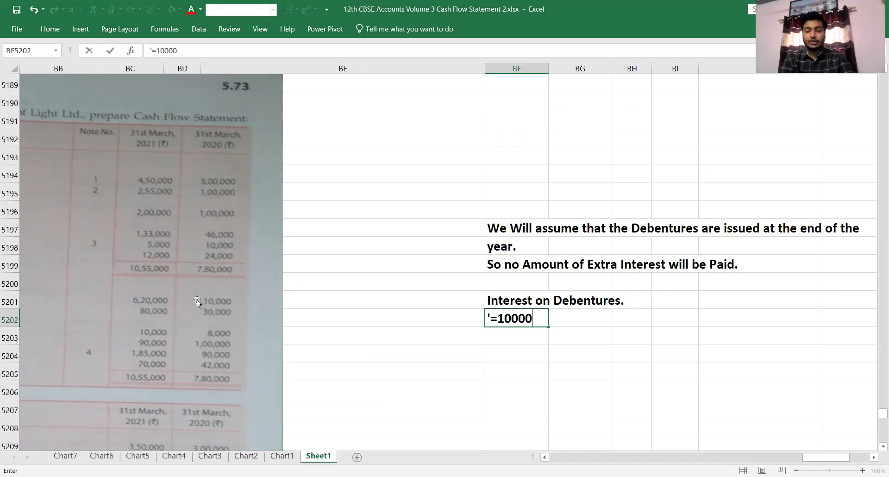
{"action": "type", "text": "0 x"}
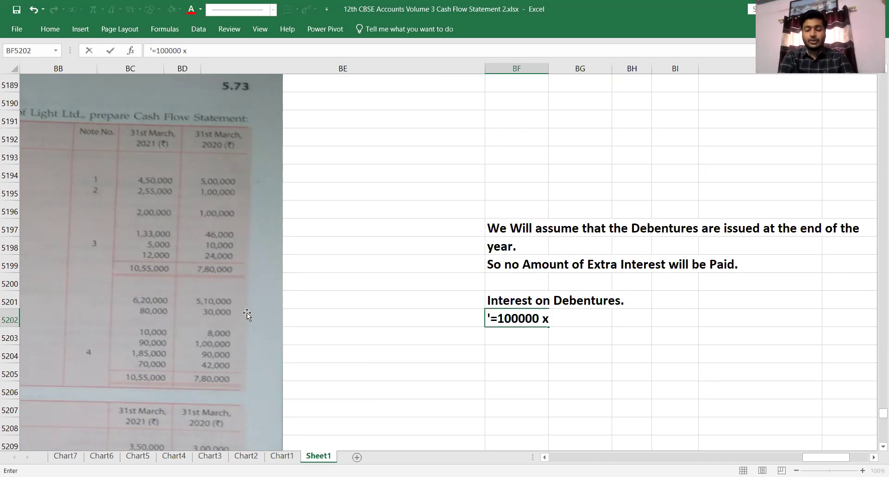
{"action": "type", "text": " 10/100"}
{"action": "key", "text": "Return"}
{"action": "type", "text": "'= Rs"}
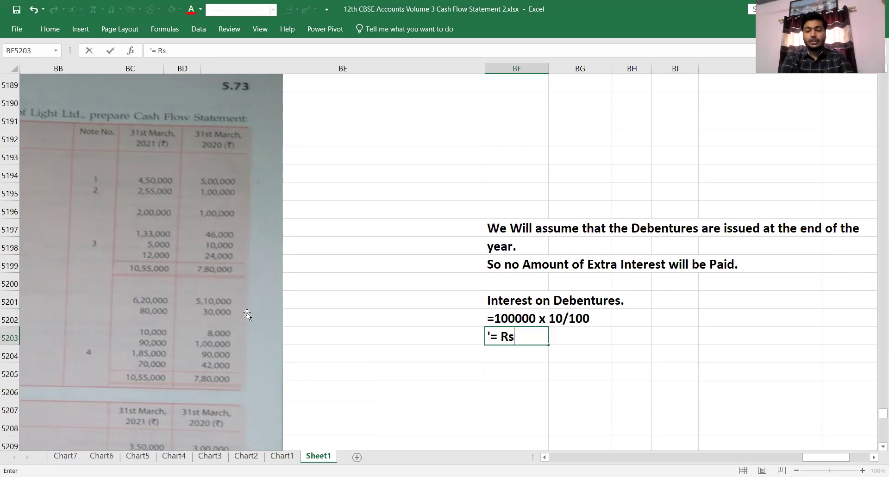
{"action": "type", "text": ".0000"}
{"action": "key", "text": "BackSpace"}
{"action": "key", "text": "BackSpace"}
{"action": "key", "text": "BackSpace"}
{"action": "key", "text": "BackSpace"}
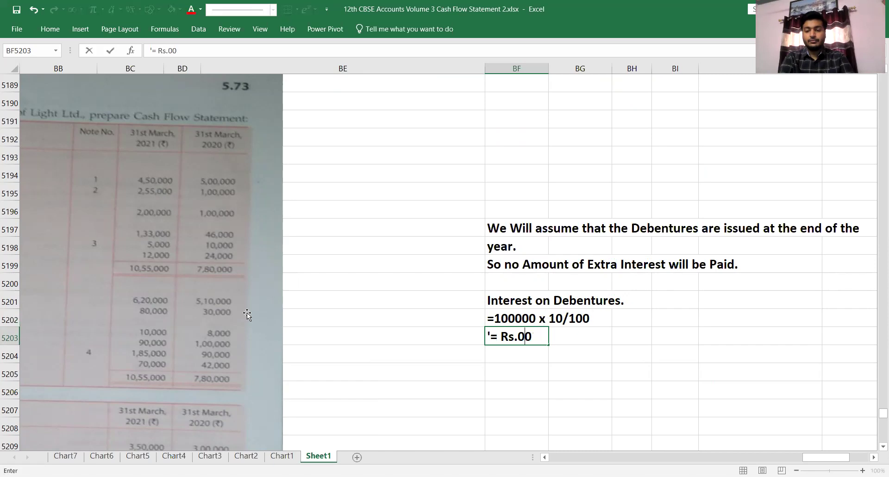
{"action": "type", "text": "10,0000"}
{"action": "key", "text": "BackSpace"}
{"action": "key", "text": "Return"}
Return to the Cash Inflow items under Cash Flow from Financing Activities in the cash flow statement, below 10% Debentures Issued
{"action": "key", "text": "Left"}
{"action": "key", "text": "Left"}
{"action": "key", "text": "Left"}
{"action": "key", "text": "Left"}
{"action": "key", "text": "Left"}
{"action": "key", "text": "Left"}
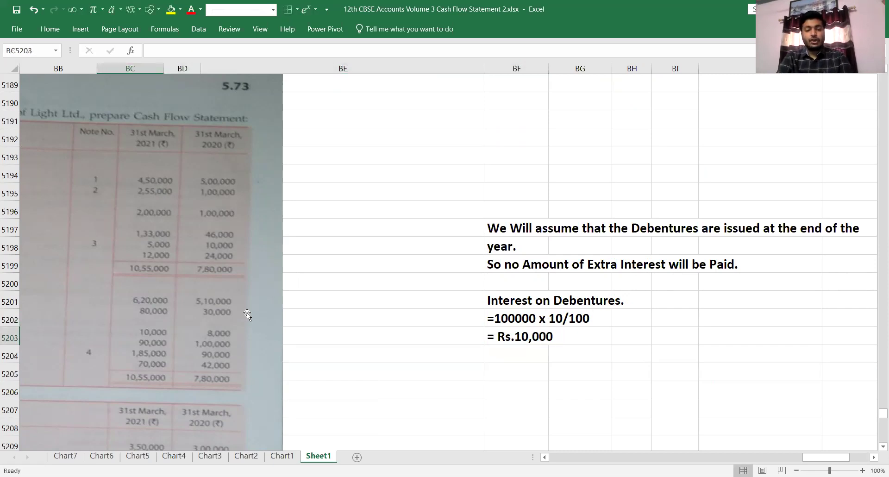
{"action": "key", "text": "Down"}
{"action": "key", "text": "Down"}
{"action": "key", "text": "Down"}
{"action": "key", "text": "Down"}
{"action": "key", "text": "Down"}
{"action": "key", "text": "Down"}
{"action": "key", "text": "Down"}
{"action": "key", "text": "Down"}
{"action": "key", "text": "Down"}
{"action": "key", "text": "Down"}
{"action": "key", "text": "Down"}
{"action": "key", "text": "Down"}
{"action": "key", "text": "Down"}
{"action": "key", "text": "Down"}
{"action": "key", "text": "Down"}
{"action": "key", "text": "Down"}
{"action": "key", "text": "Down"}
{"action": "key", "text": "Down"}
{"action": "key", "text": "Down"}
{"action": "key", "text": "Down"}
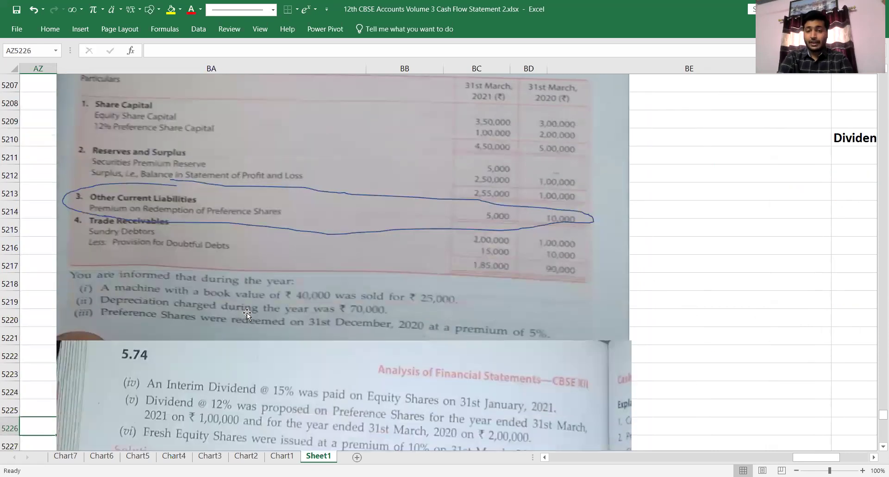
{"action": "key", "text": "Down"}
{"action": "key", "text": "Right"}
{"action": "key", "text": "Right"}
{"action": "key", "text": "Down"}
{"action": "key", "text": "Down"}
{"action": "key", "text": "Down"}
{"action": "key", "text": "Right"}
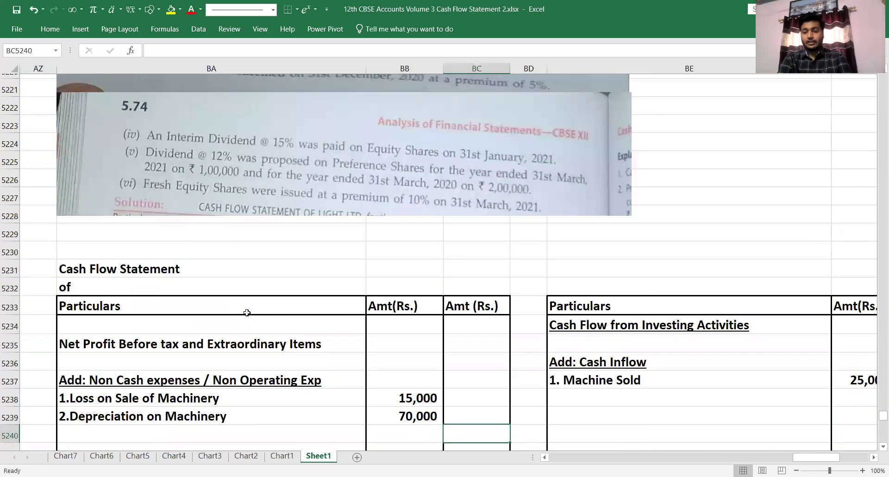
{"action": "key", "text": "Down"}
{"action": "key", "text": "Down"}
{"action": "key", "text": "Right"}
{"action": "key", "text": "Right"}
{"action": "key", "text": "Down"}
{"action": "key", "text": "Down"}
{"action": "key", "text": "Down"}
{"action": "key", "text": "Down"}
{"action": "key", "text": "Down"}
{"action": "key", "text": "Down"}
{"action": "key", "text": "Down"}
{"action": "key", "text": "Down"}
{"action": "key", "text": "Down"}
{"action": "key", "text": "Down"}
{"action": "key", "text": "Down"}
{"action": "key", "text": "Down"}
{"action": "key", "text": "Right"}
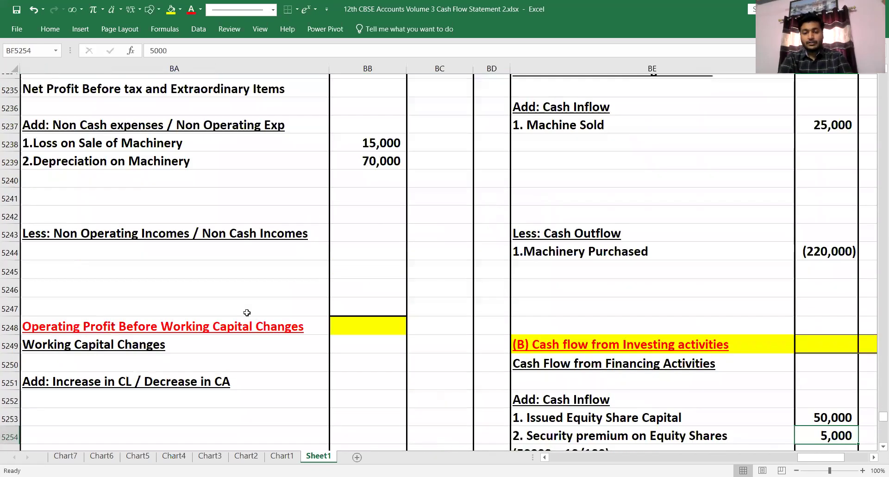
{"action": "key", "text": "Down"}
{"action": "key", "text": "Down"}
{"action": "key", "text": "Left"}
{"action": "key", "text": "Down"}
{"action": "type", "text": "4."}
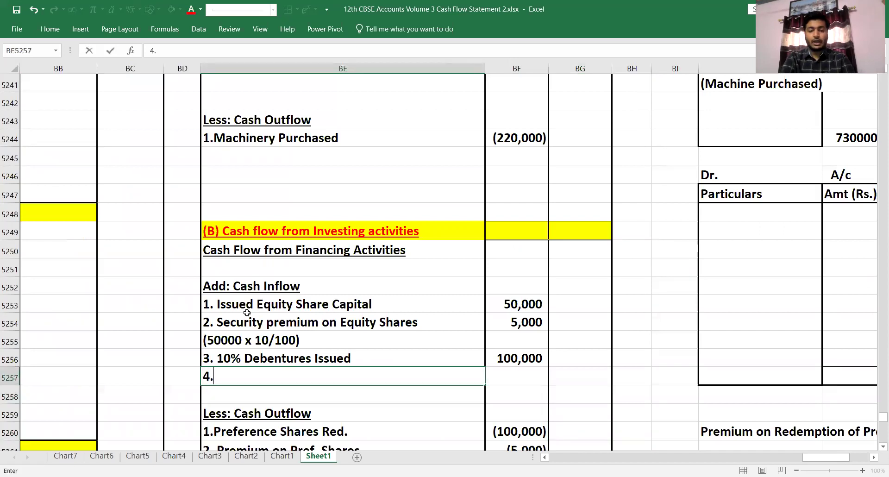
{"action": "key", "text": "BackSpace"}
{"action": "key", "text": "BackSpace"}
Add the cash outflow "5. Debenture interest paid" in BE5264, below Interim Dividend Paid, with the amount -10000 in BF5264
{"action": "key", "text": "Down"}
{"action": "key", "text": "Down"}
{"action": "key", "text": "Down"}
{"action": "key", "text": "Down"}
{"action": "key", "text": "Down"}
{"action": "key", "text": "Down"}
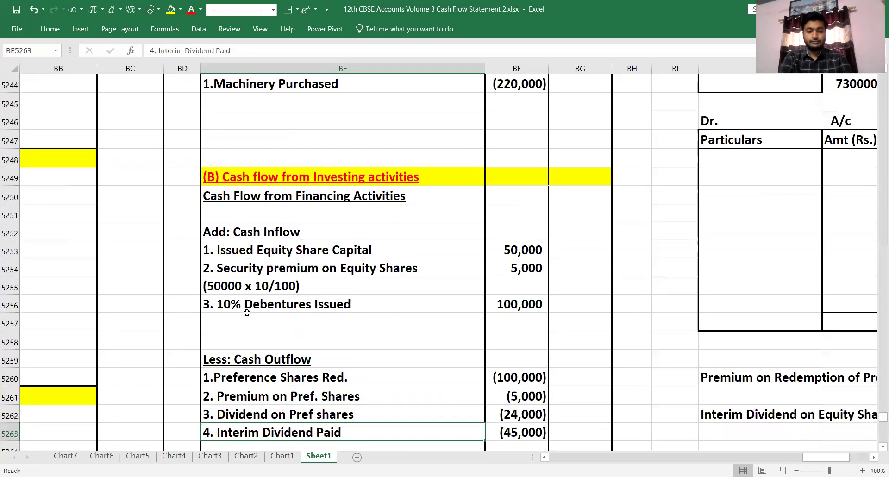
{"action": "key", "text": "Down"}
{"action": "type", "text": "5."}
{"action": "type", "text": "De"}
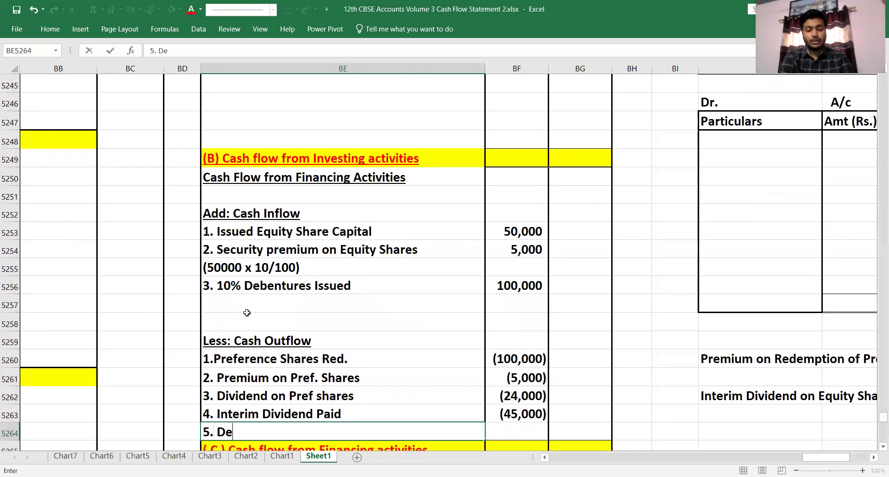
{"action": "type", "text": "bentures"}
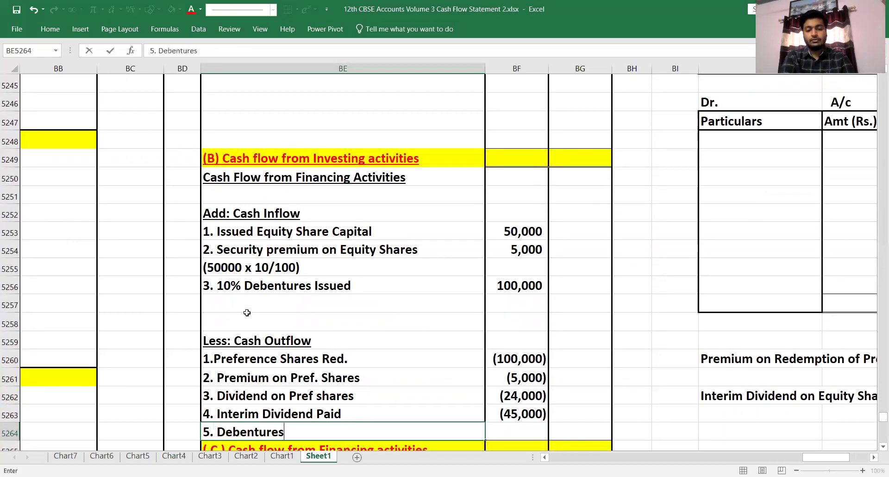
{"action": "type", "text": "interet"}
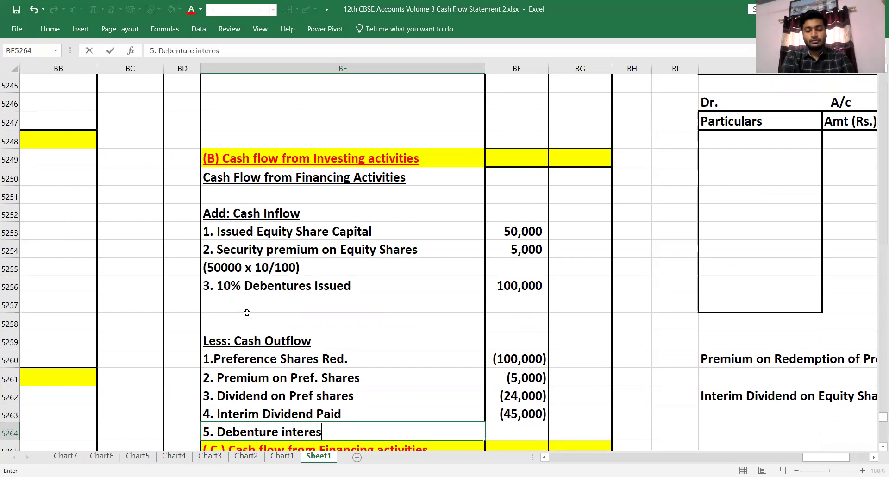
{"action": "type", "text": "paid"}
{"action": "key", "text": "Tab"}
{"action": "type", "text": "-10000"}
{"action": "key", "text": "Return"}
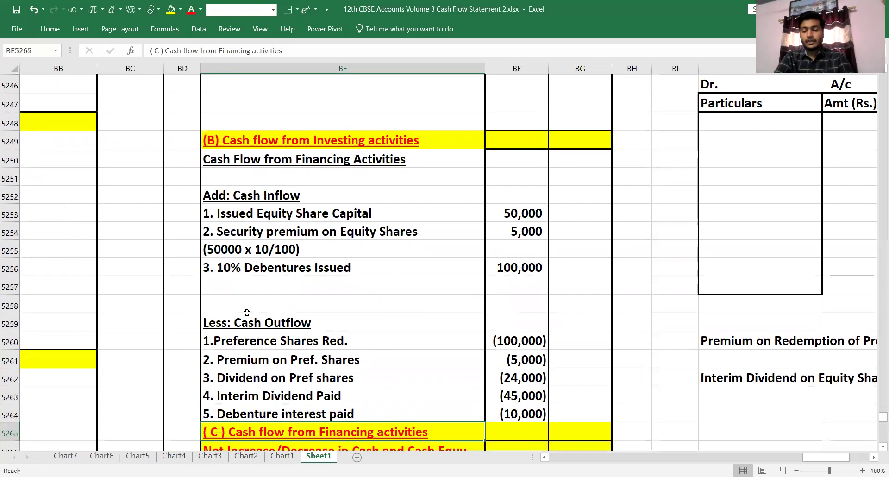
Go to the row below Depreciation on Machinery under Add: Non Cash expenses / Non Operating Exp in the cash flow statement
{"action": "key", "text": "Up"}
{"action": "key", "text": "Left"}
{"action": "key", "text": "Up"}
{"action": "key", "text": "Up"}
{"action": "key", "text": "Up"}
{"action": "key", "text": "Left"}
{"action": "key", "text": "Left"}
{"action": "key", "text": "Left"}
{"action": "key", "text": "Left"}
{"action": "key", "text": "Up"}
{"action": "key", "text": "Up"}
{"action": "key", "text": "Up"}
{"action": "key", "text": "Up"}
{"action": "key", "text": "Up"}
{"action": "key", "text": "Up"}
{"action": "key", "text": "Up"}
{"action": "key", "text": "Up"}
{"action": "key", "text": "Up"}
{"action": "key", "text": "Up"}
{"action": "key", "text": "Up"}
{"action": "key", "text": "Up"}
{"action": "key", "text": "Up"}
{"action": "key", "text": "Up"}
{"action": "key", "text": "Up"}
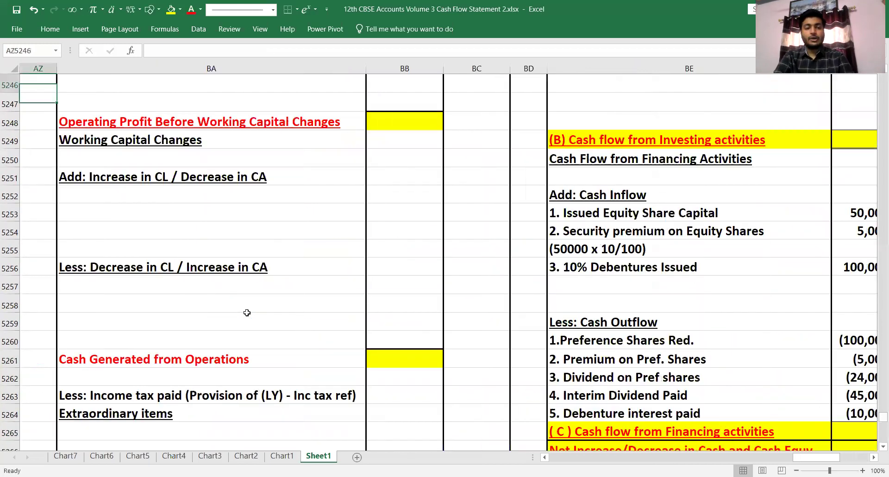
{"action": "key", "text": "Up"}
{"action": "key", "text": "Up"}
{"action": "key", "text": "Up"}
{"action": "key", "text": "Up"}
{"action": "key", "text": "Up"}
{"action": "key", "text": "Up"}
{"action": "key", "text": "Up"}
{"action": "key", "text": "Up"}
{"action": "key", "text": "Up"}
{"action": "key", "text": "Up"}
{"action": "key", "text": "Up"}
{"action": "key", "text": "Up"}
{"action": "key", "text": "Up"}
{"action": "key", "text": "Up"}
{"action": "key", "text": "Up"}
{"action": "key", "text": "Up"}
{"action": "key", "text": "Right"}
{"action": "key", "text": "Right"}
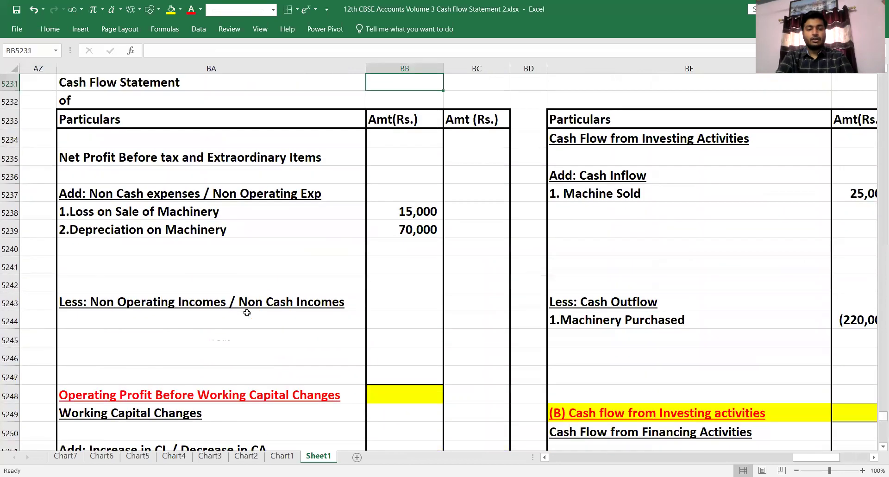
{"action": "key", "text": "Down"}
{"action": "key", "text": "Left"}
{"action": "key", "text": "Down"}
{"action": "key", "text": "Down"}
{"action": "key", "text": "Down"}
{"action": "key", "text": "Down"}
{"action": "key", "text": "Down"}
{"action": "key", "text": "Down"}
{"action": "key", "text": "Down"}
{"action": "key", "text": "Down"}
{"action": "key", "text": "Down"}
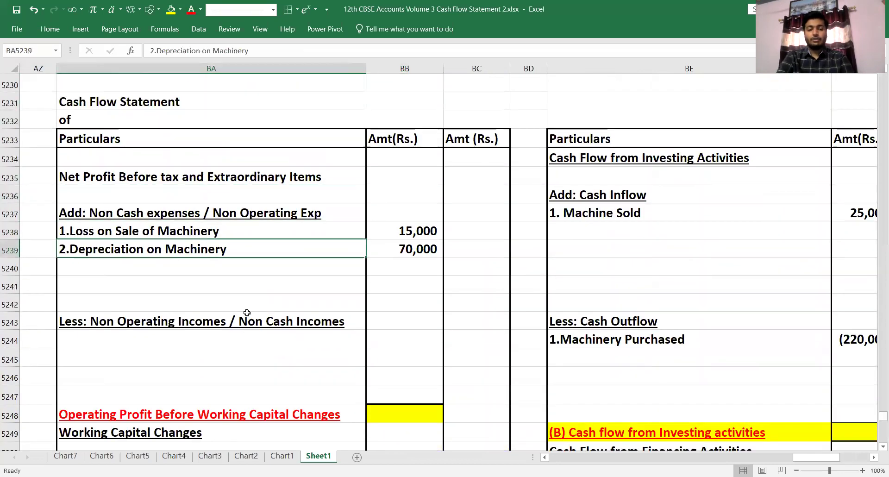
{"action": "type", "text": "4."}
{"action": "key", "text": "Return"}
{"action": "key", "text": "ctrl+z"}
{"action": "key", "text": "Down"}
{"action": "key", "text": "Up"}
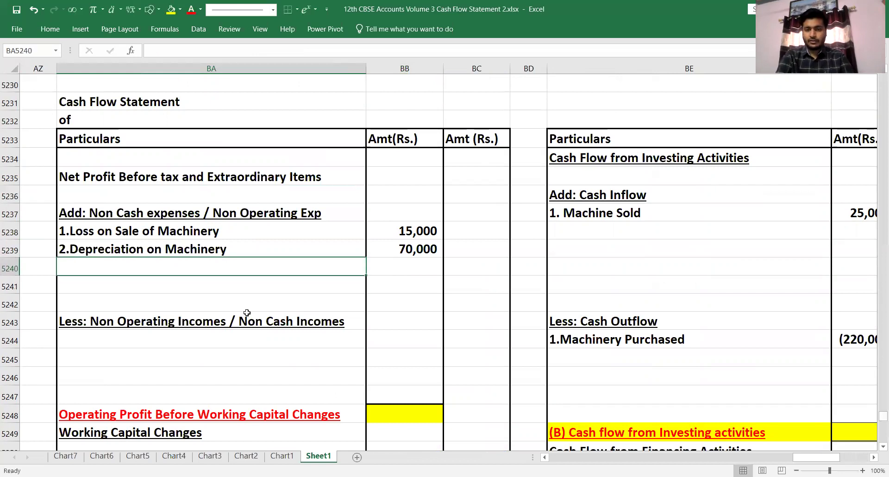
Add the non-operating expense "3. Interest on Debentures" in BA5240 with the amount 10000 in BB5240
{"action": "type", "text": "4"}
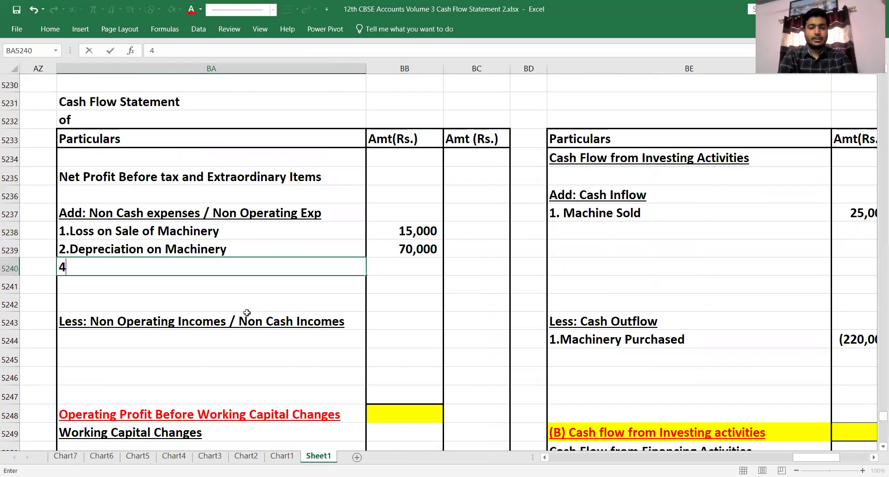
{"action": "type", "text": "3. "}
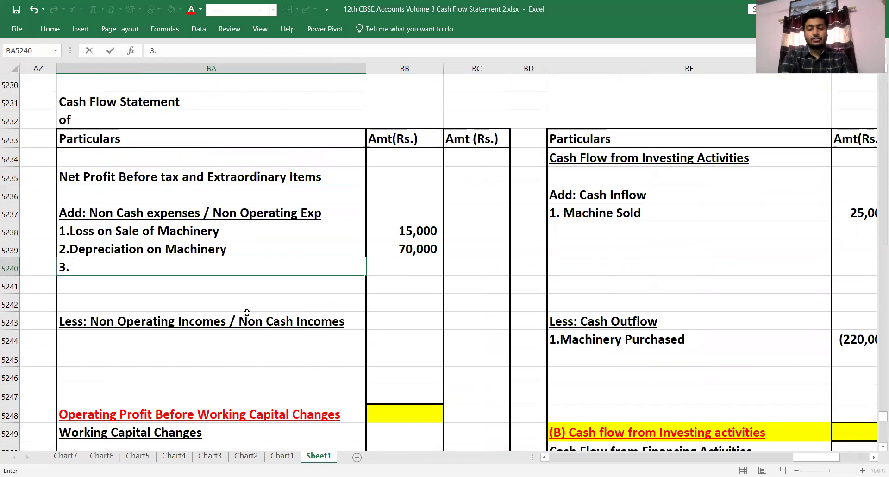
{"action": "type", "text": "Interest on Debentures"}
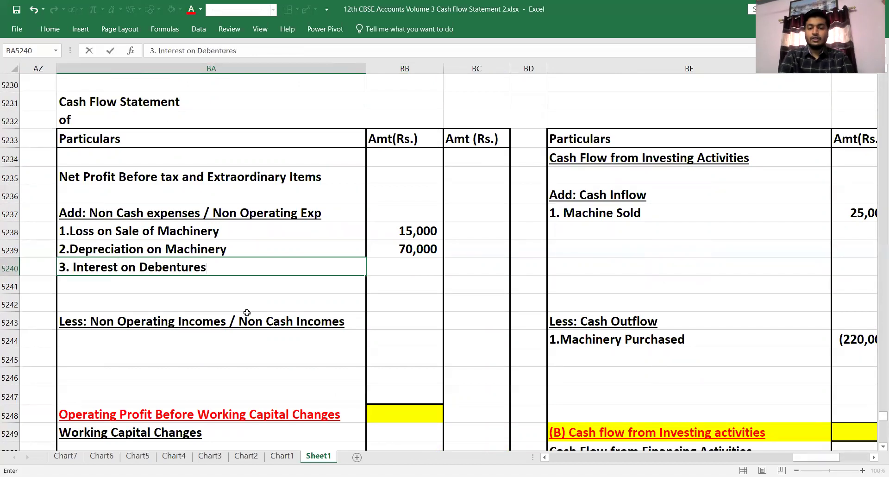
{"action": "key", "text": "Tab"}
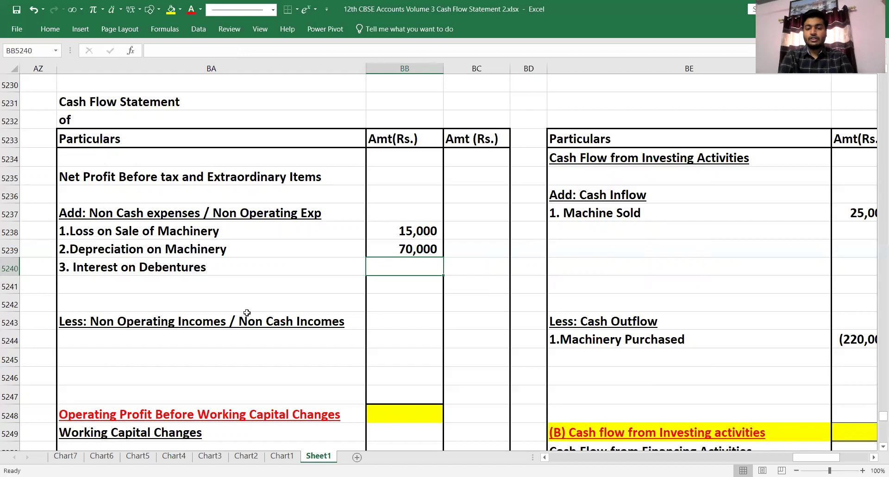
{"action": "type", "text": "10000"}
{"action": "key", "text": "Return"}
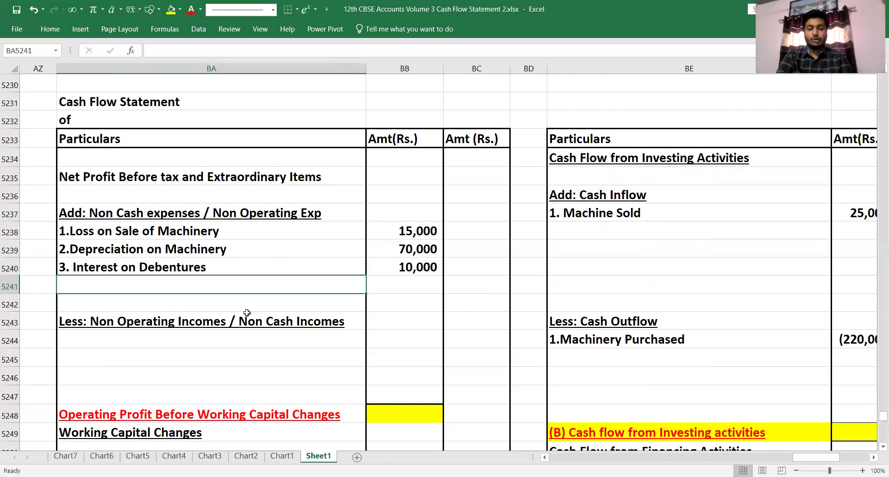
Examine the equity, liabilities and assets in the pictured Light Ltd. balance sheet for items still to include
{"action": "key", "text": "Up"}
{"action": "key", "text": "Up"}
{"action": "key", "text": "Up"}
{"action": "key", "text": "Up"}
{"action": "key", "text": "Up"}
{"action": "key", "text": "Up"}
{"action": "key", "text": "Up"}
{"action": "key", "text": "Up"}
{"action": "key", "text": "Up"}
{"action": "key", "text": "Up"}
{"action": "key", "text": "Up"}
{"action": "key", "text": "Up"}
{"action": "key", "text": "Up"}
{"action": "key", "text": "Up"}
{"action": "key", "text": "Up"}
{"action": "key", "text": "Up"}
{"action": "key", "text": "Right"}
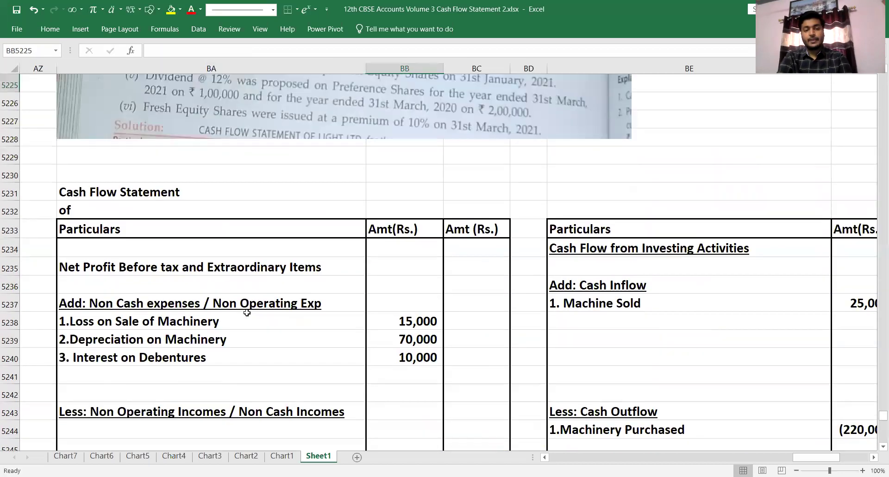
{"action": "key", "text": "Up"}
{"action": "key", "text": "Up"}
{"action": "key", "text": "Up"}
{"action": "key", "text": "Up"}
{"action": "key", "text": "Up"}
{"action": "key", "text": "Up"}
{"action": "key", "text": "Up"}
{"action": "key", "text": "Up"}
{"action": "key", "text": "Up"}
{"action": "key", "text": "Up"}
{"action": "key", "text": "Up"}
{"action": "key", "text": "Up"}
{"action": "key", "text": "Up"}
{"action": "key", "text": "Up"}
{"action": "key", "text": "Up"}
{"action": "key", "text": "Up"}
{"action": "key", "text": "Up"}
{"action": "key", "text": "Up"}
{"action": "key", "text": "Up"}
{"action": "key", "text": "Up"}
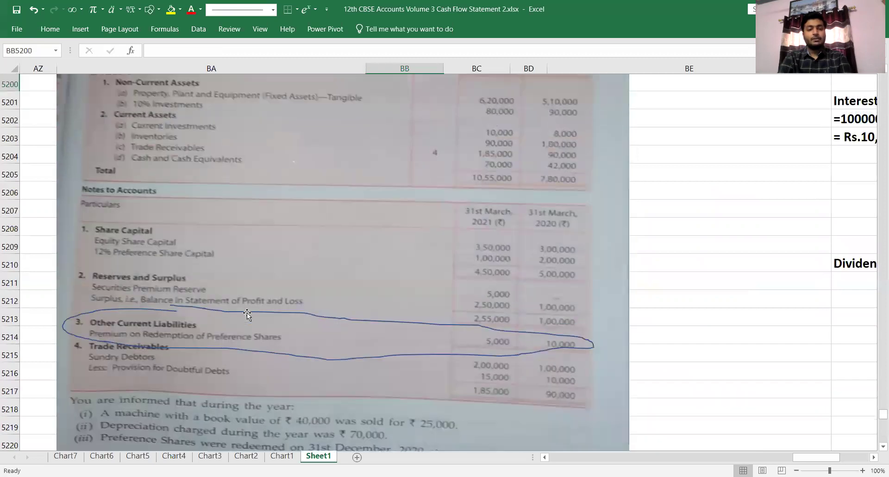
{"action": "key", "text": "Up"}
{"action": "key", "text": "Up"}
{"action": "key", "text": "Up"}
{"action": "key", "text": "Up"}
{"action": "key", "text": "Up"}
{"action": "key", "text": "Up"}
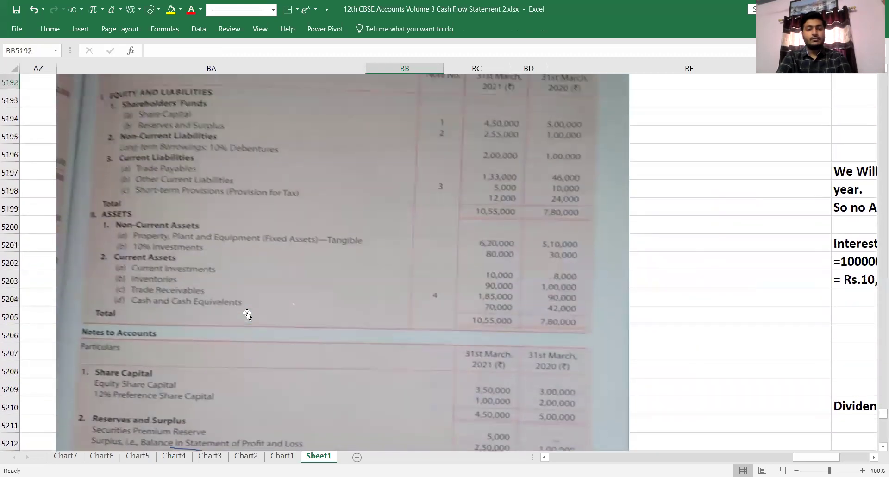
Review the pictured Notes to Accounts, from Share Capital down to Trade Receivables and the Provision for Doubtful Debts
{"action": "key", "text": "Down"}
{"action": "key", "text": "Down"}
{"action": "key", "text": "Down"}
{"action": "key", "text": "Down"}
{"action": "key", "text": "Down"}
{"action": "key", "text": "Down"}
{"action": "key", "text": "Down"}
{"action": "key", "text": "Down"}
{"action": "key", "text": "Down"}
{"action": "key", "text": "Down"}
{"action": "key", "text": "Down"}
{"action": "key", "text": "Down"}
{"action": "key", "text": "Down"}
{"action": "key", "text": "Down"}
{"action": "key", "text": "Down"}
{"action": "key", "text": "Down"}
{"action": "key", "text": "Down"}
{"action": "key", "text": "Down"}
{"action": "key", "text": "Down"}
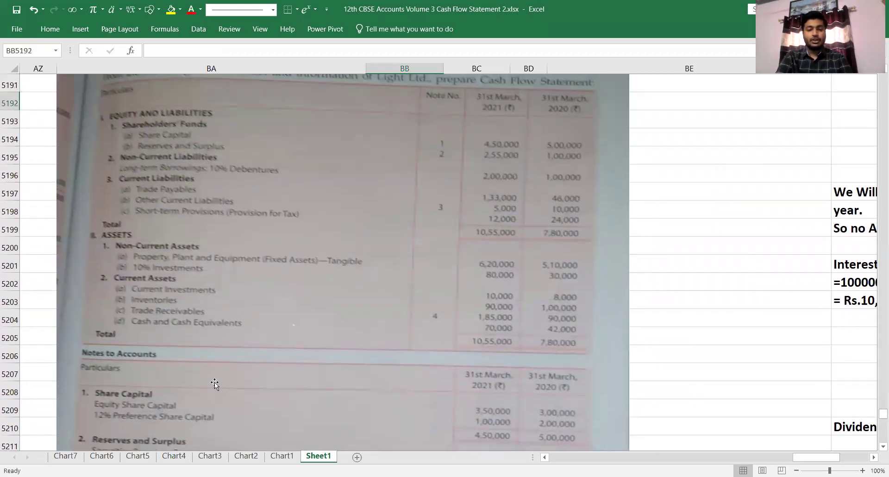
{"action": "key", "text": "Down"}
{"action": "key", "text": "Down"}
{"action": "key", "text": "Down"}
{"action": "key", "text": "Down"}
{"action": "key", "text": "Down"}
{"action": "key", "text": "Down"}
{"action": "key", "text": "Down"}
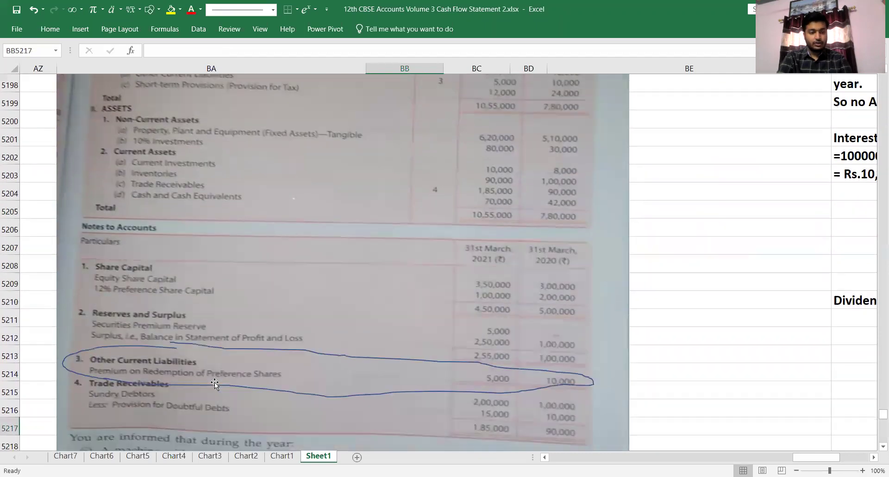
{"action": "key", "text": "Up"}
{"action": "key", "text": "Up"}
{"action": "key", "text": "Up"}
{"action": "key", "text": "Up"}
{"action": "key", "text": "Up"}
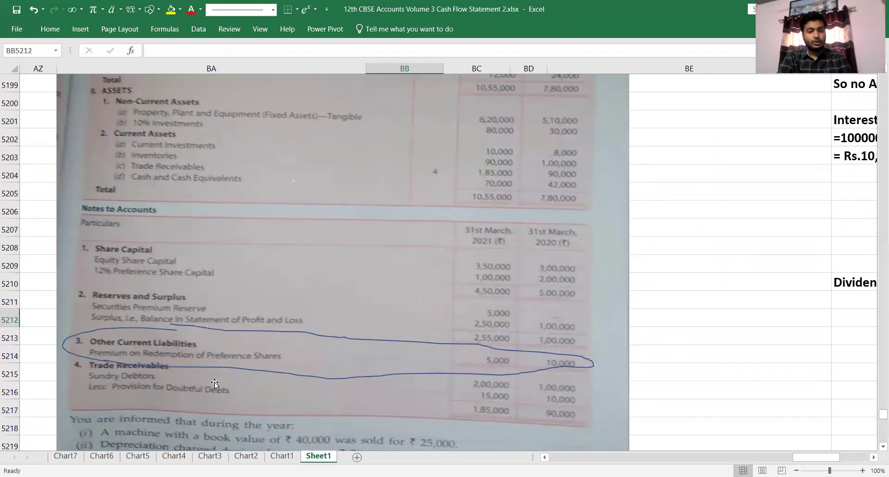
{"action": "key", "text": "Up"}
{"action": "key", "text": "Up"}
{"action": "key", "text": "Up"}
{"action": "key", "text": "Up"}
{"action": "key", "text": "Up"}
{"action": "key", "text": "Up"}
{"action": "key", "text": "Up"}
{"action": "key", "text": "Up"}
{"action": "key", "text": "Up"}
{"action": "key", "text": "Up"}
{"action": "key", "text": "Up"}
{"action": "key", "text": "Up"}
{"action": "key", "text": "Up"}
{"action": "key", "text": "Up"}
{"action": "key", "text": "Up"}
{"action": "key", "text": "Up"}
{"action": "key", "text": "Up"}
{"action": "key", "text": "Up"}
{"action": "key", "text": "Up"}
{"action": "key", "text": "Up"}
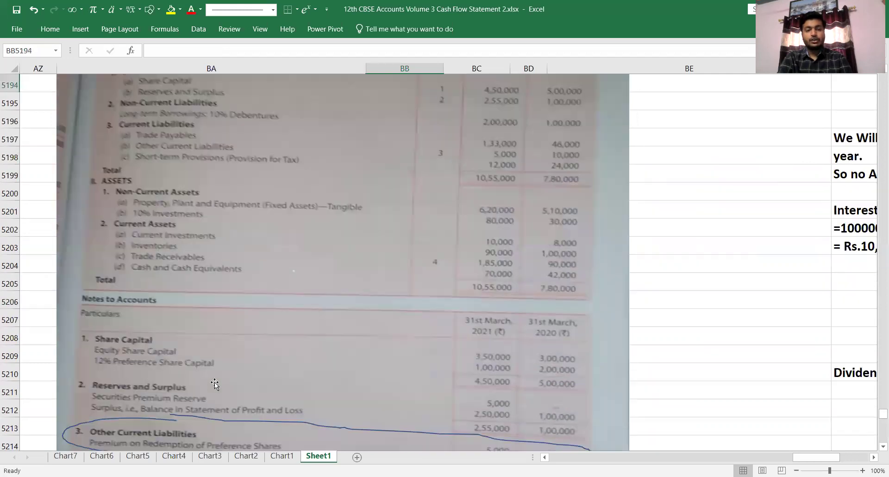
{"action": "key", "text": "Right"}
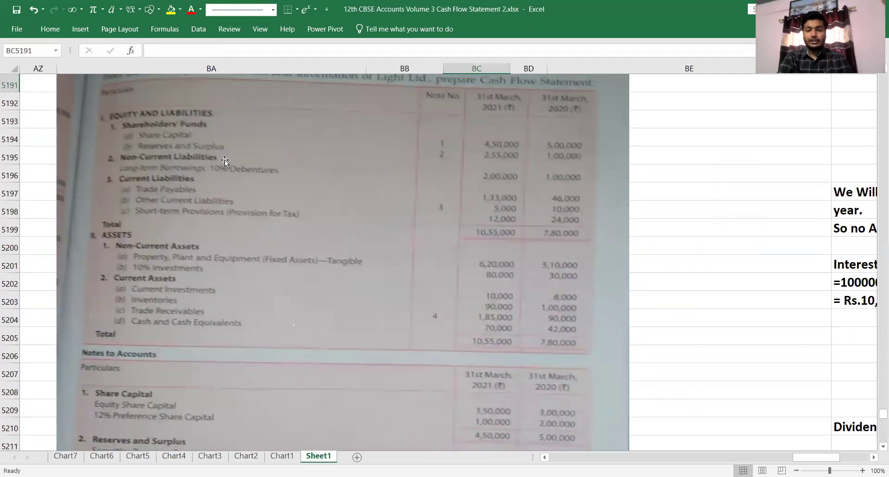
{"action": "left_click", "coordinate": [650, 229]}
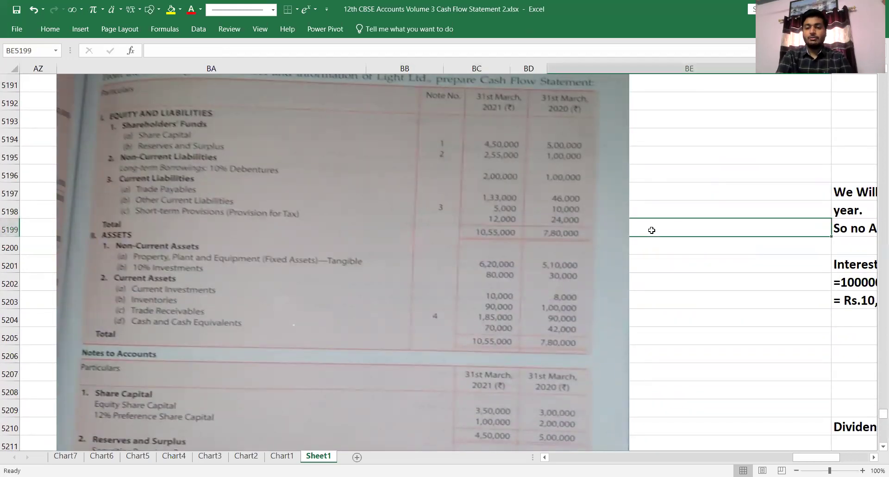
{"action": "key", "text": "Right"}
{"action": "key", "text": "Up"}
{"action": "key", "text": "Up"}
{"action": "key", "text": "Up"}
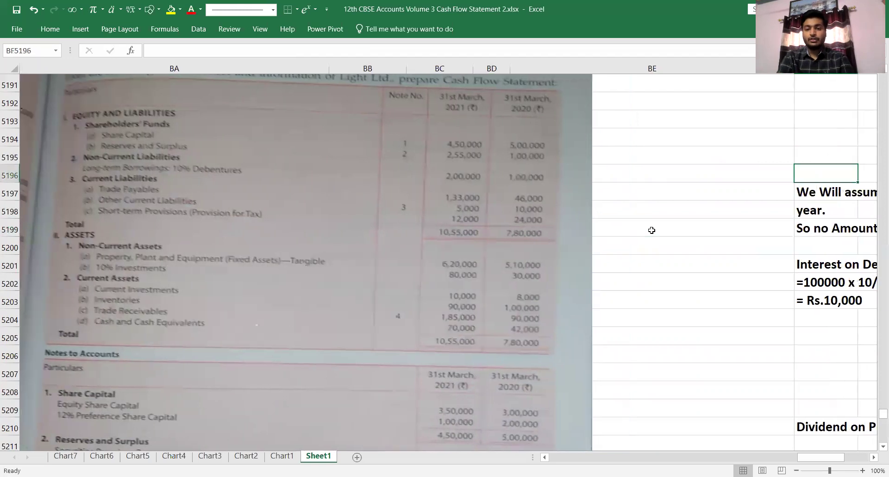
{"action": "key", "text": "Up"}
{"action": "type", "text": "="}
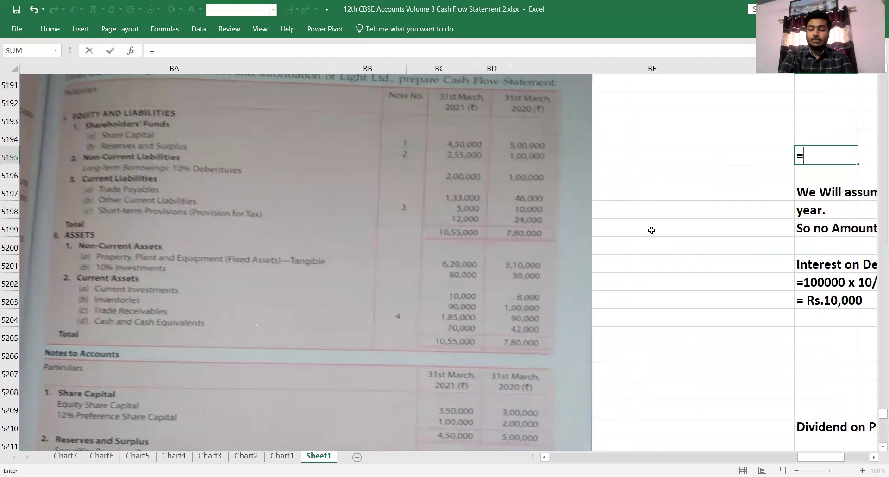
{"action": "type", "text": "1330"}
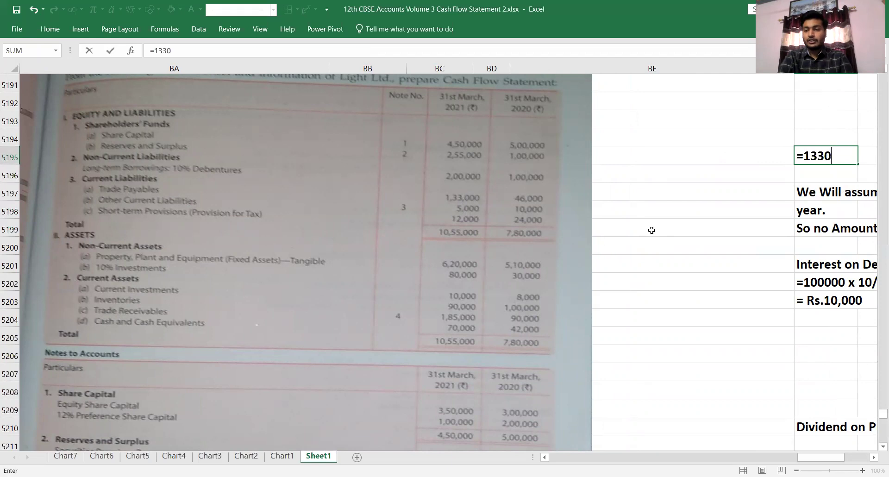
{"action": "type", "text": "00-46000"}
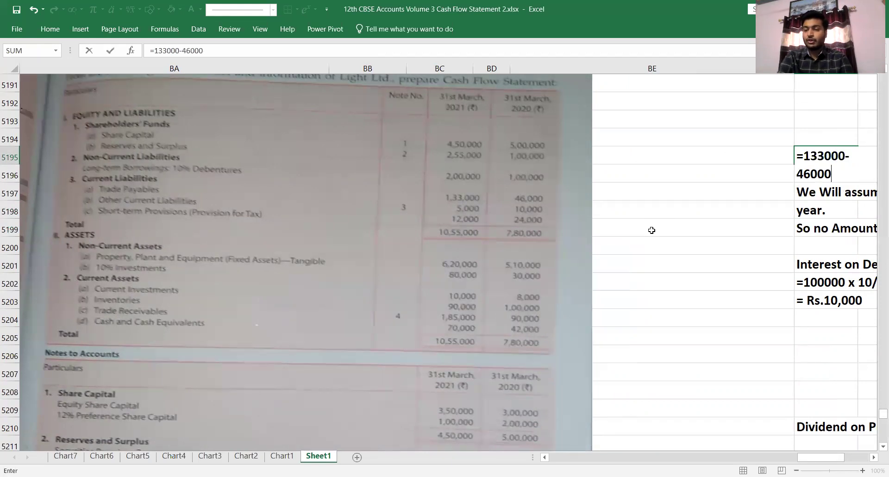
{"action": "key", "text": "Return"}
Add "1. Trade payable" in BA5252 under Add: Increase in CL / Decrease in CA, with the amount 87000 in BB5252
{"action": "key", "text": "Up"}
{"action": "key", "text": "Left"}
{"action": "key", "text": "Left"}
{"action": "key", "text": "Left"}
{"action": "key", "text": "Left"}
{"action": "key", "text": "Left"}
{"action": "key", "text": "Left"}
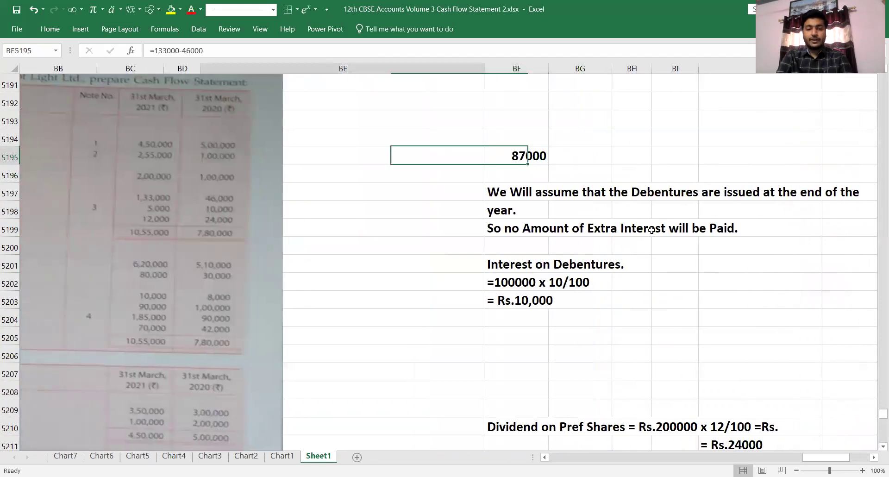
{"action": "key", "text": "Down"}
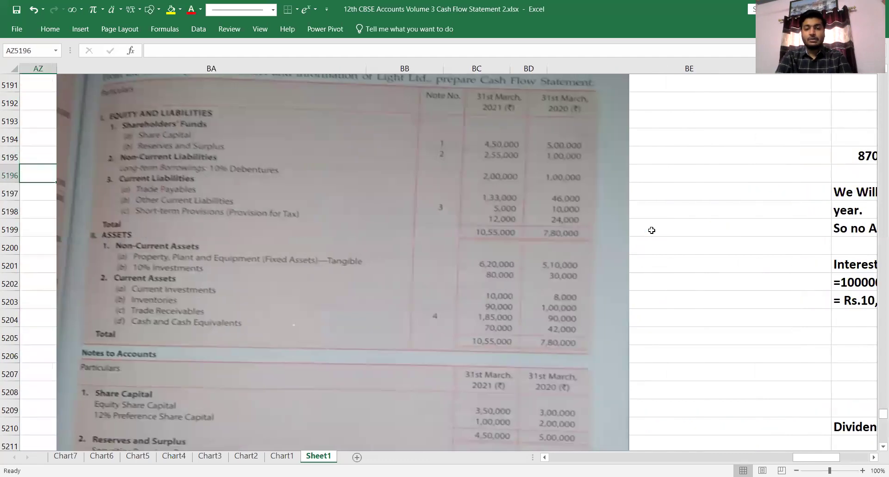
{"action": "key", "text": "Down"}
{"action": "key", "text": "Down"}
{"action": "key", "text": "Down"}
{"action": "key", "text": "Down"}
{"action": "key", "text": "Down"}
{"action": "key", "text": "Down"}
{"action": "key", "text": "Down"}
{"action": "key", "text": "Down"}
{"action": "key", "text": "Down"}
{"action": "key", "text": "Down"}
{"action": "key", "text": "Down"}
{"action": "key", "text": "Down"}
{"action": "key", "text": "Down"}
{"action": "key", "text": "Down"}
{"action": "key", "text": "Down"}
{"action": "key", "text": "Down"}
{"action": "key", "text": "Down"}
{"action": "key", "text": "Down"}
{"action": "key", "text": "Down"}
{"action": "key", "text": "Down"}
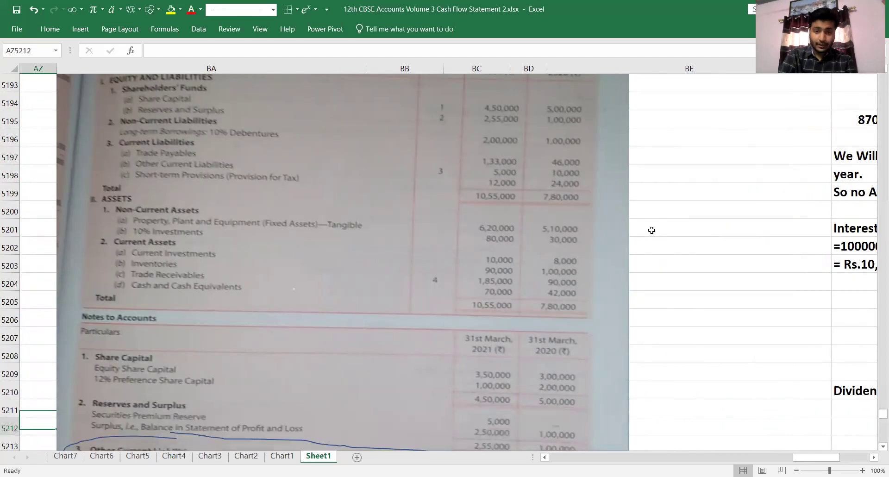
{"action": "key", "text": "Down"}
{"action": "key", "text": "Down"}
{"action": "key", "text": "Down"}
{"action": "key", "text": "Down"}
{"action": "key", "text": "Down"}
{"action": "key", "text": "Down"}
{"action": "key", "text": "Down"}
{"action": "key", "text": "Down"}
{"action": "key", "text": "Down"}
{"action": "key", "text": "Down"}
{"action": "key", "text": "Down"}
{"action": "key", "text": "Down"}
{"action": "key", "text": "Down"}
{"action": "key", "text": "Down"}
{"action": "key", "text": "Down"}
{"action": "key", "text": "Down"}
{"action": "key", "text": "Down"}
{"action": "key", "text": "Down"}
{"action": "key", "text": "Down"}
{"action": "key", "text": "Down"}
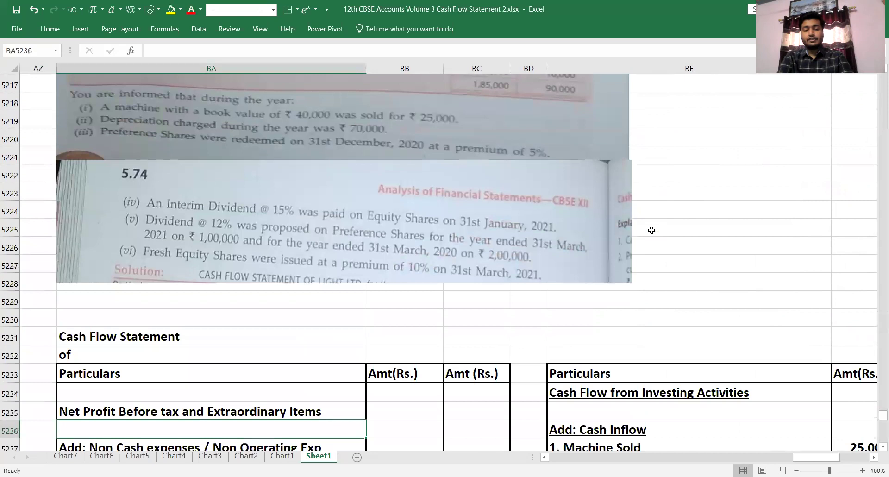
{"action": "key", "text": "Right"}
{"action": "key", "text": "Right"}
{"action": "key", "text": "Down"}
{"action": "key", "text": "Right"}
{"action": "key", "text": "Right"}
{"action": "key", "text": "Down"}
{"action": "key", "text": "Down"}
{"action": "key", "text": "Down"}
{"action": "key", "text": "Down"}
{"action": "key", "text": "Down"}
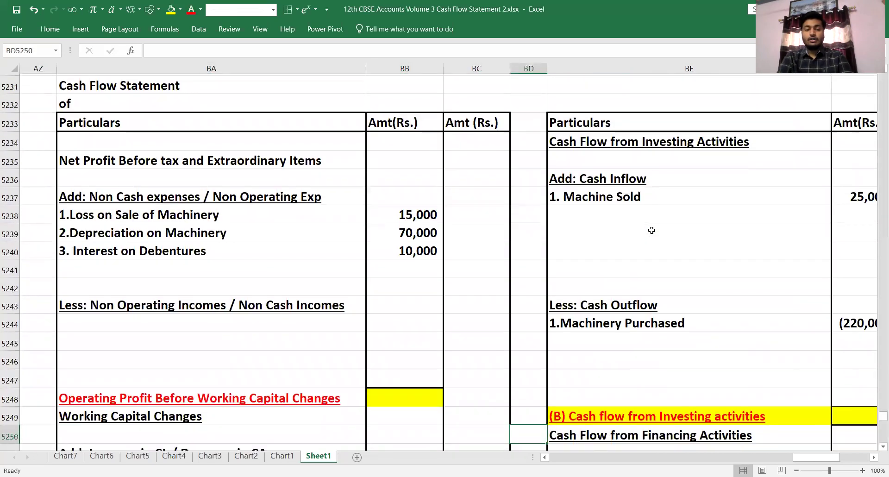
{"action": "scroll", "coordinate": [652, 231], "scroll_direction": "down", "scroll_amount": 1}
{"action": "key", "text": "Left"}
{"action": "key", "text": "Left"}
{"action": "key", "text": "Left"}
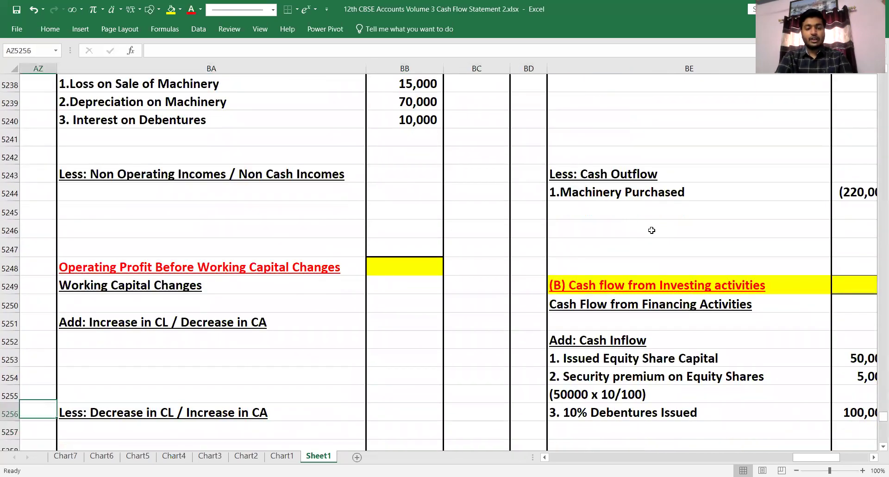
{"action": "key", "text": "Up"}
{"action": "key", "text": "Up"}
{"action": "type", "text": "1"}
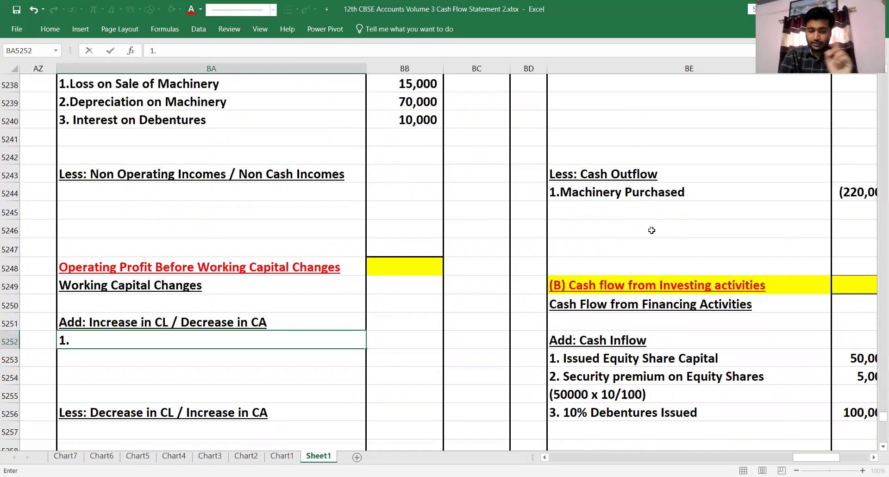
{"action": "type", "text": ". Tradd"}
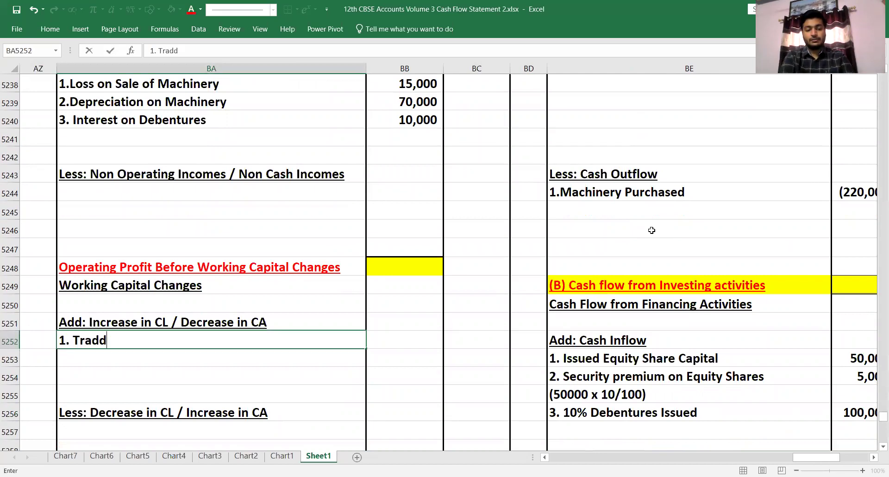
{"action": "type", "text": "e de pau"}
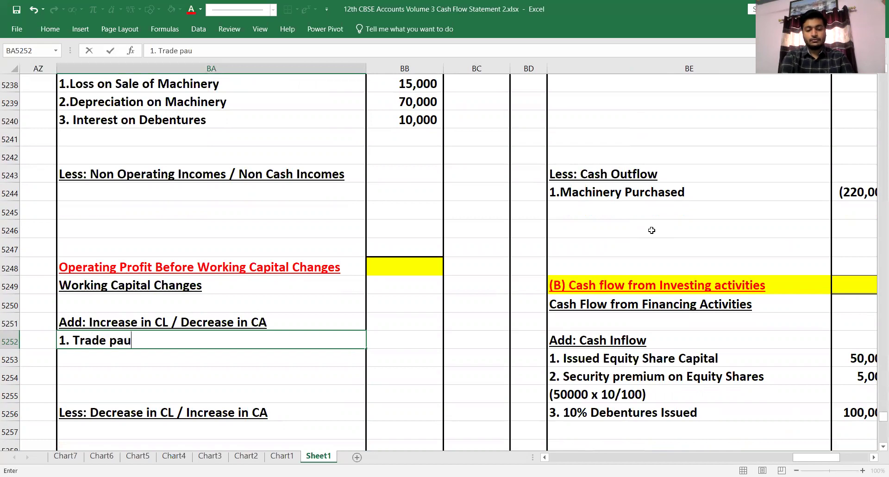
{"action": "type", "text": "yabe"}
{"action": "key", "text": "BackSpace"}
{"action": "type", "text": "le"}
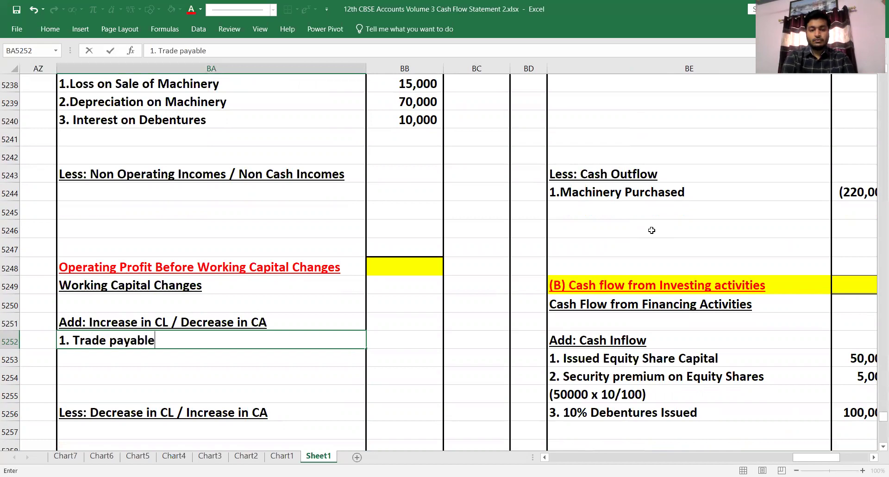
{"action": "key", "text": "Tab"}
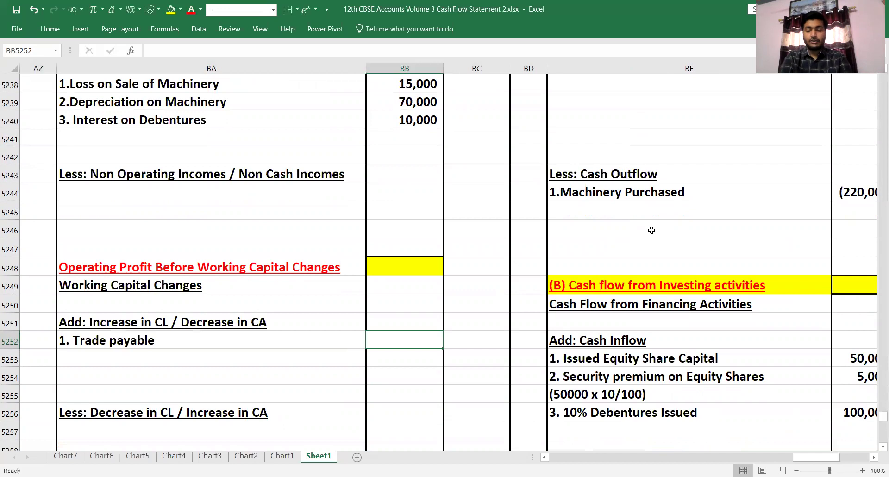
{"action": "type", "text": "87000"}
{"action": "key", "text": "Up"}
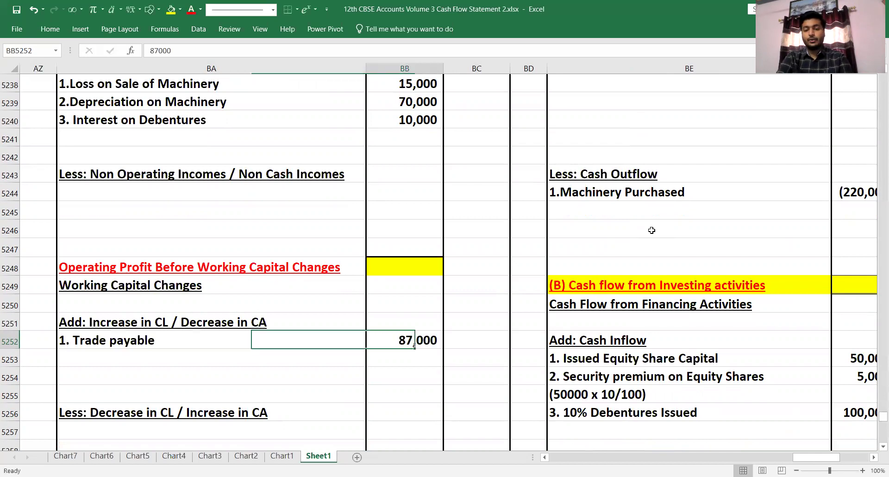
Examine the current liabilities listed below Trade Payables in the pictured Light Ltd. balance sheet
{"action": "key", "text": "Up"}
{"action": "key", "text": "Up"}
{"action": "key", "text": "Up"}
{"action": "key", "text": "Up"}
{"action": "key", "text": "Up"}
{"action": "key", "text": "Up"}
{"action": "key", "text": "Up"}
{"action": "key", "text": "Up"}
{"action": "key", "text": "Up"}
{"action": "key", "text": "Up"}
{"action": "key", "text": "Up"}
{"action": "key", "text": "Up"}
{"action": "key", "text": "Up"}
{"action": "key", "text": "Up"}
{"action": "key", "text": "Up"}
{"action": "key", "text": "Up"}
{"action": "key", "text": "Up"}
{"action": "key", "text": "Up"}
{"action": "key", "text": "Up"}
{"action": "key", "text": "Up"}
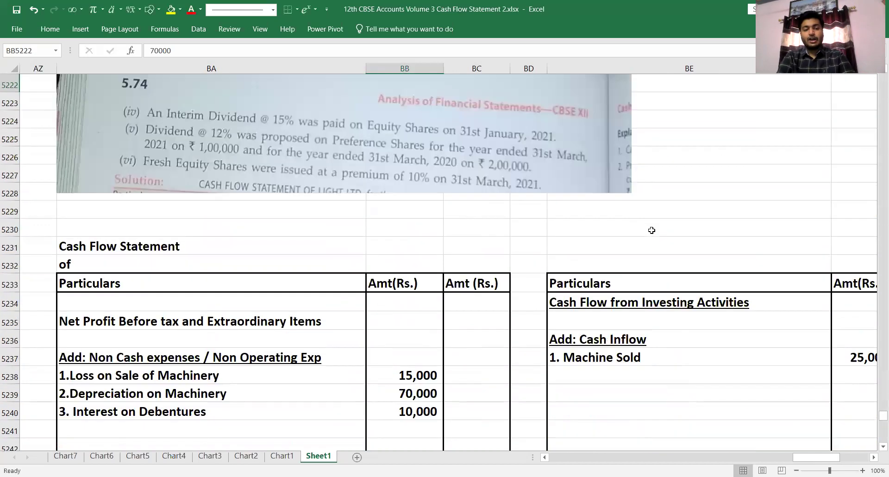
{"action": "key", "text": "Up"}
{"action": "key", "text": "Up"}
{"action": "key", "text": "Up"}
{"action": "key", "text": "Up"}
{"action": "key", "text": "Up"}
{"action": "key", "text": "Up"}
{"action": "key", "text": "Up"}
{"action": "key", "text": "Up"}
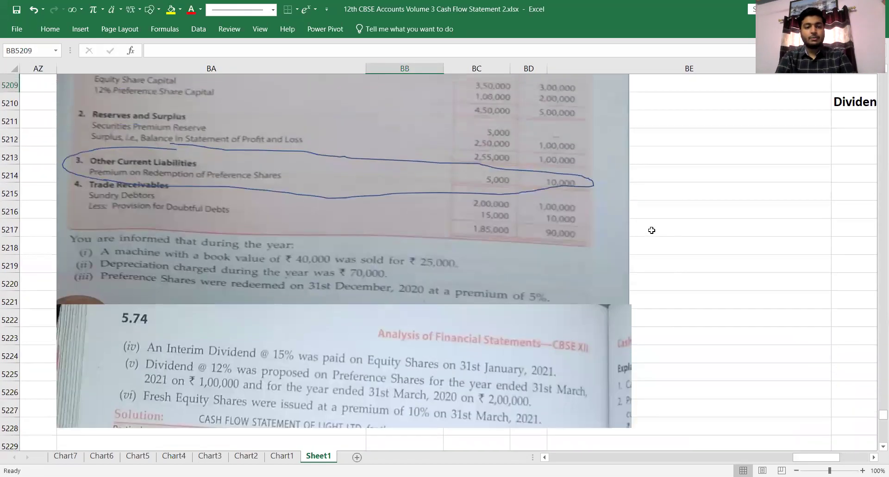
{"action": "key", "text": "Up"}
{"action": "key", "text": "Up"}
{"action": "key", "text": "Up"}
{"action": "key", "text": "Up"}
{"action": "key", "text": "Up"}
{"action": "key", "text": "Up"}
{"action": "key", "text": "Up"}
{"action": "key", "text": "Up"}
{"action": "key", "text": "Up"}
{"action": "key", "text": "Up"}
{"action": "key", "text": "Up"}
{"action": "key", "text": "Up"}
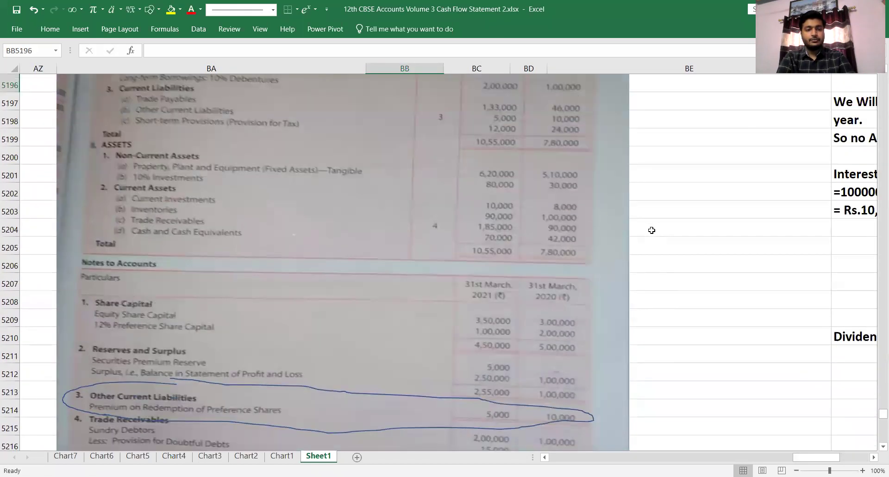
{"action": "key", "text": "Up"}
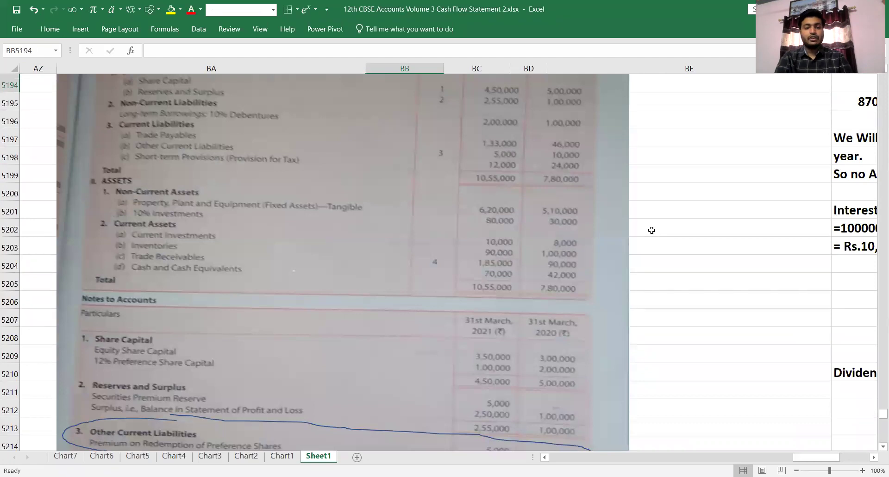
Check the Other Current Liabilities note on the premium on redemption of preference shares in the pictured Notes to Accounts
{"action": "left_click", "coordinate": [652, 230]}
{"action": "key", "text": "Down"}
{"action": "key", "text": "Down"}
{"action": "key", "text": "Down"}
{"action": "key", "text": "Down"}
{"action": "key", "text": "Down"}
{"action": "key", "text": "Down"}
{"action": "key", "text": "Down"}
{"action": "key", "text": "Down"}
{"action": "key", "text": "Down"}
{"action": "key", "text": "Down"}
{"action": "key", "text": "Down"}
{"action": "key", "text": "Down"}
{"action": "key", "text": "Down"}
{"action": "key", "text": "Down"}
{"action": "key", "text": "Down"}
{"action": "key", "text": "Down"}
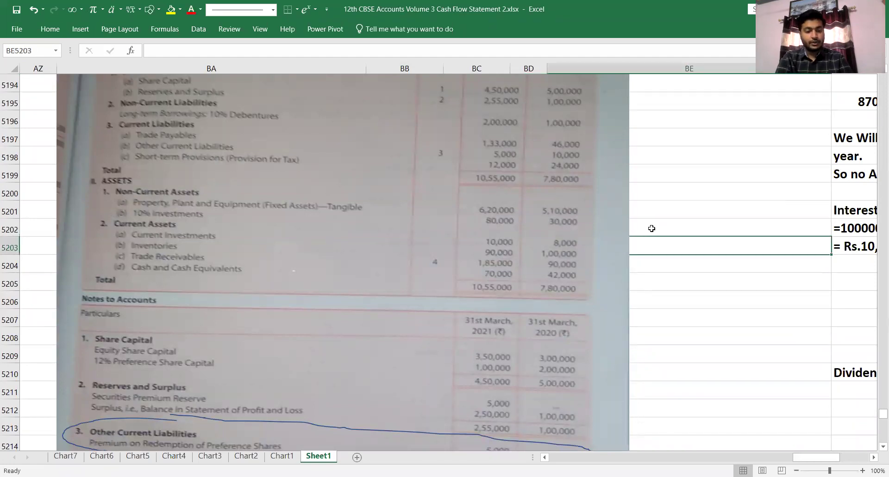
{"action": "key", "text": "Up"}
{"action": "key", "text": "Up"}
{"action": "key", "text": "Up"}
{"action": "key", "text": "Up"}
{"action": "key", "text": "Up"}
{"action": "key", "text": "Up"}
{"action": "key", "text": "Up"}
{"action": "key", "text": "Up"}
{"action": "key", "text": "Up"}
{"action": "key", "text": "Up"}
{"action": "key", "text": "Up"}
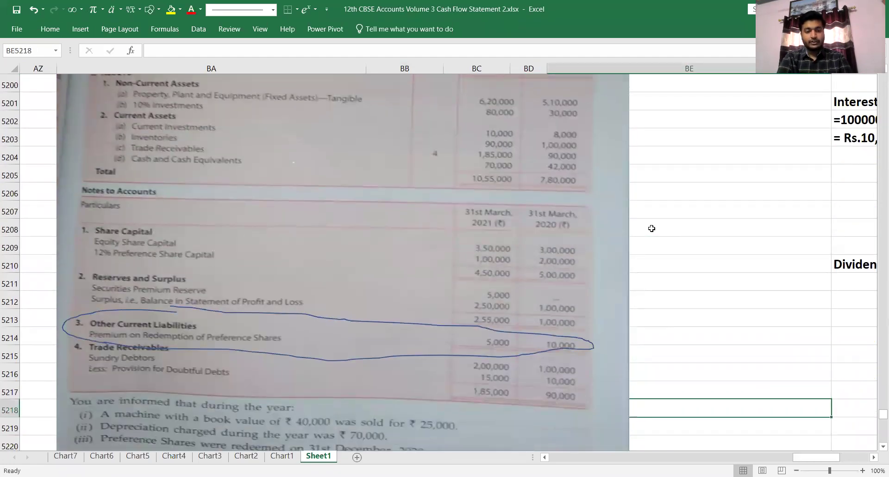
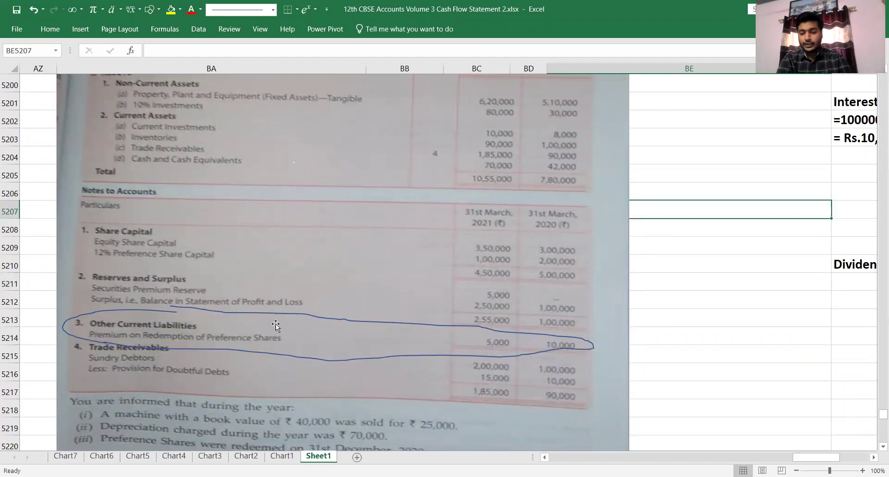
Compare the Other Current Liabilities and Provision for Tax figures for both years in the pictured balance sheet
{"action": "key", "text": "Up"}
{"action": "key", "text": "Up"}
{"action": "key", "text": "Up"}
{"action": "key", "text": "Up"}
{"action": "key", "text": "Up"}
{"action": "key", "text": "Up"}
{"action": "key", "text": "Up"}
{"action": "key", "text": "Up"}
{"action": "key", "text": "Up"}
{"action": "key", "text": "Up"}
{"action": "key", "text": "Up"}
{"action": "key", "text": "Up"}
{"action": "key", "text": "Up"}
{"action": "key", "text": "Up"}
{"action": "key", "text": "Up"}
{"action": "key", "text": "Up"}
{"action": "key", "text": "Up"}
{"action": "key", "text": "Up"}
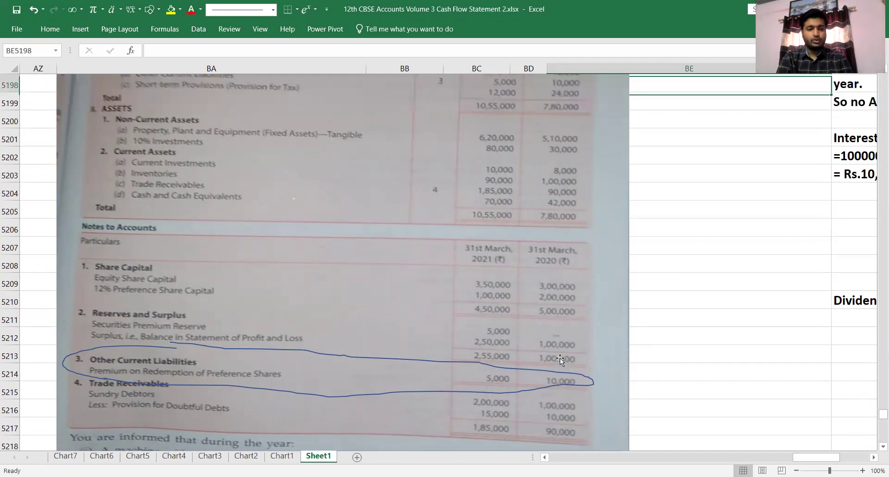
{"action": "key", "text": "Up"}
{"action": "key", "text": "Up"}
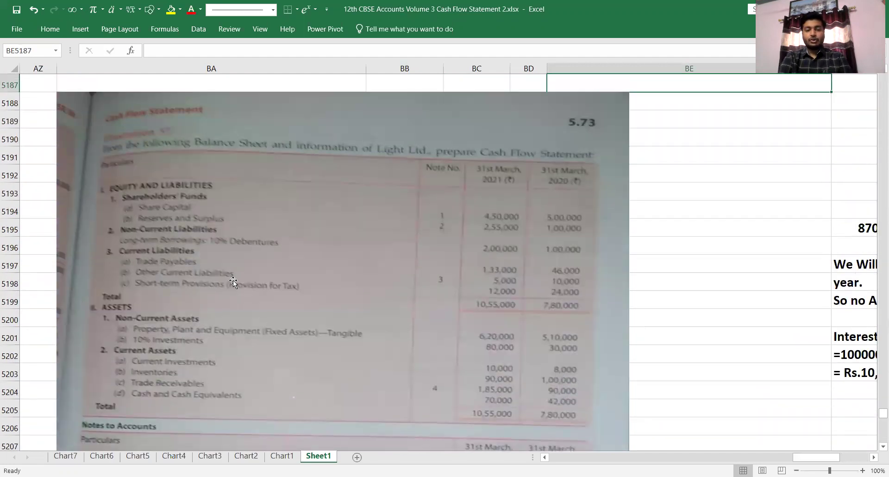
{"action": "key", "text": "Right"}
{"action": "key", "text": "Down"}
{"action": "key", "text": "Down"}
{"action": "key", "text": "Down"}
{"action": "key", "text": "Down"}
{"action": "key", "text": "Down"}
{"action": "key", "text": "Down"}
{"action": "key", "text": "Down"}
{"action": "key", "text": "Down"}
{"action": "key", "text": "Down"}
{"action": "key", "text": "Down"}
{"action": "key", "text": "Down"}
{"action": "key", "text": "Down"}
{"action": "key", "text": "Down"}
{"action": "key", "text": "Down"}
{"action": "key", "text": "Down"}
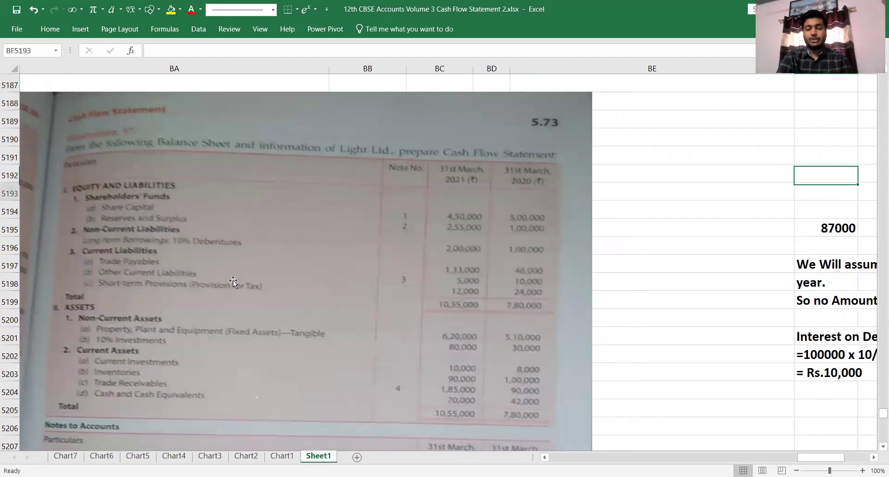
{"action": "key", "text": "Left"}
{"action": "key", "text": "Left"}
{"action": "key", "text": "Left"}
{"action": "key", "text": "Left"}
{"action": "key", "text": "Left"}
{"action": "key", "text": "Left"}
{"action": "key", "text": "Left"}
{"action": "key", "text": "Left"}
{"action": "key", "text": "Down"}
{"action": "key", "text": "Right"}
{"action": "key", "text": "Right"}
{"action": "key", "text": "Right"}
{"action": "key", "text": "Down"}
{"action": "key", "text": "Right"}
{"action": "key", "text": "Right"}
{"action": "key", "text": "Right"}
{"action": "key", "text": "Right"}
{"action": "key", "text": "Right"}
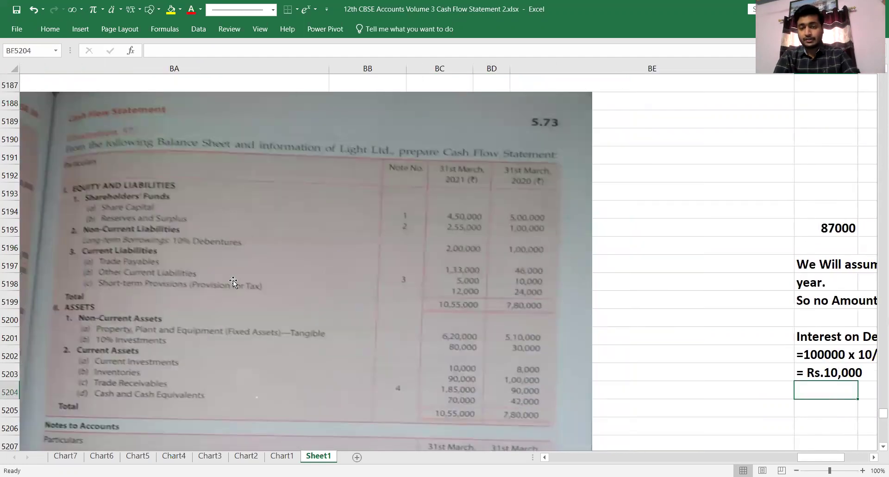
Review the pictured balance sheet's current assets and the notes from Share Capital down to Trade Receivables for remaining working capital items
{"action": "key", "text": "Down"}
{"action": "key", "text": "Down"}
{"action": "key", "text": "Down"}
{"action": "key", "text": "Down"}
{"action": "key", "text": "Down"}
{"action": "key", "text": "Down"}
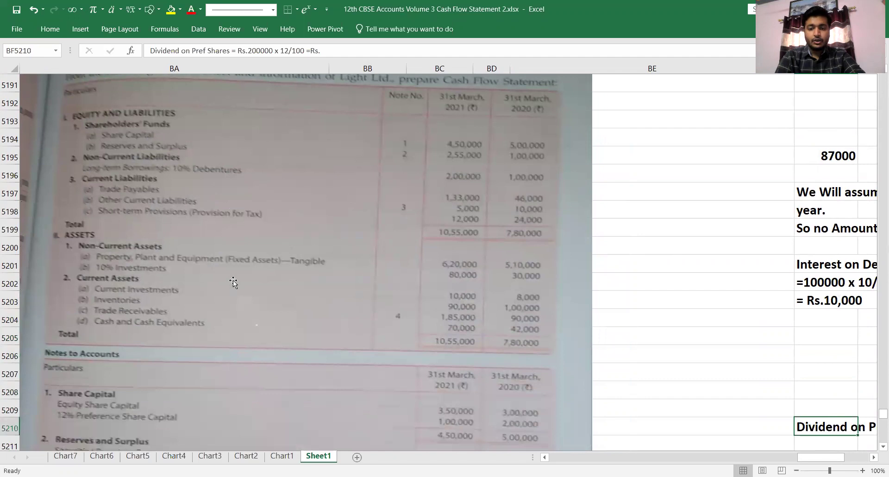
{"action": "key", "text": "Left"}
{"action": "key", "text": "Left"}
{"action": "key", "text": "Down"}
{"action": "key", "text": "Down"}
{"action": "key", "text": "Down"}
{"action": "key", "text": "Down"}
{"action": "key", "text": "Down"}
{"action": "key", "text": "Down"}
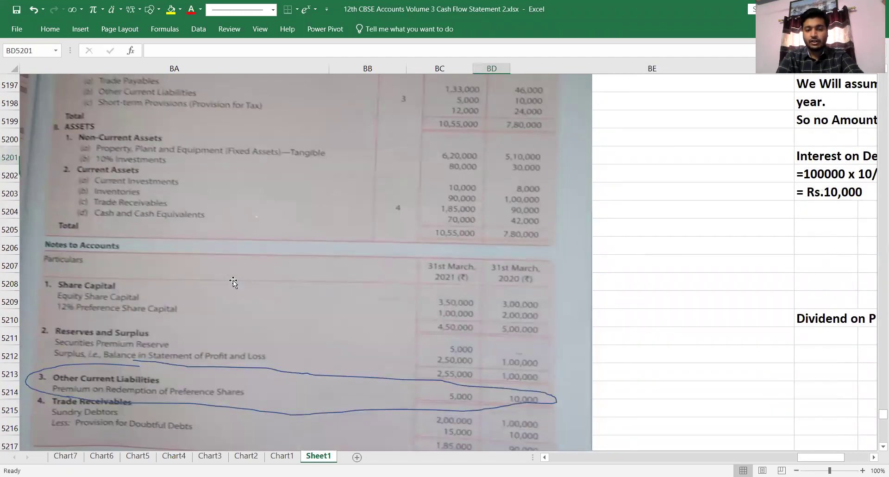
Recheck the short-term Provision for Tax figures for both years in the pictured Light Ltd. balance sheet
{"action": "key", "text": "Right"}
{"action": "key", "text": "Up"}
{"action": "key", "text": "Up"}
{"action": "key", "text": "Up"}
{"action": "key", "text": "Up"}
{"action": "key", "text": "Up"}
{"action": "key", "text": "Up"}
{"action": "key", "text": "Up"}
{"action": "key", "text": "Up"}
{"action": "key", "text": "Up"}
{"action": "key", "text": "Up"}
{"action": "key", "text": "Up"}
{"action": "key", "text": "Up"}
{"action": "key", "text": "Up"}
{"action": "key", "text": "Up"}
{"action": "key", "text": "Up"}
{"action": "key", "text": "Up"}
{"action": "key", "text": "Up"}
{"action": "key", "text": "Up"}
{"action": "key", "text": "Up"}
{"action": "key", "text": "Up"}
{"action": "key", "text": "Down"}
{"action": "key", "text": "Down"}
{"action": "key", "text": "Down"}
{"action": "key", "text": "Down"}
{"action": "key", "text": "Down"}
{"action": "key", "text": "Down"}
{"action": "key", "text": "Down"}
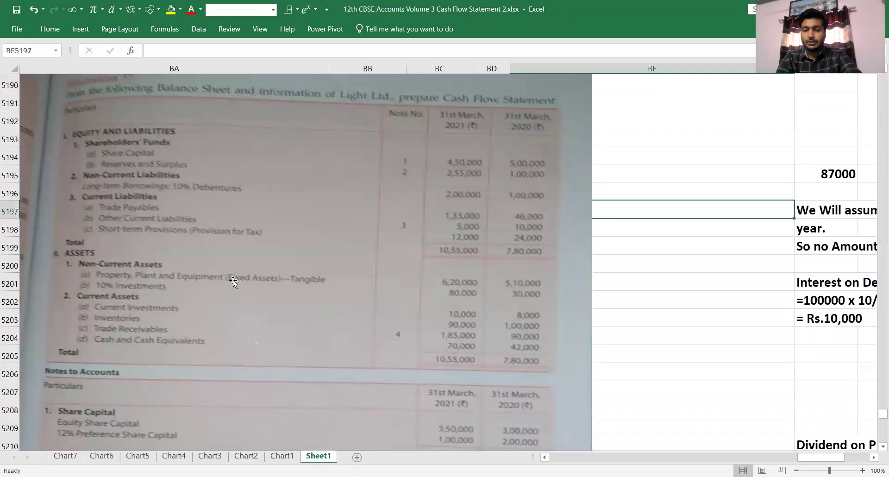
{"action": "key", "text": "Left"}
{"action": "key", "text": "Left"}
{"action": "key", "text": "Down"}
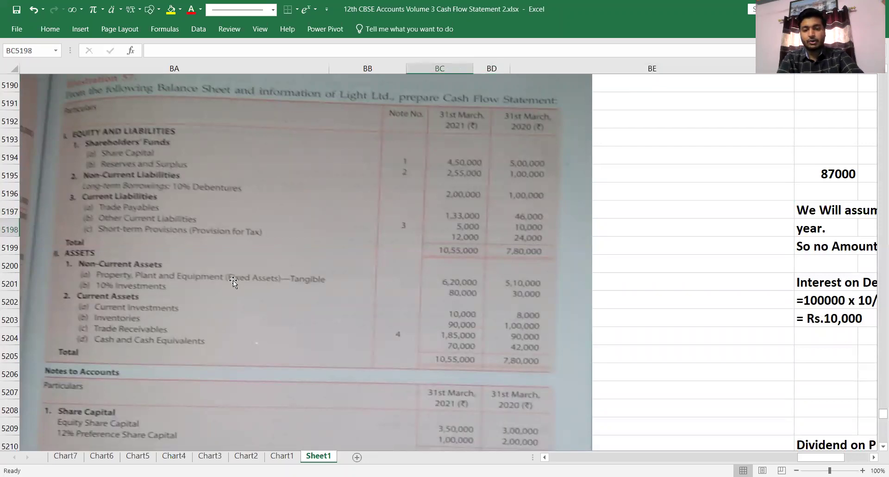
Review the pictured Notes to Accounts and the additional information below them for any tax adjustment
{"action": "key", "text": "Down"}
{"action": "key", "text": "Down"}
{"action": "key", "text": "Down"}
{"action": "key", "text": "Down"}
{"action": "key", "text": "Down"}
{"action": "key", "text": "Down"}
{"action": "key", "text": "Down"}
{"action": "key", "text": "Down"}
{"action": "key", "text": "Down"}
{"action": "key", "text": "Down"}
{"action": "key", "text": "Down"}
{"action": "key", "text": "Down"}
{"action": "key", "text": "Down"}
{"action": "key", "text": "Down"}
{"action": "key", "text": "Down"}
{"action": "key", "text": "Down"}
{"action": "key", "text": "Down"}
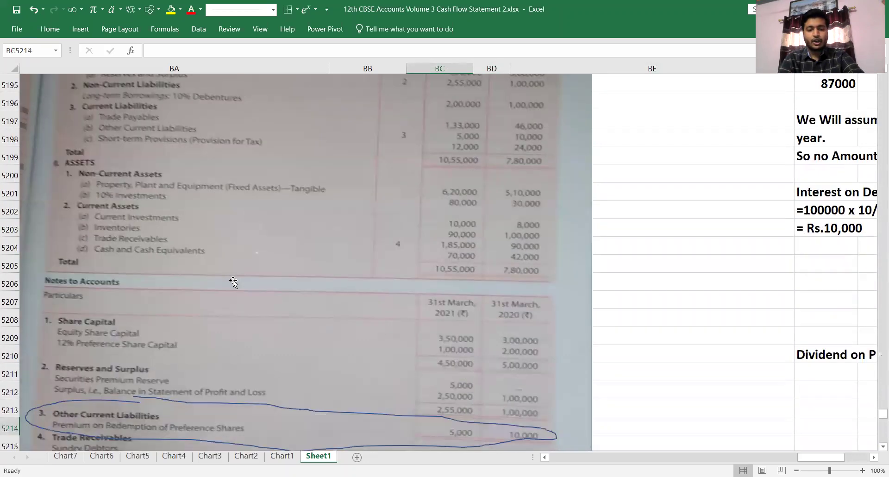
{"action": "key", "text": "Down"}
{"action": "key", "text": "Down"}
{"action": "key", "text": "Down"}
{"action": "key", "text": "Down"}
{"action": "key", "text": "Down"}
{"action": "key", "text": "Down"}
{"action": "key", "text": "Down"}
{"action": "key", "text": "Down"}
{"action": "key", "text": "Down"}
{"action": "key", "text": "Down"}
{"action": "key", "text": "Down"}
{"action": "key", "text": "Right"}
{"action": "key", "text": "Right"}
{"action": "key", "text": "Right"}
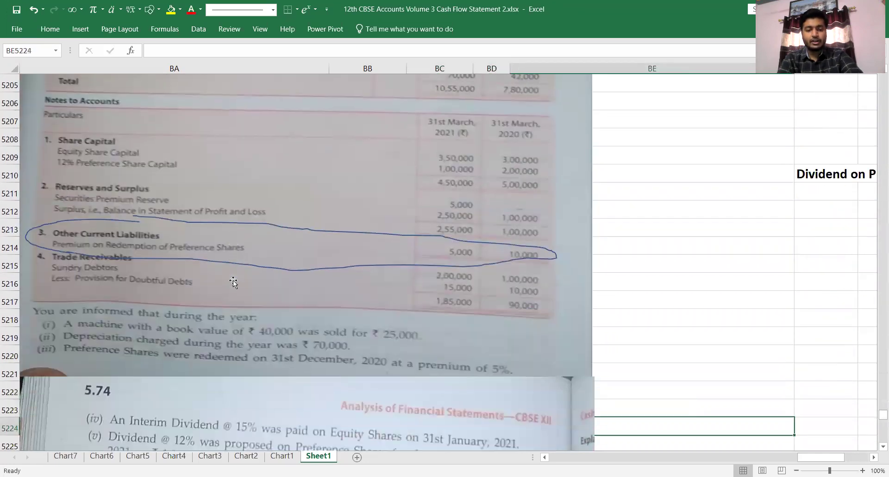
Title the blank ledger account below the Machinery account "Provision for taxation A/c"
{"action": "key", "text": "Right"}
{"action": "key", "text": "Right"}
{"action": "key", "text": "Down"}
{"action": "key", "text": "Down"}
{"action": "key", "text": "Up"}
{"action": "key", "text": "Up"}
{"action": "key", "text": "Up"}
{"action": "key", "text": "Up"}
{"action": "key", "text": "Up"}
{"action": "key", "text": "Up"}
{"action": "key", "text": "Up"}
{"action": "key", "text": "Up"}
{"action": "key", "text": "Up"}
{"action": "key", "text": "Up"}
{"action": "key", "text": "Up"}
{"action": "key", "text": "Up"}
{"action": "key", "text": "Up"}
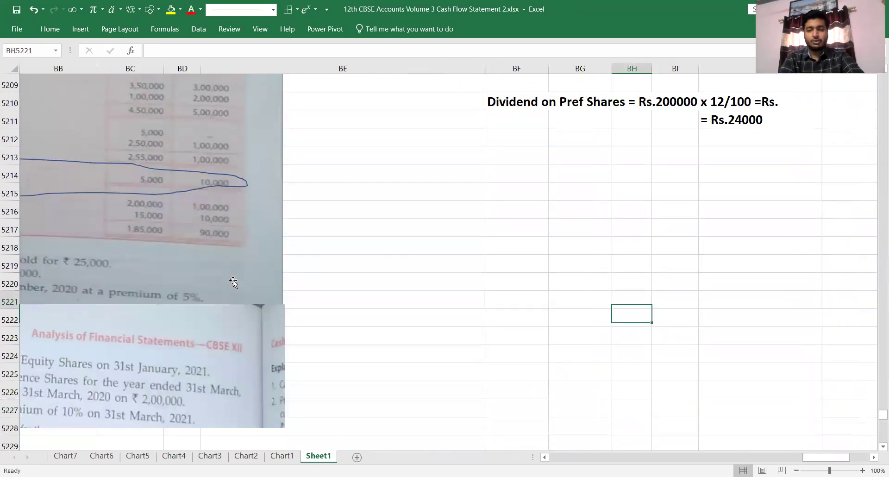
{"action": "key", "text": "Right"}
{"action": "key", "text": "Right"}
{"action": "key", "text": "Right"}
{"action": "key", "text": "Right"}
{"action": "key", "text": "Right"}
{"action": "key", "text": "Right"}
{"action": "key", "text": "Right"}
{"action": "key", "text": "Right"}
{"action": "key", "text": "Right"}
{"action": "key", "text": "Right"}
{"action": "key", "text": "Right"}
{"action": "key", "text": "Down"}
{"action": "key", "text": "Up"}
{"action": "key", "text": "Left"}
{"action": "key", "text": "Down"}
{"action": "key", "text": "Down"}
{"action": "key", "text": "Down"}
{"action": "key", "text": "Down"}
{"action": "key", "text": "Down"}
{"action": "key", "text": "Down"}
{"action": "key", "text": "Down"}
{"action": "key", "text": "Down"}
{"action": "key", "text": "Down"}
{"action": "key", "text": "Down"}
{"action": "key", "text": "Down"}
{"action": "key", "text": "Down"}
{"action": "key", "text": "Down"}
{"action": "key", "text": "Down"}
{"action": "key", "text": "Down"}
{"action": "key", "text": "Down"}
{"action": "key", "text": "Down"}
{"action": "key", "text": "Down"}
{"action": "key", "text": "Down"}
{"action": "key", "text": "Down"}
{"action": "key", "text": "Down"}
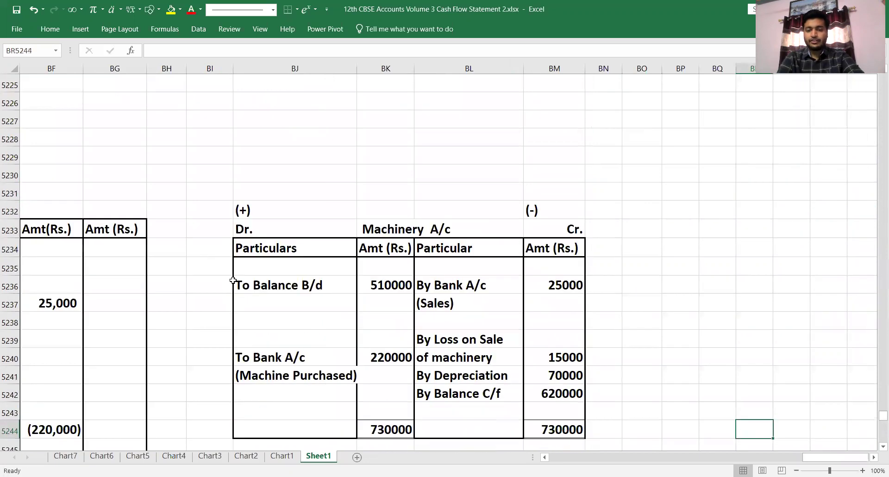
{"action": "key", "text": "Left"}
{"action": "key", "text": "Left"}
{"action": "key", "text": "Up"}
{"action": "key", "text": "Left"}
{"action": "key", "text": "Left"}
{"action": "key", "text": "Up"}
{"action": "key", "text": "Up"}
{"action": "key", "text": "Up"}
{"action": "key", "text": "Left"}
{"action": "key", "text": "Left"}
{"action": "key", "text": "Up"}
{"action": "key", "text": "Left"}
{"action": "key", "text": "Left"}
{"action": "key", "text": "Up"}
{"action": "key", "text": "Up"}
{"action": "key", "text": "Right"}
{"action": "key", "text": "Up"}
{"action": "key", "text": "Up"}
{"action": "key", "text": "Up"}
{"action": "key", "text": "Up"}
{"action": "key", "text": "F2"}
{"action": "key", "text": "Left"}
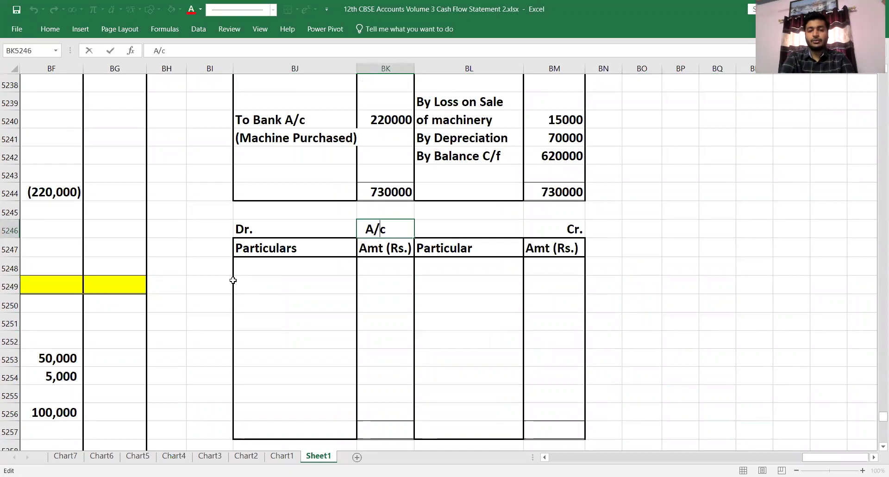
{"action": "type", "text": "Provision "}
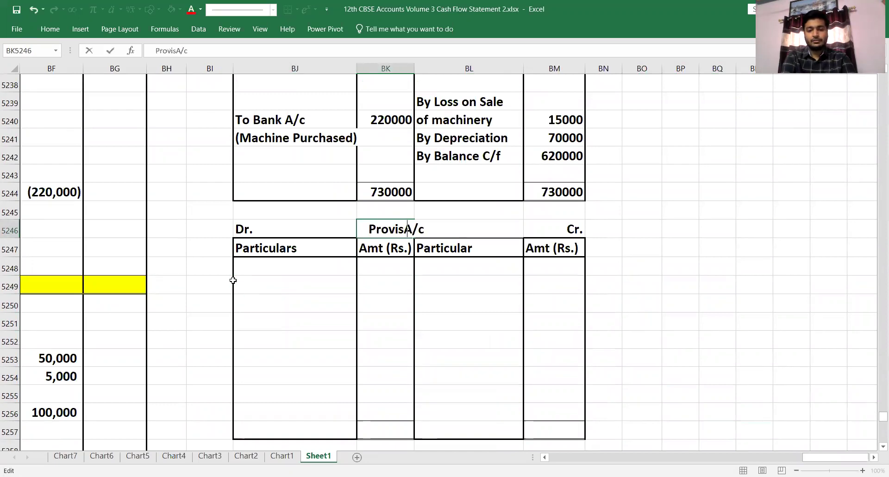
{"action": "type", "text": "for ta"}
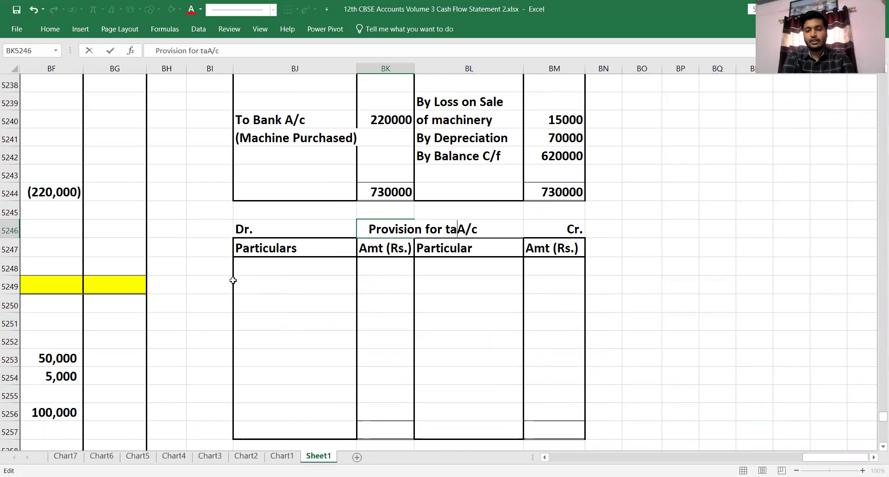
{"action": "type", "text": "xatio"}
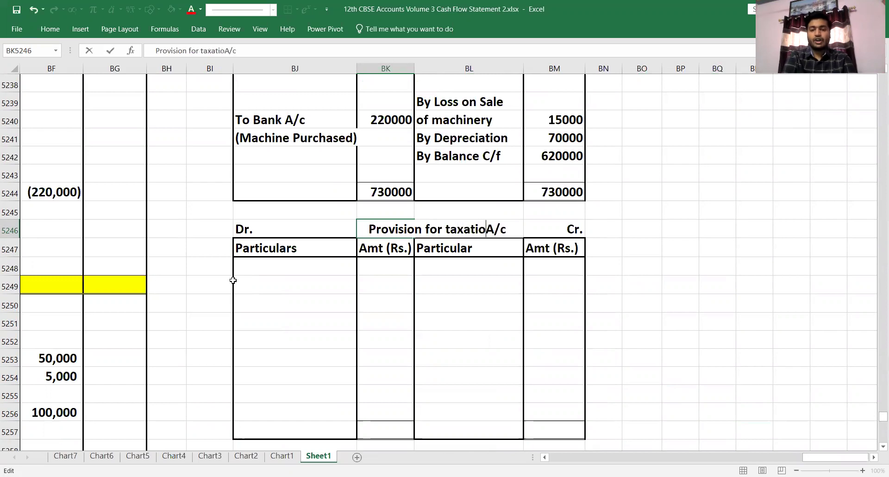
{"action": "type", "text": "n"}
{"action": "key", "text": "Return"}
{"action": "key", "text": "Down"}
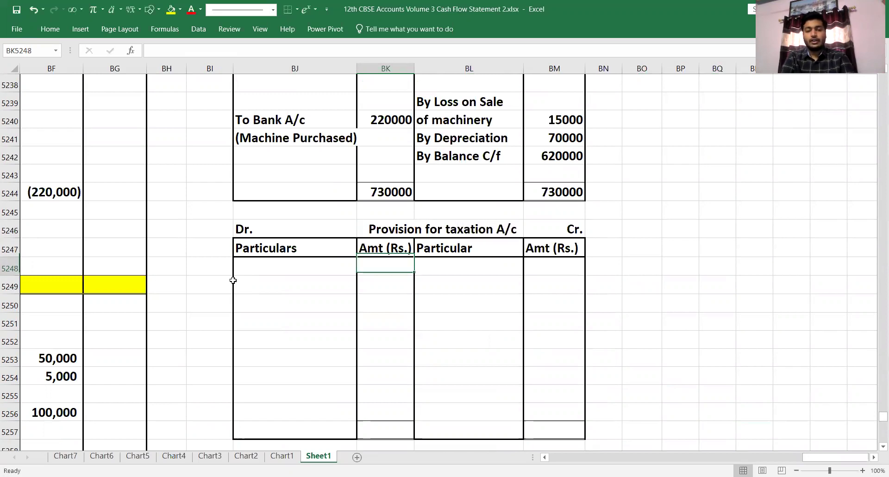
Mark the credit side of the Provision for taxation account with (+) and the debit side with (-)
{"action": "key", "text": "Right"}
{"action": "key", "text": "Right"}
{"action": "key", "text": "Up"}
{"action": "key", "text": "Up"}
{"action": "key", "text": "Up"}
{"action": "type", "text": "(+)"}
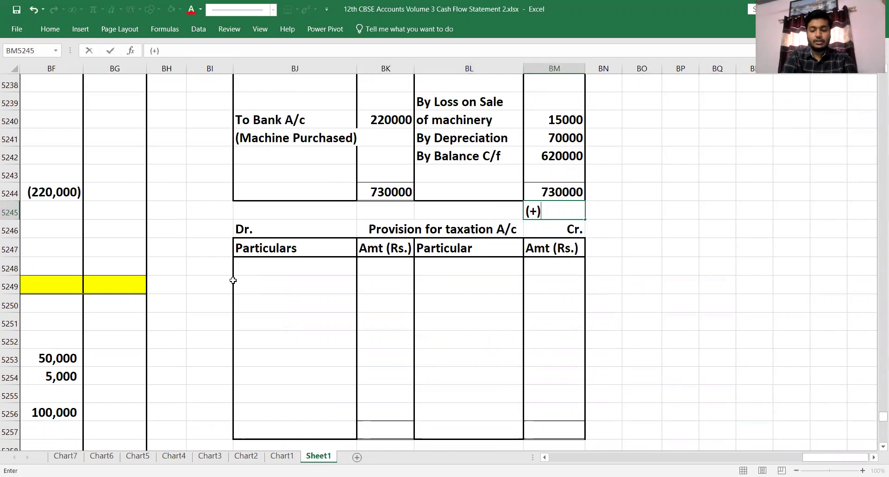
{"action": "key", "text": "Left"}
{"action": "key", "text": "Left"}
{"action": "key", "text": "Left"}
{"action": "type", "text": "(-)"}
{"action": "key", "text": "Return"}
Enter "By Balance B/d" as the first credit-side particular of the Provision for taxation account
{"action": "key", "text": "Right"}
{"action": "key", "text": "Down"}
{"action": "key", "text": "Right"}
{"action": "key", "text": "Down"}
{"action": "key", "text": "Down"}
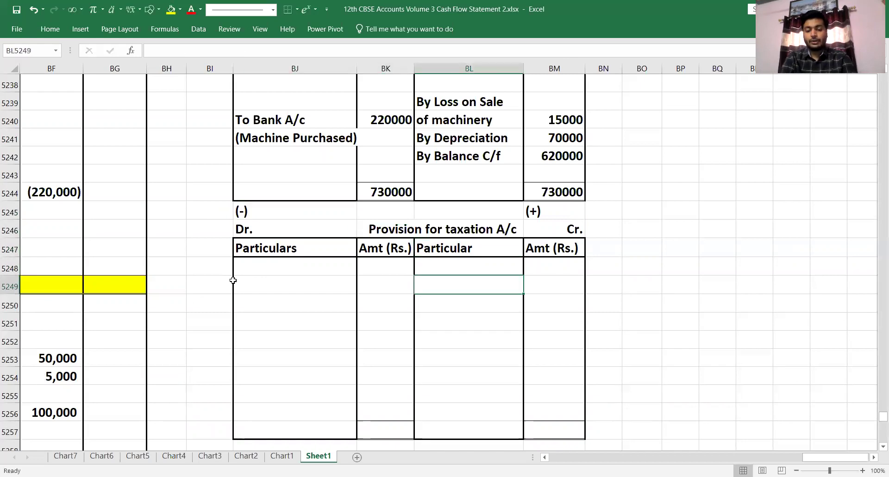
{"action": "type", "text": "By Bal"}
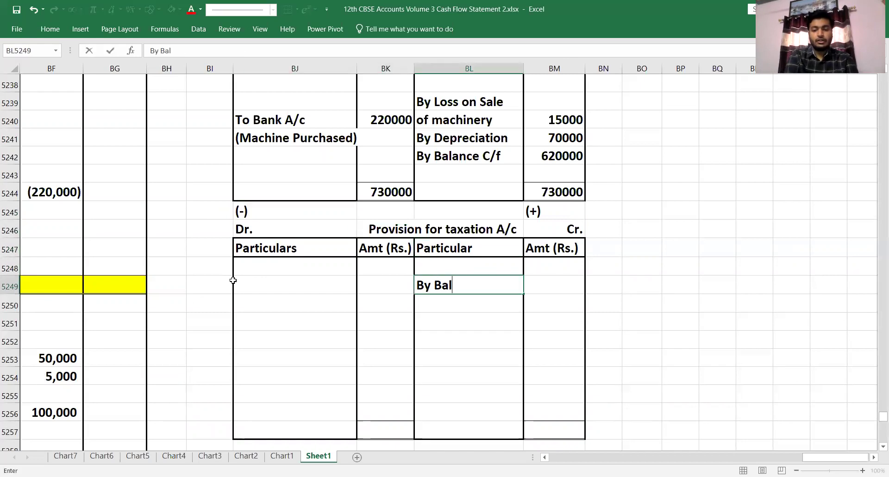
{"action": "type", "text": "ance B/"}
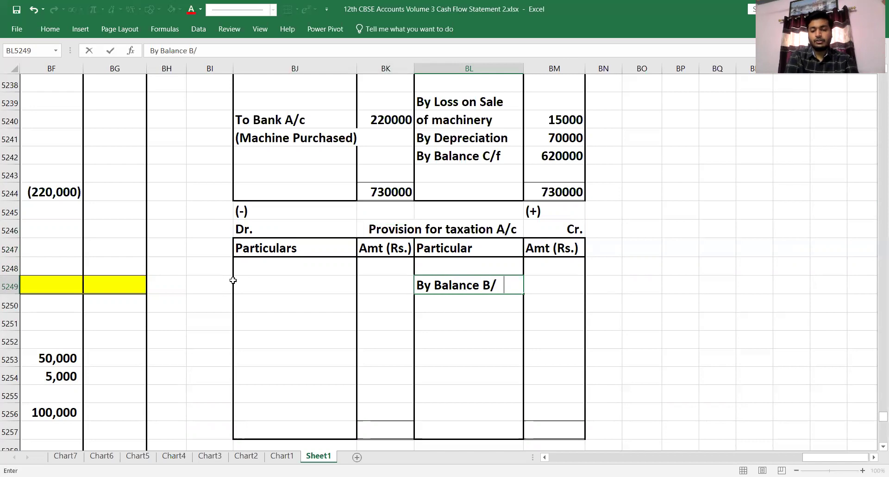
{"action": "type", "text": "d"}
{"action": "key", "text": "Return"}
Enter "To Balance C/f" near the foot of the debit side of the Provision for taxation account
{"action": "key", "text": "Left"}
{"action": "key", "text": "Left"}
{"action": "key", "text": "Down"}
{"action": "key", "text": "Down"}
{"action": "key", "text": "Down"}
{"action": "key", "text": "Down"}
{"action": "key", "text": "Down"}
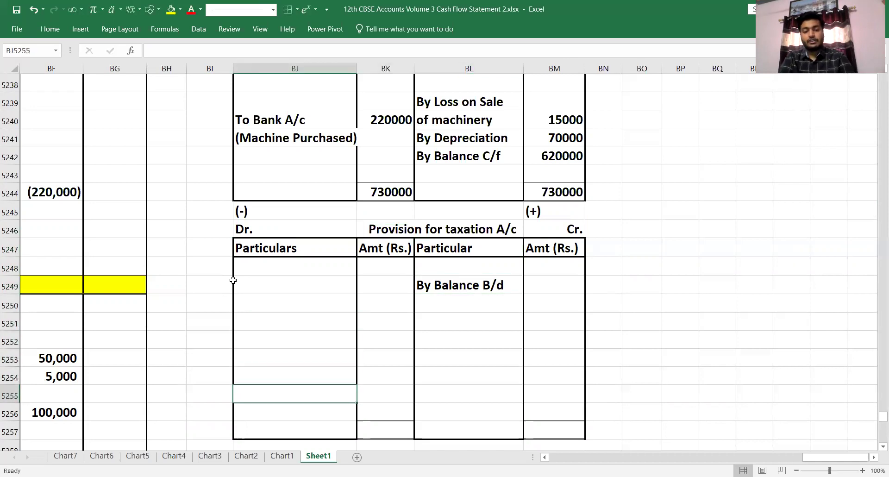
{"action": "type", "text": "To Bala"}
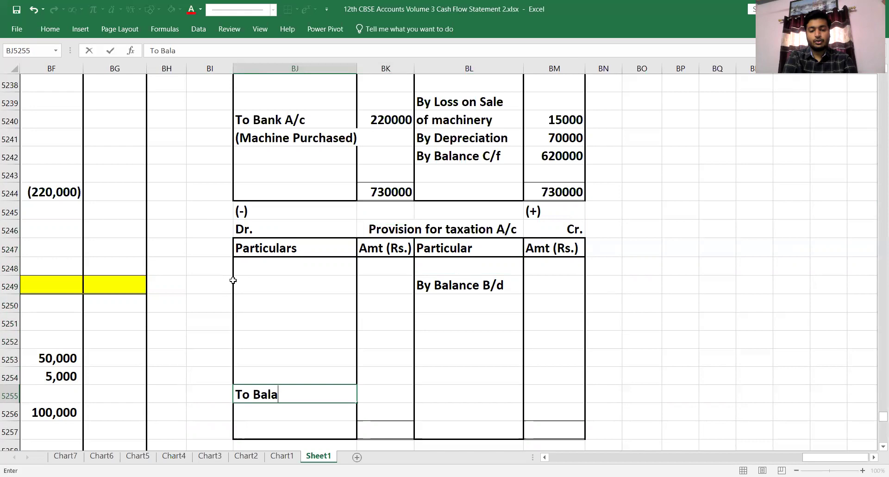
{"action": "type", "text": "nce C/f"}
{"action": "key", "text": "Return"}
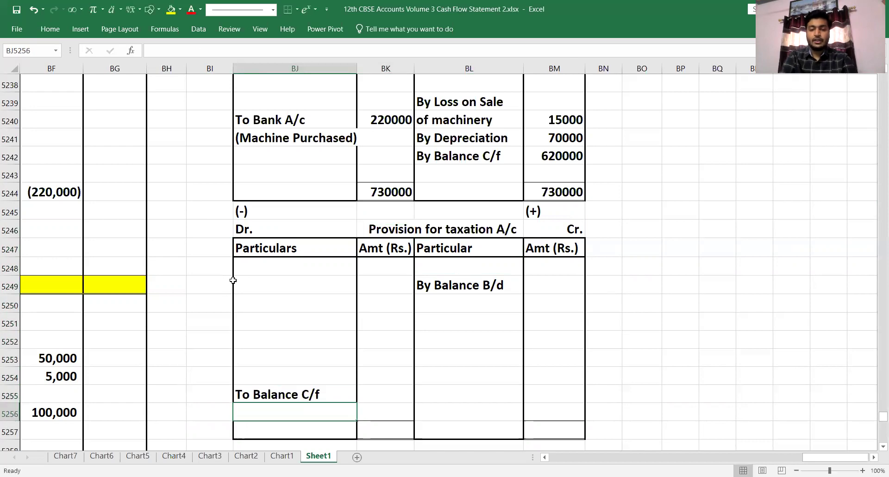
Enter "To Bank A/c" with "(Tax paid)" beneath it as the first debit-side entry of the Provision for taxation account
{"action": "key", "text": "Up"}
{"action": "key", "text": "Up"}
{"action": "key", "text": "Up"}
{"action": "key", "text": "Up"}
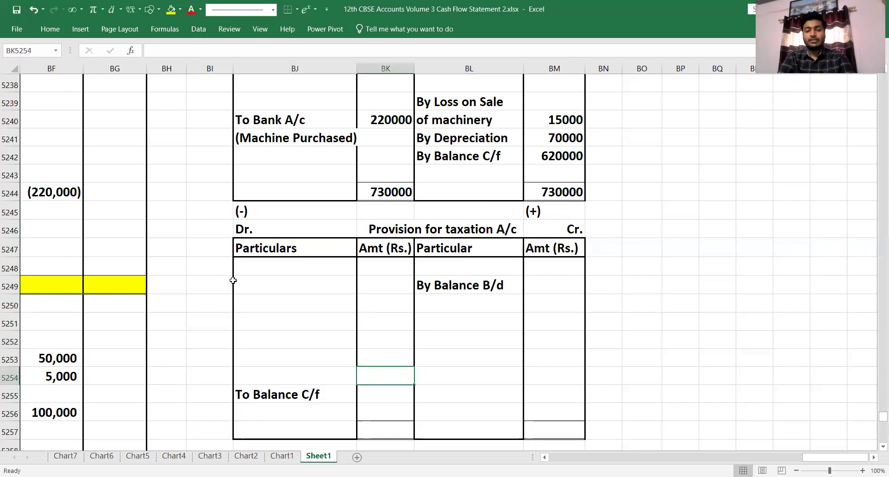
{"action": "key", "text": "Up"}
{"action": "key", "text": "Up"}
{"action": "key", "text": "Up"}
{"action": "type", "text": "To "}
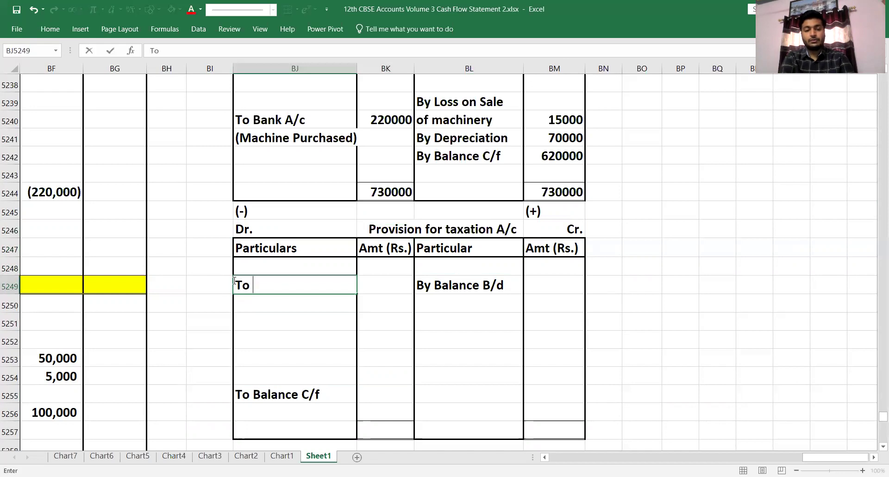
{"action": "type", "text": "Bank A/c"}
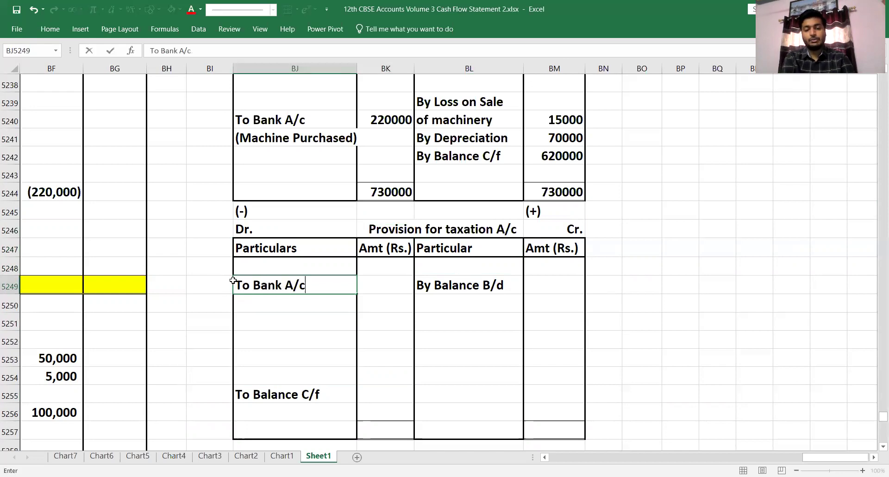
{"action": "key", "text": "Return"}
{"action": "type", "text": "(Tax pa"}
{"action": "key", "text": "BackSpace"}
{"action": "type", "text": "paid"}
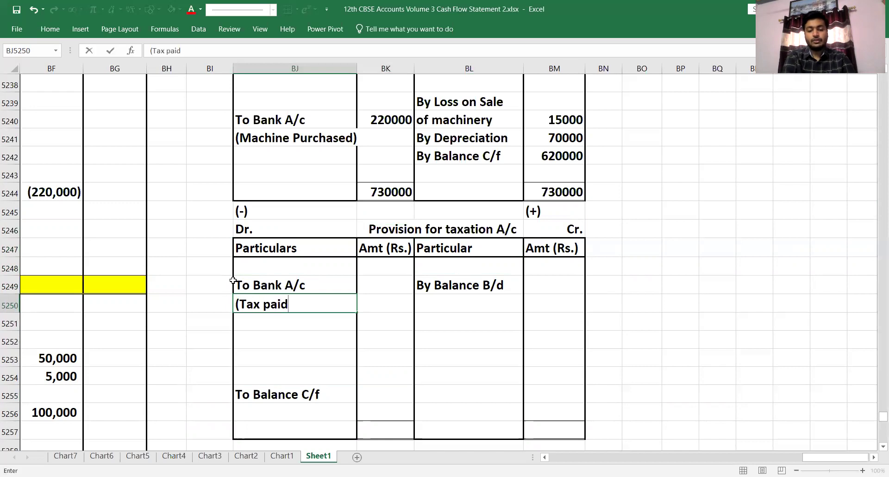
{"action": "key", "text": "Right"}
Enter "By Statement of", "p/l A.c" and "(Cy PFT)" on consecutive credit-side rows below the opening balance of the Provision for taxation account
{"action": "key", "text": "Right"}
{"action": "key", "text": "Down"}
{"action": "key", "text": "Down"}
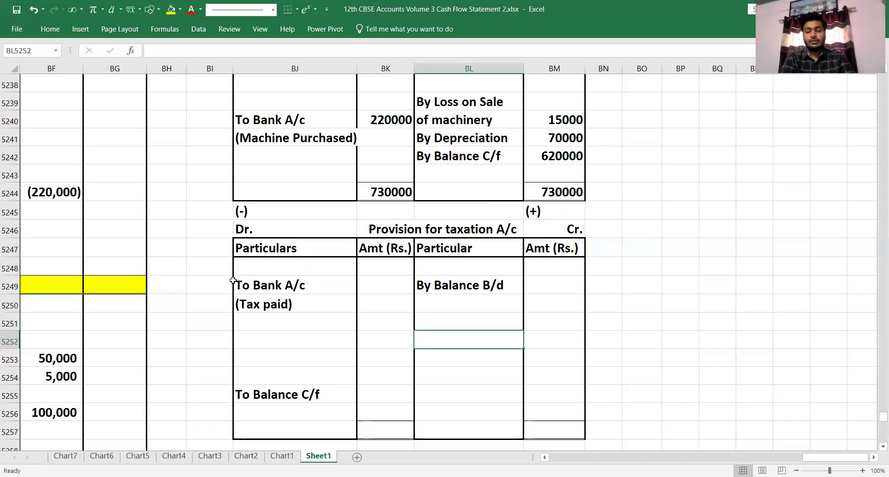
{"action": "type", "text": "By "}
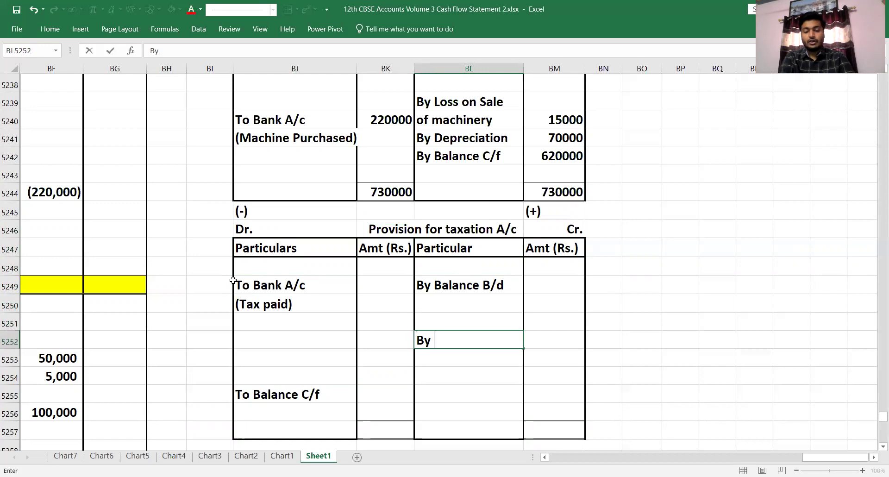
{"action": "type", "text": "Stati=="}
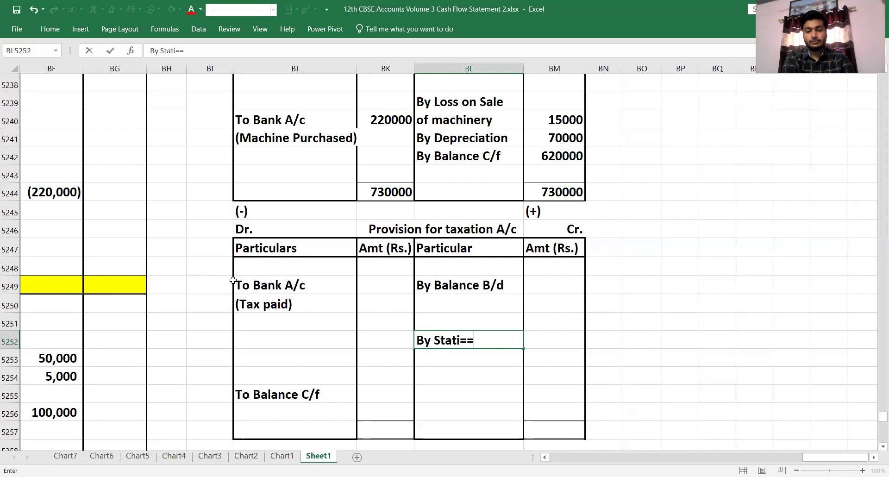
{"action": "key", "text": "BackSpace"}
{"action": "type", "text": "en"}
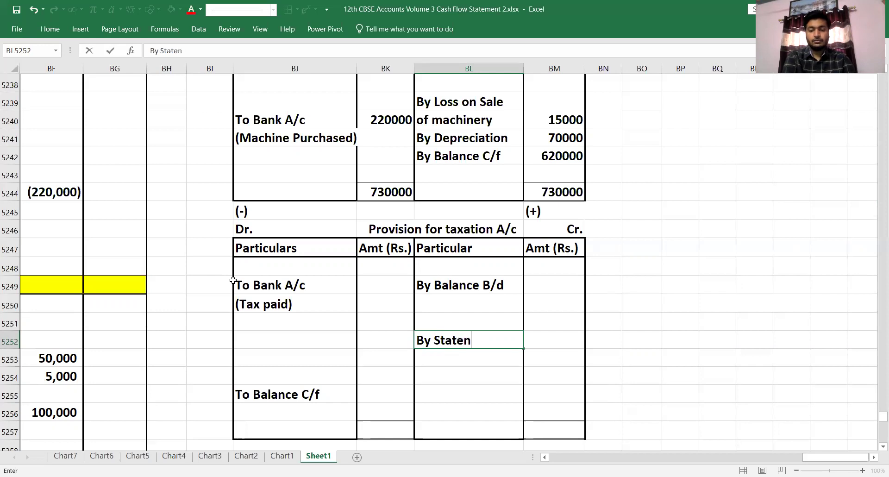
{"action": "key", "text": "BackSpace"}
{"action": "type", "text": "ment of"}
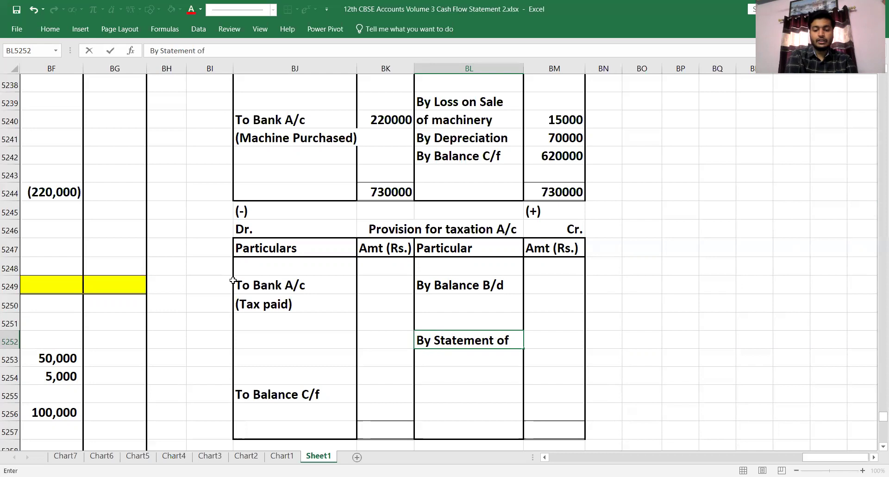
{"action": "key", "text": "Return"}
{"action": "type", "text": "p/l A.c"}
{"action": "key", "text": "Return"}
{"action": "type", "text": "(Cy"}
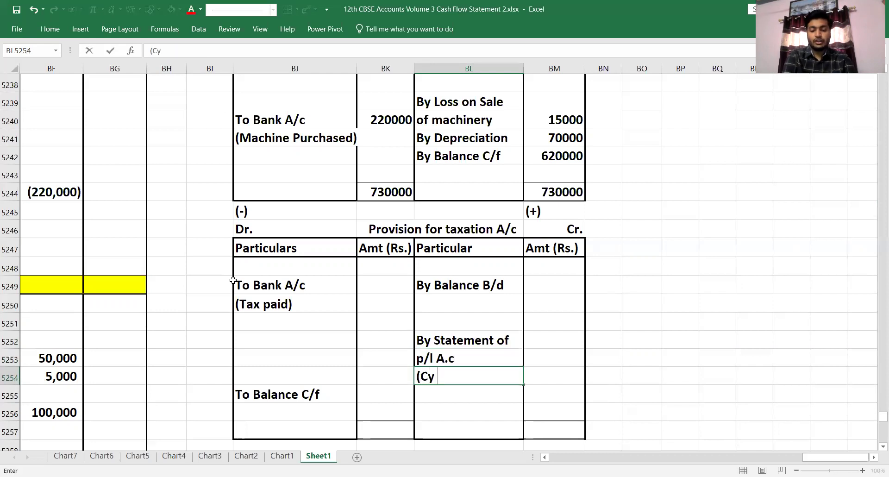
{"action": "type", "text": " PFT)"}
{"action": "key", "text": "Return"}
Look up the short-term Provision for Tax amounts for 2021 and 2020 in the pictured Light Ltd. balance sheet
{"action": "key", "text": "Left"}
{"action": "key", "text": "Up"}
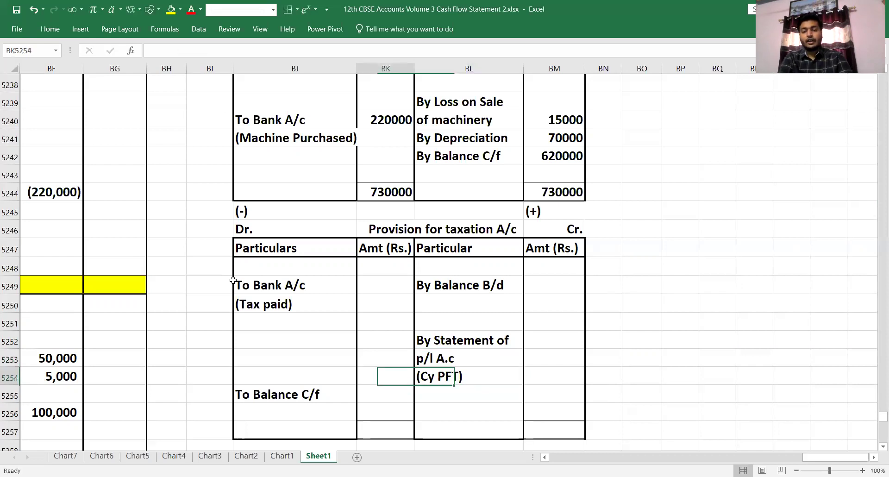
{"action": "key", "text": "Left"}
{"action": "key", "text": "Left"}
{"action": "key", "text": "Up"}
{"action": "key", "text": "Left"}
{"action": "key", "text": "Left"}
{"action": "key", "text": "Up"}
{"action": "key", "text": "Up"}
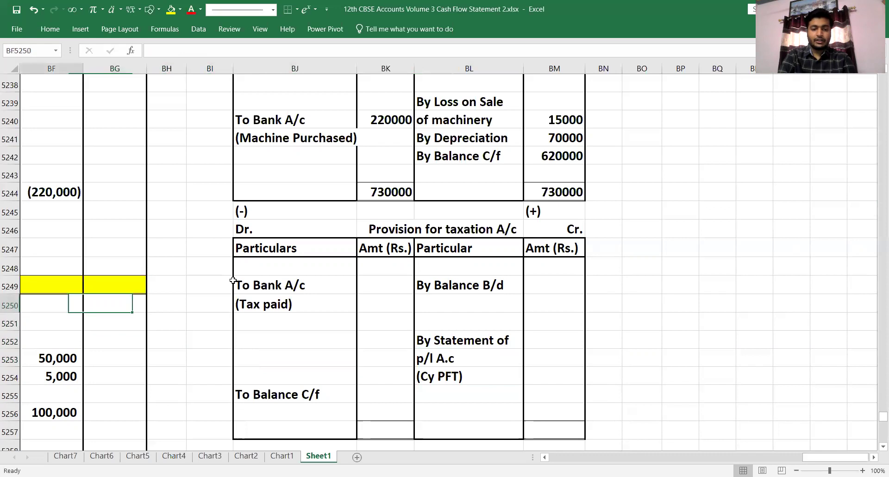
{"action": "key", "text": "Left"}
{"action": "key", "text": "Left"}
{"action": "key", "text": "Left"}
{"action": "key", "text": "Left"}
{"action": "key", "text": "Left"}
{"action": "key", "text": "Up"}
{"action": "key", "text": "Up"}
{"action": "key", "text": "Up"}
{"action": "key", "text": "Up"}
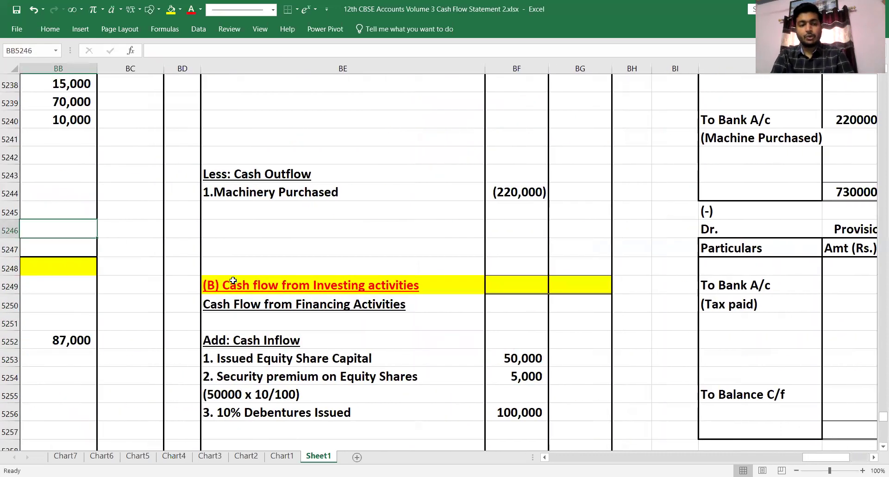
{"action": "key", "text": "Left"}
{"action": "key", "text": "Left"}
{"action": "key", "text": "Up"}
{"action": "key", "text": "Up"}
{"action": "key", "text": "Up"}
{"action": "key", "text": "Up"}
{"action": "key", "text": "Up"}
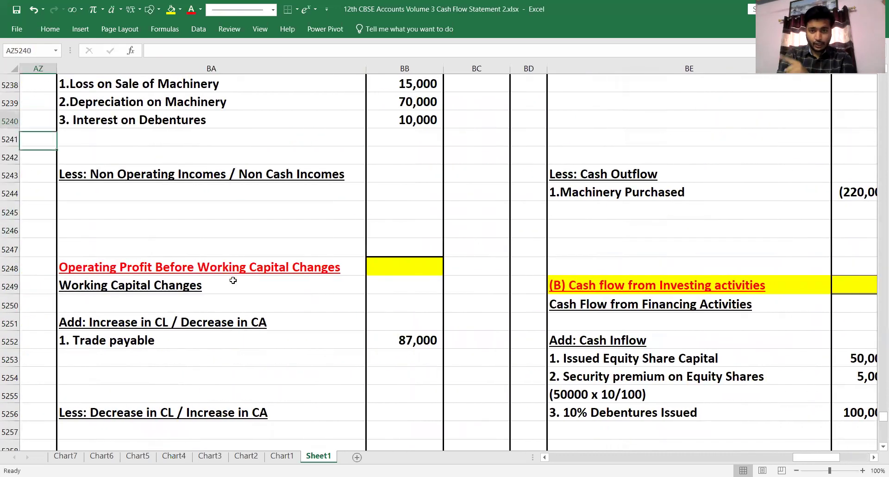
{"action": "key", "text": "Up"}
{"action": "key", "text": "Up"}
{"action": "key", "text": "Up"}
{"action": "key", "text": "Up"}
{"action": "key", "text": "Up"}
{"action": "key", "text": "Up"}
{"action": "key", "text": "Up"}
{"action": "key", "text": "Up"}
{"action": "key", "text": "Up"}
{"action": "key", "text": "Up"}
{"action": "key", "text": "Up"}
{"action": "key", "text": "Up"}
{"action": "key", "text": "Up"}
{"action": "key", "text": "Up"}
{"action": "key", "text": "Up"}
{"action": "key", "text": "Up"}
{"action": "key", "text": "Up"}
{"action": "key", "text": "Up"}
{"action": "key", "text": "Up"}
{"action": "key", "text": "Up"}
{"action": "key", "text": "Up"}
{"action": "key", "text": "Up"}
{"action": "key", "text": "Up"}
{"action": "key", "text": "Up"}
{"action": "key", "text": "Up"}
{"action": "key", "text": "Up"}
{"action": "key", "text": "Up"}
{"action": "key", "text": "Up"}
{"action": "key", "text": "Up"}
{"action": "key", "text": "Up"}
{"action": "key", "text": "Up"}
{"action": "key", "text": "Up"}
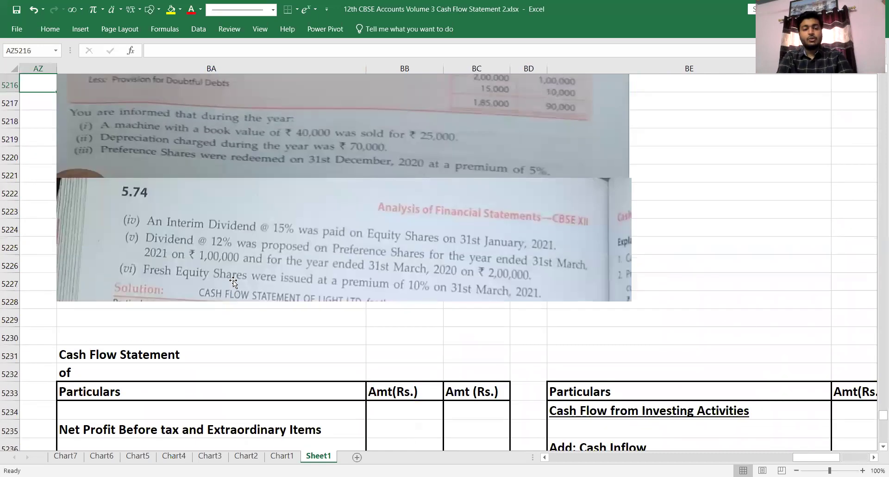
{"action": "key", "text": "Up"}
{"action": "key", "text": "Up"}
{"action": "key", "text": "Up"}
{"action": "key", "text": "Up"}
{"action": "key", "text": "Up"}
{"action": "key", "text": "Up"}
{"action": "key", "text": "Up"}
{"action": "key", "text": "Up"}
{"action": "key", "text": "Up"}
{"action": "key", "text": "Up"}
{"action": "scroll", "coordinate": [232, 280], "scroll_direction": "up", "scroll_amount": 1}
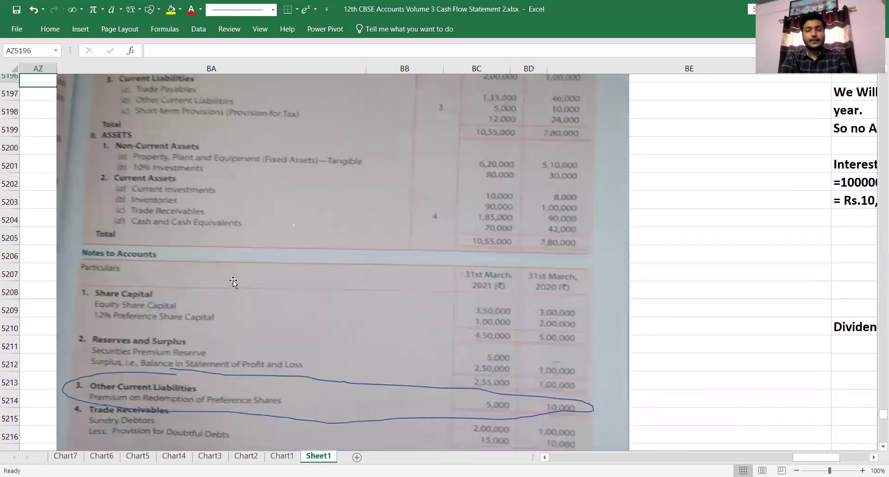
{"action": "key", "text": "Right"}
{"action": "key", "text": "Right"}
{"action": "key", "text": "Up"}
{"action": "key", "text": "Up"}
{"action": "scroll", "coordinate": [232, 279], "scroll_direction": "up", "scroll_amount": 3}
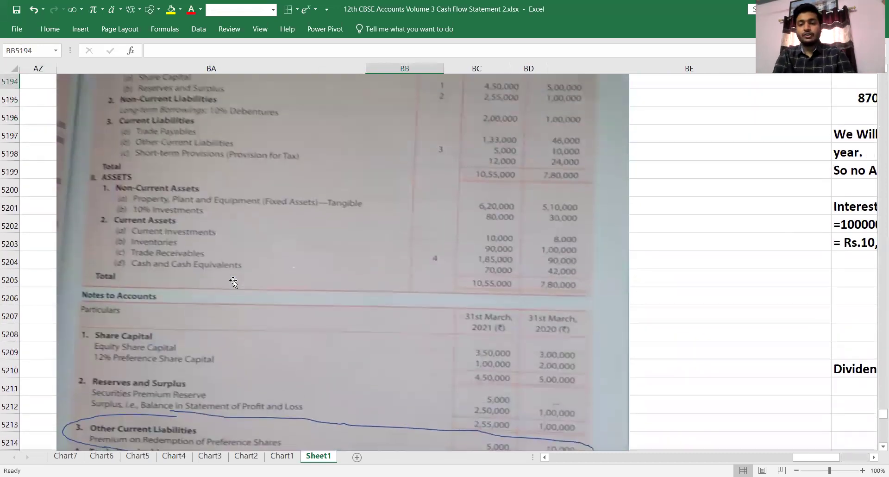
{"action": "key", "text": "Right"}
{"action": "key", "text": "Up"}
{"action": "key", "text": "Up"}
{"action": "key", "text": "Up"}
{"action": "key", "text": "Up"}
{"action": "key", "text": "Up"}
{"action": "key", "text": "Up"}
{"action": "key", "text": "Up"}
{"action": "key", "text": "Down"}
{"action": "key", "text": "Down"}
{"action": "key", "text": "Down"}
{"action": "key", "text": "Down"}
{"action": "key", "text": "Down"}
{"action": "key", "text": "Down"}
{"action": "key", "text": "Down"}
{"action": "key", "text": "Down"}
{"action": "key", "text": "Down"}
{"action": "key", "text": "Down"}
{"action": "key", "text": "Down"}
{"action": "key", "text": "Down"}
{"action": "key", "text": "Down"}
{"action": "key", "text": "Down"}
{"action": "key", "text": "Down"}
{"action": "key", "text": "Down"}
{"action": "key", "text": "Down"}
{"action": "key", "text": "Down"}
{"action": "key", "text": "Down"}
{"action": "key", "text": "Down"}
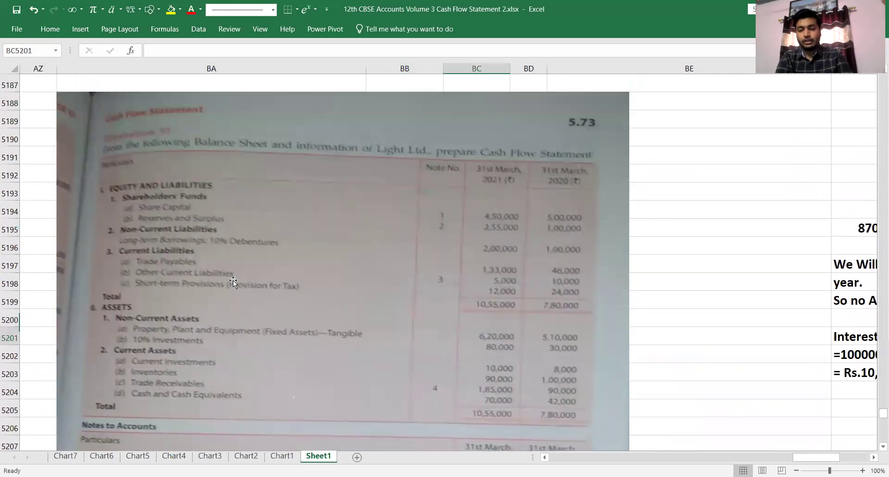
Enter 24000 as the "By Balance B/d" amount on the credit side of the Provision for taxation account
{"action": "key", "text": "Down"}
{"action": "key", "text": "Down"}
{"action": "key", "text": "Down"}
{"action": "key", "text": "Right"}
{"action": "key", "text": "Right"}
{"action": "key", "text": "Right"}
{"action": "key", "text": "Right"}
{"action": "key", "text": "Right"}
{"action": "key", "text": "Right"}
{"action": "key", "text": "Right"}
{"action": "key", "text": "Right"}
{"action": "key", "text": "Right"}
{"action": "key", "text": "Right"}
{"action": "key", "text": "Right"}
{"action": "key", "text": "Right"}
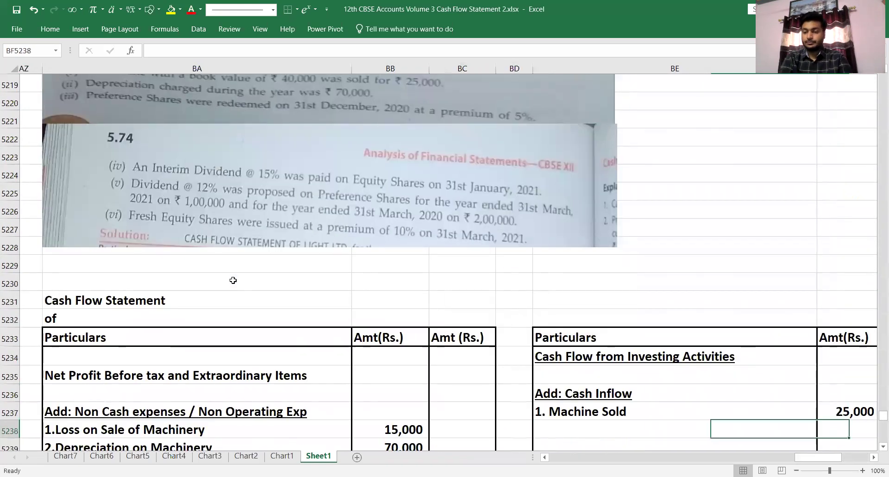
{"action": "key", "text": "Down"}
{"action": "key", "text": "Down"}
{"action": "key", "text": "Down"}
{"action": "key", "text": "Down"}
{"action": "key", "text": "Down"}
{"action": "key", "text": "Down"}
{"action": "key", "text": "Down"}
{"action": "key", "text": "Down"}
{"action": "key", "text": "Down"}
{"action": "key", "text": "Down"}
{"action": "key", "text": "Left"}
{"action": "key", "text": "Left"}
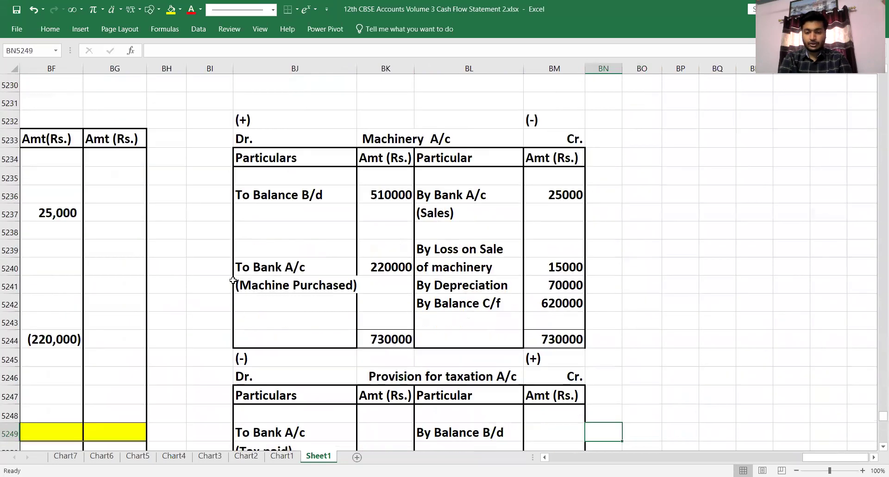
{"action": "type", "text": "24000"}
{"action": "key", "text": "Return"}
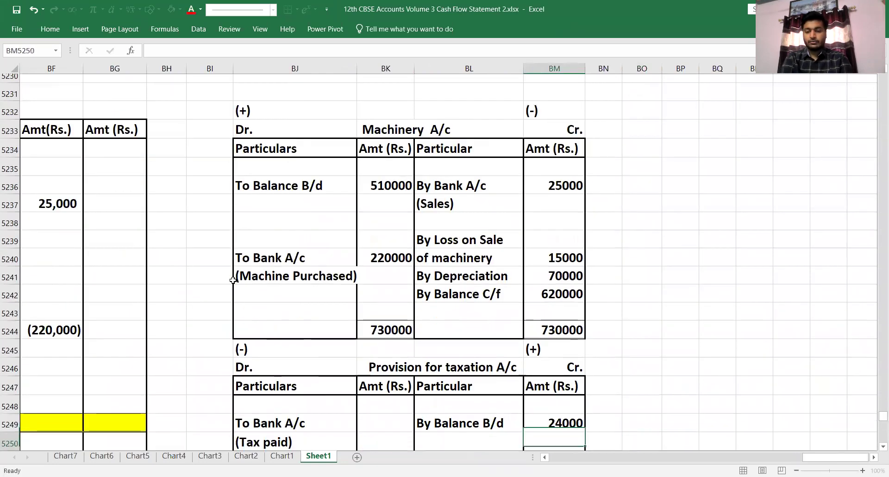
Enter 12000 as the "To Balance C/f" amount on the debit side of the Provision for taxation account
{"action": "key", "text": "Down"}
{"action": "key", "text": "Down"}
{"action": "key", "text": "Down"}
{"action": "key", "text": "Down"}
{"action": "key", "text": "Down"}
{"action": "key", "text": "Left"}
{"action": "key", "text": "Left"}
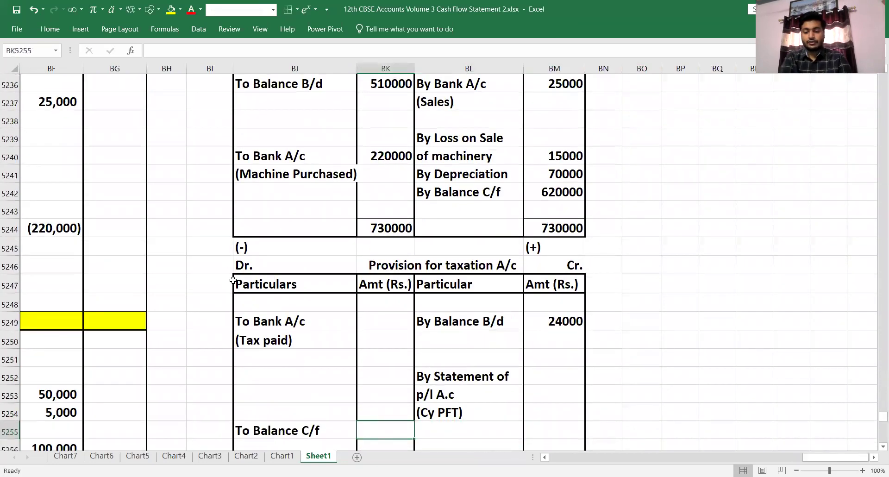
{"action": "type", "text": "12000"}
{"action": "key", "text": "Return"}
{"action": "key", "text": "Down"}
{"action": "scroll", "coordinate": [233, 280], "scroll_direction": "down", "scroll_amount": 1}
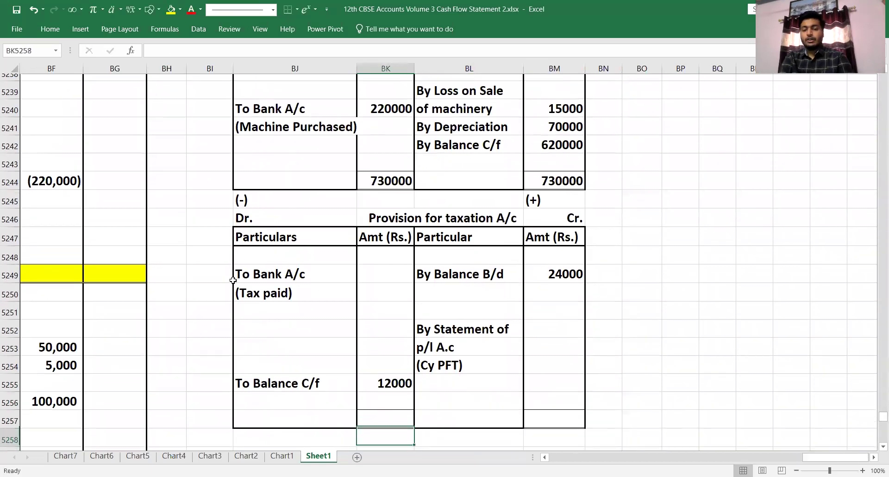
Examine the Provision for taxation account's entries that still lack amounts, including the tax paid rows
{"action": "key", "text": "Right"}
{"action": "key", "text": "Up"}
{"action": "key", "text": "Up"}
{"action": "key", "text": "Right"}
{"action": "key", "text": "Left"}
{"action": "key", "text": "Up"}
{"action": "key", "text": "Up"}
{"action": "key", "text": "Left"}
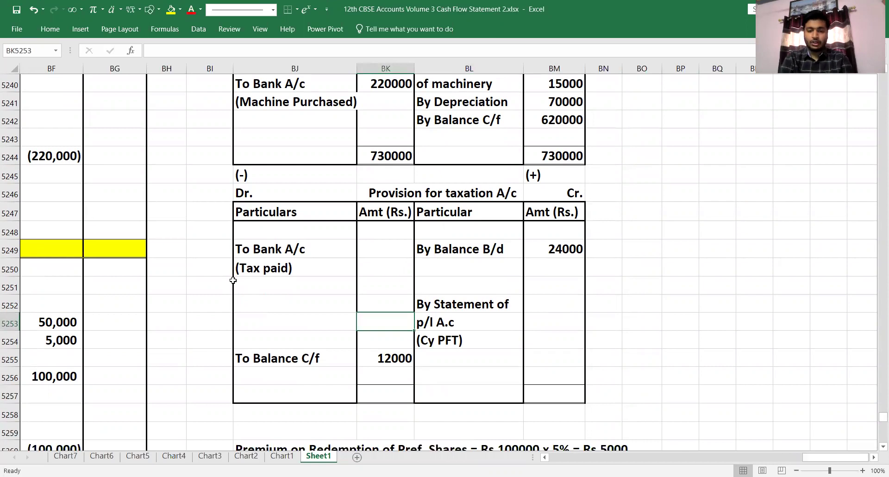
{"action": "key", "text": "Left"}
{"action": "key", "text": "Left"}
{"action": "key", "text": "Up"}
{"action": "key", "text": "Right"}
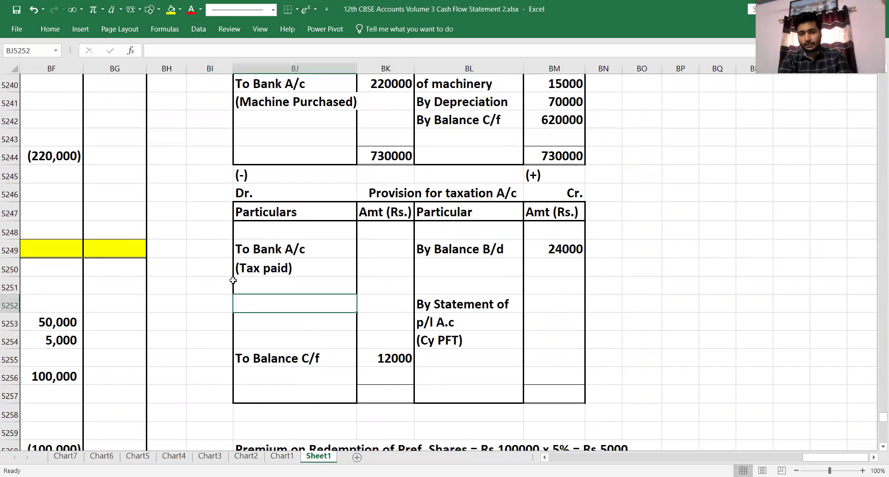
{"action": "key", "text": "Up"}
{"action": "key", "text": "Up"}
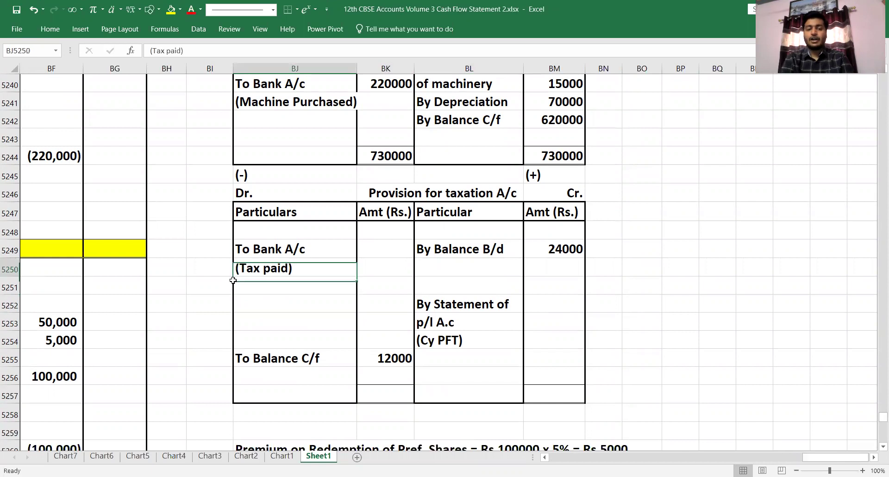
{"action": "key", "text": "Up"}
{"action": "key", "text": "shift+Right"}
{"action": "key", "text": "shift+Down"}
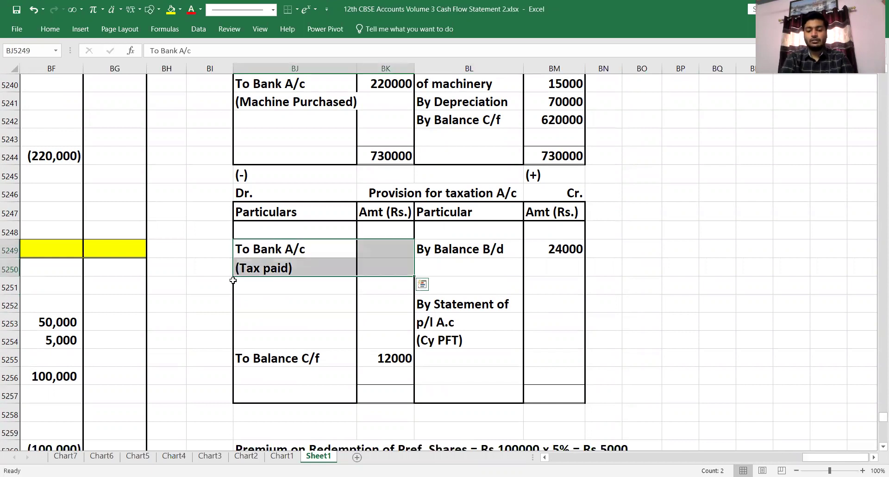
Try "???" as a placeholder for the tax paid and statement of p/l amounts, and undo both placeholders
{"action": "key", "text": "Down"}
{"action": "key", "text": "Right"}
{"action": "type", "text": "??"}
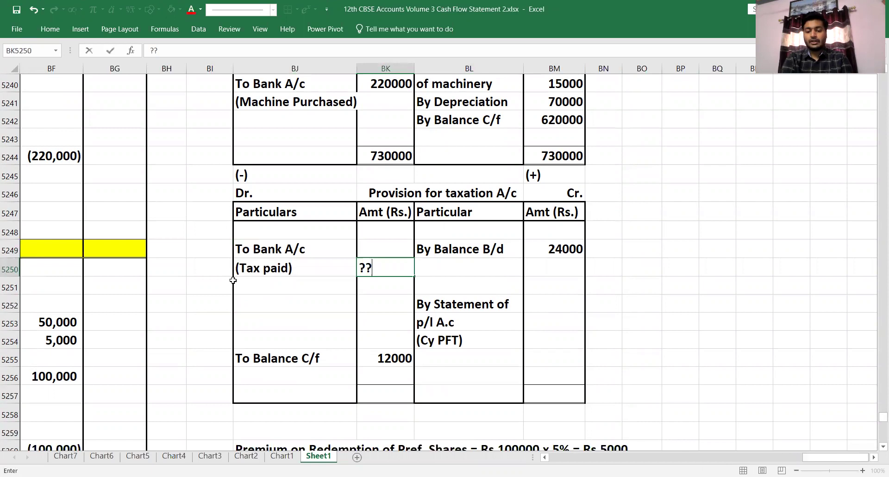
{"action": "type", "text": "?"}
{"action": "key", "text": "Right"}
{"action": "key", "text": "Right"}
{"action": "key", "text": "Down"}
{"action": "key", "text": "Down"}
{"action": "key", "text": "Down"}
{"action": "type", "text": "???"}
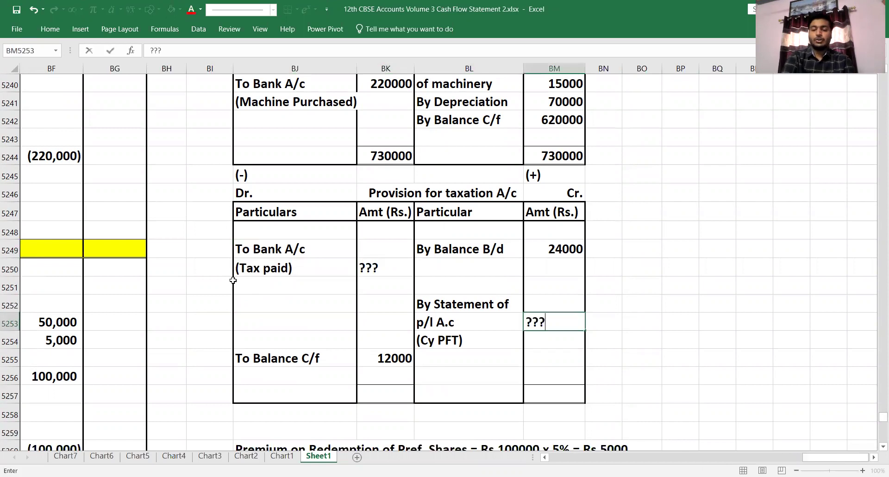
{"action": "key", "text": "ctrl+Return"}
{"action": "key", "text": "ctrl+z"}
{"action": "key", "text": "ctrl+z"}
{"action": "key", "text": "ctrl+z"}
{"action": "key", "text": "ctrl+z"}
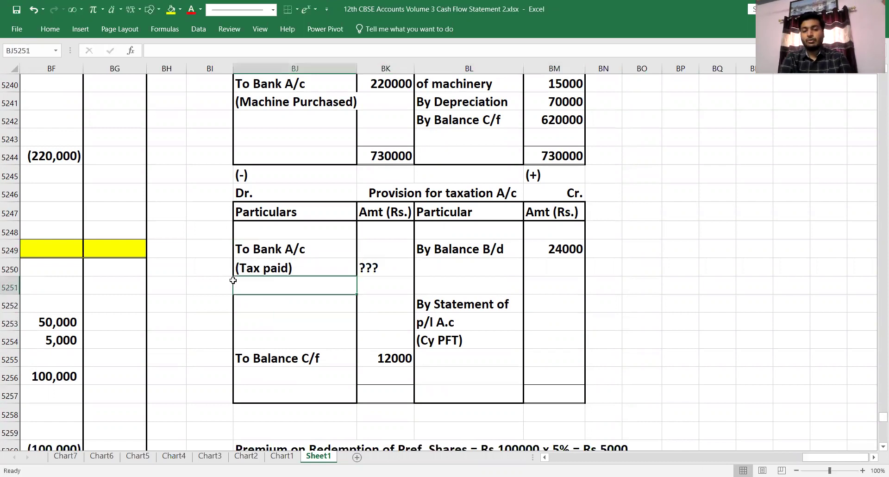
Enter 24000 as the "To Bank A/c" tax paid amount, matching the opening balance of the Provision for taxation account
{"action": "key", "text": "Left"}
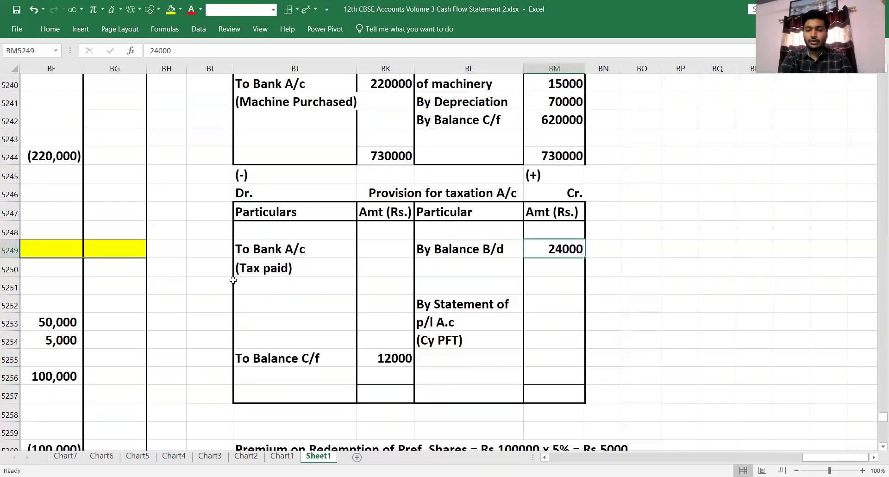
{"action": "key", "text": "Left"}
{"action": "key", "text": "shift+Right"}
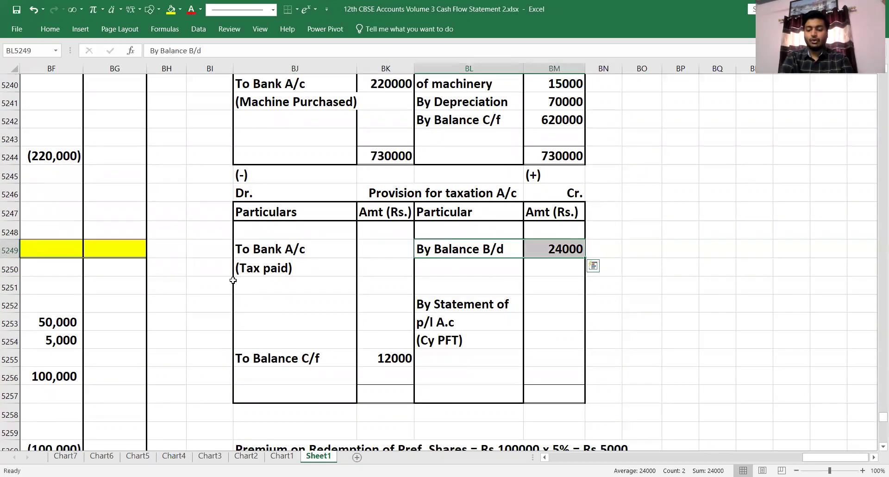
{"action": "key", "text": "Left"}
{"action": "type", "text": "24000"}
{"action": "key", "text": "Return"}
Enter 12000 beside the "By Statement of p/l A.c" credit entry, matching the closing balance of the Provision for taxation account
{"action": "key", "text": "Down"}
{"action": "key", "text": "Down"}
{"action": "key", "text": "Down"}
{"action": "key", "text": "Down"}
{"action": "key", "text": "Down"}
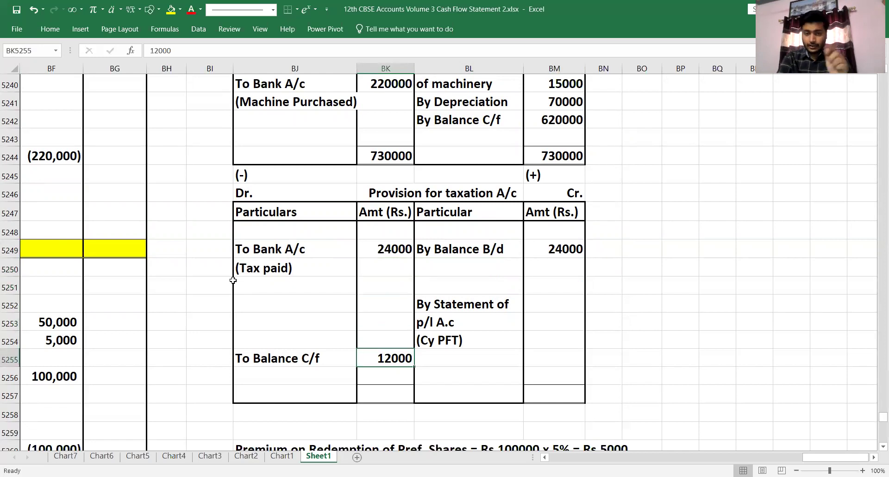
{"action": "key", "text": "Right"}
{"action": "key", "text": "Up"}
{"action": "key", "text": "Right"}
{"action": "key", "text": "Up"}
{"action": "type", "text": "12000"}
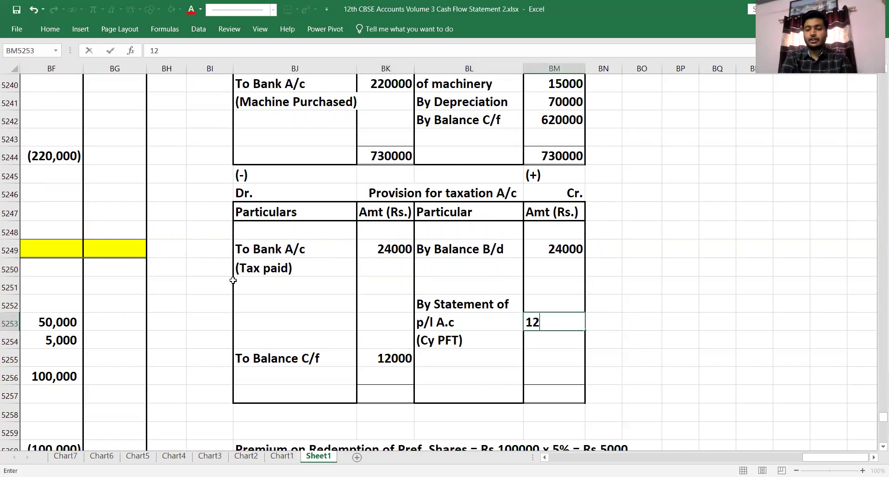
{"action": "key", "text": "Return"}
Enter 36000 as the total on both the credit and debit sides of the Provision for taxation account
{"action": "key", "text": "Up"}
{"action": "key", "text": "Down"}
{"action": "key", "text": "Down"}
{"action": "key", "text": "Down"}
{"action": "key", "text": "Down"}
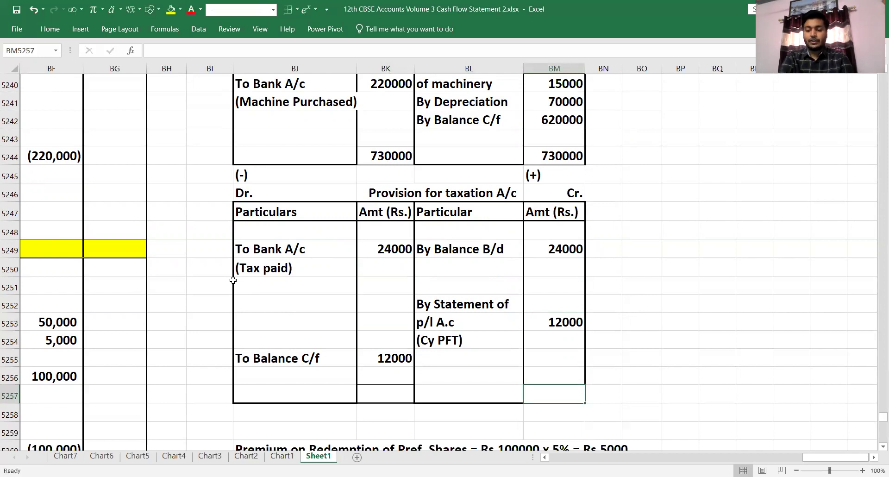
{"action": "type", "text": "360"}
{"action": "key", "text": "Return"}
{"action": "key", "text": "Left"}
{"action": "key", "text": "Left"}
{"action": "key", "text": "Up"}
{"action": "type", "text": "300"}
{"action": "key", "text": "BackSpace"}
{"action": "key", "text": "BackSpace"}
{"action": "type", "text": "6000"}
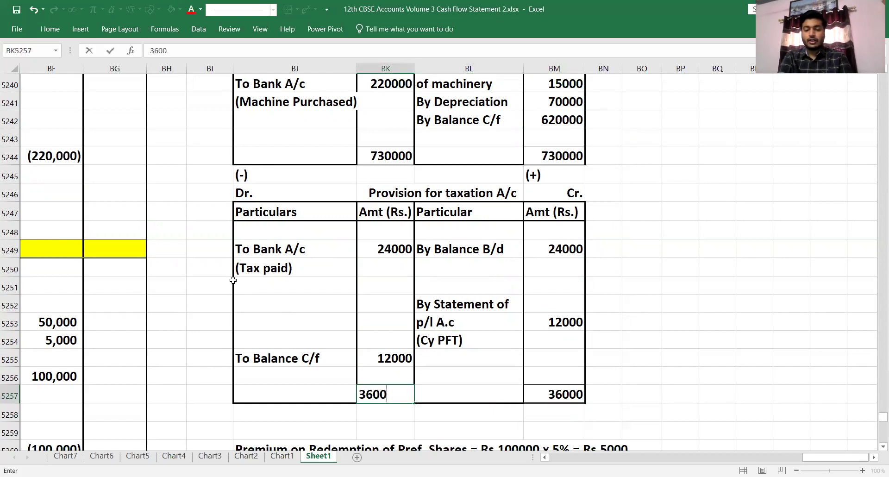
{"action": "key", "text": "Return"}
Review the opening balance, tax paid, closing balance and statement of p/l amounts in the Provision for taxation account
{"action": "key", "text": "Up"}
{"action": "key", "text": "Right"}
{"action": "key", "text": "Up"}
{"action": "key", "text": "Up"}
{"action": "key", "text": "Up"}
{"action": "key", "text": "Right"}
{"action": "key", "text": "Up"}
{"action": "key", "text": "Up"}
{"action": "key", "text": "Right"}
{"action": "key", "text": "Up"}
{"action": "key", "text": "Up"}
{"action": "key", "text": "Up"}
{"action": "key", "text": "Left"}
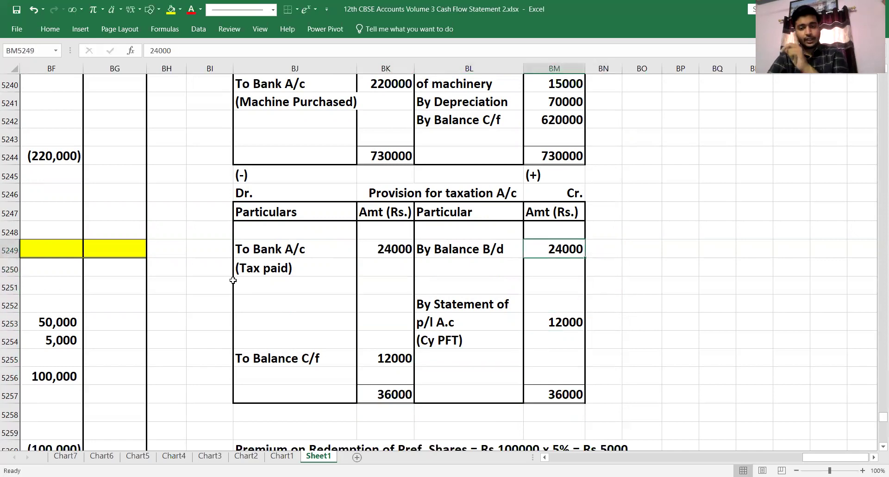
{"action": "key", "text": "Left"}
{"action": "key", "text": "Left"}
{"action": "key", "text": "Down"}
{"action": "key", "text": "Up"}
{"action": "key", "text": "Down"}
{"action": "key", "text": "Down"}
{"action": "key", "text": "Down"}
{"action": "key", "text": "Down"}
{"action": "key", "text": "Down"}
{"action": "key", "text": "Down"}
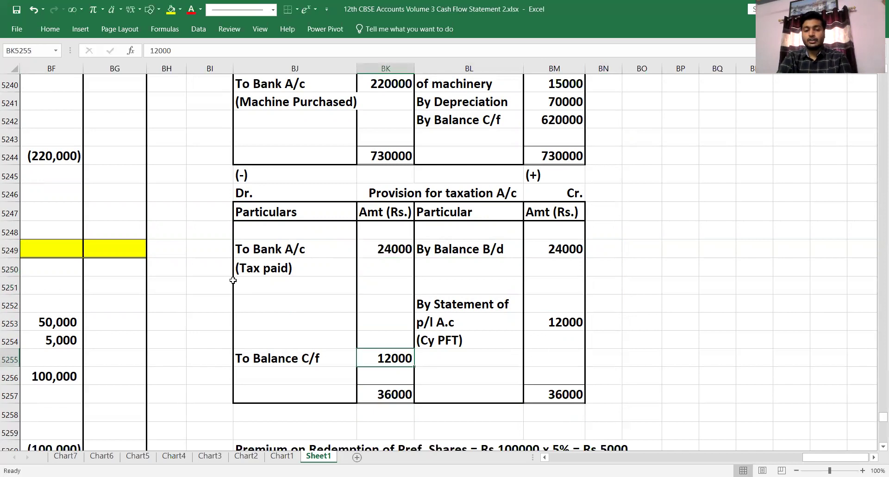
{"action": "key", "text": "Up"}
{"action": "key", "text": "Right"}
{"action": "key", "text": "Right"}
{"action": "key", "text": "Up"}
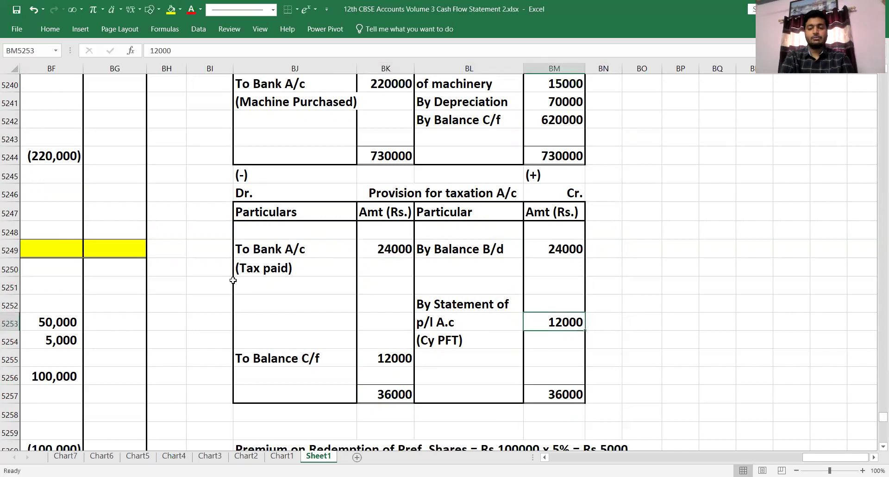
Enter -24000 as the amount for "Less: Income tax paid" in the operating activities section of the cash flow statement
{"action": "key", "text": "Left"}
{"action": "key", "text": "Left"}
{"action": "key", "text": "Left"}
{"action": "key", "text": "Left"}
{"action": "key", "text": "Left"}
{"action": "key", "text": "Left"}
{"action": "key", "text": "Left"}
{"action": "key", "text": "Left"}
{"action": "key", "text": "Left"}
{"action": "key", "text": "Left"}
{"action": "key", "text": "Left"}
{"action": "key", "text": "Left"}
{"action": "key", "text": "Left"}
{"action": "key", "text": "Left"}
{"action": "key", "text": "Left"}
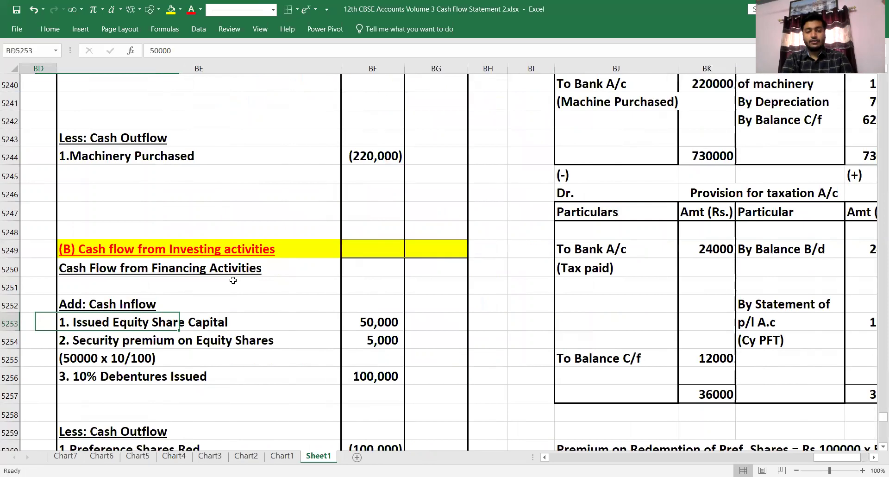
{"action": "key", "text": "Up"}
{"action": "key", "text": "Up"}
{"action": "key", "text": "Right"}
{"action": "key", "text": "Right"}
{"action": "key", "text": "Up"}
{"action": "key", "text": "Up"}
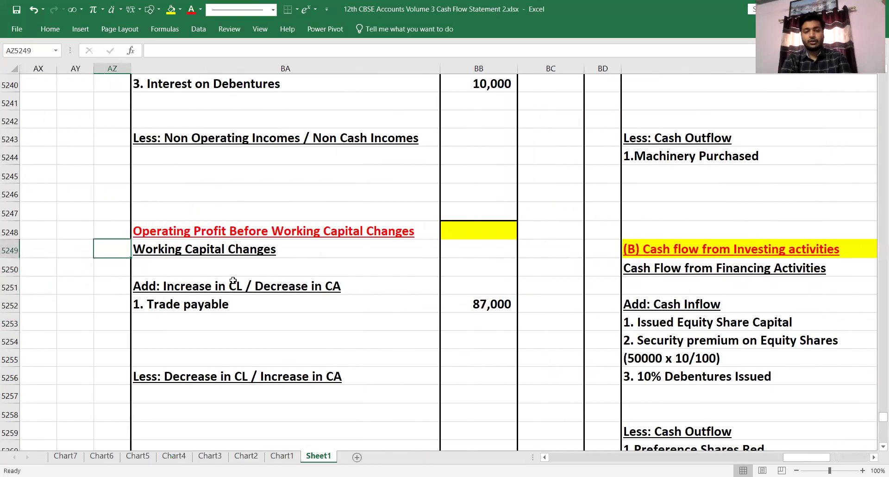
{"action": "key", "text": "Down"}
{"action": "key", "text": "Down"}
{"action": "key", "text": "Down"}
{"action": "key", "text": "Down"}
{"action": "key", "text": "Down"}
{"action": "key", "text": "Down"}
{"action": "key", "text": "Down"}
{"action": "key", "text": "Down"}
{"action": "key", "text": "Down"}
{"action": "key", "text": "Down"}
{"action": "key", "text": "Down"}
{"action": "key", "text": "Down"}
{"action": "key", "text": "Down"}
{"action": "key", "text": "Down"}
{"action": "key", "text": "Down"}
{"action": "key", "text": "Down"}
{"action": "key", "text": "Down"}
{"action": "key", "text": "Down"}
{"action": "key", "text": "Down"}
{"action": "key", "text": "Right"}
{"action": "key", "text": "Right"}
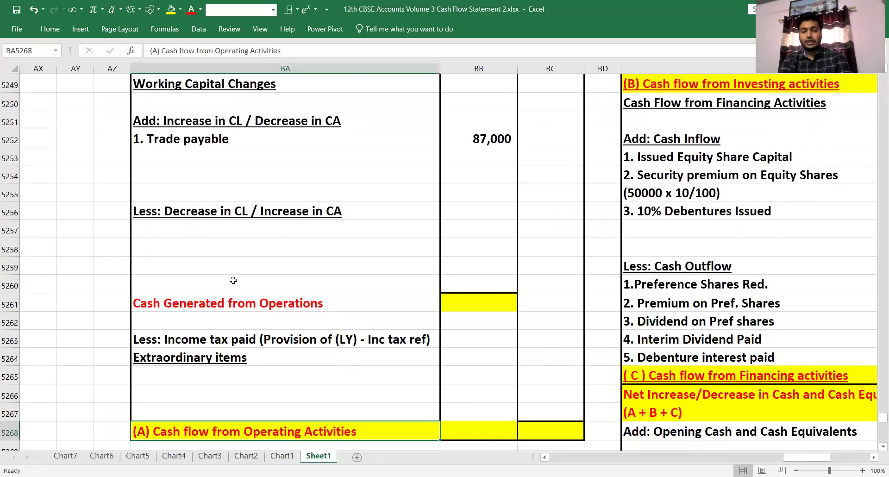
{"action": "key", "text": "Up"}
{"action": "key", "text": "Up"}
{"action": "key", "text": "Up"}
{"action": "key", "text": "Up"}
{"action": "key", "text": "Left"}
{"action": "key", "text": "Up"}
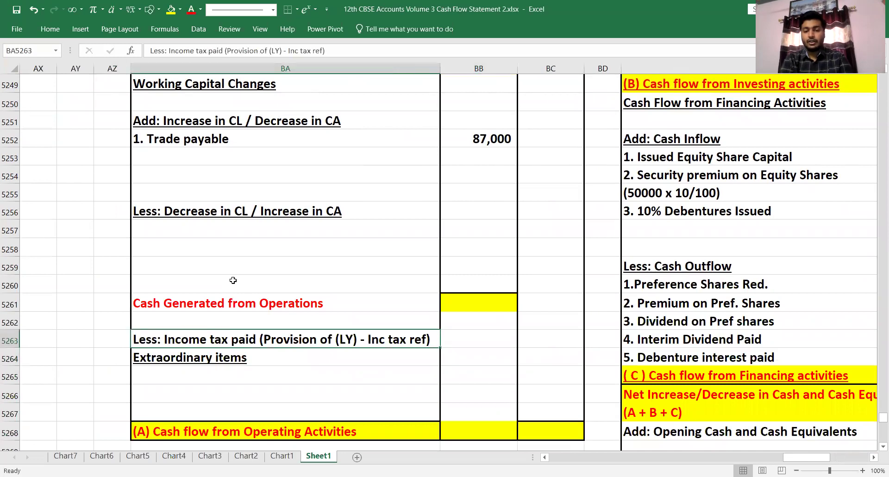
{"action": "key", "text": "Right"}
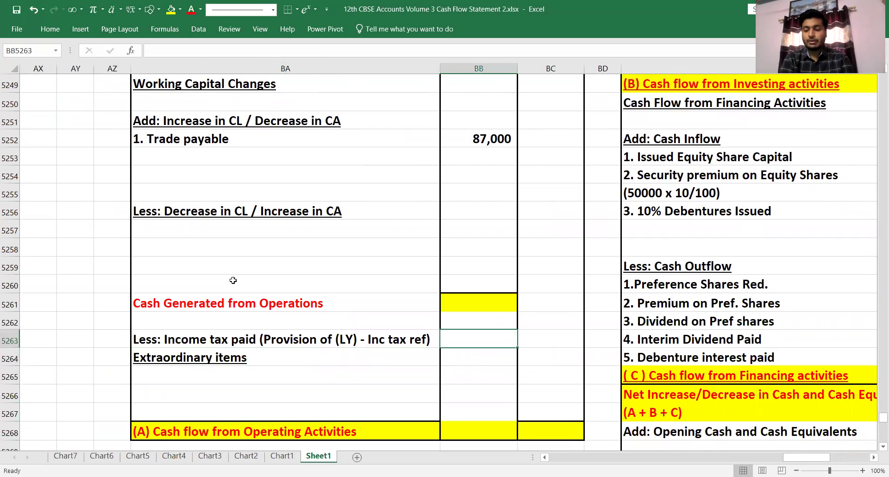
{"action": "type", "text": "-24000"}
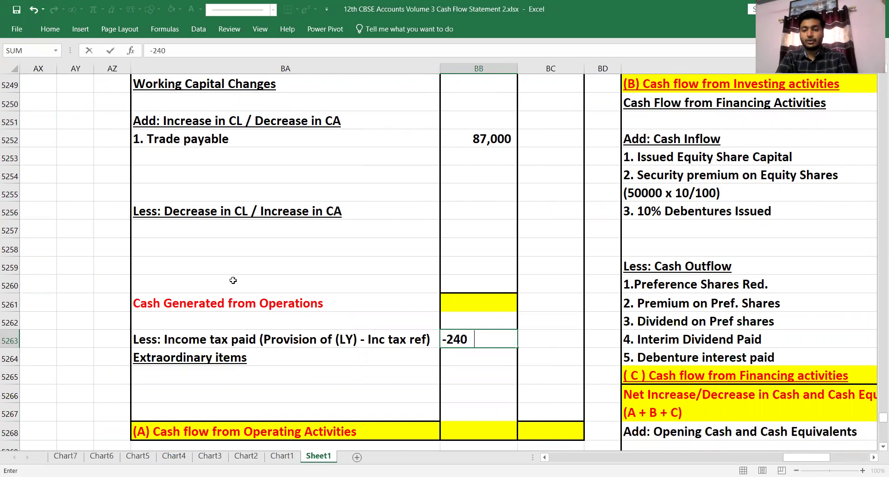
{"action": "key", "text": "Return"}
Select the blank line below "2. Interim Dividend Paid" in the Net Profit before tax and Extra Ordinary Items working
{"action": "key", "text": "Up"}
{"action": "key", "text": "Up"}
{"action": "key", "text": "Up"}
{"action": "key", "text": "Up"}
{"action": "key", "text": "Up"}
{"action": "key", "text": "Up"}
{"action": "key", "text": "Up"}
{"action": "key", "text": "Up"}
{"action": "key", "text": "Up"}
{"action": "key", "text": "Up"}
{"action": "key", "text": "Up"}
{"action": "key", "text": "Up"}
{"action": "key", "text": "Up"}
{"action": "key", "text": "Up"}
{"action": "key", "text": "Up"}
{"action": "key", "text": "Up"}
{"action": "key", "text": "Up"}
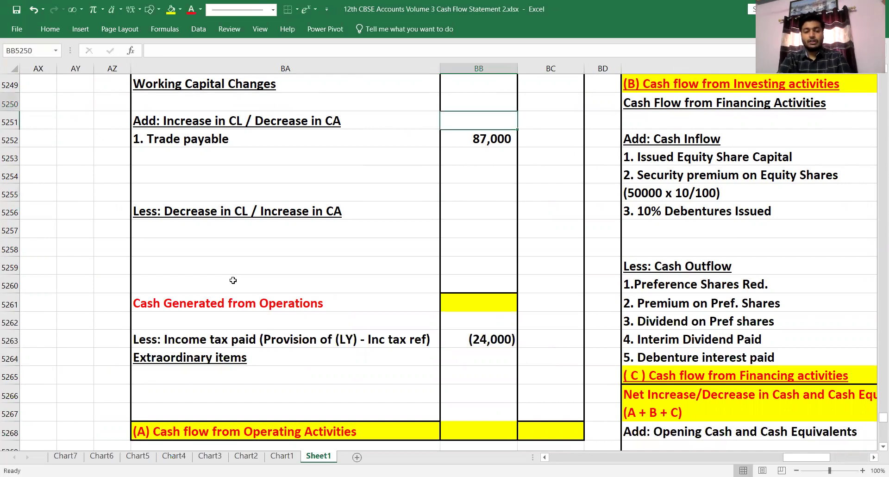
{"action": "key", "text": "Down"}
{"action": "key", "text": "Down"}
{"action": "key", "text": "Down"}
{"action": "key", "text": "Down"}
{"action": "key", "text": "Down"}
{"action": "key", "text": "Down"}
{"action": "key", "text": "Down"}
{"action": "key", "text": "Down"}
{"action": "key", "text": "Down"}
{"action": "key", "text": "Down"}
{"action": "key", "text": "Down"}
{"action": "key", "text": "Down"}
{"action": "key", "text": "Down"}
{"action": "key", "text": "Down"}
{"action": "key", "text": "Down"}
{"action": "key", "text": "Down"}
{"action": "key", "text": "Down"}
{"action": "key", "text": "Down"}
{"action": "key", "text": "Down"}
{"action": "key", "text": "Down"}
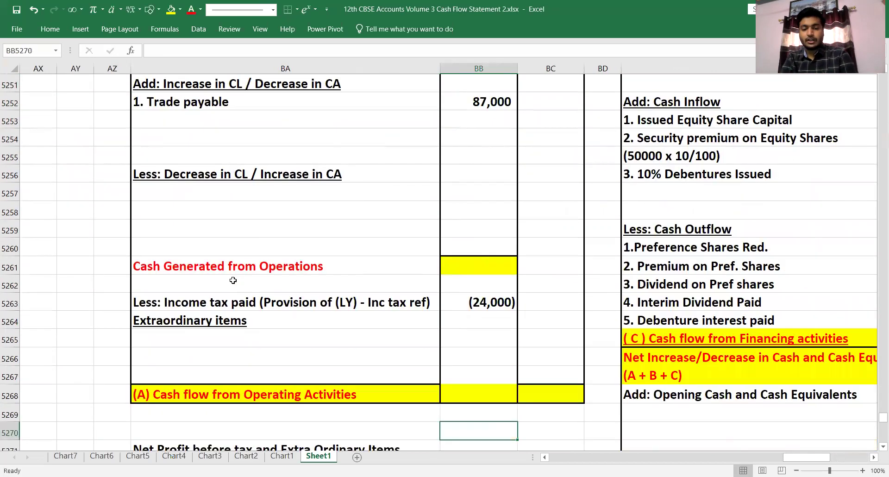
{"action": "key", "text": "Left"}
{"action": "key", "text": "Left"}
{"action": "key", "text": "Up"}
{"action": "key", "text": "Up"}
{"action": "key", "text": "Right"}
{"action": "key", "text": "Up"}
{"action": "key", "text": "Up"}
{"action": "key", "text": "Up"}
{"action": "key", "text": "Up"}
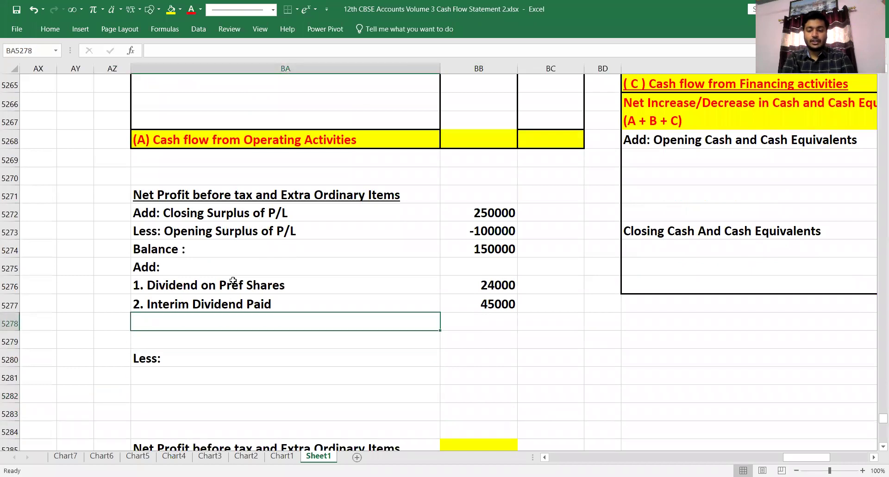
Add the line "3. Provision for tax (CY)" with amount 12000 below Interim Dividend Paid in the net profit working
{"action": "type", "text": "3."}
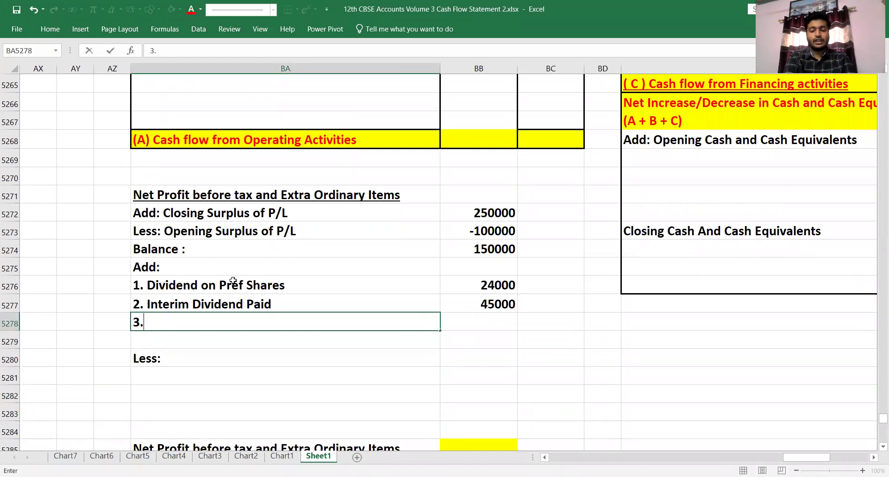
{"action": "type", "text": " Pr"}
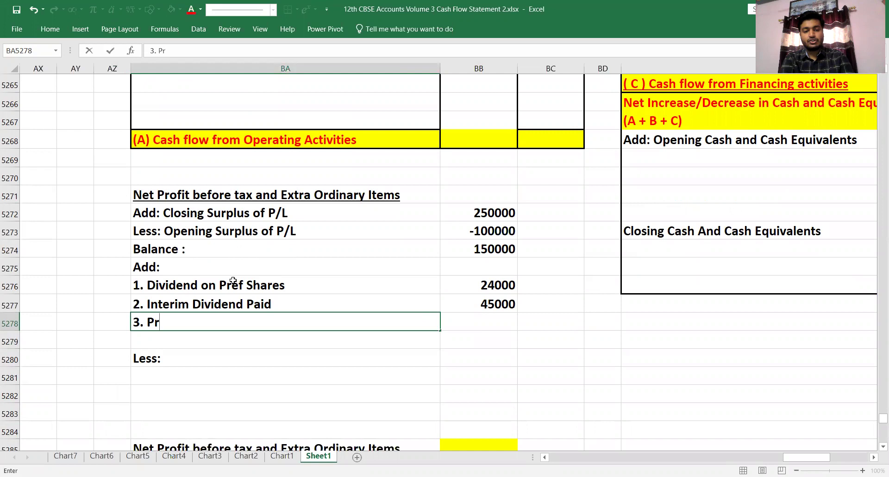
{"action": "type", "text": "ovision for tax"}
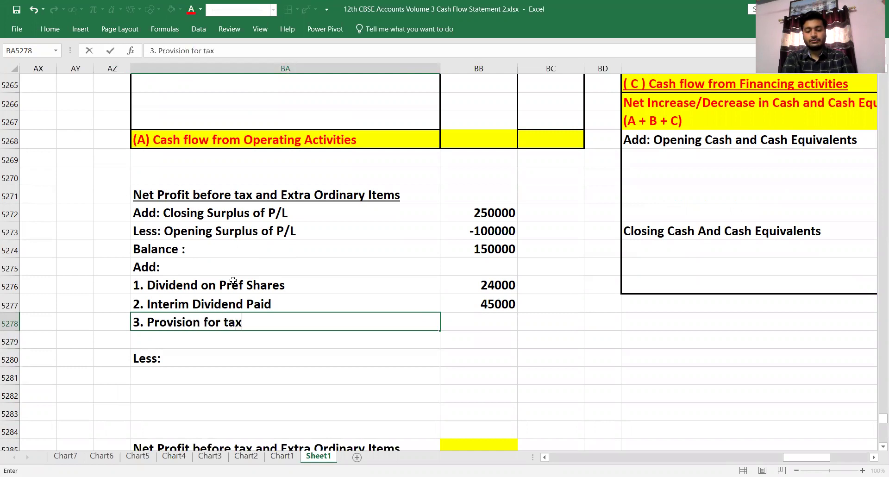
{"action": "type", "text": " (CY)"}
{"action": "key", "text": "Tab"}
{"action": "type", "text": "12000"}
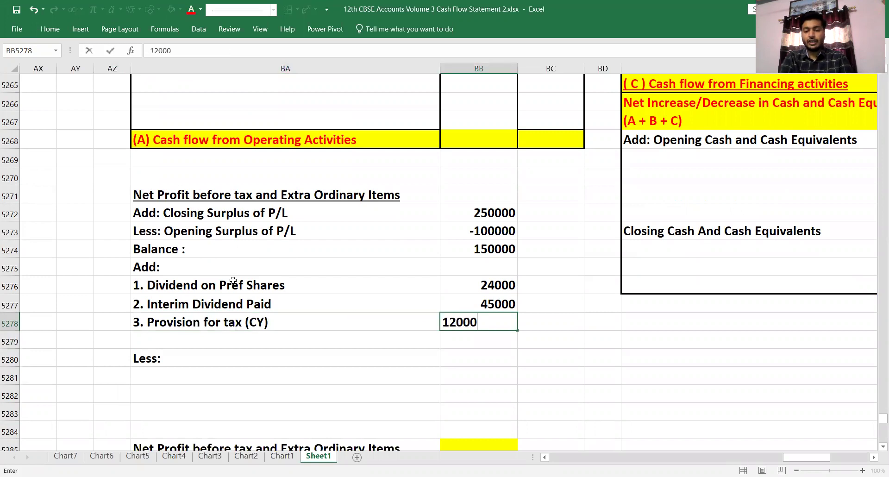
{"action": "key", "text": "Return"}
Examine the balance sheet image for the next item to treat, comparing both years' figures, and check the interest on debentures working beside it
{"action": "key", "text": "Up"}
{"action": "key", "text": "Up"}
{"action": "key", "text": "Up"}
{"action": "key", "text": "Up"}
{"action": "key", "text": "Up"}
{"action": "key", "text": "Up"}
{"action": "key", "text": "Up"}
{"action": "key", "text": "Up"}
{"action": "key", "text": "Up"}
{"action": "key", "text": "Up"}
{"action": "key", "text": "Up"}
{"action": "key", "text": "Up"}
{"action": "key", "text": "Up"}
{"action": "key", "text": "Up"}
{"action": "key", "text": "Up"}
{"action": "key", "text": "Up"}
{"action": "key", "text": "Up"}
{"action": "key", "text": "Up"}
{"action": "key", "text": "Up"}
{"action": "key", "text": "Up"}
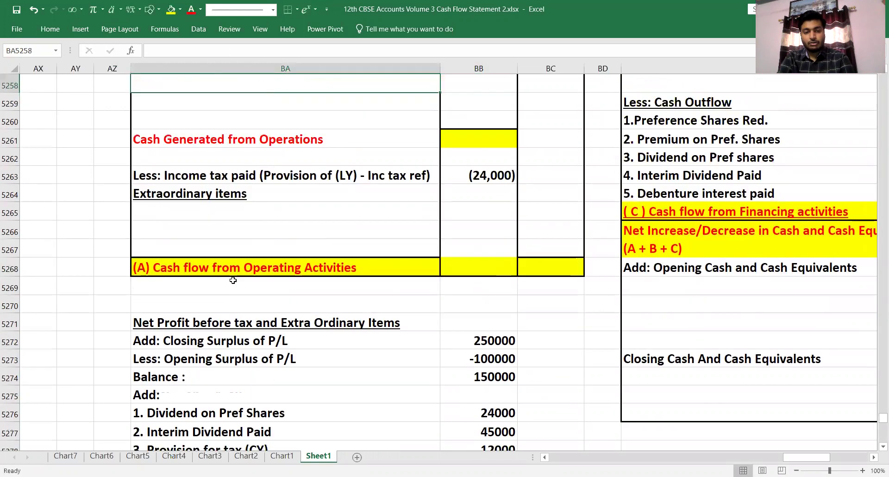
{"action": "key", "text": "Up"}
{"action": "key", "text": "Up"}
{"action": "key", "text": "Up"}
{"action": "key", "text": "Up"}
{"action": "key", "text": "Up"}
{"action": "key", "text": "Up"}
{"action": "key", "text": "Up"}
{"action": "key", "text": "Up"}
{"action": "key", "text": "Up"}
{"action": "key", "text": "Up"}
{"action": "key", "text": "Up"}
{"action": "key", "text": "Up"}
{"action": "key", "text": "Up"}
{"action": "key", "text": "Up"}
{"action": "key", "text": "Up"}
{"action": "key", "text": "Up"}
{"action": "key", "text": "Up"}
{"action": "key", "text": "Up"}
{"action": "key", "text": "Up"}
{"action": "key", "text": "Up"}
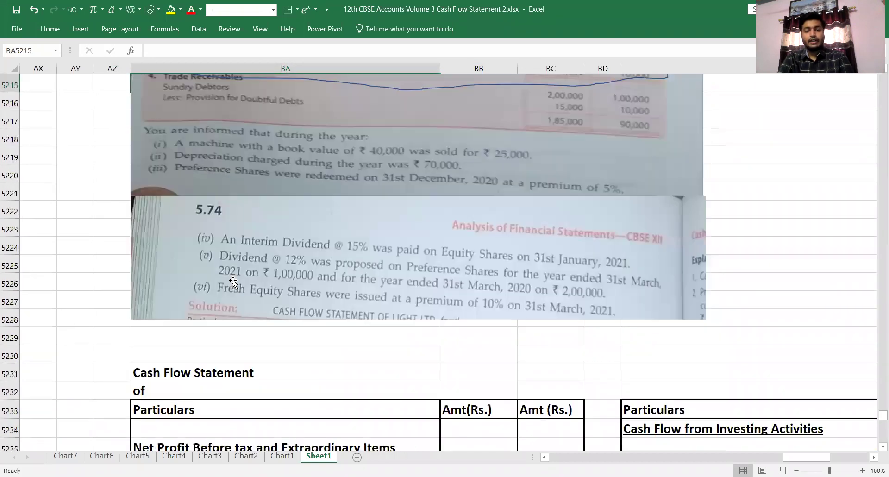
{"action": "key", "text": "Up"}
{"action": "key", "text": "Up"}
{"action": "key", "text": "Up"}
{"action": "key", "text": "Up"}
{"action": "key", "text": "Up"}
{"action": "key", "text": "Up"}
{"action": "key", "text": "Up"}
{"action": "key", "text": "Up"}
{"action": "key", "text": "Up"}
{"action": "key", "text": "Up"}
{"action": "key", "text": "Up"}
{"action": "key", "text": "Up"}
{"action": "key", "text": "Up"}
{"action": "key", "text": "Up"}
{"action": "key", "text": "Up"}
{"action": "key", "text": "Up"}
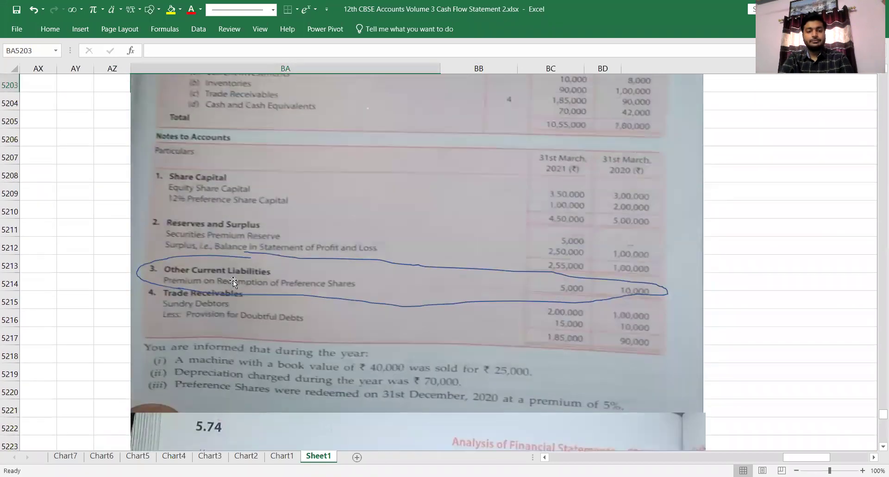
{"action": "key", "text": "Up"}
{"action": "key", "text": "Up"}
{"action": "key", "text": "Up"}
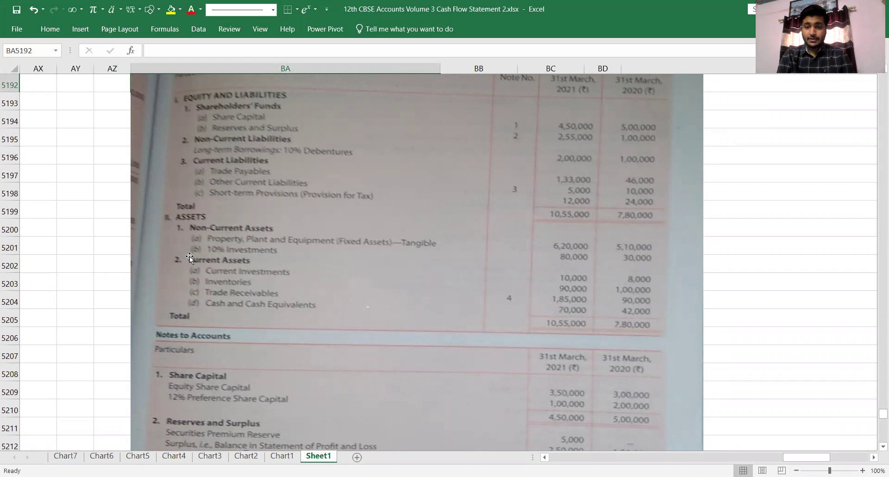
{"action": "left_click", "coordinate": [747, 278]}
{"action": "key", "text": "Right"}
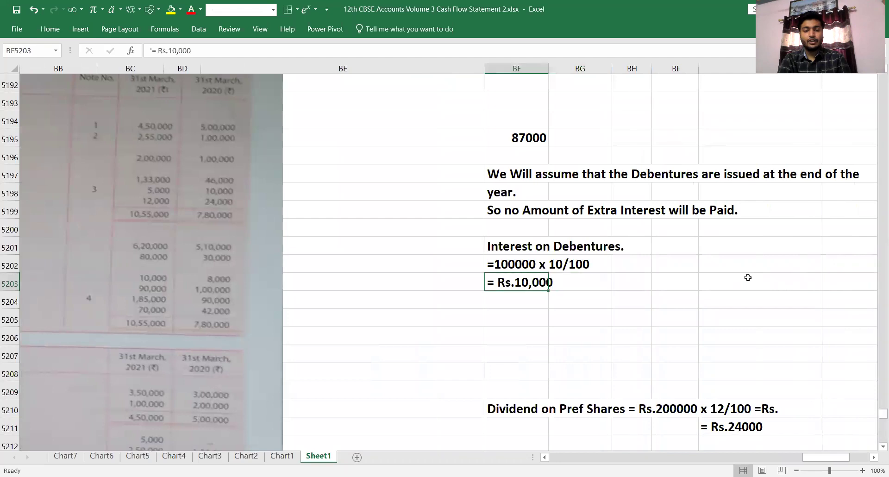
{"action": "key", "text": "Left"}
{"action": "key", "text": "Left"}
{"action": "key", "text": "Left"}
{"action": "key", "text": "Left"}
{"action": "key", "text": "Left"}
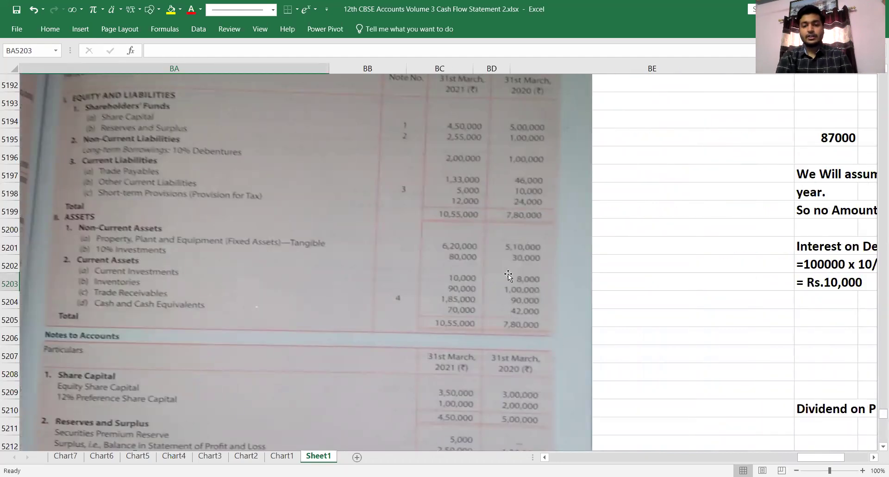
Add "2. Investment purchased" with amount -50000 under Cash Outflow in the investing activities section
{"action": "left_click", "coordinate": [665, 341]}
{"action": "key", "text": "Down"}
{"action": "key", "text": "Down"}
{"action": "key", "text": "Down"}
{"action": "key", "text": "Down"}
{"action": "key", "text": "Down"}
{"action": "key", "text": "Down"}
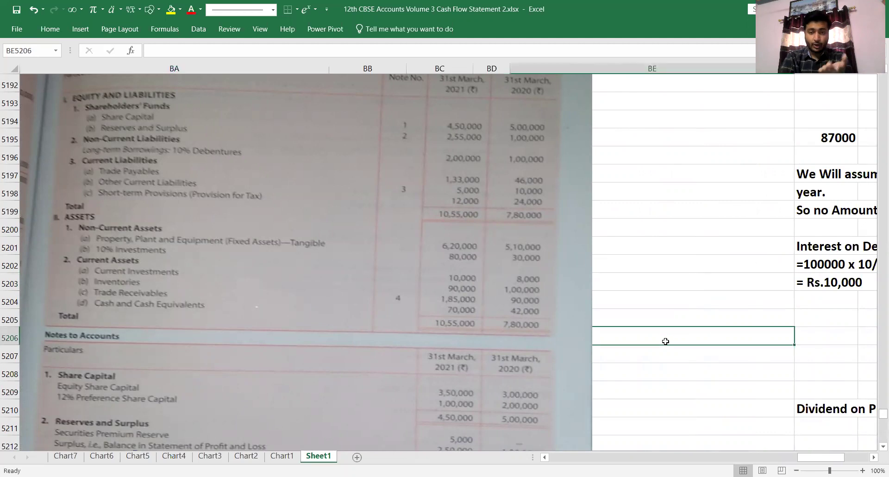
{"action": "key", "text": "Down"}
{"action": "key", "text": "Down"}
{"action": "key", "text": "Down"}
{"action": "key", "text": "Down"}
{"action": "key", "text": "Down"}
{"action": "key", "text": "Down"}
{"action": "key", "text": "Down"}
{"action": "key", "text": "Down"}
{"action": "key", "text": "Down"}
{"action": "key", "text": "Down"}
{"action": "key", "text": "Down"}
{"action": "key", "text": "Down"}
{"action": "key", "text": "Down"}
{"action": "key", "text": "Down"}
{"action": "key", "text": "Down"}
{"action": "key", "text": "Down"}
{"action": "key", "text": "Down"}
{"action": "key", "text": "Down"}
{"action": "key", "text": "Down"}
{"action": "key", "text": "Down"}
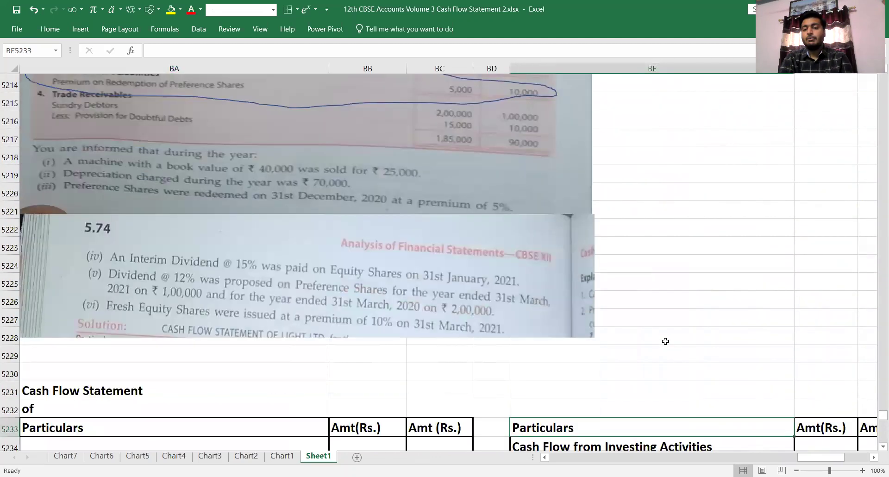
{"action": "key", "text": "Right"}
{"action": "key", "text": "Down"}
{"action": "key", "text": "Down"}
{"action": "key", "text": "Down"}
{"action": "key", "text": "Down"}
{"action": "key", "text": "Down"}
{"action": "key", "text": "Down"}
{"action": "key", "text": "Down"}
{"action": "key", "text": "Left"}
{"action": "key", "text": "Up"}
{"action": "key", "text": "Up"}
{"action": "key", "text": "Up"}
{"action": "key", "text": "Up"}
{"action": "type", "text": "2."}
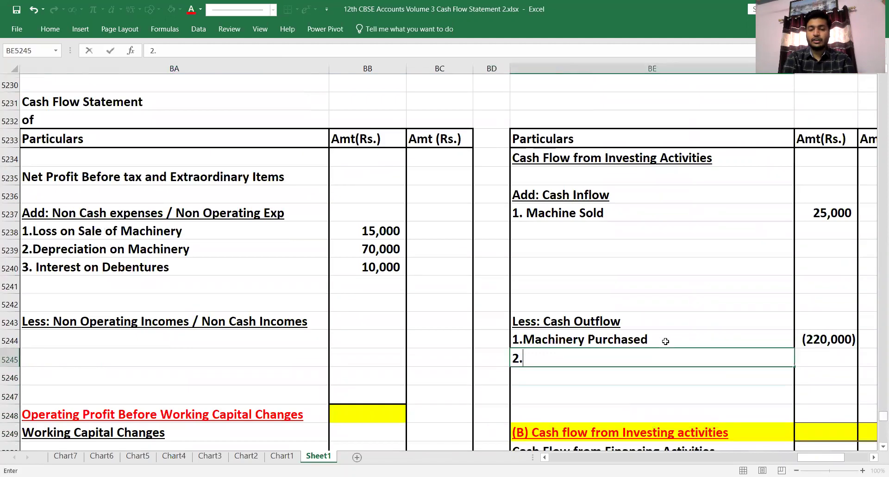
{"action": "type", "text": " Invest,e"}
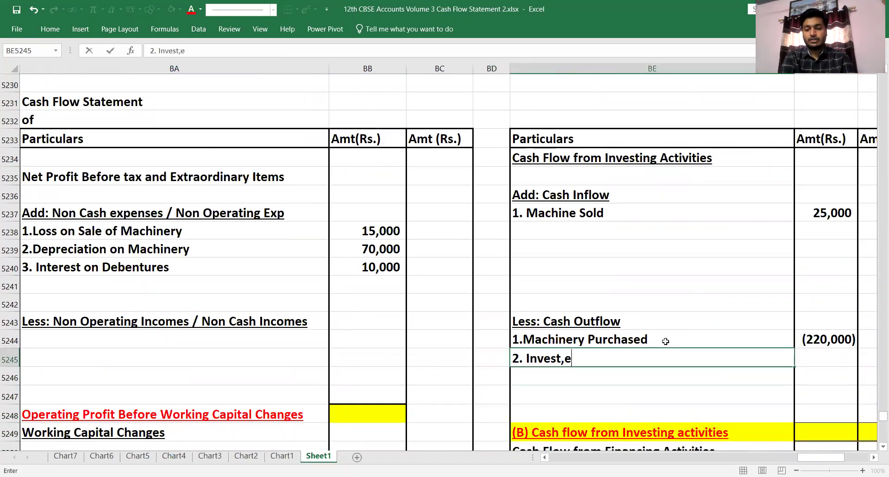
{"action": "key", "text": "BackSpace"}
{"action": "key", "text": "BackSpace"}
{"action": "type", "text": "ment "}
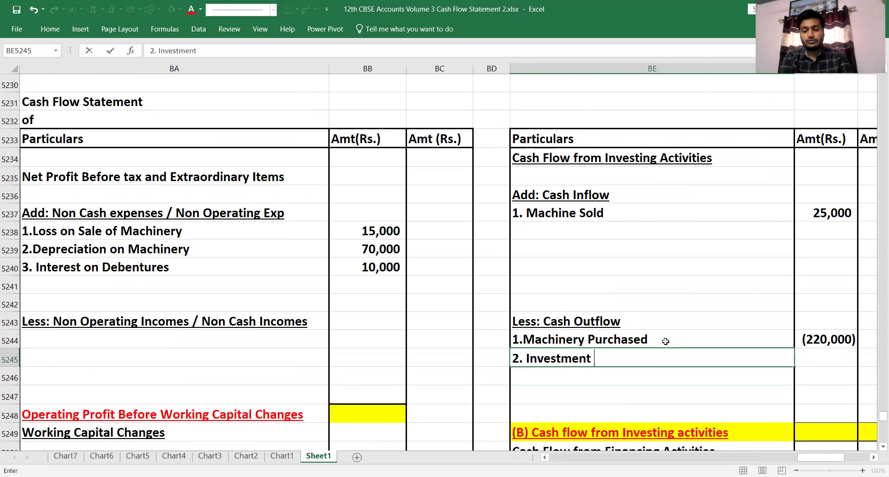
{"action": "type", "text": "purchased"}
{"action": "key", "text": "Tab"}
{"action": "type", "text": "-5000"}
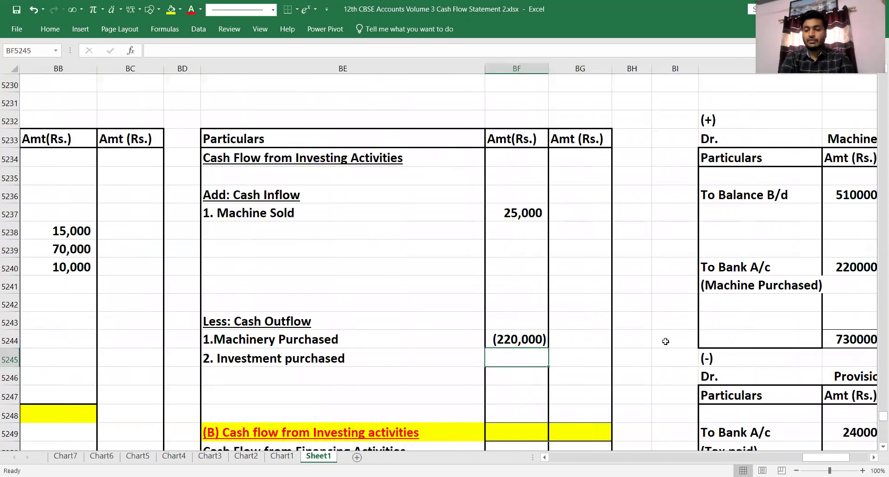
{"action": "type", "text": "0"}
{"action": "key", "text": "Return"}
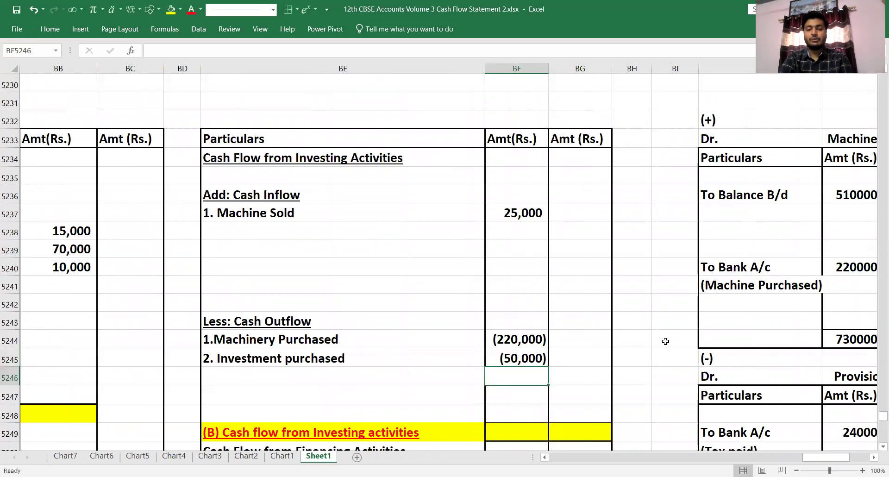
Examine the 10% Investments figures for both years in the balance sheet image, along with the additional information below it
{"action": "key", "text": "Left"}
{"action": "key", "text": "Left"}
{"action": "key", "text": "Left"}
{"action": "key", "text": "Up"}
{"action": "key", "text": "Up"}
{"action": "key", "text": "Up"}
{"action": "key", "text": "Up"}
{"action": "key", "text": "Up"}
{"action": "key", "text": "Up"}
{"action": "key", "text": "Up"}
{"action": "key", "text": "Up"}
{"action": "key", "text": "Up"}
{"action": "key", "text": "Up"}
{"action": "key", "text": "Up"}
{"action": "key", "text": "Up"}
{"action": "key", "text": "Up"}
{"action": "key", "text": "Up"}
{"action": "key", "text": "Up"}
{"action": "key", "text": "Up"}
{"action": "key", "text": "Up"}
{"action": "key", "text": "Up"}
{"action": "key", "text": "Up"}
{"action": "key", "text": "Up"}
{"action": "key", "text": "Up"}
{"action": "key", "text": "Up"}
{"action": "key", "text": "Up"}
{"action": "key", "text": "Up"}
{"action": "key", "text": "Up"}
{"action": "key", "text": "Up"}
{"action": "key", "text": "Up"}
{"action": "key", "text": "Up"}
{"action": "key", "text": "Up"}
{"action": "key", "text": "Up"}
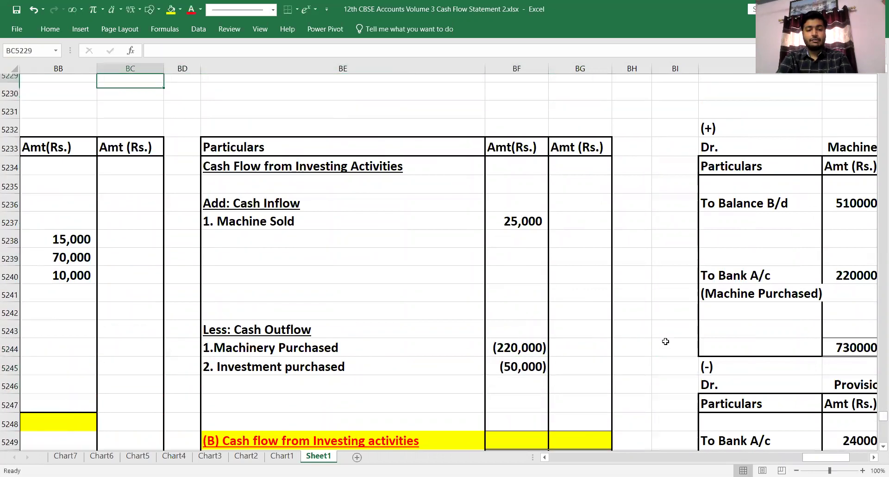
{"action": "key", "text": "Left"}
{"action": "key", "text": "Left"}
{"action": "key", "text": "Left"}
{"action": "key", "text": "Left"}
{"action": "key", "text": "Up"}
{"action": "key", "text": "Up"}
{"action": "key", "text": "Up"}
{"action": "key", "text": "Up"}
{"action": "key", "text": "Up"}
{"action": "key", "text": "Up"}
{"action": "key", "text": "Up"}
{"action": "key", "text": "Up"}
{"action": "key", "text": "Up"}
{"action": "key", "text": "Up"}
{"action": "key", "text": "Up"}
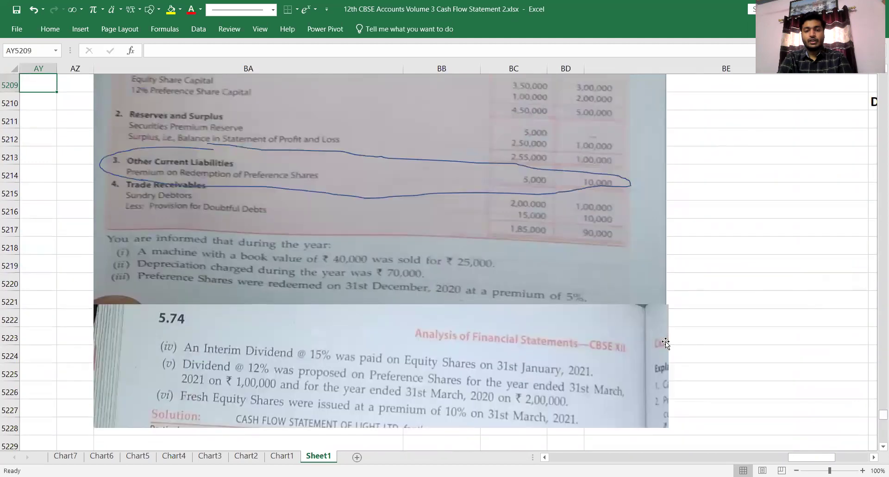
{"action": "key", "text": "Right"}
{"action": "key", "text": "Right"}
{"action": "key", "text": "Up"}
{"action": "key", "text": "Up"}
{"action": "key", "text": "Up"}
{"action": "key", "text": "Up"}
{"action": "key", "text": "Up"}
{"action": "key", "text": "Up"}
{"action": "key", "text": "Up"}
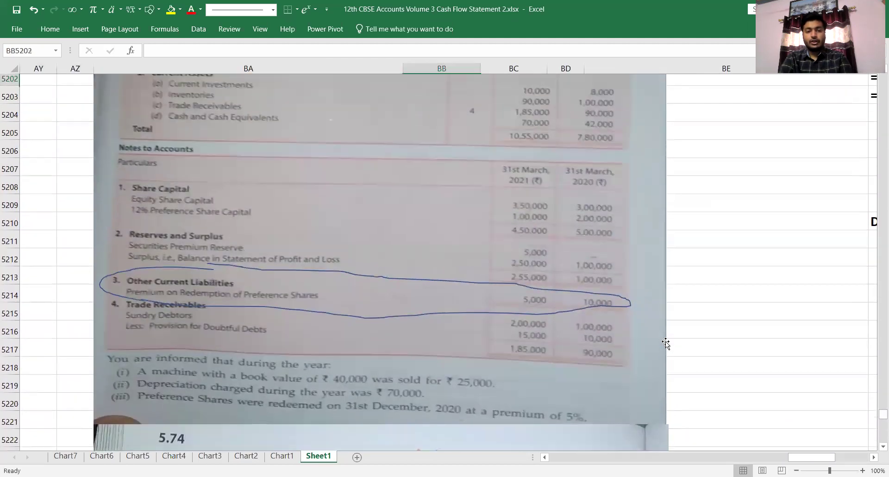
{"action": "key", "text": "Right"}
{"action": "key", "text": "Right"}
{"action": "key", "text": "Up"}
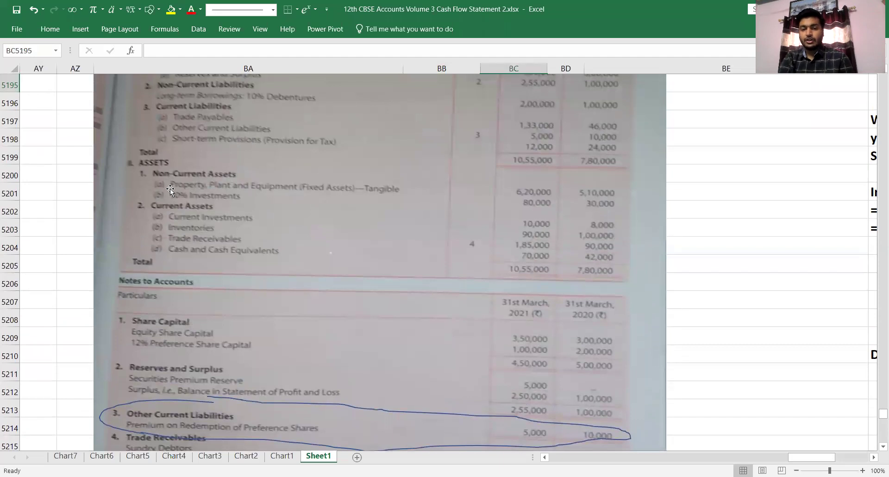
Copy the three-line assumption note about debentures issued at year end to BF5205, below the Interest on Debentures working
{"action": "key", "text": "Right"}
{"action": "key", "text": "Down"}
{"action": "key", "text": "Right"}
{"action": "key", "text": "Down"}
{"action": "key", "text": "Right"}
{"action": "key", "text": "Down"}
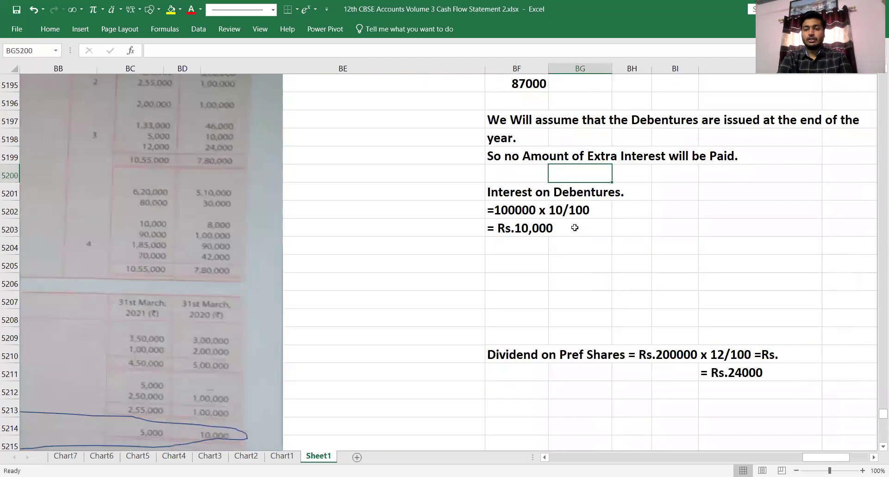
{"action": "key", "text": "Down"}
{"action": "key", "text": "Down"}
{"action": "key", "text": "Down"}
{"action": "key", "text": "Down"}
{"action": "key", "text": "Down"}
{"action": "key", "text": "Down"}
{"action": "key", "text": "Down"}
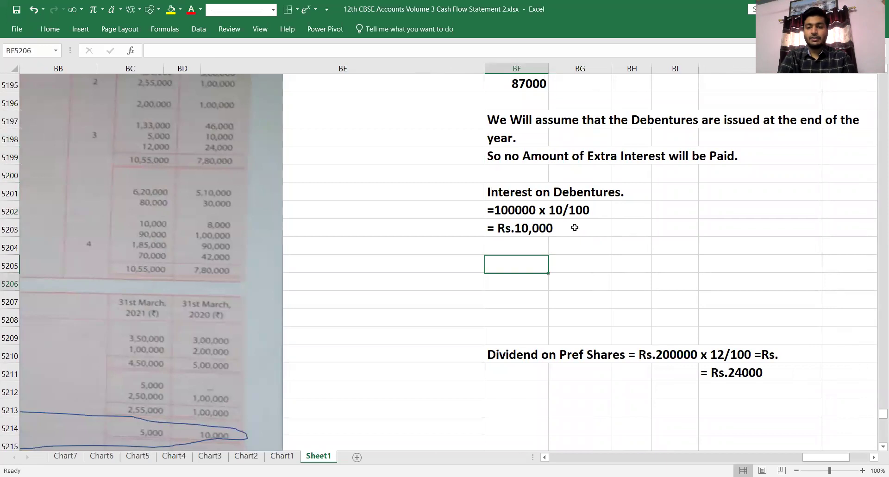
{"action": "key", "text": "Up"}
{"action": "key", "text": "Up"}
{"action": "key", "text": "Up"}
{"action": "key", "text": "Up"}
{"action": "key", "text": "Up"}
{"action": "key", "text": "Up"}
{"action": "key", "text": "Up"}
{"action": "key", "text": "Up"}
{"action": "key", "text": "Up"}
{"action": "key", "text": "Down"}
{"action": "key", "text": "shift+Down"}
{"action": "key", "text": "shift+Down"}
{"action": "key", "text": "shift+Right"}
{"action": "key", "text": "shift+Right"}
{"action": "key", "text": "shift+Right"}
{"action": "key", "text": "shift+Right"}
{"action": "key", "text": "shift+Right"}
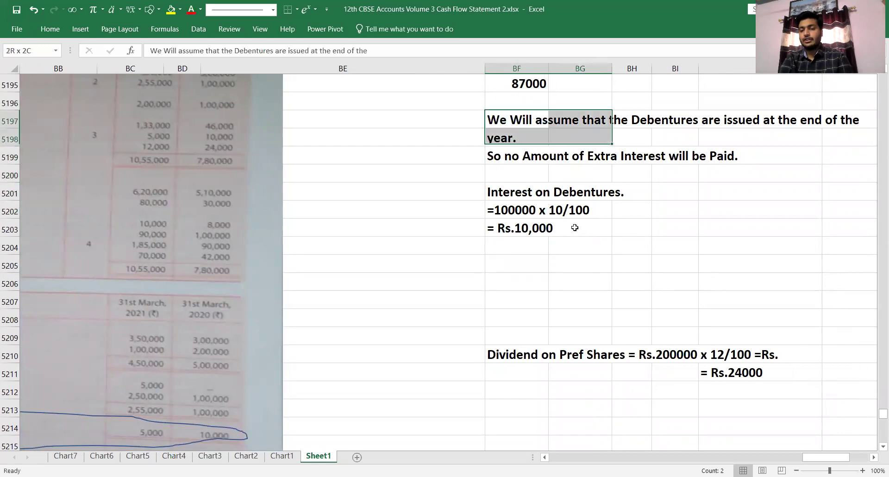
{"action": "key", "text": "ctrl+c"}
{"action": "key", "text": "Down"}
{"action": "key", "text": "Down"}
{"action": "key", "text": "Down"}
{"action": "key", "text": "Down"}
{"action": "key", "text": "Down"}
{"action": "key", "text": "Down"}
{"action": "key", "text": "Down"}
{"action": "key", "text": "Down"}
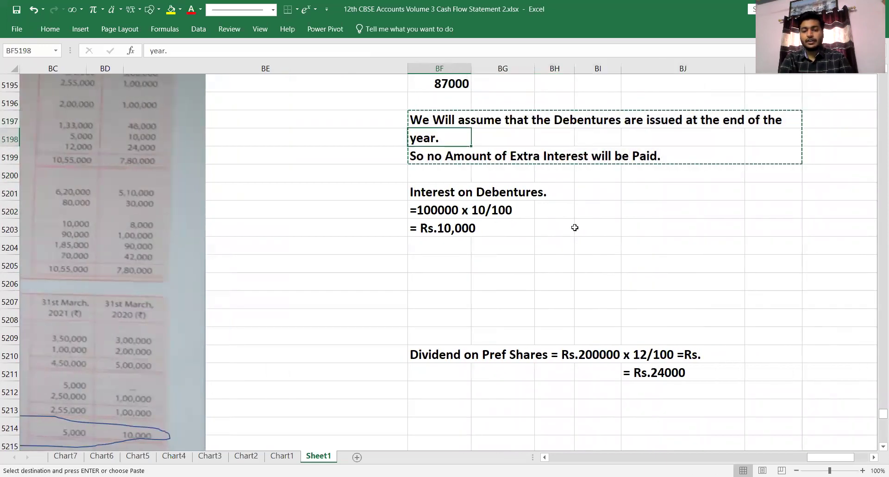
{"action": "key", "text": "ctrl+v"}
{"action": "key", "text": "Down"}
{"action": "key", "text": "Down"}
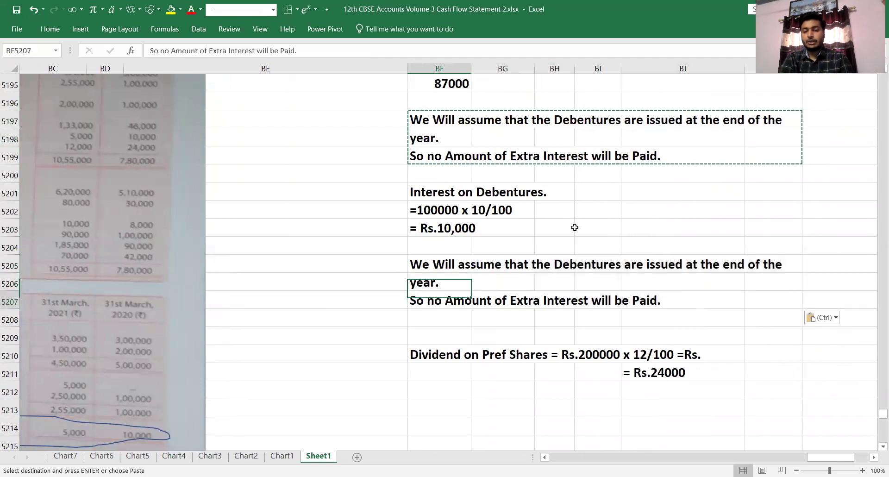
Replace "Debentures" with "new Investments" in the first line of the copied assumption note
{"action": "key", "text": "Left"}
{"action": "key", "text": "Up"}
{"action": "key", "text": "Up"}
{"action": "key", "text": "Up"}
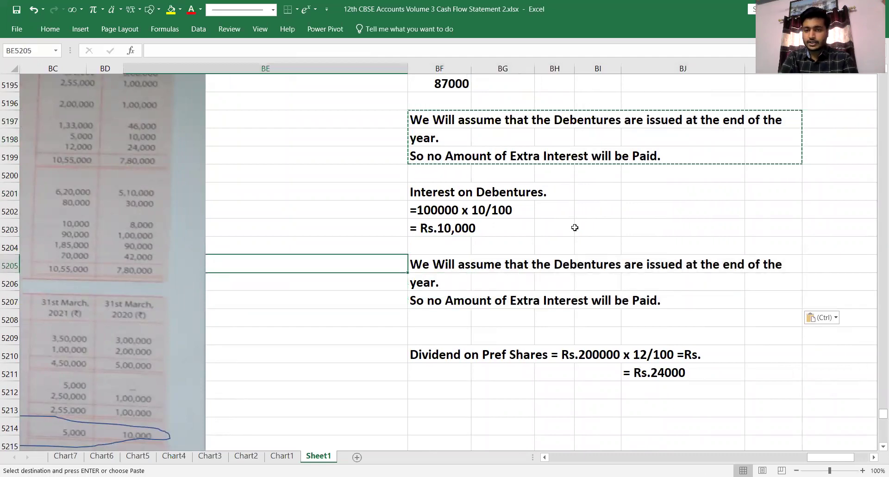
{"action": "key", "text": "Right"}
{"action": "key", "text": "Down"}
{"action": "key", "text": "F2"}
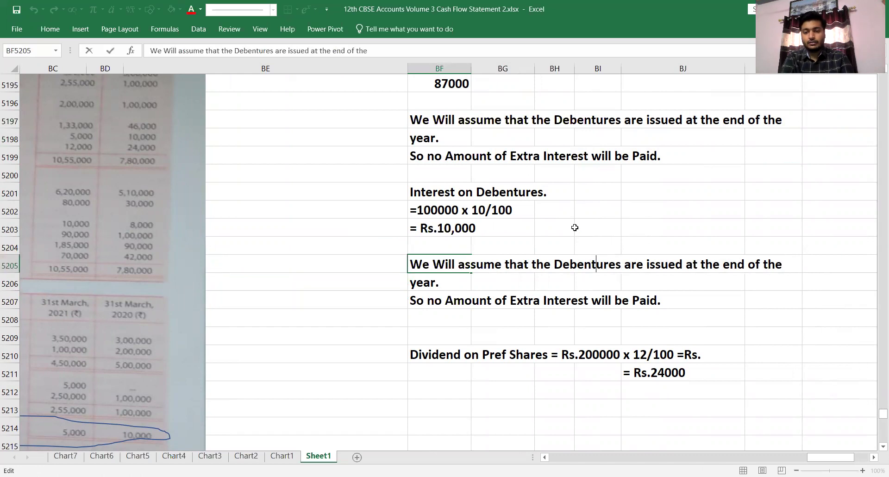
{"action": "key", "text": "Delete"}
{"action": "key", "text": "BackSpace"}
{"action": "key", "text": "BackSpace"}
{"action": "key", "text": "BackSpace"}
{"action": "key", "text": "BackSpace"}
{"action": "key", "text": "BackSpace"}
{"action": "key", "text": "BackSpace"}
{"action": "key", "text": "BackSpace"}
{"action": "key", "text": "BackSpace"}
{"action": "key", "text": "BackSpace"}
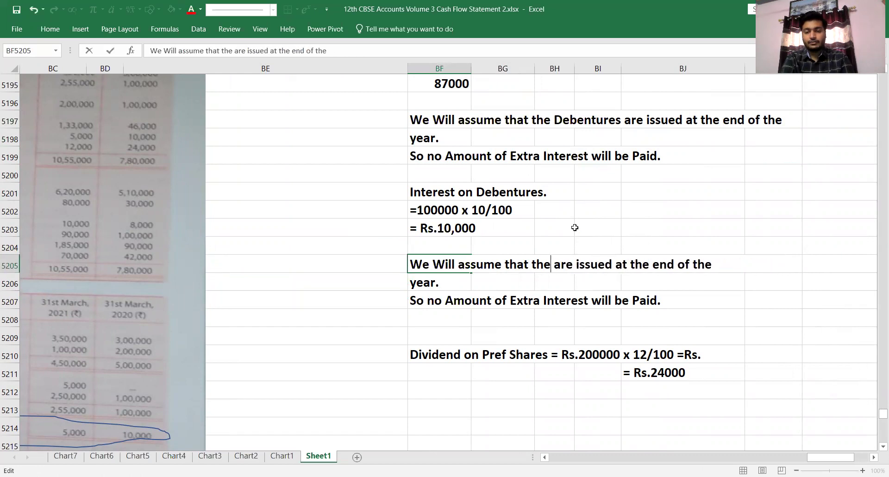
{"action": "type", "text": "I"}
{"action": "key", "text": "BackSpace"}
{"action": "key", "text": "BackSpace"}
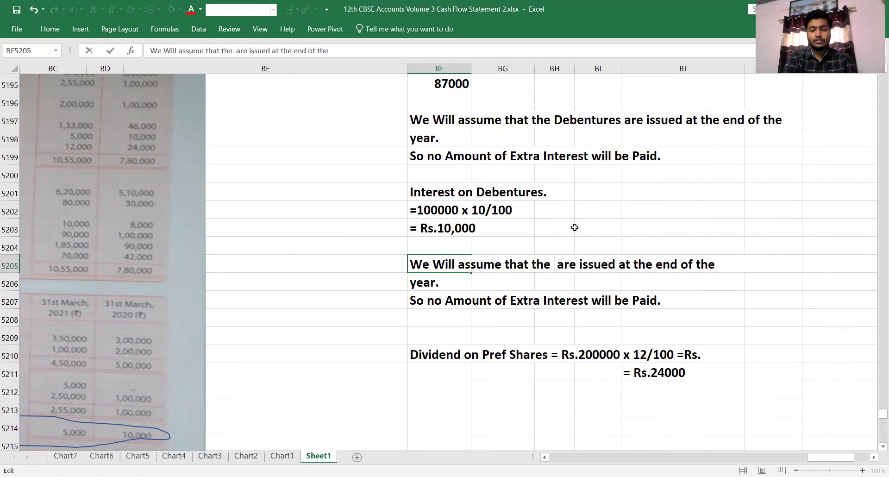
{"action": "type", "text": "new In"}
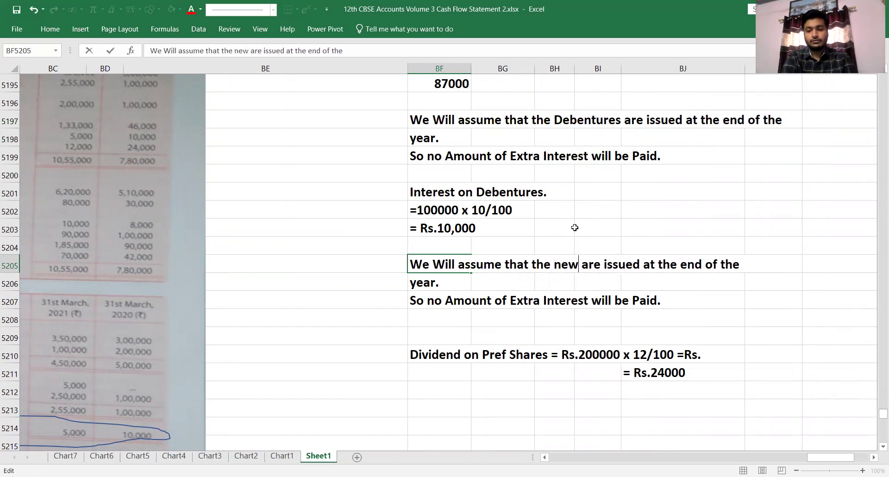
{"action": "type", "text": "vestments"}
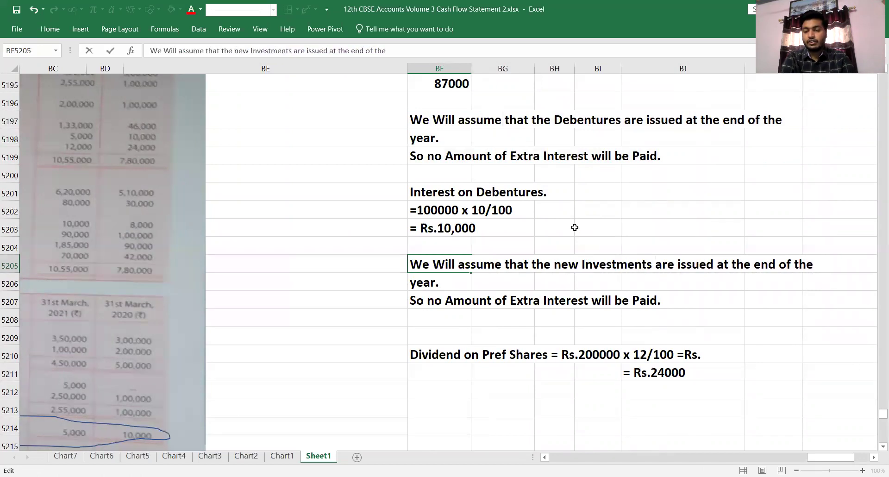
Replace "issued" with "Purchased" in the first line of the new investments note
{"action": "key", "text": "BackSpace"}
{"action": "key", "text": "BackSpace"}
{"action": "key", "text": "BackSpace"}
{"action": "key", "text": "BackSpace"}
{"action": "key", "text": "BackSpace"}
{"action": "key", "text": "BackSpace"}
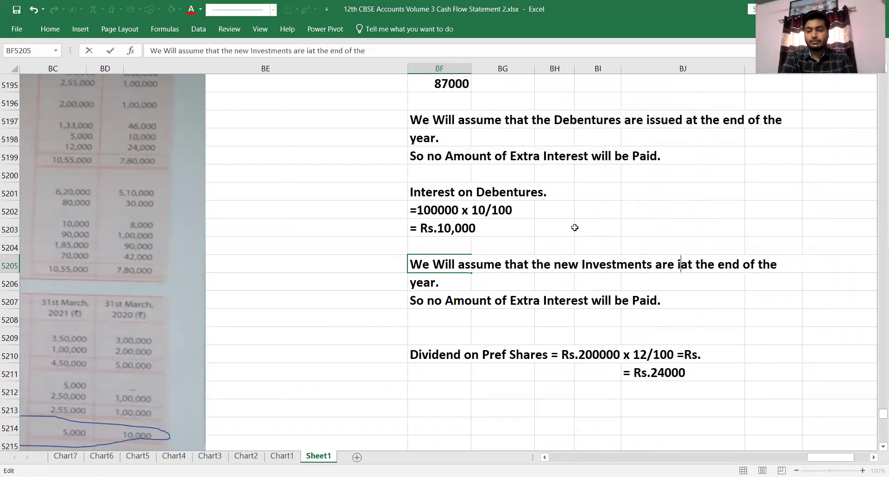
{"action": "type", "text": "Purchased"}
{"action": "key", "text": "ctrl+Return"}
Change the last line of the new investments note to "So no Amount of Extra Interest will be received."
{"action": "key", "text": "Down"}
{"action": "key", "text": "Down"}
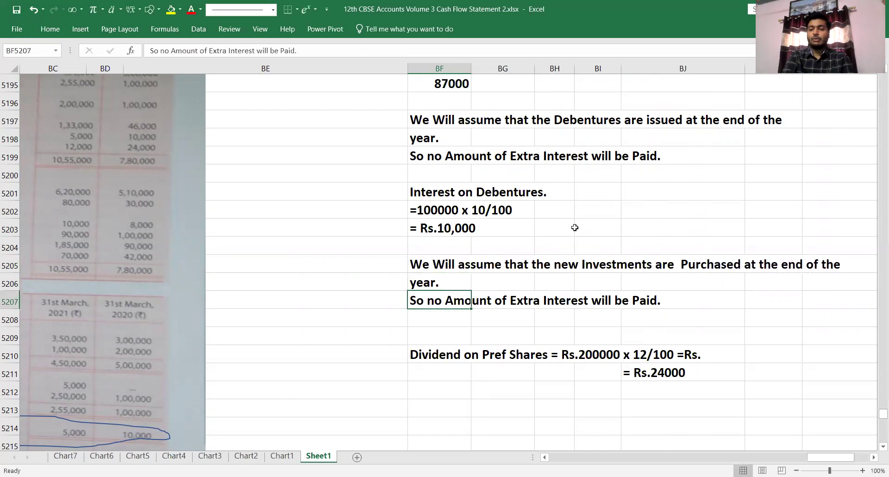
{"action": "key", "text": "F2"}
{"action": "key", "text": "Left"}
{"action": "key", "text": "BackSpace"}
{"action": "key", "text": "BackSpace"}
{"action": "key", "text": "BackSpace"}
{"action": "key", "text": "BackSpace"}
{"action": "type", "text": "received"}
{"action": "key", "text": "Return"}
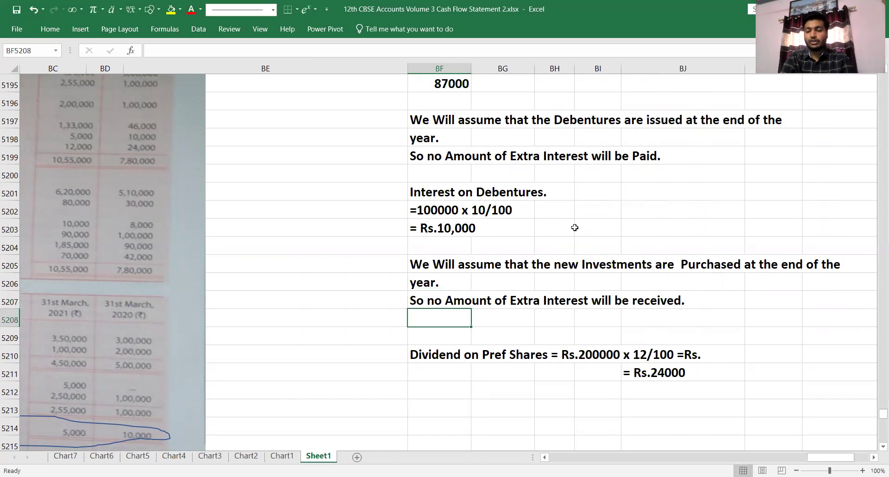
Examine the assets section of the balance sheet image to check the 10% Investments figures for both years
{"action": "key", "text": "Left"}
{"action": "key", "text": "Left"}
{"action": "key", "text": "Left"}
{"action": "key", "text": "Left"}
{"action": "key", "text": "Left"}
{"action": "key", "text": "Left"}
{"action": "key", "text": "Up"}
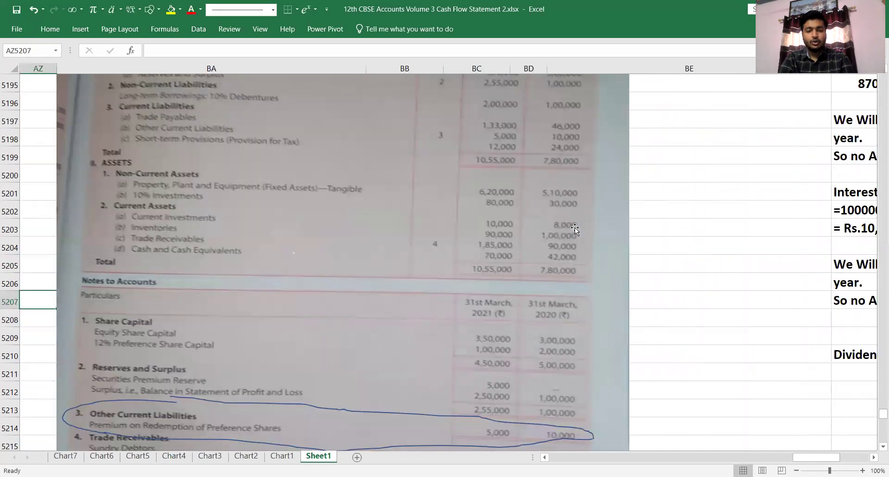
{"action": "key", "text": "Up"}
{"action": "key", "text": "Up"}
{"action": "key", "text": "Up"}
{"action": "key", "text": "Up"}
{"action": "key", "text": "Up"}
{"action": "key", "text": "Up"}
{"action": "key", "text": "Up"}
{"action": "key", "text": "Up"}
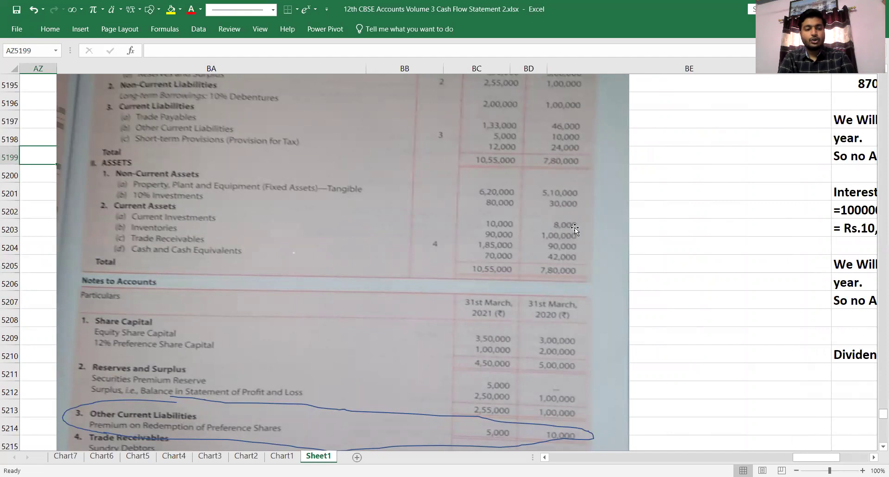
Add the working "interest on Investments =Rs.30000 x 10/100 = Rs.3000" below the preference dividend working
{"action": "key", "text": "Up"}
{"action": "key", "text": "Up"}
{"action": "key", "text": "Up"}
{"action": "key", "text": "Up"}
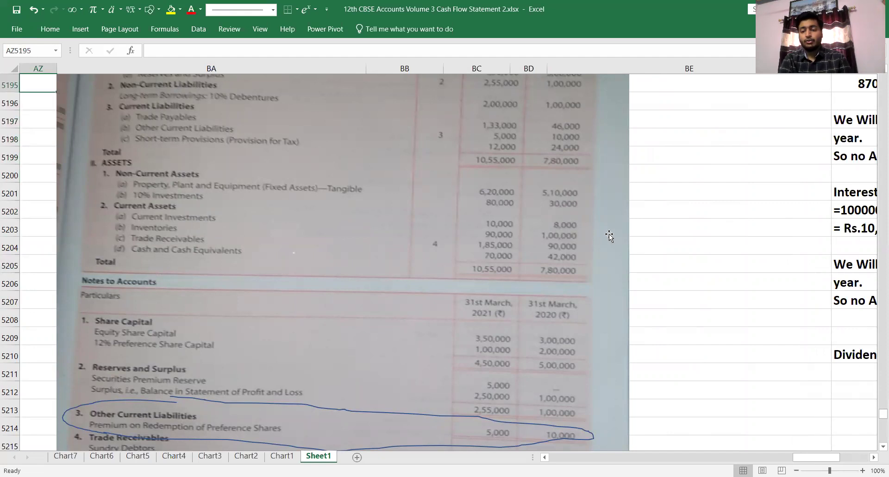
{"action": "left_click", "coordinate": [795, 353]}
{"action": "key", "text": "Right"}
{"action": "key", "text": "Down"}
{"action": "key", "text": "Right"}
{"action": "key", "text": "Down"}
{"action": "key", "text": "Right"}
{"action": "key", "text": "Left"}
{"action": "key", "text": "Left"}
{"action": "key", "text": "Down"}
{"action": "type", "text": "interest on "}
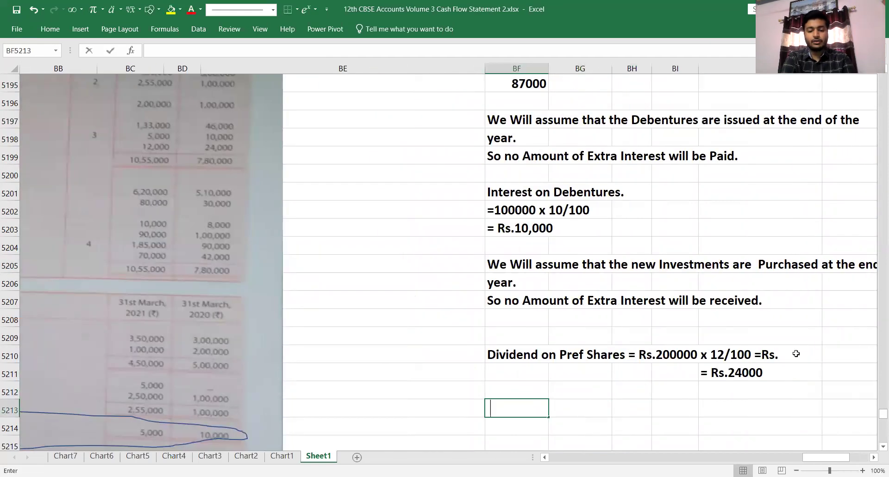
{"action": "type", "text": "Investments"}
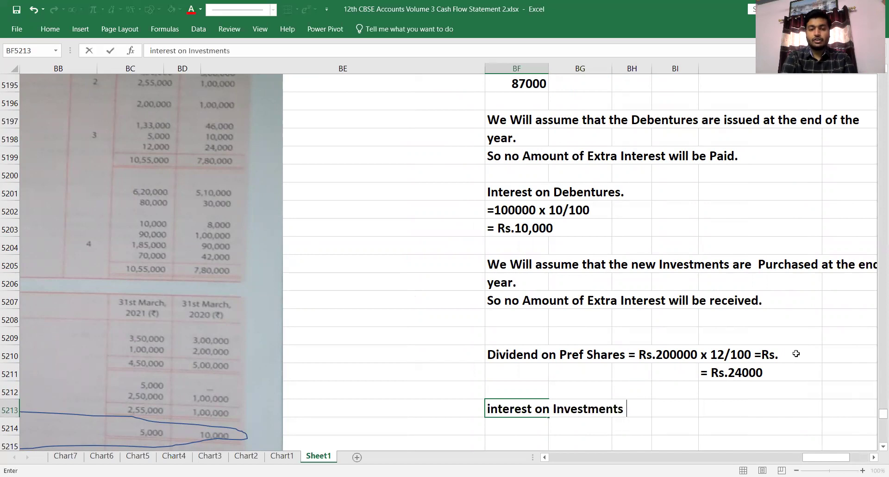
{"action": "type", "text": "  =Rs"}
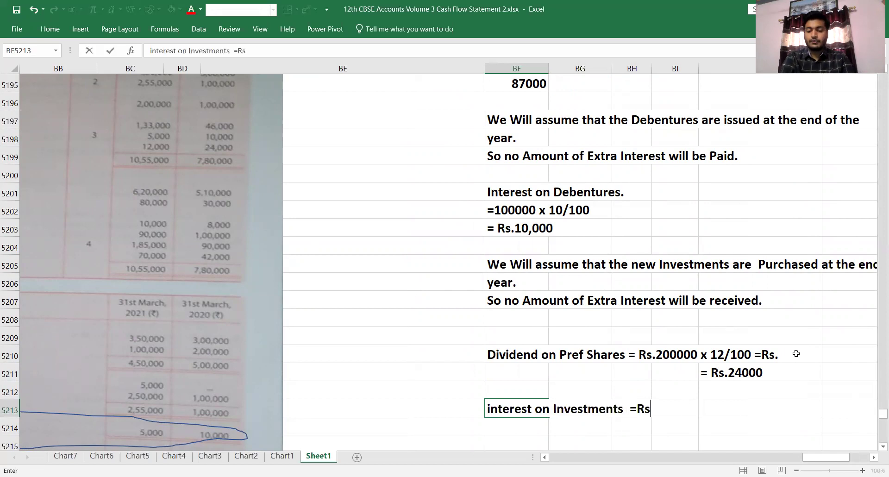
{"action": "type", "text": ".30000 x 10/1"}
{"action": "type", "text": "=rs"}
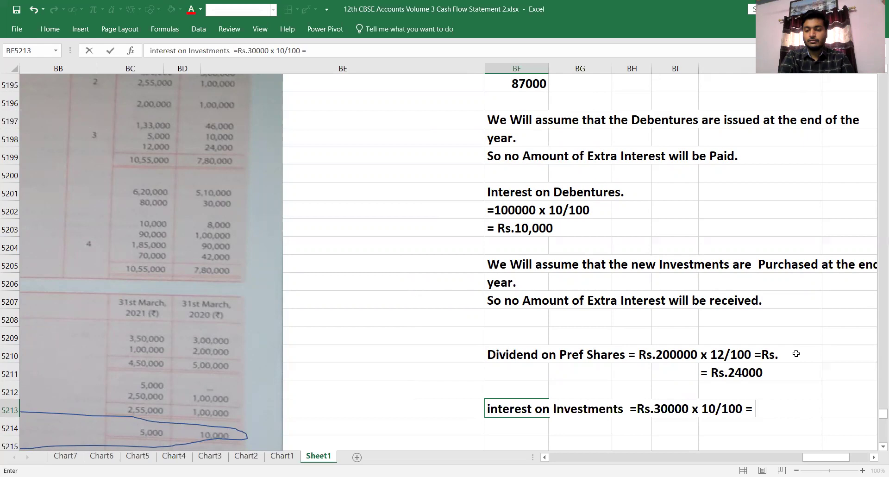
{"action": "type", "text": ".3000"}
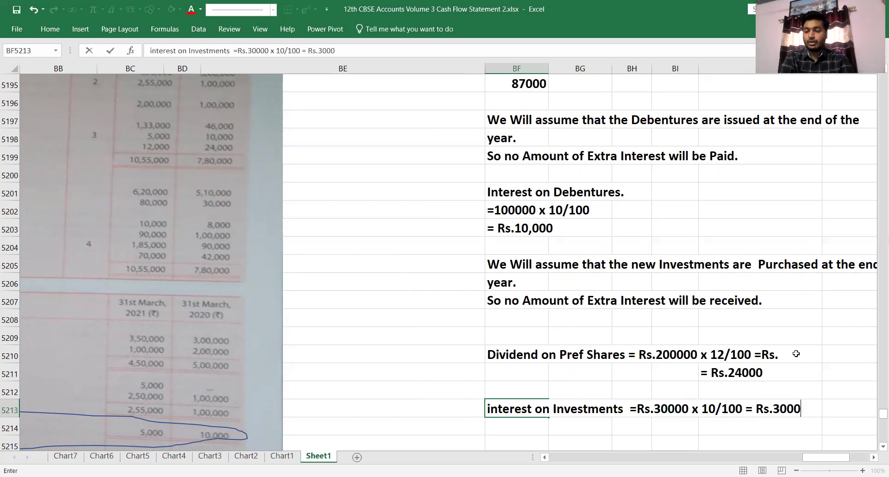
{"action": "key", "text": "Return"}
Add "2. Interest on Investments" with an amount of 3000 under Cash Inflow in the investing activities table
{"action": "key", "text": "Left"}
{"action": "key", "text": "Left"}
{"action": "key", "text": "Up"}
{"action": "key", "text": "Left"}
{"action": "key", "text": "Up"}
{"action": "key", "text": "Down"}
{"action": "key", "text": "Down"}
{"action": "key", "text": "Down"}
{"action": "key", "text": "Down"}
{"action": "key", "text": "Down"}
{"action": "key", "text": "Down"}
{"action": "key", "text": "Down"}
{"action": "key", "text": "Down"}
{"action": "key", "text": "Down"}
{"action": "key", "text": "Down"}
{"action": "key", "text": "Down"}
{"action": "key", "text": "Down"}
{"action": "key", "text": "Down"}
{"action": "key", "text": "Down"}
{"action": "key", "text": "Down"}
{"action": "key", "text": "Down"}
{"action": "key", "text": "Down"}
{"action": "key", "text": "Down"}
{"action": "key", "text": "Down"}
{"action": "key", "text": "Down"}
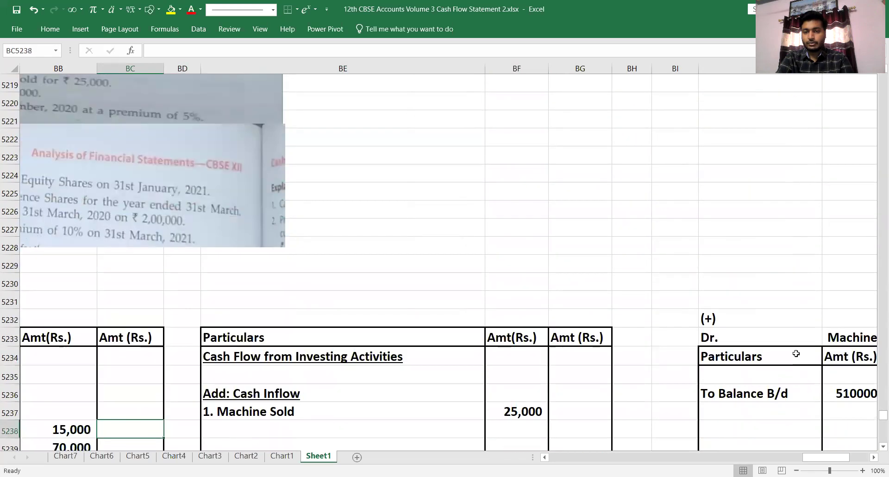
{"action": "key", "text": "Down"}
{"action": "key", "text": "Down"}
{"action": "key", "text": "Down"}
{"action": "key", "text": "Down"}
{"action": "key", "text": "Down"}
{"action": "key", "text": "Down"}
{"action": "key", "text": "Down"}
{"action": "key", "text": "Right"}
{"action": "key", "text": "Right"}
{"action": "key", "text": "Right"}
{"action": "key", "text": "Right"}
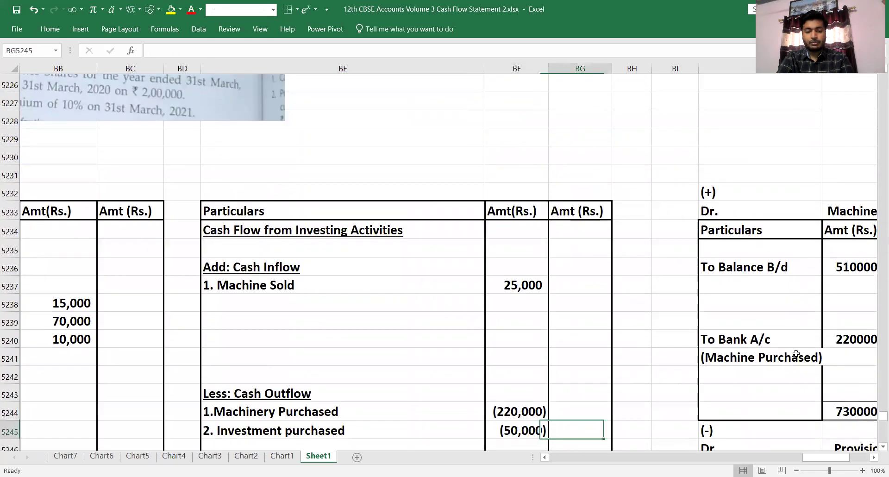
{"action": "key", "text": "Down"}
{"action": "key", "text": "Down"}
{"action": "key", "text": "Left"}
{"action": "key", "text": "Left"}
{"action": "key", "text": "Up"}
{"action": "key", "text": "Up"}
{"action": "key", "text": "Up"}
{"action": "key", "text": "Up"}
{"action": "key", "text": "Up"}
{"action": "key", "text": "Up"}
{"action": "key", "text": "Up"}
{"action": "key", "text": "Up"}
{"action": "key", "text": "Up"}
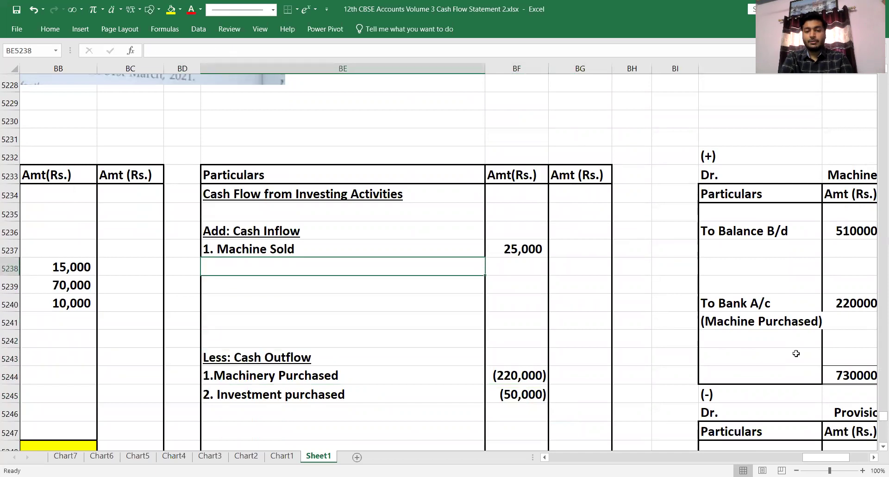
{"action": "type", "text": "2. Interest o"}
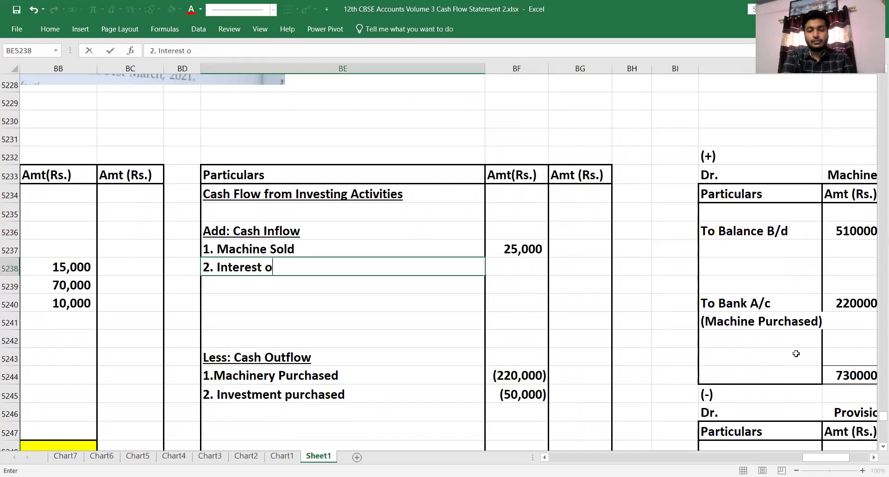
{"action": "type", "text": "n Invest,ent"}
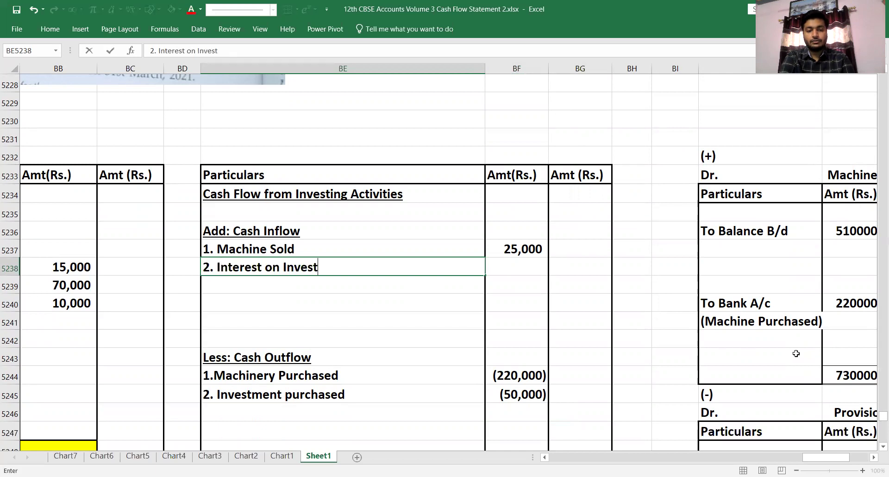
{"action": "key", "text": "BackSpace"}
{"action": "key", "text": "BackSpace"}
{"action": "key", "text": "BackSpace"}
{"action": "key", "text": "BackSpace"}
{"action": "type", "text": "ments"}
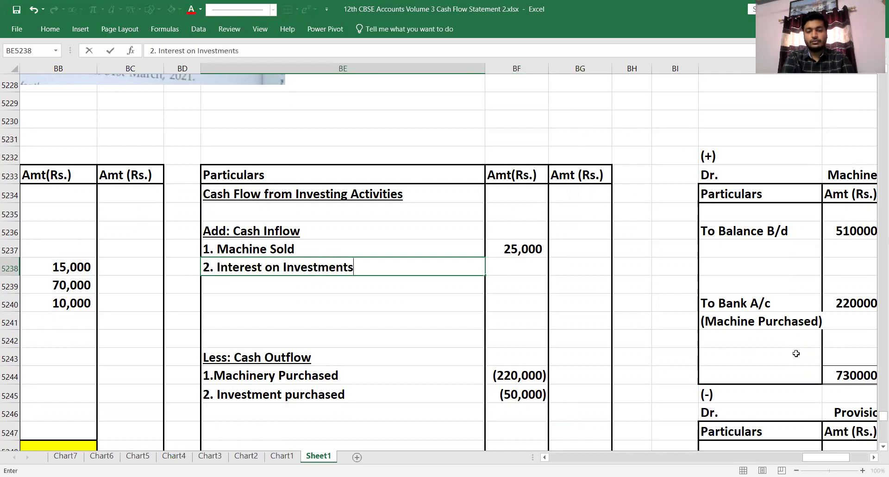
{"action": "key", "text": "Tab"}
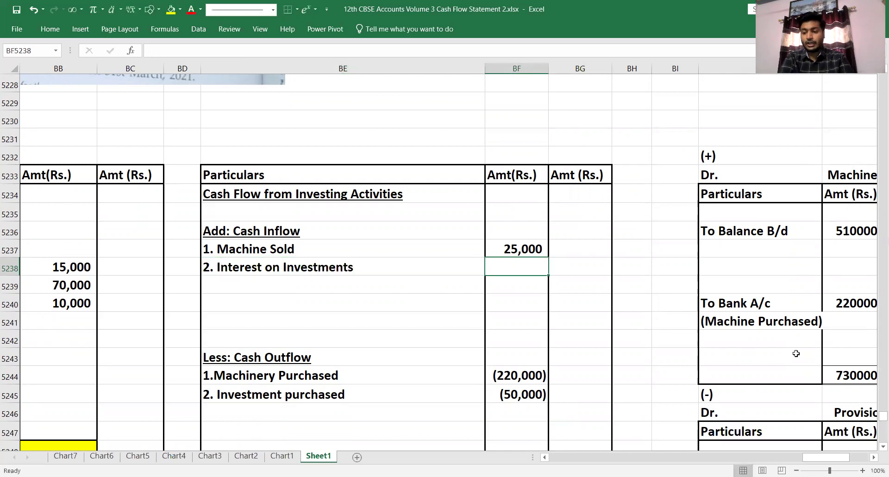
{"action": "type", "text": "300"}
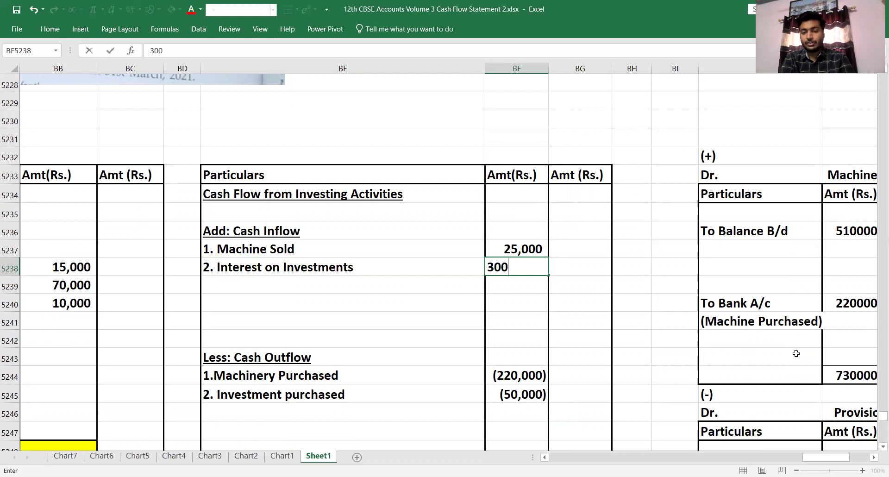
{"action": "key", "text": "Return"}
Enter "1. Interest on Investments" with -3000 under Less: Non Operating Incomes / Non Cash Incomes in the operating section
{"action": "key", "text": "Left"}
{"action": "key", "text": "Left"}
{"action": "key", "text": "Left"}
{"action": "key", "text": "Left"}
{"action": "key", "text": "Down"}
{"action": "key", "text": "Left"}
{"action": "key", "text": "Down"}
{"action": "key", "text": "Down"}
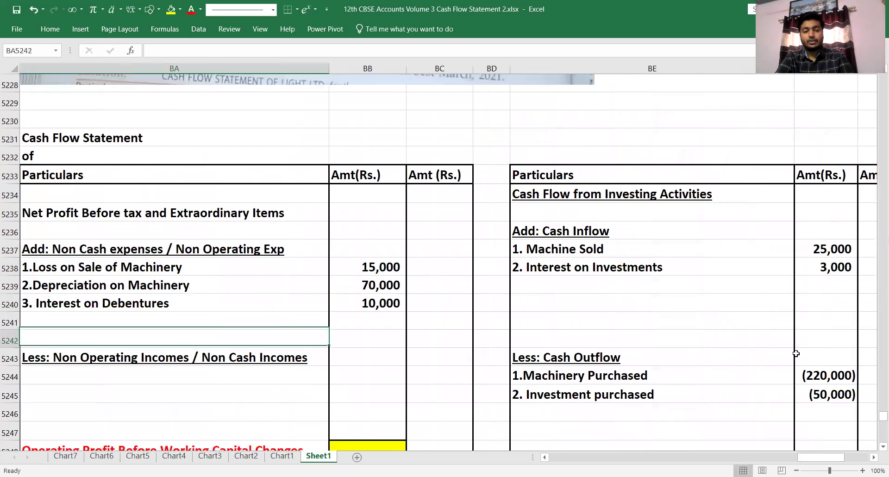
{"action": "key", "text": "Left"}
{"action": "key", "text": "Right"}
{"action": "key", "text": "Down"}
{"action": "key", "text": "Down"}
{"action": "key", "text": "Down"}
{"action": "key", "text": "Down"}
{"action": "key", "text": "Left"}
{"action": "key", "text": "Right"}
{"action": "key", "text": "Up"}
{"action": "key", "text": "Up"}
{"action": "type", "text": "1."}
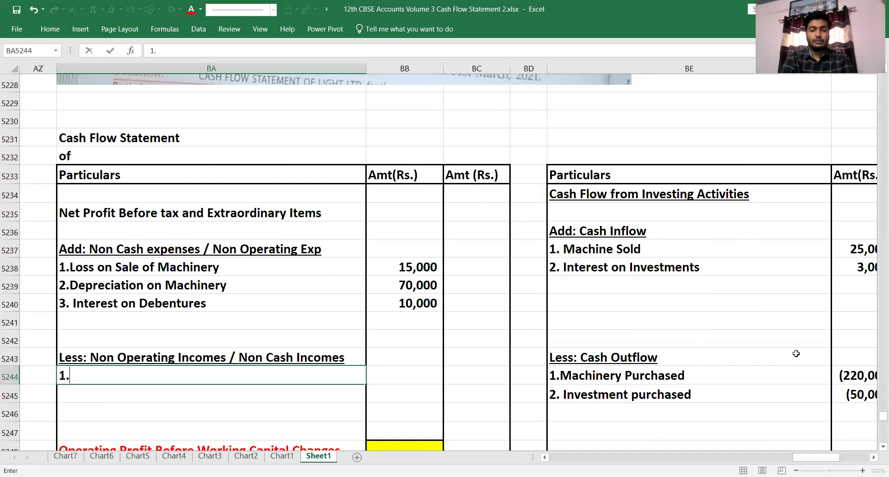
{"action": "type", "text": " Interes"}
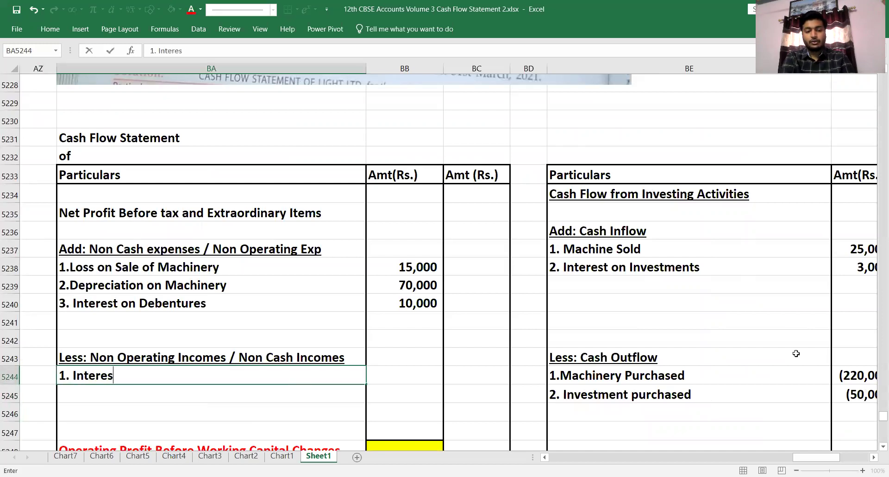
{"action": "type", "text": "t on Inev"}
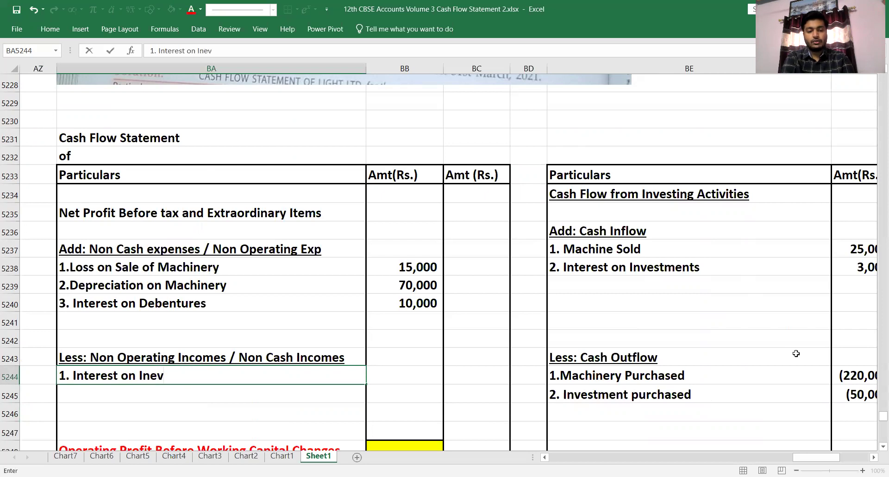
{"action": "type", "text": "stments"}
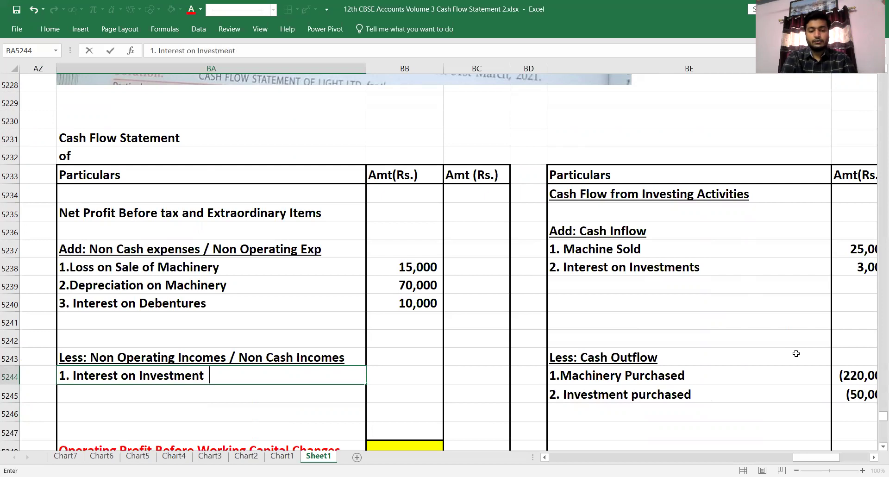
{"action": "key", "text": "Tab"}
{"action": "type", "text": "-3000"}
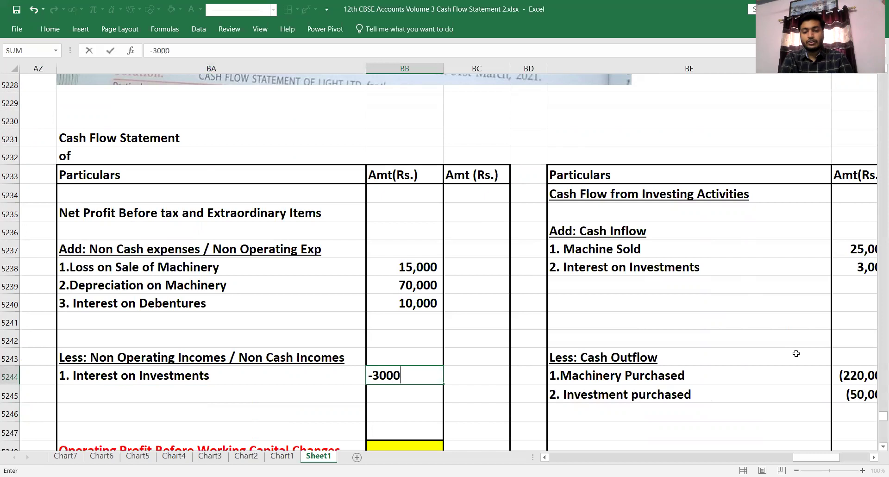
{"action": "key", "text": "Return"}
Examine the balance sheet image's assets section and notes to accounts for the remaining cash flow items
{"action": "key", "text": "Left"}
{"action": "key", "text": "Up"}
{"action": "key", "text": "Up"}
{"action": "key", "text": "Up"}
{"action": "key", "text": "Up"}
{"action": "key", "text": "Up"}
{"action": "key", "text": "Up"}
{"action": "key", "text": "Up"}
{"action": "key", "text": "Up"}
{"action": "key", "text": "Up"}
{"action": "key", "text": "Up"}
{"action": "key", "text": "Up"}
{"action": "key", "text": "Up"}
{"action": "key", "text": "Up"}
{"action": "key", "text": "Up"}
{"action": "key", "text": "Up"}
{"action": "key", "text": "Up"}
{"action": "key", "text": "Up"}
{"action": "key", "text": "Up"}
{"action": "key", "text": "Up"}
{"action": "key", "text": "Up"}
{"action": "key", "text": "Up"}
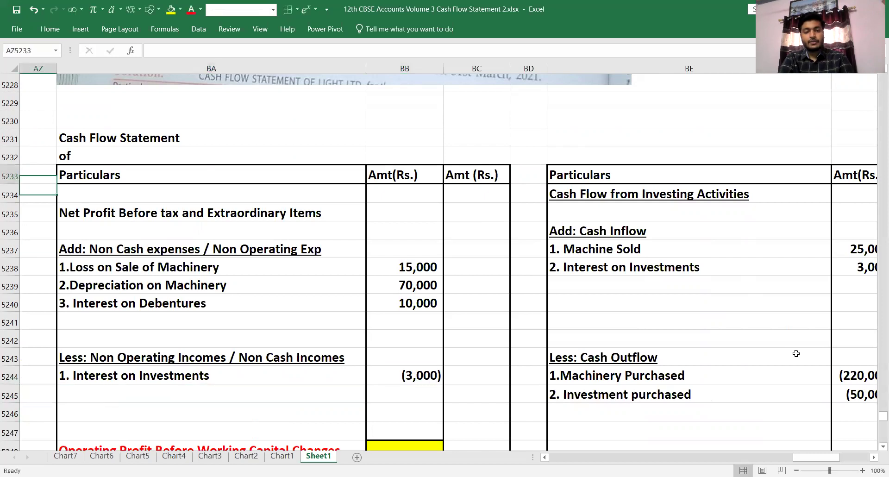
{"action": "key", "text": "Up"}
{"action": "key", "text": "Up"}
{"action": "key", "text": "Up"}
{"action": "key", "text": "Up"}
{"action": "key", "text": "Up"}
{"action": "key", "text": "Up"}
{"action": "key", "text": "Up"}
{"action": "key", "text": "Up"}
{"action": "key", "text": "Up"}
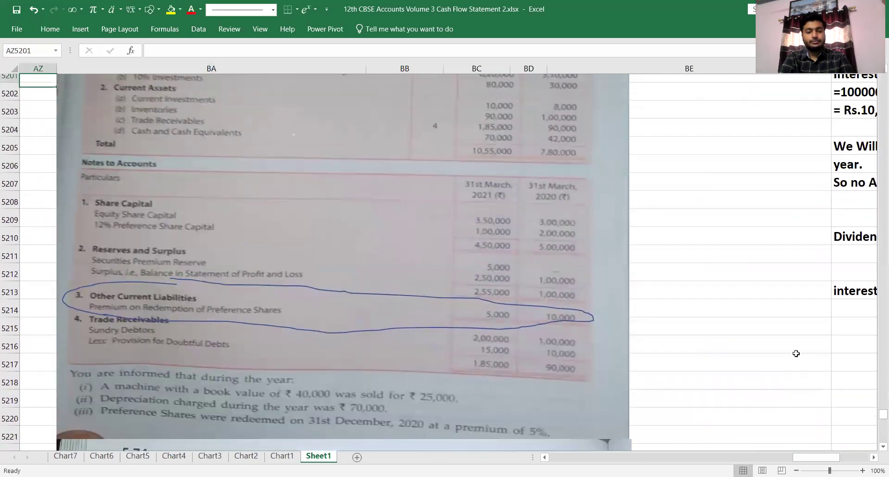
{"action": "key", "text": "Up"}
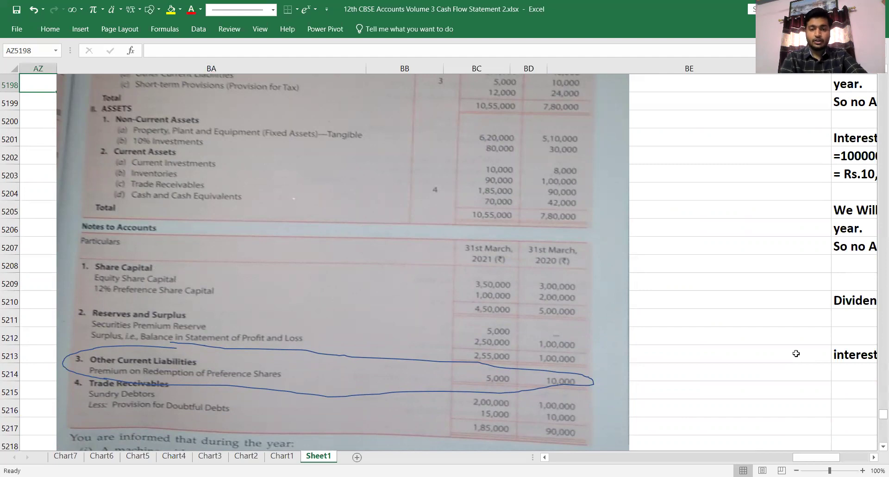
{"action": "key", "text": "Right"}
{"action": "key", "text": "Right"}
{"action": "key", "text": "Down"}
{"action": "key", "text": "Down"}
{"action": "key", "text": "Down"}
{"action": "key", "text": "Down"}
{"action": "key", "text": "Down"}
{"action": "key", "text": "Down"}
{"action": "key", "text": "Down"}
{"action": "key", "text": "Down"}
{"action": "key", "text": "Down"}
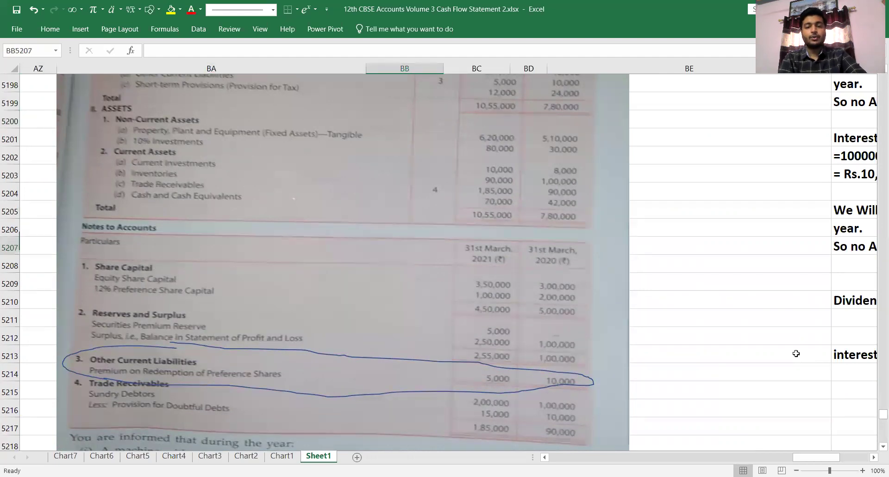
{"action": "key", "text": "Right"}
{"action": "key", "text": "Down"}
{"action": "key", "text": "Down"}
{"action": "key", "text": "Right"}
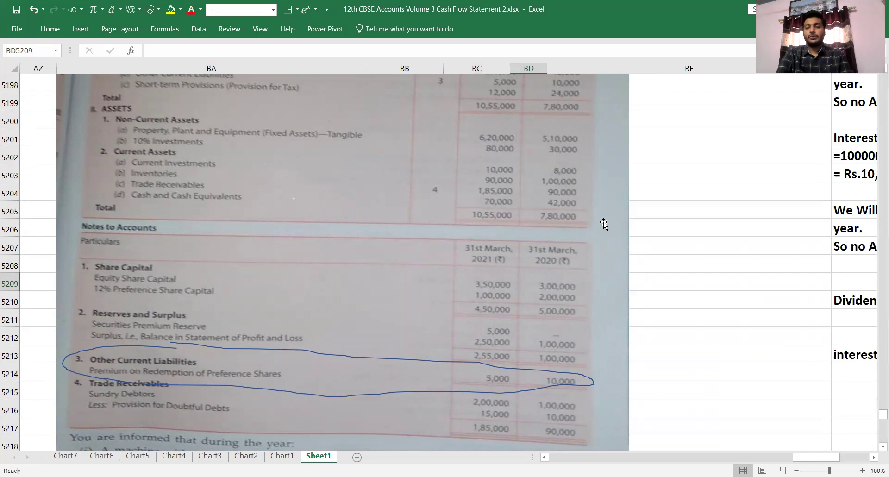
Enter "Cash and Cash Equivalnets 42000" in the row below Add: Opening Cash and Cash Equivalents
{"action": "left_click", "coordinate": [661, 248]}
{"action": "key", "text": "Down"}
{"action": "key", "text": "Right"}
{"action": "key", "text": "Down"}
{"action": "key", "text": "Down"}
{"action": "key", "text": "Down"}
{"action": "key", "text": "Down"}
{"action": "key", "text": "Down"}
{"action": "key", "text": "Down"}
{"action": "key", "text": "Down"}
{"action": "key", "text": "Down"}
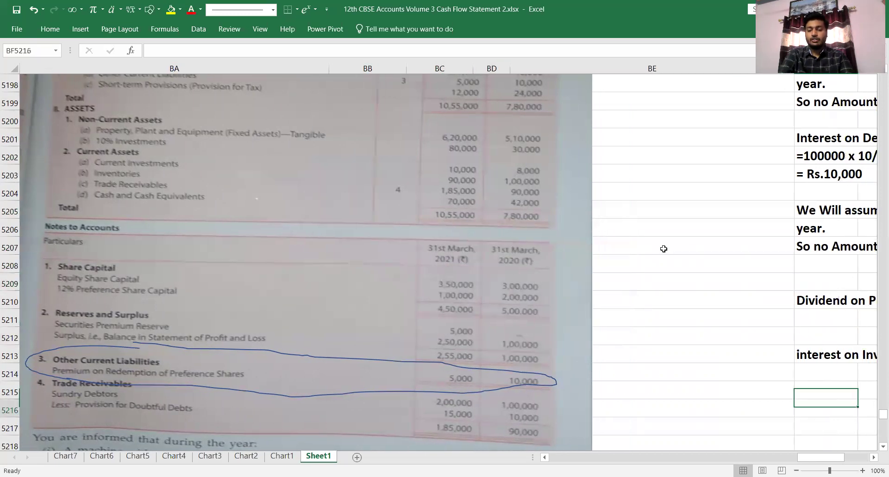
{"action": "key", "text": "Down"}
{"action": "key", "text": "Down"}
{"action": "key", "text": "Down"}
{"action": "key", "text": "Down"}
{"action": "key", "text": "Down"}
{"action": "key", "text": "Down"}
{"action": "key", "text": "Down"}
{"action": "key", "text": "Down"}
{"action": "key", "text": "Down"}
{"action": "key", "text": "Down"}
{"action": "key", "text": "Down"}
{"action": "key", "text": "Down"}
{"action": "key", "text": "Down"}
{"action": "key", "text": "Down"}
{"action": "key", "text": "Down"}
{"action": "key", "text": "Down"}
{"action": "key", "text": "Down"}
{"action": "key", "text": "Down"}
{"action": "key", "text": "Down"}
{"action": "key", "text": "Down"}
{"action": "key", "text": "Down"}
{"action": "key", "text": "Down"}
{"action": "key", "text": "Down"}
{"action": "key", "text": "Down"}
{"action": "key", "text": "Down"}
{"action": "key", "text": "Down"}
{"action": "key", "text": "Right"}
{"action": "key", "text": "Right"}
{"action": "key", "text": "Down"}
{"action": "key", "text": "Down"}
{"action": "key", "text": "Down"}
{"action": "key", "text": "Down"}
{"action": "key", "text": "Down"}
{"action": "key", "text": "Down"}
{"action": "key", "text": "Down"}
{"action": "key", "text": "Down"}
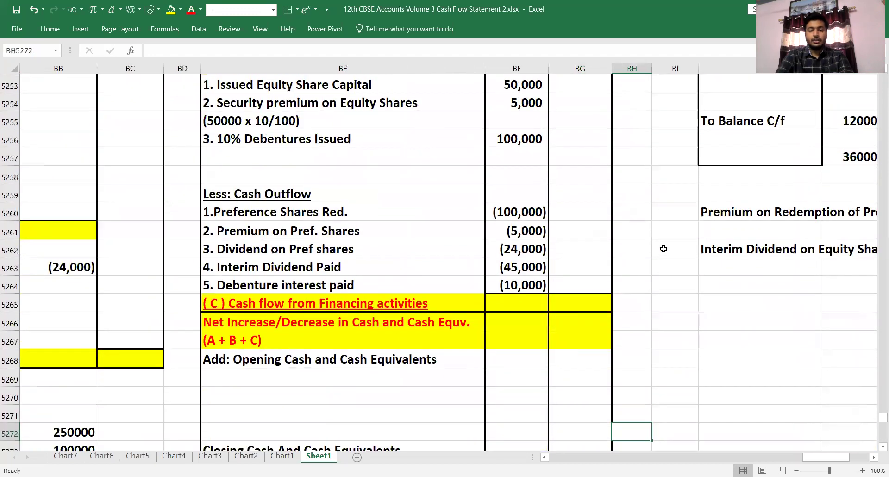
{"action": "key", "text": "Up"}
{"action": "key", "text": "Up"}
{"action": "key", "text": "Up"}
{"action": "key", "text": "Left"}
{"action": "key", "text": "Left"}
{"action": "key", "text": "Left"}
{"action": "type", "text": "Cash and Ca"}
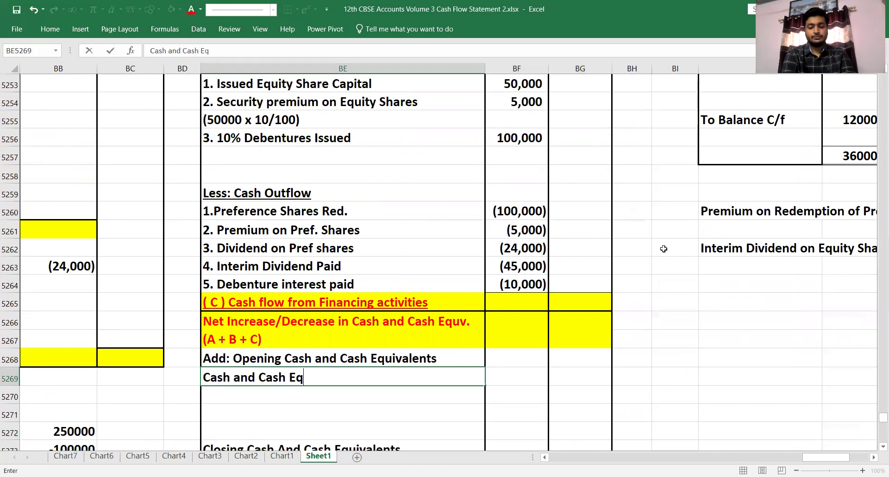
{"action": "type", "text": "sh Equivalnets"}
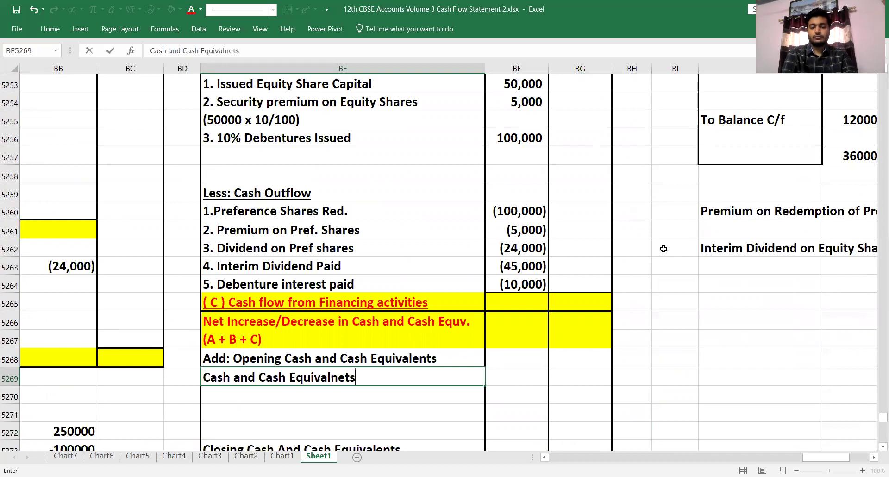
{"action": "type", "text": " 42000"}
{"action": "key", "text": "Return"}
Add the line "Curent Investments" directly beneath the opening cash and cash equivalents amount
{"action": "type", "text": "Cure"}
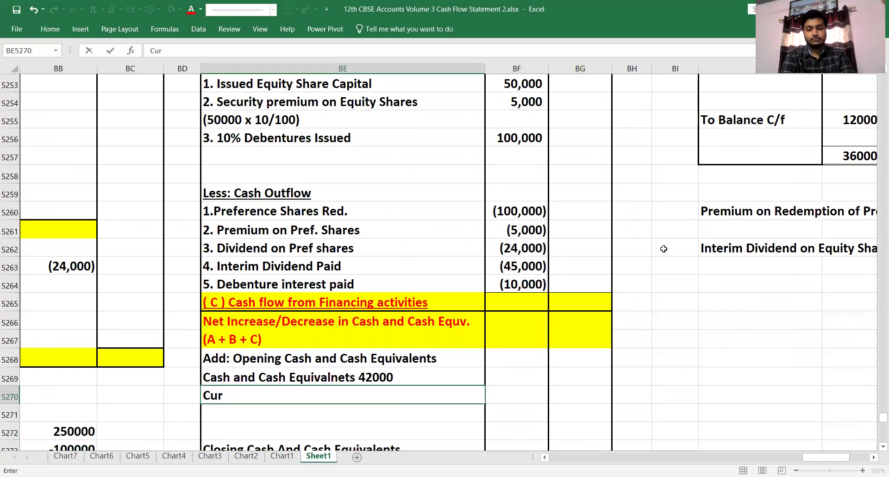
{"action": "type", "text": "nt Investments"}
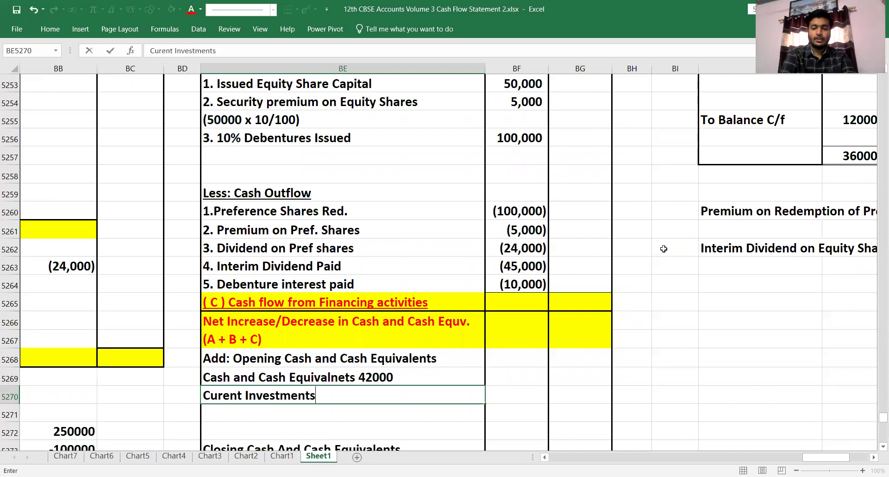
{"action": "key", "text": "Return"}
Check the balance sheet image's current assets for the previous year's Current Investments figure
{"action": "key", "text": "Left"}
{"action": "key", "text": "Up"}
{"action": "key", "text": "Up"}
{"action": "key", "text": "Up"}
{"action": "key", "text": "Up"}
{"action": "key", "text": "Up"}
{"action": "key", "text": "Up"}
{"action": "key", "text": "Up"}
{"action": "key", "text": "Up"}
{"action": "key", "text": "Up"}
{"action": "key", "text": "Up"}
{"action": "key", "text": "Up"}
{"action": "key", "text": "Up"}
{"action": "key", "text": "Up"}
{"action": "key", "text": "Up"}
{"action": "key", "text": "Up"}
{"action": "key", "text": "Up"}
{"action": "key", "text": "Up"}
{"action": "key", "text": "Up"}
{"action": "key", "text": "Up"}
{"action": "key", "text": "Up"}
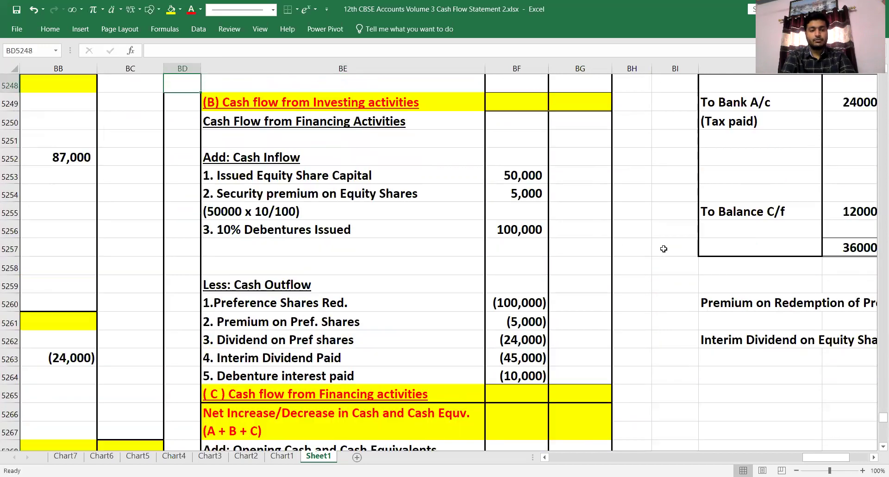
{"action": "key", "text": "Up"}
{"action": "key", "text": "Up"}
{"action": "key", "text": "Up"}
{"action": "key", "text": "Up"}
{"action": "key", "text": "Up"}
{"action": "key", "text": "Up"}
{"action": "key", "text": "Up"}
{"action": "key", "text": "Up"}
{"action": "key", "text": "Up"}
{"action": "key", "text": "Up"}
{"action": "key", "text": "Up"}
{"action": "key", "text": "Up"}
{"action": "key", "text": "Left"}
{"action": "key", "text": "Left"}
{"action": "key", "text": "Left"}
{"action": "key", "text": "Left"}
{"action": "key", "text": "Left"}
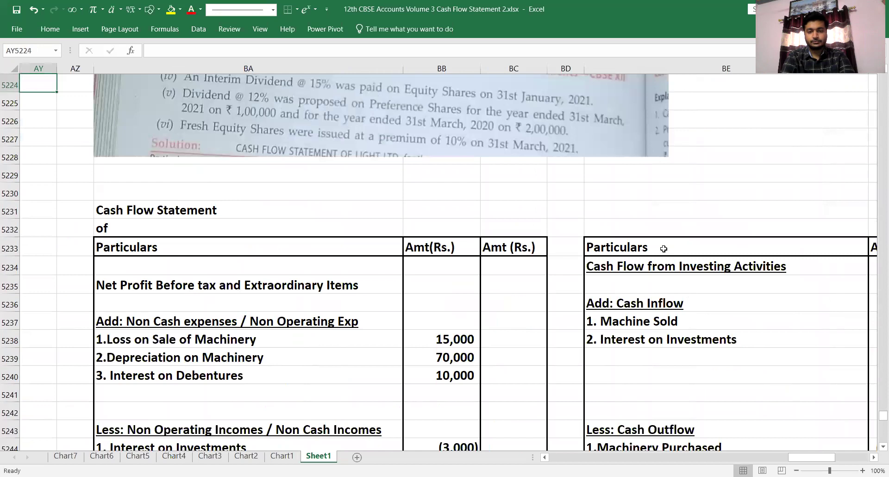
{"action": "key", "text": "Up"}
{"action": "key", "text": "Up"}
{"action": "key", "text": "Up"}
{"action": "key", "text": "Up"}
{"action": "key", "text": "Up"}
{"action": "key", "text": "Up"}
{"action": "key", "text": "Up"}
{"action": "key", "text": "Up"}
{"action": "key", "text": "Up"}
{"action": "key", "text": "Up"}
{"action": "key", "text": "Up"}
{"action": "key", "text": "Up"}
{"action": "key", "text": "Up"}
{"action": "key", "text": "Up"}
{"action": "key", "text": "Up"}
{"action": "key", "text": "Up"}
{"action": "key", "text": "Up"}
{"action": "key", "text": "Up"}
{"action": "key", "text": "Up"}
{"action": "key", "text": "Up"}
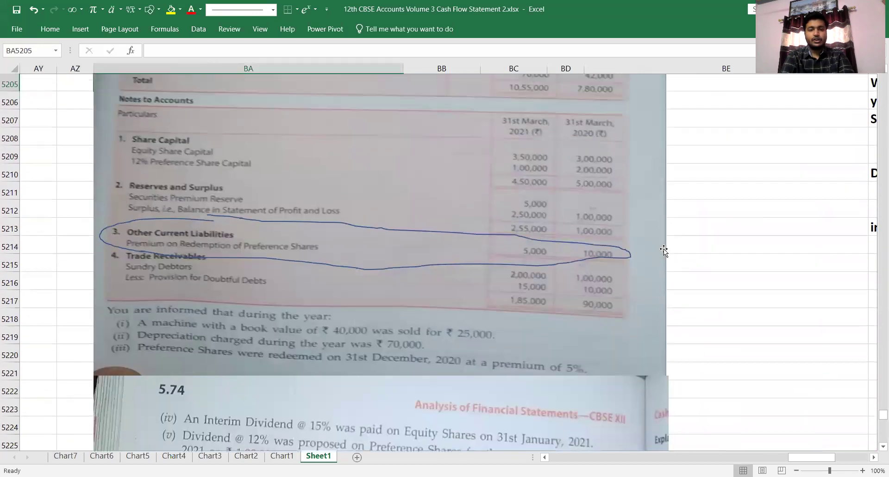
{"action": "key", "text": "Right"}
{"action": "key", "text": "Right"}
{"action": "key", "text": "Right"}
{"action": "key", "text": "Up"}
{"action": "key", "text": "Up"}
{"action": "key", "text": "Right"}
{"action": "key", "text": "Down"}
{"action": "key", "text": "Down"}
{"action": "key", "text": "Down"}
{"action": "key", "text": "Down"}
{"action": "key", "text": "Down"}
{"action": "key", "text": "Down"}
{"action": "key", "text": "Down"}
{"action": "key", "text": "Down"}
{"action": "key", "text": "Down"}
{"action": "key", "text": "Down"}
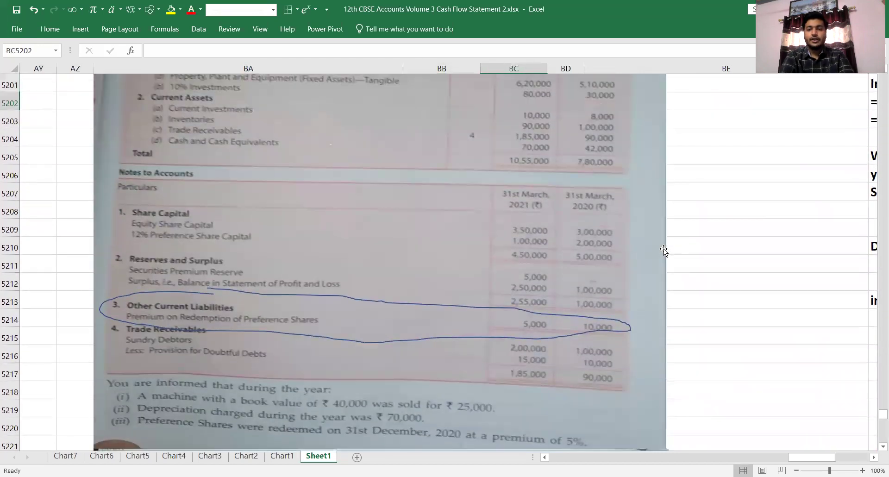
{"action": "key", "text": "Down"}
{"action": "key", "text": "Down"}
{"action": "key", "text": "Down"}
{"action": "key", "text": "Down"}
{"action": "key", "text": "Down"}
{"action": "key", "text": "Down"}
{"action": "key", "text": "Down"}
{"action": "key", "text": "Down"}
{"action": "key", "text": "Down"}
{"action": "key", "text": "Down"}
{"action": "key", "text": "Down"}
{"action": "key", "text": "Down"}
{"action": "key", "text": "Down"}
{"action": "key", "text": "Down"}
{"action": "key", "text": "Down"}
{"action": "key", "text": "Down"}
{"action": "key", "text": "Right"}
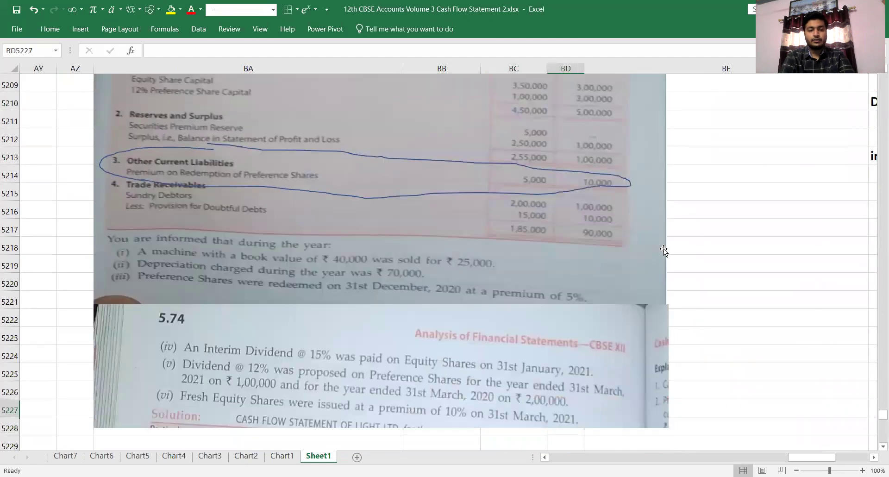
Re-examine the assets section of the balance sheet image for the opening current investments and cash figures
{"action": "key", "text": "Up"}
{"action": "key", "text": "Up"}
{"action": "key", "text": "Up"}
{"action": "key", "text": "Up"}
{"action": "key", "text": "Up"}
{"action": "key", "text": "Up"}
{"action": "key", "text": "Up"}
{"action": "key", "text": "Up"}
{"action": "key", "text": "Up"}
{"action": "key", "text": "Up"}
{"action": "key", "text": "Up"}
{"action": "key", "text": "Up"}
{"action": "key", "text": "Up"}
{"action": "key", "text": "Up"}
{"action": "key", "text": "Up"}
{"action": "key", "text": "Up"}
{"action": "key", "text": "Up"}
{"action": "key", "text": "Up"}
{"action": "key", "text": "Up"}
{"action": "key", "text": "Up"}
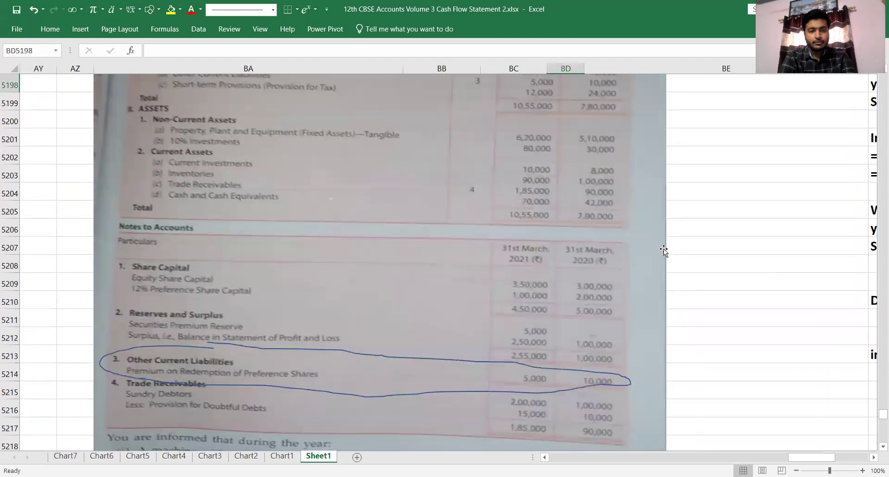
Remove 42000 from the opening "Cash and Cash Equivalnets" label and enter it in that row's amount column
{"action": "key", "text": "Right"}
{"action": "key", "text": "Down"}
{"action": "key", "text": "Down"}
{"action": "key", "text": "Down"}
{"action": "key", "text": "Down"}
{"action": "key", "text": "Down"}
{"action": "key", "text": "Down"}
{"action": "key", "text": "Down"}
{"action": "key", "text": "Down"}
{"action": "key", "text": "Down"}
{"action": "key", "text": "Down"}
{"action": "key", "text": "Down"}
{"action": "key", "text": "Down"}
{"action": "key", "text": "Down"}
{"action": "key", "text": "Down"}
{"action": "key", "text": "Down"}
{"action": "key", "text": "Down"}
{"action": "key", "text": "Down"}
{"action": "key", "text": "Down"}
{"action": "key", "text": "Down"}
{"action": "key", "text": "Down"}
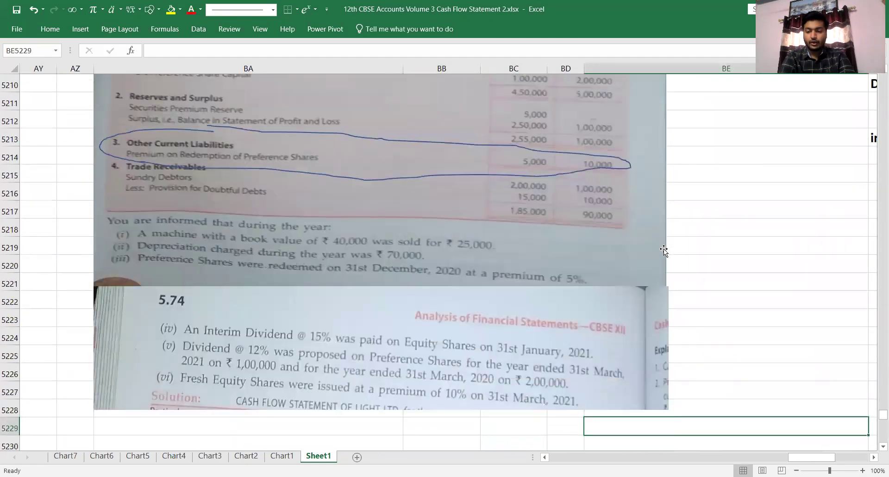
{"action": "key", "text": "Down"}
{"action": "key", "text": "Down"}
{"action": "key", "text": "Down"}
{"action": "key", "text": "Down"}
{"action": "key", "text": "Down"}
{"action": "key", "text": "Down"}
{"action": "key", "text": "Down"}
{"action": "key", "text": "Down"}
{"action": "key", "text": "Down"}
{"action": "key", "text": "Down"}
{"action": "key", "text": "Down"}
{"action": "key", "text": "Down"}
{"action": "key", "text": "Down"}
{"action": "key", "text": "Down"}
{"action": "key", "text": "Down"}
{"action": "key", "text": "Down"}
{"action": "key", "text": "Down"}
{"action": "key", "text": "Down"}
{"action": "key", "text": "Down"}
{"action": "key", "text": "Down"}
{"action": "key", "text": "Right"}
{"action": "key", "text": "Right"}
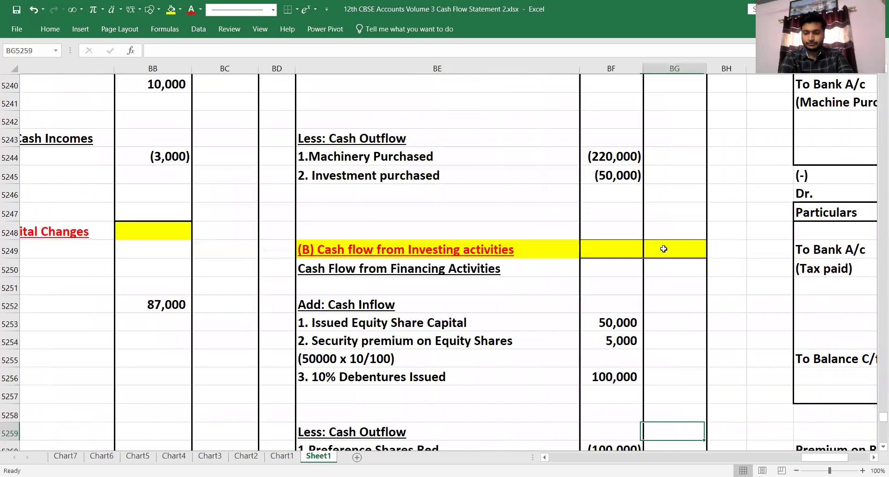
{"action": "key", "text": "Left"}
{"action": "key", "text": "Left"}
{"action": "key", "text": "Down"}
{"action": "key", "text": "Down"}
{"action": "key", "text": "Down"}
{"action": "key", "text": "Down"}
{"action": "key", "text": "Down"}
{"action": "key", "text": "Down"}
{"action": "key", "text": "Down"}
{"action": "key", "text": "Down"}
{"action": "key", "text": "Down"}
{"action": "key", "text": "Down"}
{"action": "key", "text": "Down"}
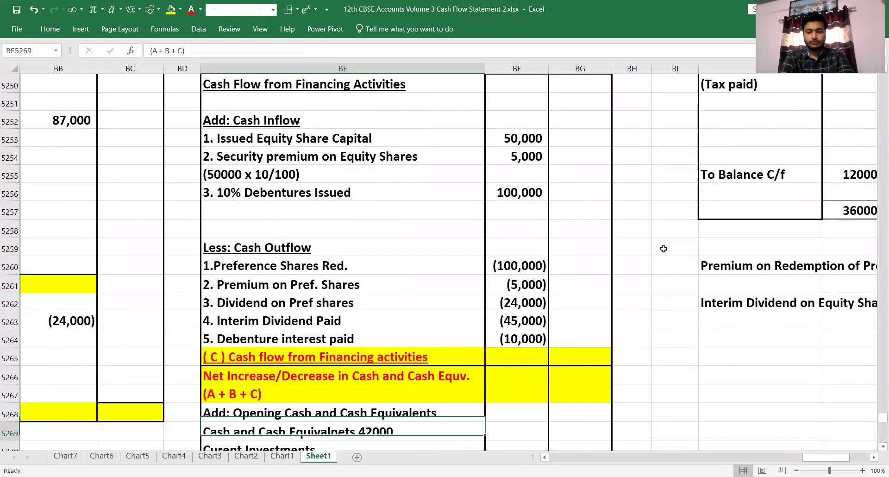
{"action": "key", "text": "Down"}
{"action": "key", "text": "Up"}
{"action": "key", "text": "Up"}
{"action": "key", "text": "Up"}
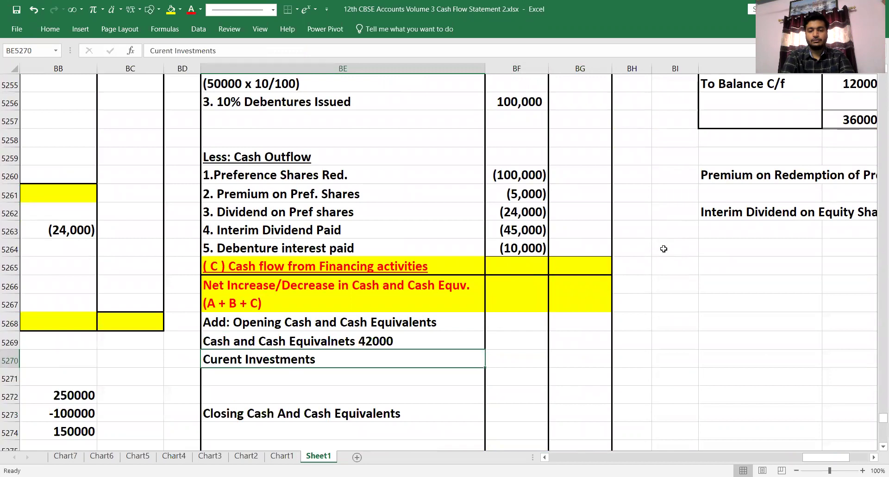
{"action": "key", "text": "Up"}
{"action": "key", "text": "F2"}
{"action": "key", "text": "BackSpace"}
{"action": "key", "text": "BackSpace"}
{"action": "key", "text": "BackSpace"}
{"action": "key", "text": "BackSpace"}
{"action": "key", "text": "BackSpace"}
{"action": "key", "text": "BackSpace"}
{"action": "key", "text": "Tab"}
{"action": "type", "text": "42000"}
{"action": "key", "text": "Return"}
Enter 8000 as the opening amount for the current investments line
{"action": "key", "text": "Tab"}
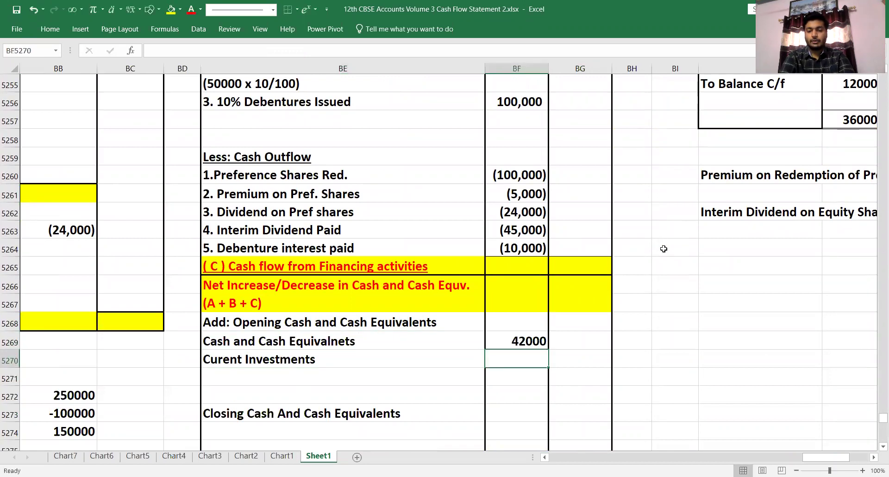
{"action": "type", "text": "80000"}
{"action": "key", "text": "Return"}
{"action": "key", "text": "Up"}
{"action": "key", "text": "F2"}
{"action": "key", "text": "BackSpace"}
{"action": "key", "text": "Return"}
Correct the spelling of the "Curent Investments" label to "Current Investments"
{"action": "key", "text": "Up"}
{"action": "key", "text": "Left"}
{"action": "key", "text": "F2"}
{"action": "key", "text": "Left"}
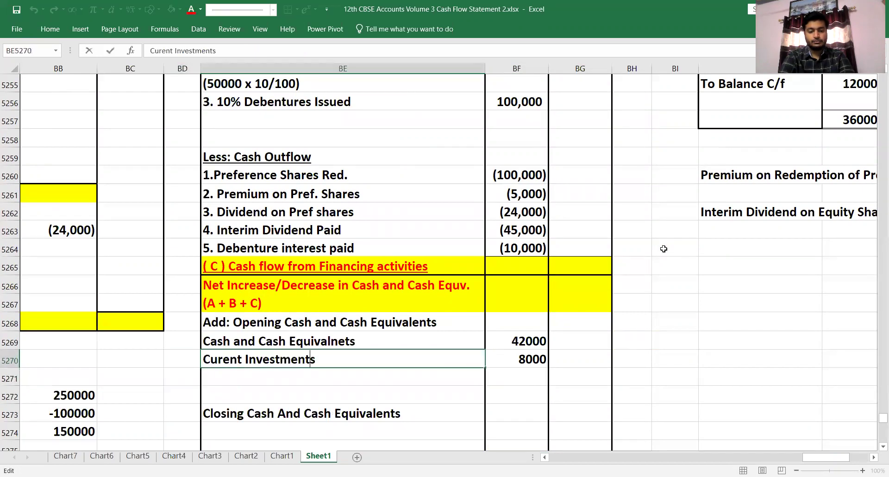
{"action": "type", "text": "r"}
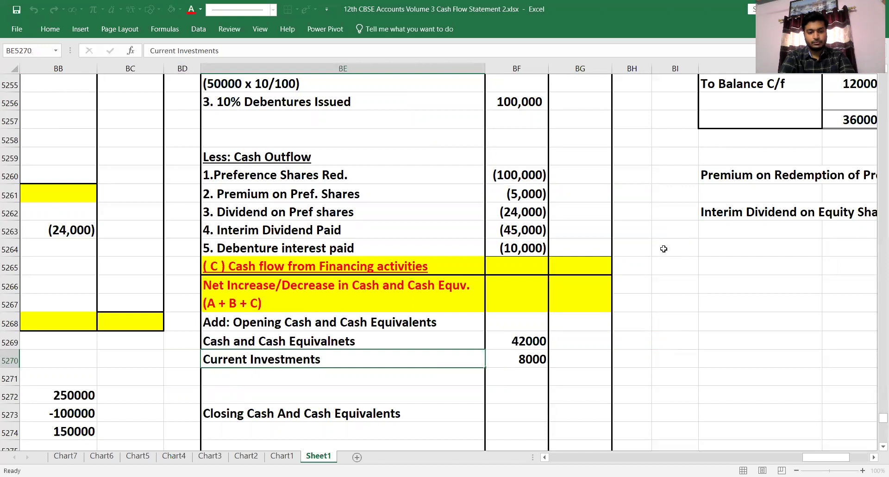
{"action": "key", "text": "Return"}
Examine the assets section of the balance sheet image for the 31st March 2021 current investments and cash and cash equivalents figures
{"action": "key", "text": "Up"}
{"action": "key", "text": "Up"}
{"action": "key", "text": "Left"}
{"action": "key", "text": "Left"}
{"action": "key", "text": "Left"}
{"action": "key", "text": "Left"}
{"action": "key", "text": "Left"}
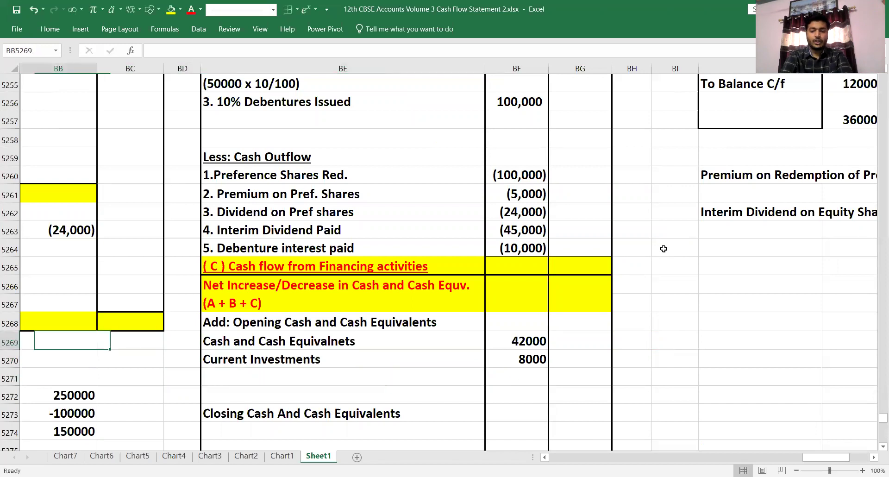
{"action": "key", "text": "Up"}
{"action": "key", "text": "Up"}
{"action": "key", "text": "Up"}
{"action": "key", "text": "Up"}
{"action": "key", "text": "Up"}
{"action": "key", "text": "Up"}
{"action": "key", "text": "Up"}
{"action": "key", "text": "Up"}
{"action": "key", "text": "Up"}
{"action": "key", "text": "Up"}
{"action": "key", "text": "Up"}
{"action": "key", "text": "Up"}
{"action": "key", "text": "Up"}
{"action": "key", "text": "Up"}
{"action": "key", "text": "Up"}
{"action": "key", "text": "Up"}
{"action": "key", "text": "Up"}
{"action": "key", "text": "Up"}
{"action": "key", "text": "Up"}
{"action": "key", "text": "Up"}
{"action": "key", "text": "Up"}
{"action": "key", "text": "Up"}
{"action": "key", "text": "Up"}
{"action": "key", "text": "Up"}
{"action": "key", "text": "Up"}
{"action": "key", "text": "Up"}
{"action": "key", "text": "Up"}
{"action": "key", "text": "Up"}
{"action": "key", "text": "Up"}
{"action": "key", "text": "Up"}
{"action": "key", "text": "Up"}
{"action": "key", "text": "Up"}
{"action": "key", "text": "Up"}
{"action": "key", "text": "Up"}
{"action": "key", "text": "Up"}
{"action": "key", "text": "Up"}
{"action": "key", "text": "Up"}
{"action": "key", "text": "Up"}
{"action": "key", "text": "Up"}
{"action": "key", "text": "Up"}
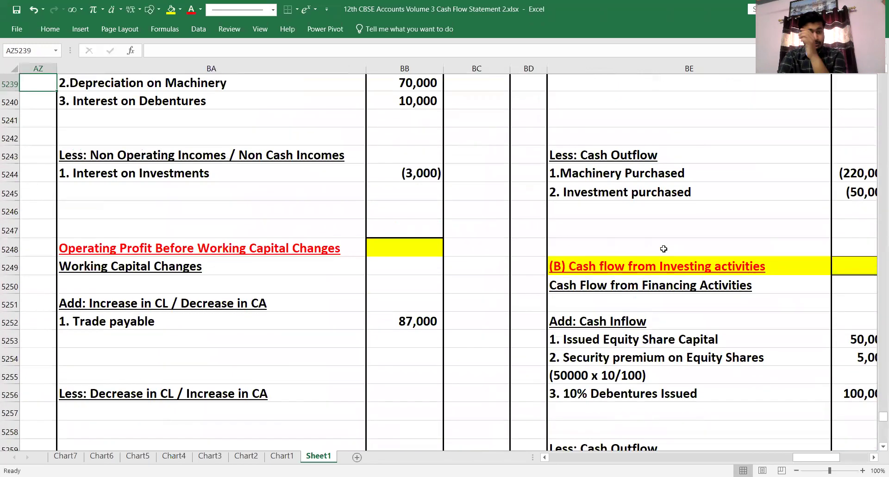
{"action": "key", "text": "Up"}
{"action": "key", "text": "Up"}
{"action": "key", "text": "Up"}
{"action": "key", "text": "Up"}
{"action": "key", "text": "Up"}
{"action": "key", "text": "Up"}
{"action": "key", "text": "Up"}
{"action": "key", "text": "Up"}
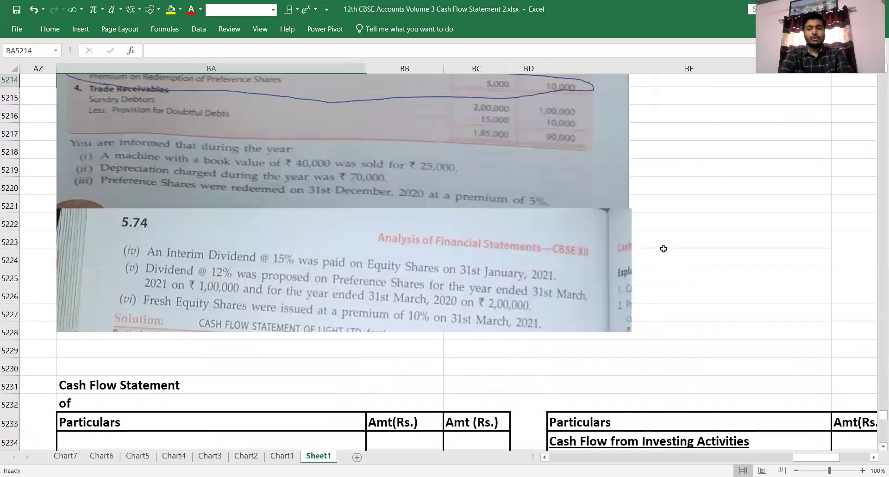
{"action": "key", "text": "Right"}
{"action": "key", "text": "Right"}
{"action": "key", "text": "Right"}
{"action": "key", "text": "Up"}
{"action": "key", "text": "Up"}
{"action": "key", "text": "Up"}
{"action": "key", "text": "Up"}
{"action": "key", "text": "Up"}
{"action": "key", "text": "Up"}
{"action": "key", "text": "Up"}
{"action": "key", "text": "Up"}
{"action": "key", "text": "Up"}
{"action": "key", "text": "Up"}
{"action": "key", "text": "Up"}
{"action": "key", "text": "Up"}
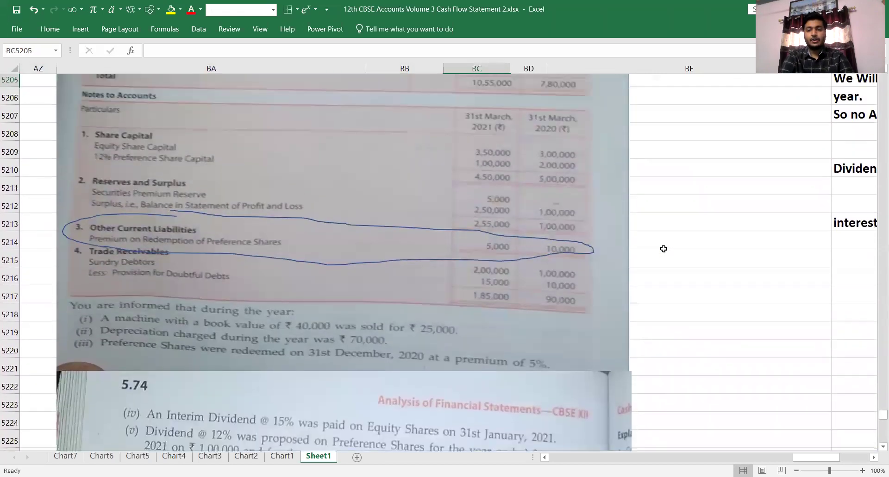
{"action": "key", "text": "Right"}
{"action": "key", "text": "Right"}
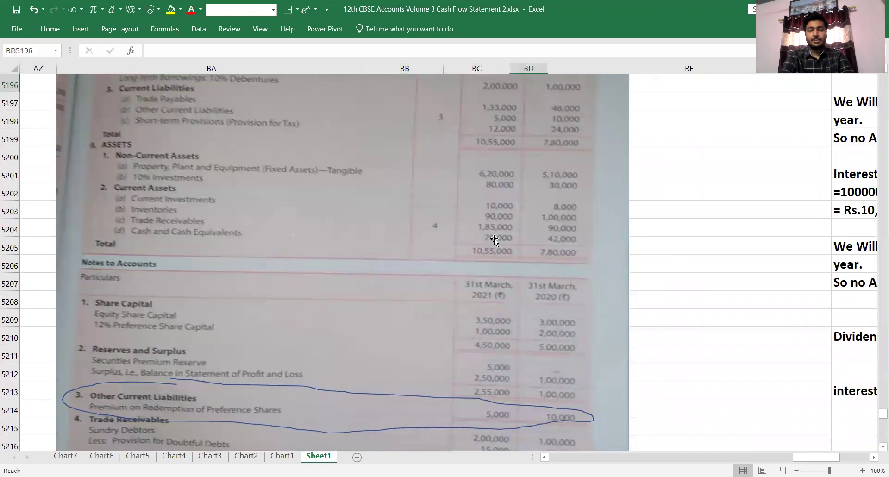
{"action": "key", "text": "Down"}
{"action": "key", "text": "Down"}
{"action": "key", "text": "Down"}
{"action": "key", "text": "Down"}
{"action": "key", "text": "Down"}
{"action": "key", "text": "Down"}
{"action": "key", "text": "Down"}
{"action": "key", "text": "Down"}
{"action": "key", "text": "Down"}
{"action": "key", "text": "Down"}
{"action": "key", "text": "Up"}
{"action": "key", "text": "Up"}
{"action": "key", "text": "Up"}
{"action": "key", "text": "Up"}
{"action": "key", "text": "Up"}
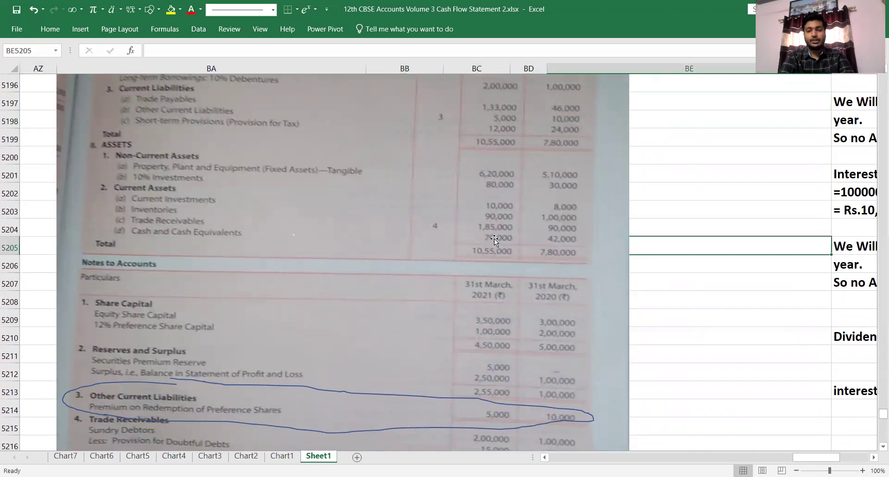
{"action": "key", "text": "Left"}
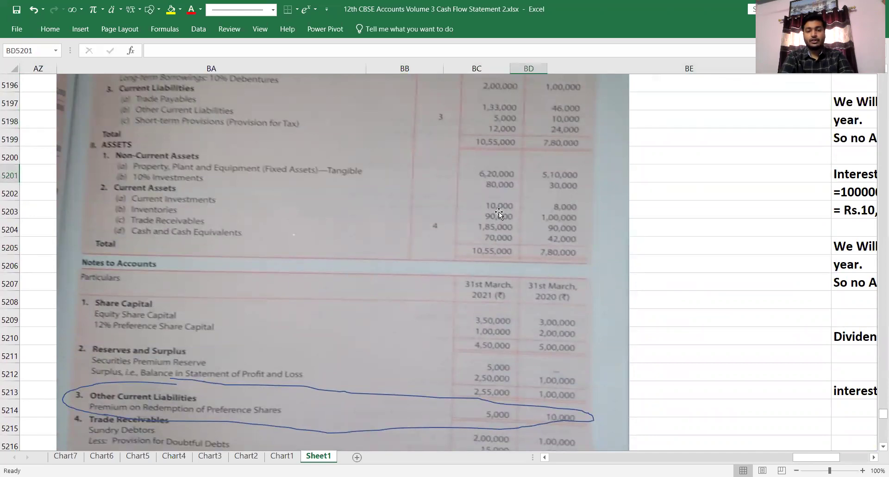
Copy the opening "Cash and Cash Equivalnets" and "Current Investments" labels to the rows beneath "Closing Cash And Cash Equivalents"
{"action": "key", "text": "Right"}
{"action": "key", "text": "Down"}
{"action": "key", "text": "Down"}
{"action": "key", "text": "Down"}
{"action": "key", "text": "Down"}
{"action": "key", "text": "Down"}
{"action": "key", "text": "Down"}
{"action": "key", "text": "Down"}
{"action": "key", "text": "Down"}
{"action": "key", "text": "Down"}
{"action": "key", "text": "Down"}
{"action": "key", "text": "Down"}
{"action": "key", "text": "Down"}
{"action": "key", "text": "Down"}
{"action": "key", "text": "Down"}
{"action": "key", "text": "Down"}
{"action": "key", "text": "Down"}
{"action": "key", "text": "Down"}
{"action": "key", "text": "Down"}
{"action": "key", "text": "Down"}
{"action": "key", "text": "Down"}
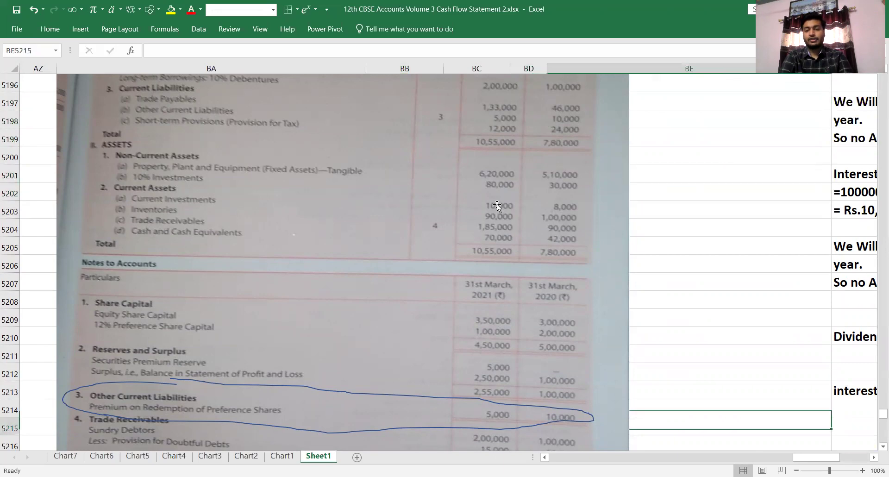
{"action": "key", "text": "Down"}
{"action": "key", "text": "Down"}
{"action": "key", "text": "Down"}
{"action": "key", "text": "Down"}
{"action": "key", "text": "Down"}
{"action": "key", "text": "Down"}
{"action": "key", "text": "Down"}
{"action": "key", "text": "Down"}
{"action": "key", "text": "Down"}
{"action": "key", "text": "Down"}
{"action": "key", "text": "Down"}
{"action": "key", "text": "Down"}
{"action": "key", "text": "Down"}
{"action": "key", "text": "Down"}
{"action": "key", "text": "Down"}
{"action": "key", "text": "Down"}
{"action": "key", "text": "Down"}
{"action": "key", "text": "Down"}
{"action": "key", "text": "Down"}
{"action": "key", "text": "Down"}
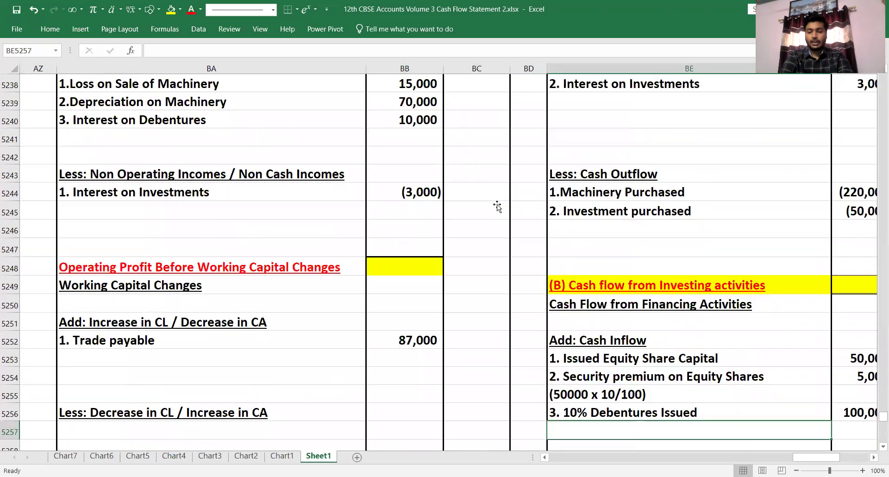
{"action": "key", "text": "Down"}
{"action": "key", "text": "Down"}
{"action": "key", "text": "Down"}
{"action": "key", "text": "Down"}
{"action": "key", "text": "Down"}
{"action": "key", "text": "Down"}
{"action": "key", "text": "Down"}
{"action": "key", "text": "Down"}
{"action": "key", "text": "Down"}
{"action": "key", "text": "Down"}
{"action": "key", "text": "Down"}
{"action": "key", "text": "Down"}
{"action": "key", "text": "Down"}
{"action": "key", "text": "Down"}
{"action": "key", "text": "Right"}
{"action": "key", "text": "Right"}
{"action": "key", "text": "Right"}
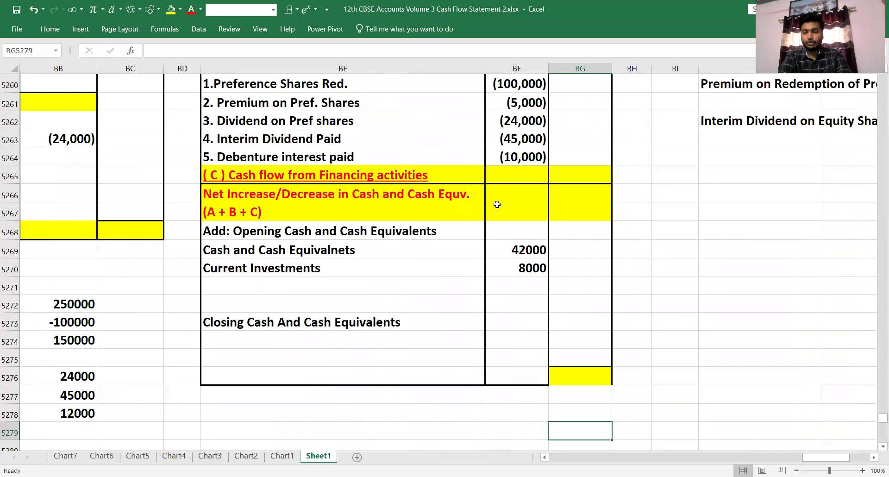
{"action": "key", "text": "Left"}
{"action": "key", "text": "Left"}
{"action": "key", "text": "Left"}
{"action": "key", "text": "Up"}
{"action": "key", "text": "Up"}
{"action": "key", "text": "Up"}
{"action": "key", "text": "Up"}
{"action": "key", "text": "Up"}
{"action": "key", "text": "Up"}
{"action": "key", "text": "Up"}
{"action": "key", "text": "Up"}
{"action": "key", "text": "Up"}
{"action": "key", "text": "Up"}
{"action": "key", "text": "Up"}
{"action": "key", "text": "Up"}
{"action": "key", "text": "Up"}
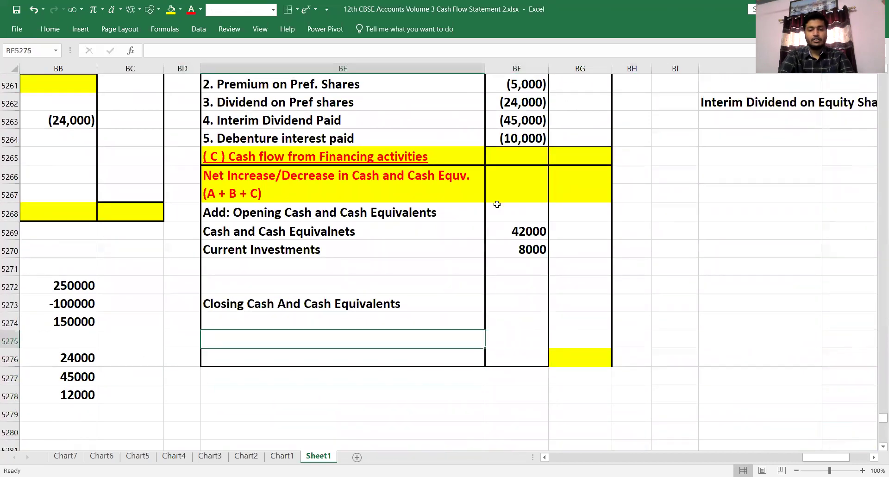
{"action": "key", "text": "Down"}
{"action": "key", "text": "Down"}
{"action": "key", "text": "shift+Down"}
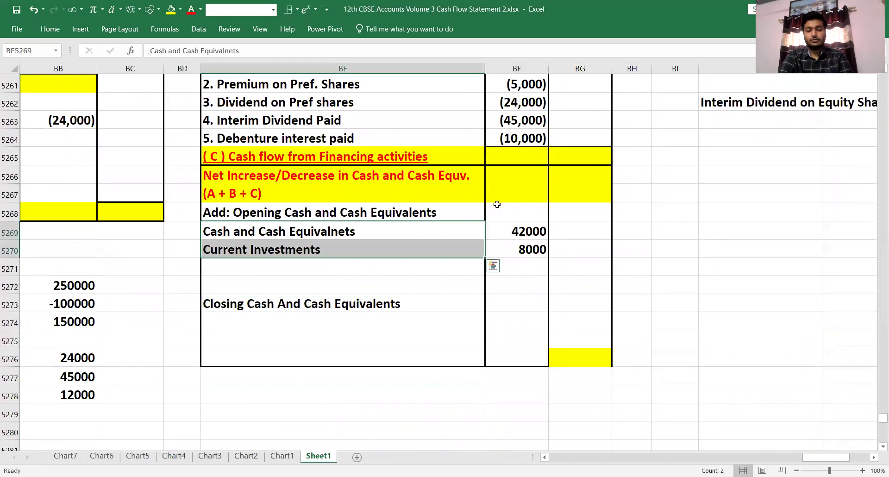
{"action": "key", "text": "ctrl+c"}
{"action": "key", "text": "Down"}
{"action": "key", "text": "Down"}
{"action": "key", "text": "Down"}
{"action": "key", "text": "Down"}
{"action": "key", "text": "Down"}
{"action": "key", "text": "ctrl+v"}
Enter closing amounts of 70000 for cash and cash equivalents and 10000 for current investments
{"action": "key", "text": "Right"}
{"action": "type", "text": "70000"}
{"action": "key", "text": "Return"}
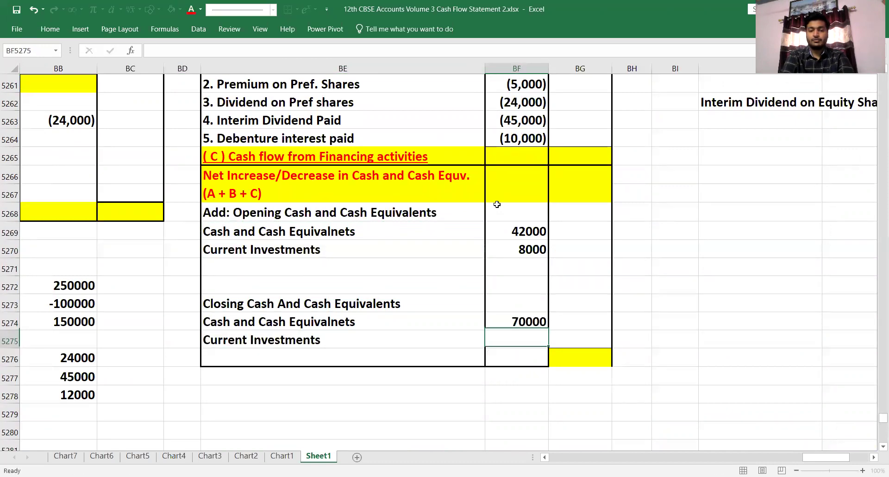
{"action": "type", "text": "10000"}
{"action": "key", "text": "Right"}
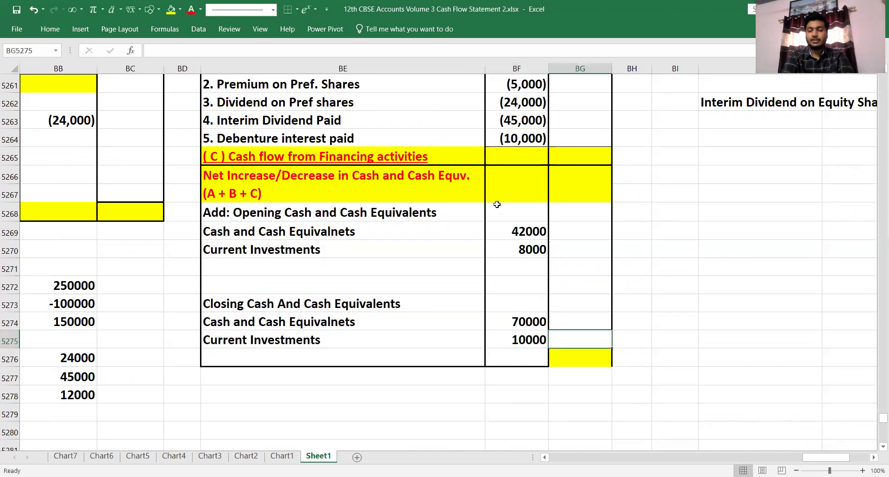
Enter 80000 as the closing cash total in the yellow cell of the statement's outer amount column
{"action": "key", "text": "Down"}
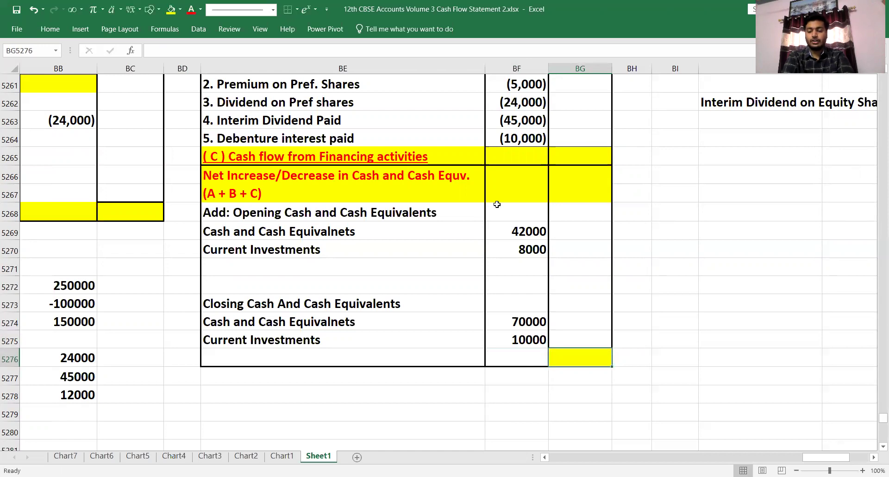
{"action": "type", "text": "80000"}
{"action": "key", "text": "Return"}
Examine the current assets section of the balance sheet image for the inventories figures of both years
{"action": "key", "text": "Left"}
{"action": "key", "text": "Up"}
{"action": "key", "text": "Right"}
{"action": "key", "text": "Left"}
{"action": "key", "text": "Up"}
{"action": "key", "text": "Up"}
{"action": "key", "text": "Left"}
{"action": "key", "text": "Up"}
{"action": "key", "text": "Left"}
{"action": "key", "text": "Left"}
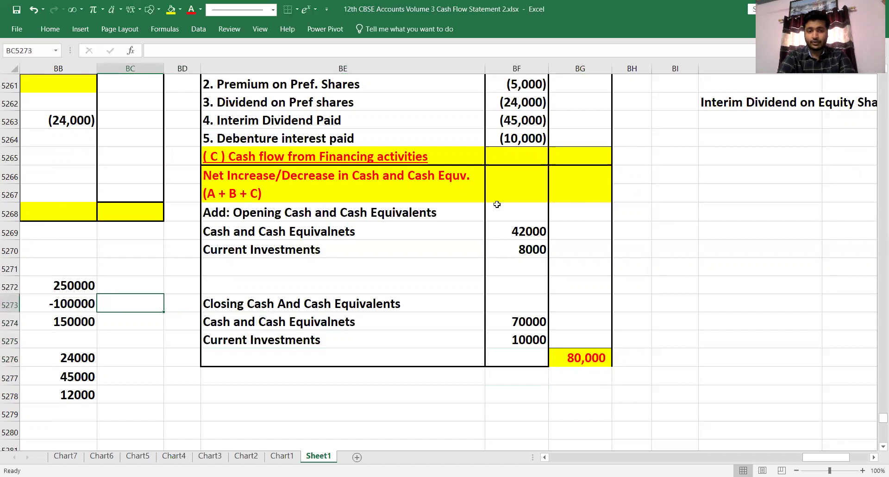
{"action": "key", "text": "Up"}
{"action": "key", "text": "Up"}
{"action": "key", "text": "Left"}
{"action": "key", "text": "Up"}
{"action": "key", "text": "Up"}
{"action": "key", "text": "Up"}
{"action": "key", "text": "Up"}
{"action": "key", "text": "Up"}
{"action": "key", "text": "Up"}
{"action": "key", "text": "Up"}
{"action": "key", "text": "Up"}
{"action": "key", "text": "Up"}
{"action": "key", "text": "Up"}
{"action": "key", "text": "Up"}
{"action": "key", "text": "Up"}
{"action": "key", "text": "Up"}
{"action": "key", "text": "Up"}
{"action": "key", "text": "Up"}
{"action": "key", "text": "Up"}
{"action": "key", "text": "Left"}
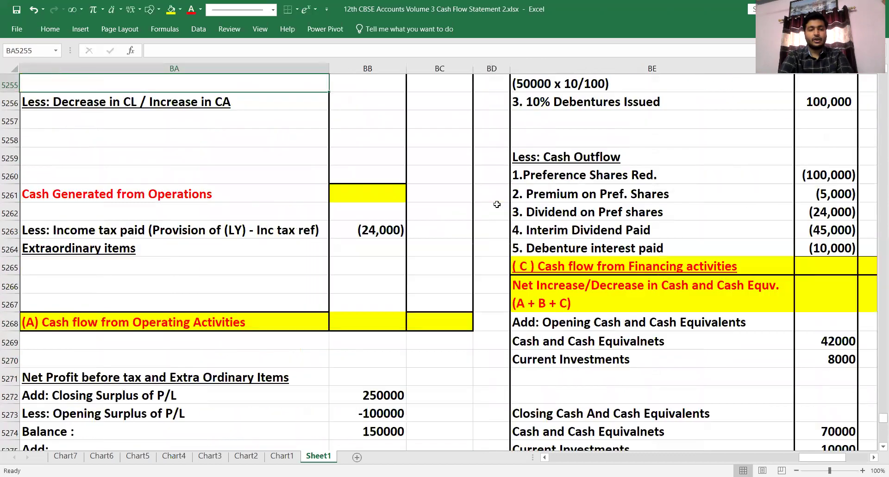
{"action": "key", "text": "Up"}
{"action": "key", "text": "Up"}
{"action": "key", "text": "Up"}
{"action": "key", "text": "Up"}
{"action": "key", "text": "Up"}
{"action": "key", "text": "Up"}
{"action": "key", "text": "Up"}
{"action": "key", "text": "Up"}
{"action": "key", "text": "Up"}
{"action": "key", "text": "Up"}
{"action": "key", "text": "Up"}
{"action": "key", "text": "Up"}
{"action": "key", "text": "Up"}
{"action": "key", "text": "Up"}
{"action": "key", "text": "Up"}
{"action": "key", "text": "Up"}
{"action": "key", "text": "Up"}
{"action": "key", "text": "Up"}
{"action": "key", "text": "Up"}
{"action": "key", "text": "Up"}
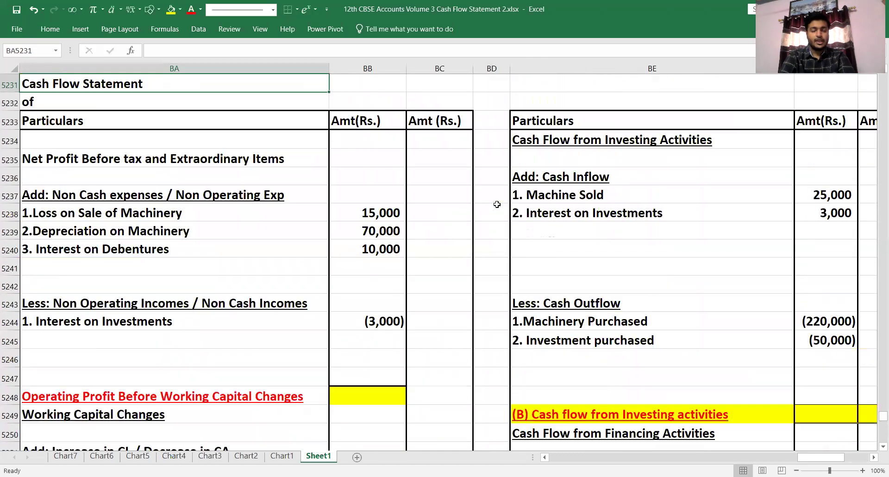
{"action": "key", "text": "Up"}
{"action": "key", "text": "Up"}
{"action": "key", "text": "Up"}
{"action": "key", "text": "Up"}
{"action": "key", "text": "Up"}
{"action": "key", "text": "Up"}
{"action": "key", "text": "Up"}
{"action": "key", "text": "Left"}
{"action": "key", "text": "Up"}
{"action": "key", "text": "Up"}
{"action": "key", "text": "Up"}
{"action": "key", "text": "Up"}
{"action": "key", "text": "Up"}
{"action": "key", "text": "Up"}
{"action": "key", "text": "Up"}
{"action": "key", "text": "Up"}
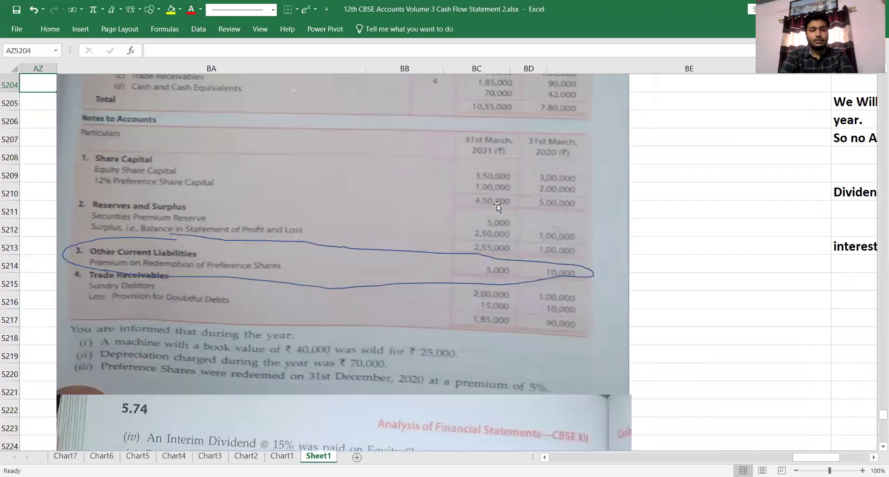
{"action": "key", "text": "Up"}
{"action": "key", "text": "Up"}
{"action": "key", "text": "Up"}
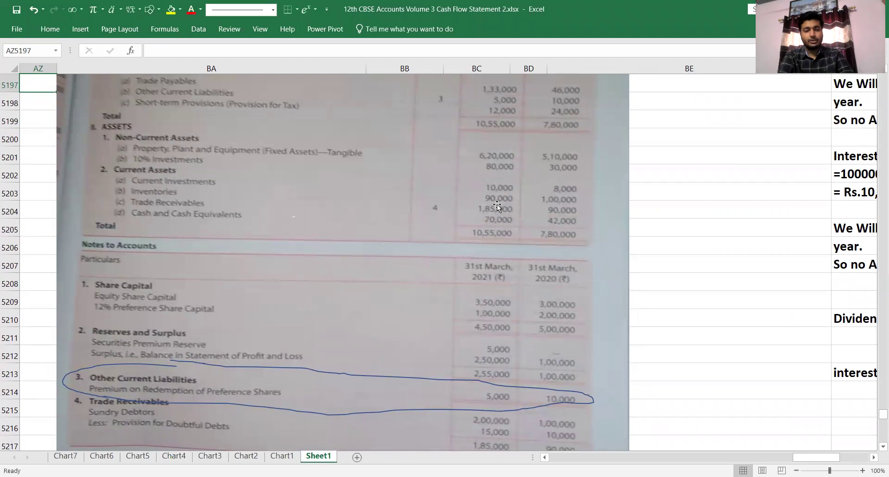
{"action": "key", "text": "Left"}
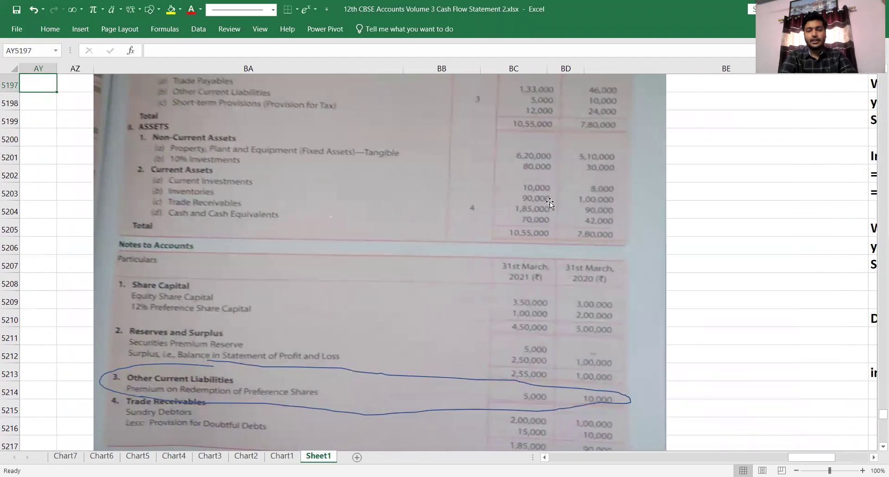
Add "2.Inventories" with an amount of 10000 below Trade payable under "Add: Increase in CL / Decrease in CA"
{"action": "left_click", "coordinate": [716, 216]}
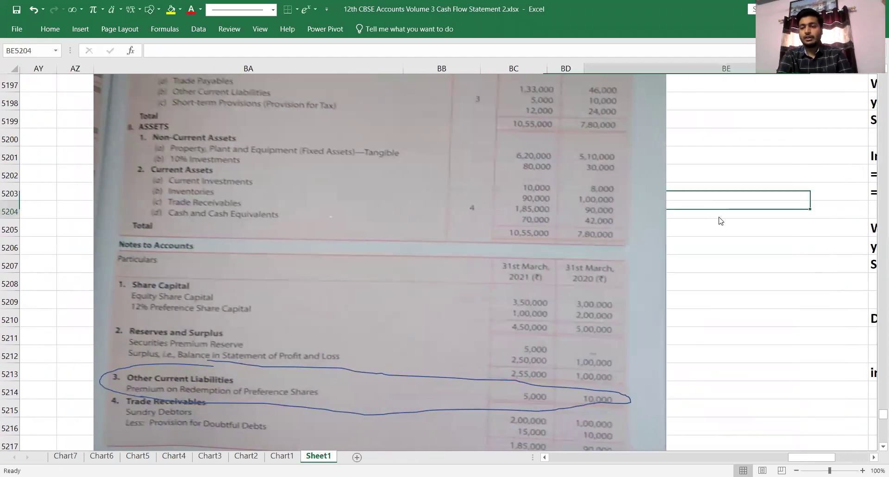
{"action": "right_click", "coordinate": [718, 217]}
{"action": "key", "text": "Escape"}
{"action": "key", "text": "Down"}
{"action": "key", "text": "Down"}
{"action": "key", "text": "Down"}
{"action": "key", "text": "Down"}
{"action": "key", "text": "Down"}
{"action": "key", "text": "Down"}
{"action": "key", "text": "Down"}
{"action": "key", "text": "Down"}
{"action": "key", "text": "Down"}
{"action": "key", "text": "Down"}
{"action": "key", "text": "Down"}
{"action": "key", "text": "Down"}
{"action": "key", "text": "Down"}
{"action": "key", "text": "Down"}
{"action": "key", "text": "Down"}
{"action": "key", "text": "Down"}
{"action": "key", "text": "Down"}
{"action": "key", "text": "Down"}
{"action": "key", "text": "Down"}
{"action": "key", "text": "Down"}
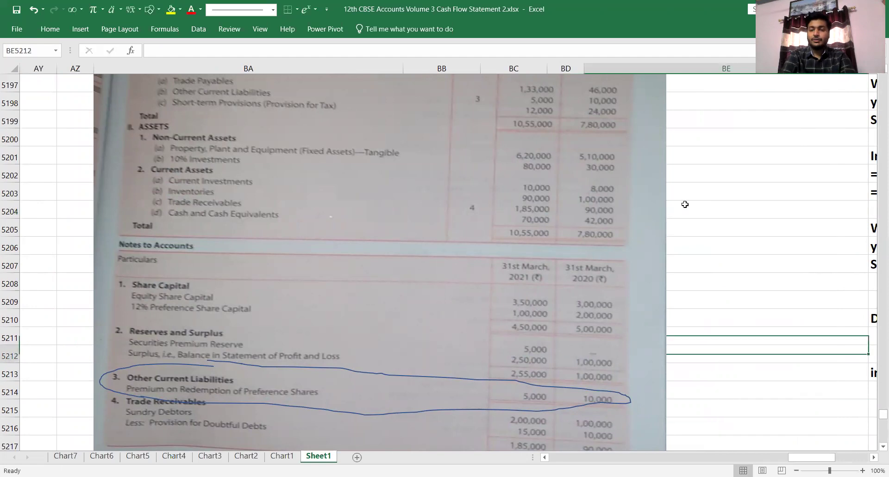
{"action": "key", "text": "Down"}
{"action": "key", "text": "Down"}
{"action": "key", "text": "Down"}
{"action": "key", "text": "Down"}
{"action": "key", "text": "Down"}
{"action": "key", "text": "Down"}
{"action": "key", "text": "Down"}
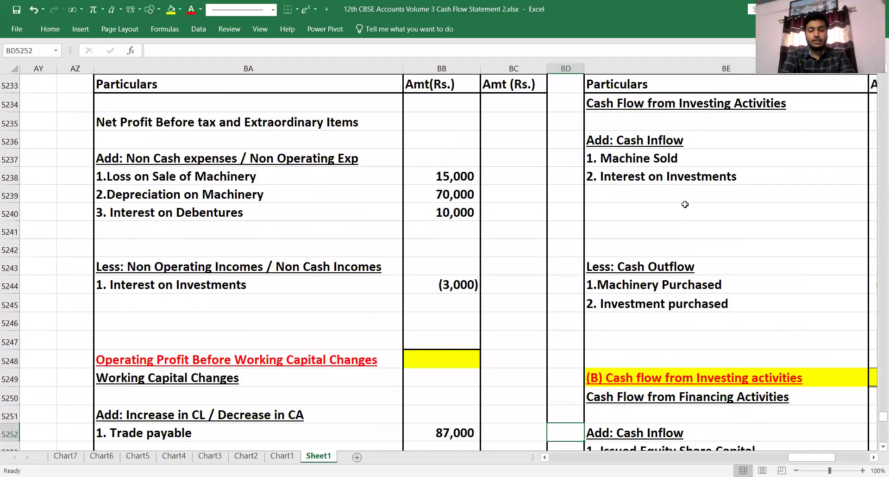
{"action": "key", "text": "Left"}
{"action": "key", "text": "Left"}
{"action": "key", "text": "Left"}
{"action": "key", "text": "Left"}
{"action": "key", "text": "Down"}
{"action": "key", "text": "Up"}
{"action": "key", "text": "Up"}
{"action": "key", "text": "Up"}
{"action": "key", "text": "Up"}
{"action": "key", "text": "Up"}
{"action": "key", "text": "Up"}
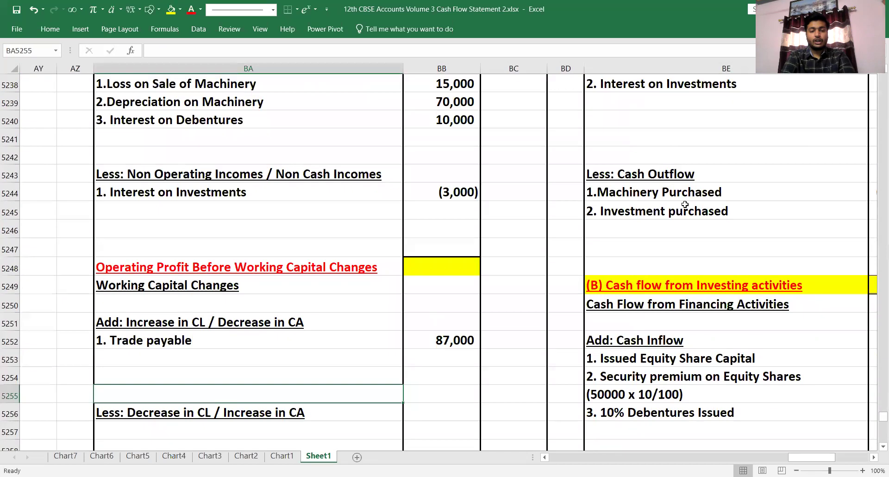
{"action": "key", "text": "Down"}
{"action": "key", "text": "Down"}
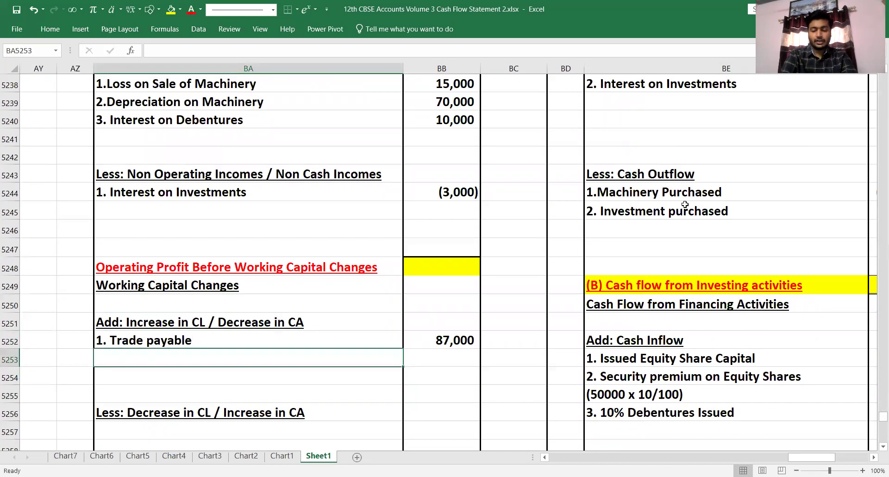
{"action": "type", "text": "2.Inventories"}
{"action": "key", "text": "Tab"}
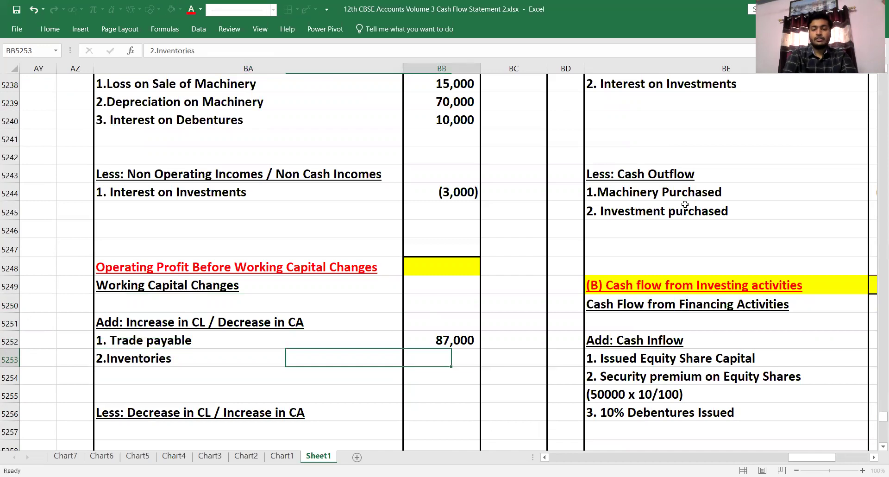
{"action": "type", "text": "10000"}
{"action": "key", "text": "Return"}
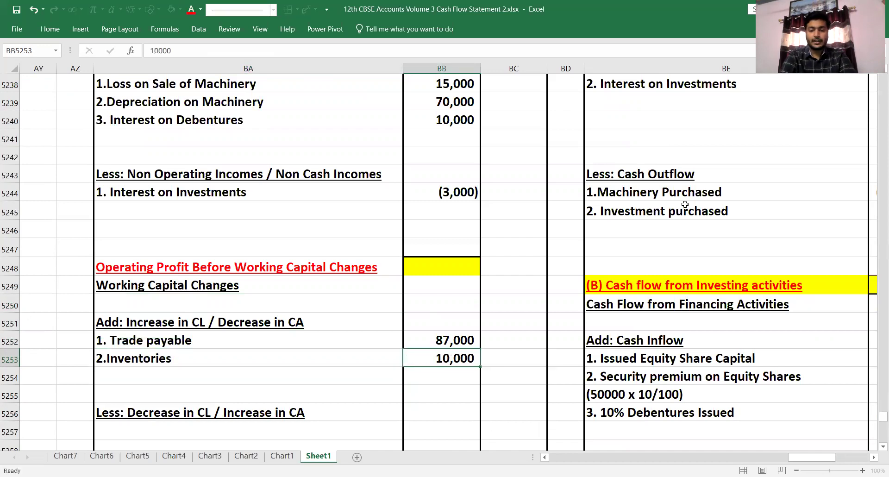
Examine the Trade Receivables note in the textbook image for the sundry debtors and provision for doubtful debts of both years
{"action": "key", "text": "Up"}
{"action": "key", "text": "Up"}
{"action": "key", "text": "Up"}
{"action": "key", "text": "Up"}
{"action": "key", "text": "Up"}
{"action": "key", "text": "Up"}
{"action": "key", "text": "Up"}
{"action": "key", "text": "Up"}
{"action": "key", "text": "Up"}
{"action": "key", "text": "Up"}
{"action": "key", "text": "Up"}
{"action": "key", "text": "Up"}
{"action": "key", "text": "Up"}
{"action": "key", "text": "Up"}
{"action": "key", "text": "Up"}
{"action": "key", "text": "Up"}
{"action": "key", "text": "Up"}
{"action": "key", "text": "Up"}
{"action": "key", "text": "Up"}
{"action": "key", "text": "Up"}
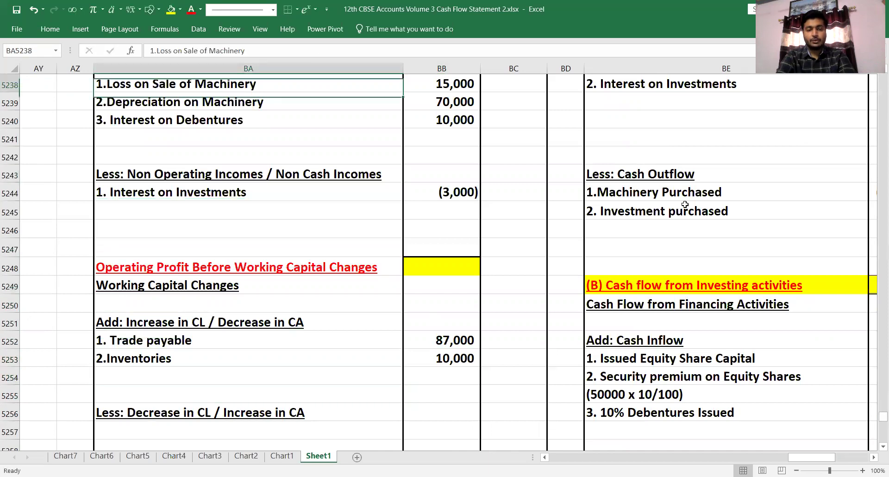
{"action": "key", "text": "Up"}
{"action": "key", "text": "Up"}
{"action": "key", "text": "Up"}
{"action": "key", "text": "Up"}
{"action": "key", "text": "Up"}
{"action": "key", "text": "Up"}
{"action": "key", "text": "Up"}
{"action": "key", "text": "Up"}
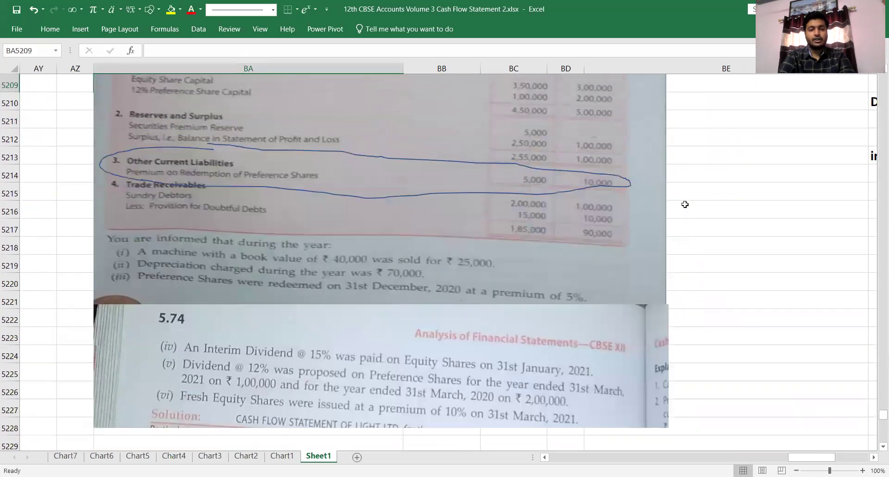
{"action": "key", "text": "Up"}
{"action": "key", "text": "Up"}
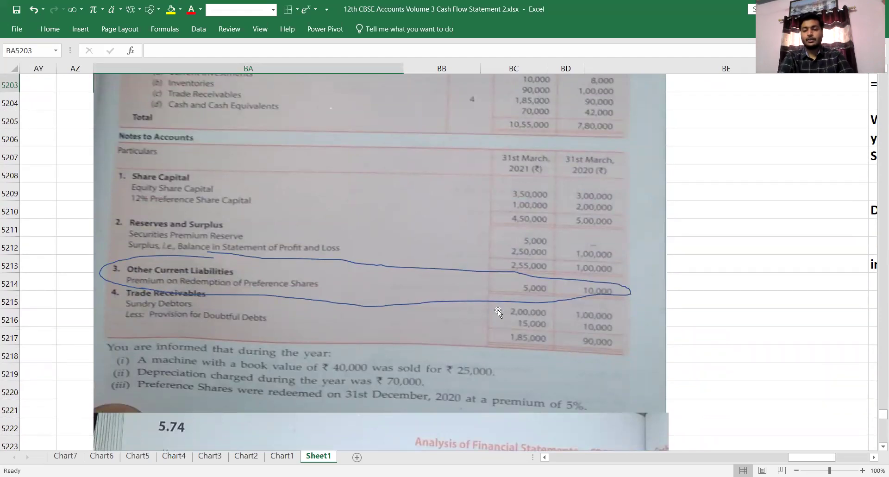
Add "1.Debtors" with an amount of -100000 under "Less: Decrease in CL / Increase in CA" in the working capital changes
{"action": "left_click", "coordinate": [713, 306]}
{"action": "key", "text": "Down"}
{"action": "key", "text": "Down"}
{"action": "key", "text": "Down"}
{"action": "key", "text": "Down"}
{"action": "key", "text": "Down"}
{"action": "key", "text": "Down"}
{"action": "key", "text": "Down"}
{"action": "key", "text": "Down"}
{"action": "key", "text": "Down"}
{"action": "key", "text": "Down"}
{"action": "key", "text": "Down"}
{"action": "key", "text": "Down"}
{"action": "key", "text": "Down"}
{"action": "key", "text": "Down"}
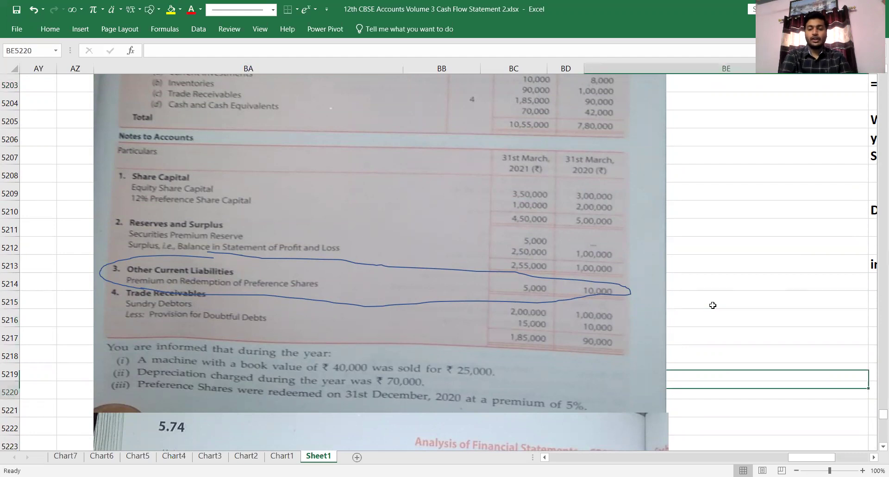
{"action": "key", "text": "Left"}
{"action": "key", "text": "Left"}
{"action": "key", "text": "Down"}
{"action": "key", "text": "Down"}
{"action": "key", "text": "Down"}
{"action": "key", "text": "Down"}
{"action": "key", "text": "Down"}
{"action": "key", "text": "Down"}
{"action": "key", "text": "Down"}
{"action": "key", "text": "Down"}
{"action": "key", "text": "Down"}
{"action": "key", "text": "Down"}
{"action": "key", "text": "Down"}
{"action": "key", "text": "Down"}
{"action": "key", "text": "Down"}
{"action": "key", "text": "Down"}
{"action": "key", "text": "Down"}
{"action": "key", "text": "Down"}
{"action": "key", "text": "Down"}
{"action": "key", "text": "Down"}
{"action": "key", "text": "Down"}
{"action": "key", "text": "Down"}
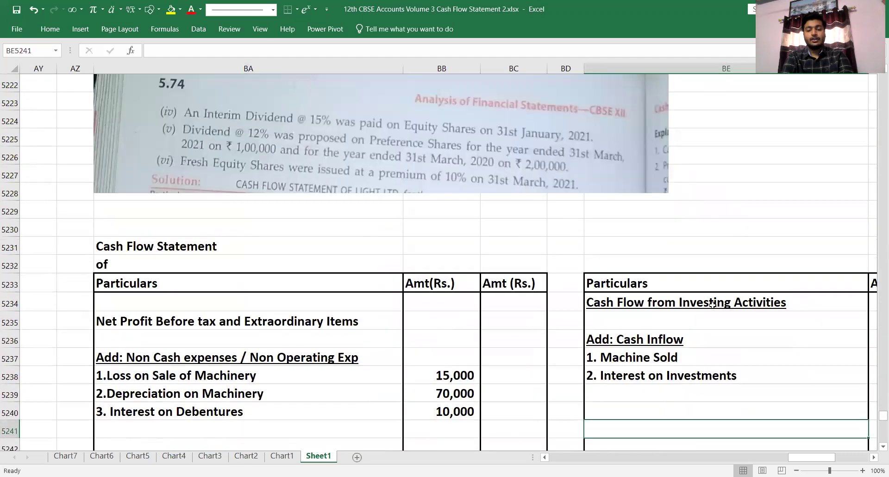
{"action": "key", "text": "Left"}
{"action": "key", "text": "Left"}
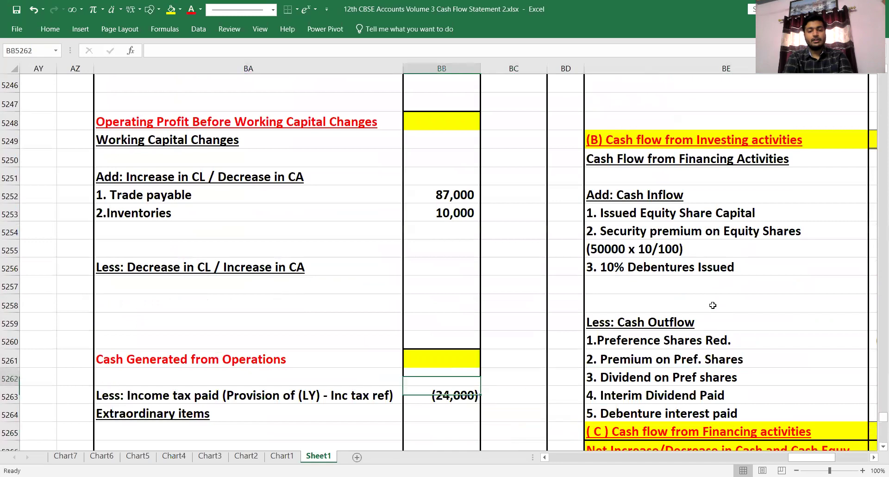
{"action": "key", "text": "Up"}
{"action": "key", "text": "Up"}
{"action": "key", "text": "Up"}
{"action": "key", "text": "Up"}
{"action": "key", "text": "Up"}
{"action": "key", "text": "Up"}
{"action": "key", "text": "Up"}
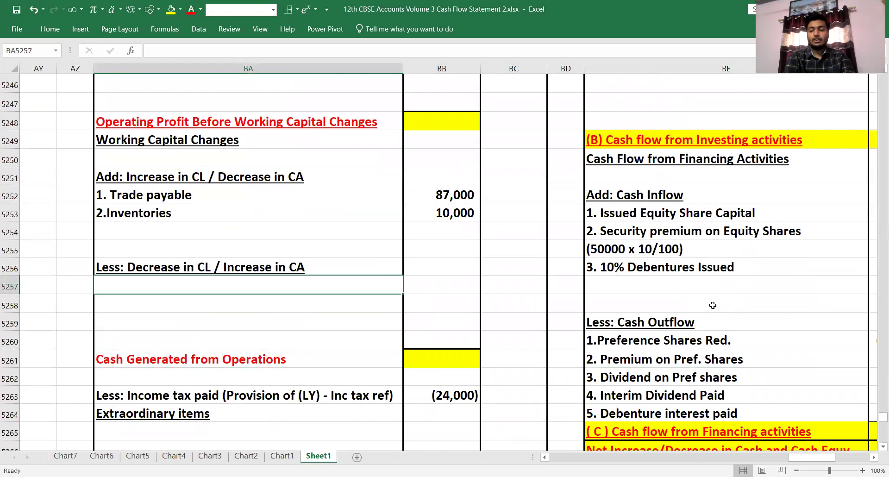
{"action": "type", "text": "1.Debtors"}
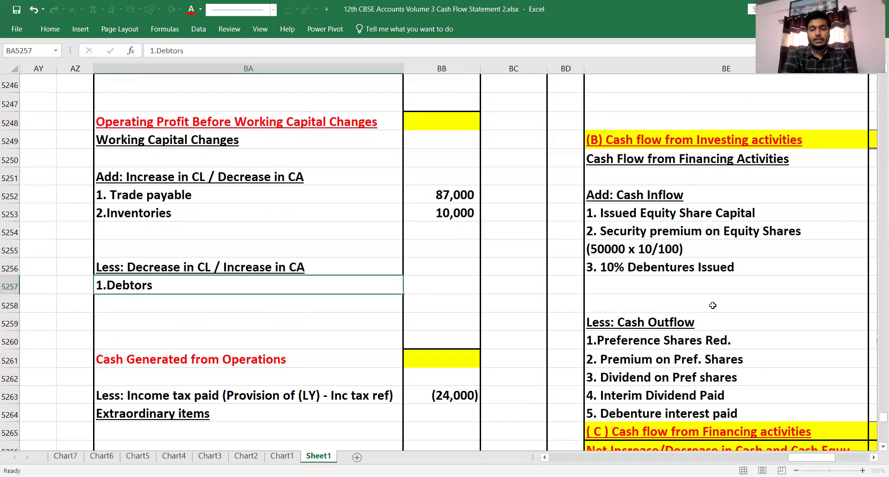
{"action": "key", "text": "Right"}
{"action": "type", "text": "-"}
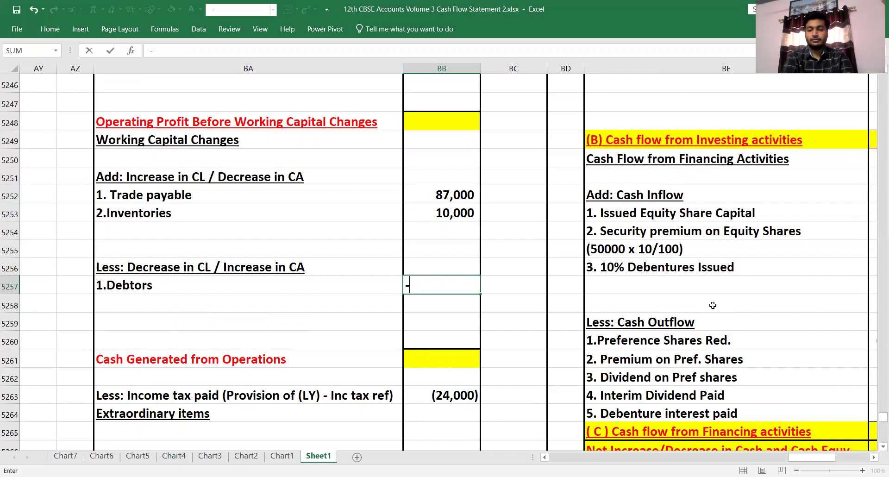
{"action": "type", "text": "100000"}
{"action": "key", "text": "Return"}
Examine the provision for doubtful debts of both years in the Trade Receivables note of the textbook image
{"action": "key", "text": "Left"}
{"action": "key", "text": "Up"}
{"action": "key", "text": "Up"}
{"action": "key", "text": "Up"}
{"action": "key", "text": "Up"}
{"action": "key", "text": "Up"}
{"action": "key", "text": "Up"}
{"action": "key", "text": "Up"}
{"action": "key", "text": "Up"}
{"action": "key", "text": "Up"}
{"action": "key", "text": "Up"}
{"action": "key", "text": "Up"}
{"action": "key", "text": "Up"}
{"action": "key", "text": "Up"}
{"action": "key", "text": "Up"}
{"action": "key", "text": "Up"}
{"action": "key", "text": "Up"}
{"action": "key", "text": "Up"}
{"action": "key", "text": "Up"}
{"action": "key", "text": "Up"}
{"action": "key", "text": "Up"}
{"action": "key", "text": "Up"}
{"action": "key", "text": "Up"}
{"action": "key", "text": "Up"}
{"action": "key", "text": "Up"}
{"action": "key", "text": "Up"}
{"action": "key", "text": "Up"}
{"action": "key", "text": "Up"}
{"action": "key", "text": "Up"}
{"action": "key", "text": "Up"}
{"action": "key", "text": "Up"}
{"action": "key", "text": "Up"}
{"action": "key", "text": "Up"}
{"action": "key", "text": "Up"}
{"action": "key", "text": "Up"}
{"action": "key", "text": "Up"}
{"action": "key", "text": "Up"}
{"action": "key", "text": "Up"}
{"action": "key", "text": "Up"}
{"action": "key", "text": "Up"}
{"action": "key", "text": "Up"}
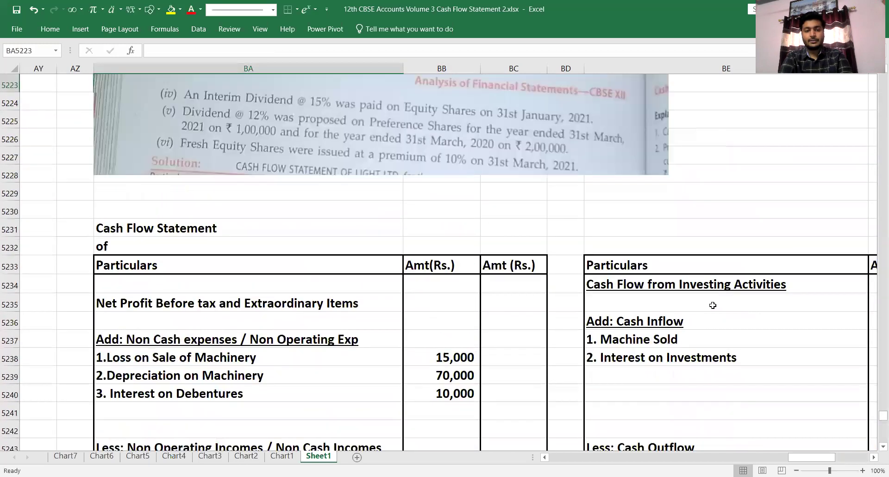
{"action": "key", "text": "Up"}
{"action": "key", "text": "Up"}
{"action": "key", "text": "Up"}
{"action": "key", "text": "Up"}
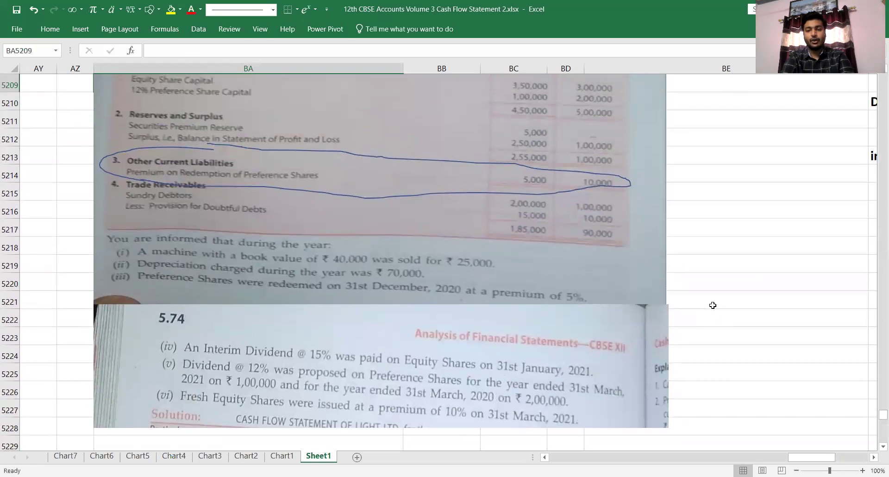
{"action": "key", "text": "Up"}
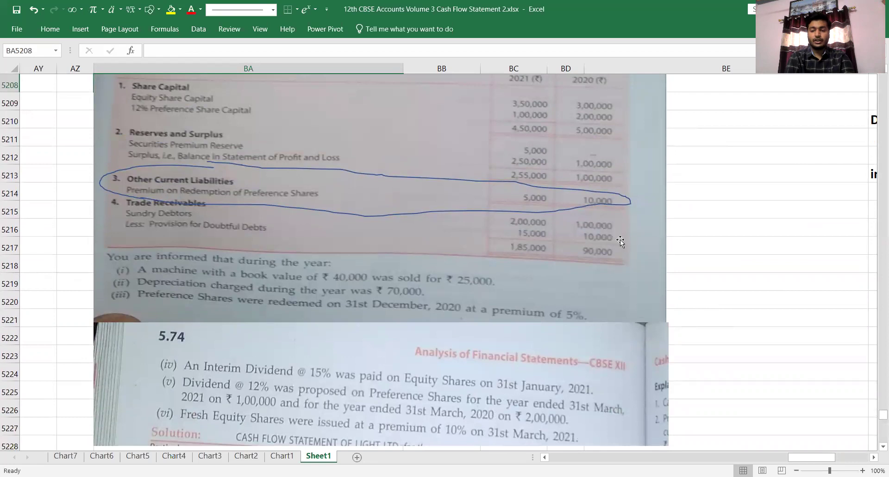
Examine the non-cash expense and non-operating income entries in the operating section of the cash flow statement
{"action": "left_click", "coordinate": [737, 304]}
{"action": "right_click", "coordinate": [736, 303]}
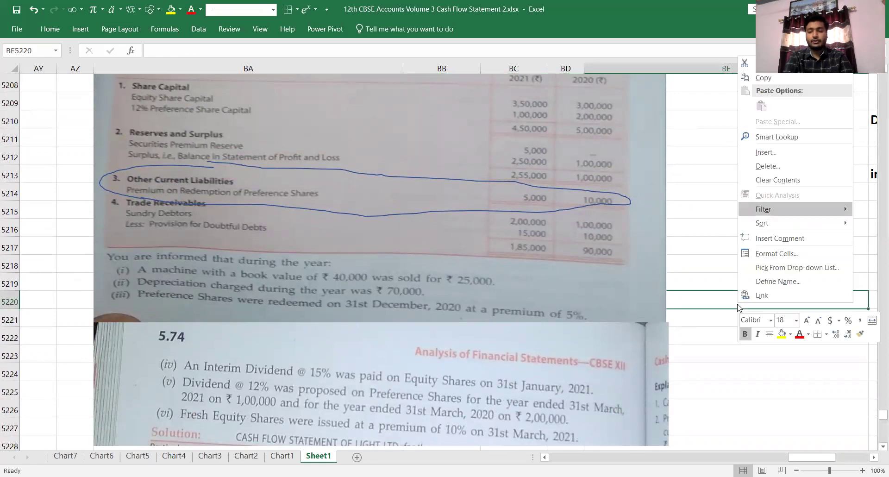
{"action": "key", "text": "Escape"}
{"action": "key", "text": "Left"}
{"action": "key", "text": "Left"}
{"action": "key", "text": "Down"}
{"action": "key", "text": "Down"}
{"action": "key", "text": "Down"}
{"action": "key", "text": "Down"}
{"action": "key", "text": "Down"}
{"action": "key", "text": "Down"}
{"action": "key", "text": "Down"}
{"action": "key", "text": "Down"}
{"action": "key", "text": "Down"}
{"action": "key", "text": "Down"}
{"action": "key", "text": "Down"}
{"action": "key", "text": "Down"}
{"action": "key", "text": "Down"}
{"action": "key", "text": "Down"}
{"action": "key", "text": "Down"}
{"action": "key", "text": "Down"}
{"action": "key", "text": "Down"}
{"action": "key", "text": "Down"}
{"action": "key", "text": "Down"}
{"action": "key", "text": "Down"}
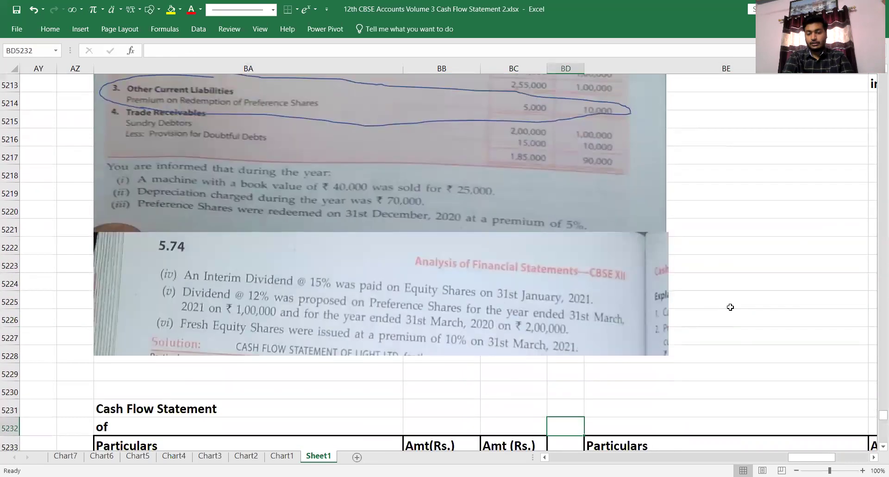
{"action": "key", "text": "Down"}
{"action": "key", "text": "Down"}
{"action": "key", "text": "Left"}
{"action": "key", "text": "Left"}
{"action": "key", "text": "Up"}
{"action": "key", "text": "Up"}
{"action": "key", "text": "Up"}
{"action": "key", "text": "Up"}
{"action": "key", "text": "Up"}
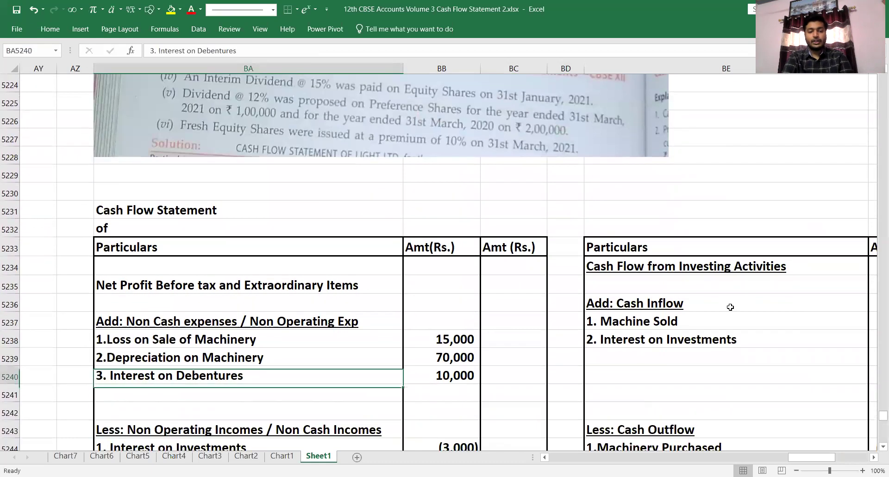
{"action": "key", "text": "shift+Down"}
{"action": "key", "text": "shift+Down"}
{"action": "key", "text": "Down"}
{"action": "key", "text": "Down"}
{"action": "key", "text": "Down"}
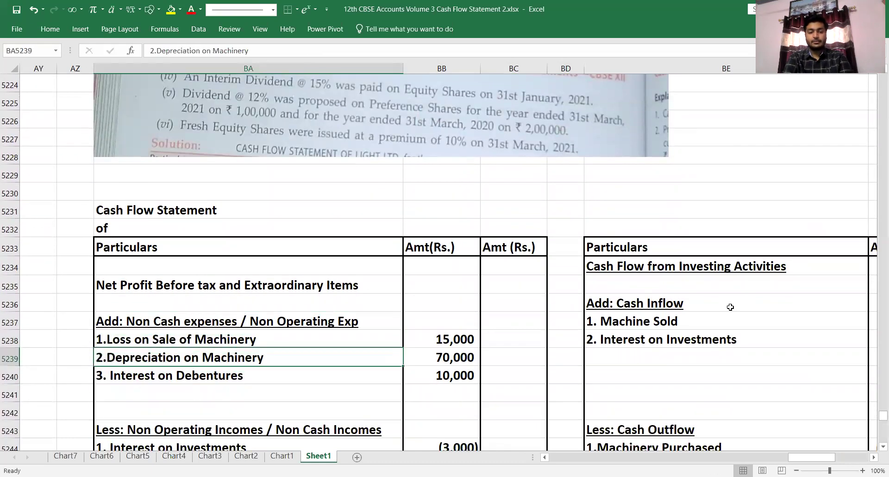
{"action": "key", "text": "Down"}
{"action": "key", "text": "Down"}
{"action": "scroll", "coordinate": [730, 307], "scroll_direction": "down", "scroll_amount": 1}
{"action": "key", "text": "Down"}
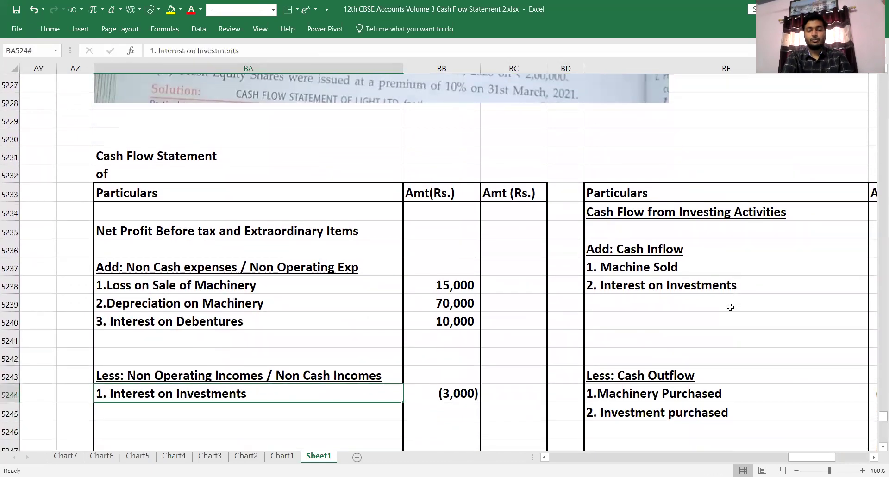
{"action": "key", "text": "Up"}
{"action": "key", "text": "shift+Down"}
{"action": "key", "text": "shift+Down"}
{"action": "key", "text": "shift+Down"}
{"action": "key", "text": "shift+Down"}
{"action": "key", "text": "Down"}
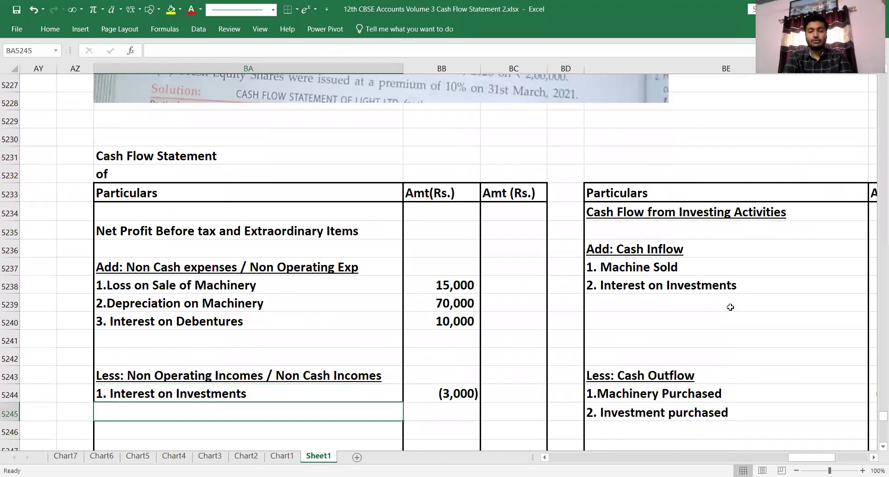
Review the Notes to Accounts in the textbook image for the sundry debtors and the provision for doubtful debts
{"action": "key", "text": "Up"}
{"action": "key", "text": "Up"}
{"action": "key", "text": "Up"}
{"action": "key", "text": "Up"}
{"action": "key", "text": "Up"}
{"action": "key", "text": "Up"}
{"action": "key", "text": "Up"}
{"action": "key", "text": "Up"}
{"action": "key", "text": "Up"}
{"action": "key", "text": "Up"}
{"action": "key", "text": "Up"}
{"action": "key", "text": "Up"}
{"action": "key", "text": "Up"}
{"action": "key", "text": "Up"}
{"action": "key", "text": "Up"}
{"action": "key", "text": "Up"}
{"action": "key", "text": "Up"}
{"action": "key", "text": "Up"}
{"action": "key", "text": "Up"}
{"action": "key", "text": "Up"}
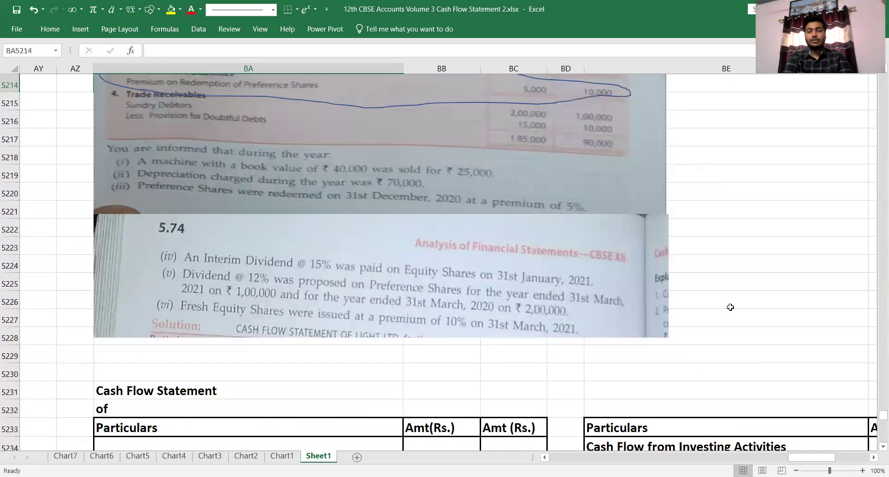
{"action": "key", "text": "Down"}
{"action": "key", "text": "Down"}
{"action": "key", "text": "Down"}
{"action": "key", "text": "Down"}
{"action": "key", "text": "Down"}
{"action": "key", "text": "Down"}
{"action": "key", "text": "Down"}
{"action": "key", "text": "Down"}
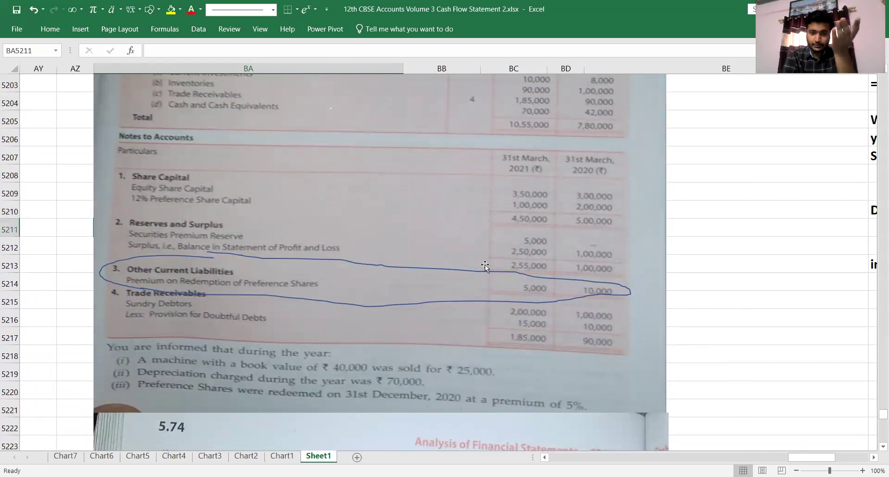
{"action": "key", "text": "Down"}
{"action": "key", "text": "Down"}
{"action": "key", "text": "Down"}
{"action": "key", "text": "Down"}
{"action": "key", "text": "Down"}
{"action": "key", "text": "Down"}
{"action": "key", "text": "Down"}
{"action": "key", "text": "Down"}
{"action": "key", "text": "Down"}
{"action": "left_click", "coordinate": [199, 338]}
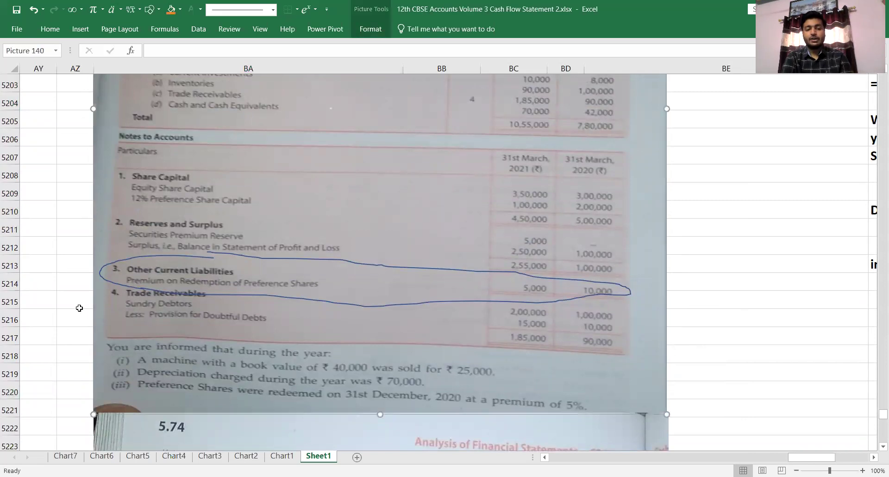
Add "4. Provision for Doubtful Debts" with an amount of 50,000 under "Add: Non Cash expenses / Non Operating Exp"
{"action": "key", "text": "Escape"}
{"action": "key", "text": "Down"}
{"action": "key", "text": "Down"}
{"action": "key", "text": "Down"}
{"action": "key", "text": "Down"}
{"action": "key", "text": "Down"}
{"action": "key", "text": "Down"}
{"action": "key", "text": "Down"}
{"action": "key", "text": "Down"}
{"action": "key", "text": "Down"}
{"action": "key", "text": "Down"}
{"action": "key", "text": "Down"}
{"action": "key", "text": "Down"}
{"action": "key", "text": "Down"}
{"action": "key", "text": "Down"}
{"action": "key", "text": "Down"}
{"action": "key", "text": "Down"}
{"action": "key", "text": "Down"}
{"action": "key", "text": "Down"}
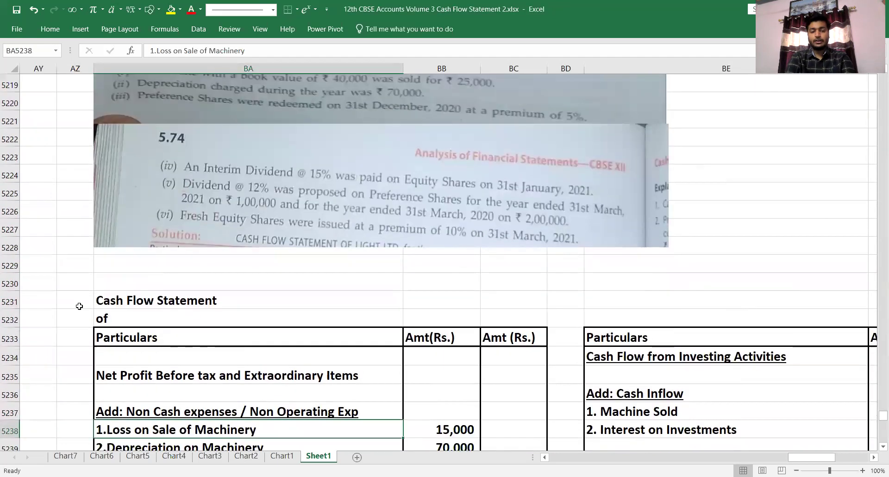
{"action": "key", "text": "Down"}
{"action": "key", "text": "Down"}
{"action": "key", "text": "Down"}
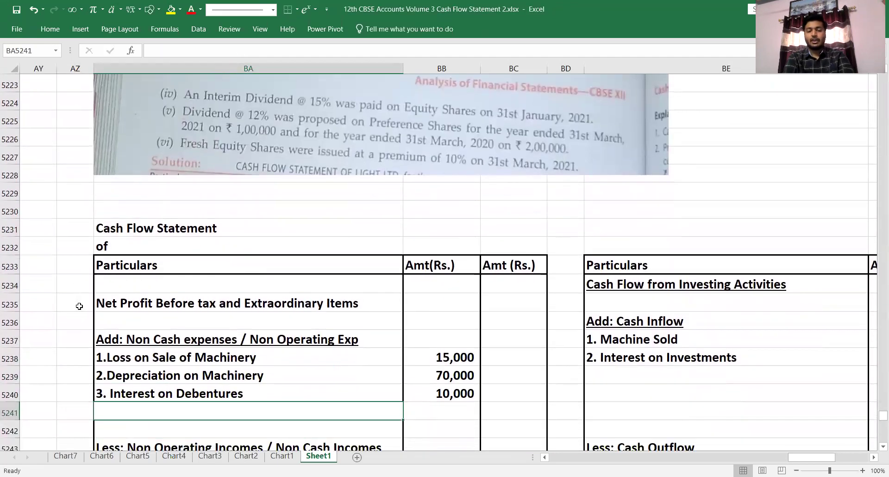
{"action": "type", "text": "1."}
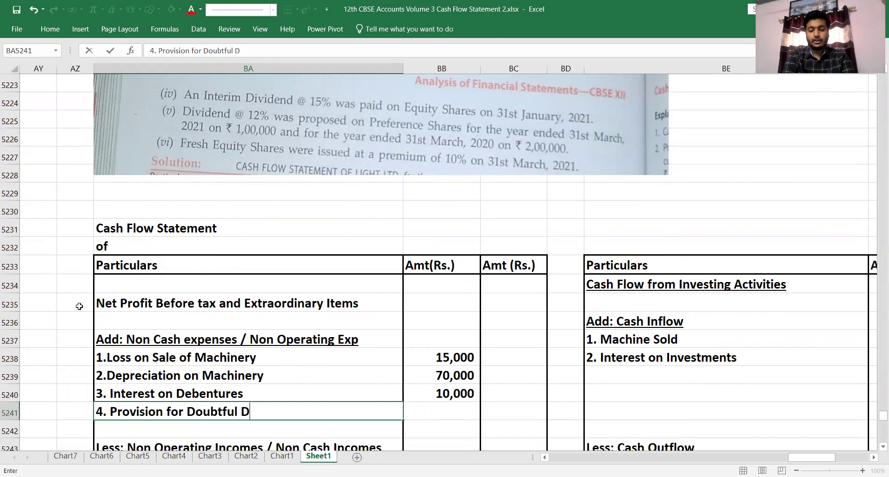
{"action": "key", "text": "Right"}
{"action": "type", "text": "50,000"}
{"action": "key", "text": "Return"}
Compute Net Profit before tax and Extra Ordinary Items in BB5285 with the formula =BB5274+BB5276+BB5277+BB5278
{"action": "key", "text": "Left"}
{"action": "key", "text": "Down"}
{"action": "key", "text": "Down"}
{"action": "key", "text": "Down"}
{"action": "key", "text": "Down"}
{"action": "key", "text": "Down"}
{"action": "key", "text": "Down"}
{"action": "key", "text": "Down"}
{"action": "key", "text": "Down"}
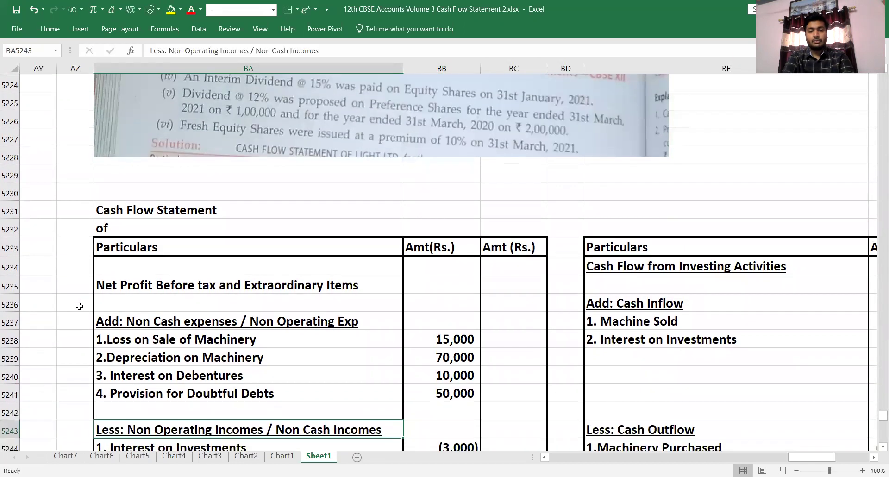
{"action": "key", "text": "Down"}
{"action": "key", "text": "Down"}
{"action": "key", "text": "Down"}
{"action": "key", "text": "Down"}
{"action": "key", "text": "Down"}
{"action": "key", "text": "Down"}
{"action": "key", "text": "Down"}
{"action": "key", "text": "Down"}
{"action": "key", "text": "Down"}
{"action": "key", "text": "Down"}
{"action": "key", "text": "Down"}
{"action": "key", "text": "Down"}
{"action": "key", "text": "Down"}
{"action": "key", "text": "Down"}
{"action": "key", "text": "Down"}
{"action": "key", "text": "Down"}
{"action": "key", "text": "Down"}
{"action": "key", "text": "Down"}
{"action": "key", "text": "Down"}
{"action": "key", "text": "Down"}
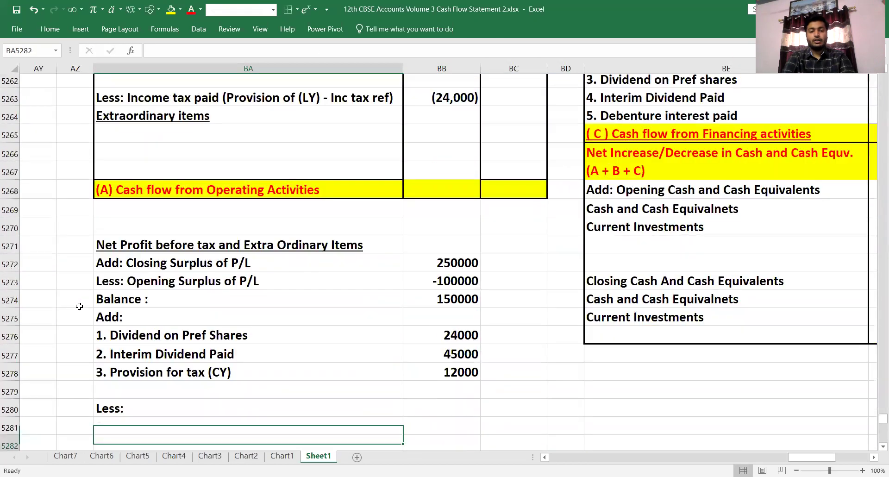
{"action": "key", "text": "Right"}
{"action": "key", "text": "Right"}
{"action": "key", "text": "Left"}
{"action": "type", "text": "="}
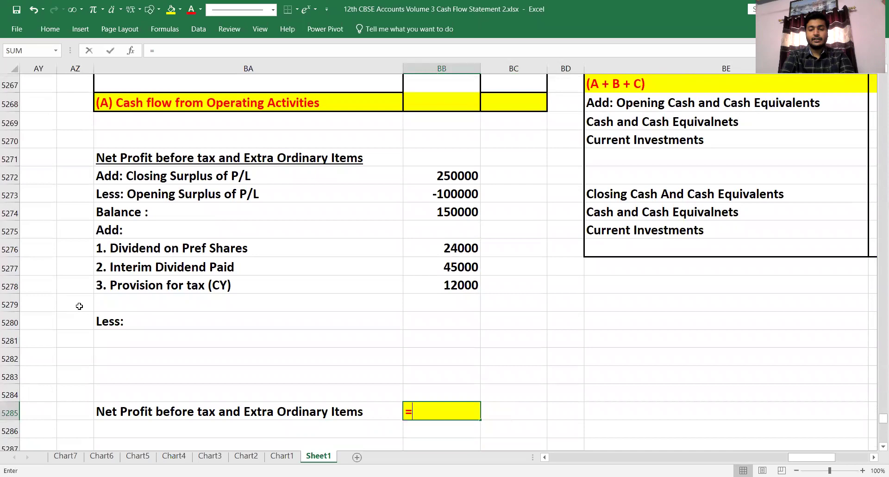
{"action": "key", "text": "Up"}
{"action": "key", "text": "Up"}
{"action": "key", "text": "Up"}
{"action": "key", "text": "Up"}
{"action": "key", "text": "Up"}
{"action": "key", "text": "Up"}
{"action": "key", "text": "Up"}
{"action": "key", "text": "Up"}
{"action": "key", "text": "Up"}
{"action": "key", "text": "Up"}
{"action": "key", "text": "Up"}
{"action": "type", "text": "+"}
{"action": "key", "text": "Up"}
{"action": "key", "text": "Up"}
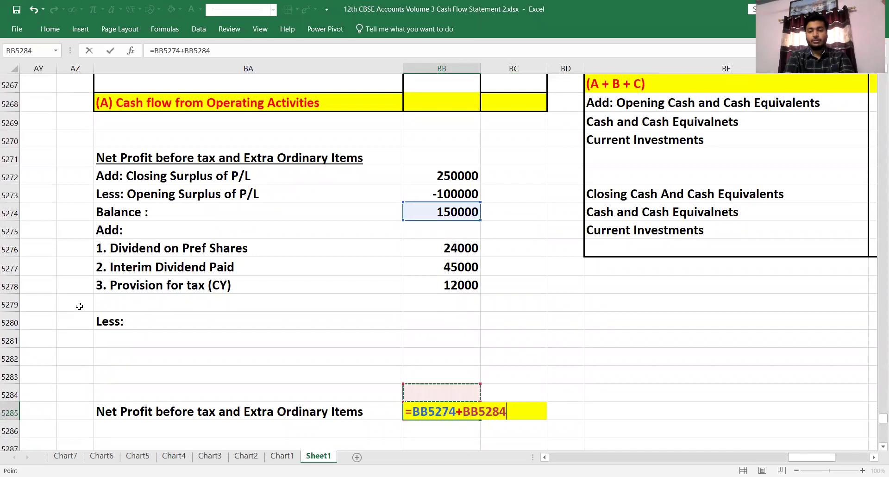
{"action": "key", "text": "Up"}
{"action": "key", "text": "Up"}
{"action": "key", "text": "Up"}
{"action": "key", "text": "Up"}
{"action": "key", "text": "Up"}
{"action": "key", "text": "Up"}
{"action": "key", "text": "Up"}
{"action": "key", "text": "Up"}
{"action": "key", "text": "Down"}
{"action": "type", "text": "+"}
{"action": "key", "text": "Up"}
{"action": "key", "text": "Up"}
{"action": "key", "text": "Up"}
{"action": "key", "text": "Up"}
{"action": "key", "text": "Up"}
{"action": "key", "text": "Up"}
{"action": "key", "text": "Up"}
{"action": "key", "text": "Up"}
{"action": "key", "text": "Up"}
{"action": "key", "text": "Down"}
{"action": "type", "text": "+"}
{"action": "key", "text": "Up"}
{"action": "key", "text": "Up"}
{"action": "key", "text": "Up"}
{"action": "key", "text": "Up"}
{"action": "key", "text": "Up"}
{"action": "key", "text": "Up"}
{"action": "key", "text": "Up"}
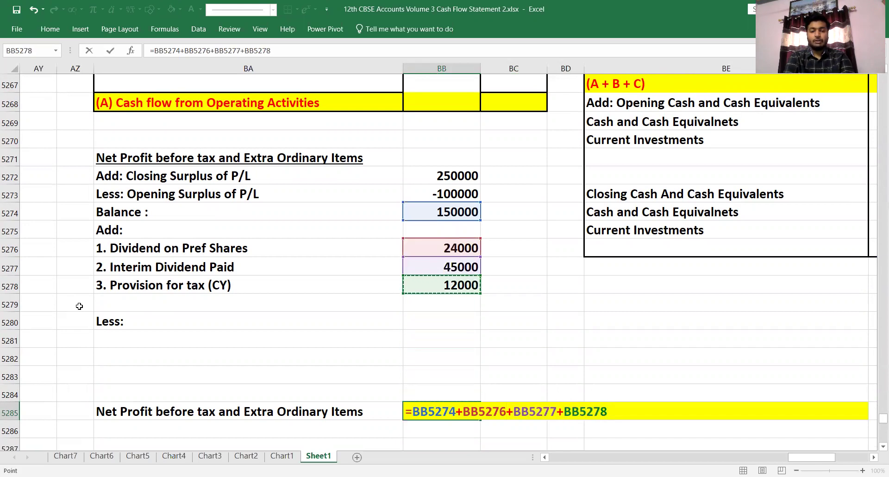
{"action": "key", "text": "Return"}
Enter 230000 in the outer amount column for Net Profit Before tax and Extraordinary Items in the cash flow statement
{"action": "key", "text": "Up"}
{"action": "key", "text": "Up"}
{"action": "key", "text": "Up"}
{"action": "key", "text": "Up"}
{"action": "key", "text": "Up"}
{"action": "key", "text": "Up"}
{"action": "key", "text": "Up"}
{"action": "key", "text": "Up"}
{"action": "key", "text": "Up"}
{"action": "key", "text": "Up"}
{"action": "key", "text": "Up"}
{"action": "key", "text": "Up"}
{"action": "key", "text": "Up"}
{"action": "key", "text": "Up"}
{"action": "key", "text": "Up"}
{"action": "key", "text": "Up"}
{"action": "key", "text": "Up"}
{"action": "key", "text": "Up"}
{"action": "key", "text": "Up"}
{"action": "key", "text": "Up"}
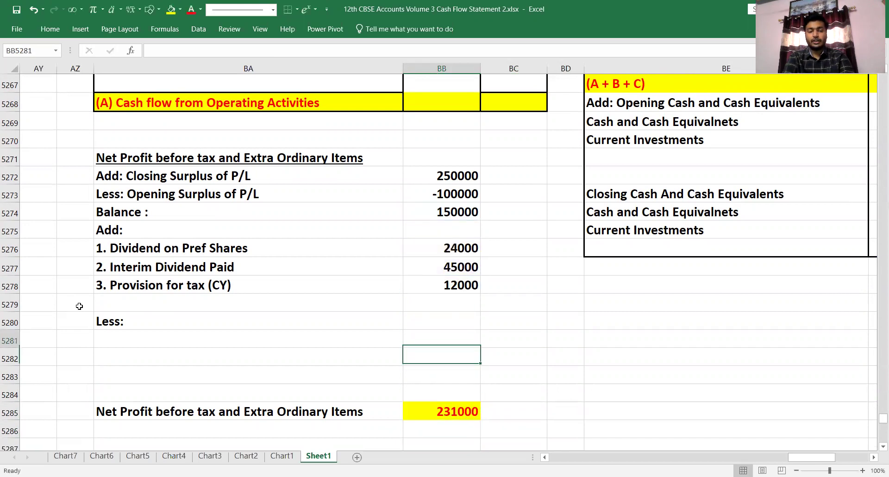
{"action": "key", "text": "Up"}
{"action": "key", "text": "Up"}
{"action": "key", "text": "Up"}
{"action": "key", "text": "Up"}
{"action": "key", "text": "Up"}
{"action": "key", "text": "Up"}
{"action": "key", "text": "Up"}
{"action": "key", "text": "Up"}
{"action": "key", "text": "Up"}
{"action": "key", "text": "Up"}
{"action": "key", "text": "Up"}
{"action": "key", "text": "Up"}
{"action": "key", "text": "Up"}
{"action": "key", "text": "Up"}
{"action": "key", "text": "Up"}
{"action": "key", "text": "Up"}
{"action": "key", "text": "Up"}
{"action": "key", "text": "Up"}
{"action": "key", "text": "Up"}
{"action": "key", "text": "Up"}
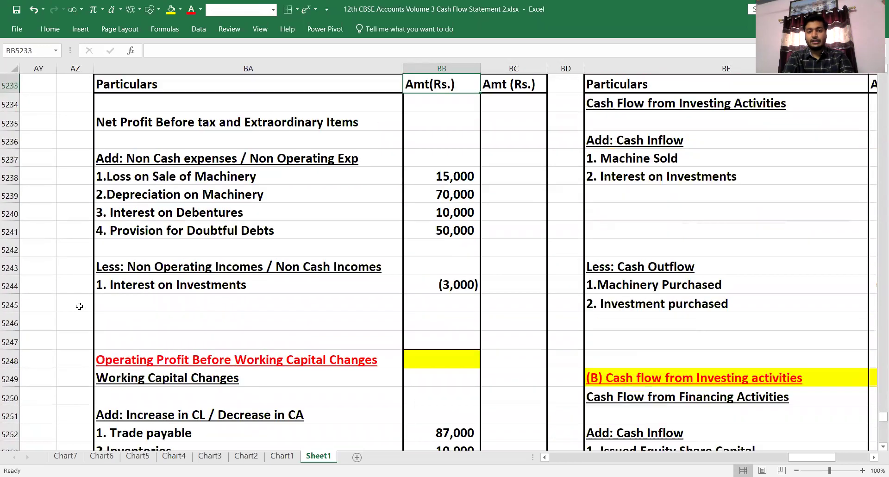
{"action": "key", "text": "Right"}
{"action": "key", "text": "Down"}
{"action": "key", "text": "Down"}
{"action": "key", "text": "Down"}
{"action": "key", "text": "Down"}
{"action": "key", "text": "Down"}
{"action": "key", "text": "Down"}
{"action": "key", "text": "Down"}
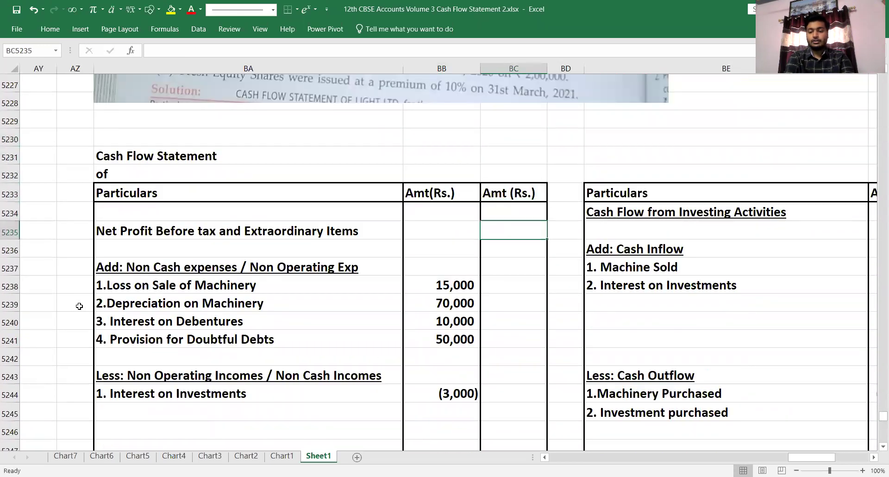
{"action": "type", "text": "130"}
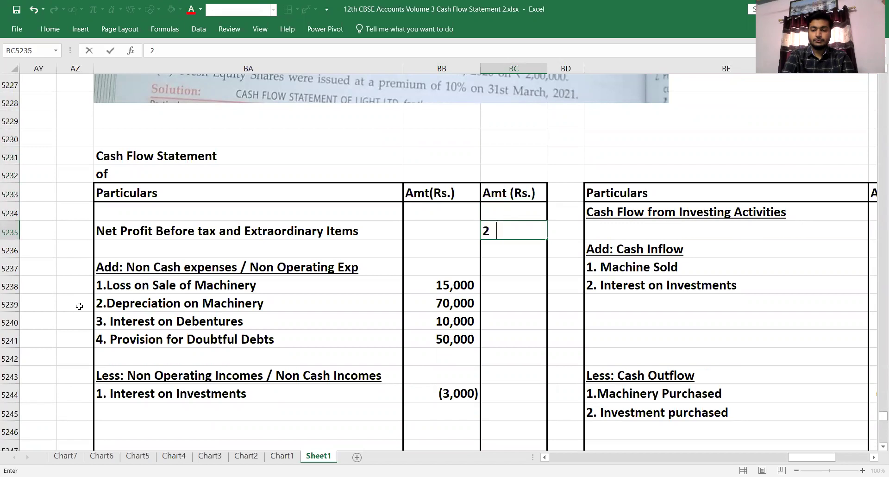
{"action": "type", "text": "0"}
{"action": "key", "text": "Return"}
Check the working for Net Profit before tax and Extra Ordinary Items below the cash flow statement
{"action": "key", "text": "Down"}
{"action": "key", "text": "Down"}
{"action": "key", "text": "Down"}
{"action": "key", "text": "Down"}
{"action": "key", "text": "Down"}
{"action": "key", "text": "Down"}
{"action": "key", "text": "Down"}
{"action": "key", "text": "Down"}
{"action": "key", "text": "Down"}
{"action": "key", "text": "Down"}
{"action": "key", "text": "Down"}
{"action": "key", "text": "Down"}
{"action": "key", "text": "Down"}
{"action": "key", "text": "Down"}
{"action": "key", "text": "Down"}
{"action": "key", "text": "Down"}
{"action": "key", "text": "Down"}
{"action": "key", "text": "Down"}
{"action": "key", "text": "Down"}
{"action": "key", "text": "Down"}
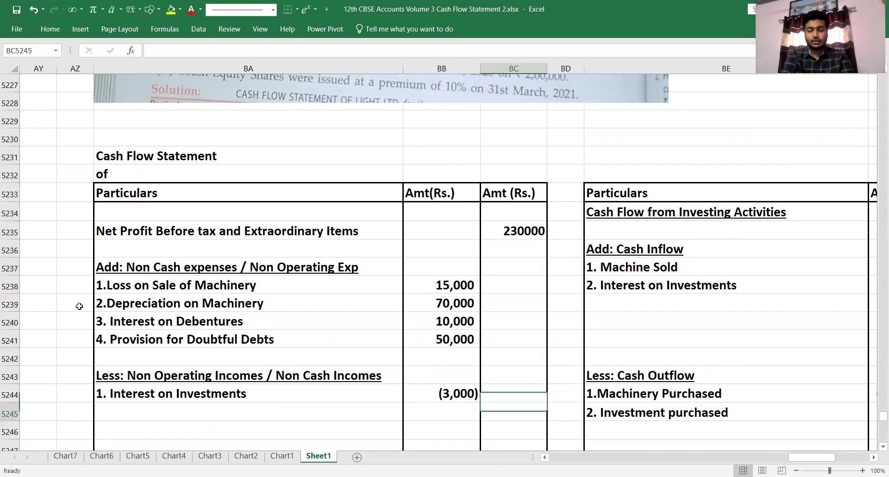
{"action": "key", "text": "Down"}
{"action": "key", "text": "Down"}
{"action": "key", "text": "Down"}
{"action": "key", "text": "Down"}
{"action": "key", "text": "Down"}
{"action": "key", "text": "Down"}
{"action": "key", "text": "Down"}
{"action": "key", "text": "Down"}
{"action": "key", "text": "Down"}
{"action": "key", "text": "Down"}
{"action": "key", "text": "Down"}
{"action": "key", "text": "Down"}
{"action": "key", "text": "Down"}
{"action": "key", "text": "Down"}
{"action": "key", "text": "Down"}
{"action": "key", "text": "Down"}
{"action": "key", "text": "Down"}
{"action": "key", "text": "Down"}
{"action": "key", "text": "Down"}
{"action": "key", "text": "Down"}
{"action": "key", "text": "Left"}
{"action": "key", "text": "Up"}
{"action": "key", "text": "Up"}
{"action": "key", "text": "Up"}
{"action": "key", "text": "Up"}
{"action": "key", "text": "Up"}
{"action": "key", "text": "Up"}
{"action": "key", "text": "Up"}
{"action": "key", "text": "Up"}
{"action": "key", "text": "Up"}
{"action": "key", "text": "Up"}
{"action": "key", "text": "Up"}
{"action": "key", "text": "Up"}
{"action": "key", "text": "Up"}
{"action": "key", "text": "Up"}
{"action": "key", "text": "Up"}
{"action": "key", "text": "Up"}
{"action": "key", "text": "Up"}
{"action": "key", "text": "Up"}
{"action": "key", "text": "Up"}
{"action": "key", "text": "Up"}
{"action": "key", "text": "Up"}
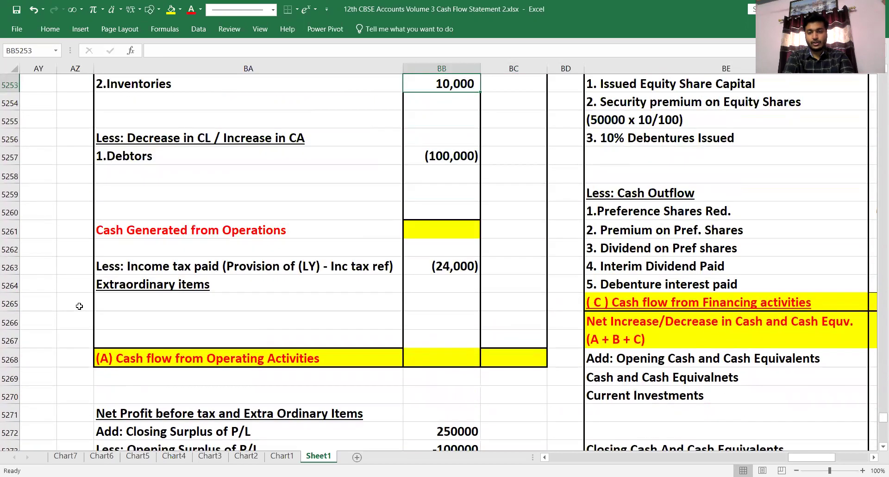
Correct the outer-column amount for Net Profit Before tax and Extraordinary Items to 231000
{"action": "key", "text": "Right"}
{"action": "key", "text": "Up"}
{"action": "key", "text": "Up"}
{"action": "key", "text": "Up"}
{"action": "key", "text": "Up"}
{"action": "key", "text": "Up"}
{"action": "key", "text": "Up"}
{"action": "key", "text": "Up"}
{"action": "key", "text": "Up"}
{"action": "key", "text": "Up"}
{"action": "key", "text": "Up"}
{"action": "key", "text": "Up"}
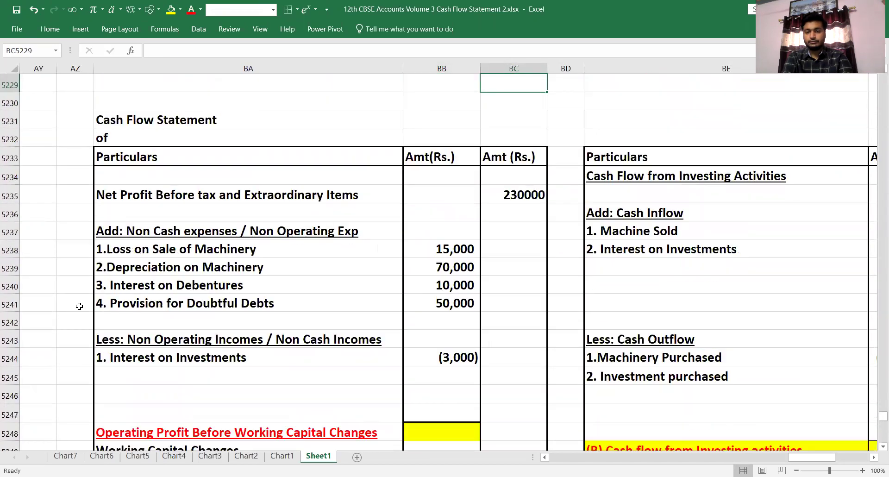
{"action": "key", "text": "Down"}
{"action": "key", "text": "Down"}
{"action": "key", "text": "Down"}
{"action": "key", "text": "Down"}
{"action": "key", "text": "Down"}
{"action": "key", "text": "F2"}
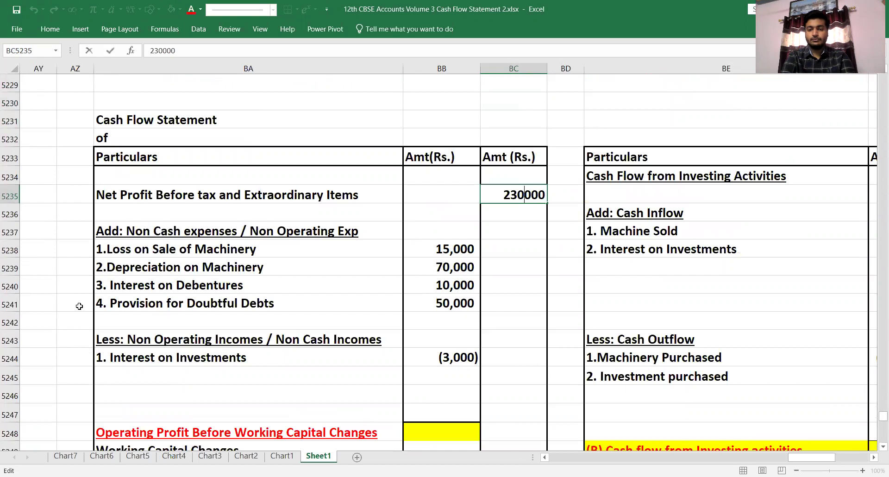
{"action": "key", "text": "Return"}
{"action": "key", "text": "Return"}
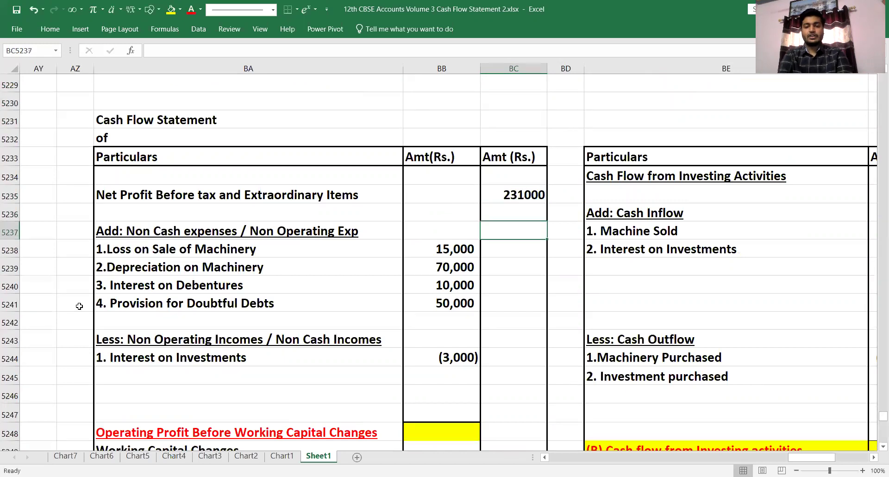
Total the four non-cash and non-operating expenses in BC5241 with the formula =BB5238+BB5239+BB5240+BB5241
{"action": "key", "text": "Left"}
{"action": "key", "text": "Down"}
{"action": "key", "text": "Right"}
{"action": "key", "text": "Down"}
{"action": "key", "text": "Down"}
{"action": "key", "text": "Down"}
{"action": "type", "text": "="}
{"action": "key", "text": "Left"}
{"action": "key", "text": "Up"}
{"action": "key", "text": "Up"}
{"action": "key", "text": "Up"}
{"action": "type", "text": "+"}
{"action": "key", "text": "Left"}
{"action": "key", "text": "Up"}
{"action": "key", "text": "Up"}
{"action": "key", "text": "Up"}
{"action": "key", "text": "Down"}
{"action": "type", "text": "+"}
{"action": "key", "text": "Left"}
{"action": "key", "text": "Up"}
{"action": "type", "text": "+"}
{"action": "key", "text": "Left"}
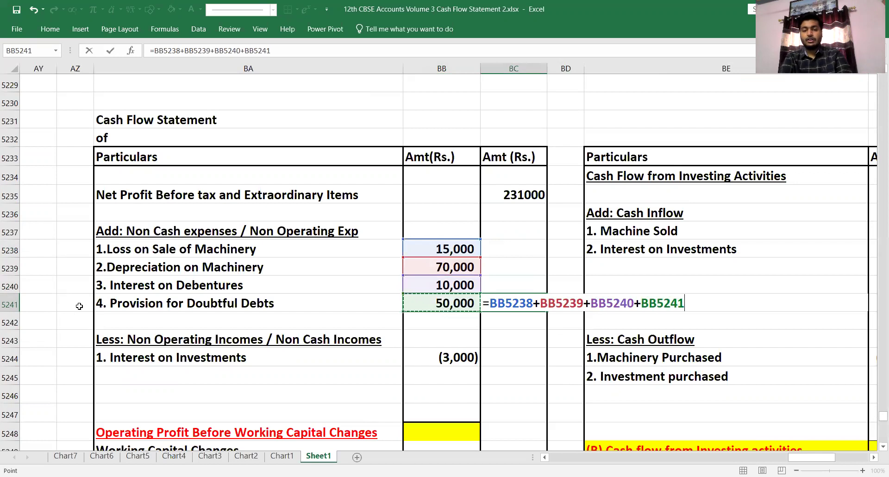
{"action": "key", "text": "Return"}
Enter -3000 in the outer amount column for Interest on Investments under the non-operating incomes
{"action": "key", "text": "Down"}
{"action": "key", "text": "Down"}
{"action": "type", "text": "-30"}
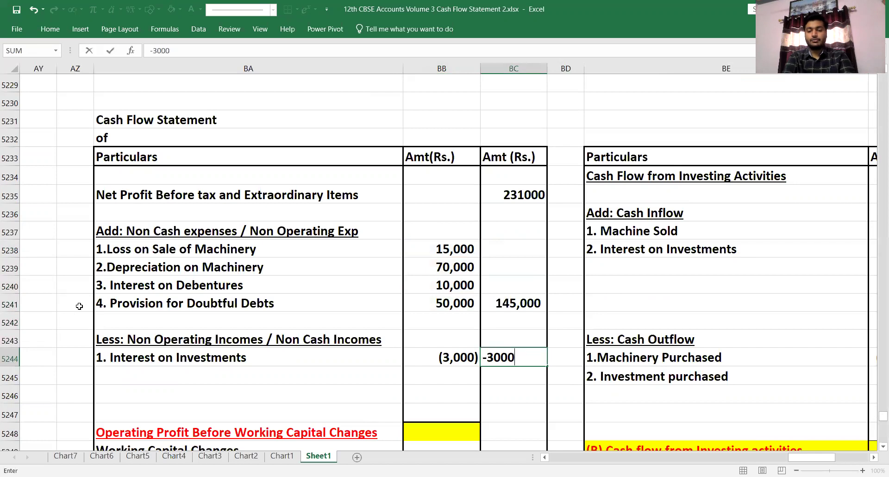
{"action": "key", "text": "Return"}
Compute Operating Profit Before Working Capital Changes in BC5248 with the formula =BC5235+BC5241+BC5244
{"action": "key", "text": "Down"}
{"action": "key", "text": "Down"}
{"action": "key", "text": "Down"}
{"action": "key", "text": "Down"}
{"action": "key", "text": "Down"}
{"action": "key", "text": "Down"}
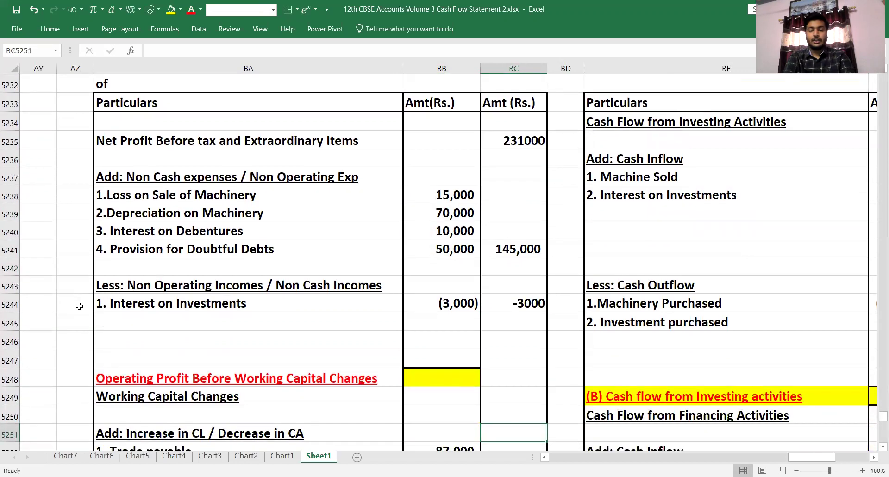
{"action": "key", "text": "Up"}
{"action": "key", "text": "Up"}
{"action": "key", "text": "Up"}
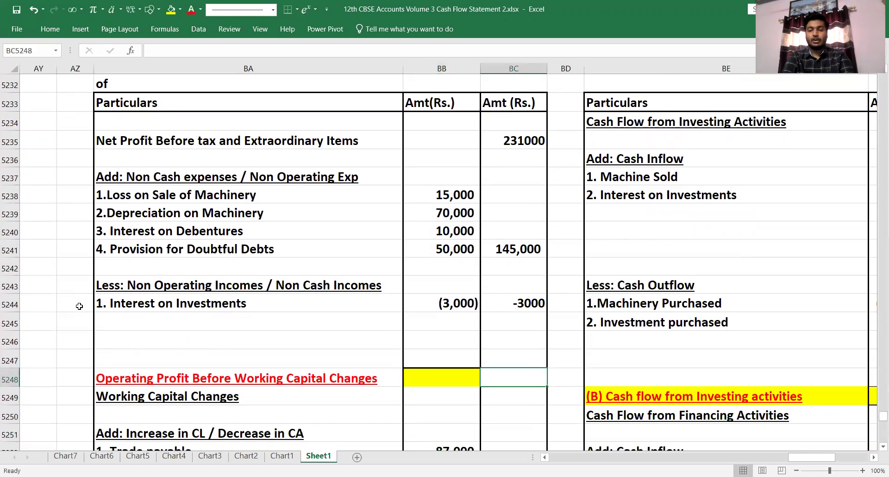
{"action": "key", "text": "Left"}
{"action": "key", "text": "Left"}
{"action": "key", "text": "Right"}
{"action": "key", "text": "Right"}
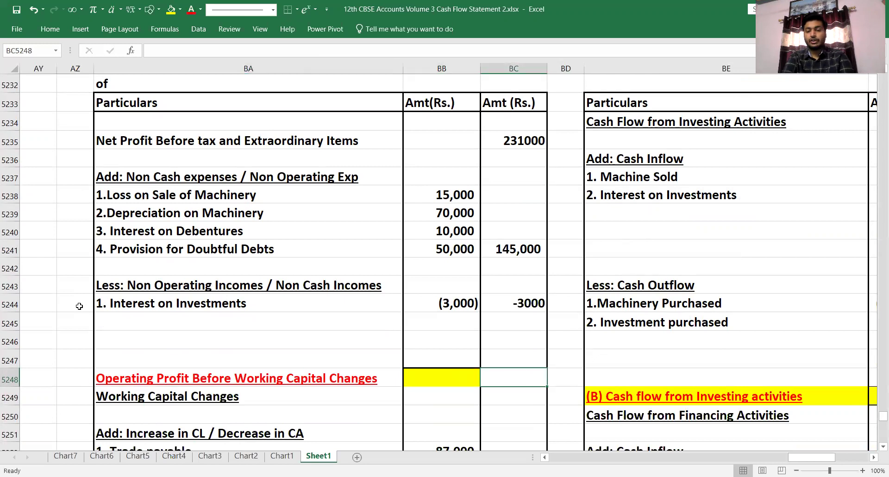
{"action": "type", "text": "="}
{"action": "key", "text": "Up"}
{"action": "key", "text": "Up"}
{"action": "key", "text": "Up"}
{"action": "key", "text": "Up"}
{"action": "key", "text": "Up"}
{"action": "key", "text": "Up"}
{"action": "key", "text": "Up"}
{"action": "key", "text": "Up"}
{"action": "key", "text": "Up"}
{"action": "key", "text": "Up"}
{"action": "key", "text": "Up"}
{"action": "key", "text": "Up"}
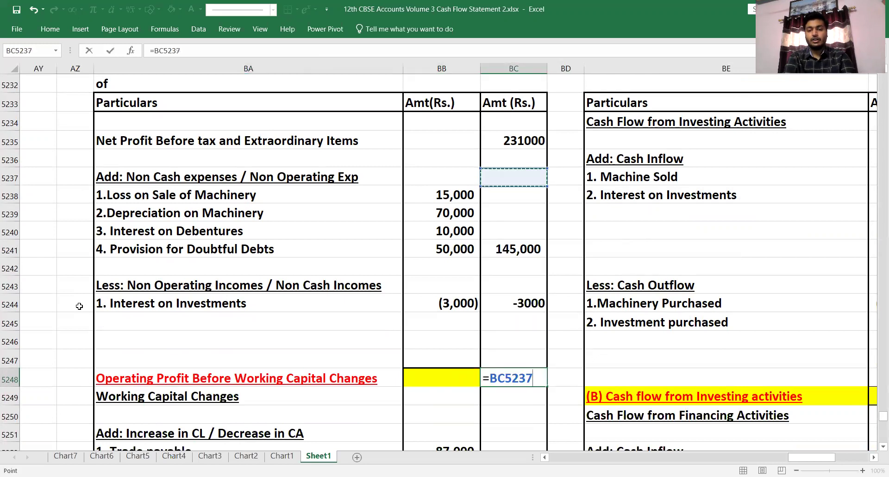
{"action": "key", "text": "Up"}
{"action": "type", "text": "+"}
{"action": "key", "text": "Up"}
{"action": "key", "text": "Up"}
{"action": "key", "text": "Up"}
{"action": "key", "text": "Up"}
{"action": "key", "text": "Up"}
{"action": "key", "text": "Up"}
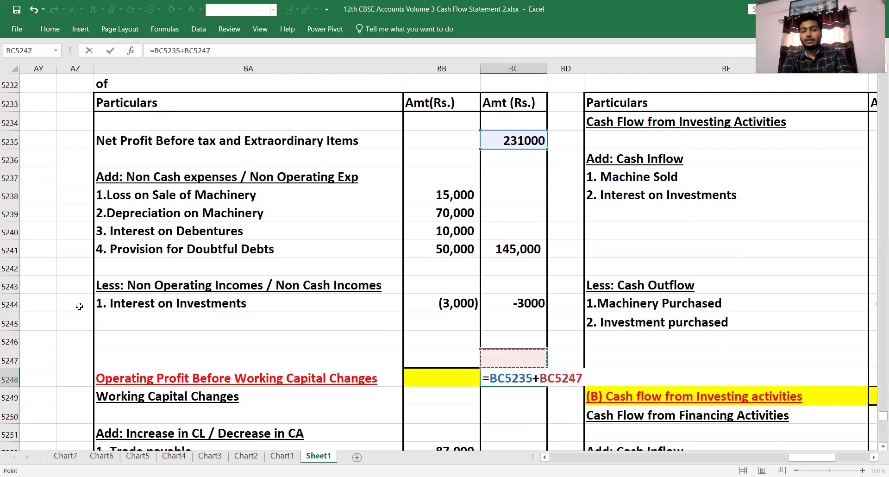
{"action": "type", "text": "+"}
{"action": "key", "text": "Up"}
{"action": "key", "text": "Up"}
{"action": "key", "text": "Up"}
{"action": "key", "text": "Up"}
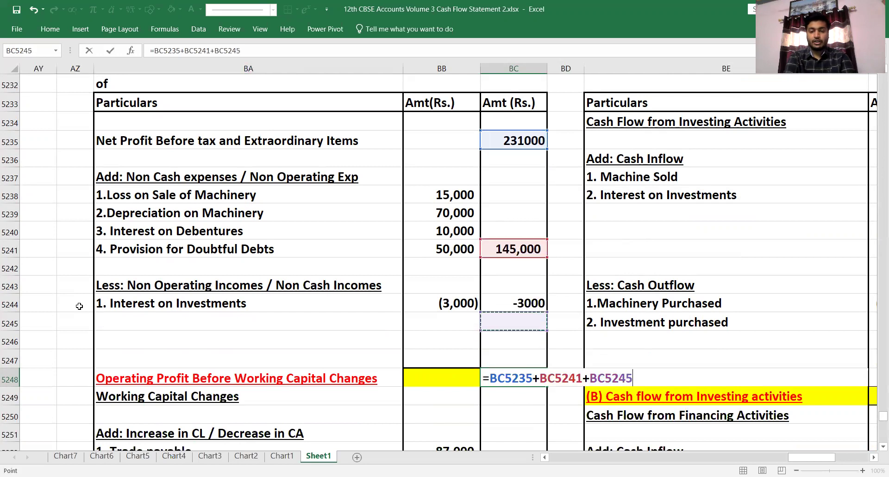
{"action": "key", "text": "Return"}
Total Trade payable and Inventories in BC5253 with the formula =BB5252+BB5253
{"action": "key", "text": "Down"}
{"action": "key", "text": "Down"}
{"action": "key", "text": "Down"}
{"action": "key", "text": "Down"}
{"action": "key", "text": "Down"}
{"action": "key", "text": "Down"}
{"action": "key", "text": "Down"}
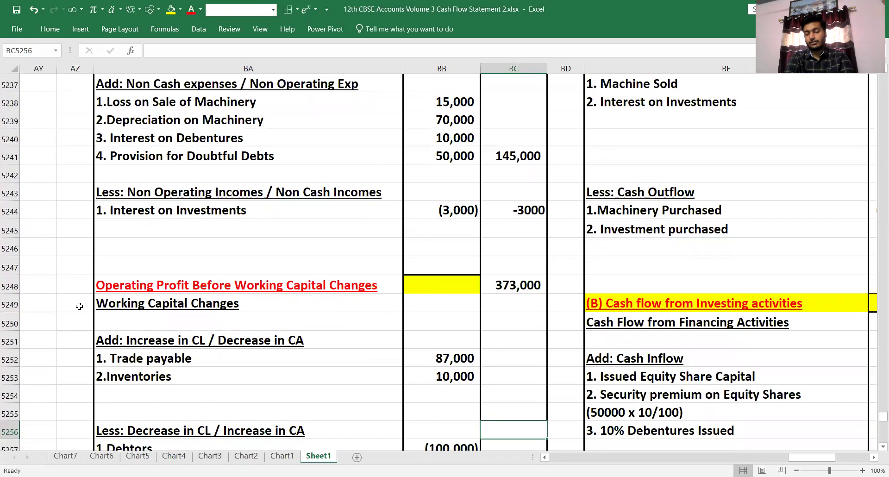
{"action": "key", "text": "Up"}
{"action": "key", "text": "Up"}
{"action": "key", "text": "Up"}
{"action": "key", "text": "Up"}
{"action": "key", "text": "Up"}
{"action": "key", "text": "Down"}
{"action": "key", "text": "Down"}
{"action": "key", "text": "Down"}
{"action": "key", "text": "Down"}
{"action": "key", "text": "Down"}
{"action": "key", "text": "Up"}
{"action": "key", "text": "Up"}
{"action": "key", "text": "Up"}
{"action": "type", "text": "="}
{"action": "key", "text": "Left"}
{"action": "key", "text": "Up"}
{"action": "type", "text": "+"}
{"action": "key", "text": "Left"}
{"action": "key", "text": "Return"}
Enter -100000 in the outer amount column for Debtors, in BC5257
{"action": "key", "text": "Down"}
{"action": "key", "text": "Down"}
{"action": "key", "text": "Down"}
{"action": "key", "text": "Down"}
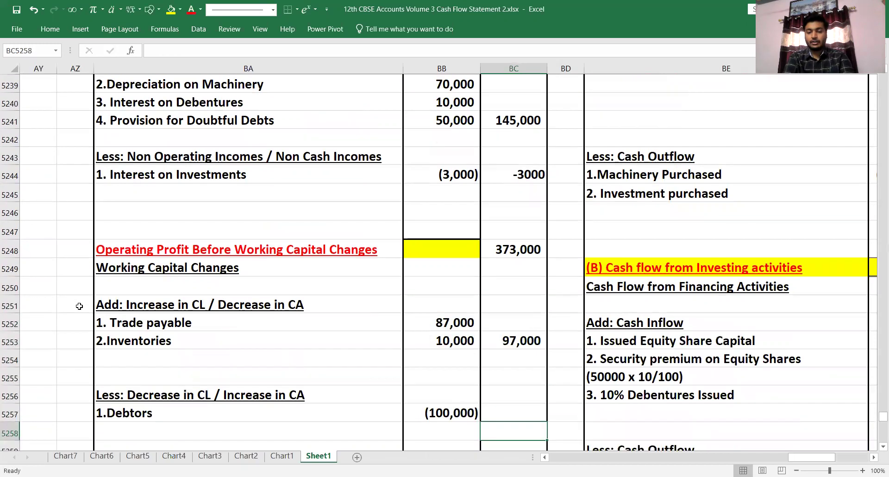
{"action": "key", "text": "Up"}
{"action": "type", "text": "-"}
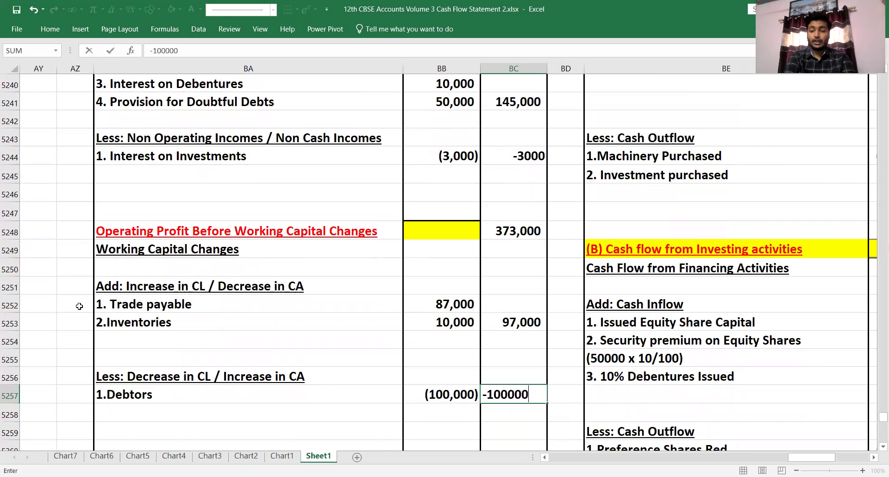
{"action": "key", "text": "Return"}
Compute Cash Generated from Operations in BC5261 with the formula =BC5253+BC5248+BC5257
{"action": "key", "text": "Down"}
{"action": "key", "text": "Down"}
{"action": "key", "text": "Down"}
{"action": "key", "text": "Down"}
{"action": "key", "text": "Down"}
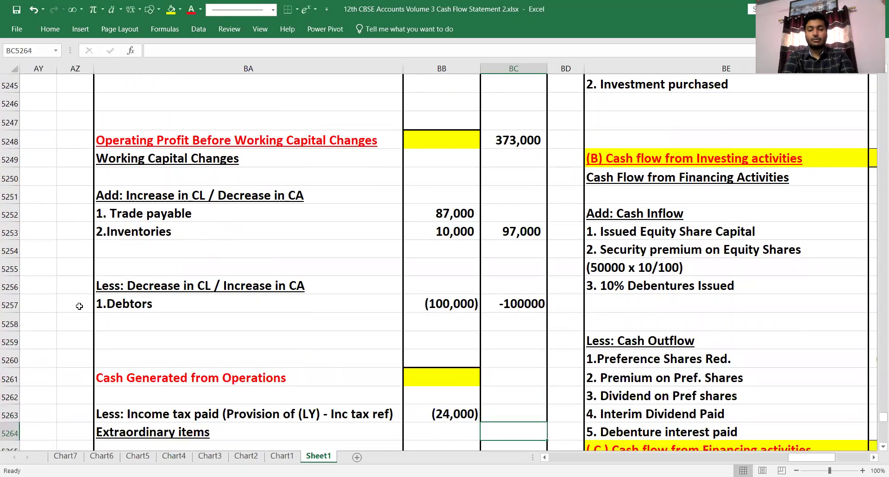
{"action": "key", "text": "Up"}
{"action": "key", "text": "Up"}
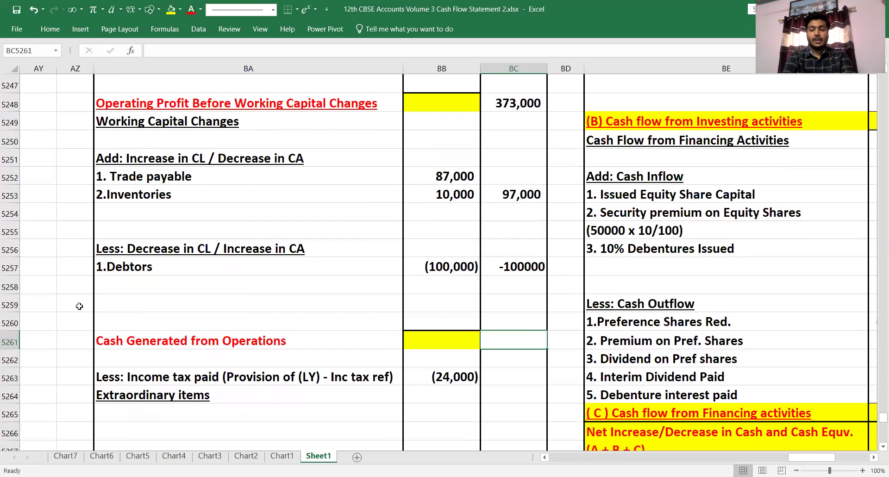
{"action": "type", "text": "="}
{"action": "key", "text": "Up"}
{"action": "key", "text": "Up"}
{"action": "key", "text": "Up"}
{"action": "key", "text": "Up"}
{"action": "key", "text": "Up"}
{"action": "key", "text": "Up"}
{"action": "key", "text": "Up"}
{"action": "key", "text": "Up"}
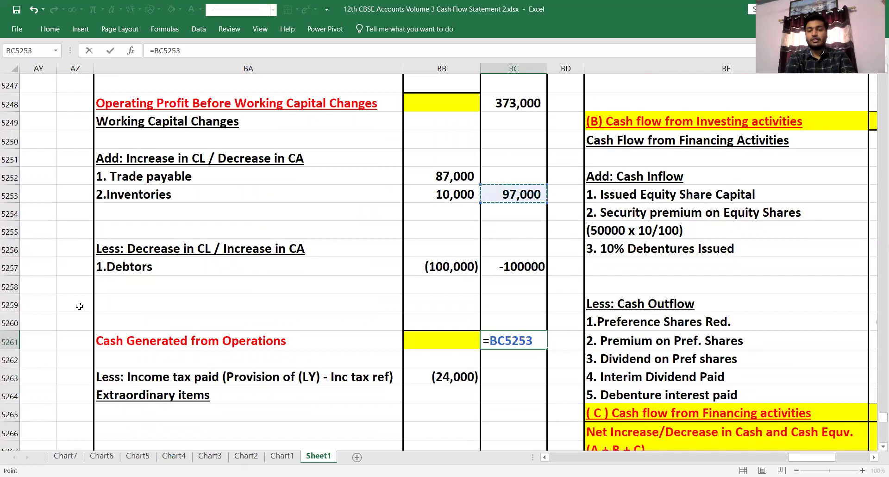
{"action": "type", "text": "+"}
{"action": "key", "text": "Up"}
{"action": "key", "text": "Up"}
{"action": "key", "text": "Up"}
{"action": "key", "text": "Up"}
{"action": "key", "text": "Up"}
{"action": "key", "text": "Up"}
{"action": "key", "text": "Up"}
{"action": "key", "text": "Up"}
{"action": "key", "text": "Up"}
{"action": "key", "text": "Up"}
{"action": "key", "text": "Up"}
{"action": "key", "text": "Up"}
{"action": "key", "text": "Up"}
{"action": "key", "text": "Up"}
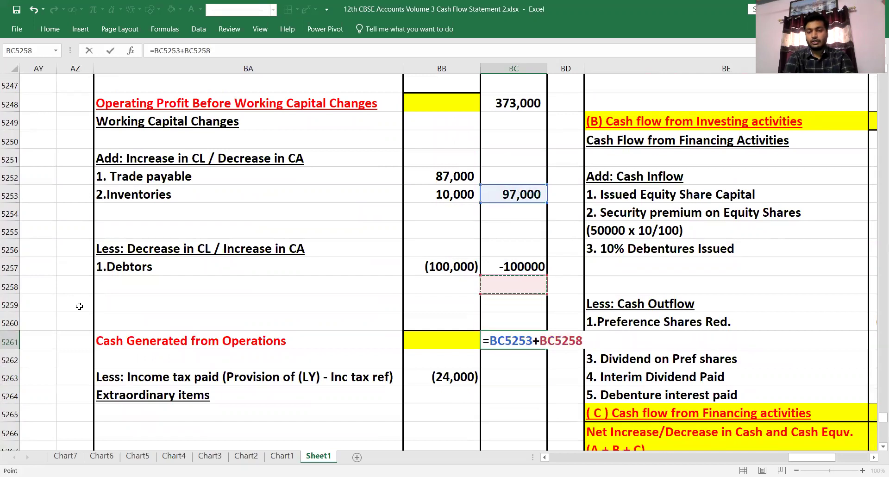
{"action": "key", "text": "Down"}
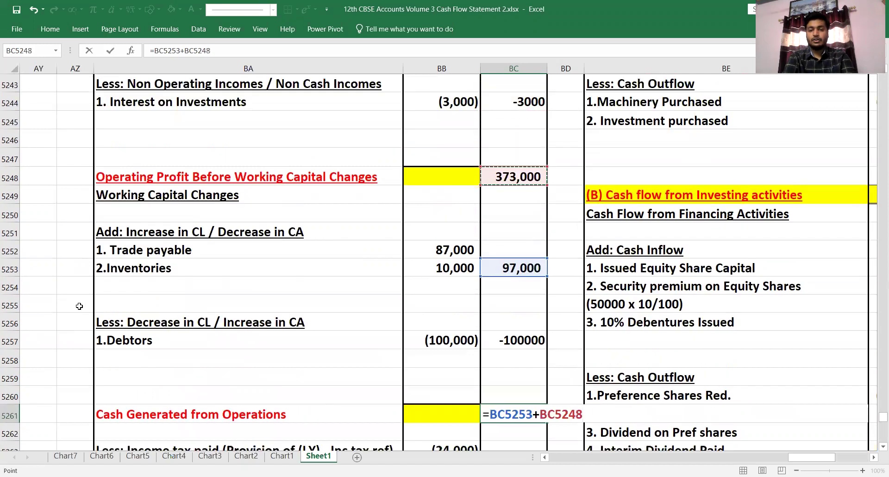
{"action": "type", "text": "+"}
{"action": "key", "text": "Down"}
{"action": "key", "text": "Up"}
{"action": "key", "text": "Up"}
{"action": "key", "text": "Up"}
{"action": "key", "text": "Up"}
{"action": "key", "text": "Up"}
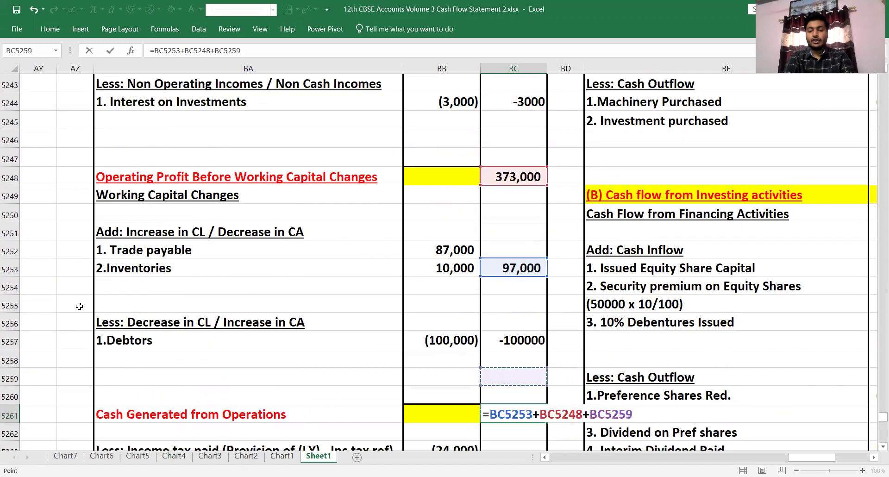
{"action": "key", "text": "Return"}
{"action": "scroll", "coordinate": [80, 306], "scroll_direction": "down", "scroll_amount": 1}
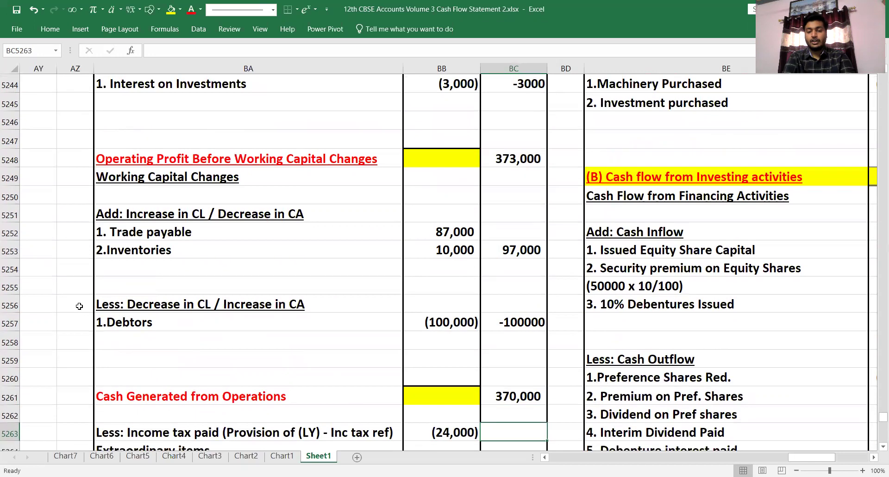
{"action": "key", "text": "Left"}
{"action": "key", "text": "Up"}
{"action": "key", "text": "Up"}
{"action": "key", "text": "Up"}
{"action": "key", "text": "Up"}
{"action": "key", "text": "Up"}
{"action": "key", "text": "Up"}
{"action": "key", "text": "Up"}
{"action": "key", "text": "Up"}
{"action": "key", "text": "Up"}
{"action": "key", "text": "Up"}
{"action": "key", "text": "Up"}
{"action": "key", "text": "Up"}
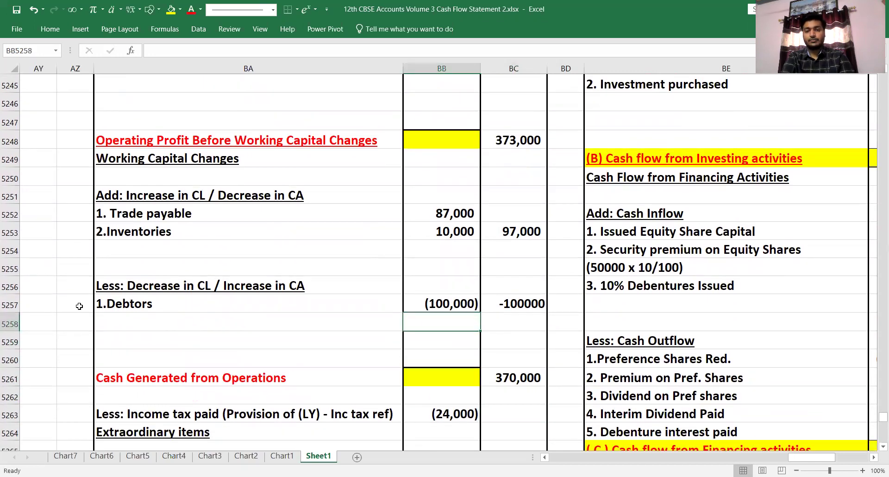
{"action": "key", "text": "Up"}
{"action": "key", "text": "Up"}
{"action": "key", "text": "ctrl+c"}
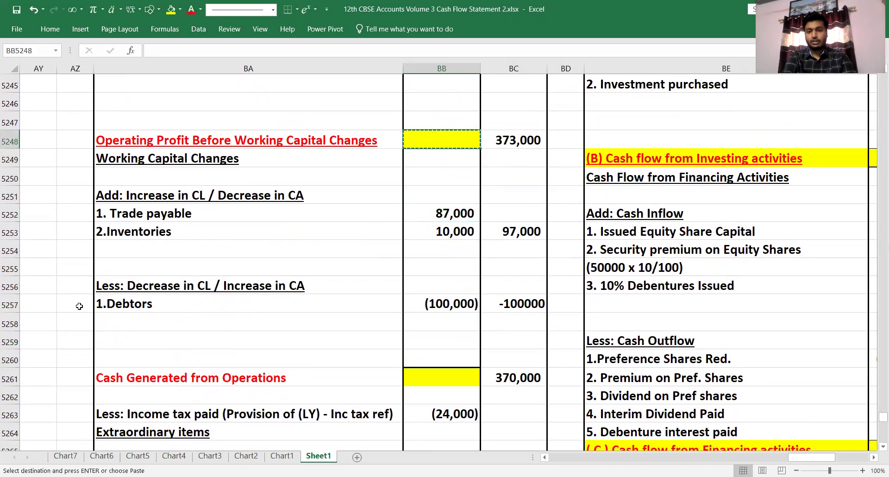
{"action": "key", "text": "Right"}
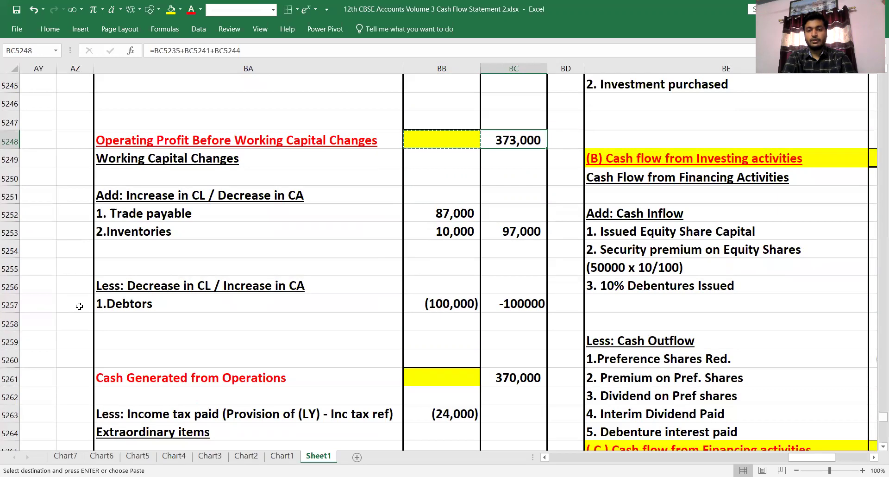
{"action": "key", "text": "Left"}
{"action": "key", "text": "shift+Right"}
{"action": "key", "text": "shift+Left"}
{"action": "key", "text": "Down"}
{"action": "key", "text": "Escape"}
Fill the outer-column totals for Operating Profit Before Working Capital Changes and Cash Generated from Operations with yellow
{"action": "key", "text": "Down"}
{"action": "key", "text": "Up"}
{"action": "key", "text": "Up"}
{"action": "key", "text": "Right"}
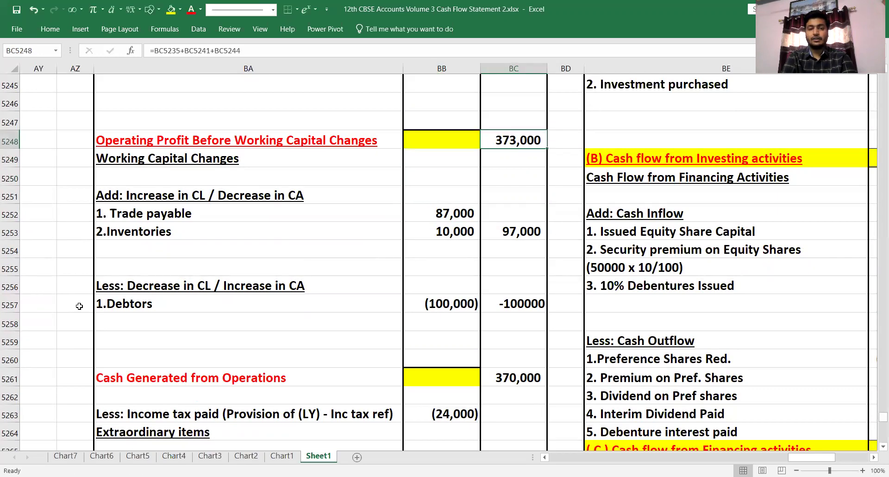
{"action": "left_click", "coordinate": [170, 8]}
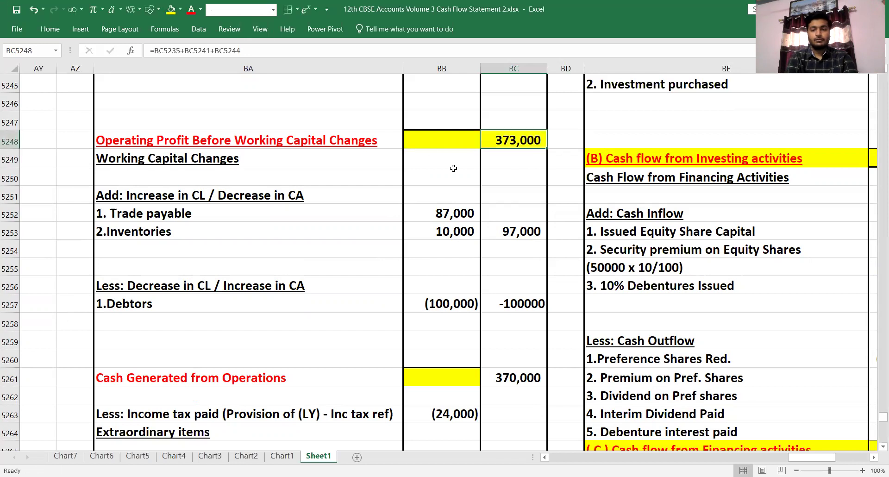
{"action": "left_click", "coordinate": [524, 372]}
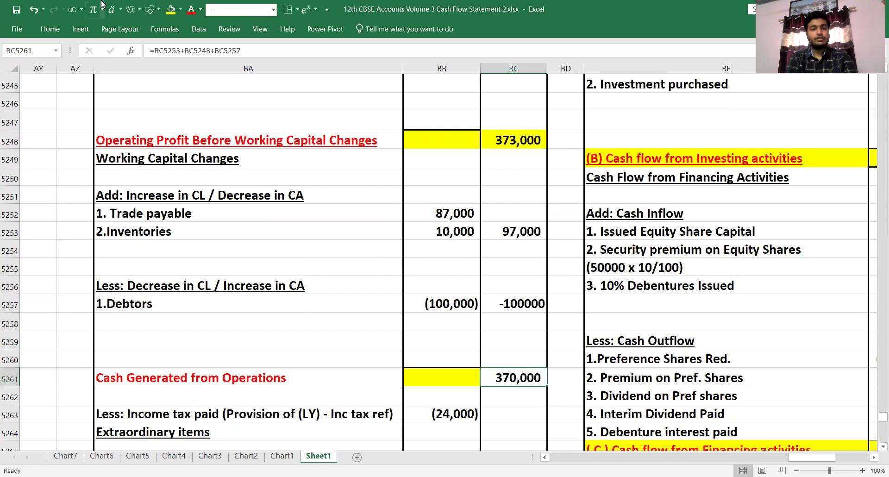
{"action": "left_click", "coordinate": [173, 9]}
Enter -24000 in the outer amount column for Income tax paid and clear its inner-column amount in BB5263
{"action": "left_click_drag", "start_coordinate": [433, 340], "coordinate": [433, 350]}
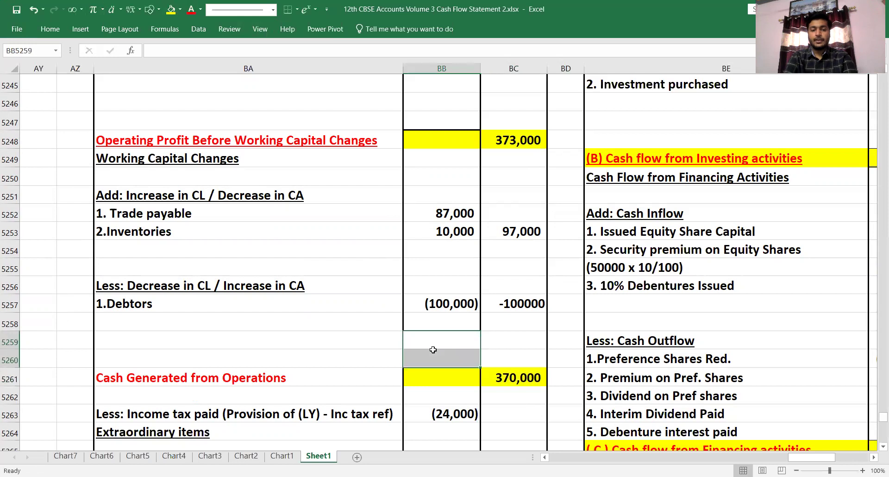
{"action": "key", "text": "Right"}
{"action": "key", "text": "Down"}
{"action": "key", "text": "Down"}
{"action": "key", "text": "Down"}
{"action": "key", "text": "Down"}
{"action": "key", "text": "Down"}
{"action": "scroll", "coordinate": [433, 350], "scroll_direction": "down", "scroll_amount": 2}
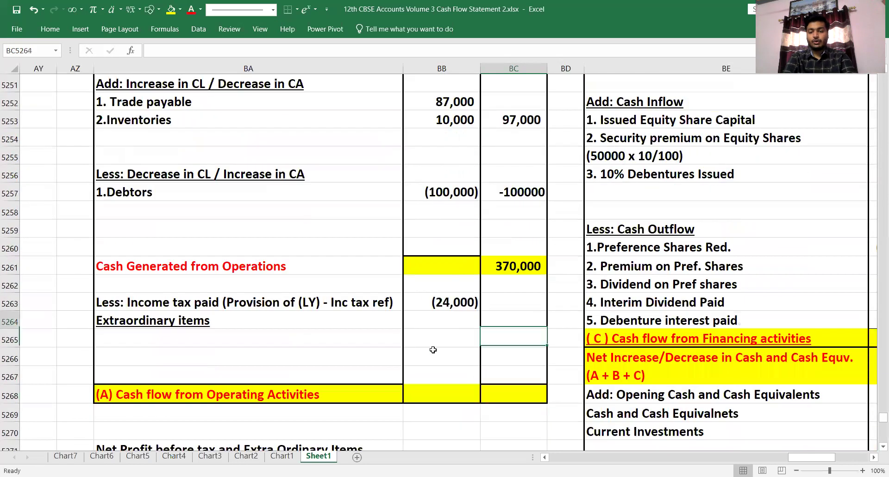
{"action": "key", "text": "Up"}
{"action": "type", "text": "-240"}
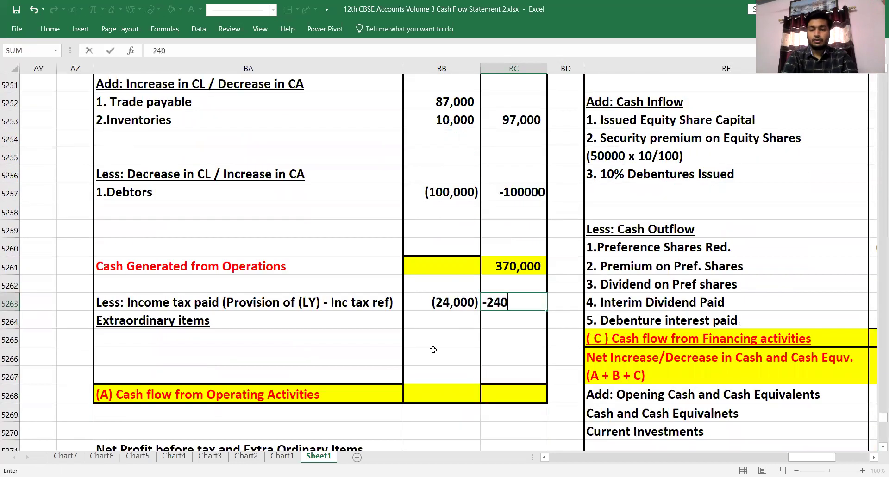
{"action": "type", "text": "00"}
{"action": "key", "text": "Return"}
{"action": "key", "text": "Up"}
{"action": "key", "text": "Left"}
{"action": "key", "text": "Delete"}
Compute Cash flow from Operating Activities in BC5268 with the formula =BC5261+BC5263
{"action": "key", "text": "Right"}
{"action": "key", "text": "Right"}
{"action": "key", "text": "Down"}
{"action": "key", "text": "Down"}
{"action": "key", "text": "Down"}
{"action": "key", "text": "Down"}
{"action": "key", "text": "Down"}
{"action": "key", "text": "Left"}
{"action": "type", "text": "="}
{"action": "key", "text": "Up"}
{"action": "key", "text": "Up"}
{"action": "key", "text": "Up"}
{"action": "key", "text": "Up"}
{"action": "key", "text": "Up"}
{"action": "key", "text": "Up"}
{"action": "key", "text": "Up"}
{"action": "type", "text": "+"}
{"action": "key", "text": "Up"}
{"action": "key", "text": "Up"}
{"action": "key", "text": "Up"}
{"action": "key", "text": "Up"}
{"action": "key", "text": "Up"}
{"action": "key", "text": "Return"}
{"action": "key", "text": "Up"}
{"action": "key", "text": "Left"}
{"action": "key", "text": "Left"}
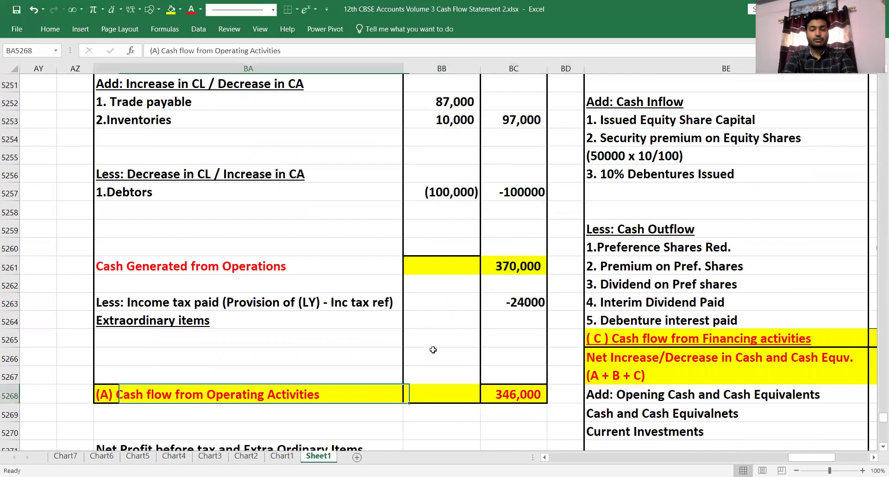
{"action": "key", "text": "Right"}
{"action": "key", "text": "Right"}
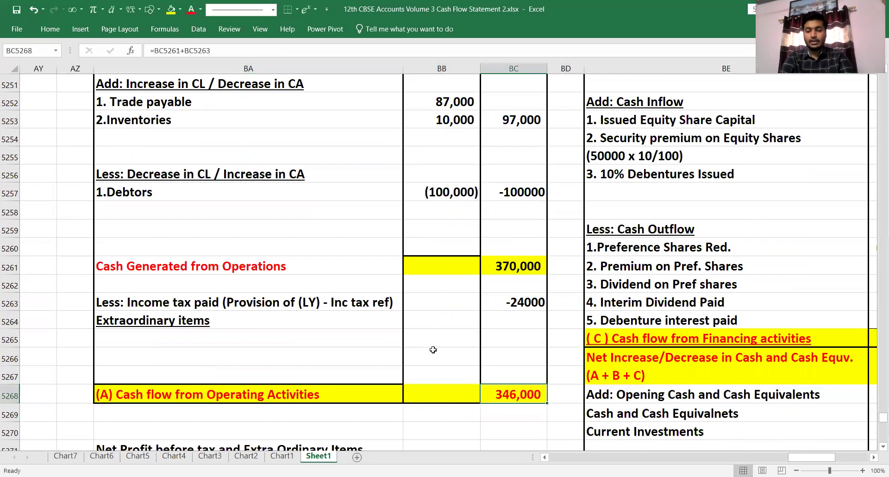
Enter 28000 in BG5238 as the outer-column total of the investing cash inflows
{"action": "key", "text": "Up"}
{"action": "key", "text": "Right"}
{"action": "key", "text": "Up"}
{"action": "key", "text": "Up"}
{"action": "key", "text": "Up"}
{"action": "key", "text": "Up"}
{"action": "key", "text": "Up"}
{"action": "key", "text": "Up"}
{"action": "key", "text": "Up"}
{"action": "key", "text": "Up"}
{"action": "key", "text": "Up"}
{"action": "key", "text": "Up"}
{"action": "key", "text": "Up"}
{"action": "key", "text": "Up"}
{"action": "key", "text": "Up"}
{"action": "key", "text": "Up"}
{"action": "key", "text": "Up"}
{"action": "key", "text": "Up"}
{"action": "key", "text": "Up"}
{"action": "key", "text": "Up"}
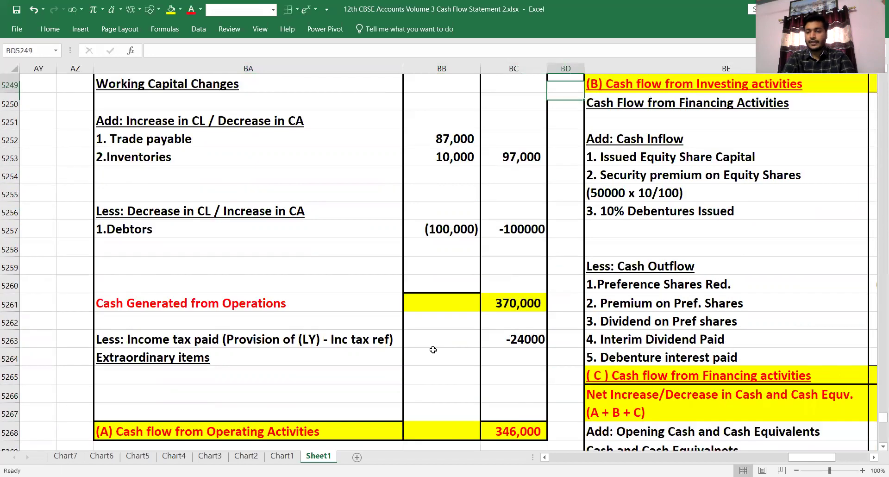
{"action": "key", "text": "Up"}
{"action": "key", "text": "Up"}
{"action": "key", "text": "Up"}
{"action": "key", "text": "Up"}
{"action": "key", "text": "Up"}
{"action": "key", "text": "Up"}
{"action": "key", "text": "Up"}
{"action": "key", "text": "Up"}
{"action": "key", "text": "Right"}
{"action": "key", "text": "Up"}
{"action": "key", "text": "Up"}
{"action": "key", "text": "Right"}
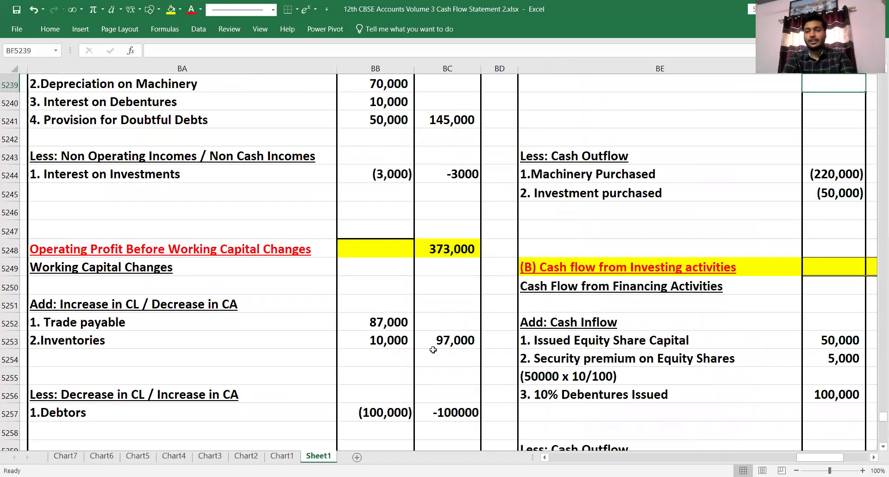
{"action": "key", "text": "Right"}
{"action": "key", "text": "Right"}
{"action": "key", "text": "Up"}
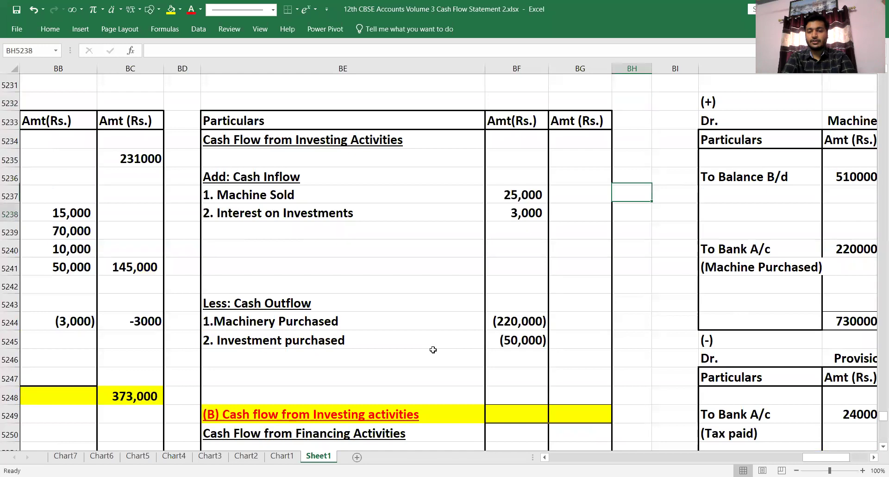
{"action": "key", "text": "Left"}
{"action": "type", "text": "2800"}
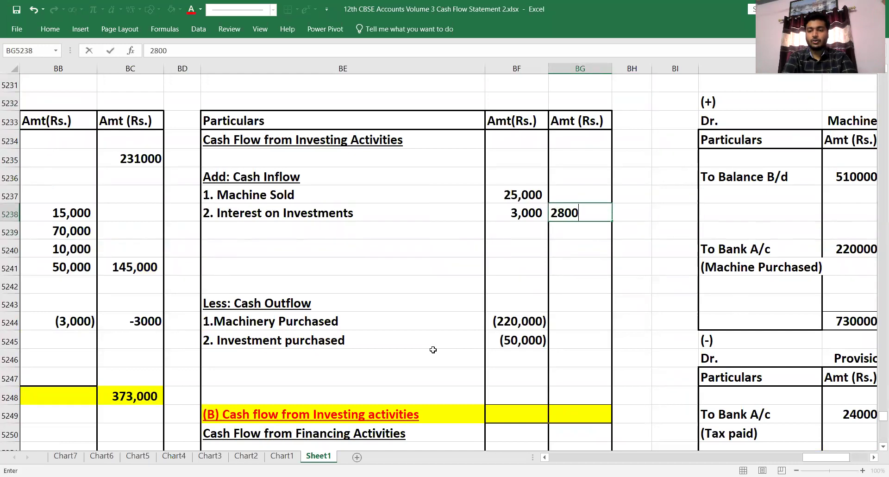
{"action": "key", "text": "Return"}
{"action": "key", "text": "Down"}
{"action": "key", "text": "Down"}
{"action": "key", "text": "Down"}
{"action": "key", "text": "Down"}
{"action": "key", "text": "Down"}
{"action": "key", "text": "Down"}
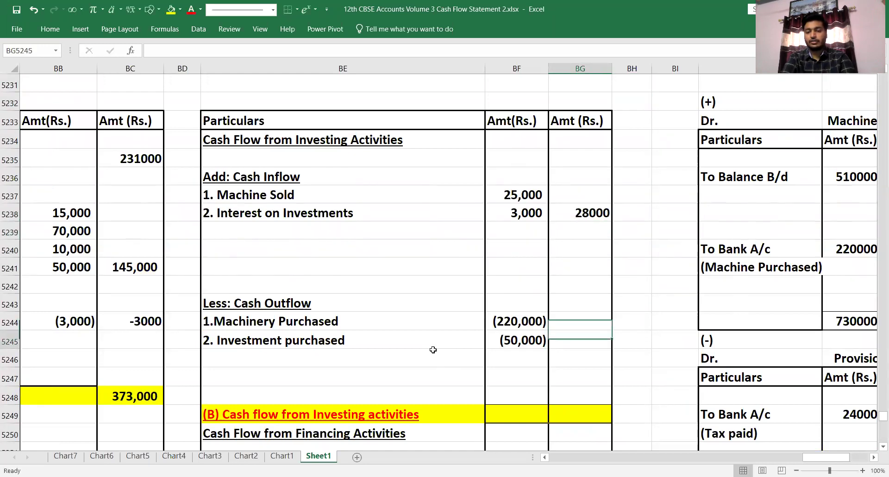
{"action": "type", "text": "= "}
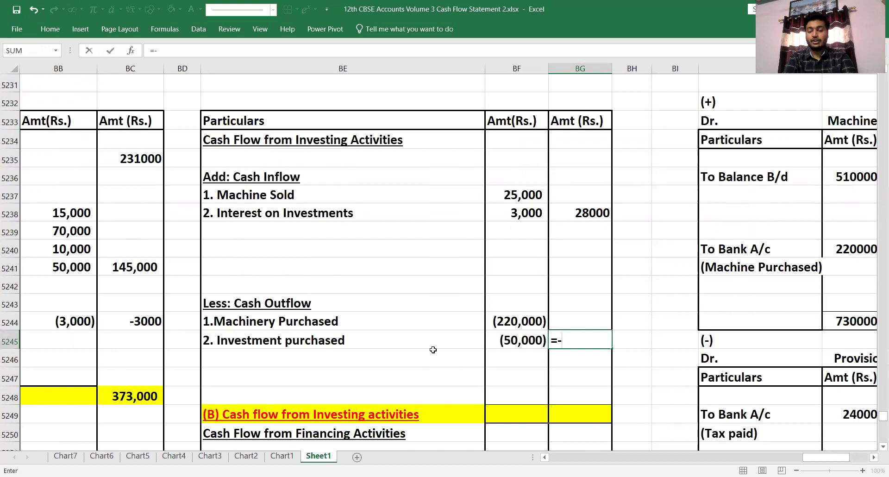
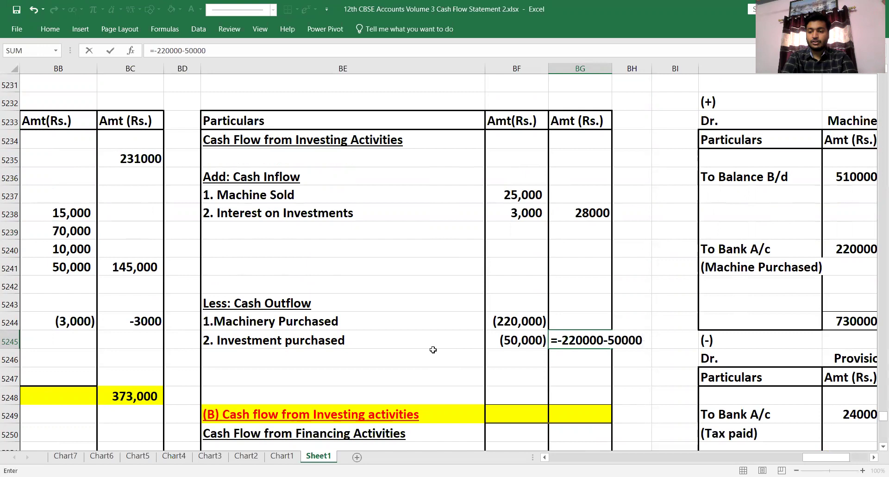
{"action": "type", "text": "220000-50000"}
{"action": "key", "text": "Return"}
Compute Cash flow from Investing activities in BG5249 with the formula =BG5238+BG5245
{"action": "key", "text": "Down"}
{"action": "key", "text": "Down"}
{"action": "key", "text": "Down"}
{"action": "type", "text": "="}
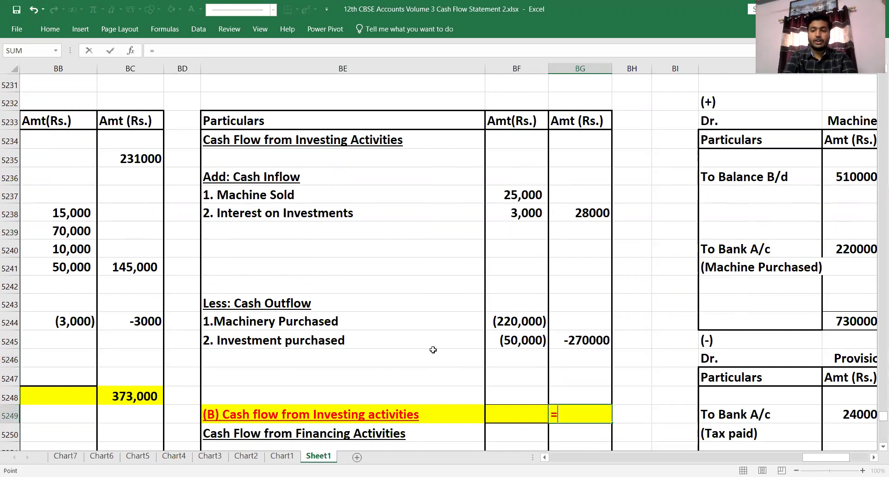
{"action": "key", "text": "Up"}
{"action": "key", "text": "Up"}
{"action": "key", "text": "Up"}
{"action": "key", "text": "Up"}
{"action": "key", "text": "Up"}
{"action": "key", "text": "Up"}
{"action": "key", "text": "Up"}
{"action": "key", "text": "Up"}
{"action": "key", "text": "Up"}
{"action": "key", "text": "Up"}
{"action": "type", "text": "+"}
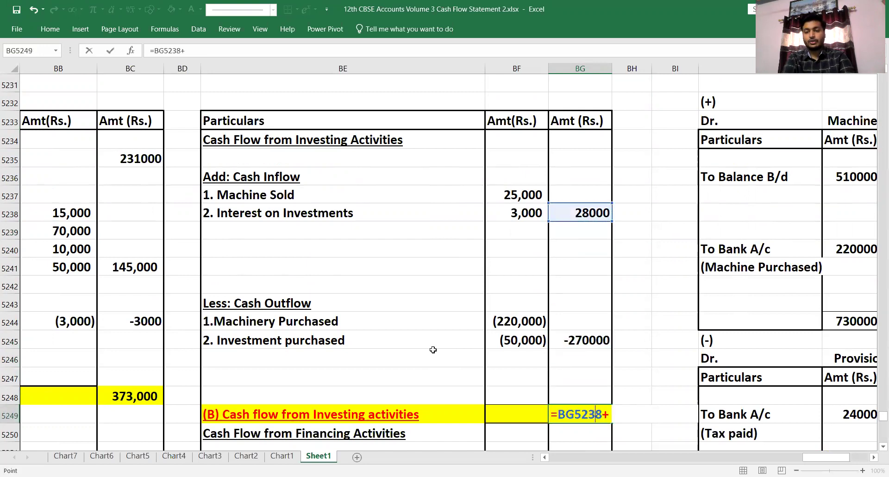
{"action": "key", "text": "Up"}
{"action": "key", "text": "Up"}
{"action": "key", "text": "Up"}
{"action": "key", "text": "Up"}
{"action": "key", "text": "Up"}
{"action": "key", "text": "Up"}
{"action": "key", "text": "Down"}
{"action": "key", "text": "Down"}
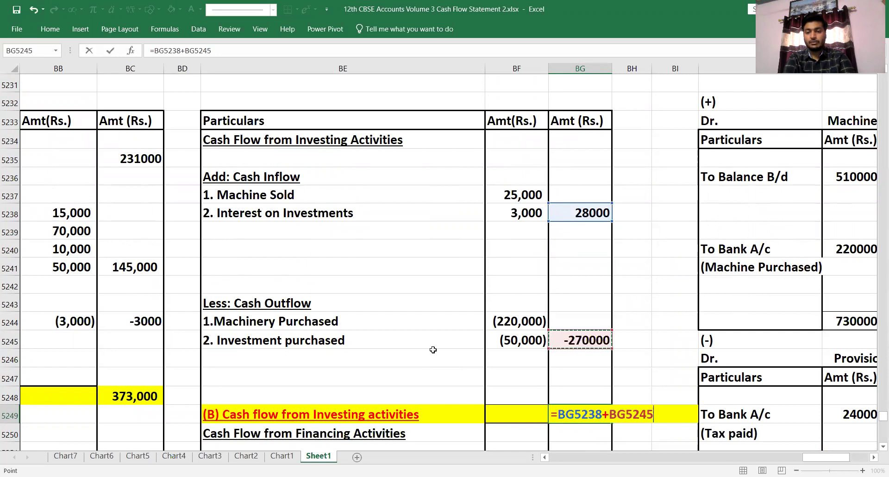
{"action": "key", "text": "Return"}
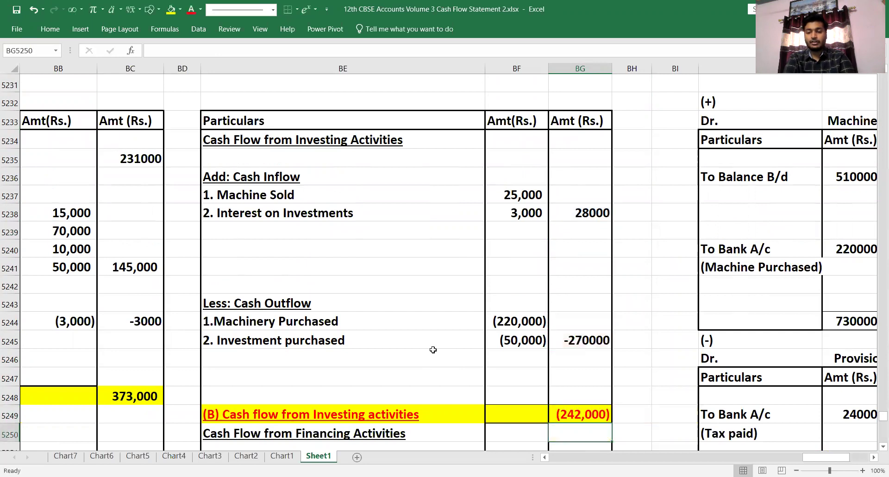
Total the financing cash inflows in BG5256 with the formula =BF5253+BF5254+BF5256
{"action": "key", "text": "Down"}
{"action": "key", "text": "Down"}
{"action": "key", "text": "Down"}
{"action": "key", "text": "Down"}
{"action": "key", "text": "Down"}
{"action": "key", "text": "Down"}
{"action": "key", "text": "Down"}
{"action": "key", "text": "Down"}
{"action": "key", "text": "Down"}
{"action": "key", "text": "Down"}
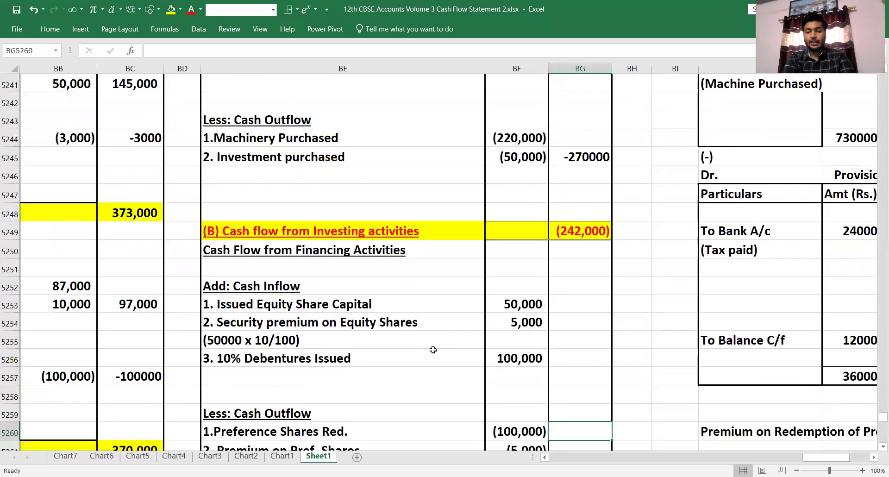
{"action": "scroll", "coordinate": [433, 349], "scroll_direction": "down", "scroll_amount": 2}
{"action": "key", "text": "Up"}
{"action": "key", "text": "Up"}
{"action": "key", "text": "Up"}
{"action": "key", "text": "Up"}
{"action": "type", "text": "="}
{"action": "key", "text": "Left"}
{"action": "key", "text": "Up"}
{"action": "key", "text": "Up"}
{"action": "key", "text": "Up"}
{"action": "type", "text": "+"}
{"action": "key", "text": "Left"}
{"action": "key", "text": "Up"}
{"action": "key", "text": "Up"}
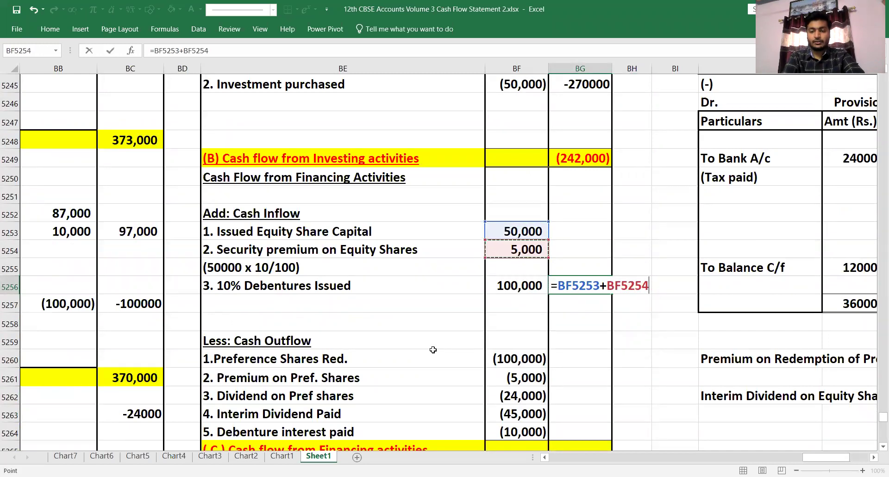
{"action": "type", "text": "+"}
{"action": "key", "text": "Left"}
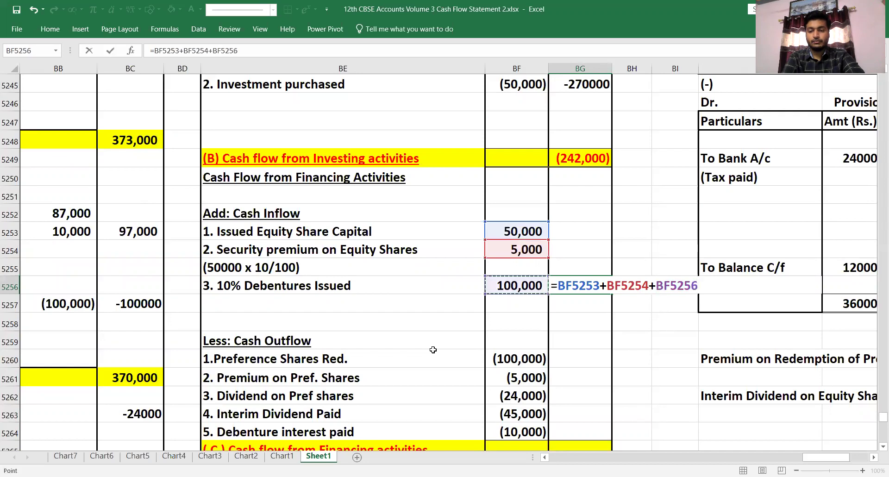
{"action": "key", "text": "Return"}
Total the financing cash outflows in BG5264 with the formula =BF5260+BF5261+BF5262+BF5263+BF5264
{"action": "key", "text": "Down"}
{"action": "key", "text": "Down"}
{"action": "key", "text": "Down"}
{"action": "key", "text": "Down"}
{"action": "key", "text": "Down"}
{"action": "key", "text": "Down"}
{"action": "key", "text": "Down"}
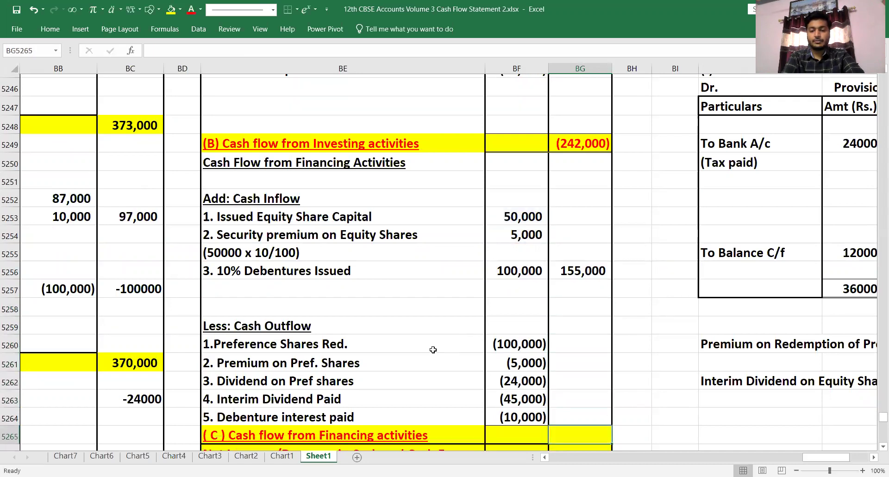
{"action": "type", "text": "="}
{"action": "key", "text": "Left"}
{"action": "key", "text": "Up"}
{"action": "key", "text": "Up"}
{"action": "key", "text": "Up"}
{"action": "key", "text": "Up"}
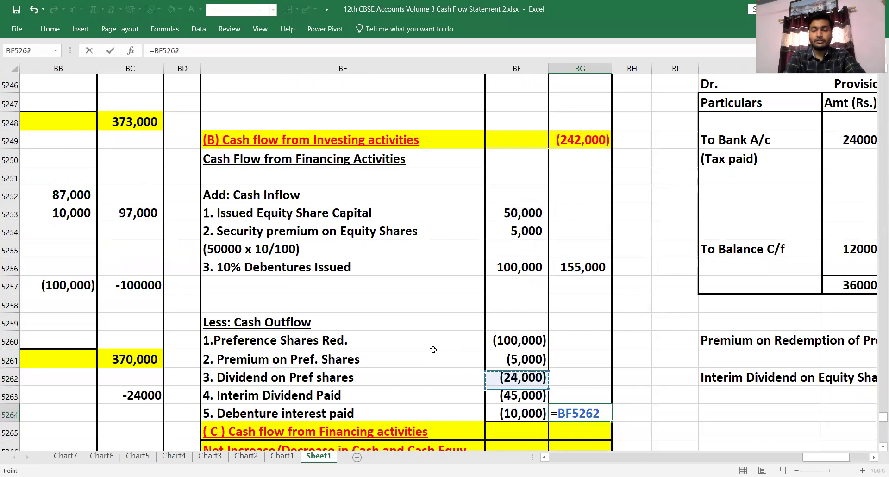
{"action": "type", "text": "+"}
{"action": "key", "text": "Left"}
{"action": "key", "text": "Up"}
{"action": "key", "text": "Up"}
{"action": "key", "text": "Up"}
{"action": "key", "text": "Up"}
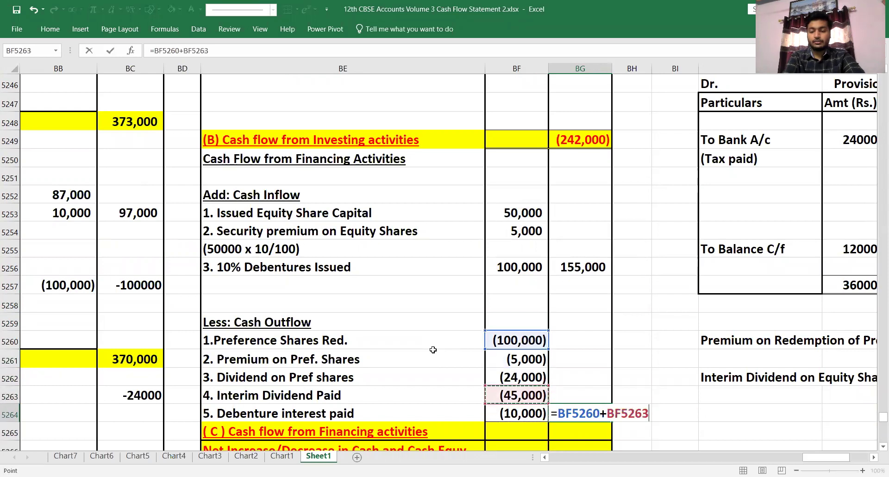
{"action": "key", "text": "Down"}
{"action": "type", "text": "+"}
{"action": "key", "text": "Left"}
{"action": "key", "text": "Up"}
{"action": "key", "text": "Up"}
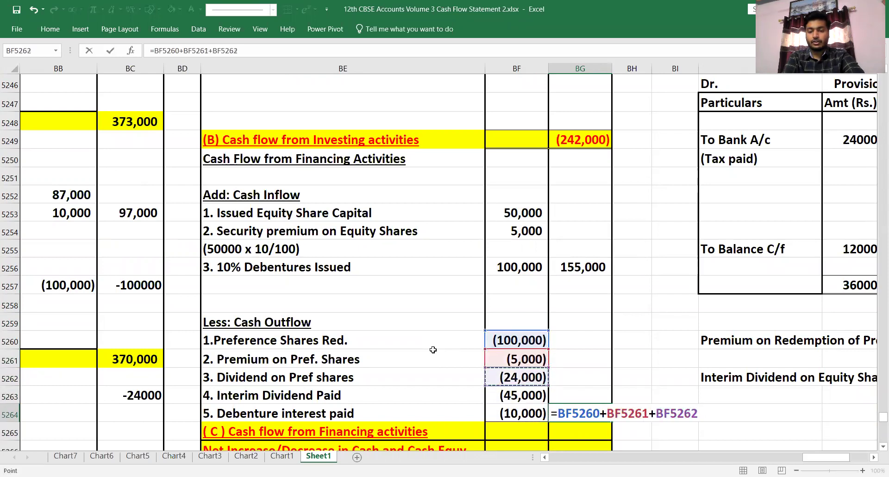
{"action": "type", "text": "+"}
{"action": "key", "text": "Left"}
{"action": "key", "text": "Up"}
{"action": "type", "text": "+"}
{"action": "key", "text": "Left"}
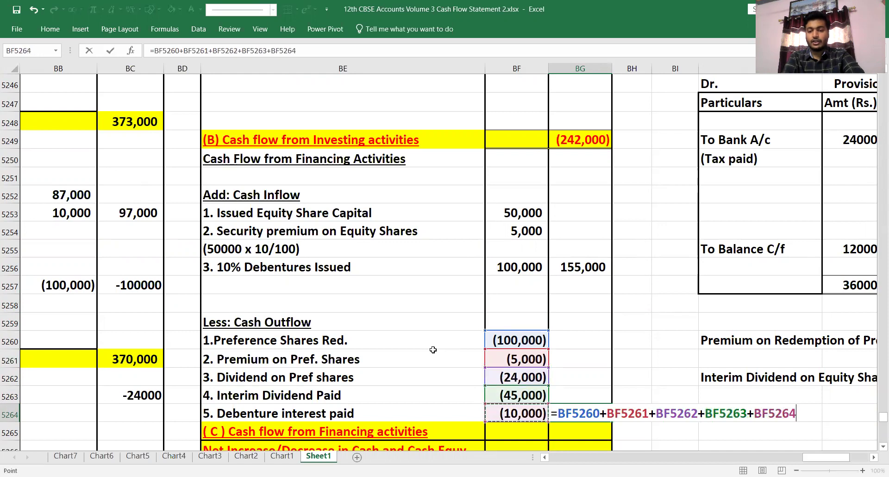
{"action": "key", "text": "Return"}
Compute Cash flow from Financing activities in BG5265 with the formula =BG5256+BG5264
{"action": "scroll", "coordinate": [433, 349], "scroll_direction": "down", "scroll_amount": 2}
{"action": "key", "text": "Down"}
{"action": "key", "text": "Up"}
{"action": "type", "text": "="}
{"action": "key", "text": "Up"}
{"action": "key", "text": "Up"}
{"action": "key", "text": "Up"}
{"action": "key", "text": "Up"}
{"action": "key", "text": "Up"}
{"action": "key", "text": "Up"}
{"action": "key", "text": "Up"}
{"action": "key", "text": "Up"}
{"action": "key", "text": "Up"}
{"action": "type", "text": "+"}
{"action": "key", "text": "Up"}
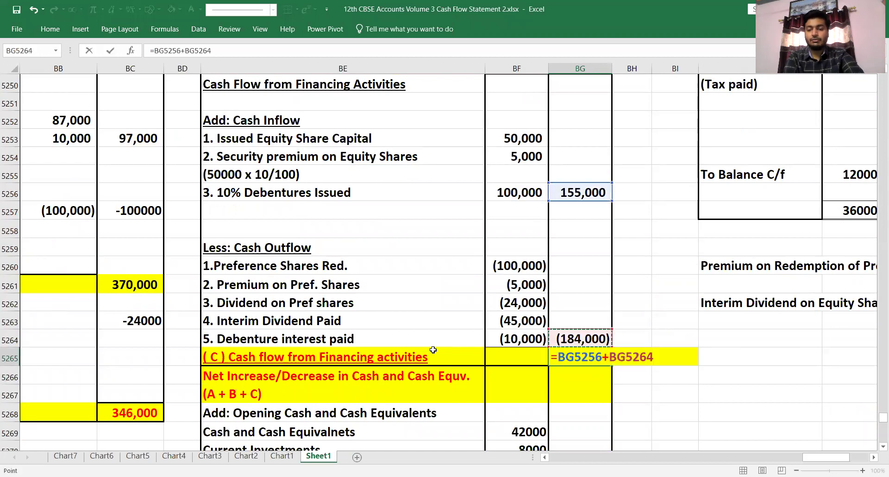
{"action": "key", "text": "ctrl+Return"}
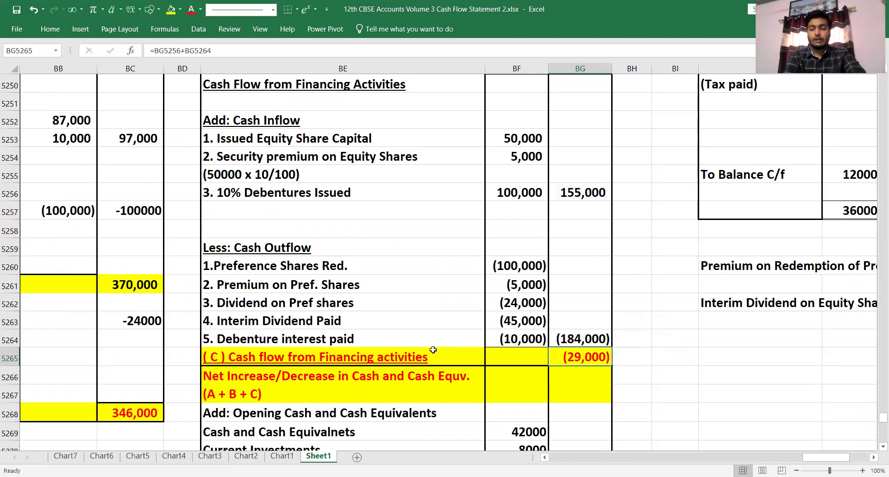
Compute Net Increase/Decrease in Cash and Cash Equivalents in BG5267 with the formula =BC5268+BG5249+BG5265
{"action": "key", "text": "Down"}
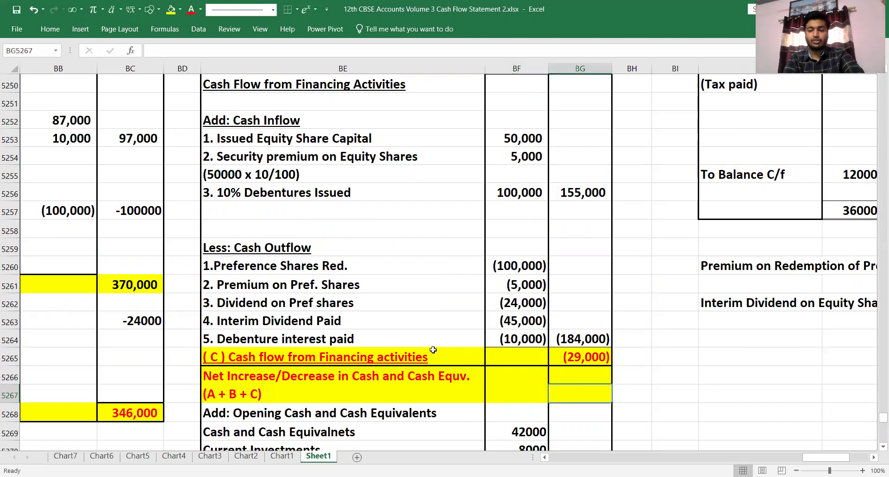
{"action": "key", "text": "Down"}
{"action": "type", "text": "="}
{"action": "key", "text": "Left"}
{"action": "key", "text": "Left"}
{"action": "key", "text": "Left"}
{"action": "key", "text": "Left"}
{"action": "key", "text": "Left"}
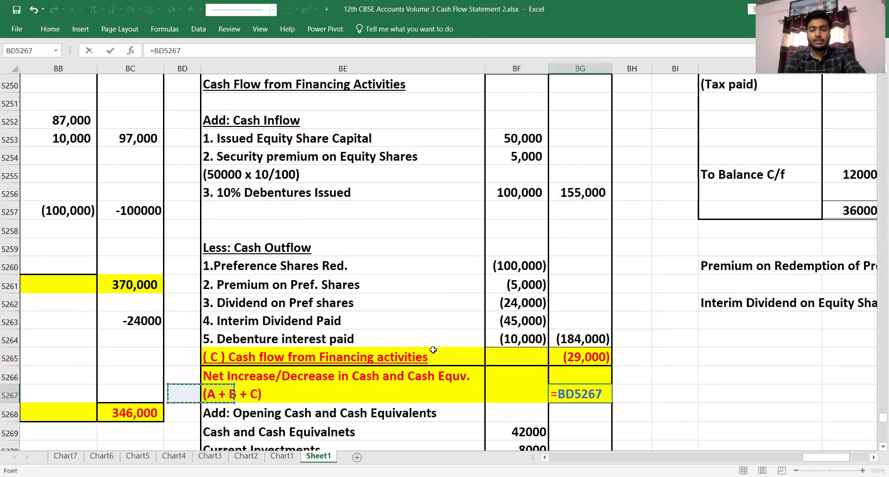
{"action": "key", "text": "Left"}
{"action": "key", "text": "Left"}
{"action": "key", "text": "Right"}
{"action": "key", "text": "Right"}
{"action": "key", "text": "Right"}
{"action": "key", "text": "Down"}
{"action": "type", "text": "+"}
{"action": "key", "text": "Up"}
{"action": "key", "text": "Right"}
{"action": "key", "text": "Up"}
{"action": "key", "text": "Up"}
{"action": "key", "text": "Up"}
{"action": "key", "text": "Up"}
{"action": "key", "text": "Up"}
{"action": "key", "text": "Up"}
{"action": "key", "text": "Up"}
{"action": "key", "text": "Up"}
{"action": "key", "text": "Up"}
{"action": "key", "text": "Up"}
{"action": "key", "text": "Up"}
{"action": "key", "text": "Up"}
{"action": "key", "text": "Up"}
{"action": "key", "text": "Up"}
{"action": "key", "text": "Up"}
{"action": "key", "text": "Up"}
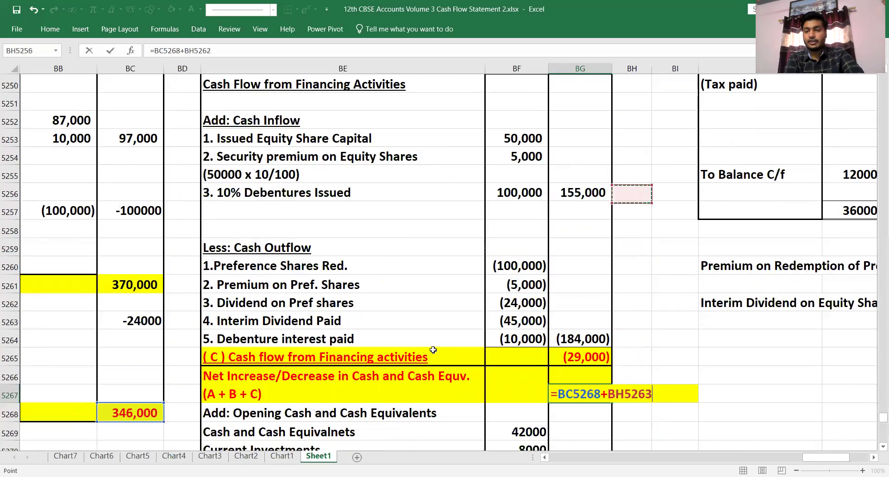
{"action": "key", "text": "Up"}
{"action": "key", "text": "Up"}
{"action": "key", "text": "Left"}
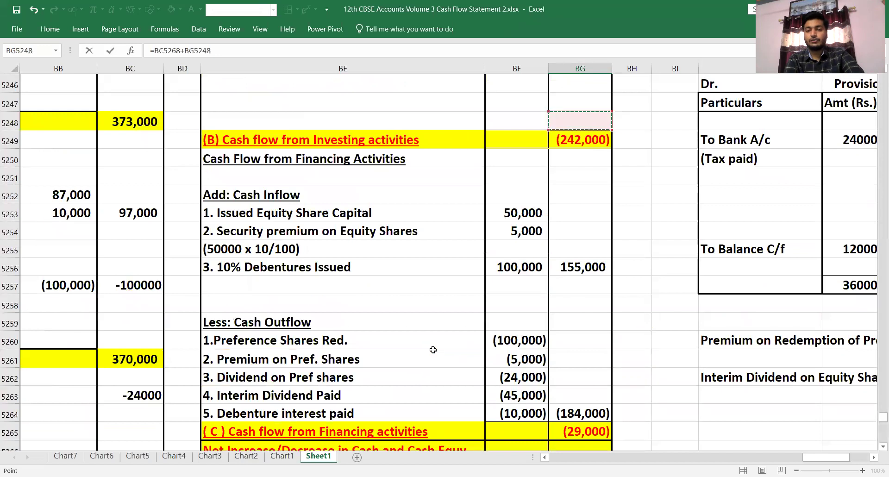
{"action": "key", "text": "Down"}
{"action": "type", "text": "+"}
{"action": "key", "text": "Down"}
{"action": "key", "text": "Down"}
{"action": "key", "text": "Down"}
{"action": "key", "text": "Down"}
{"action": "key", "text": "Down"}
{"action": "key", "text": "Down"}
{"action": "key", "text": "Down"}
{"action": "key", "text": "Down"}
{"action": "key", "text": "Down"}
{"action": "key", "text": "Down"}
{"action": "key", "text": "Down"}
{"action": "key", "text": "Down"}
{"action": "key", "text": "Down"}
{"action": "key", "text": "Down"}
{"action": "key", "text": "Down"}
{"action": "key", "text": "Down"}
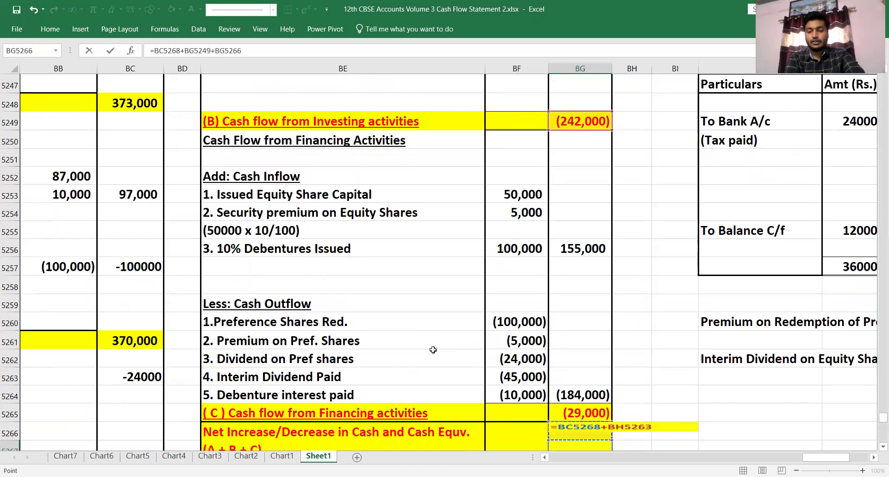
{"action": "key", "text": "Return"}
Total the opening cash and cash equivalents in BG5270 with the formula =BF5269+BF5270
{"action": "key", "text": "Down"}
{"action": "key", "text": "Down"}
{"action": "key", "text": "Down"}
{"action": "key", "text": "Down"}
{"action": "key", "text": "Down"}
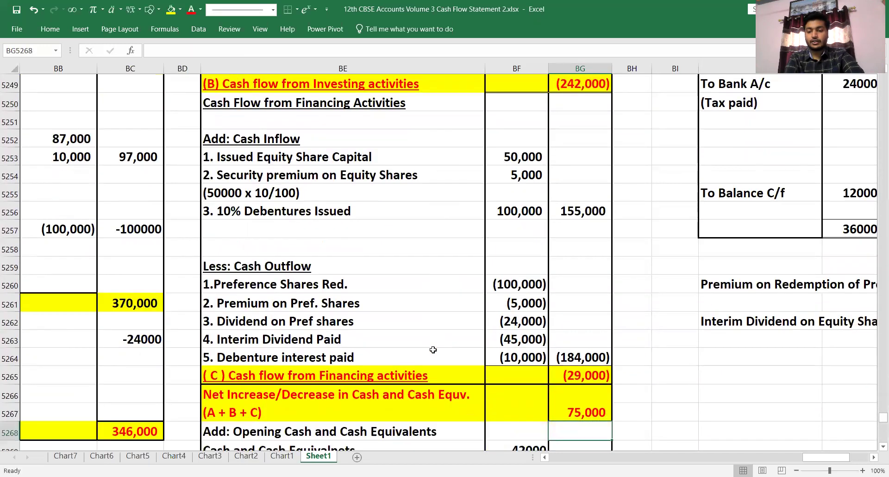
{"action": "key", "text": "Down"}
{"action": "key", "text": "Down"}
{"action": "key", "text": "Down"}
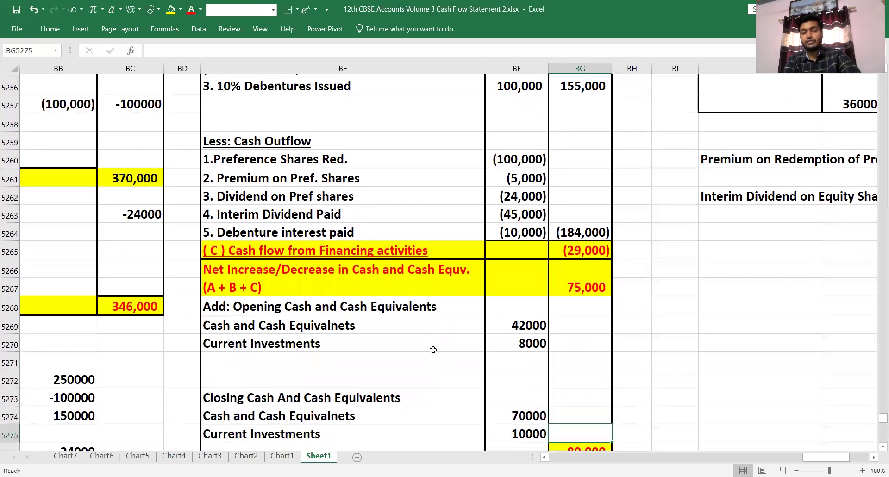
{"action": "key", "text": "Up"}
{"action": "key", "text": "Up"}
{"action": "key", "text": "Up"}
{"action": "key", "text": "Left"}
{"action": "key", "text": "Up"}
{"action": "key", "text": "Up"}
{"action": "key", "text": "Up"}
{"action": "key", "text": "Right"}
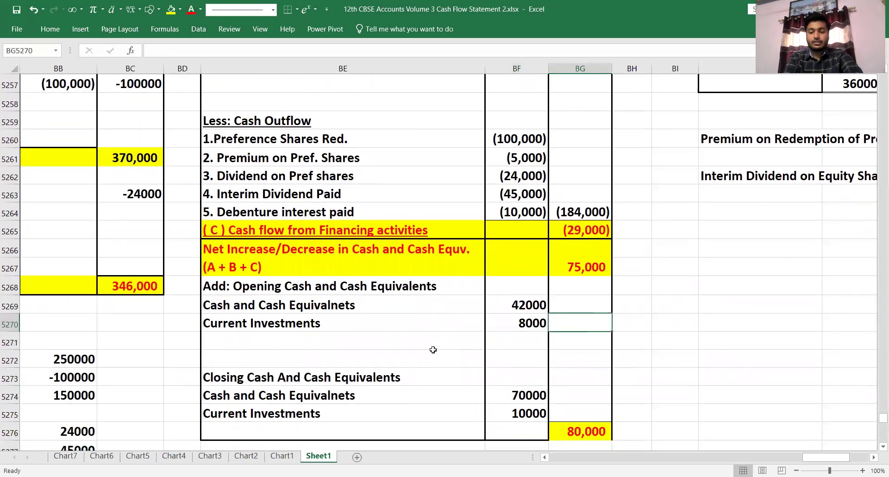
{"action": "type", "text": "="}
{"action": "key", "text": "Left"}
{"action": "key", "text": "Up"}
{"action": "type", "text": "+"}
{"action": "key", "text": "Left"}
{"action": "key", "text": "Return"}
Compare the opening and closing cash totals with the net change in cash, and check the cell references in the BG5267 formula
{"action": "key", "text": "Down"}
{"action": "key", "text": "Down"}
{"action": "key", "text": "Down"}
{"action": "key", "text": "Down"}
{"action": "key", "text": "Down"}
{"action": "key", "text": "Down"}
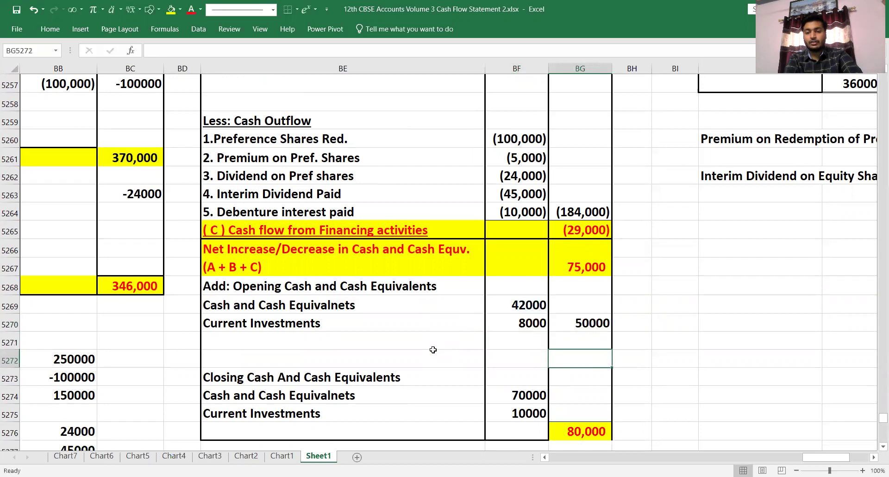
{"action": "key", "text": "Up"}
{"action": "key", "text": "Up"}
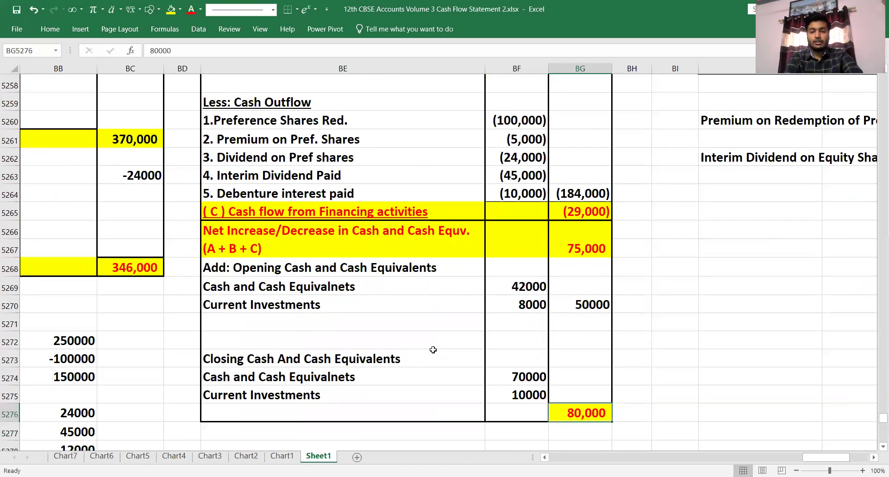
{"action": "key", "text": "Up"}
{"action": "key", "text": "Up"}
{"action": "key", "text": "Up"}
{"action": "key", "text": "Up"}
{"action": "key", "text": "Up"}
{"action": "key", "text": "Up"}
{"action": "key", "text": "Up"}
{"action": "key", "text": "Down"}
{"action": "key", "text": "Down"}
{"action": "key", "text": "Up"}
{"action": "key", "text": "Up"}
{"action": "key", "text": "Down"}
{"action": "key", "text": "Down"}
{"action": "key", "text": "Up"}
{"action": "key", "text": "Up"}
{"action": "key", "text": "Up"}
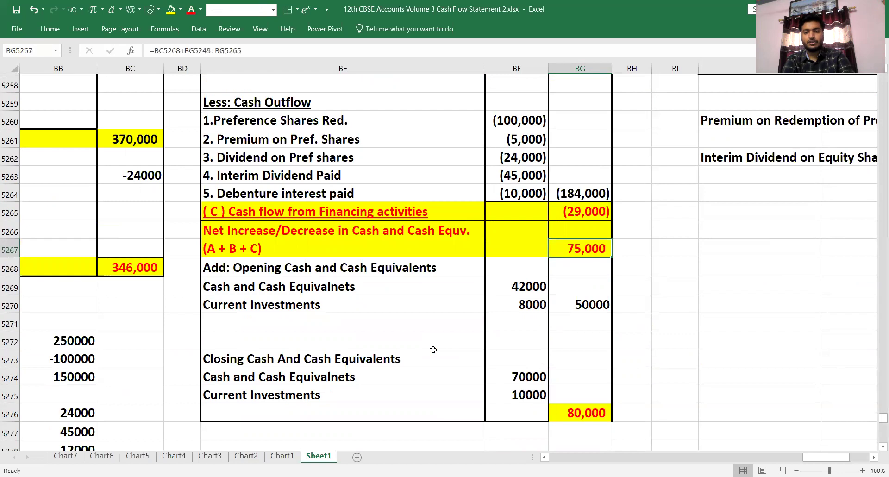
{"action": "key", "text": "F2"}
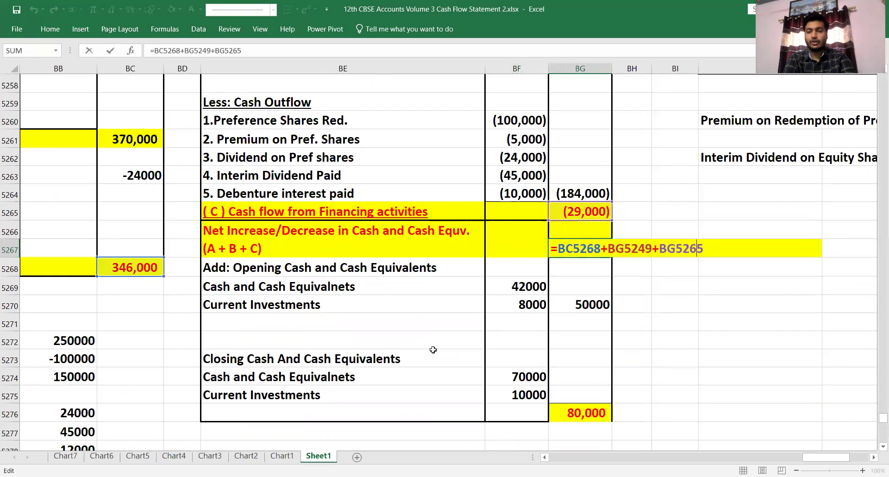
{"action": "key", "text": "Escape"}
Leave the BG5267 formula as is and review the financing and investing activity amounts for a possible error
{"action": "key", "text": "Up"}
{"action": "key", "text": "Up"}
{"action": "key", "text": "Up"}
{"action": "key", "text": "Up"}
{"action": "key", "text": "Up"}
{"action": "key", "text": "Up"}
{"action": "key", "text": "Up"}
{"action": "key", "text": "Up"}
{"action": "key", "text": "Up"}
{"action": "key", "text": "Up"}
{"action": "key", "text": "Up"}
{"action": "key", "text": "Up"}
{"action": "key", "text": "Up"}
{"action": "key", "text": "Up"}
{"action": "key", "text": "Up"}
{"action": "key", "text": "Up"}
{"action": "key", "text": "Up"}
{"action": "key", "text": "Up"}
{"action": "key", "text": "Up"}
{"action": "key", "text": "Up"}
{"action": "key", "text": "Up"}
{"action": "key", "text": "Up"}
{"action": "key", "text": "Up"}
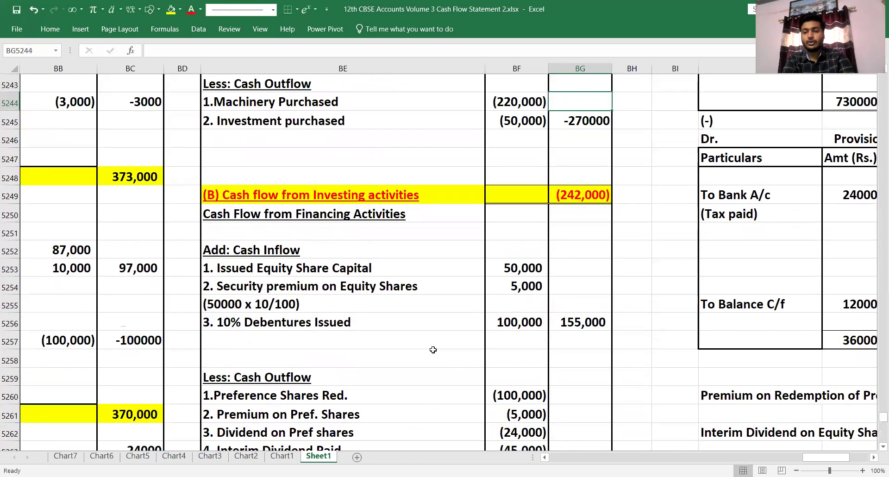
Recheck the financing outflows and compare the net change plus opening cash with the closing cash and cash equivalents
{"action": "key", "text": "Down"}
{"action": "key", "text": "Down"}
{"action": "key", "text": "Down"}
{"action": "key", "text": "Down"}
{"action": "key", "text": "Down"}
{"action": "key", "text": "Down"}
{"action": "key", "text": "Down"}
{"action": "key", "text": "Down"}
{"action": "key", "text": "Down"}
{"action": "key", "text": "Down"}
{"action": "key", "text": "Down"}
{"action": "key", "text": "Down"}
{"action": "key", "text": "Down"}
{"action": "key", "text": "Down"}
{"action": "key", "text": "Down"}
{"action": "key", "text": "Down"}
{"action": "key", "text": "Down"}
{"action": "key", "text": "Down"}
{"action": "key", "text": "Down"}
{"action": "key", "text": "Down"}
{"action": "key", "text": "Up"}
{"action": "key", "text": "Up"}
{"action": "key", "text": "Up"}
{"action": "key", "text": "Down"}
{"action": "key", "text": "Down"}
{"action": "key", "text": "Down"}
{"action": "key", "text": "Down"}
{"action": "key", "text": "Down"}
{"action": "key", "text": "Down"}
{"action": "key", "text": "Down"}
{"action": "key", "text": "Down"}
{"action": "key", "text": "Down"}
{"action": "key", "text": "Down"}
{"action": "key", "text": "Up"}
{"action": "key", "text": "Up"}
{"action": "key", "text": "Up"}
{"action": "key", "text": "Up"}
{"action": "key", "text": "Up"}
{"action": "key", "text": "Up"}
{"action": "key", "text": "Up"}
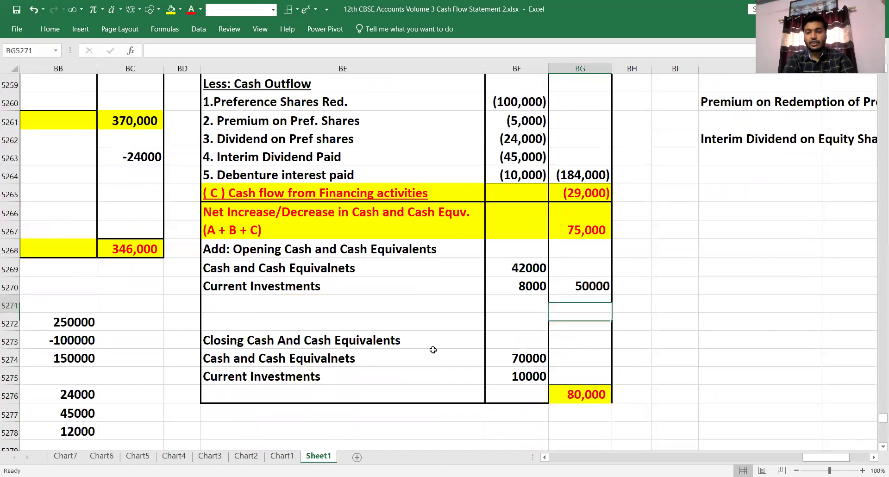
{"action": "key", "text": "Down"}
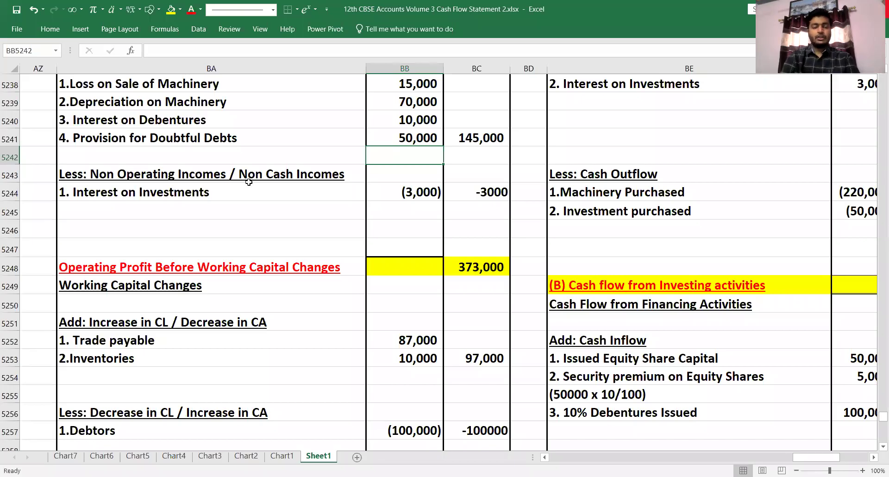
Examine the operating activities section, checking net profit, the non-cash expense additions and the interest on investments deduction
{"action": "key", "text": "Left"}
{"action": "key", "text": "Left"}
{"action": "key", "text": "Left"}
{"action": "key", "text": "Left"}
{"action": "key", "text": "Up"}
{"action": "key", "text": "Up"}
{"action": "key", "text": "Up"}
{"action": "key", "text": "Up"}
{"action": "key", "text": "Up"}
{"action": "key", "text": "Up"}
{"action": "key", "text": "Up"}
{"action": "key", "text": "Up"}
{"action": "key", "text": "Up"}
{"action": "key", "text": "Up"}
{"action": "key", "text": "Up"}
{"action": "key", "text": "Up"}
{"action": "key", "text": "Up"}
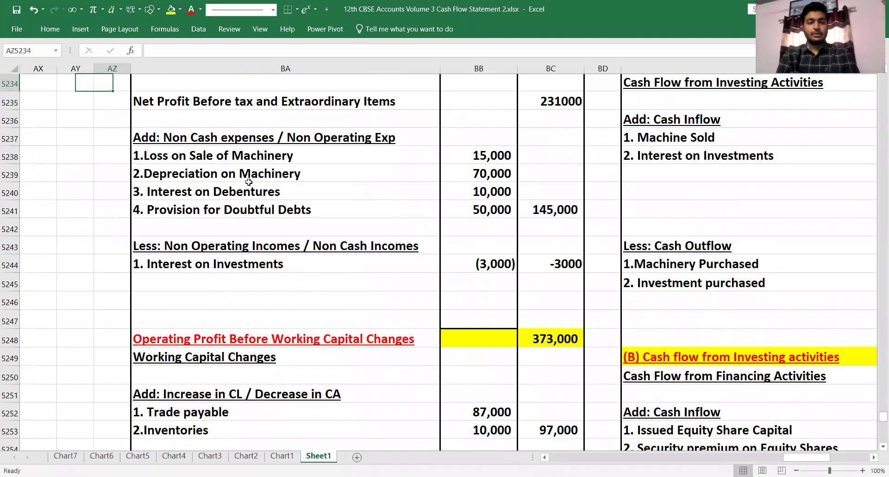
{"action": "key", "text": "Right"}
{"action": "key", "text": "Right"}
{"action": "key", "text": "Right"}
{"action": "key", "text": "Right"}
{"action": "key", "text": "Up"}
{"action": "key", "text": "Up"}
{"action": "key", "text": "Left"}
{"action": "key", "text": "Down"}
{"action": "key", "text": "Down"}
{"action": "key", "text": "Down"}
{"action": "key", "text": "Right"}
{"action": "key", "text": "Down"}
{"action": "key", "text": "Down"}
{"action": "key", "text": "Down"}
{"action": "key", "text": "Down"}
{"action": "key", "text": "Down"}
{"action": "key", "text": "Down"}
{"action": "key", "text": "Down"}
{"action": "key", "text": "Down"}
{"action": "key", "text": "Down"}
{"action": "key", "text": "Down"}
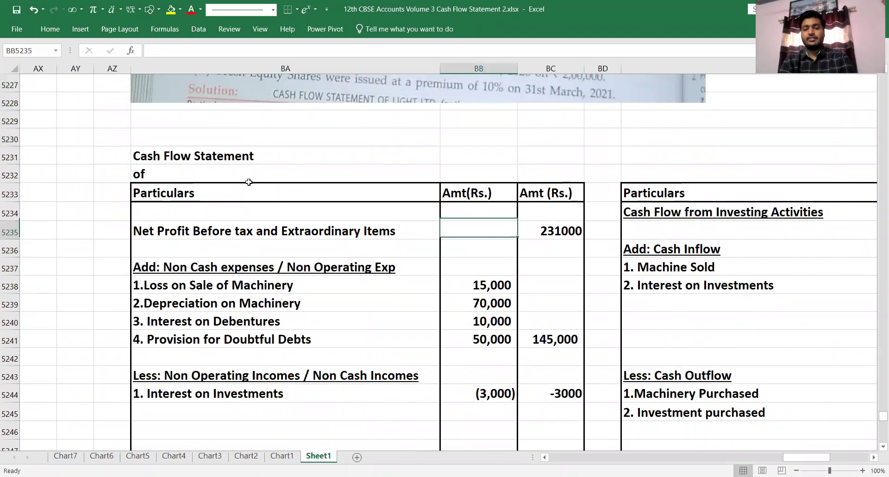
{"action": "key", "text": "Right"}
{"action": "key", "text": "Down"}
{"action": "key", "text": "Down"}
{"action": "key", "text": "Down"}
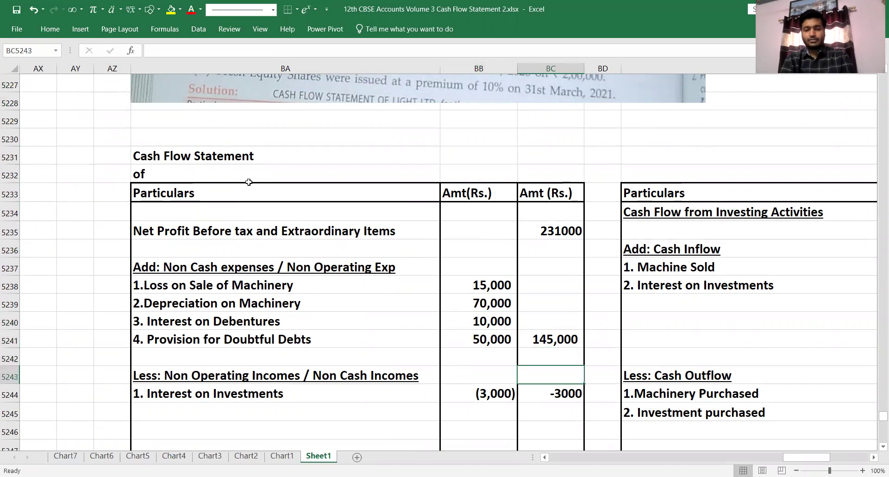
{"action": "key", "text": "Down"}
{"action": "key", "text": "Down"}
{"action": "key", "text": "Down"}
{"action": "key", "text": "Down"}
{"action": "key", "text": "Down"}
{"action": "key", "text": "Left"}
{"action": "key", "text": "Up"}
{"action": "key", "text": "Left"}
{"action": "key", "text": "Up"}
{"action": "key", "text": "Left"}
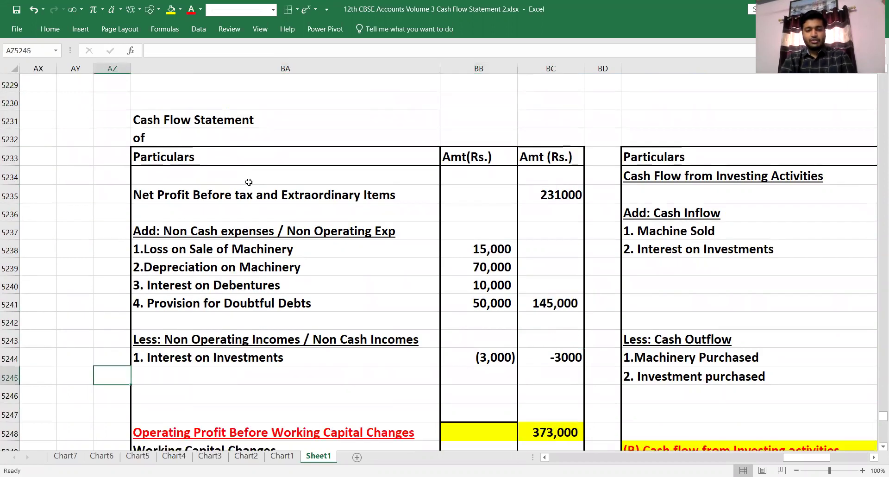
Correct the Provision for Doubtful Debts amount in BB5241 to 5,000
{"action": "key", "text": "Right"}
{"action": "key", "text": "Up"}
{"action": "key", "text": "Up"}
{"action": "key", "text": "Up"}
{"action": "key", "text": "Up"}
{"action": "key", "text": "Right"}
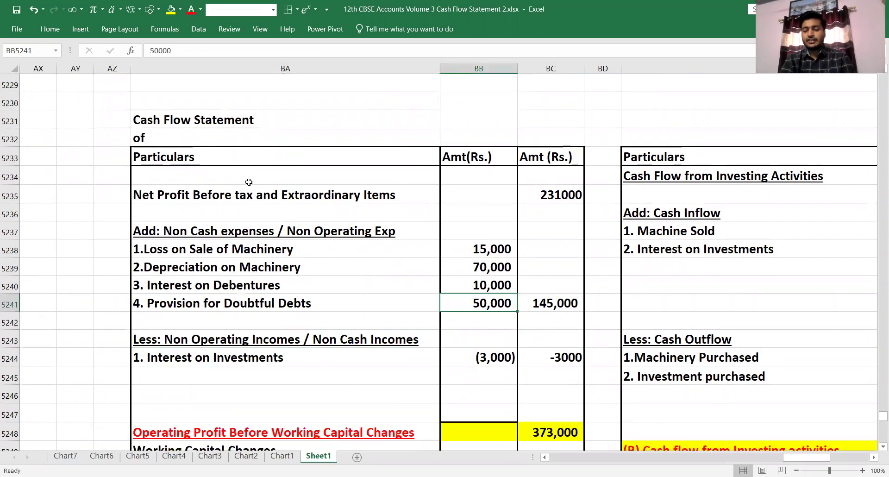
{"action": "key", "text": "F2"}
{"action": "key", "text": "BackSpace"}
{"action": "key", "text": "Return"}
{"action": "key", "text": "Up"}
{"action": "key", "text": "F2"}
{"action": "type", "text": "0"}
{"action": "key", "text": "Return"}
{"action": "key", "text": "Up"}
{"action": "key", "text": "F2"}
{"action": "key", "text": "BackSpace"}
{"action": "key", "text": "Return"}
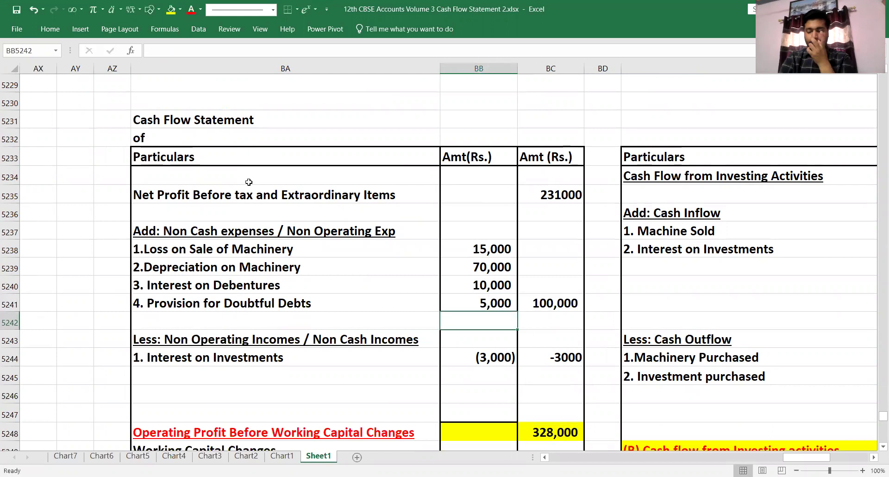
Review the operating activities section from the non-cash additions through working capital changes and income tax to the section total
{"action": "key", "text": "Right"}
{"action": "key", "text": "ctrl+Down"}
{"action": "key", "text": "ctrl+Down"}
{"action": "key", "text": "ctrl+Down"}
{"action": "key", "text": "Down"}
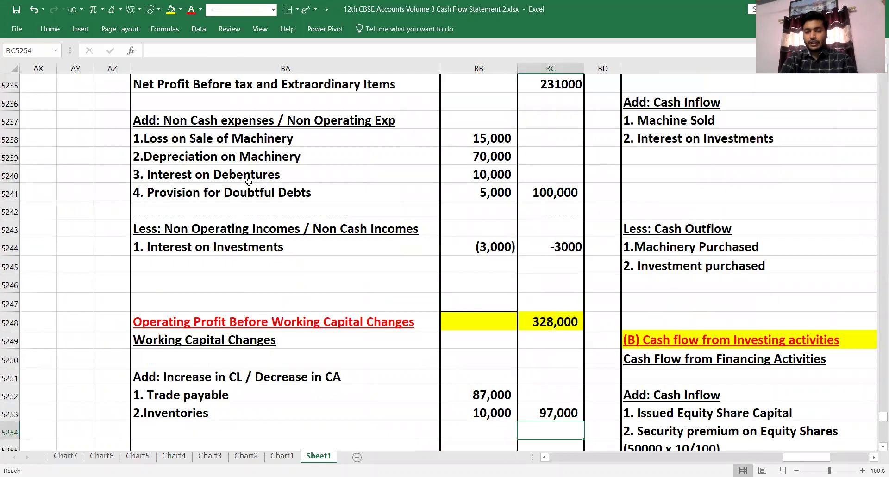
{"action": "key", "text": "ctrl+Down"}
{"action": "key", "text": "Down"}
{"action": "key", "text": "Down"}
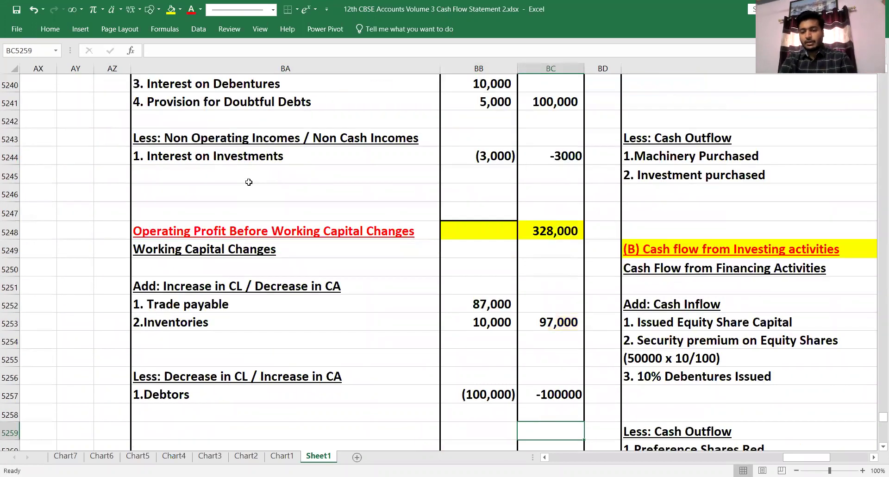
{"action": "key", "text": "Down"}
{"action": "key", "text": "Down"}
{"action": "key", "text": "Down"}
{"action": "key", "text": "Down"}
{"action": "key", "text": "Down"}
{"action": "key", "text": "Down"}
{"action": "key", "text": "Down"}
{"action": "key", "text": "Down"}
{"action": "key", "text": "Down"}
{"action": "key", "text": "Down"}
{"action": "key", "text": "Down"}
{"action": "key", "text": "Left"}
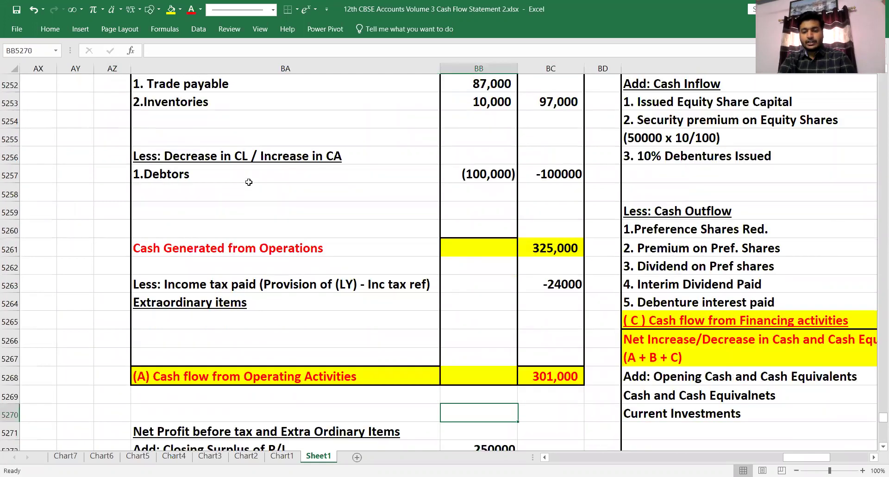
Re-enter the net change in cash in BG5267 as the sum of operating, investing and financing cash flows, =BC5268+BG5249+BG5265
{"action": "key", "text": "Up"}
{"action": "key", "text": "Up"}
{"action": "key", "text": "Right"}
{"action": "key", "text": "Right"}
{"action": "key", "text": "Right"}
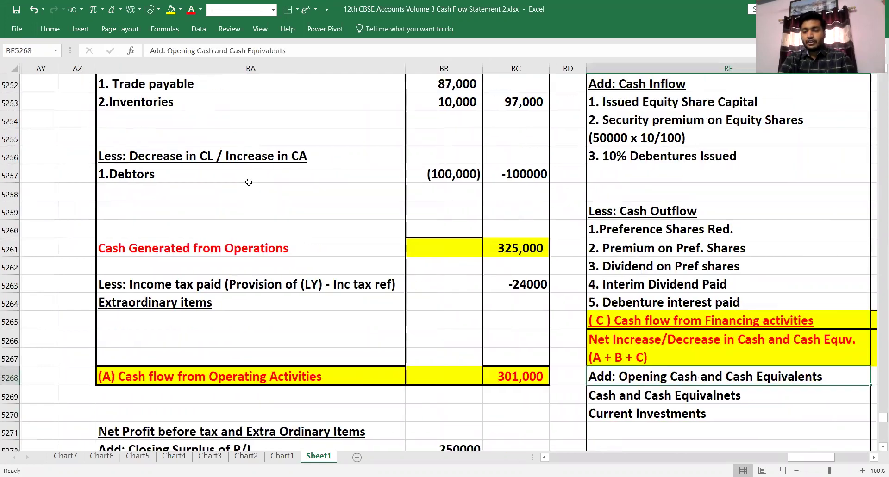
{"action": "key", "text": "Right"}
{"action": "key", "text": "Right"}
{"action": "key", "text": "Up"}
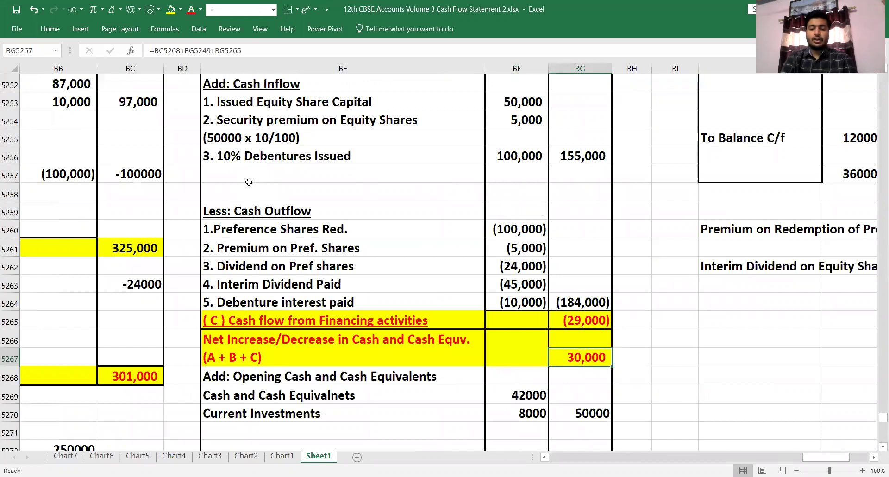
{"action": "type", "text": "="}
{"action": "key", "text": "Down"}
{"action": "key", "text": "Left"}
{"action": "key", "text": "Left"}
{"action": "key", "text": "Left"}
{"action": "key", "text": "Left"}
{"action": "key", "text": "Left"}
{"action": "key", "text": "Left"}
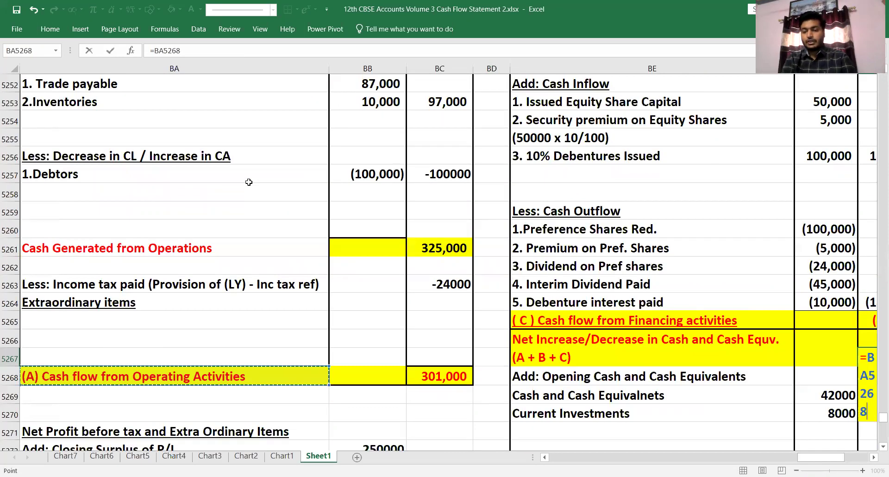
{"action": "key", "text": "Right"}
{"action": "key", "text": "Right"}
{"action": "type", "text": "+"}
{"action": "key", "text": "Up"}
{"action": "key", "text": "Up"}
{"action": "key", "text": "Up"}
{"action": "key", "text": "Up"}
{"action": "key", "text": "Up"}
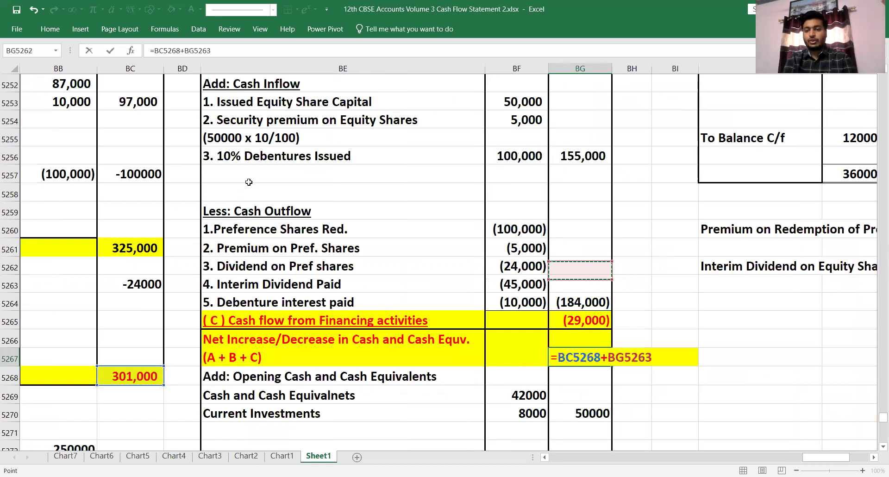
{"action": "key", "text": "Up"}
{"action": "key", "text": "Up"}
{"action": "key", "text": "Up"}
{"action": "key", "text": "Up"}
{"action": "key", "text": "Up"}
{"action": "key", "text": "Up"}
{"action": "key", "text": "Up"}
{"action": "key", "text": "Up"}
{"action": "key", "text": "Up"}
{"action": "key", "text": "Up"}
{"action": "key", "text": "Up"}
{"action": "key", "text": "Up"}
{"action": "key", "text": "Up"}
{"action": "type", "text": "+"}
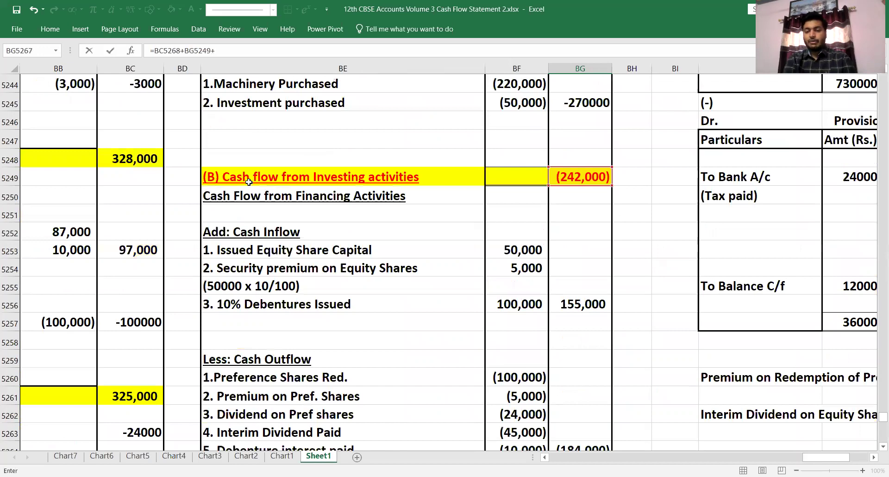
{"action": "key", "text": "Up"}
{"action": "key", "text": "Up"}
{"action": "key", "text": "Return"}
Compare the net change in cash plus opening cash and cash equivalents with the closing cash and cash equivalents
{"action": "key", "text": "Down"}
{"action": "key", "text": "Down"}
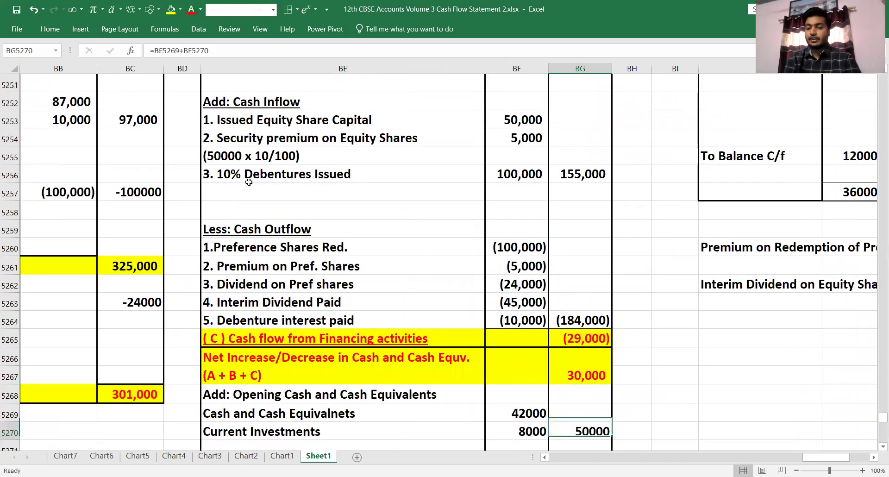
{"action": "key", "text": "Down"}
{"action": "key", "text": "Down"}
{"action": "key", "text": "Down"}
{"action": "key", "text": "Down"}
{"action": "key", "text": "Down"}
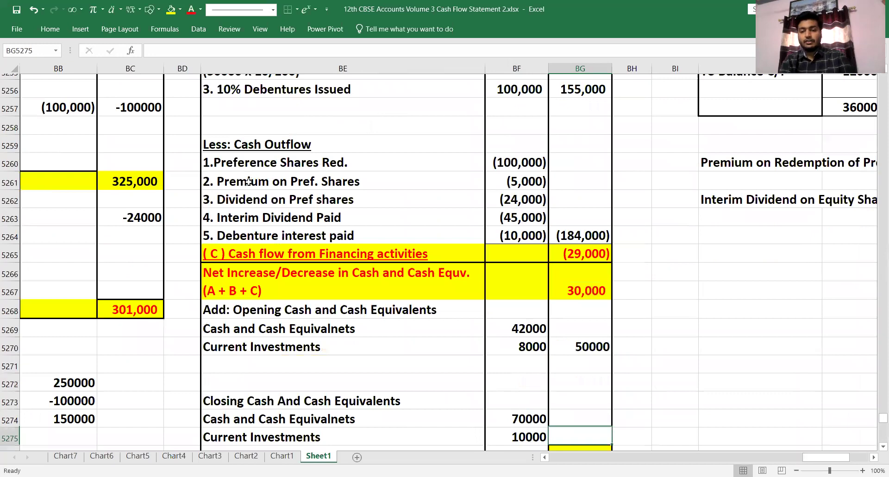
{"action": "scroll", "coordinate": [249, 181], "scroll_direction": "down", "scroll_amount": 1}
{"action": "key", "text": "Up"}
{"action": "key", "text": "Up"}
{"action": "key", "text": "Up"}
{"action": "key", "text": "Up"}
{"action": "key", "text": "Up"}
{"action": "key", "text": "Up"}
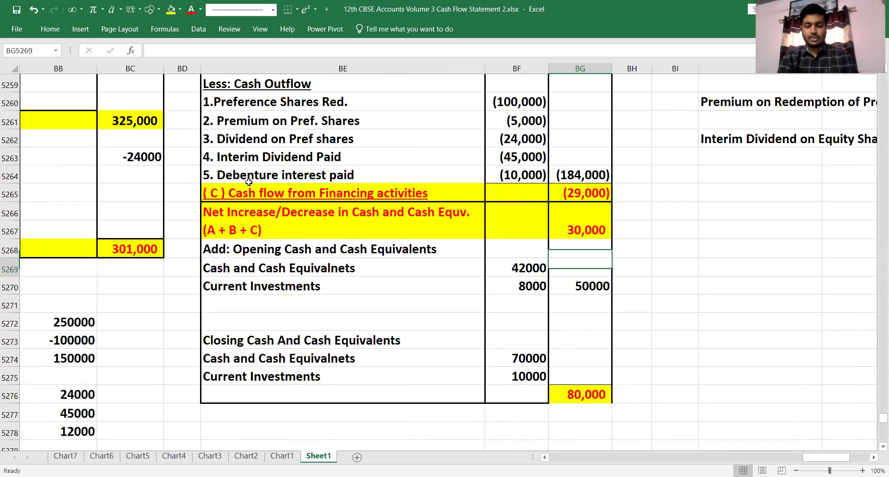
{"action": "key", "text": "Left"}
{"action": "key", "text": "Left"}
{"action": "key", "text": "Down"}
{"action": "key", "text": "Down"}
{"action": "key", "text": "Down"}
{"action": "key", "text": "Down"}
{"action": "key", "text": "Down"}
{"action": "key", "text": "Down"}
{"action": "key", "text": "Left"}
{"action": "key", "text": "Left"}
{"action": "key", "text": "Left"}
{"action": "key", "text": "Up"}
{"action": "key", "text": "Up"}
{"action": "key", "text": "Up"}
{"action": "key", "text": "Up"}
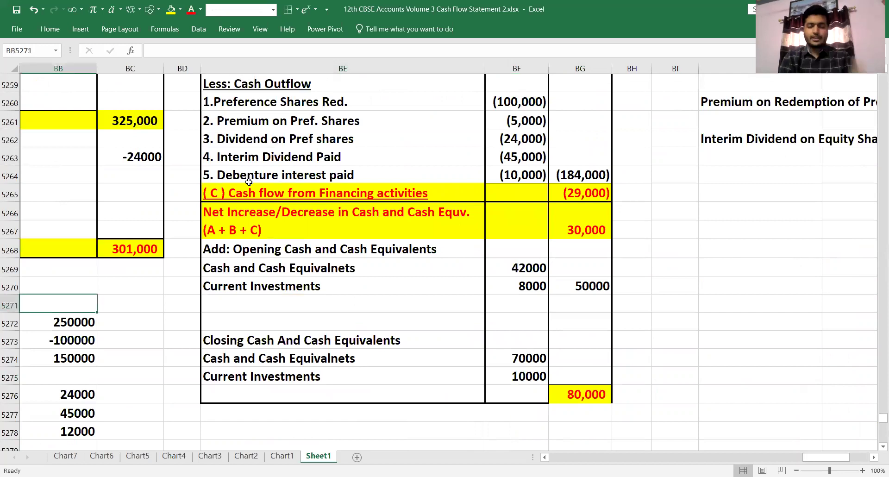
Go back up past the operating activities section to the textbook balance sheet picture above the cash flow statement
{"action": "key", "text": "Left"}
{"action": "key", "text": "Up"}
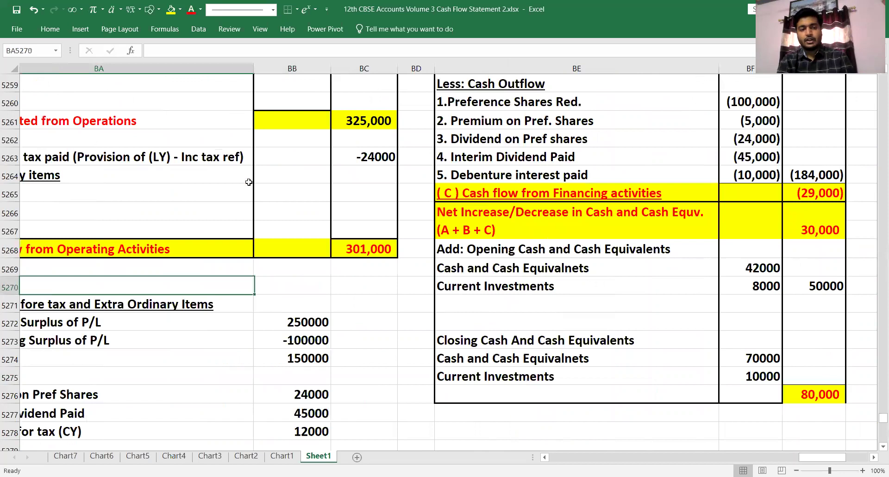
{"action": "key", "text": "Left"}
{"action": "key", "text": "Left"}
{"action": "key", "text": "Up"}
{"action": "key", "text": "Up"}
{"action": "key", "text": "Up"}
{"action": "key", "text": "Up"}
{"action": "key", "text": "Up"}
{"action": "key", "text": "Up"}
{"action": "key", "text": "Up"}
{"action": "key", "text": "Up"}
{"action": "key", "text": "Up"}
{"action": "key", "text": "Up"}
{"action": "key", "text": "Up"}
{"action": "key", "text": "Up"}
{"action": "key", "text": "Up"}
{"action": "key", "text": "Up"}
{"action": "key", "text": "Up"}
{"action": "key", "text": "Up"}
{"action": "key", "text": "Up"}
{"action": "key", "text": "Up"}
{"action": "key", "text": "Up"}
{"action": "key", "text": "Up"}
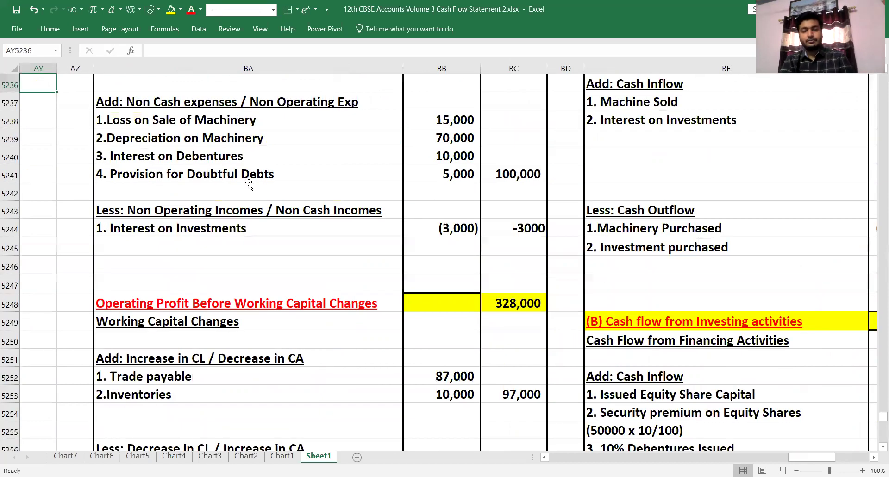
{"action": "key", "text": "Right"}
{"action": "key", "text": "Right"}
{"action": "key", "text": "Up"}
{"action": "key", "text": "Up"}
{"action": "key", "text": "Up"}
{"action": "key", "text": "Up"}
{"action": "key", "text": "Up"}
{"action": "key", "text": "Up"}
{"action": "key", "text": "Up"}
{"action": "key", "text": "Up"}
{"action": "key", "text": "Up"}
{"action": "key", "text": "Up"}
{"action": "key", "text": "Up"}
{"action": "key", "text": "Up"}
{"action": "key", "text": "Up"}
{"action": "key", "text": "Up"}
{"action": "key", "text": "Up"}
{"action": "key", "text": "Up"}
{"action": "key", "text": "Up"}
{"action": "key", "text": "Up"}
{"action": "key", "text": "Up"}
{"action": "key", "text": "Up"}
{"action": "key", "text": "Left"}
{"action": "key", "text": "Up"}
{"action": "key", "text": "Up"}
{"action": "key", "text": "Up"}
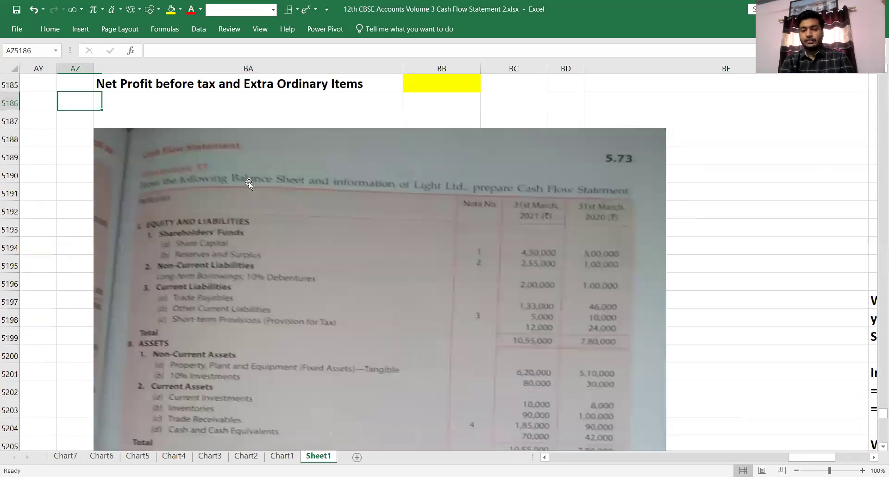
Examine the textbook balance sheet of Light Ltd. and its notes to accounts, down to the trade receivables note
{"action": "key", "text": "Down"}
{"action": "key", "text": "Right"}
{"action": "key", "text": "Down"}
{"action": "key", "text": "Down"}
{"action": "key", "text": "Down"}
{"action": "key", "text": "Down"}
{"action": "key", "text": "Down"}
{"action": "key", "text": "Down"}
{"action": "key", "text": "Down"}
{"action": "key", "text": "Down"}
{"action": "key", "text": "Down"}
{"action": "key", "text": "Down"}
{"action": "key", "text": "Down"}
{"action": "key", "text": "Down"}
{"action": "key", "text": "Down"}
{"action": "key", "text": "Down"}
{"action": "key", "text": "Down"}
{"action": "key", "text": "Down"}
{"action": "key", "text": "Down"}
{"action": "key", "text": "Down"}
{"action": "key", "text": "Down"}
{"action": "key", "text": "Down"}
{"action": "key", "text": "Down"}
{"action": "key", "text": "Down"}
{"action": "key", "text": "Down"}
{"action": "key", "text": "Down"}
{"action": "key", "text": "Down"}
{"action": "key", "text": "Down"}
{"action": "key", "text": "Down"}
{"action": "key", "text": "Down"}
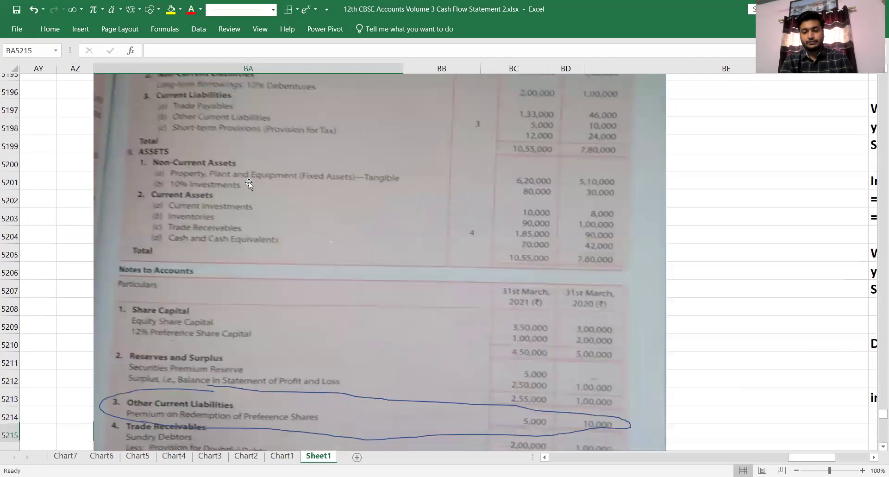
{"action": "key", "text": "Down"}
{"action": "key", "text": "Down"}
{"action": "key", "text": "Down"}
{"action": "key", "text": "Down"}
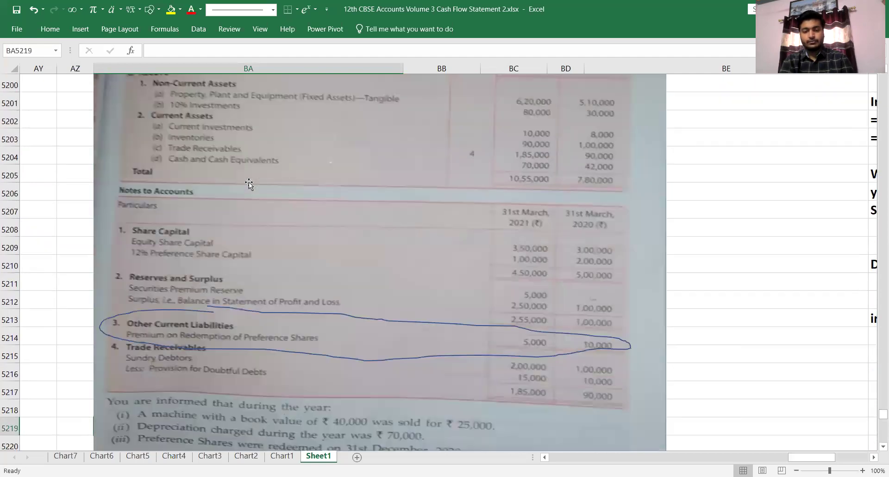
Read the additional information below the notes, from the machine sale through the fresh issue of equity shares
{"action": "key", "text": "Down"}
{"action": "key", "text": "Down"}
{"action": "key", "text": "Down"}
{"action": "key", "text": "Down"}
{"action": "key", "text": "Down"}
{"action": "key", "text": "Down"}
{"action": "key", "text": "Down"}
{"action": "key", "text": "Down"}
{"action": "key", "text": "Down"}
{"action": "key", "text": "Down"}
{"action": "key", "text": "Down"}
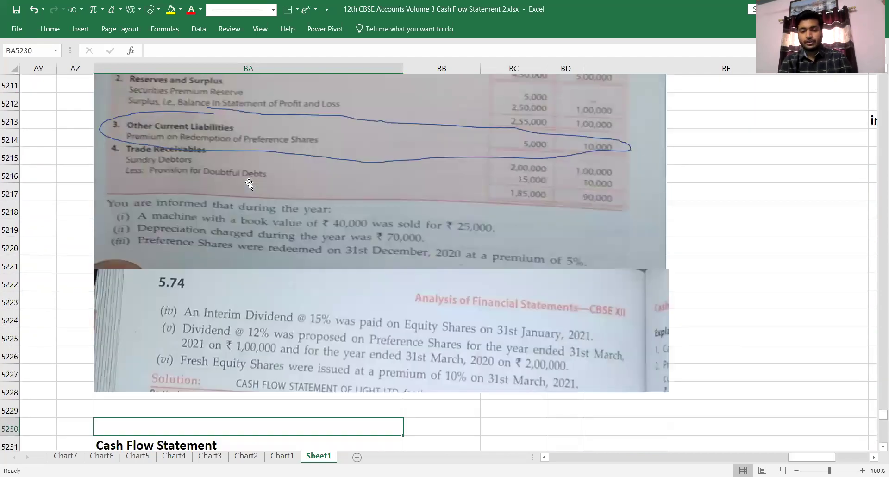
Examine the start of the cash flow statement, covering the net profit adjustments and the investing activities inflows and outflows
{"action": "key", "text": "Down"}
{"action": "key", "text": "Down"}
{"action": "key", "text": "Down"}
{"action": "key", "text": "Down"}
{"action": "key", "text": "Down"}
{"action": "key", "text": "Down"}
{"action": "key", "text": "Down"}
{"action": "key", "text": "Down"}
{"action": "key", "text": "Down"}
{"action": "key", "text": "Down"}
{"action": "key", "text": "Down"}
{"action": "key", "text": "Right"}
{"action": "key", "text": "Right"}
{"action": "key", "text": "Right"}
{"action": "key", "text": "Right"}
{"action": "key", "text": "Right"}
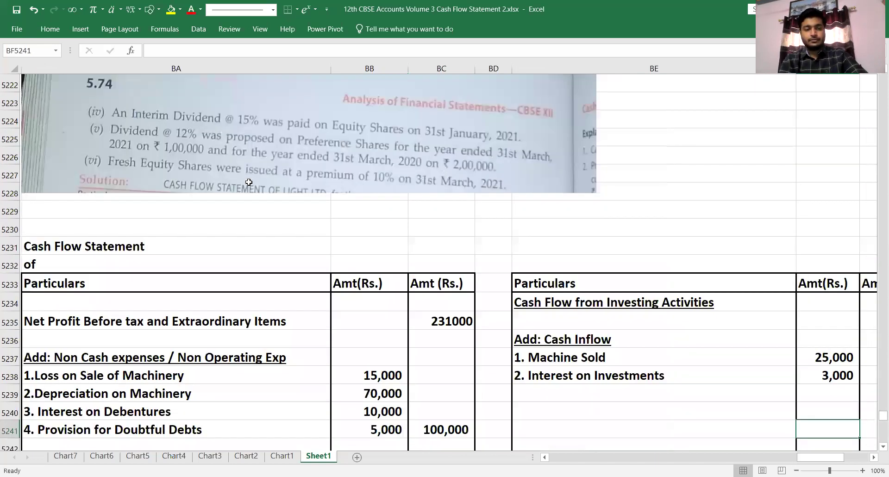
{"action": "key", "text": "Down"}
{"action": "key", "text": "Down"}
{"action": "key", "text": "Down"}
{"action": "key", "text": "Down"}
{"action": "key", "text": "Down"}
{"action": "key", "text": "Left"}
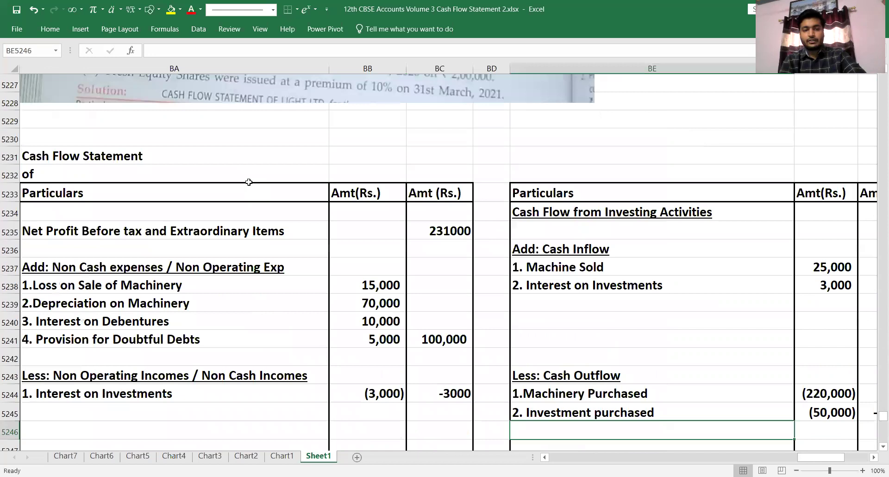
Look over the operating section down to the working capital additions and return to the Cash Flow Statement heading
{"action": "key", "text": "Down"}
{"action": "key", "text": "Down"}
{"action": "key", "text": "Down"}
{"action": "key", "text": "Down"}
{"action": "key", "text": "Down"}
{"action": "key", "text": "Down"}
{"action": "key", "text": "Down"}
{"action": "key", "text": "Down"}
{"action": "key", "text": "Left"}
{"action": "key", "text": "Left"}
{"action": "key", "text": "Left"}
{"action": "key", "text": "Left"}
{"action": "key", "text": "Left"}
{"action": "key", "text": "Left"}
{"action": "key", "text": "Left"}
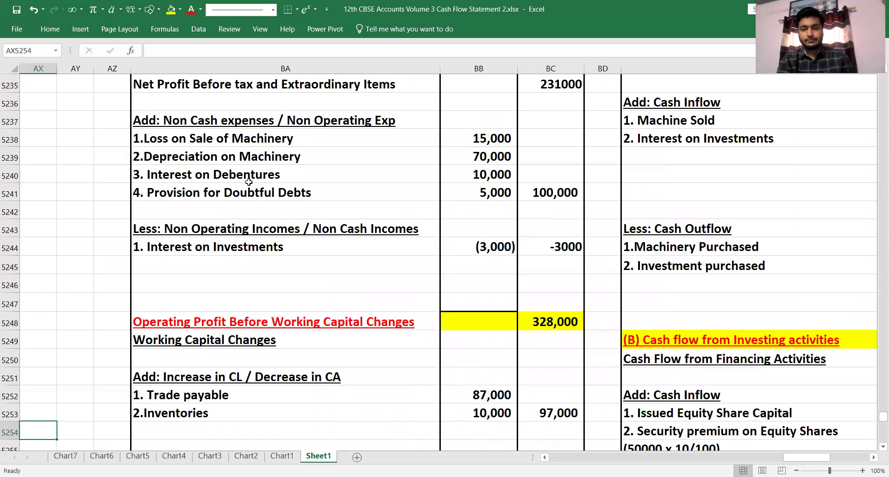
{"action": "key", "text": "Up"}
{"action": "key", "text": "Up"}
{"action": "key", "text": "Up"}
{"action": "key", "text": "Up"}
{"action": "key", "text": "Up"}
{"action": "key", "text": "Up"}
{"action": "key", "text": "Up"}
{"action": "key", "text": "Up"}
{"action": "key", "text": "Up"}
{"action": "key", "text": "Up"}
{"action": "key", "text": "Up"}
{"action": "key", "text": "Up"}
{"action": "key", "text": "Up"}
{"action": "key", "text": "Up"}
{"action": "key", "text": "Up"}
{"action": "key", "text": "Up"}
{"action": "key", "text": "Up"}
{"action": "key", "text": "Up"}
{"action": "key", "text": "Up"}
{"action": "key", "text": "Up"}
{"action": "key", "text": "Up"}
{"action": "key", "text": "Up"}
{"action": "key", "text": "Up"}
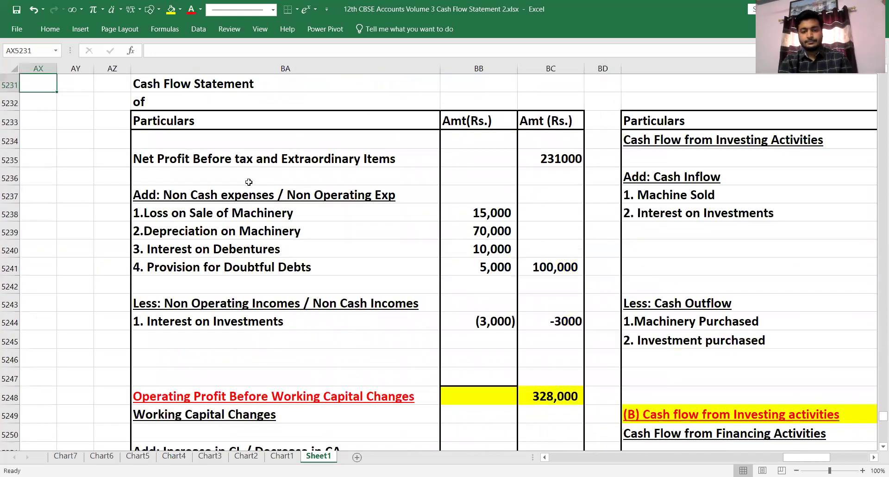
Review the operating activities from net profit before tax through the working capital changes to cash generated from operations
{"action": "key", "text": "Down"}
{"action": "key", "text": "Down"}
{"action": "key", "text": "Down"}
{"action": "key", "text": "Down"}
{"action": "key", "text": "Down"}
{"action": "key", "text": "Down"}
{"action": "key", "text": "Down"}
{"action": "key", "text": "Down"}
{"action": "key", "text": "Down"}
{"action": "key", "text": "Down"}
{"action": "key", "text": "Down"}
{"action": "key", "text": "Down"}
{"action": "key", "text": "Down"}
{"action": "key", "text": "Down"}
{"action": "key", "text": "Down"}
{"action": "key", "text": "Down"}
{"action": "key", "text": "Down"}
{"action": "key", "text": "Down"}
{"action": "key", "text": "Down"}
{"action": "key", "text": "Down"}
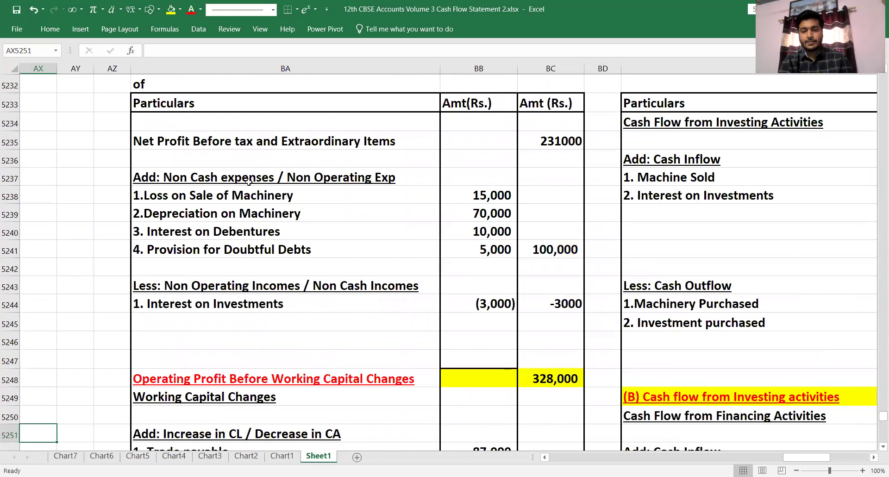
{"action": "key", "text": "Down"}
{"action": "key", "text": "Down"}
{"action": "key", "text": "Down"}
{"action": "key", "text": "Down"}
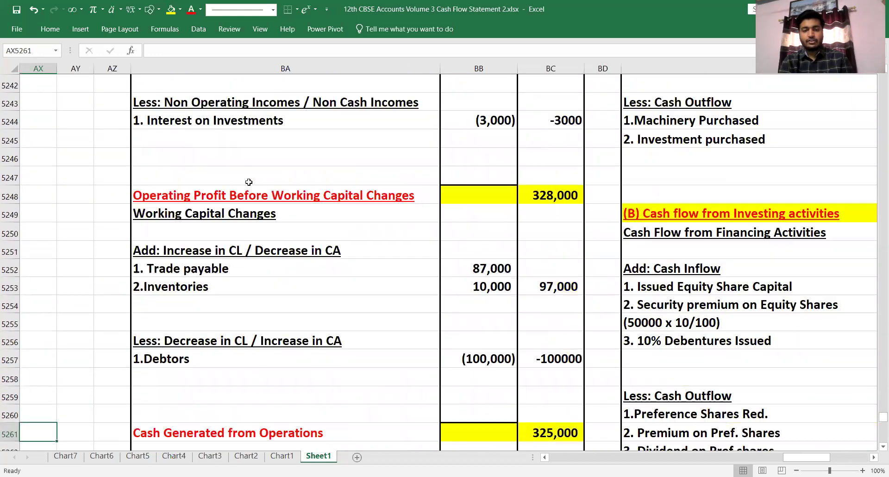
Check the income tax paid, the extraordinary items and the total cash flow from operating activities
{"action": "key", "text": "Down"}
{"action": "key", "text": "Down"}
{"action": "key", "text": "Down"}
{"action": "key", "text": "Down"}
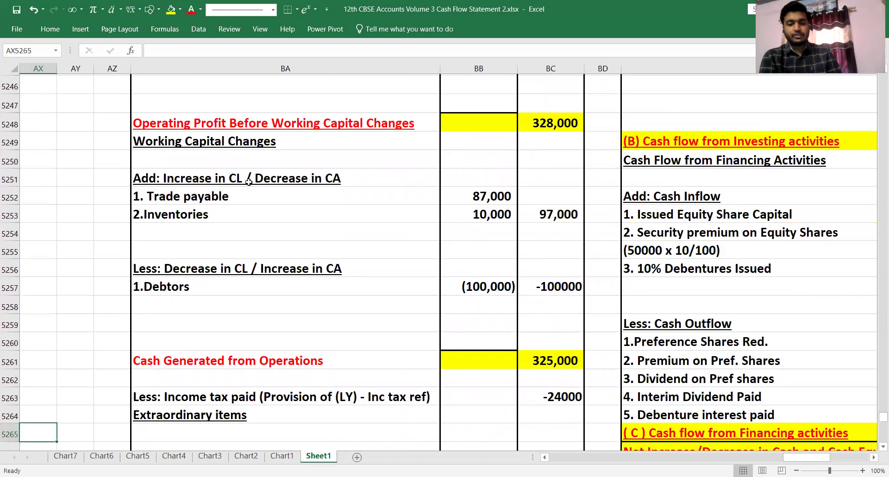
{"action": "key", "text": "Down"}
{"action": "key", "text": "Down"}
{"action": "key", "text": "Down"}
{"action": "key", "text": "Down"}
{"action": "key", "text": "Down"}
{"action": "key", "text": "Right"}
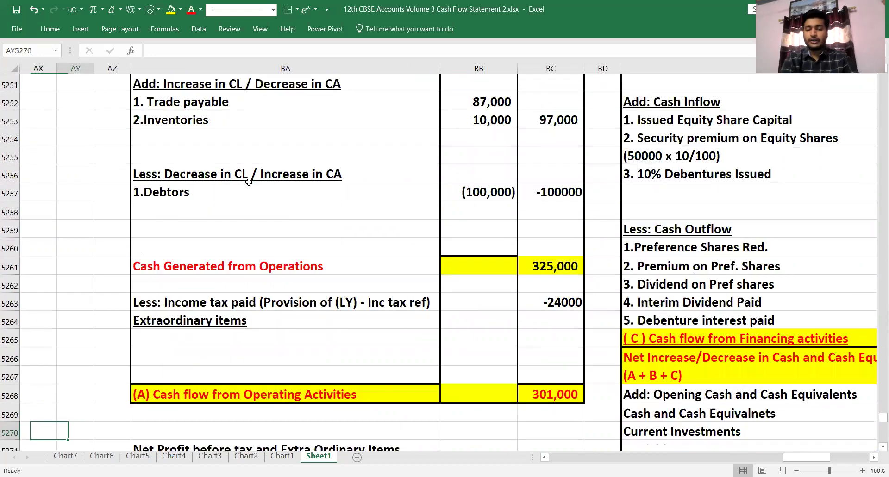
{"action": "key", "text": "Up"}
{"action": "key", "text": "Up"}
{"action": "key", "text": "Right"}
{"action": "key", "text": "Right"}
{"action": "key", "text": "Right"}
{"action": "key", "text": "Up"}
{"action": "key", "text": "Up"}
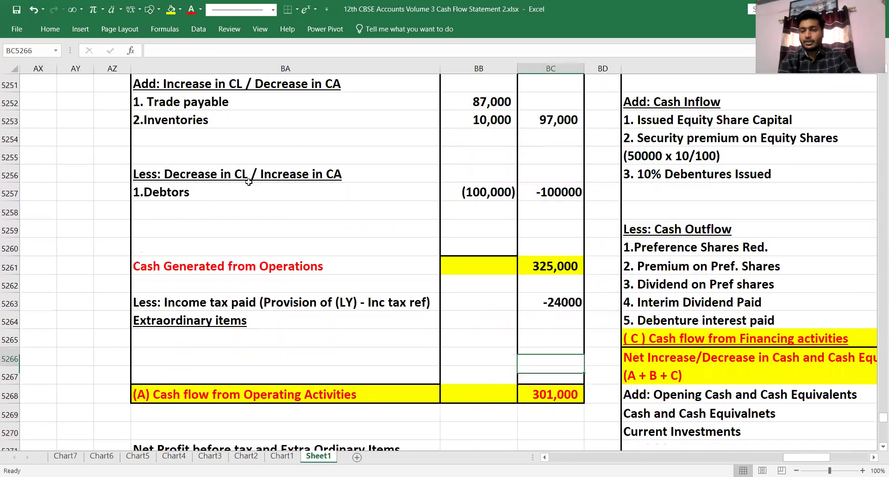
Look back over the operating activities from income tax paid up to the non-cash expenses, ending at the machine sold inflow
{"action": "key", "text": "Up"}
{"action": "key", "text": "Up"}
{"action": "key", "text": "Up"}
{"action": "key", "text": "Up"}
{"action": "key", "text": "Up"}
{"action": "key", "text": "Up"}
{"action": "key", "text": "Up"}
{"action": "key", "text": "Up"}
{"action": "key", "text": "Up"}
{"action": "key", "text": "Up"}
{"action": "key", "text": "Up"}
{"action": "key", "text": "Up"}
{"action": "key", "text": "Up"}
{"action": "key", "text": "Up"}
{"action": "key", "text": "Up"}
{"action": "key", "text": "Up"}
{"action": "key", "text": "Up"}
{"action": "key", "text": "Up"}
{"action": "key", "text": "Up"}
{"action": "key", "text": "Up"}
{"action": "key", "text": "Up"}
{"action": "key", "text": "Up"}
{"action": "key", "text": "Up"}
{"action": "key", "text": "Up"}
{"action": "key", "text": "Right"}
{"action": "key", "text": "Right"}
{"action": "key", "text": "Right"}
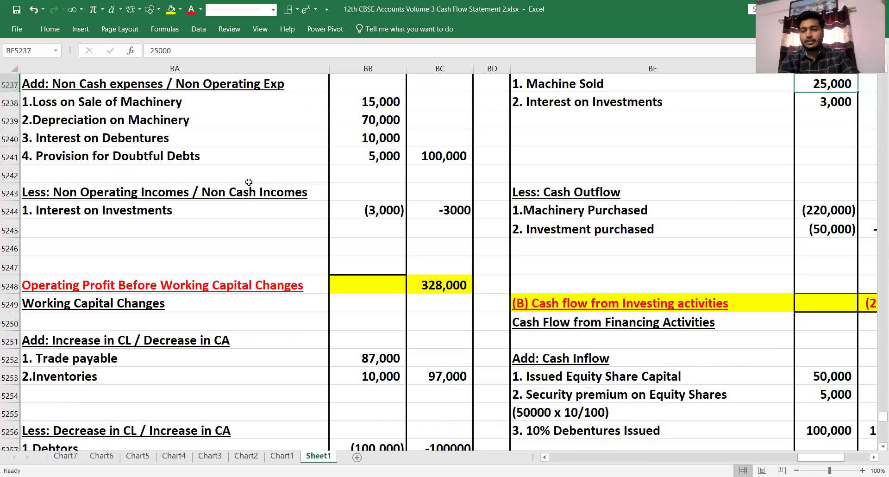
Review the investing activities section from its cash inflows through machinery and investment purchases to the total cash flow from investing
{"action": "key", "text": "Up"}
{"action": "key", "text": "Up"}
{"action": "key", "text": "Up"}
{"action": "key", "text": "Up"}
{"action": "key", "text": "Up"}
{"action": "key", "text": "Up"}
{"action": "key", "text": "Up"}
{"action": "key", "text": "Up"}
{"action": "key", "text": "Up"}
{"action": "key", "text": "Up"}
{"action": "key", "text": "Up"}
{"action": "key", "text": "Up"}
{"action": "key", "text": "Right"}
{"action": "key", "text": "Right"}
{"action": "key", "text": "Down"}
{"action": "key", "text": "Down"}
{"action": "key", "text": "Down"}
{"action": "key", "text": "Down"}
{"action": "key", "text": "Down"}
{"action": "key", "text": "Down"}
{"action": "key", "text": "Down"}
{"action": "key", "text": "Down"}
{"action": "key", "text": "Down"}
{"action": "key", "text": "Down"}
{"action": "key", "text": "Down"}
{"action": "key", "text": "Down"}
{"action": "key", "text": "Down"}
{"action": "key", "text": "Down"}
{"action": "key", "text": "Down"}
{"action": "key", "text": "Down"}
{"action": "key", "text": "Down"}
{"action": "key", "text": "Down"}
{"action": "key", "text": "Down"}
{"action": "key", "text": "Down"}
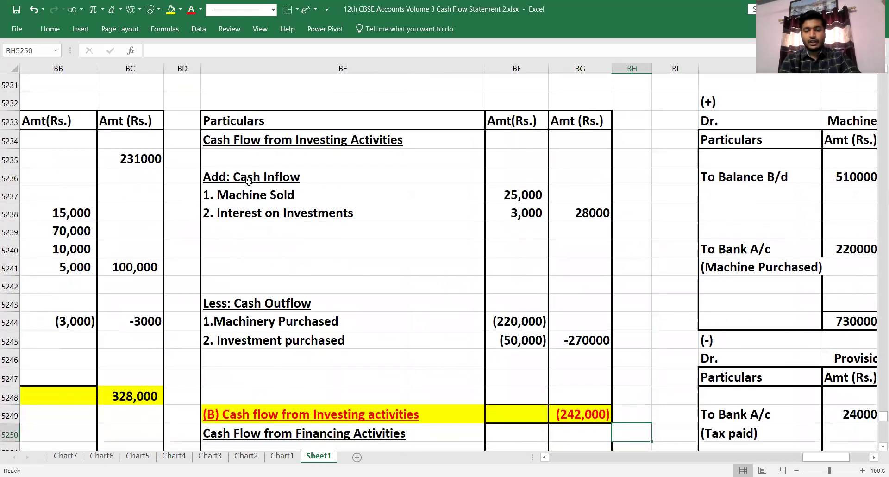
{"action": "key", "text": "Down"}
{"action": "key", "text": "Down"}
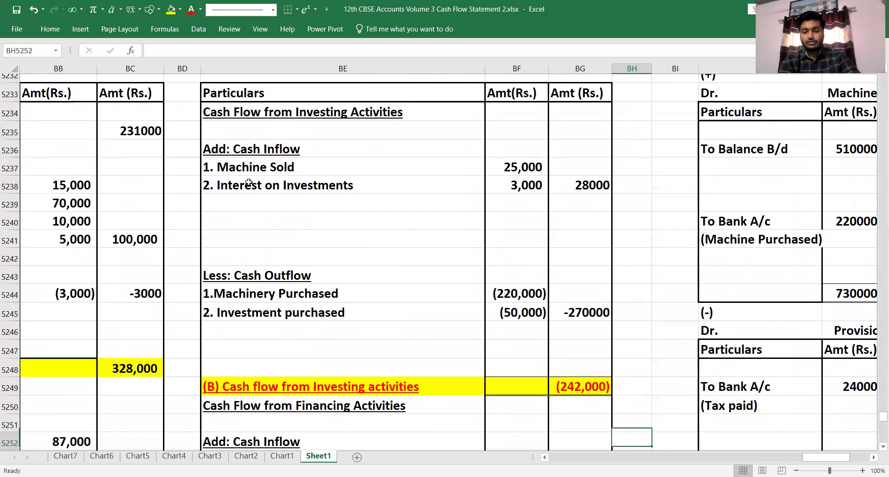
Examine the financing activities, covering share and debenture issues, the redemption, dividend and interest outflows, and the net financing cash flow
{"action": "key", "text": "Down"}
{"action": "key", "text": "Down"}
{"action": "key", "text": "Down"}
{"action": "key", "text": "Down"}
{"action": "key", "text": "Down"}
{"action": "key", "text": "Down"}
{"action": "key", "text": "Down"}
{"action": "key", "text": "Down"}
{"action": "key", "text": "Down"}
{"action": "key", "text": "Down"}
{"action": "key", "text": "Down"}
{"action": "key", "text": "Down"}
{"action": "key", "text": "Down"}
{"action": "key", "text": "Down"}
{"action": "key", "text": "Down"}
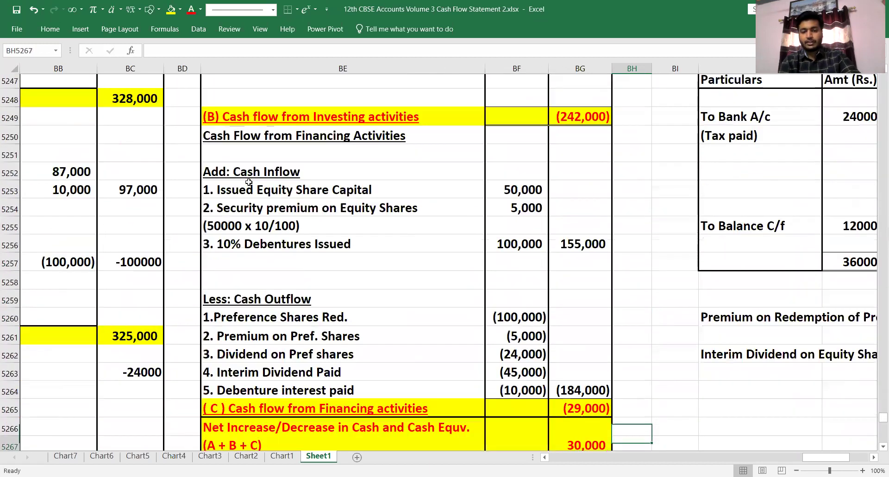
{"action": "key", "text": "Down"}
{"action": "key", "text": "Down"}
{"action": "key", "text": "Down"}
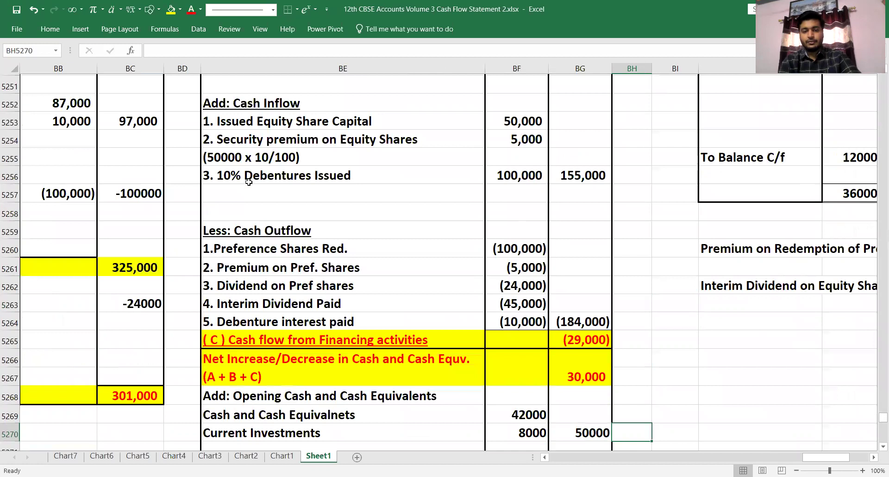
Check the net change in cash against the opening and closing balances of cash equivalents and current investments
{"action": "key", "text": "Down"}
{"action": "key", "text": "Down"}
{"action": "key", "text": "Down"}
{"action": "key", "text": "Down"}
{"action": "key", "text": "Down"}
{"action": "key", "text": "Down"}
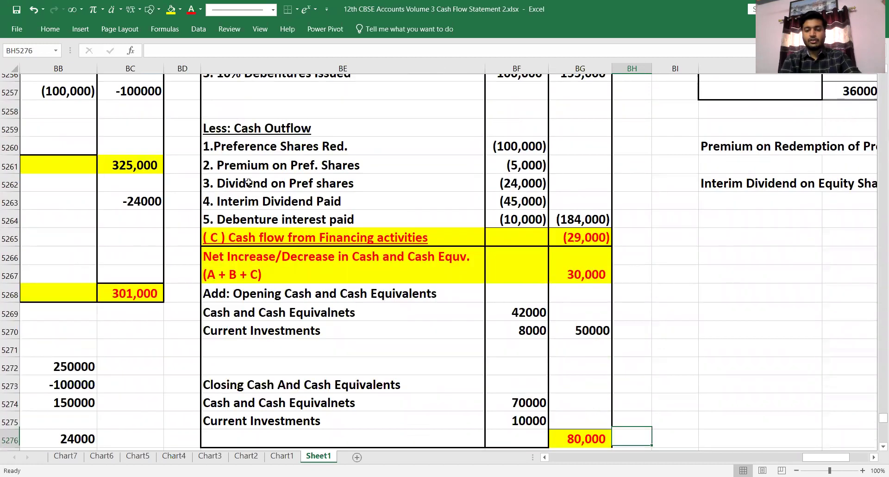
{"action": "key", "text": "Up"}
{"action": "key", "text": "Up"}
{"action": "key", "text": "Left"}
{"action": "key", "text": "Left"}
{"action": "key", "text": "Up"}
{"action": "key", "text": "Up"}
{"action": "key", "text": "Up"}
{"action": "key", "text": "Up"}
{"action": "key", "text": "Up"}
{"action": "key", "text": "Left"}
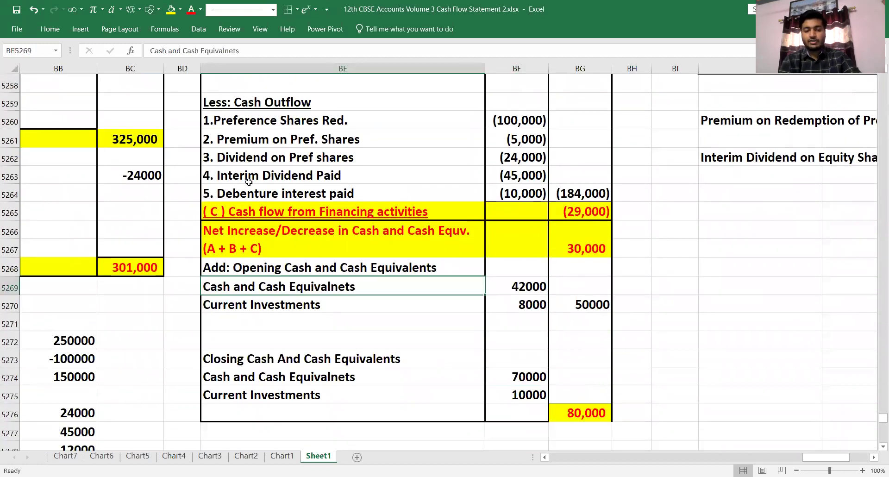
{"action": "key", "text": "Down"}
{"action": "key", "text": "Right"}
{"action": "key", "text": "Down"}
{"action": "key", "text": "Down"}
{"action": "key", "text": "Down"}
{"action": "key", "text": "Down"}
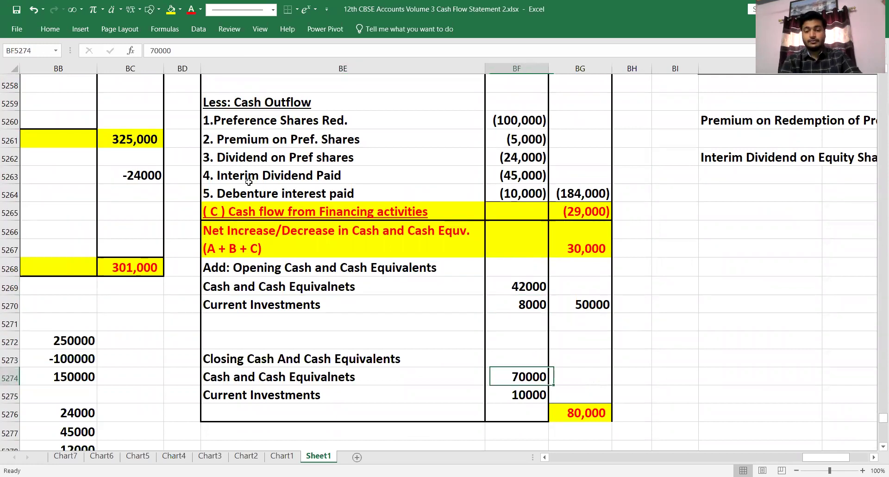
{"action": "key", "text": "Left"}
{"action": "key", "text": "Left"}
{"action": "key", "text": "Up"}
{"action": "key", "text": "Up"}
{"action": "key", "text": "Up"}
{"action": "key", "text": "Up"}
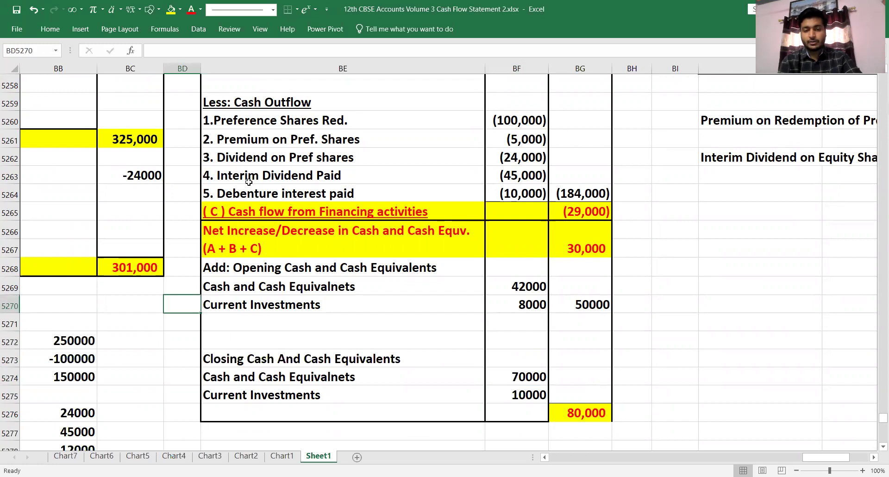
Examine the working note for net profit before tax and extraordinary items below the operating activities section
{"action": "key", "text": "Up"}
{"action": "key", "text": "Up"}
{"action": "key", "text": "Up"}
{"action": "key", "text": "Up"}
{"action": "key", "text": "Up"}
{"action": "key", "text": "Up"}
{"action": "key", "text": "Up"}
{"action": "key", "text": "Up"}
{"action": "key", "text": "Up"}
{"action": "key", "text": "Up"}
{"action": "key", "text": "Up"}
{"action": "key", "text": "Up"}
{"action": "key", "text": "Up"}
{"action": "key", "text": "Left"}
{"action": "key", "text": "Down"}
{"action": "key", "text": "Down"}
{"action": "key", "text": "Down"}
{"action": "key", "text": "Down"}
{"action": "key", "text": "Down"}
{"action": "key", "text": "Down"}
{"action": "key", "text": "Down"}
{"action": "key", "text": "Down"}
{"action": "key", "text": "Down"}
{"action": "key", "text": "Down"}
{"action": "key", "text": "Down"}
{"action": "key", "text": "Down"}
{"action": "key", "text": "Down"}
{"action": "key", "text": "Left"}
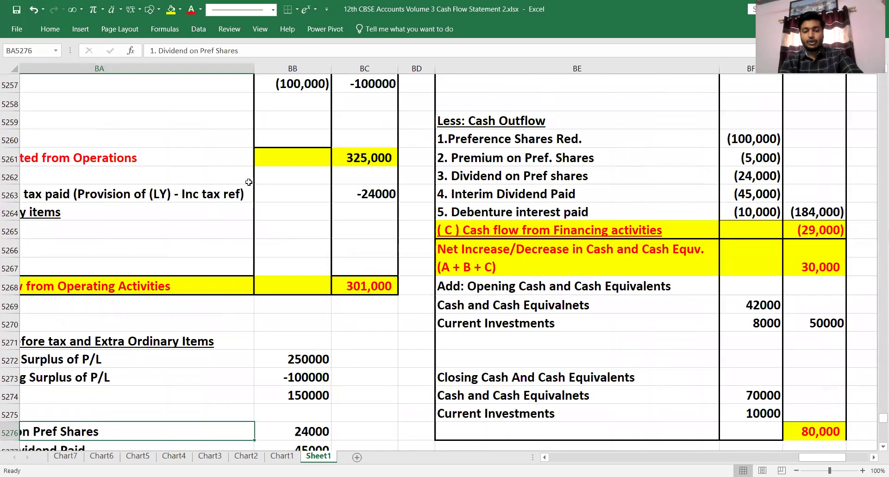
{"action": "key", "text": "Down"}
{"action": "key", "text": "Down"}
{"action": "key", "text": "Down"}
{"action": "key", "text": "Left"}
{"action": "key", "text": "Left"}
{"action": "key", "text": "Down"}
{"action": "key", "text": "Down"}
{"action": "key", "text": "Down"}
{"action": "key", "text": "Down"}
{"action": "key", "text": "Left"}
{"action": "key", "text": "Left"}
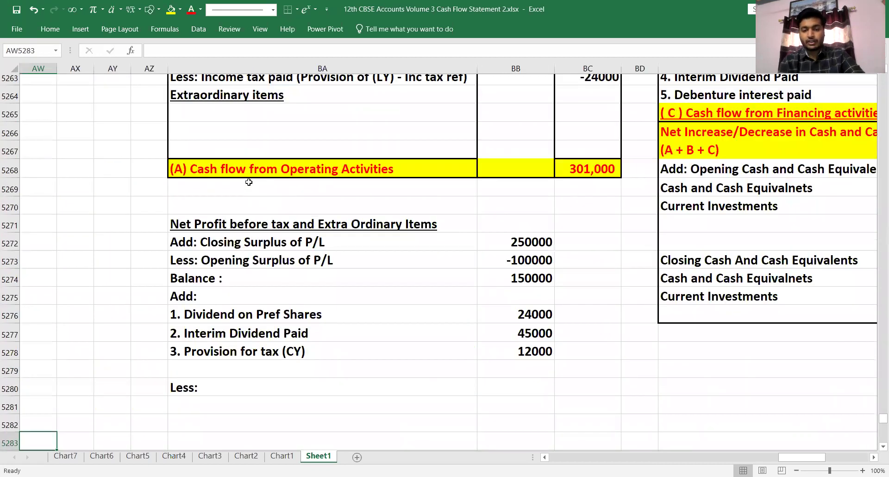
Check the rest of the net profit working note, from the dividend and tax additions down to the final total
{"action": "key", "text": "Down"}
{"action": "key", "text": "Down"}
{"action": "key", "text": "Down"}
{"action": "key", "text": "Down"}
{"action": "key", "text": "Down"}
{"action": "key", "text": "Up"}
{"action": "key", "text": "Right"}
{"action": "key", "text": "Right"}
{"action": "key", "text": "Right"}
{"action": "key", "text": "Right"}
{"action": "key", "text": "Right"}
{"action": "key", "text": "Right"}
{"action": "key", "text": "Right"}
{"action": "key", "text": "Right"}
{"action": "key", "text": "Right"}
{"action": "key", "text": "Up"}
{"action": "key", "text": "Up"}
{"action": "key", "text": "Up"}
{"action": "key", "text": "Up"}
{"action": "key", "text": "Up"}
{"action": "key", "text": "Up"}
{"action": "key", "text": "Up"}
{"action": "key", "text": "Up"}
{"action": "key", "text": "Up"}
{"action": "key", "text": "Up"}
{"action": "key", "text": "Left"}
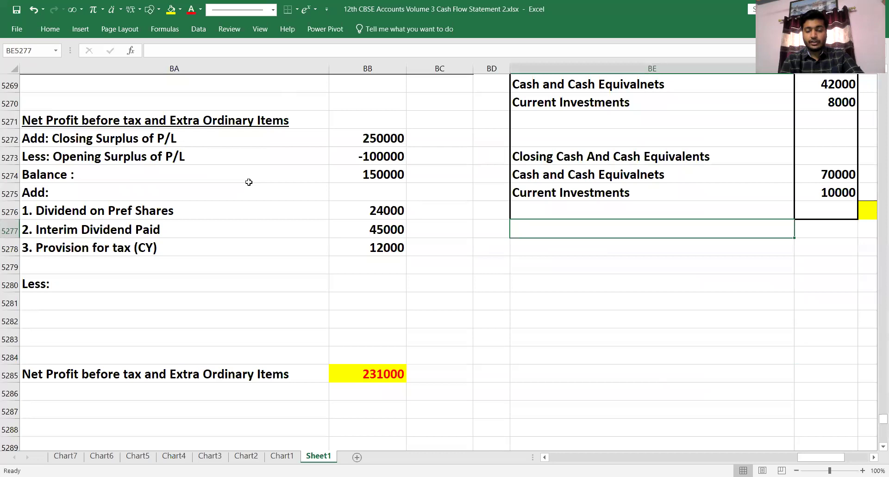
Examine the Machinery account beside the cash flow statement, covering its balances, purchase, sale, loss on sale and depreciation
{"action": "key", "text": "Up"}
{"action": "key", "text": "Up"}
{"action": "key", "text": "Up"}
{"action": "key", "text": "Up"}
{"action": "key", "text": "Up"}
{"action": "key", "text": "Up"}
{"action": "key", "text": "Up"}
{"action": "key", "text": "Up"}
{"action": "key", "text": "Up"}
{"action": "key", "text": "Up"}
{"action": "key", "text": "Up"}
{"action": "key", "text": "Up"}
{"action": "key", "text": "Up"}
{"action": "key", "text": "Up"}
{"action": "key", "text": "Up"}
{"action": "key", "text": "Up"}
{"action": "key", "text": "Up"}
{"action": "key", "text": "Up"}
{"action": "key", "text": "Up"}
{"action": "key", "text": "Up"}
{"action": "key", "text": "Up"}
{"action": "key", "text": "Up"}
{"action": "key", "text": "Up"}
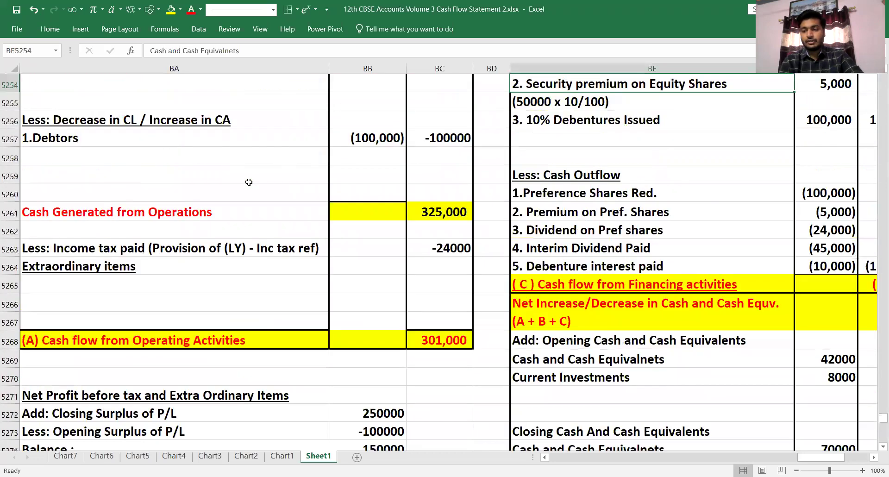
{"action": "key", "text": "Right"}
{"action": "key", "text": "Up"}
{"action": "key", "text": "Up"}
{"action": "key", "text": "Up"}
{"action": "key", "text": "Up"}
{"action": "key", "text": "Up"}
{"action": "key", "text": "Up"}
{"action": "key", "text": "Up"}
{"action": "key", "text": "Up"}
{"action": "key", "text": "Up"}
{"action": "key", "text": "Up"}
{"action": "key", "text": "Up"}
{"action": "key", "text": "Up"}
{"action": "key", "text": "Up"}
{"action": "key", "text": "Up"}
{"action": "key", "text": "Up"}
{"action": "key", "text": "Up"}
{"action": "key", "text": "Up"}
{"action": "key", "text": "Up"}
{"action": "key", "text": "Up"}
{"action": "key", "text": "Up"}
{"action": "key", "text": "Right"}
{"action": "key", "text": "Right"}
{"action": "key", "text": "Right"}
{"action": "key", "text": "Right"}
{"action": "key", "text": "Right"}
{"action": "key", "text": "Right"}
{"action": "key", "text": "Right"}
{"action": "key", "text": "Right"}
{"action": "key", "text": "Right"}
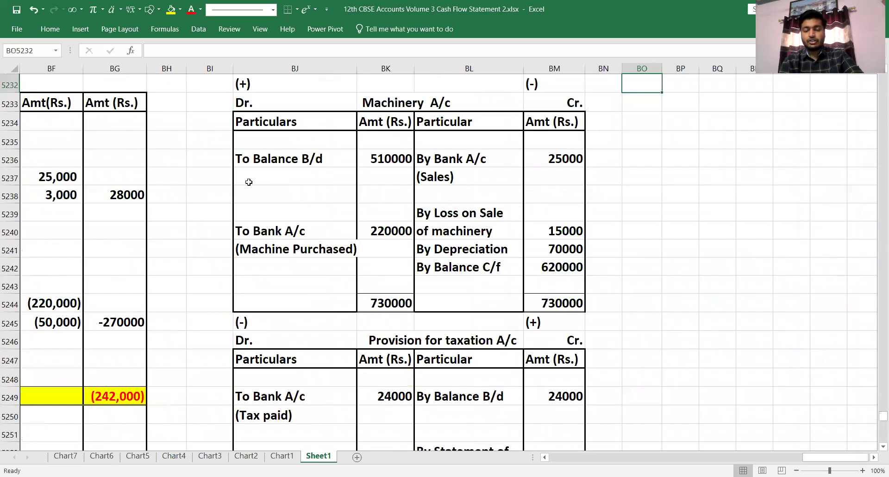
{"action": "key", "text": "Down"}
{"action": "key", "text": "Down"}
{"action": "key", "text": "Down"}
{"action": "key", "text": "Down"}
{"action": "key", "text": "Down"}
{"action": "key", "text": "Down"}
{"action": "key", "text": "Down"}
{"action": "key", "text": "Down"}
{"action": "key", "text": "Down"}
{"action": "key", "text": "Down"}
{"action": "key", "text": "Down"}
{"action": "key", "text": "Down"}
{"action": "key", "text": "Down"}
{"action": "key", "text": "Down"}
{"action": "key", "text": "Down"}
{"action": "key", "text": "Down"}
{"action": "key", "text": "Down"}
{"action": "key", "text": "Down"}
{"action": "key", "text": "Down"}
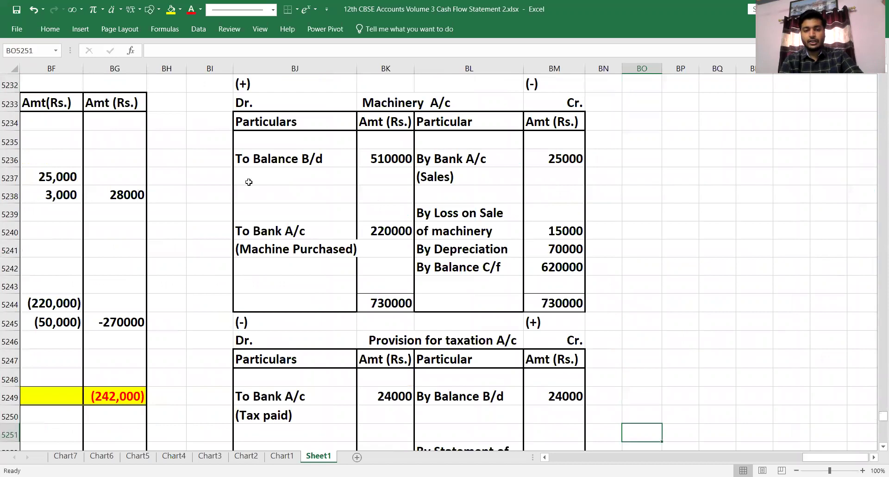
Examine the Provision for taxation account below the Machinery account, from the tax paid to the closing balance and totals
{"action": "key", "text": "Left"}
{"action": "key", "text": "Down"}
{"action": "key", "text": "Right"}
{"action": "key", "text": "Right"}
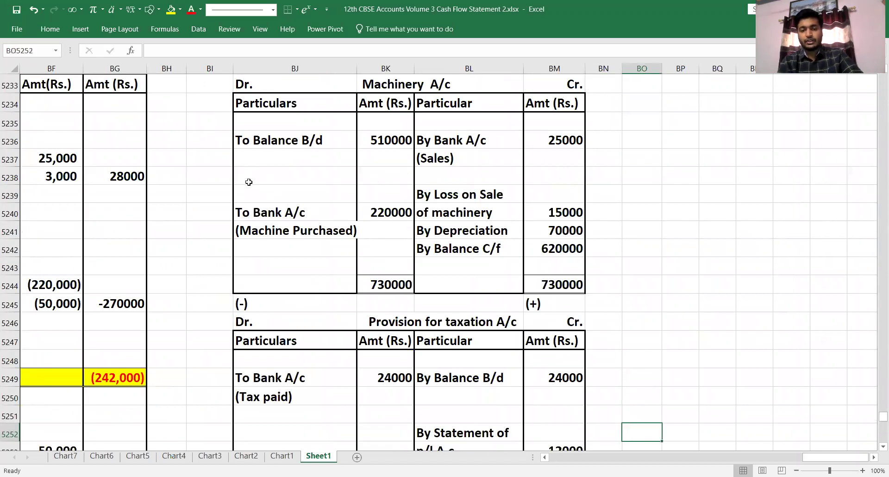
{"action": "key", "text": "Right"}
{"action": "key", "text": "Down"}
{"action": "key", "text": "Right"}
{"action": "key", "text": "Right"}
{"action": "key", "text": "Right"}
{"action": "key", "text": "Down"}
{"action": "key", "text": "Down"}
{"action": "key", "text": "Down"}
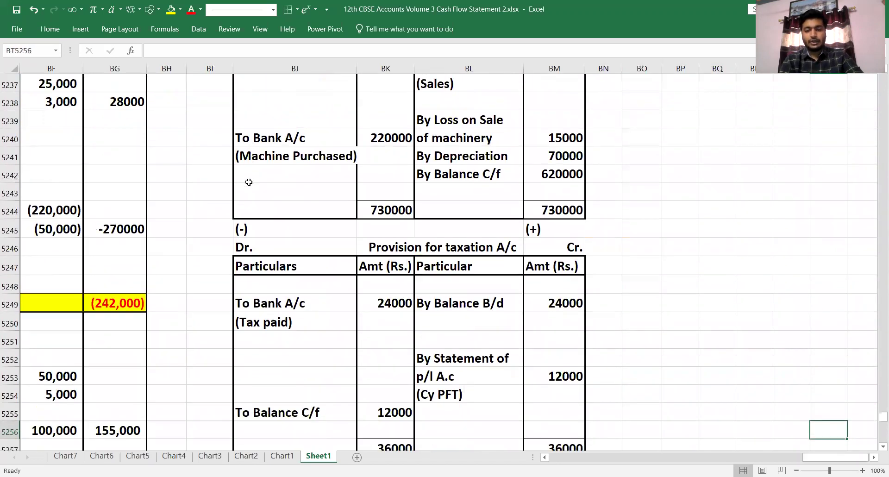
{"action": "key", "text": "Up"}
{"action": "scroll", "coordinate": [248, 182], "scroll_direction": "down", "scroll_amount": 1}
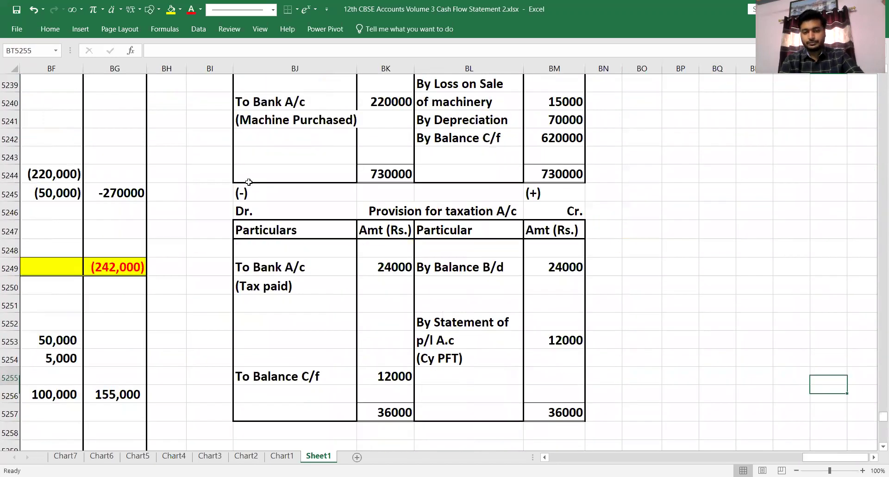
Examine the working notes above the investing activities statement for interest on debentures, preference dividend and interest on investments
{"action": "key", "text": "Up"}
{"action": "key", "text": "Up"}
{"action": "key", "text": "Up"}
{"action": "key", "text": "Up"}
{"action": "key", "text": "Up"}
{"action": "key", "text": "Up"}
{"action": "key", "text": "Up"}
{"action": "key", "text": "Up"}
{"action": "key", "text": "Up"}
{"action": "key", "text": "Up"}
{"action": "key", "text": "Up"}
{"action": "key", "text": "Up"}
{"action": "key", "text": "Up"}
{"action": "key", "text": "Up"}
{"action": "key", "text": "Up"}
{"action": "key", "text": "Up"}
{"action": "key", "text": "Up"}
{"action": "key", "text": "Up"}
{"action": "key", "text": "Up"}
{"action": "key", "text": "Up"}
{"action": "key", "text": "Up"}
{"action": "key", "text": "Up"}
{"action": "key", "text": "Left"}
{"action": "key", "text": "Left"}
{"action": "key", "text": "Left"}
{"action": "key", "text": "Left"}
{"action": "key", "text": "Left"}
{"action": "key", "text": "Left"}
{"action": "key", "text": "Left"}
{"action": "key", "text": "Left"}
{"action": "key", "text": "Left"}
{"action": "key", "text": "Left"}
{"action": "key", "text": "Left"}
{"action": "key", "text": "Left"}
{"action": "key", "text": "Left"}
{"action": "key", "text": "Left"}
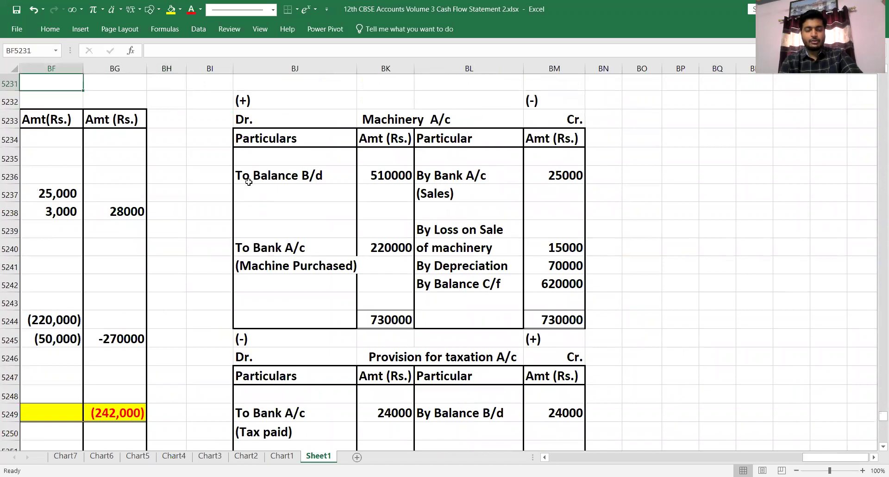
{"action": "key", "text": "Up"}
{"action": "key", "text": "Up"}
{"action": "key", "text": "Up"}
{"action": "key", "text": "Up"}
{"action": "key", "text": "Up"}
{"action": "key", "text": "Up"}
{"action": "key", "text": "Up"}
{"action": "key", "text": "Up"}
{"action": "key", "text": "Up"}
{"action": "key", "text": "Up"}
{"action": "key", "text": "Up"}
{"action": "key", "text": "Up"}
{"action": "key", "text": "Up"}
{"action": "key", "text": "Up"}
{"action": "key", "text": "Up"}
{"action": "key", "text": "Up"}
{"action": "key", "text": "Left"}
{"action": "key", "text": "Left"}
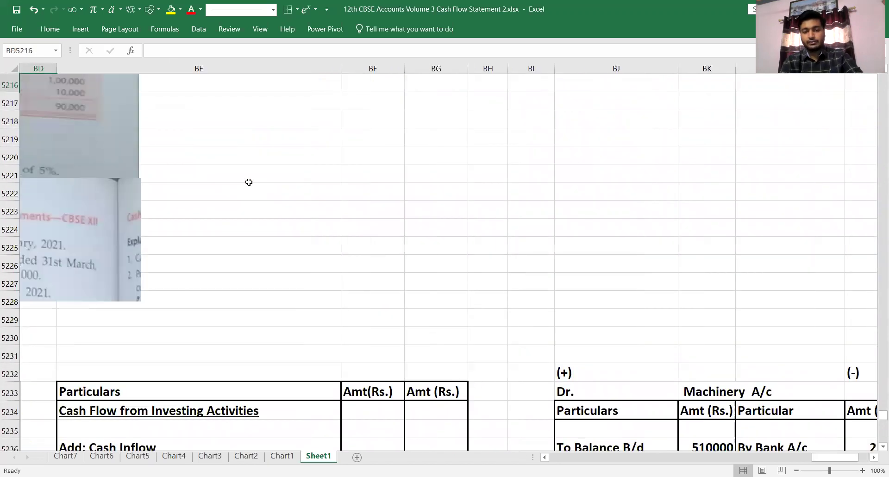
{"action": "key", "text": "Right"}
{"action": "key", "text": "Up"}
{"action": "key", "text": "Up"}
{"action": "key", "text": "Up"}
{"action": "key", "text": "Up"}
{"action": "key", "text": "Up"}
{"action": "key", "text": "Up"}
{"action": "key", "text": "Up"}
{"action": "key", "text": "Up"}
{"action": "key", "text": "Up"}
{"action": "key", "text": "Up"}
{"action": "key", "text": "Up"}
{"action": "key", "text": "Up"}
{"action": "key", "text": "Up"}
{"action": "key", "text": "Up"}
{"action": "key", "text": "Up"}
{"action": "key", "text": "Up"}
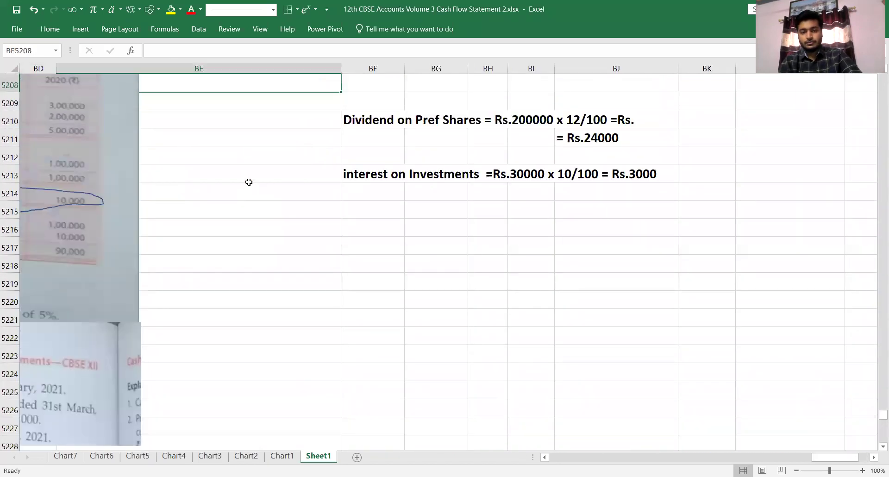
{"action": "key", "text": "Right"}
{"action": "key", "text": "Right"}
{"action": "key", "text": "Up"}
{"action": "key", "text": "Up"}
{"action": "key", "text": "Up"}
{"action": "key", "text": "Up"}
{"action": "key", "text": "Up"}
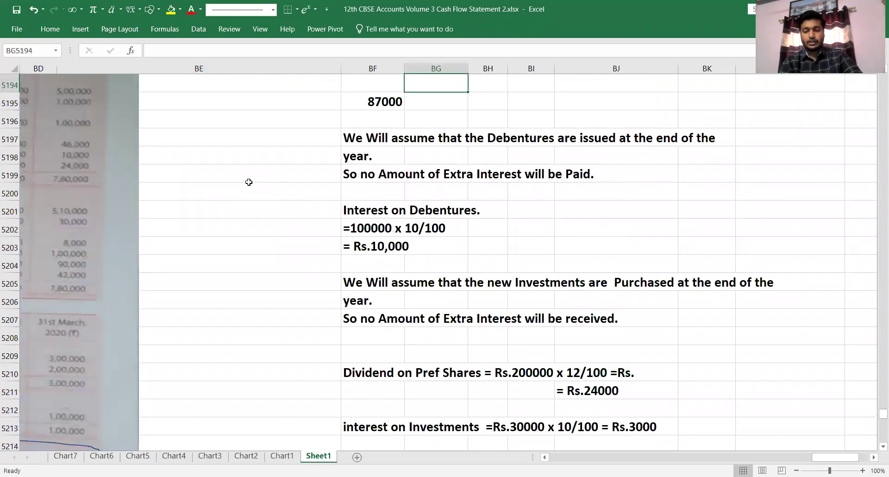
Examine the pictured question with the balance sheet of Light Ltd. beside the interest notes, up to its heading
{"action": "key", "text": "Right"}
{"action": "key", "text": "Left"}
{"action": "key", "text": "Left"}
{"action": "key", "text": "Left"}
{"action": "key", "text": "Left"}
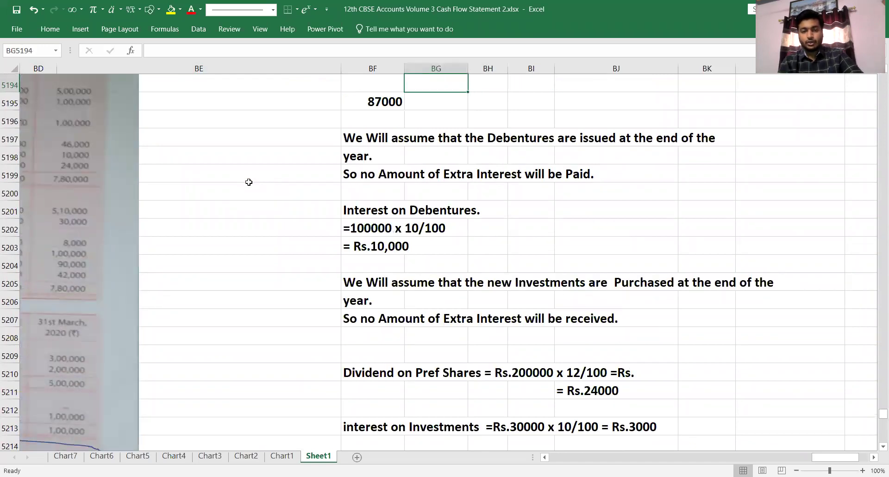
{"action": "key", "text": "Down"}
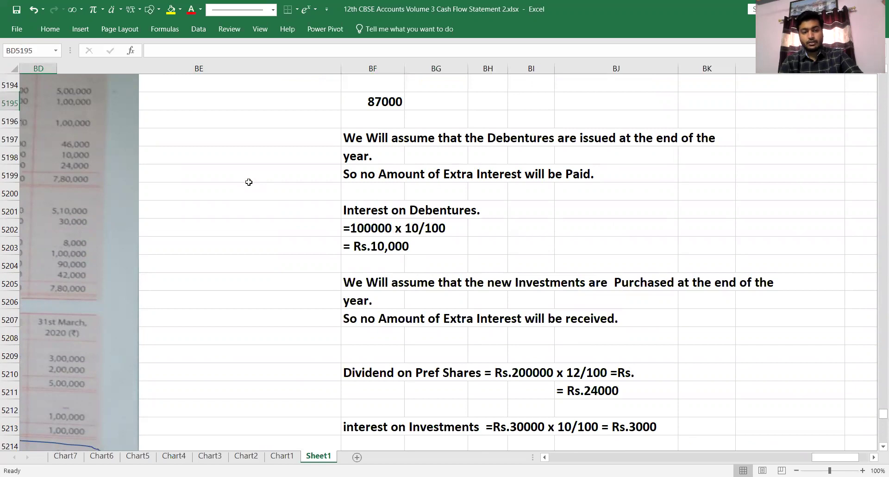
{"action": "key", "text": "Left"}
{"action": "key", "text": "Left"}
{"action": "key", "text": "Left"}
{"action": "key", "text": "Left"}
{"action": "key", "text": "Left"}
{"action": "key", "text": "Up"}
{"action": "key", "text": "Up"}
{"action": "key", "text": "Up"}
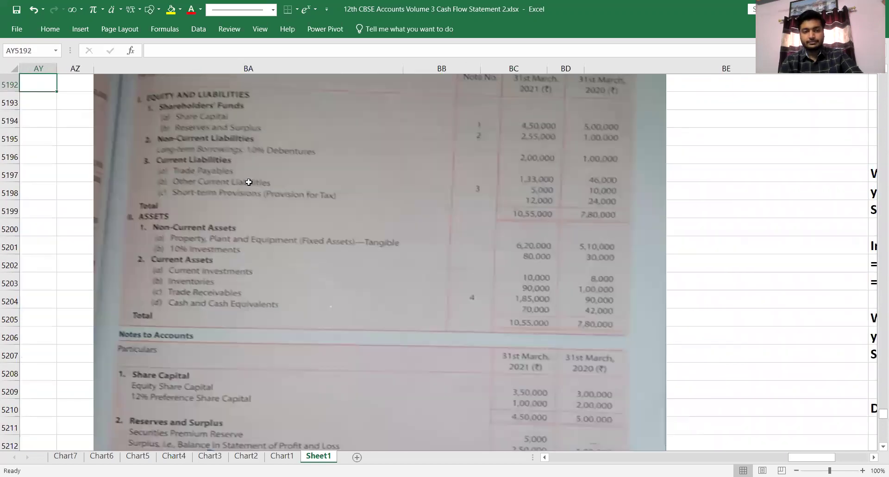
{"action": "key", "text": "Up"}
{"action": "key", "text": "Up"}
{"action": "key", "text": "Up"}
{"action": "key", "text": "Up"}
{"action": "key", "text": "Up"}
{"action": "key", "text": "Up"}
{"action": "key", "text": "Up"}
{"action": "key", "text": "Up"}
{"action": "key", "text": "Up"}
{"action": "key", "text": "Up"}
{"action": "key", "text": "Up"}
{"action": "key", "text": "Up"}
{"action": "key", "text": "Up"}
{"action": "key", "text": "Up"}
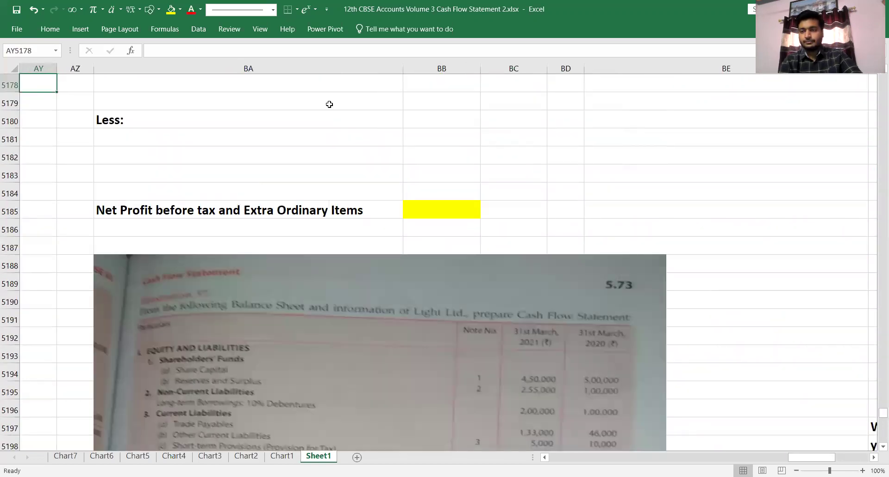